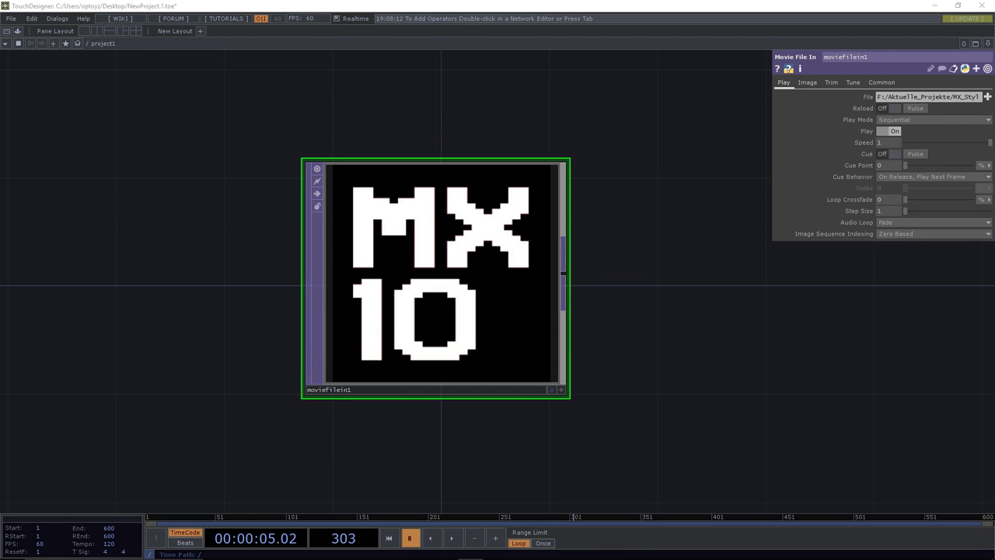
# Switch to the Chrome browser and maximize the window showing the NewTek NDI Tools page.
pyautogui.hotkey('alt', 'Tab')
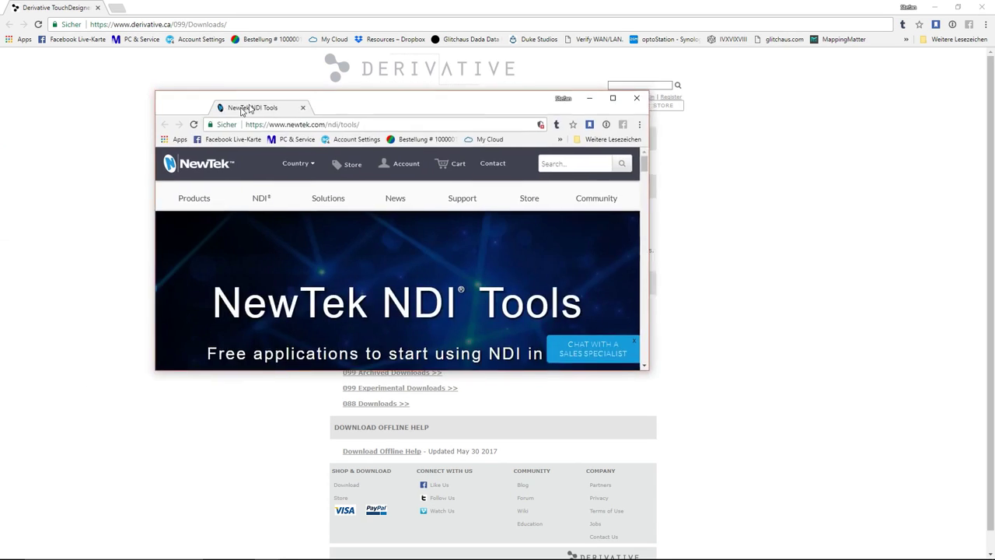
pyautogui.moveTo(244, 102); pyautogui.dragTo(270, 128)
pyautogui.doubleClick(270, 127)
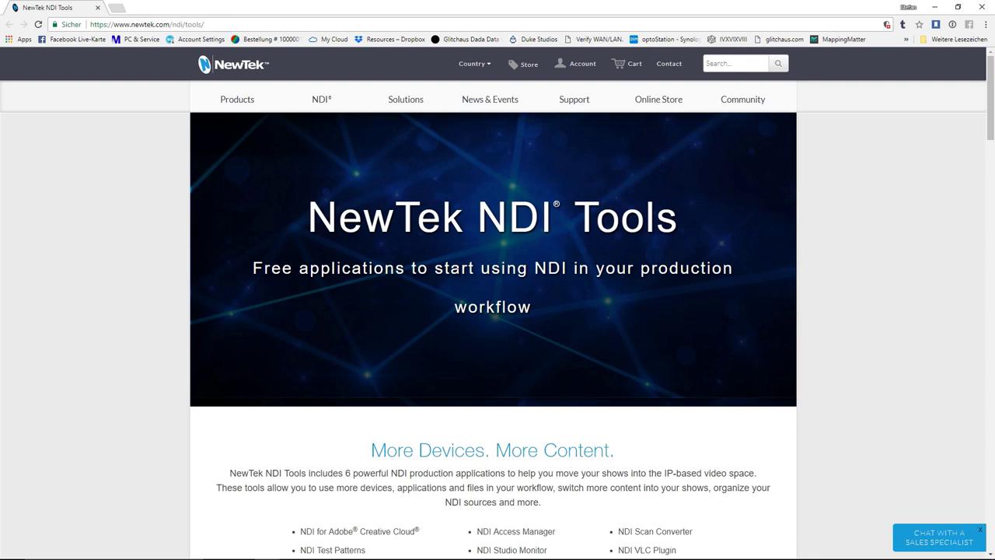
# Review the NDI Tools descriptions and the download packages, highlighting the list of tools included for Windows.
pyautogui.scroll(-15, 459, 278)
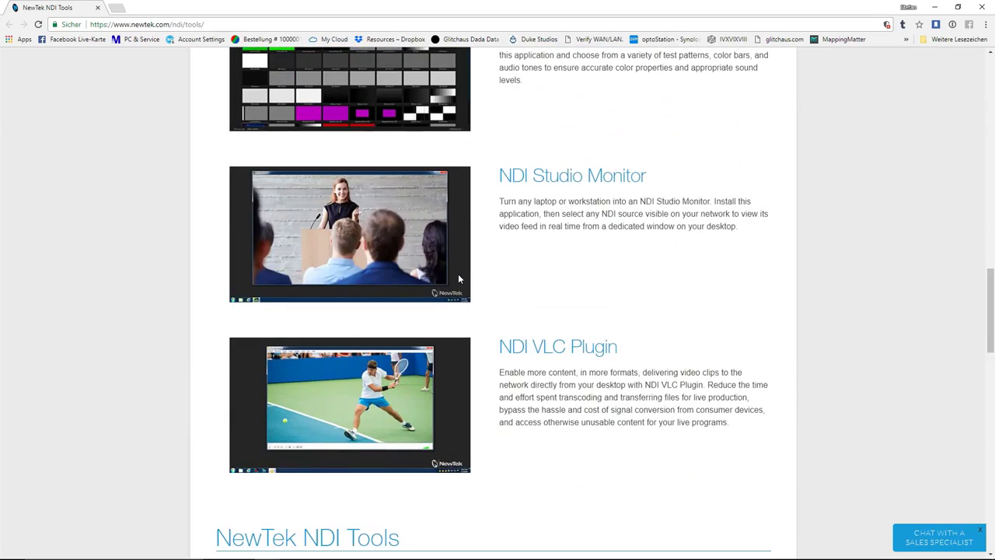
pyautogui.scroll(-6, 458, 278)
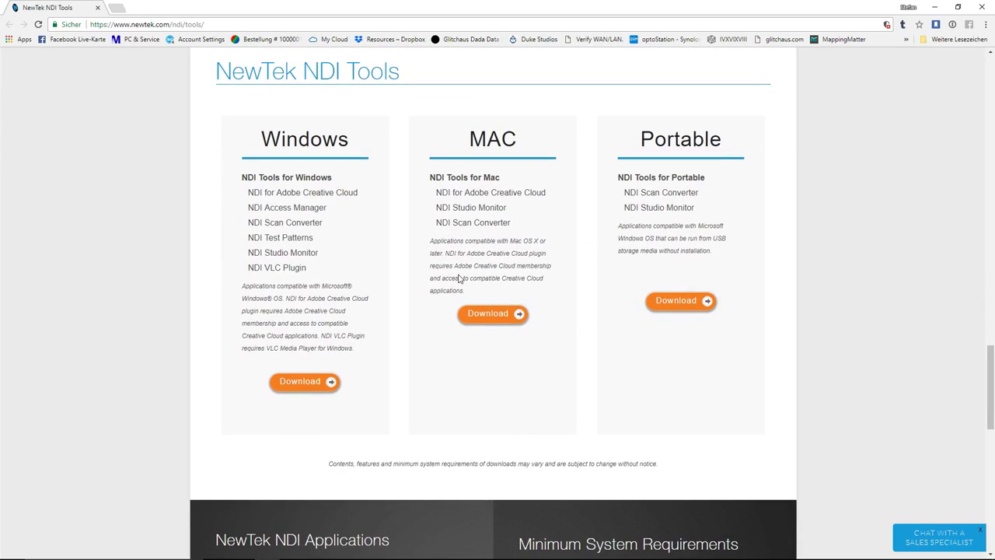
pyautogui.scroll(20, 458, 279)
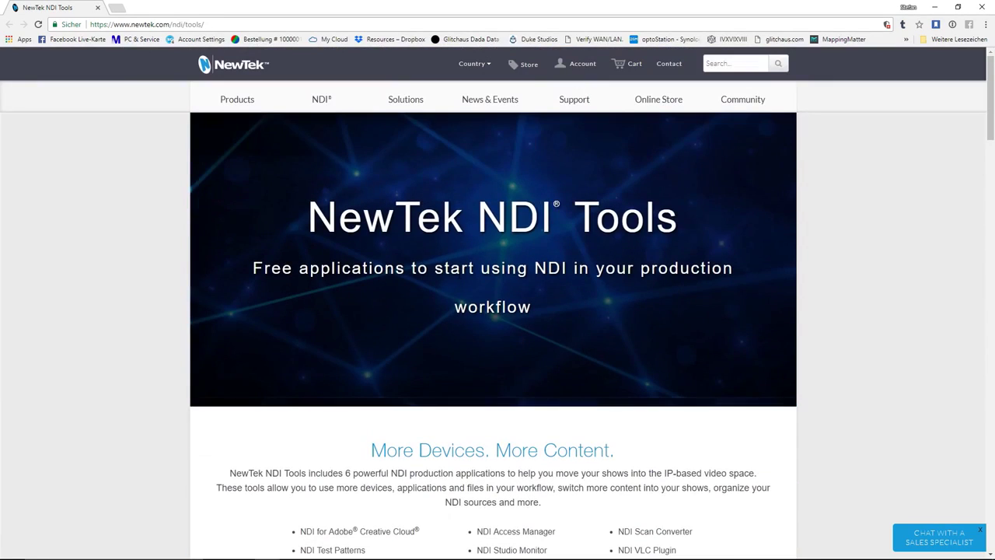
pyautogui.scroll(-8, 460, 277)
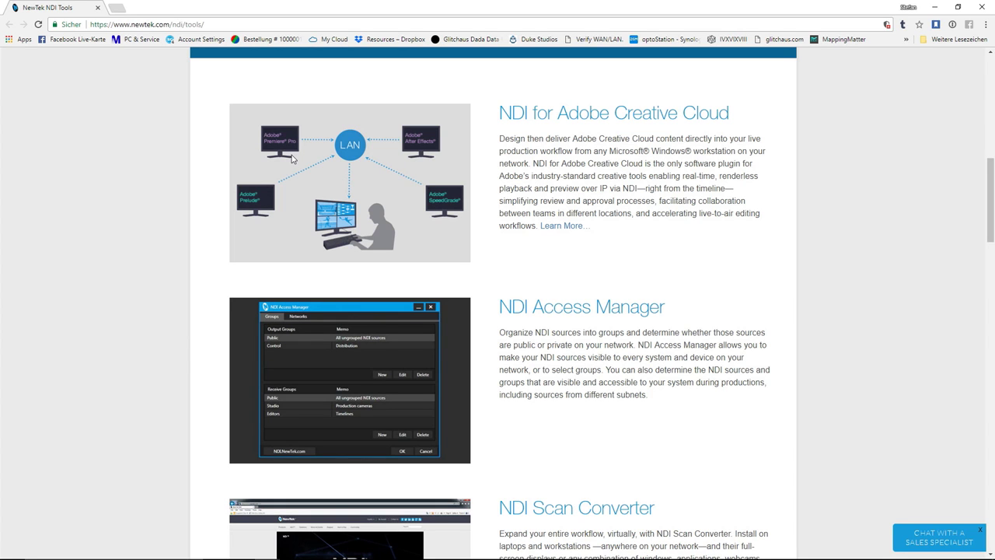
pyautogui.scroll(-4, 331, 182)
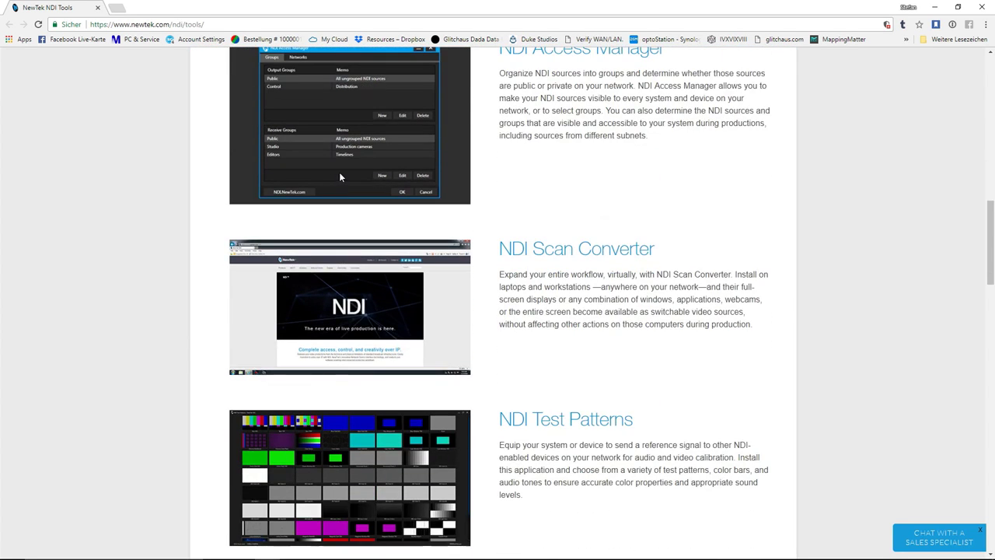
pyautogui.scroll(-2, 361, 218)
pyautogui.scroll(-8, 361, 219)
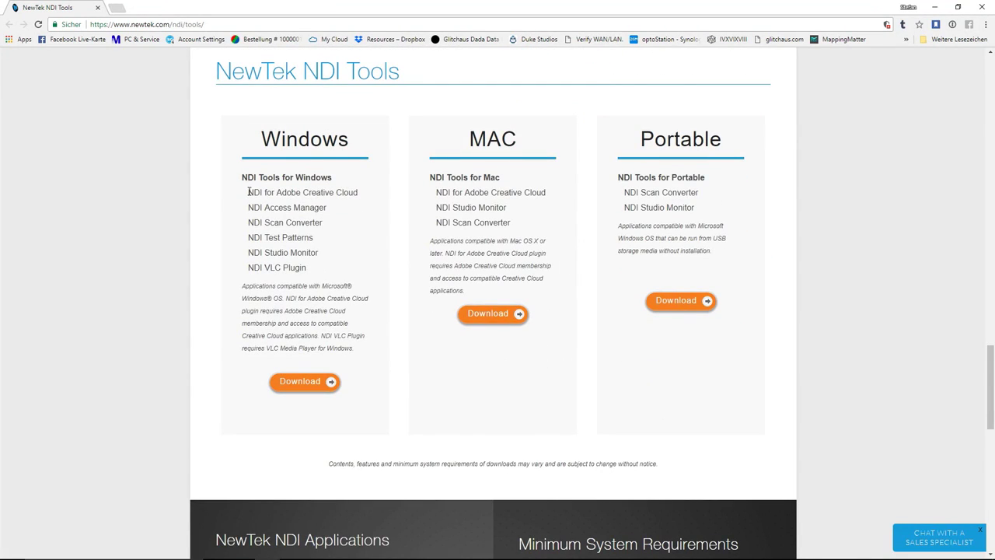
pyautogui.moveTo(248, 191); pyautogui.dragTo(307, 267)
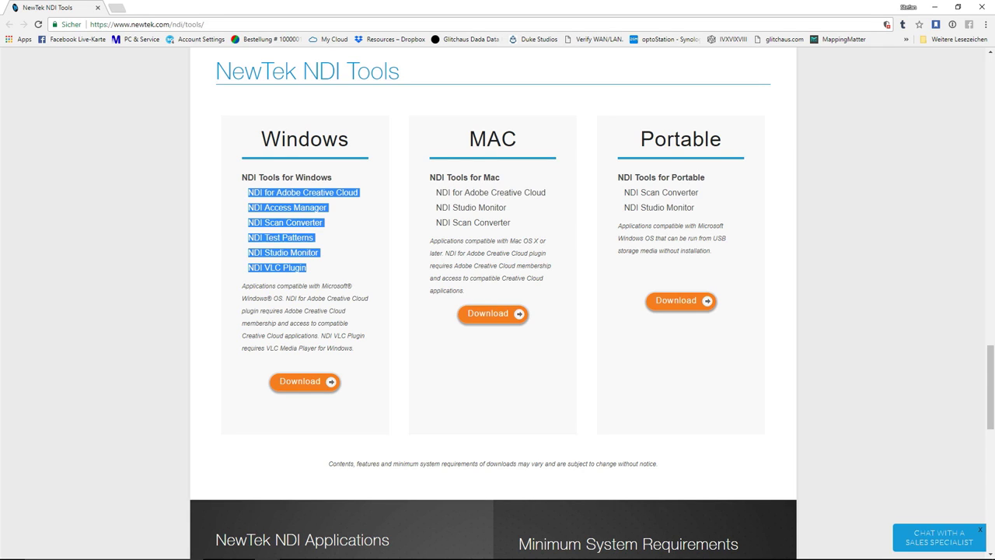
# Bring up the obs-ndi releases page, and minimize it and the OBS and Derivative download windows to return to TouchDesigner.
pyautogui.hotkey('alt', 'Tab')
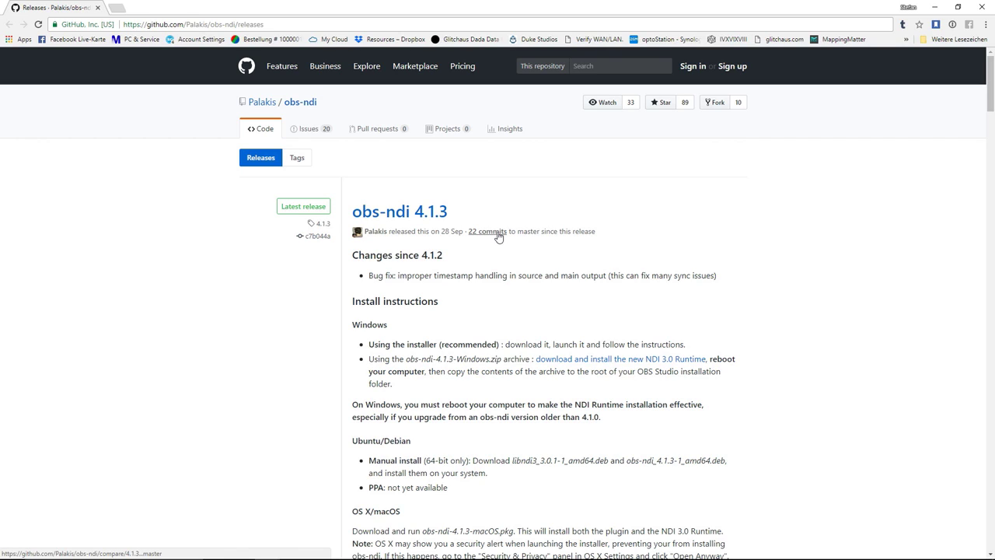
pyautogui.click(932, 8)
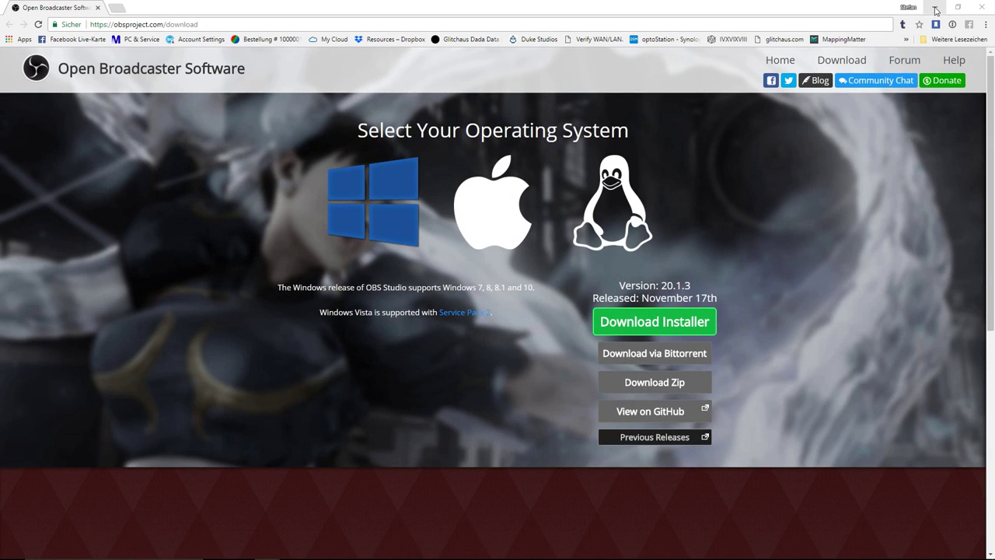
pyautogui.click(935, 8)
pyautogui.click(936, 8)
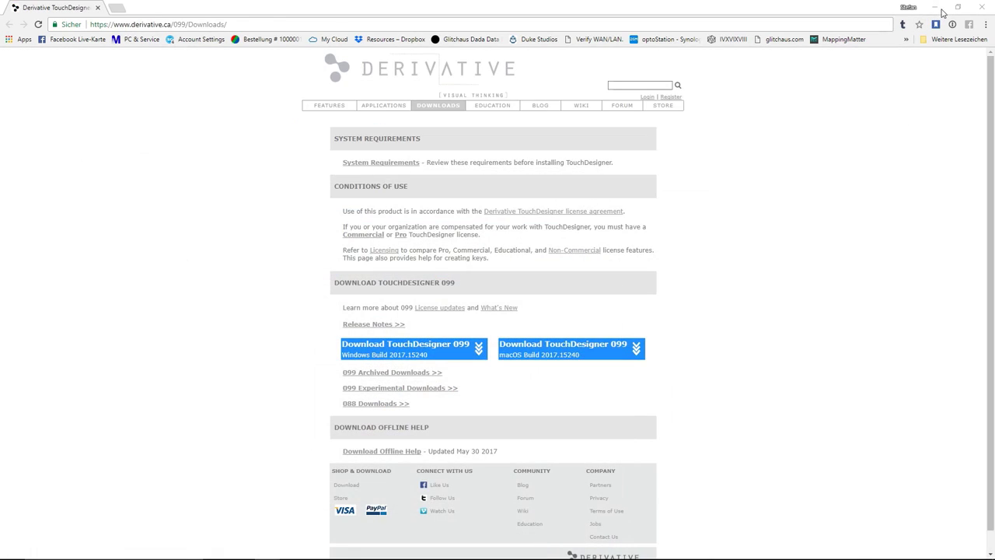
pyautogui.click(935, 7)
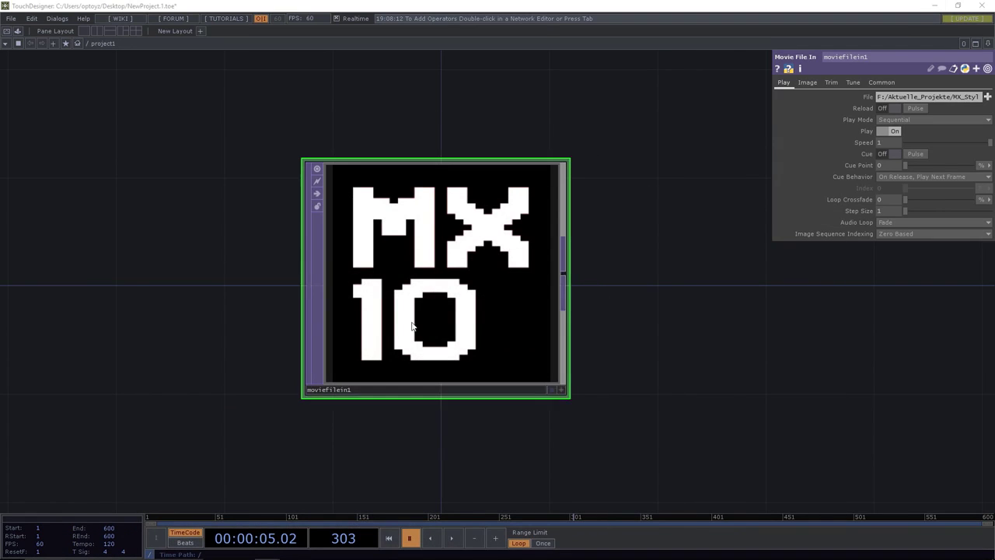
# Launch Test Patterns from the NewTek NDI Tools program group.
pyautogui.click(12, 549)
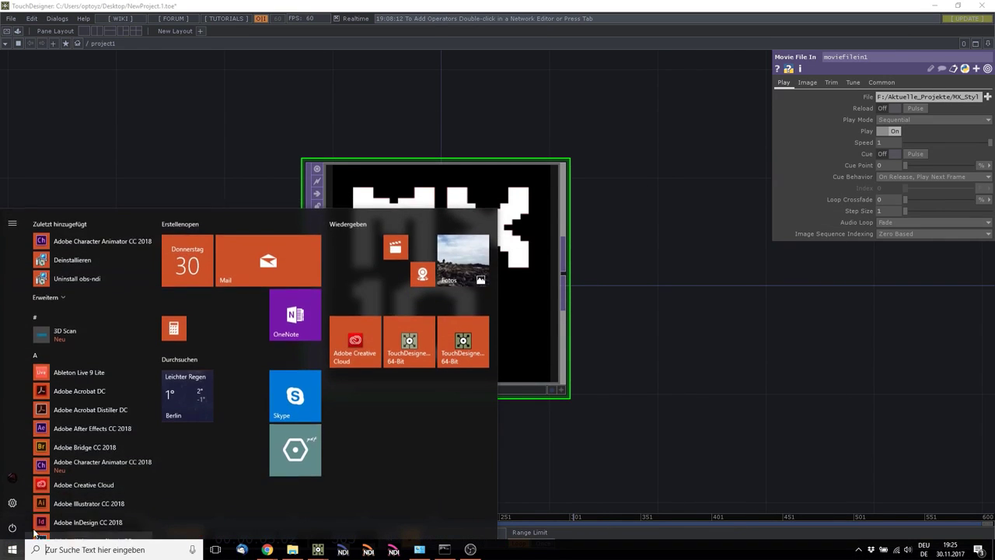
pyautogui.moveTo(153, 241); pyautogui.dragTo(143, 421)
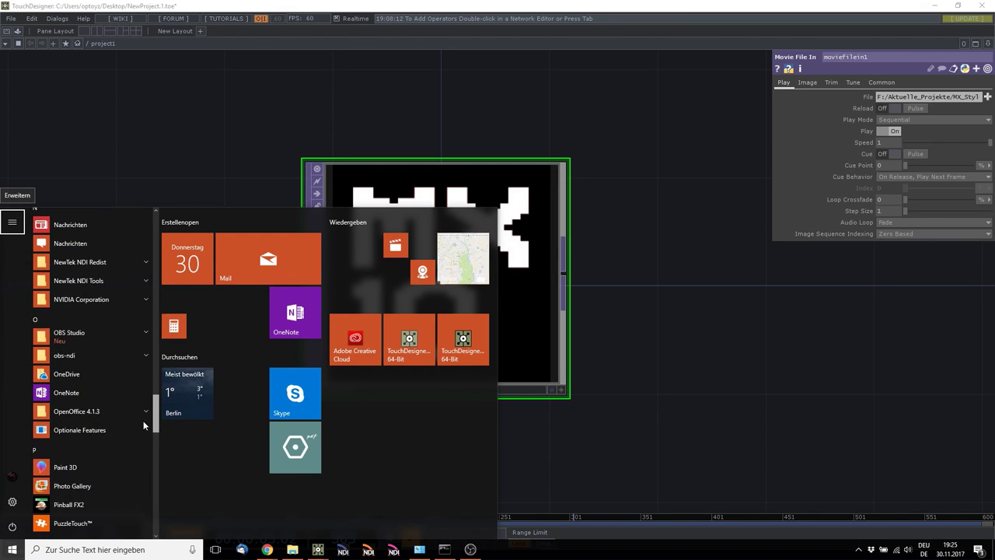
pyautogui.click(126, 280)
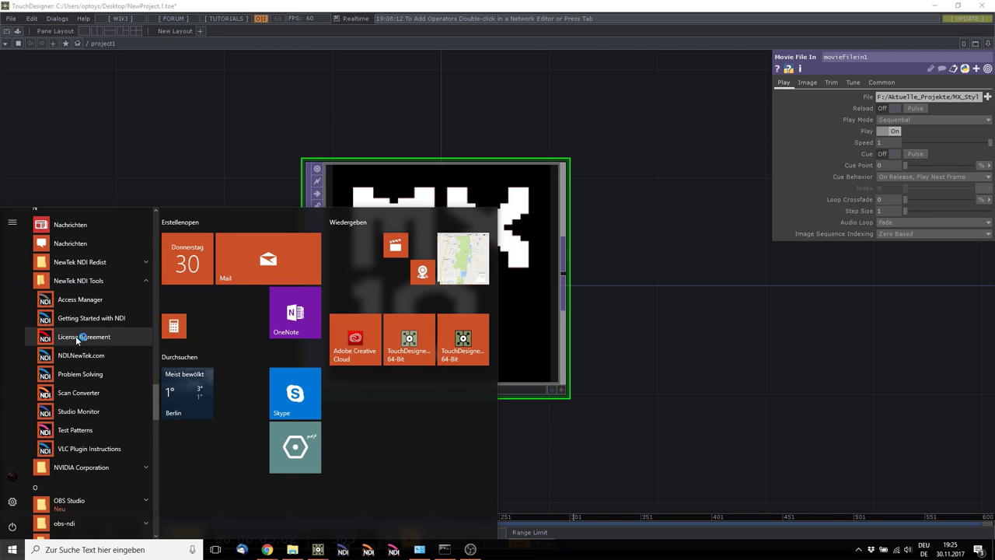
pyautogui.click(76, 432)
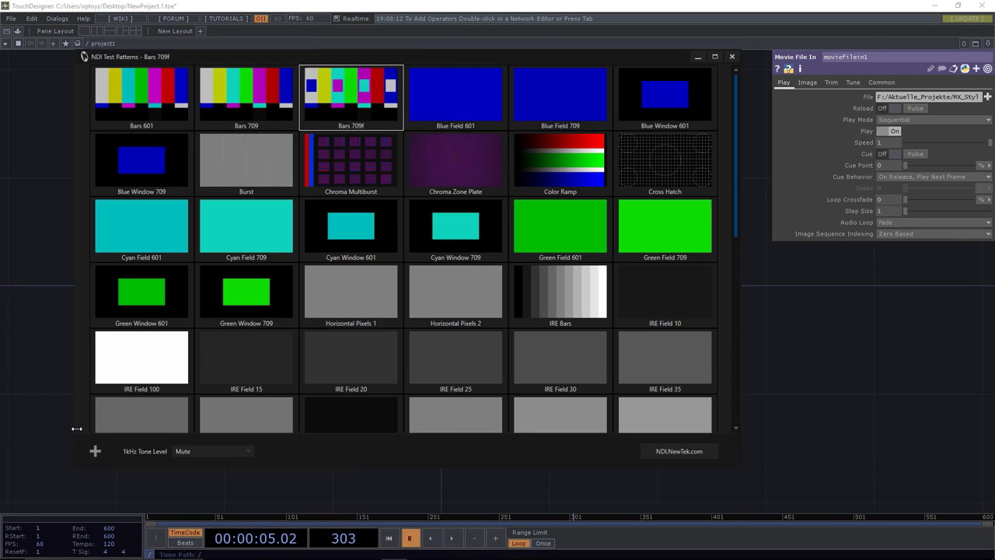
pyautogui.click(443, 44)
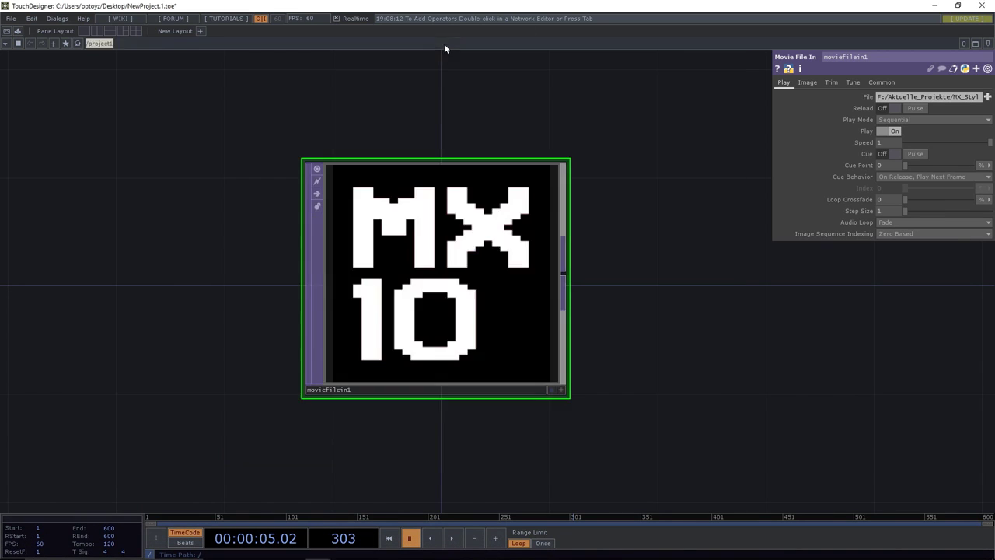
pyautogui.hotkey('alt', 'Tab')
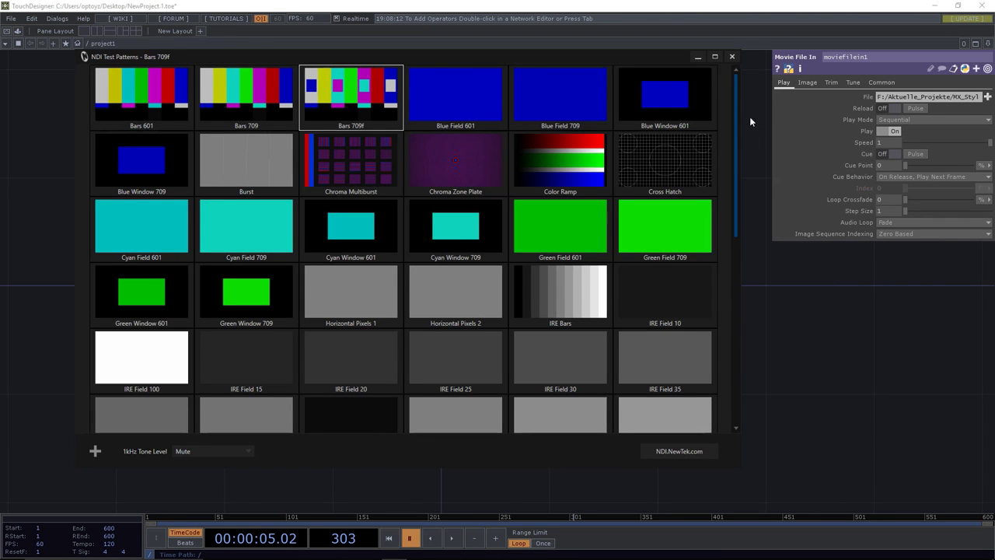
pyautogui.moveTo(734, 113)
pyautogui.mouseDown()
pyautogui.moveTo(737, 343)
pyautogui.moveTo(735, 108)
pyautogui.mouseUp()
pyautogui.click(368, 44)
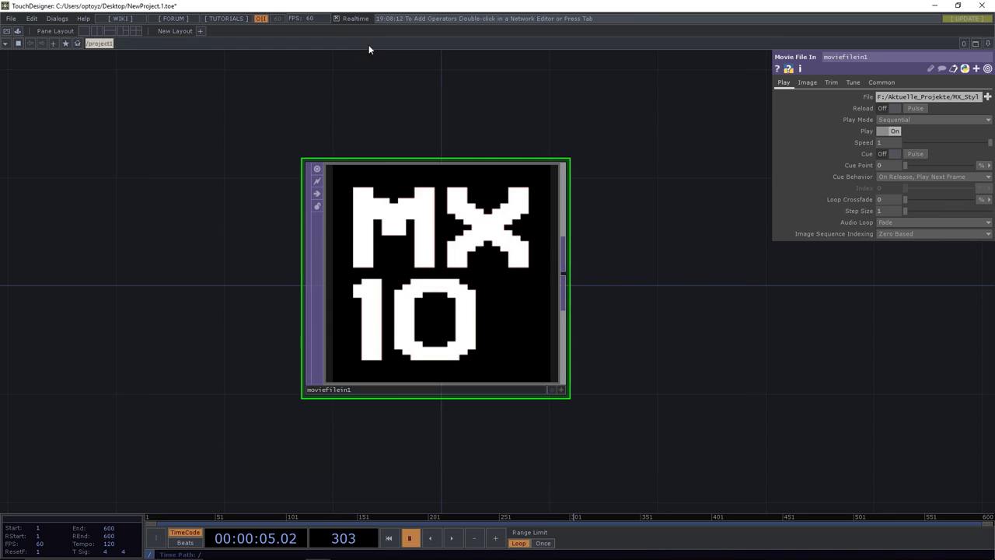
pyautogui.hotkey('alt', 'Tab')
pyautogui.click(427, 106)
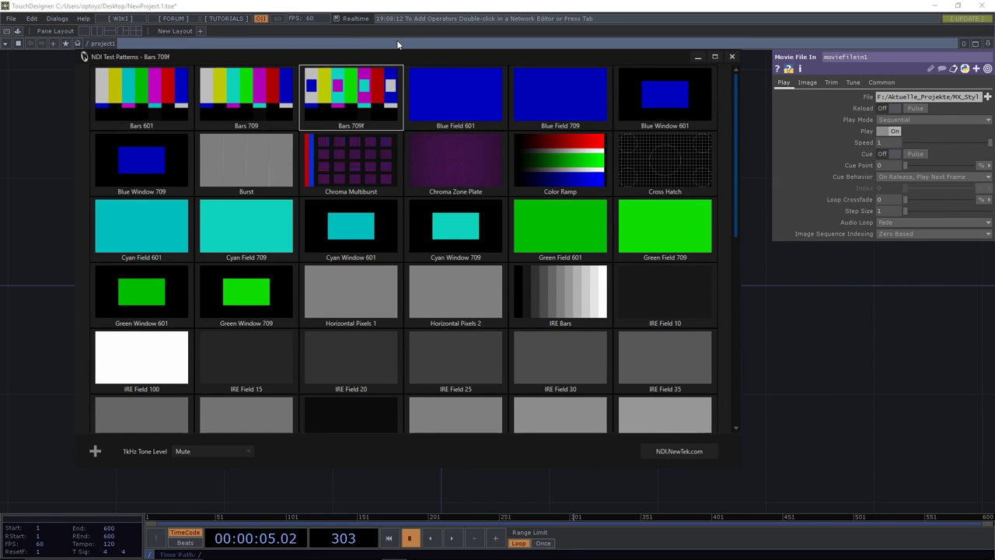
# Open a second instance of NDI Test Patterns alongside the running one.
pyautogui.moveTo(393, 553)
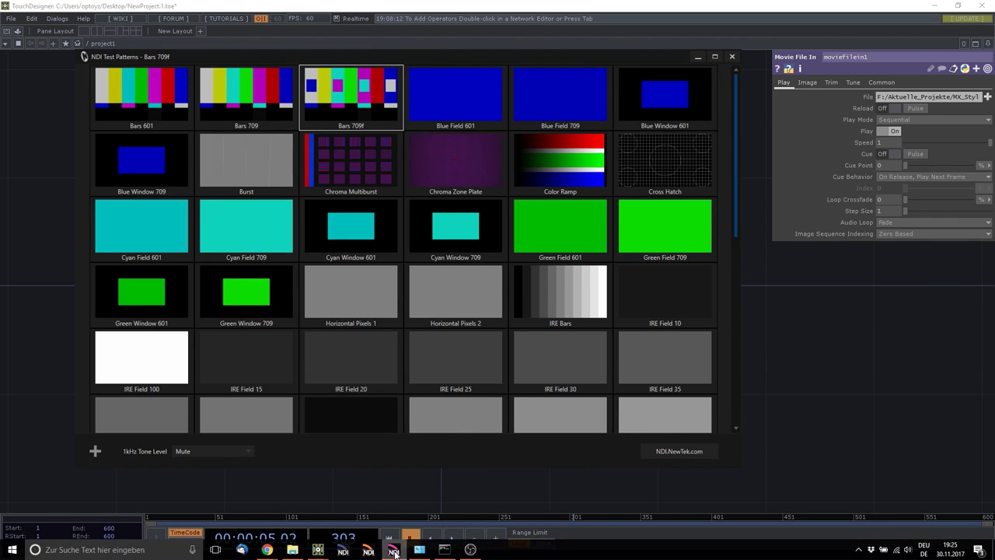
pyautogui.rightClick(397, 554)
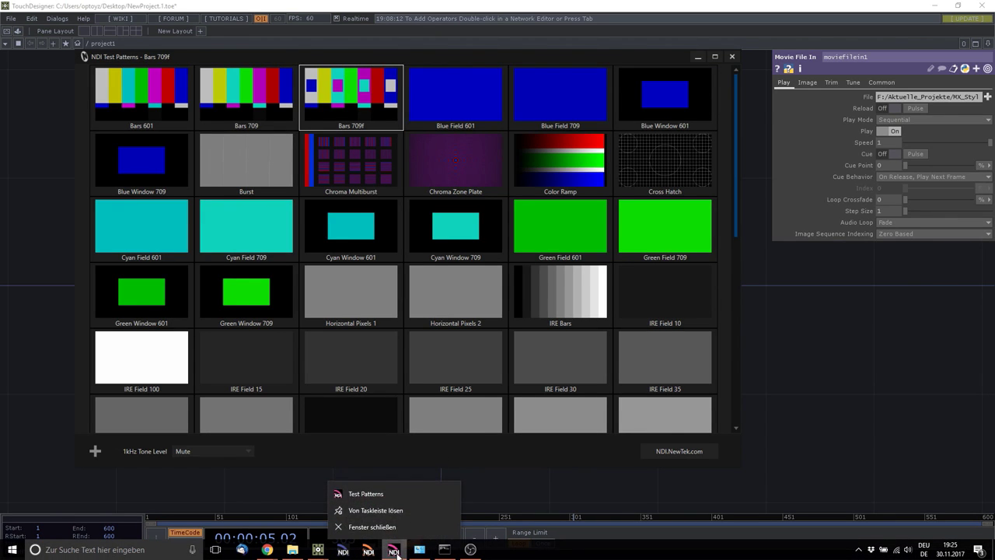
pyautogui.click(378, 490)
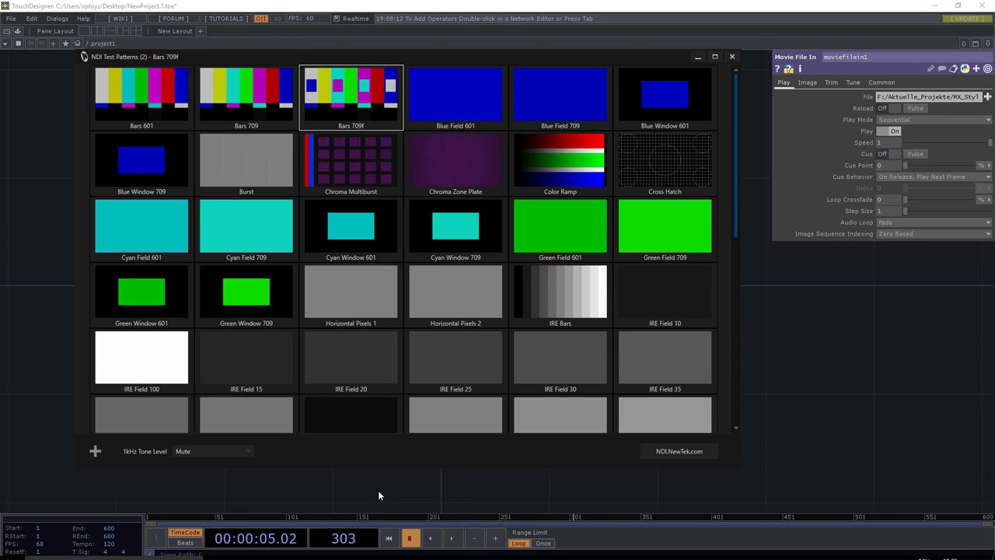
# Bring the first NDI Test Patterns window to the front and select the Chroma Multiburst pattern.
pyautogui.click(173, 39)
pyautogui.hotkey('alt', 'Tab')
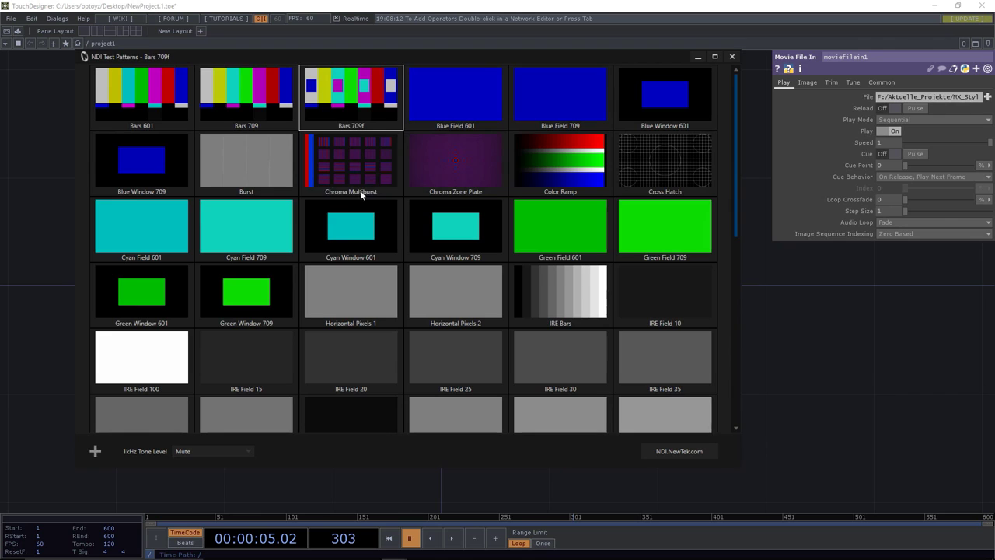
pyautogui.click(359, 189)
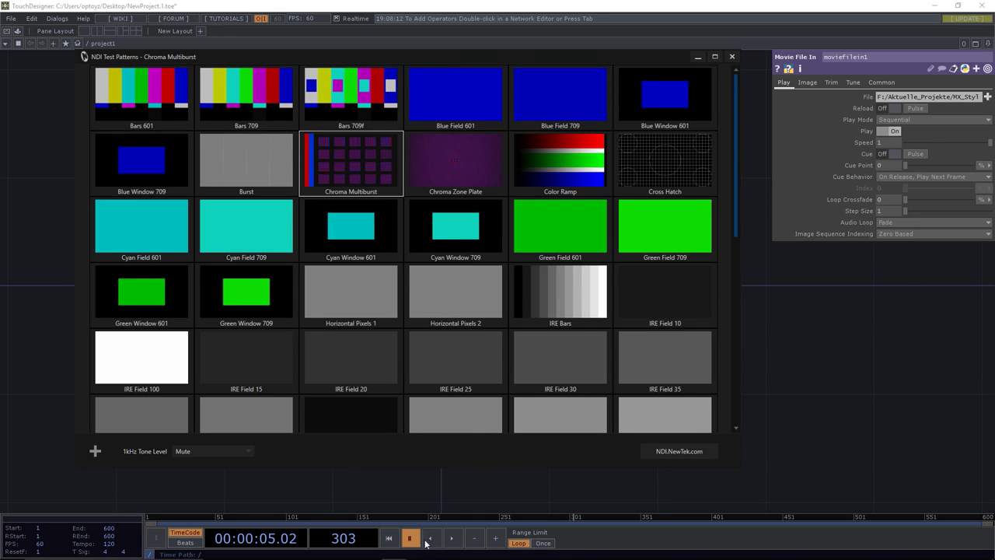
# Launch Studio Monitor from the NewTek NDI Tools group and move its window over the middle of the Test Patterns window.
pyautogui.moveTo(426, 557)
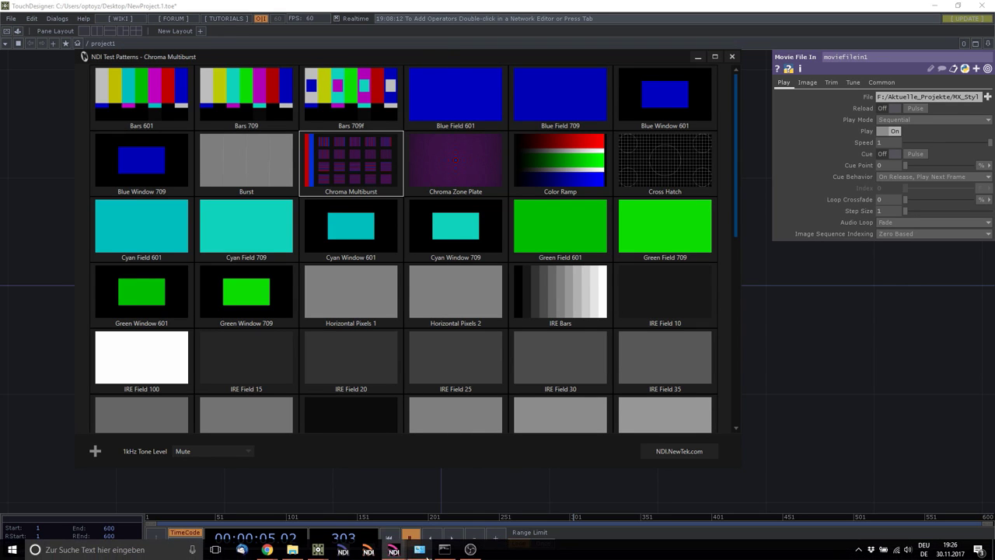
pyautogui.click(7, 553)
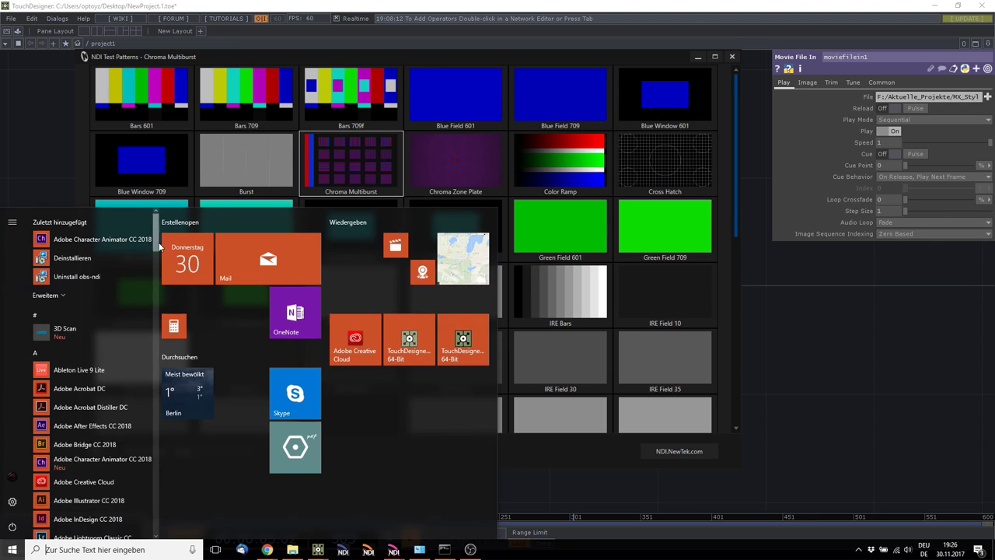
pyautogui.moveTo(157, 243); pyautogui.dragTo(154, 410)
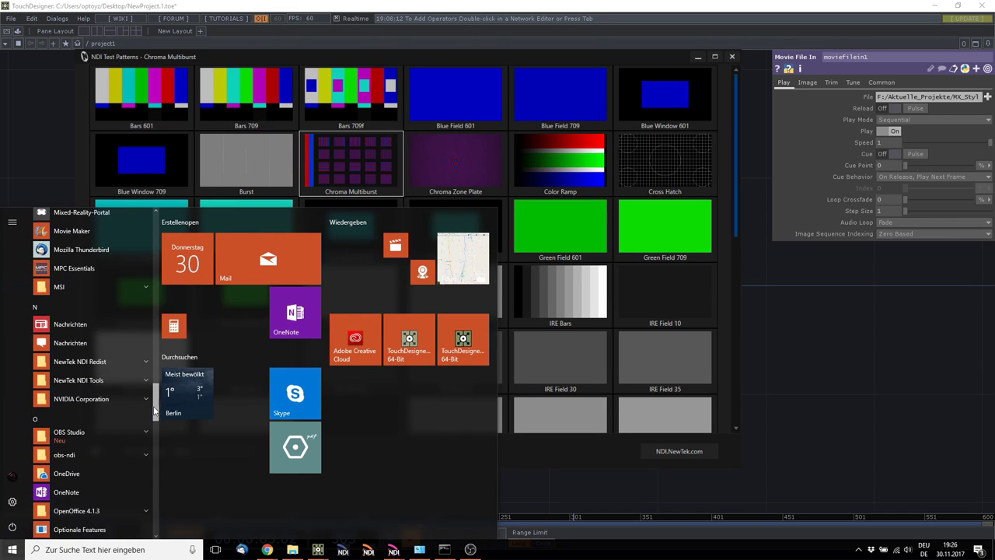
pyautogui.click(84, 379)
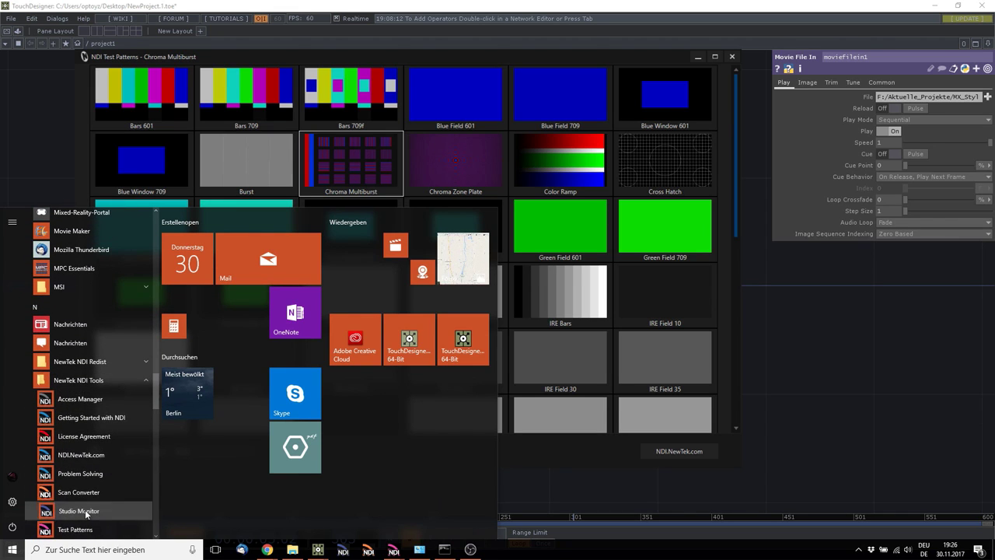
pyautogui.click(85, 509)
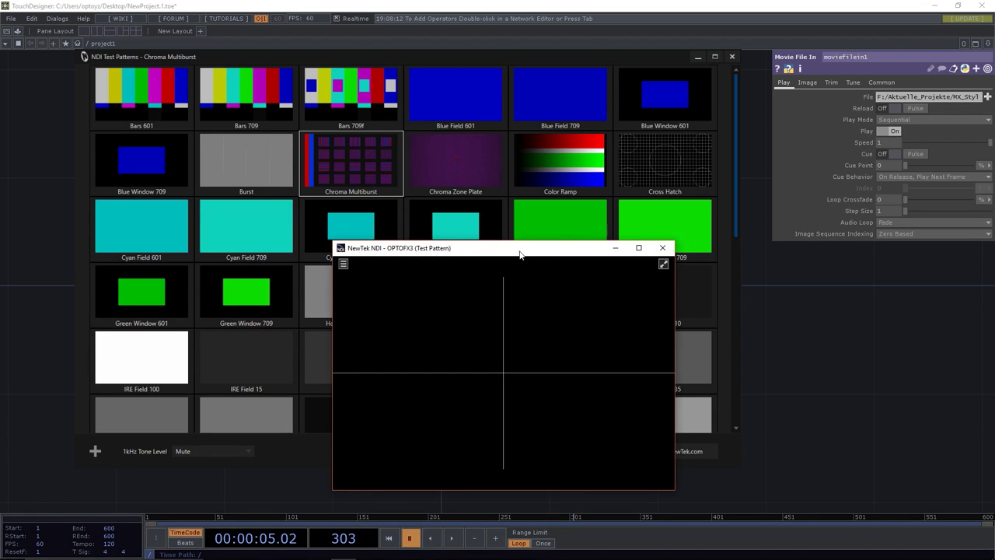
pyautogui.moveTo(519, 253); pyautogui.dragTo(462, 133)
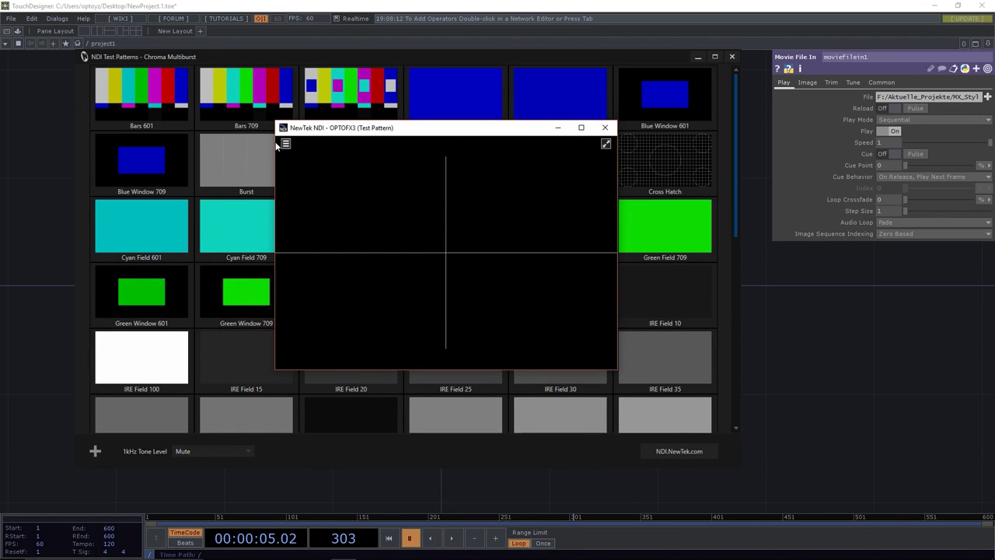
# Set the Studio Monitor source to Desktop [1] on OPTOFX3 and maximize the monitor window.
pyautogui.click(285, 145)
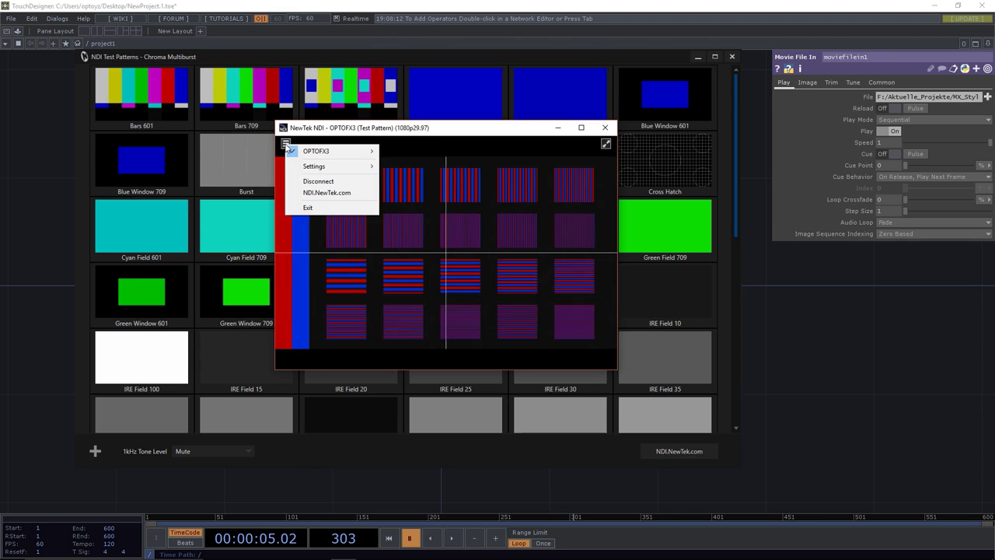
pyautogui.moveTo(350, 153)
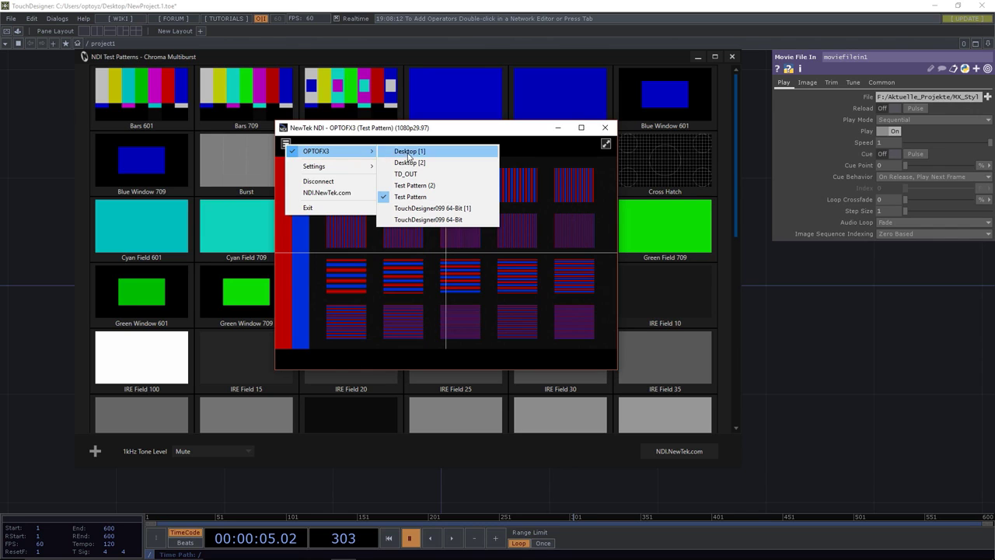
pyautogui.click(406, 151)
pyautogui.click(581, 127)
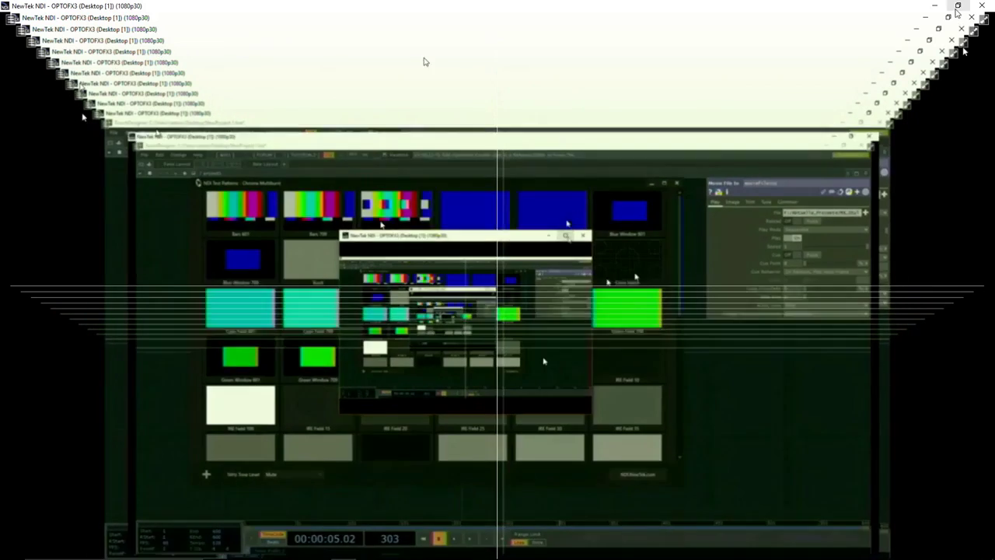
# Restore the Studio Monitor window from full size and view the OPTOFX3 sources Test Pattern (2) and Test Pattern.
pyautogui.click(958, 5)
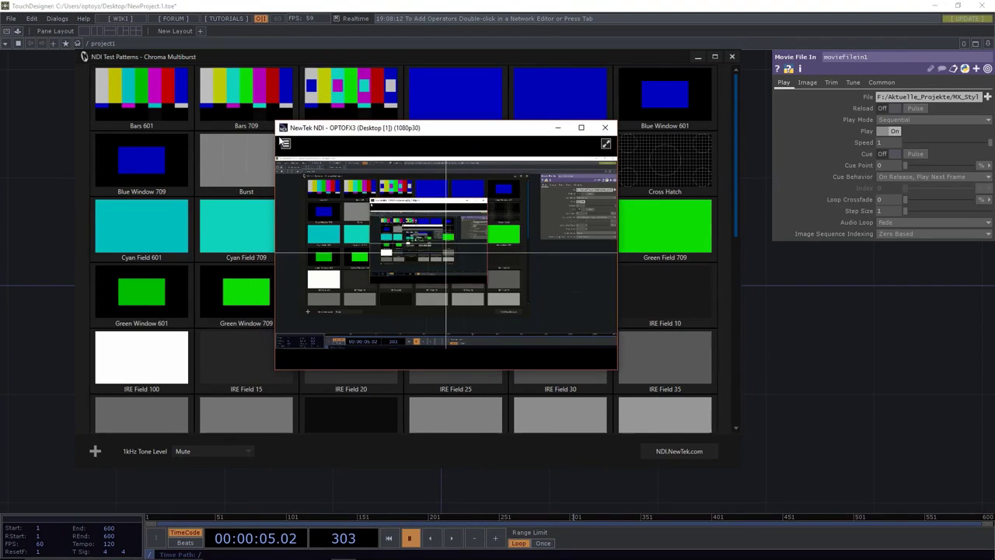
pyautogui.click(286, 143)
pyautogui.moveTo(312, 149)
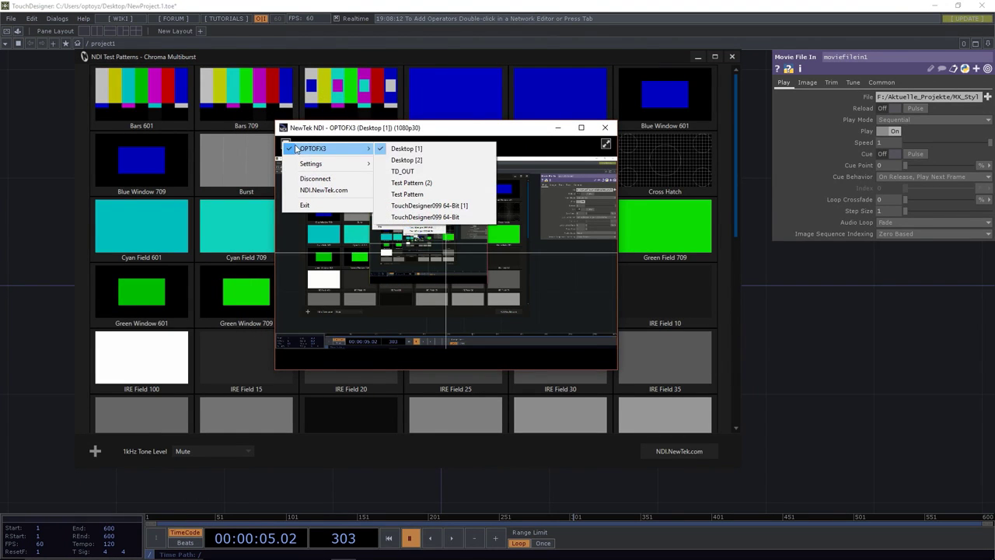
pyautogui.click(431, 183)
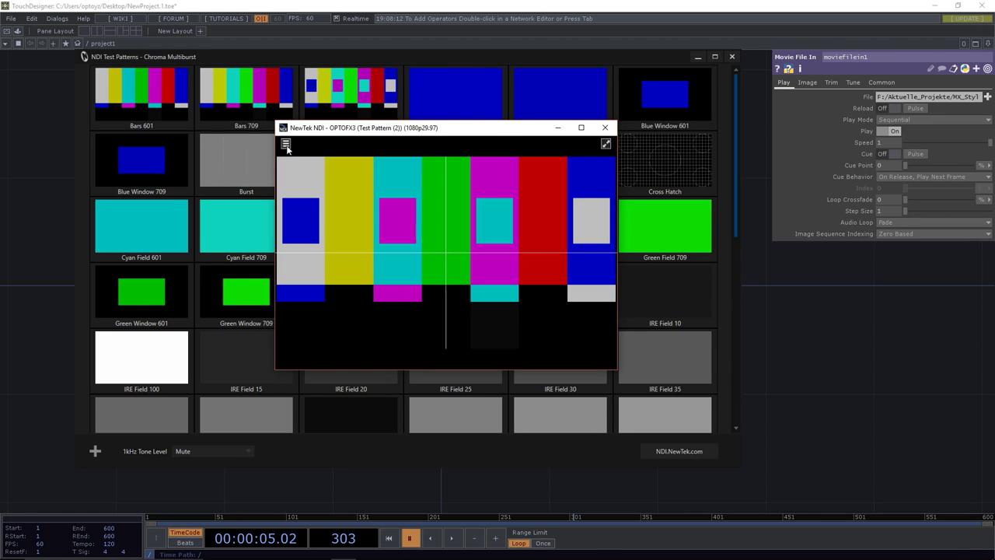
pyautogui.click(286, 144)
pyautogui.moveTo(319, 154)
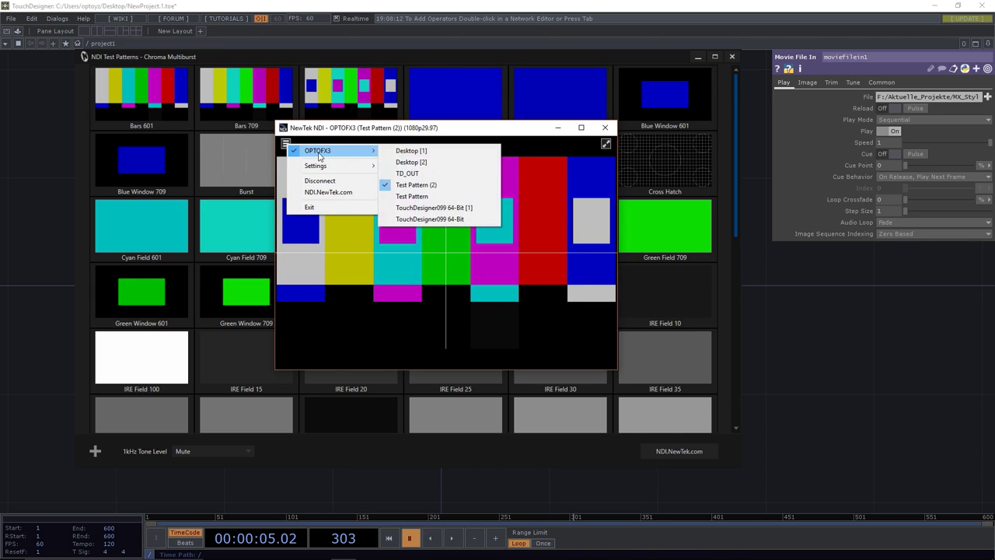
pyautogui.click(440, 197)
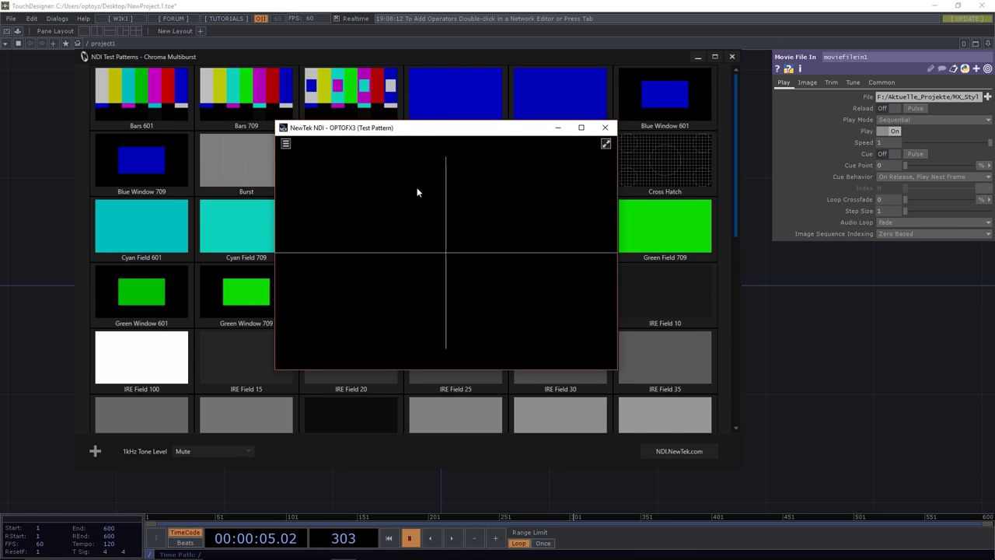
# Switch the Studio Monitor source to TouchDesigner099 64-Bit [1] on OPTOFX3 and shift the monitor window slightly.
pyautogui.click(286, 145)
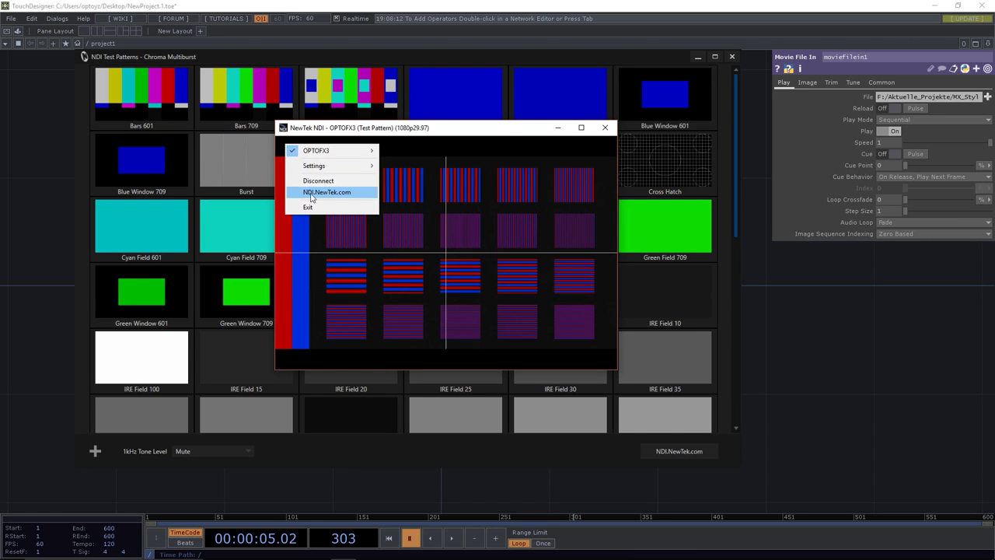
pyautogui.moveTo(325, 152)
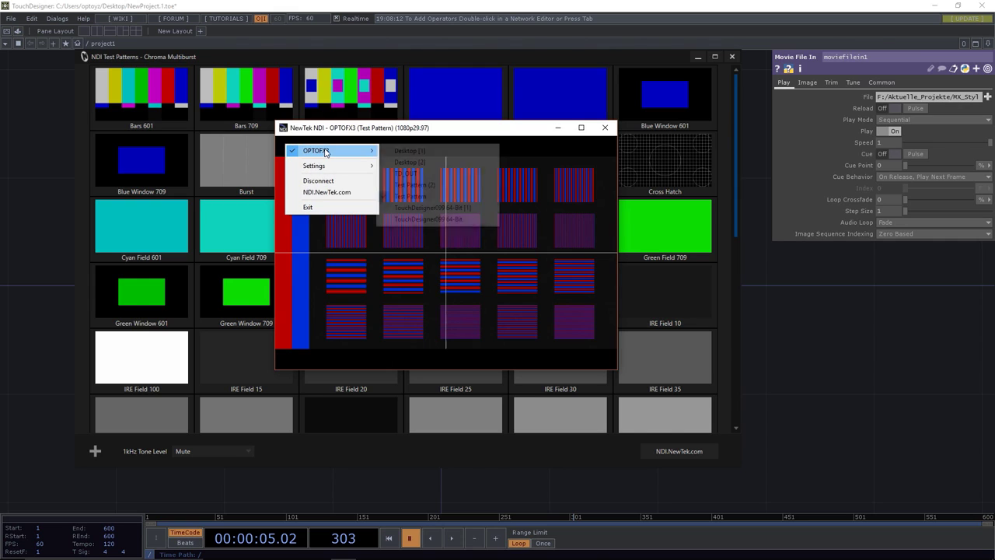
pyautogui.click(431, 209)
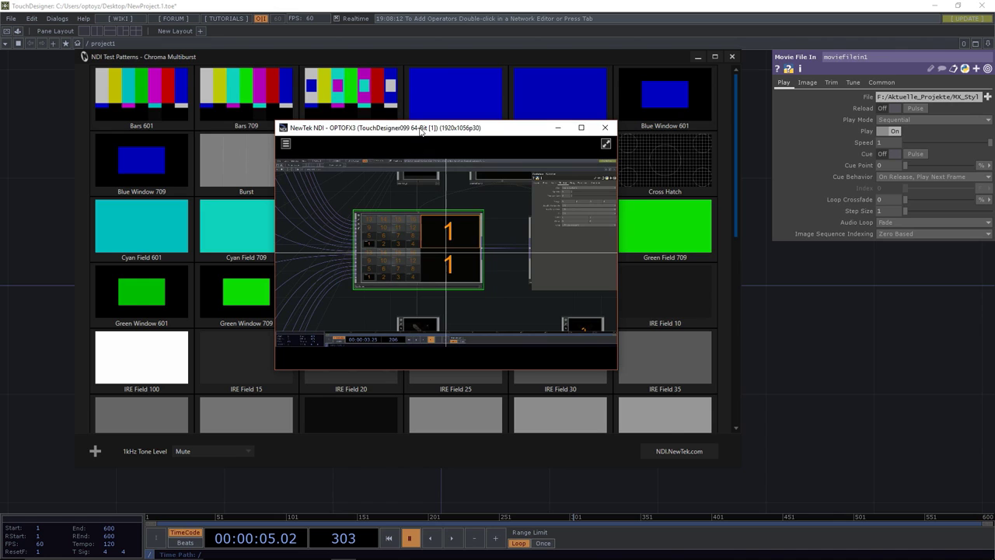
pyautogui.moveTo(420, 130)
pyautogui.mouseDown()
pyautogui.moveTo(823, 247)
pyautogui.moveTo(527, 189)
pyautogui.moveTo(416, 150)
pyautogui.moveTo(429, 126)
pyautogui.mouseUp()
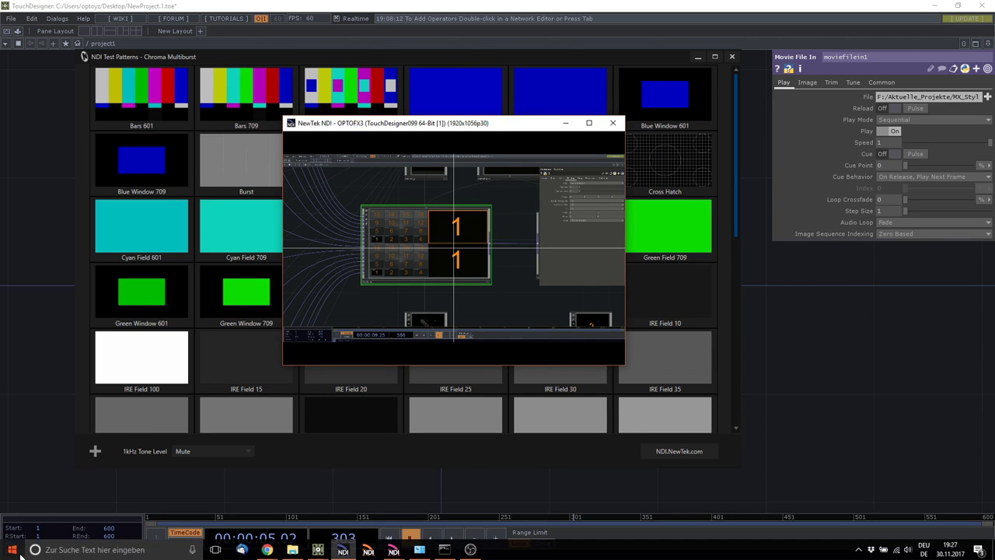
# Launch Scan Converter from the NewTek NDI Tools group.
pyautogui.click(13, 550)
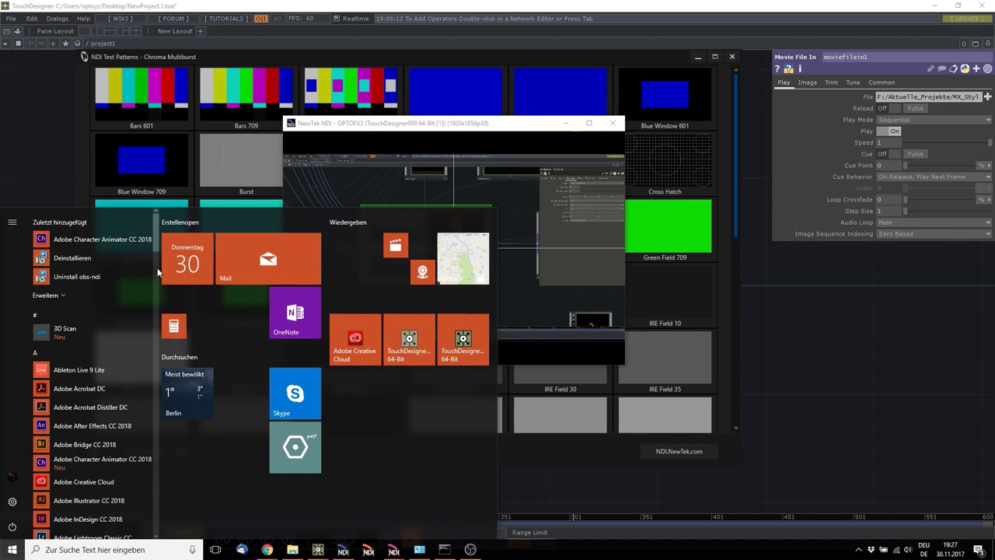
pyautogui.moveTo(157, 241); pyautogui.dragTo(157, 420)
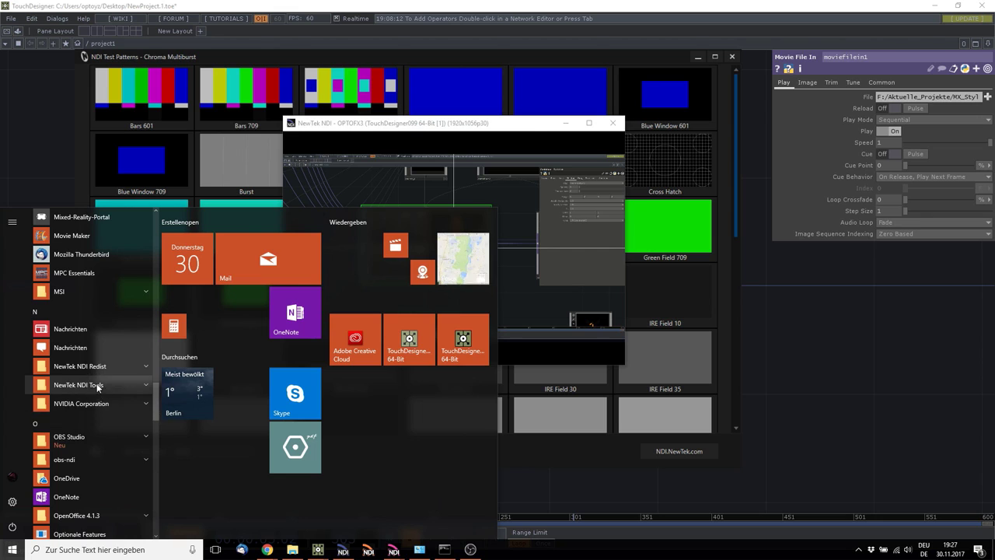
pyautogui.click(86, 385)
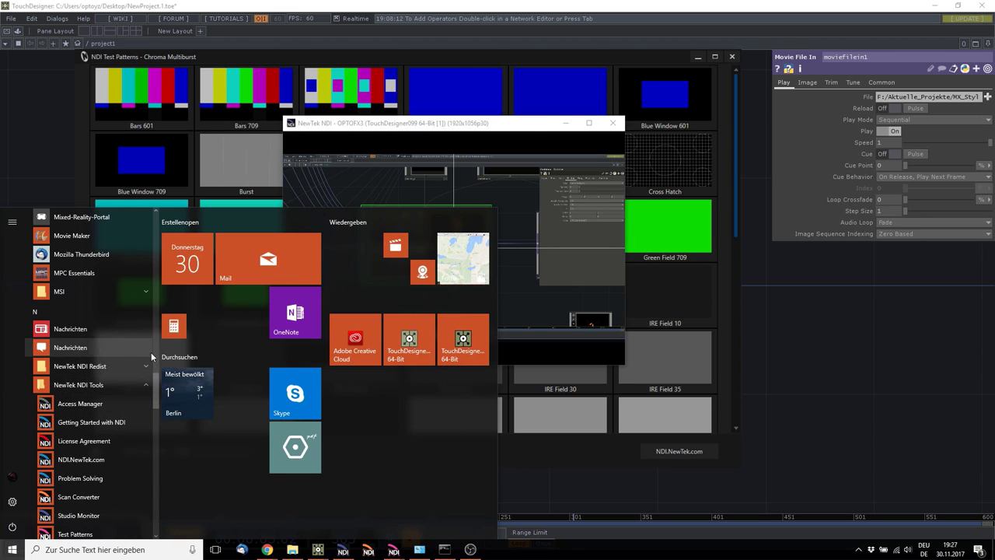
pyautogui.scroll(-1, 116, 436)
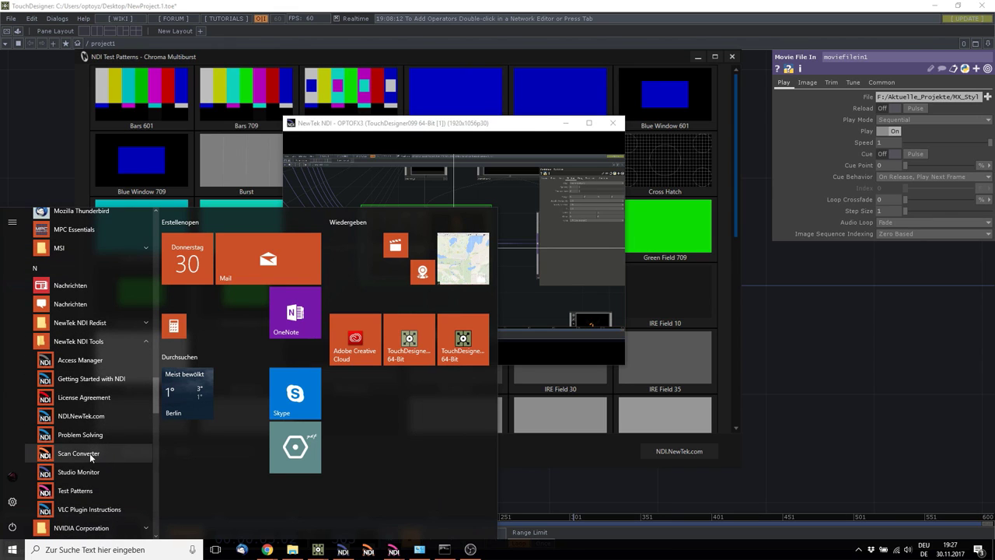
pyautogui.click(77, 453)
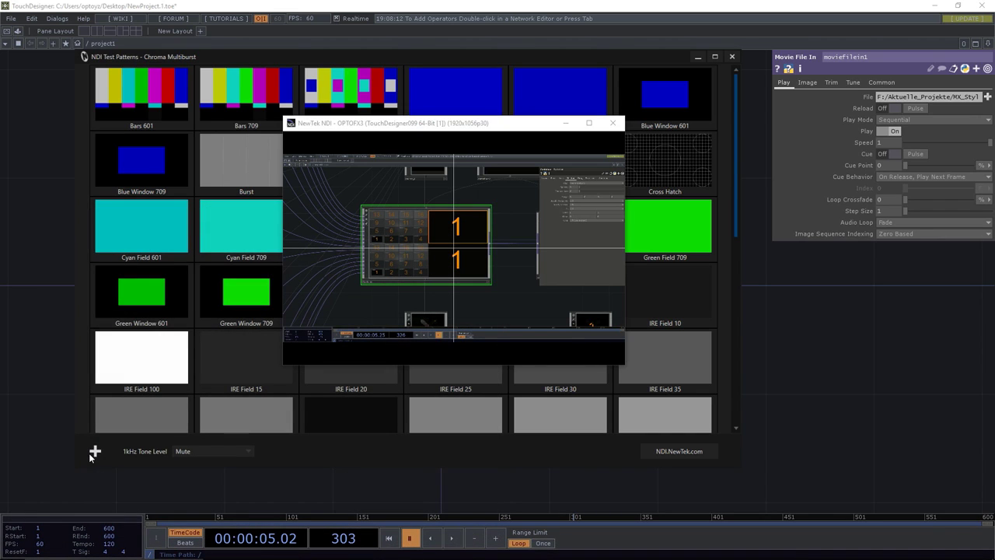
# Enable Google Chrome as a shared source in the running NewTek NDI Scan Converter.
pyautogui.moveTo(801, 556)
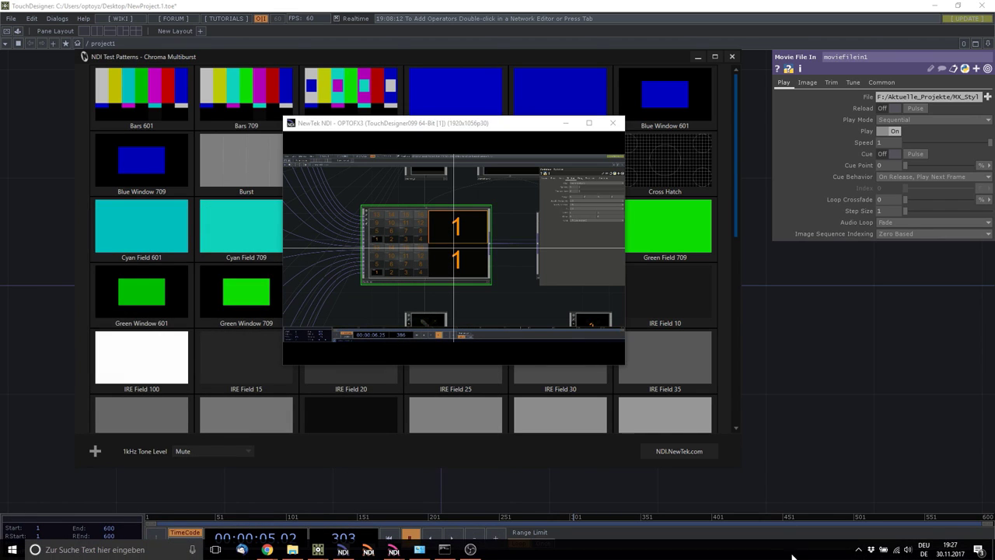
pyautogui.click(859, 551)
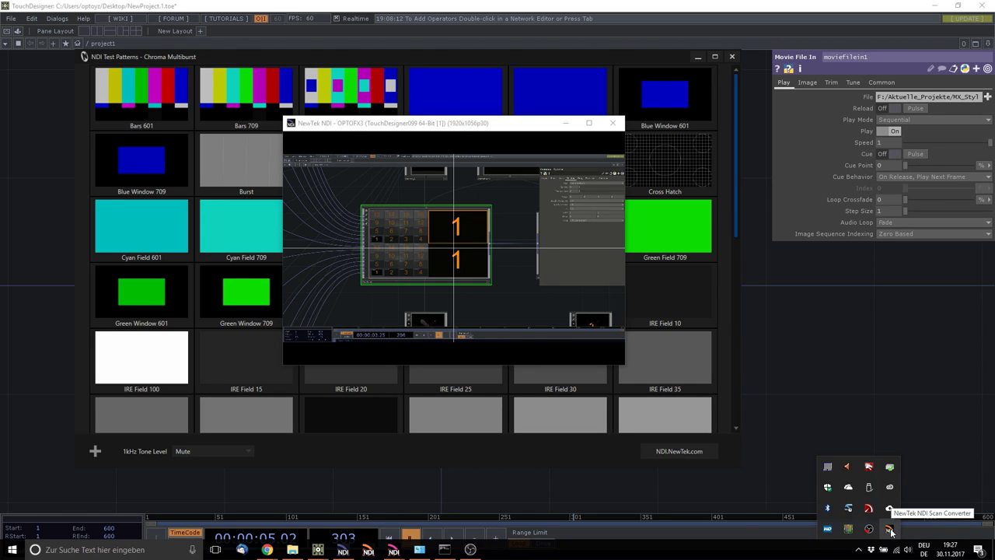
pyautogui.rightClick(891, 530)
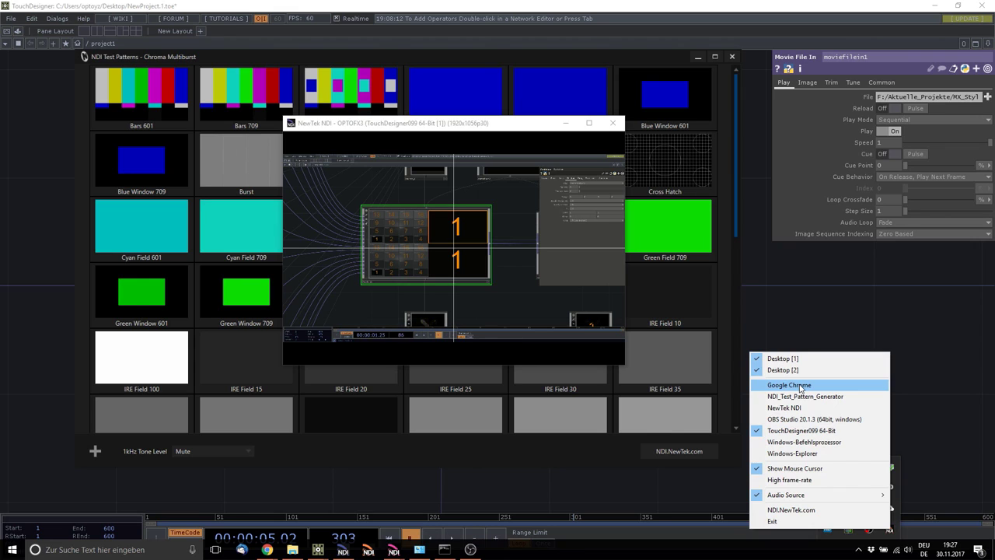
pyautogui.click(799, 385)
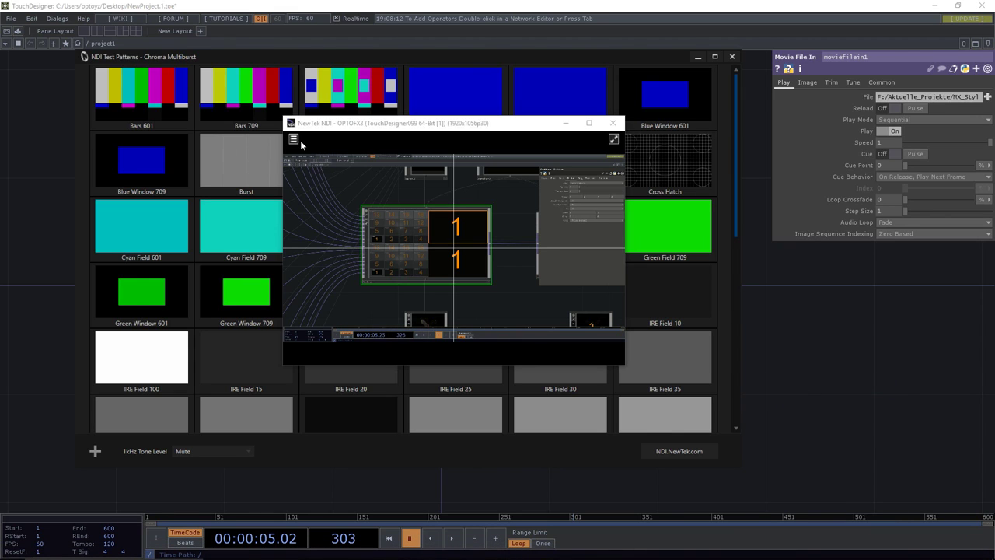
# Try viewing the Google Chrome [1] and Google Chrome [2] sources in Studio Monitor.
pyautogui.click(293, 139)
pyautogui.moveTo(310, 147)
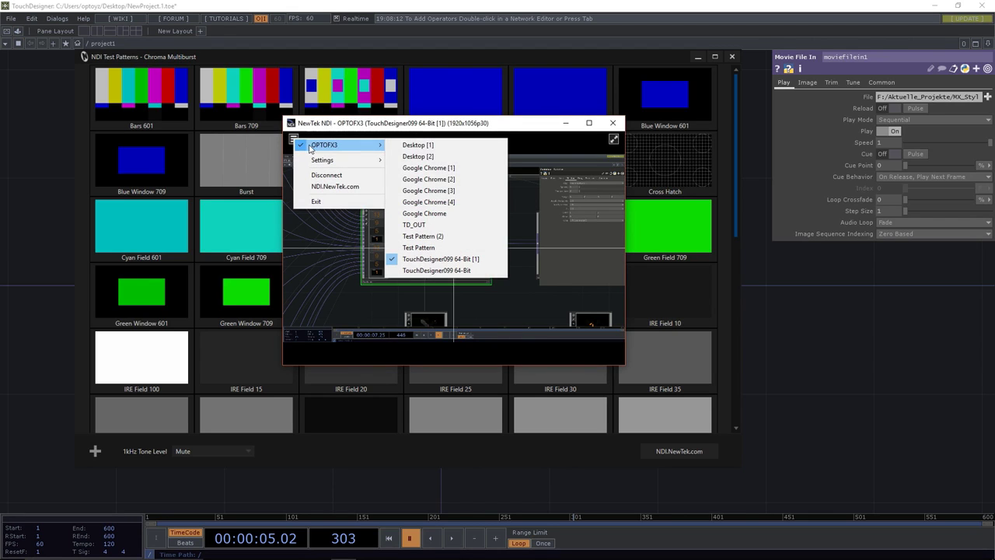
pyautogui.click(418, 168)
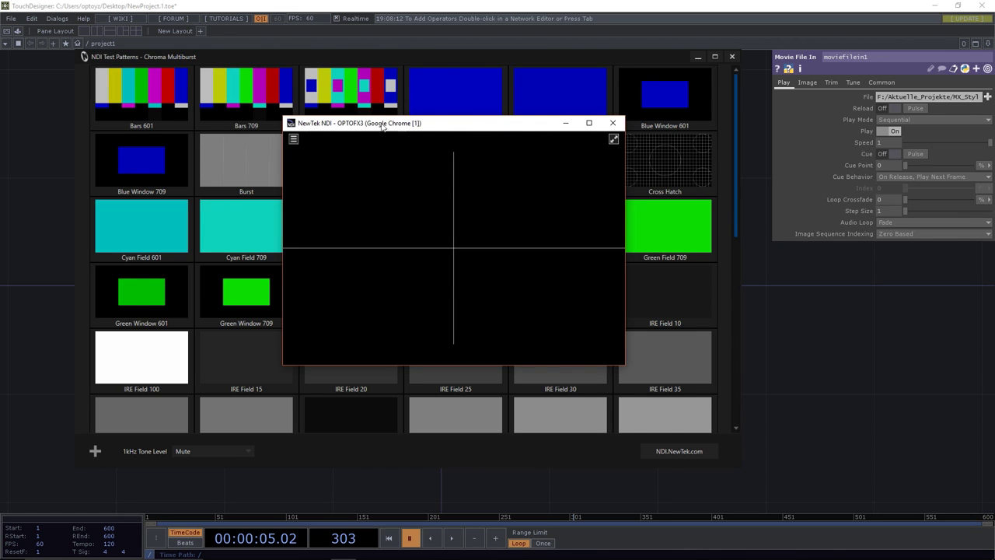
pyautogui.click(293, 139)
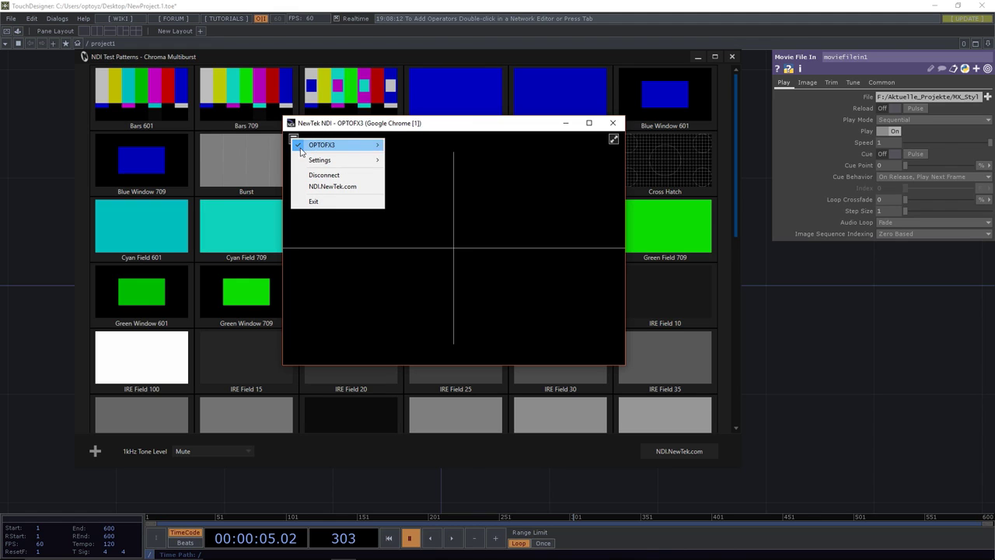
pyautogui.moveTo(326, 145)
pyautogui.click(440, 179)
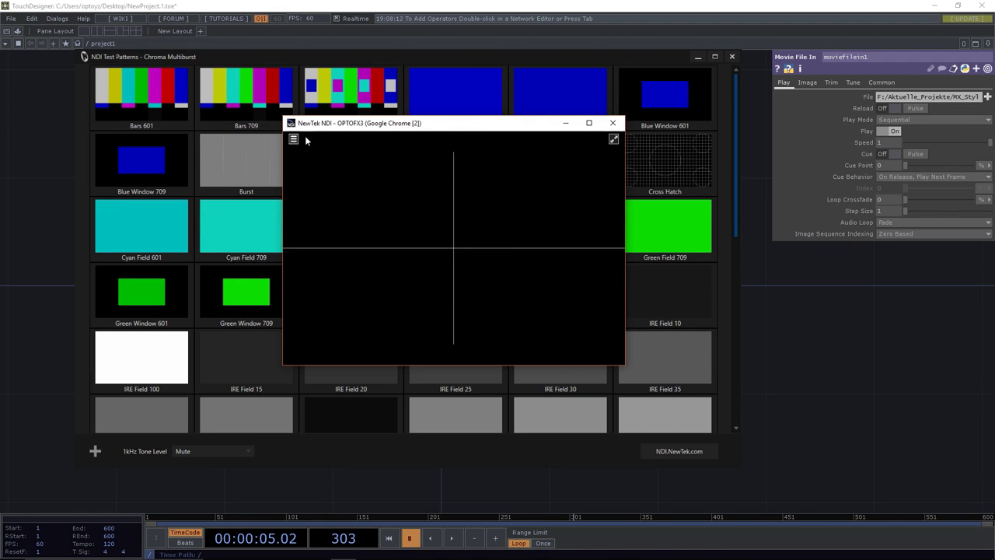
# Set the Studio Monitor source to Test Pattern (2) and reposition its window over the Test Patterns window.
pyautogui.moveTo(373, 123); pyautogui.dragTo(339, 164)
pyautogui.click(259, 182)
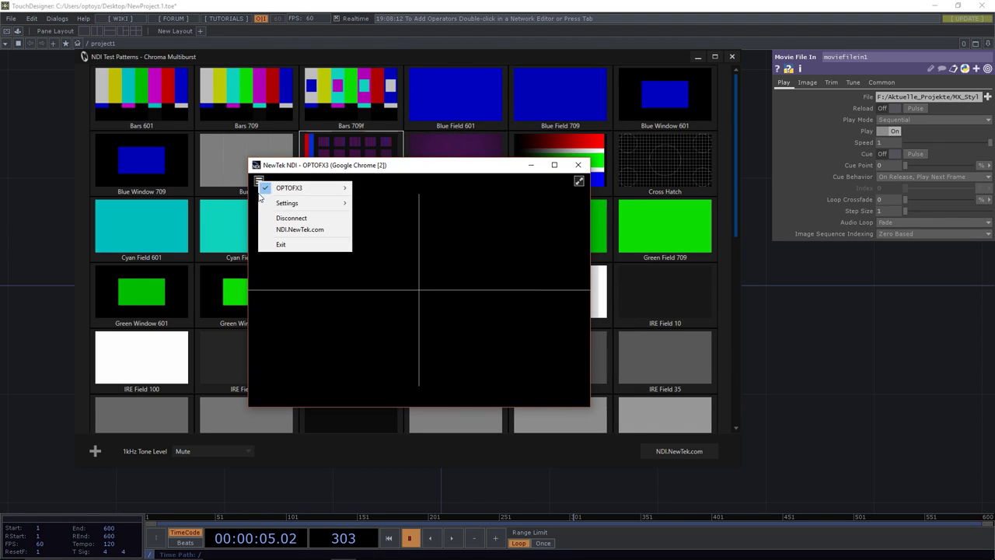
pyautogui.moveTo(295, 189)
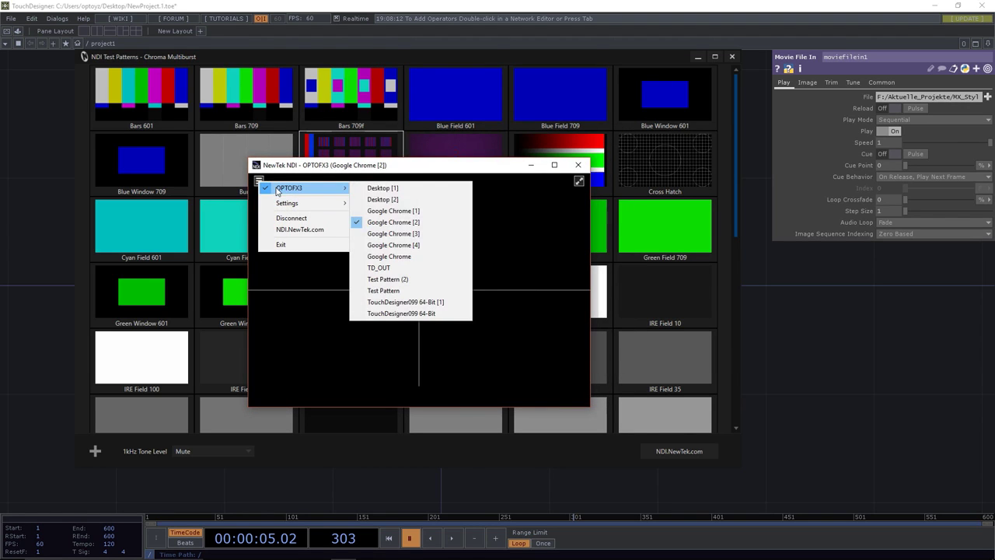
pyautogui.click(403, 279)
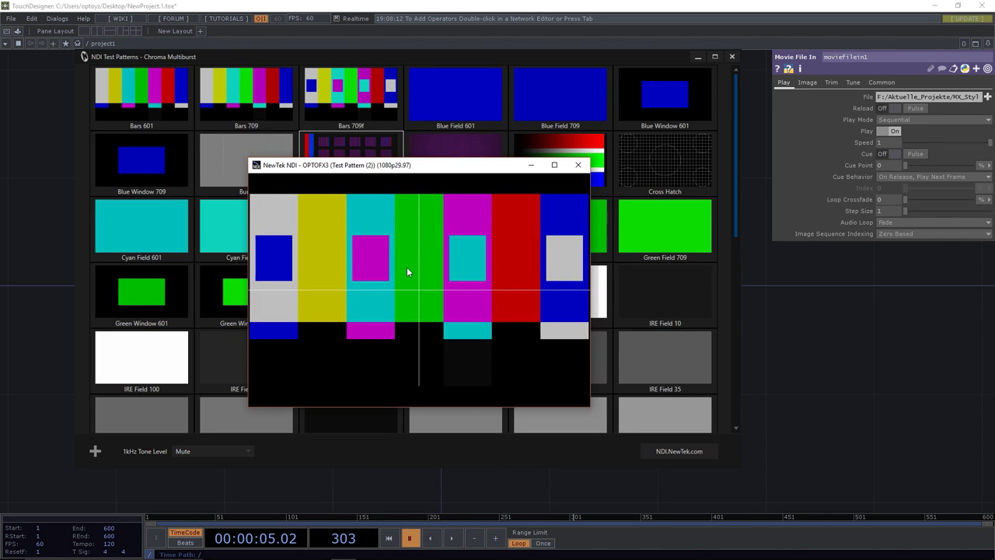
pyautogui.moveTo(417, 183); pyautogui.dragTo(487, 153)
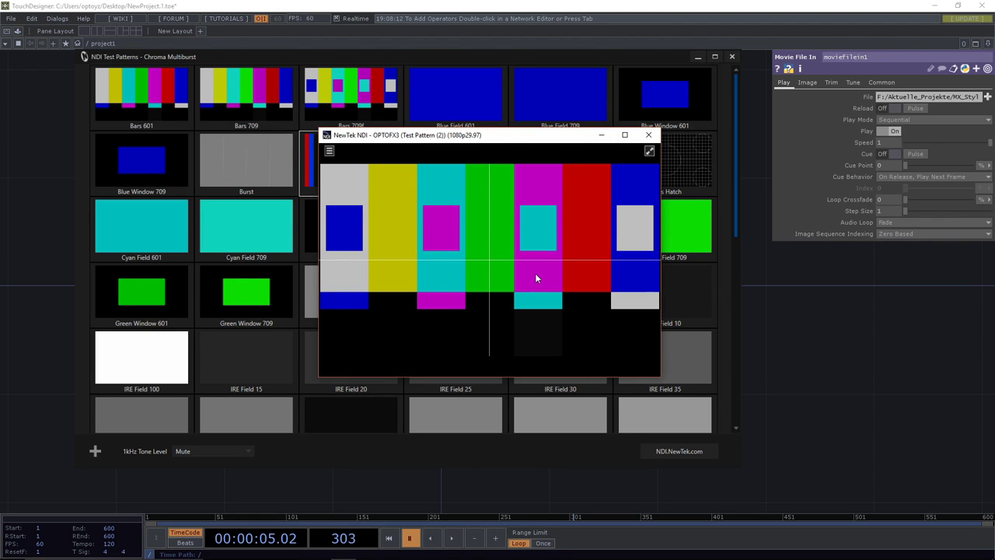
# Bring the TouchDesigner network to the front, then switch to OBS Studio.
pyautogui.click(774, 307)
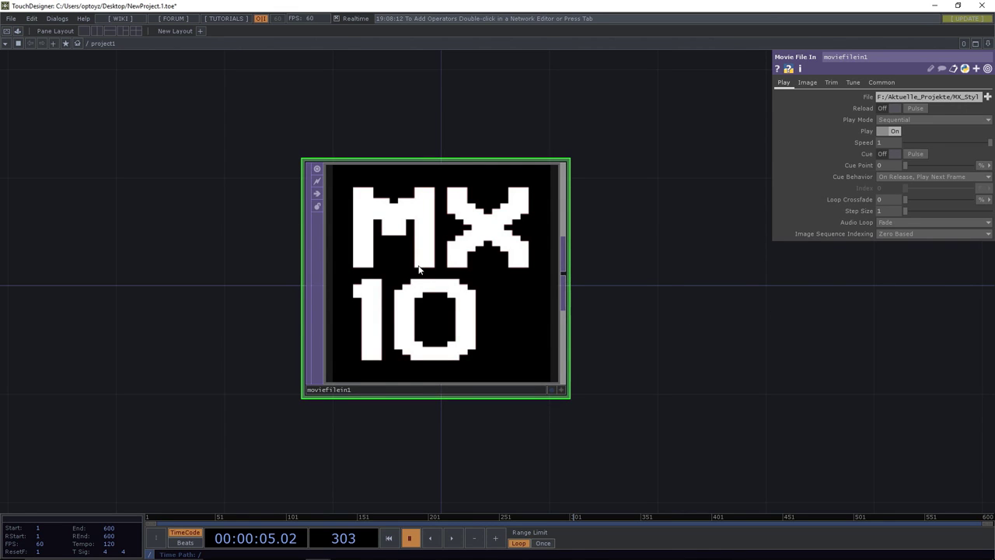
pyautogui.scroll(-3, 419, 269)
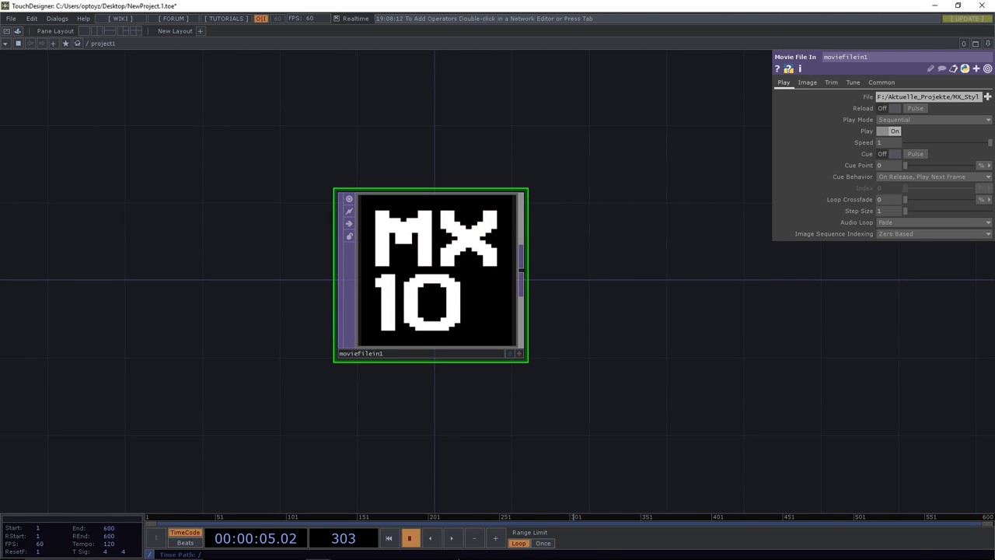
pyautogui.moveTo(447, 555)
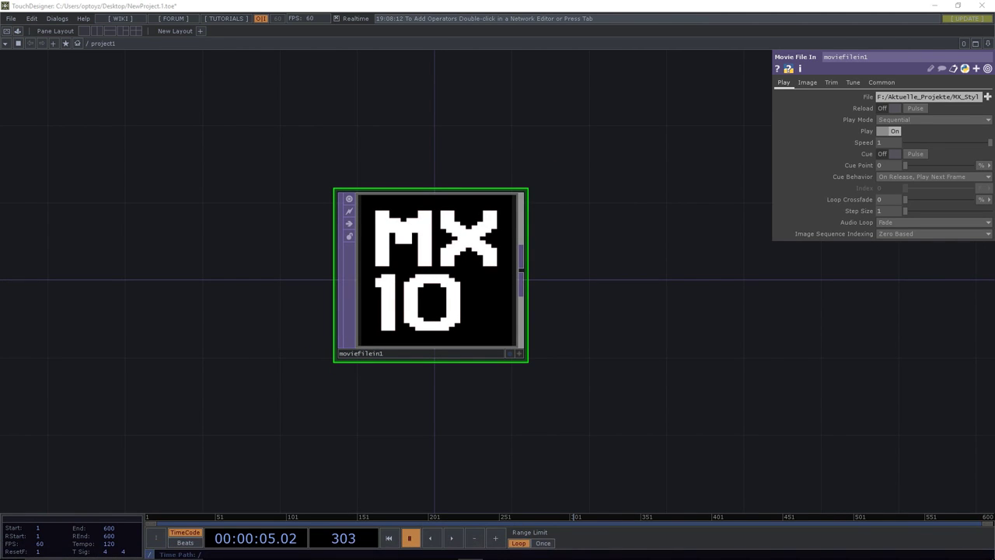
pyautogui.hotkey('alt', 'Tab')
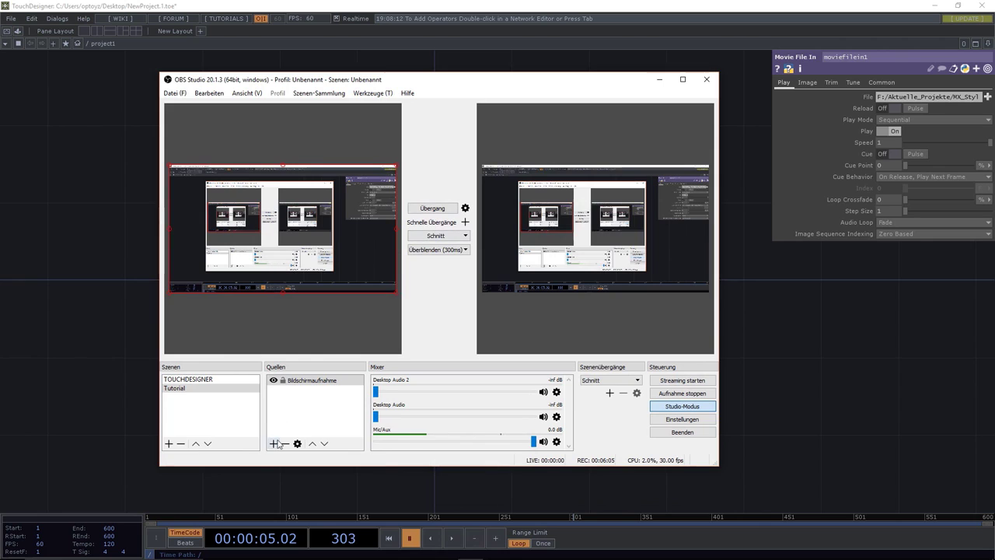
# Add a new scene named Szene 2 to the OBS scene list.
pyautogui.click(190, 390)
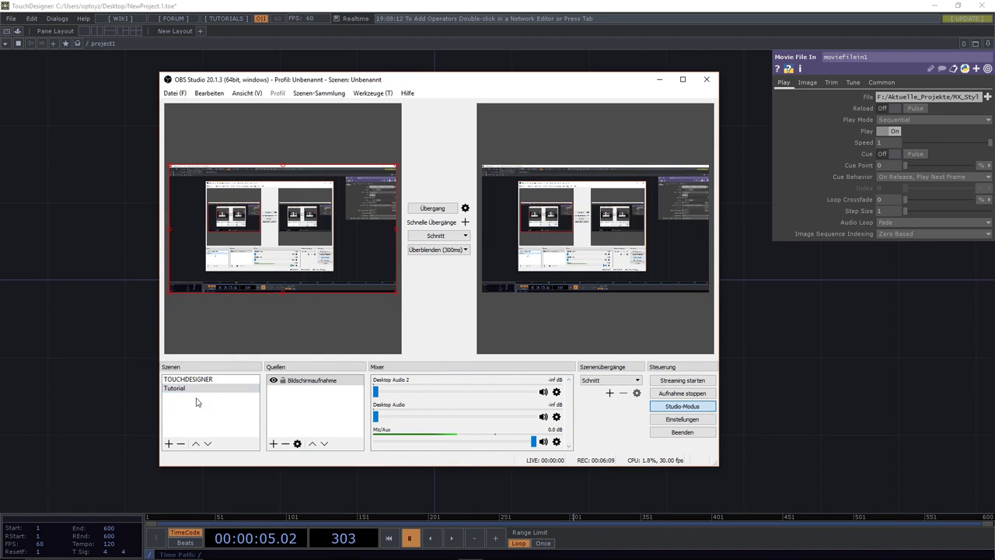
pyautogui.click(169, 443)
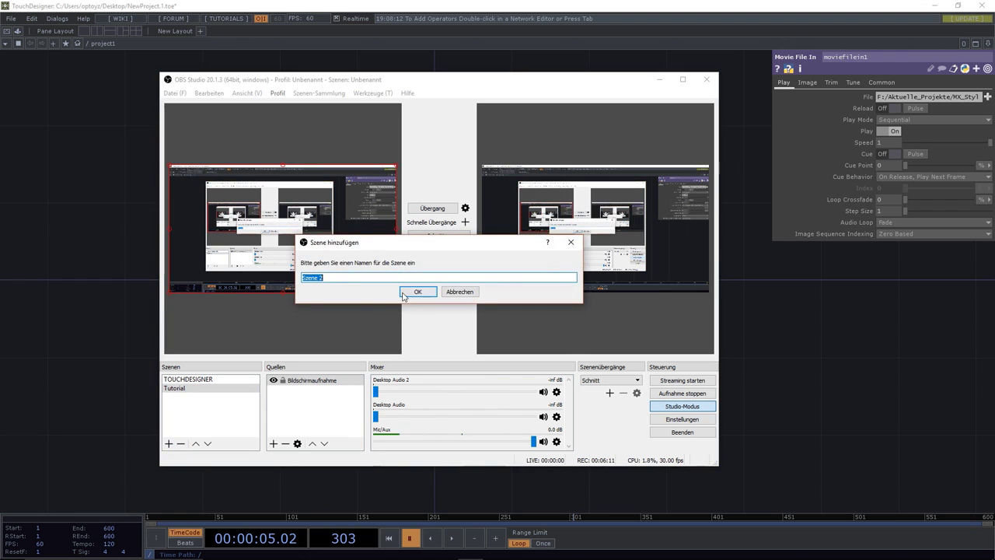
pyautogui.press('Return')
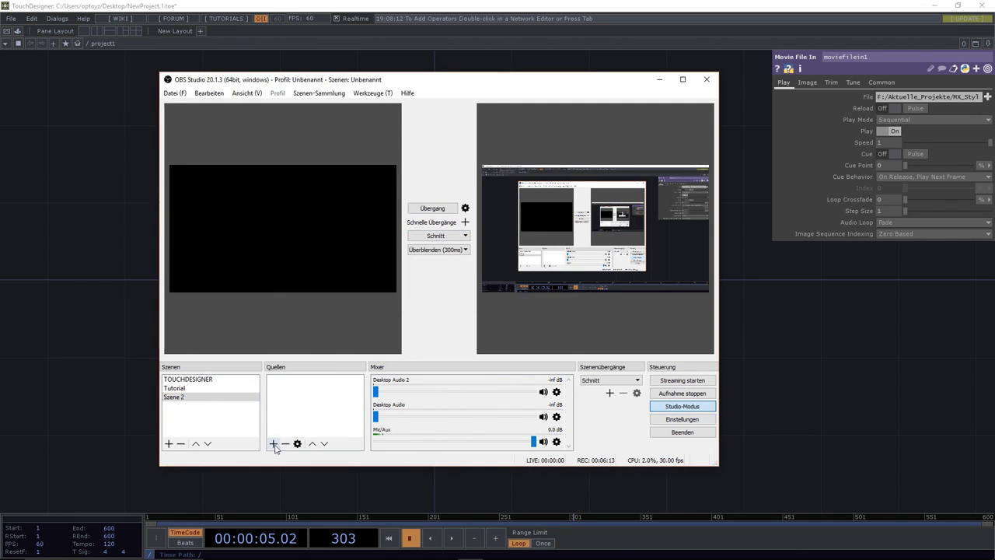
# Add a new NDI source to Szene 2 with OPTOFX3 (Test Pattern (2)) as its source name.
pyautogui.click(274, 444)
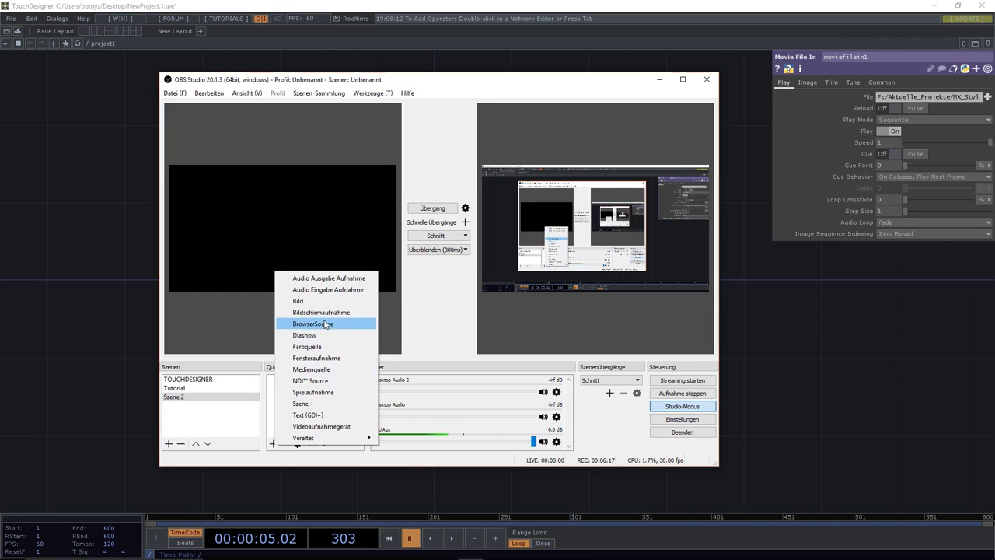
pyautogui.click(325, 382)
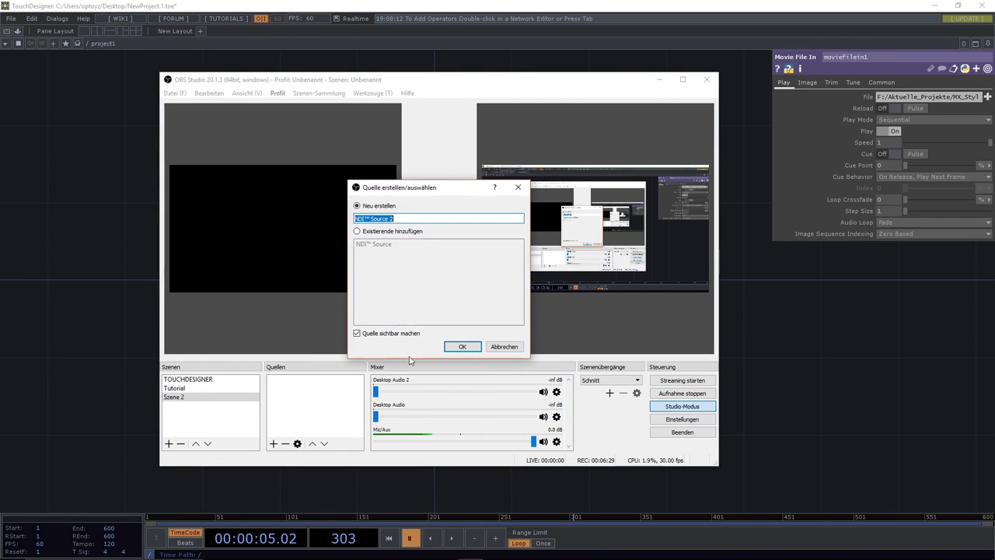
pyautogui.click(467, 348)
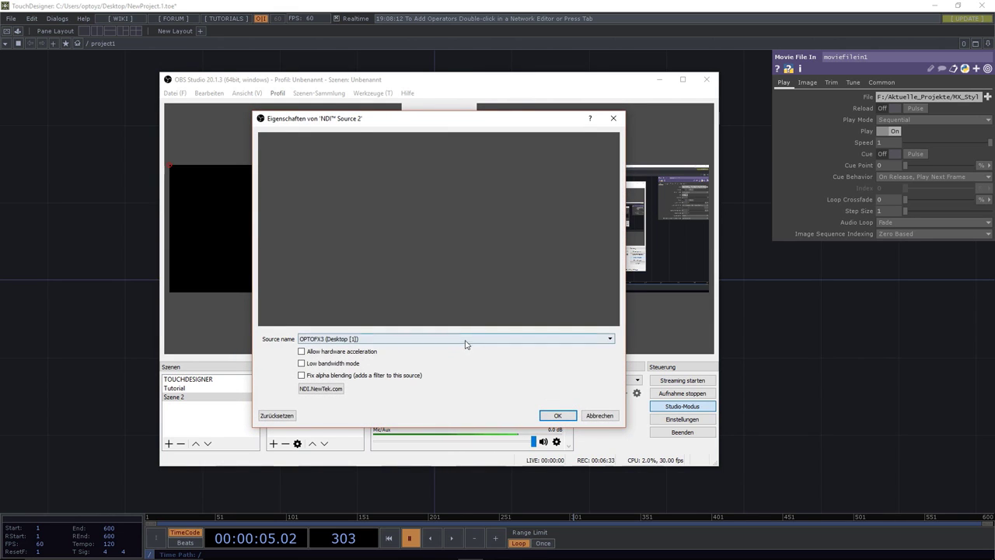
pyautogui.click(466, 340)
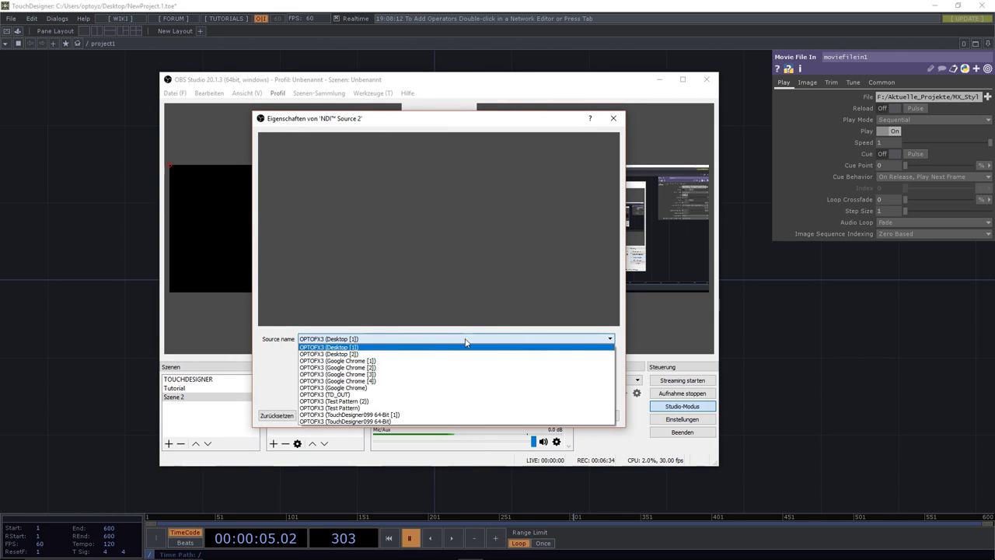
pyautogui.click(450, 402)
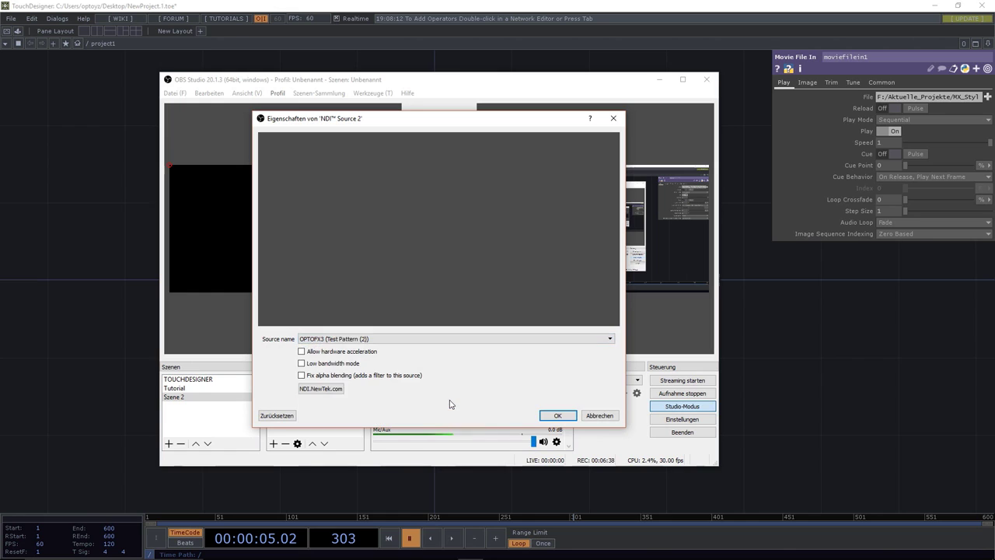
pyautogui.click(556, 416)
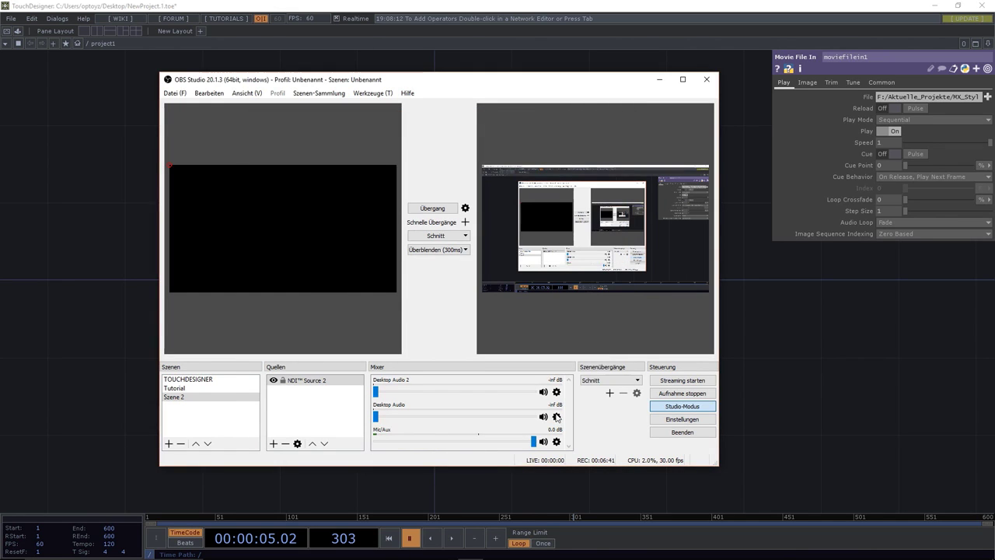
# Scale down the test pattern in the preview canvas and place it slightly inside the canvas's upper-left corner.
pyautogui.click(310, 382)
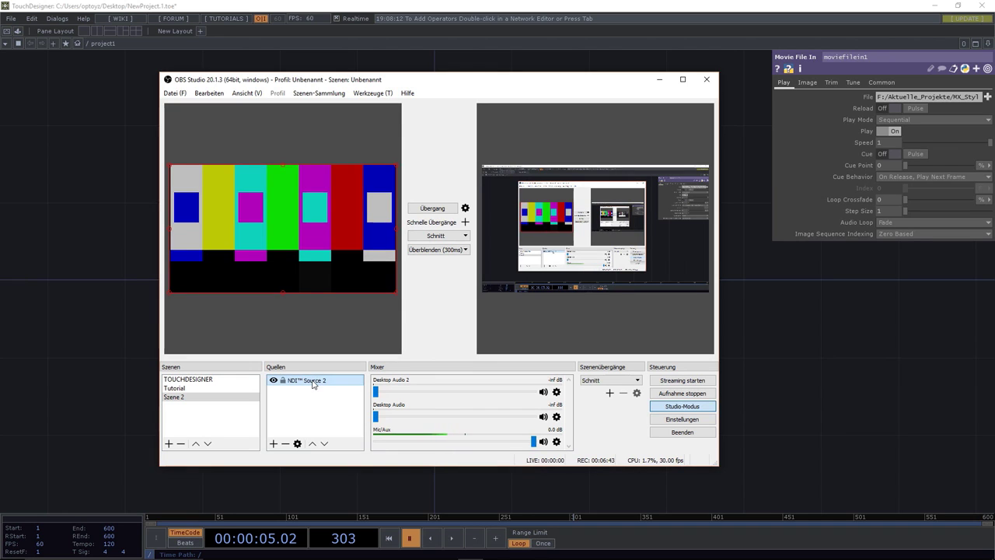
pyautogui.click(299, 210)
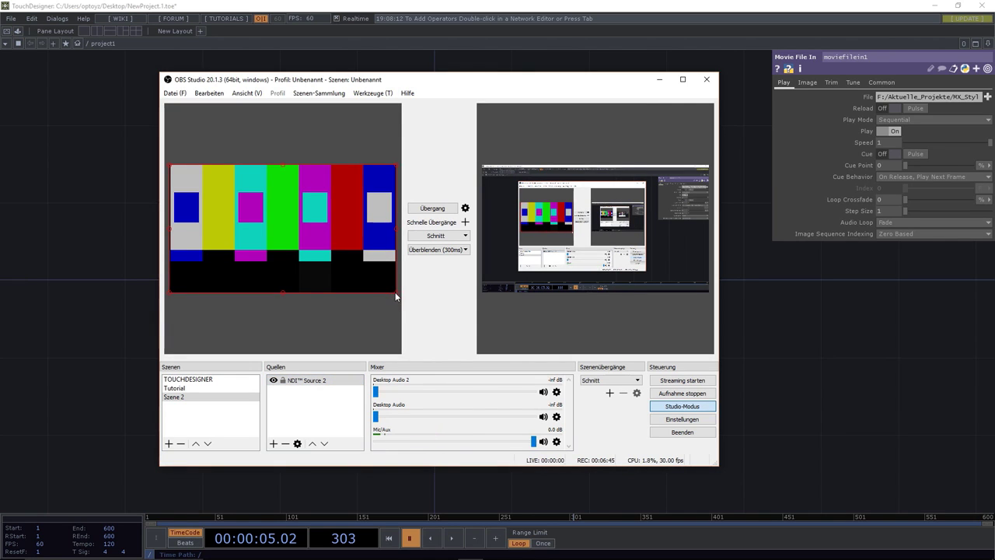
pyautogui.moveTo(395, 296); pyautogui.dragTo(332, 261)
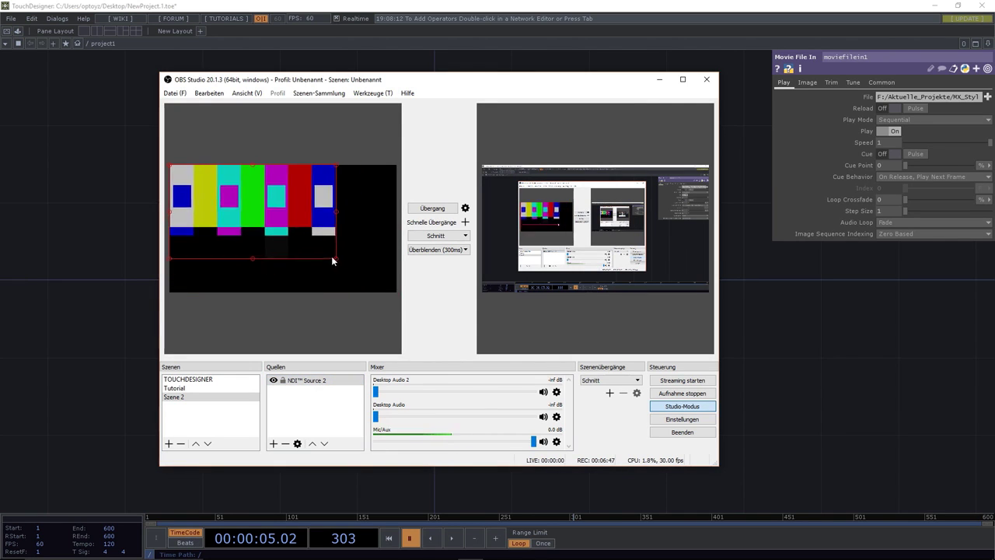
pyautogui.moveTo(285, 213); pyautogui.dragTo(309, 224)
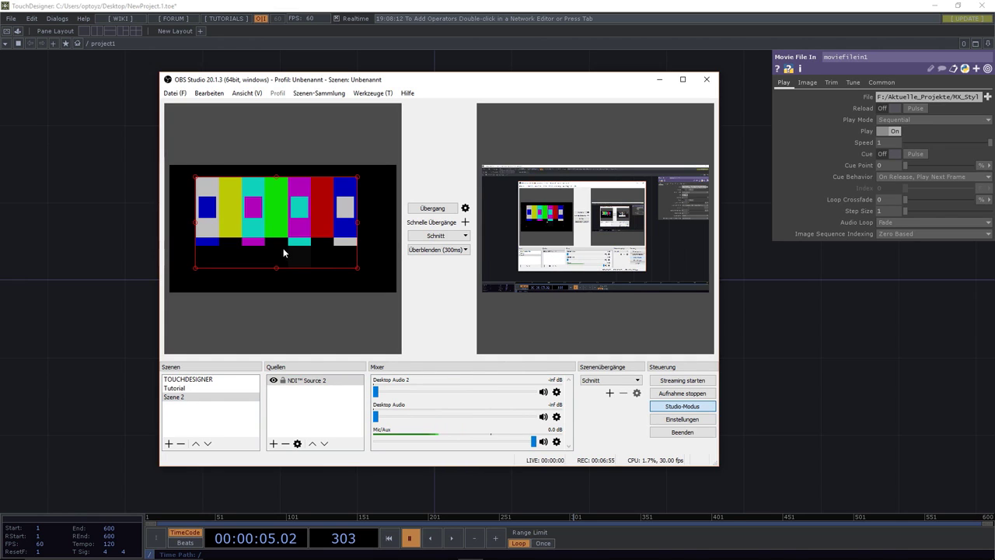
pyautogui.moveTo(272, 241); pyautogui.dragTo(257, 232)
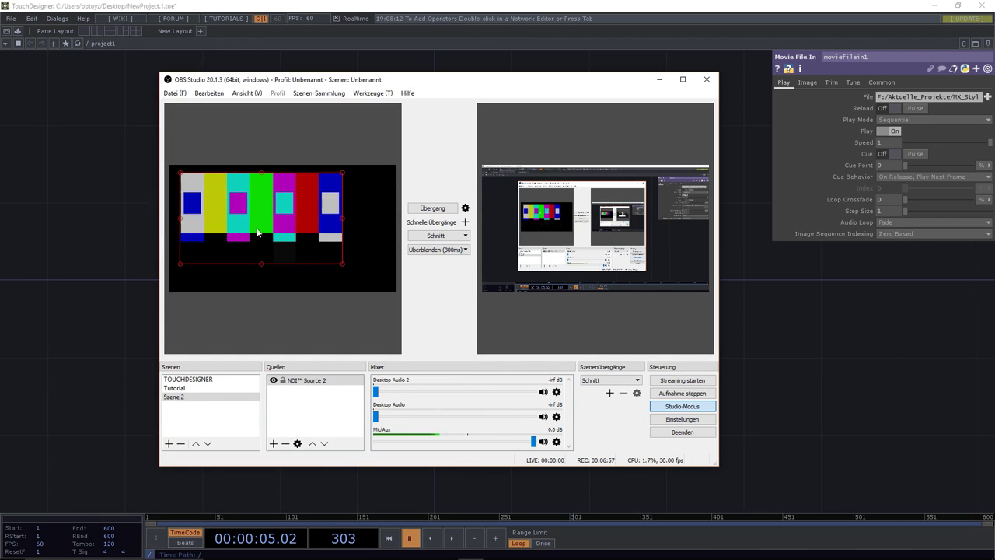
# Add another NDI source set to OPTOFX3 (TouchDesigner099 64-Bit [1]) and shrink it over the lower-right part of the canvas.
pyautogui.click(273, 443)
pyautogui.click(303, 378)
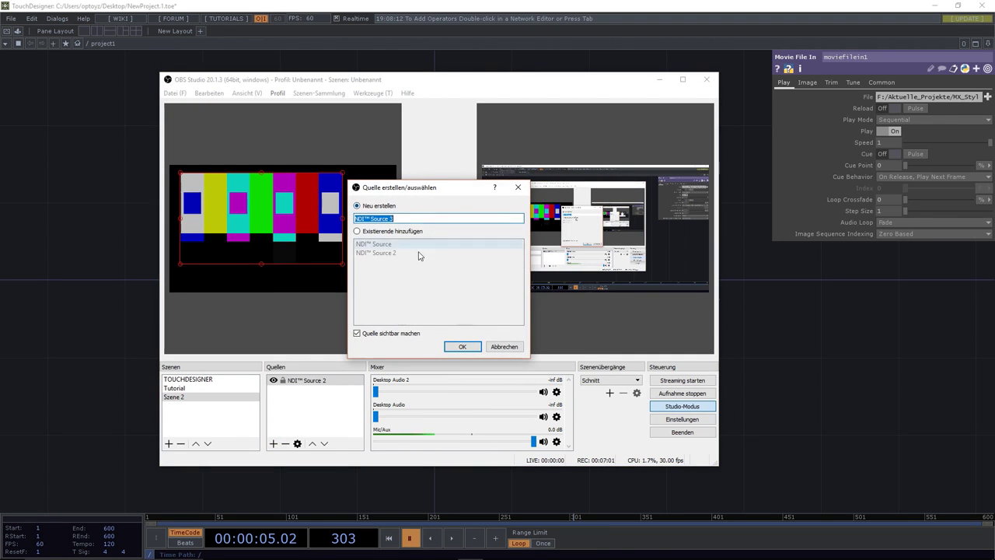
pyautogui.click(458, 346)
pyautogui.click(420, 339)
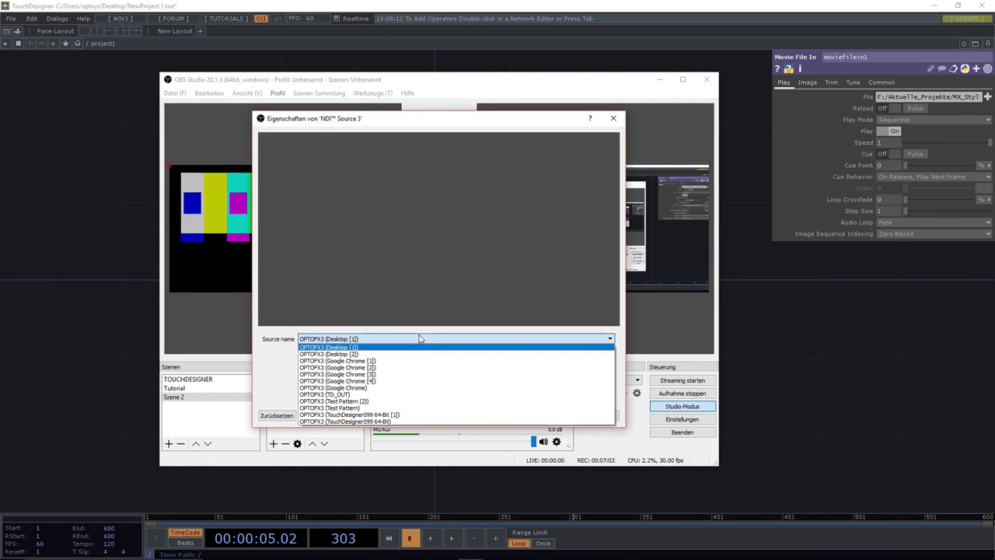
pyautogui.click(385, 414)
pyautogui.click(557, 415)
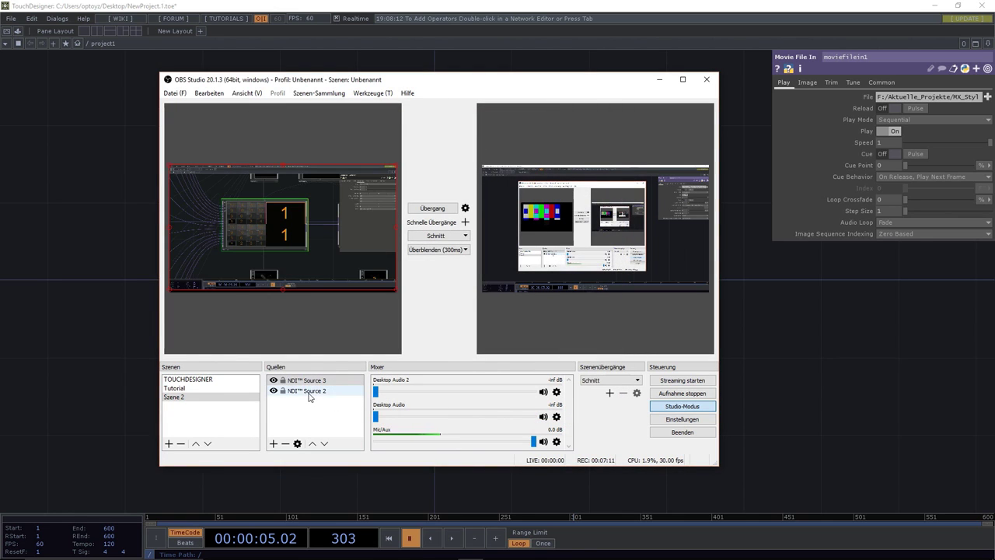
pyautogui.moveTo(171, 168); pyautogui.dragTo(265, 240)
pyautogui.moveTo(345, 259); pyautogui.dragTo(334, 249)
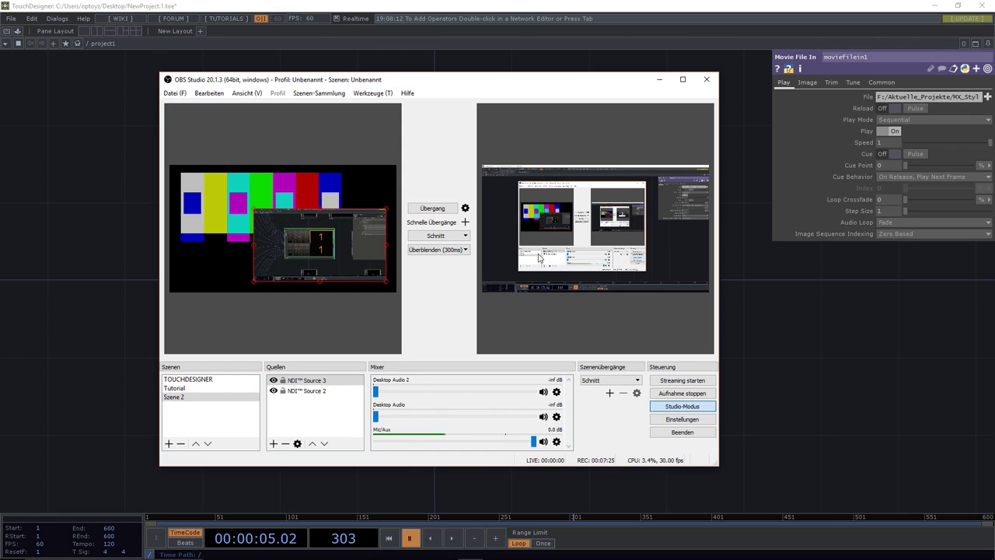
# Open the stream settings of OBS Studio.
pyautogui.click(660, 420)
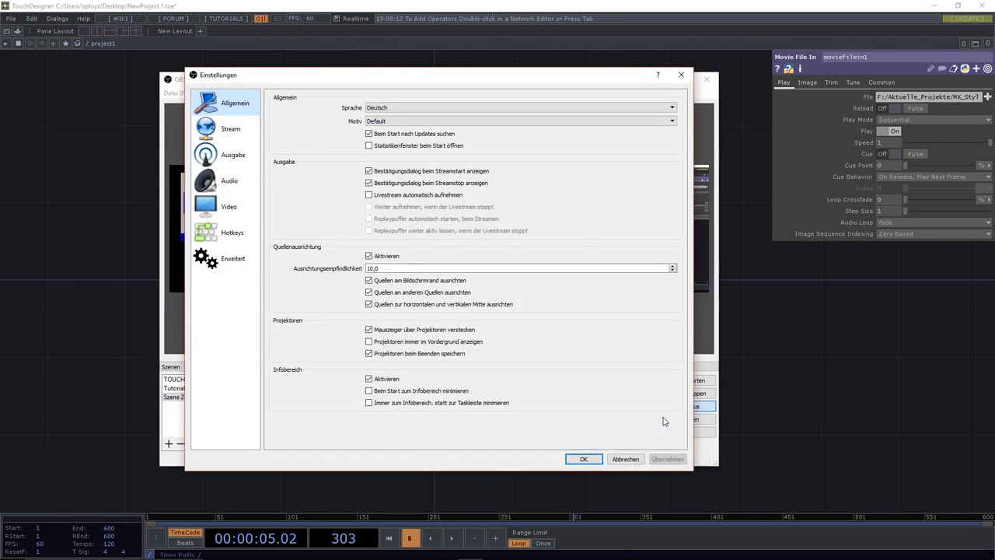
pyautogui.click(231, 130)
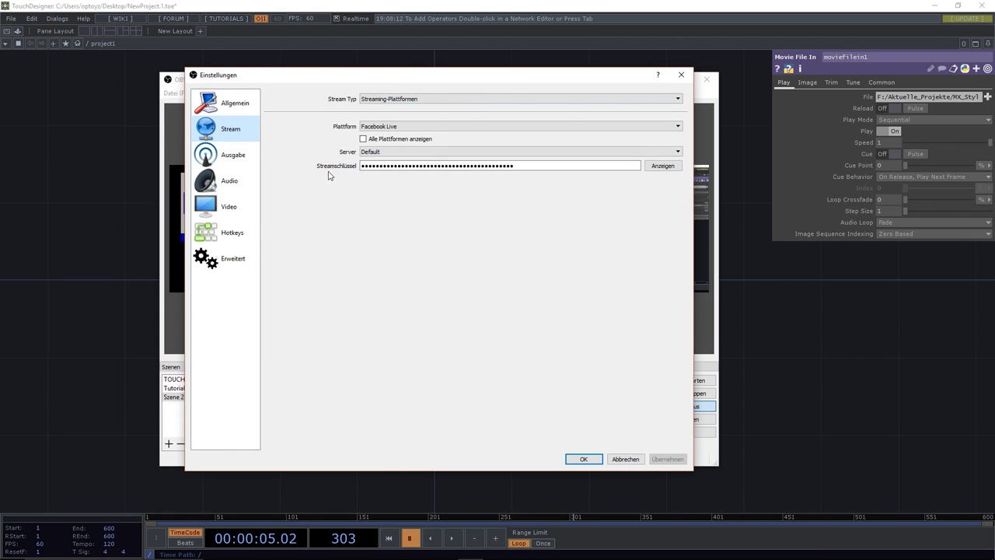
# Switch to the Chrome window with the obs-ndi releases and open the bookmarked Facebook Live-Karte in it.
pyautogui.moveTo(266, 549)
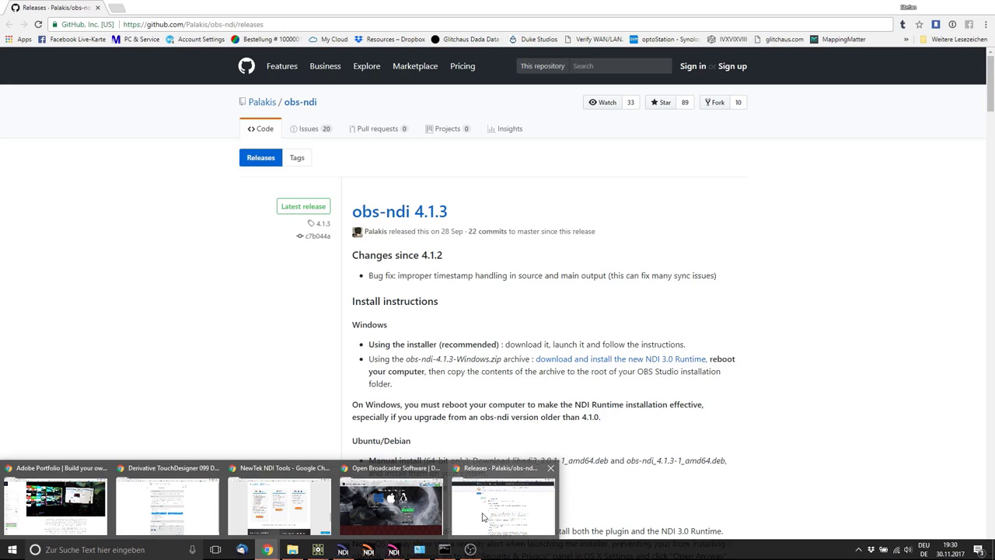
pyautogui.click(502, 505)
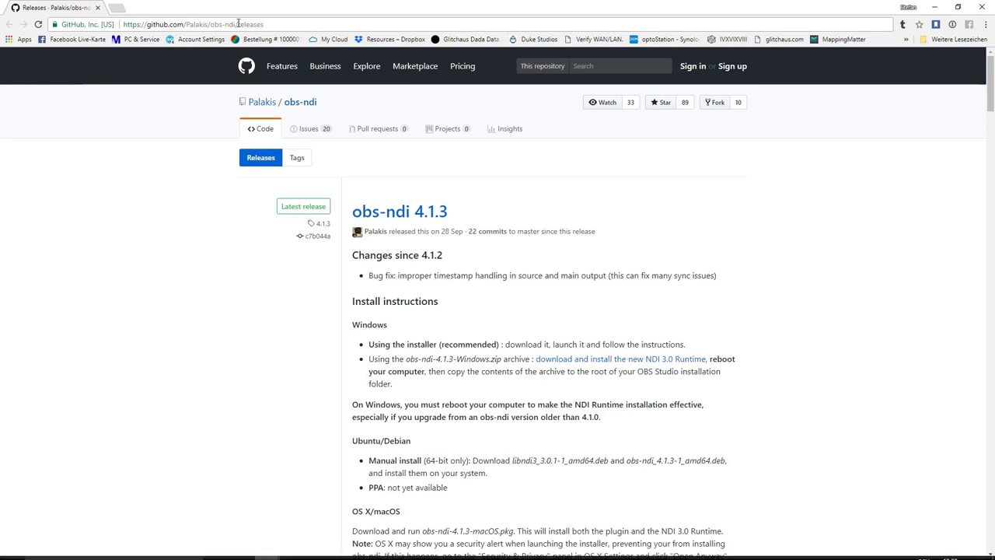
pyautogui.click(86, 40)
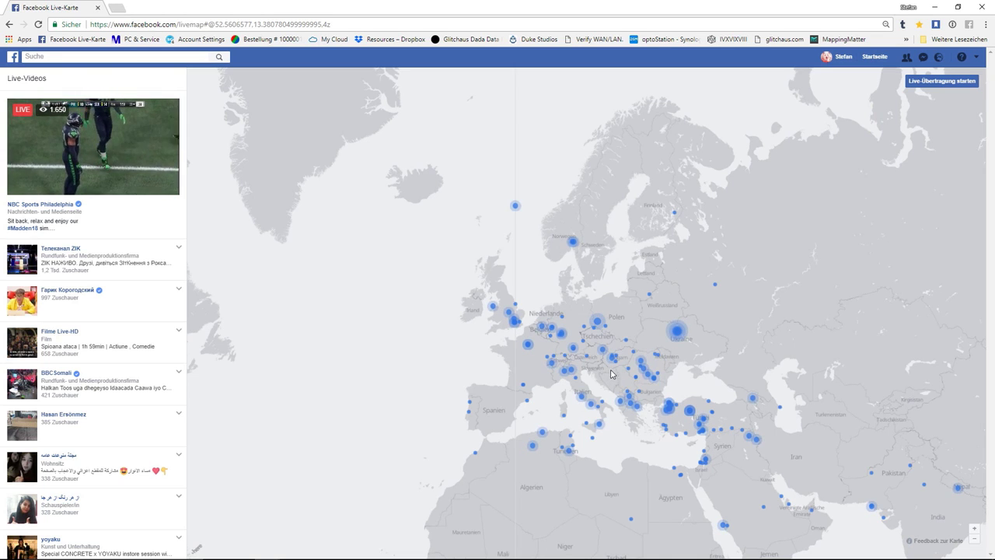
pyautogui.moveTo(121, 142)
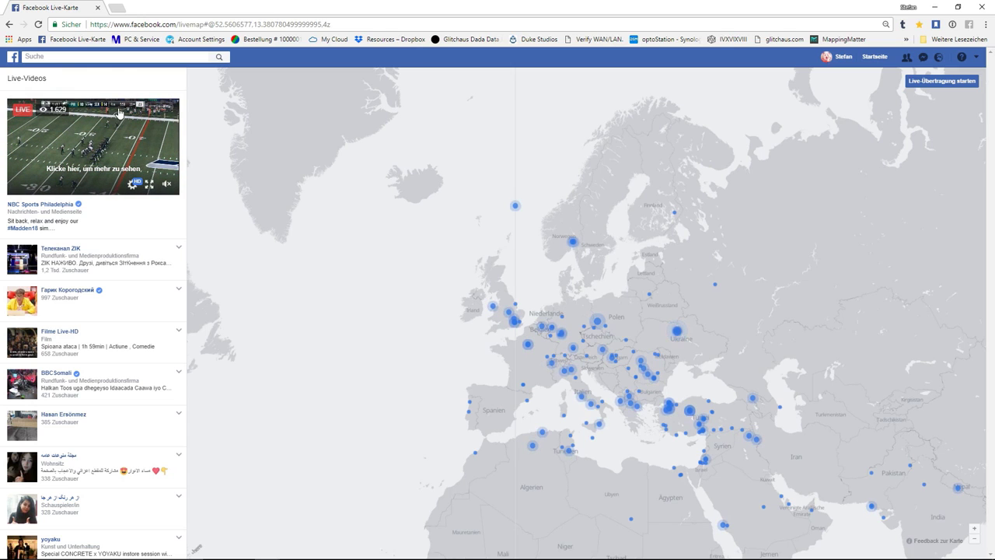
# Show all managed Facebook pages and open the MX10_oficial page.
pyautogui.click(976, 57)
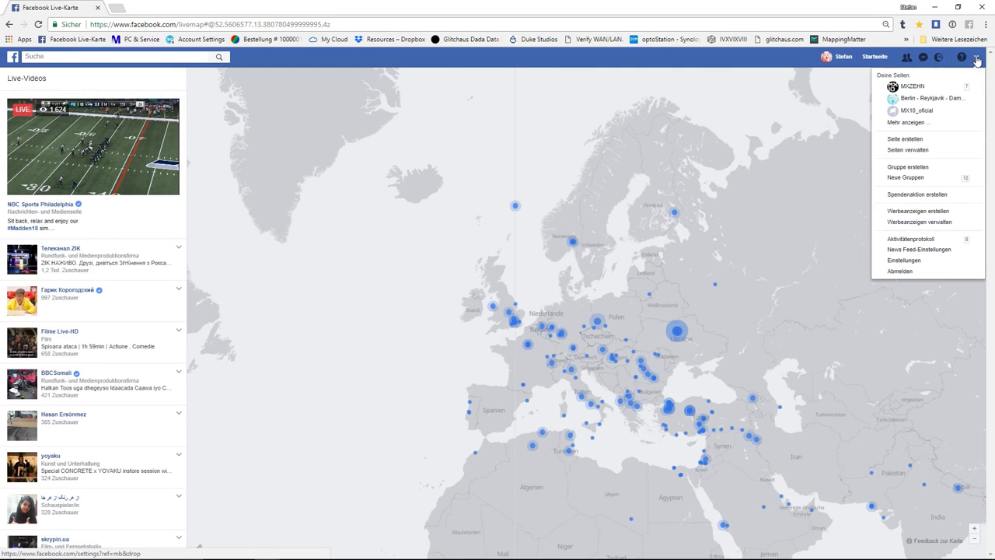
pyautogui.click(901, 123)
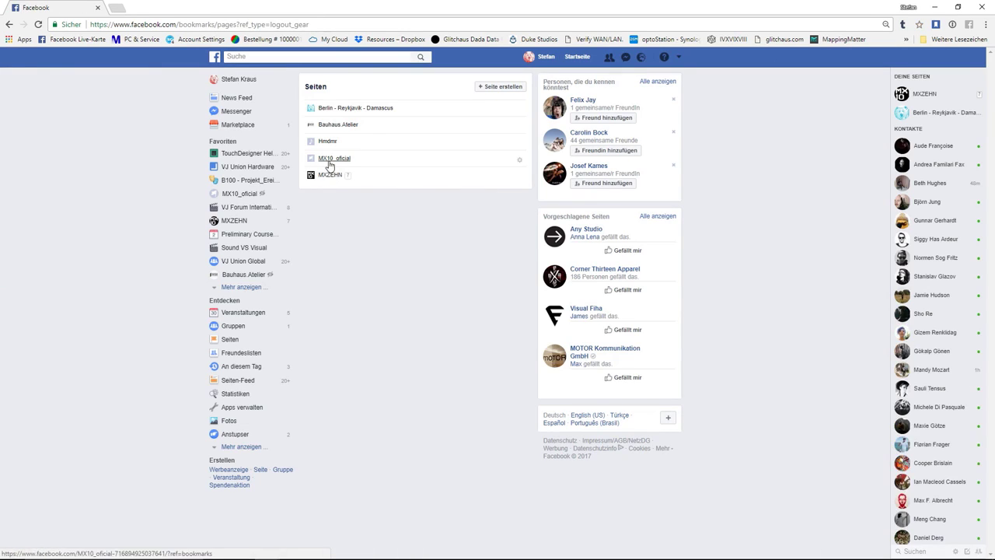
pyautogui.click(330, 163)
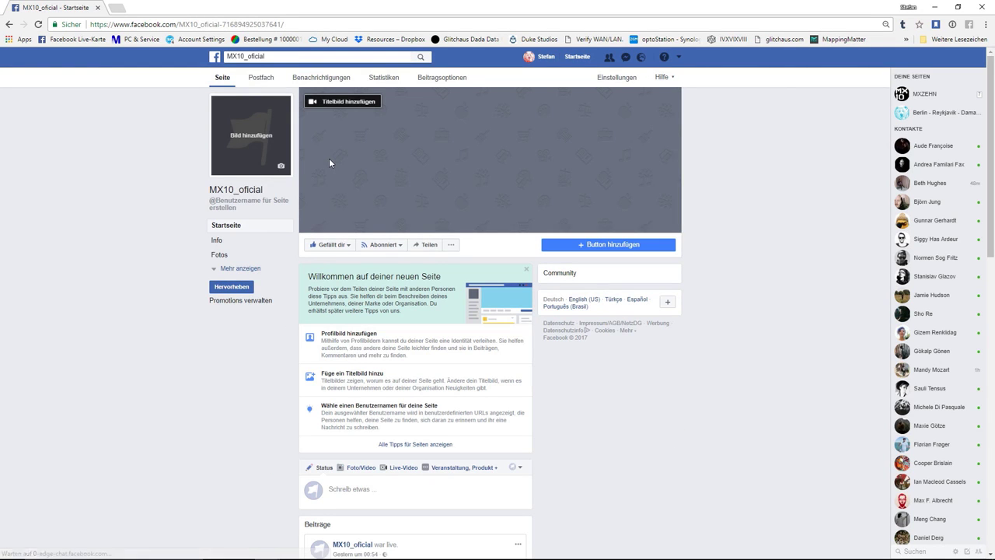
# Set up a new live broadcast from the page's video library in the publishing tools.
pyautogui.click(443, 79)
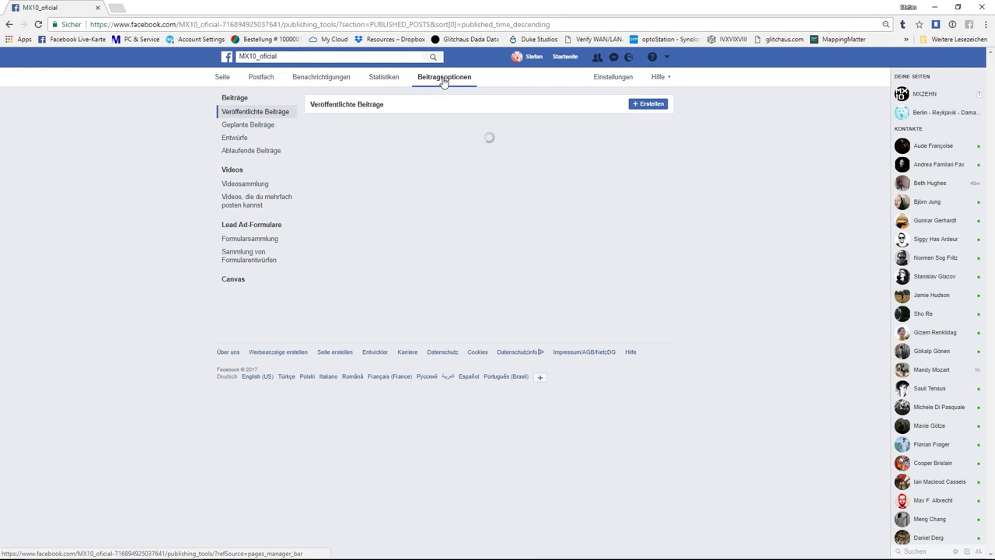
pyautogui.click(233, 170)
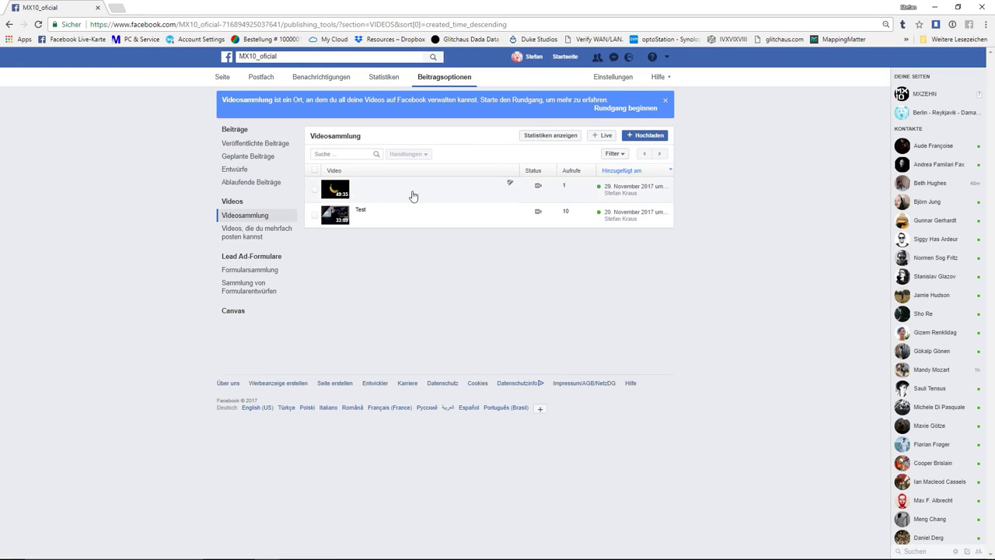
pyautogui.click(602, 136)
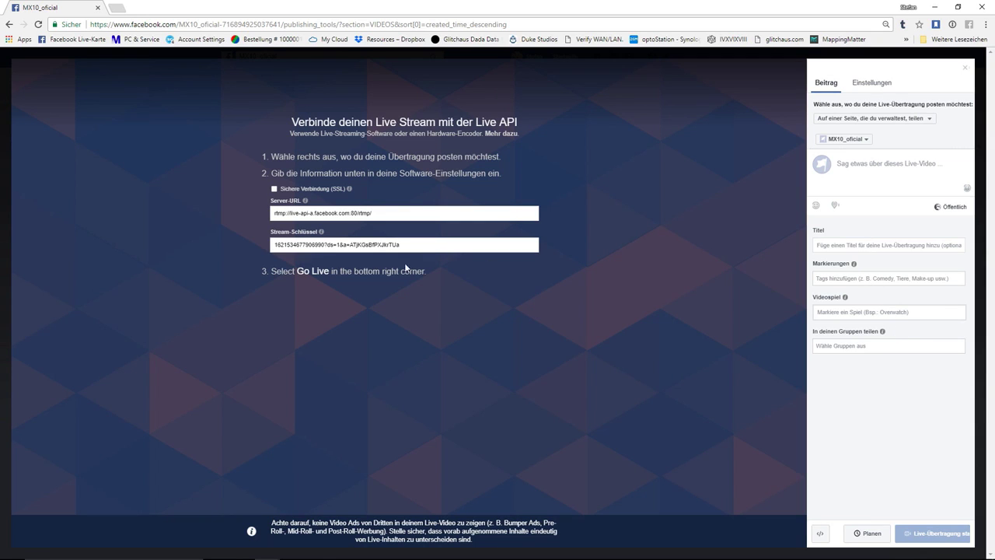
# Copy the Facebook stream key into the Streamschlüssel field of the OBS stream settings and apply the settings.
pyautogui.moveTo(405, 244); pyautogui.dragTo(215, 244)
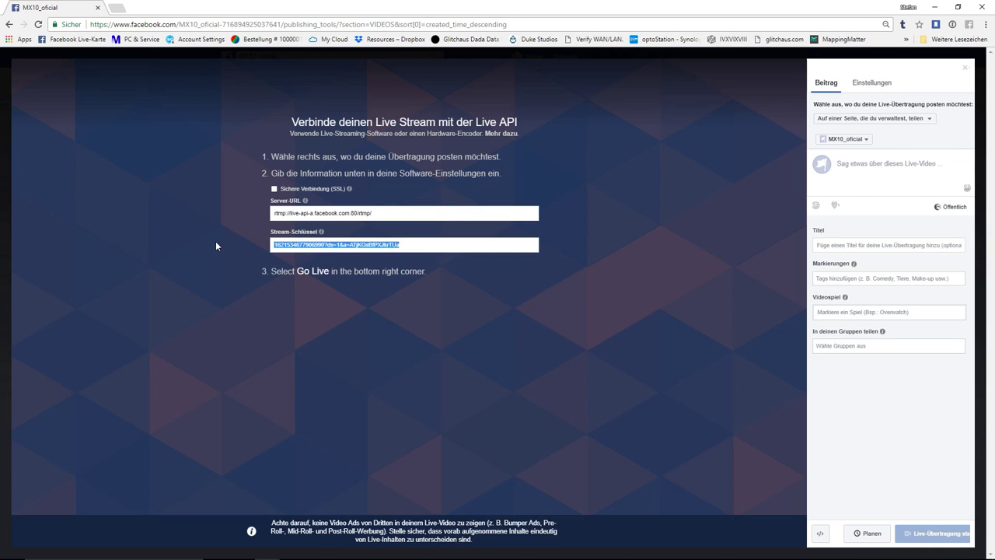
pyautogui.hotkey('alt', 'Tab')
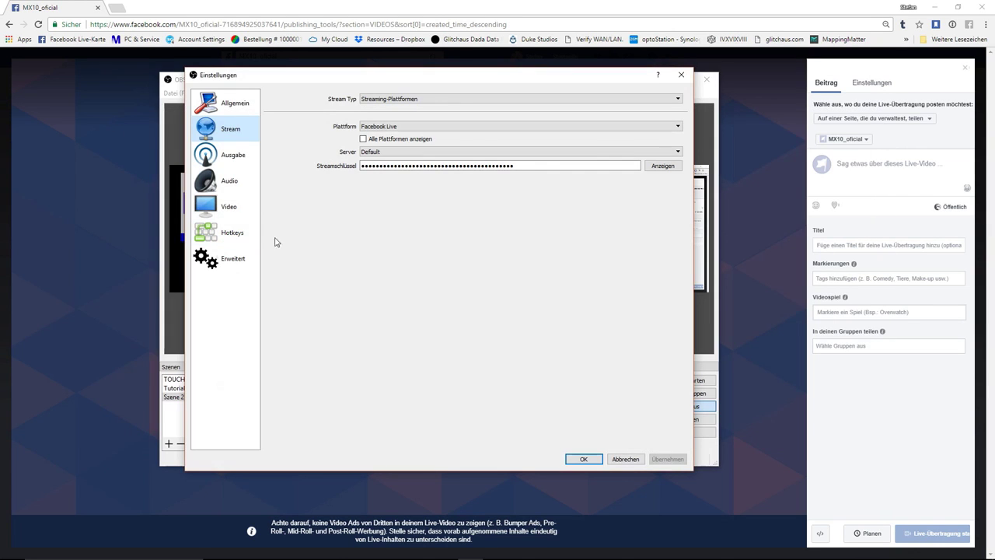
pyautogui.moveTo(529, 163); pyautogui.dragTo(263, 164)
pyautogui.hotkey('ctrl', 'v')
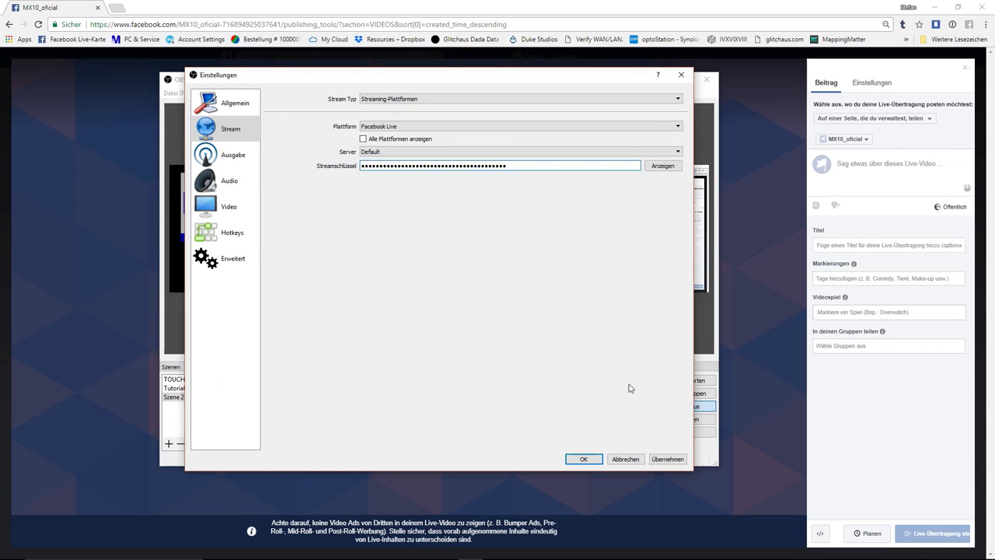
pyautogui.click(666, 458)
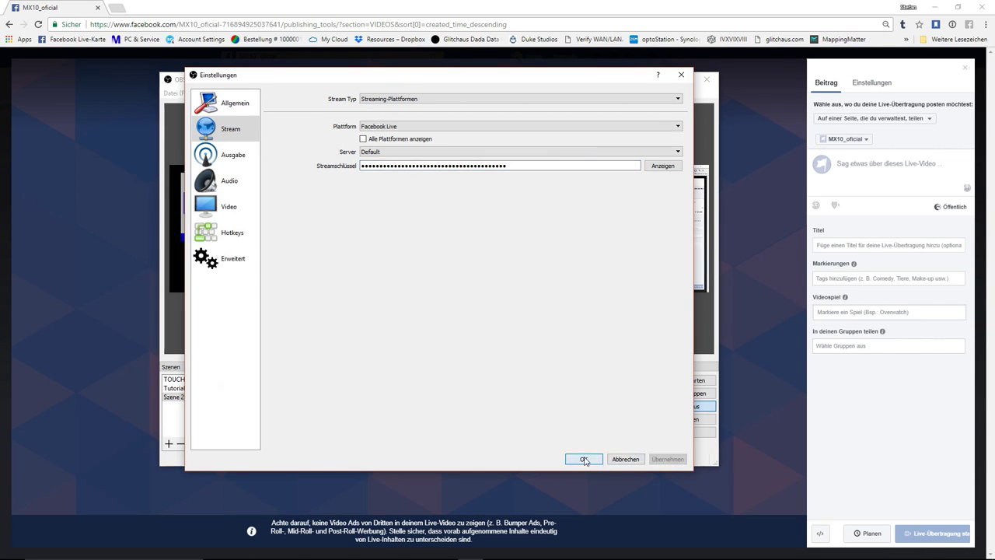
pyautogui.click(583, 458)
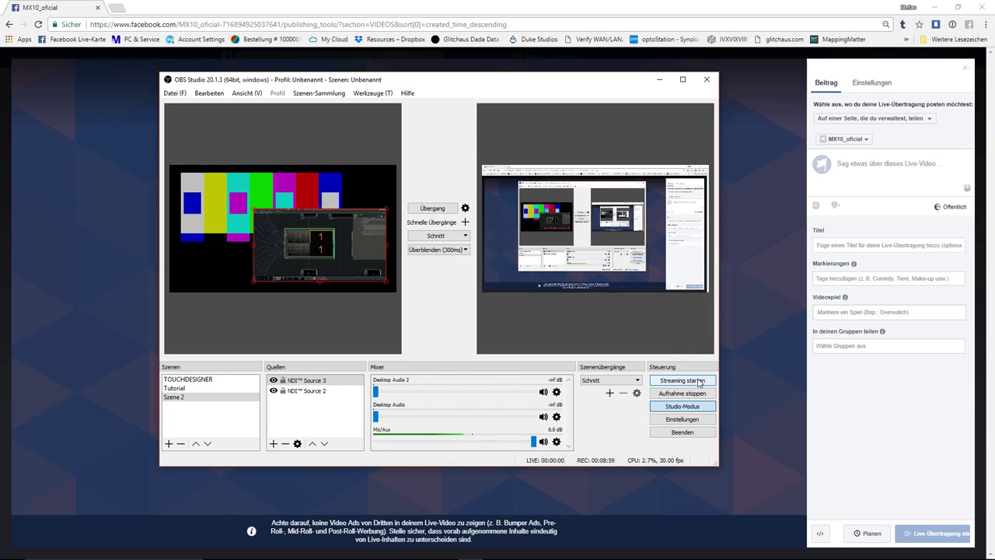
# Return to the Facebook live setup page, minimize the browser, and switch to the TouchDesigner network.
pyautogui.click(765, 442)
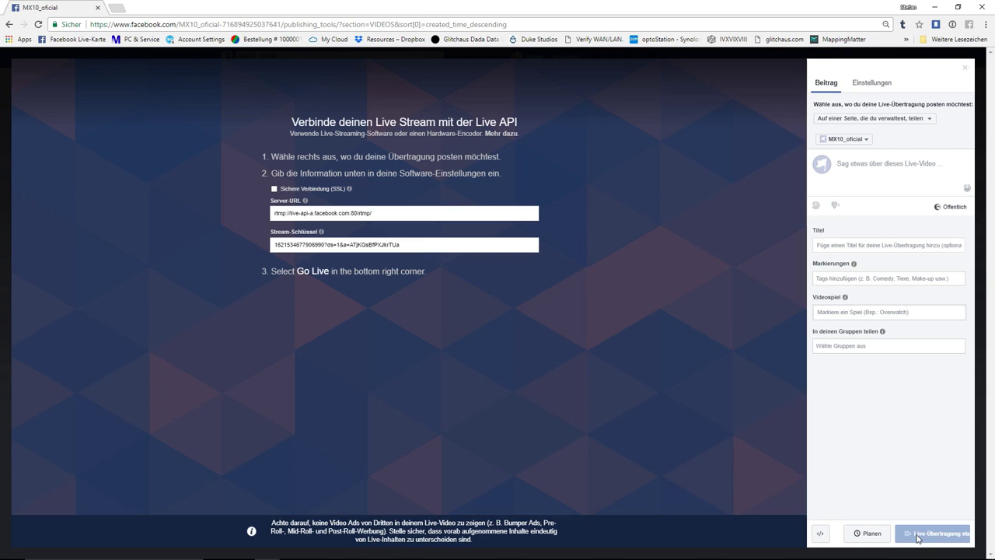
pyautogui.click(935, 8)
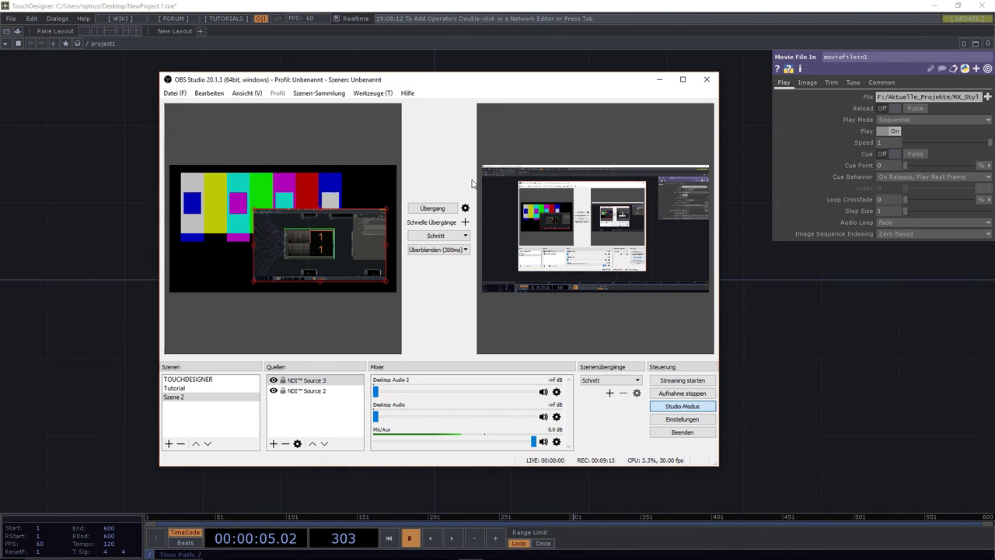
pyautogui.hotkey('alt', 'Tab')
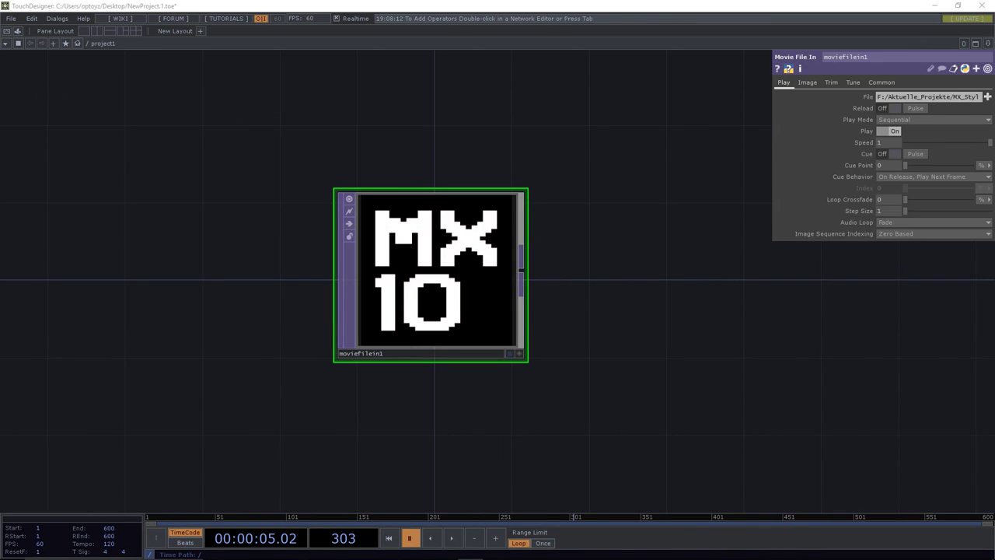
# Move the Movie File In operator aside and add an NDI In TOP and an NDI Out TOP to the network.
pyautogui.moveTo(435, 272); pyautogui.dragTo(145, 272)
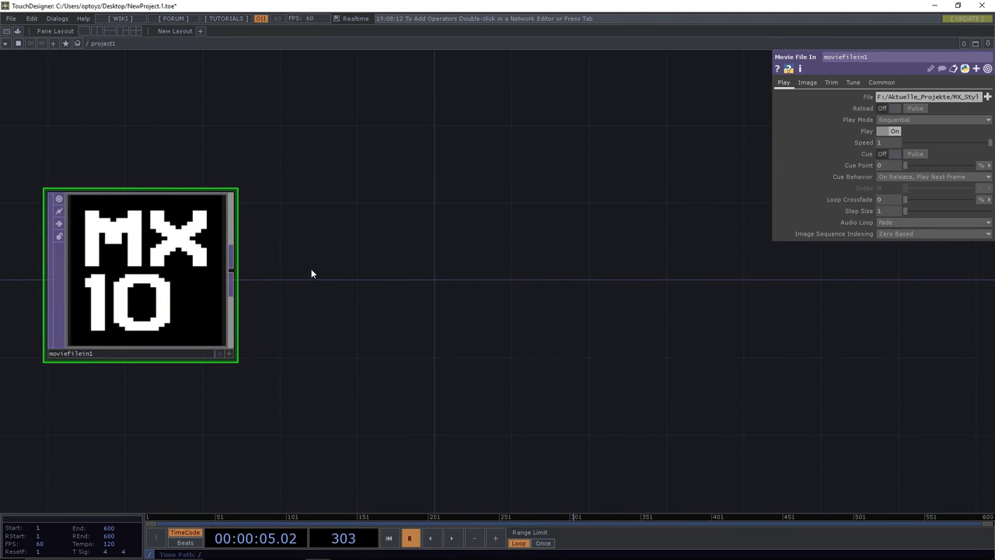
pyautogui.doubleClick(450, 250)
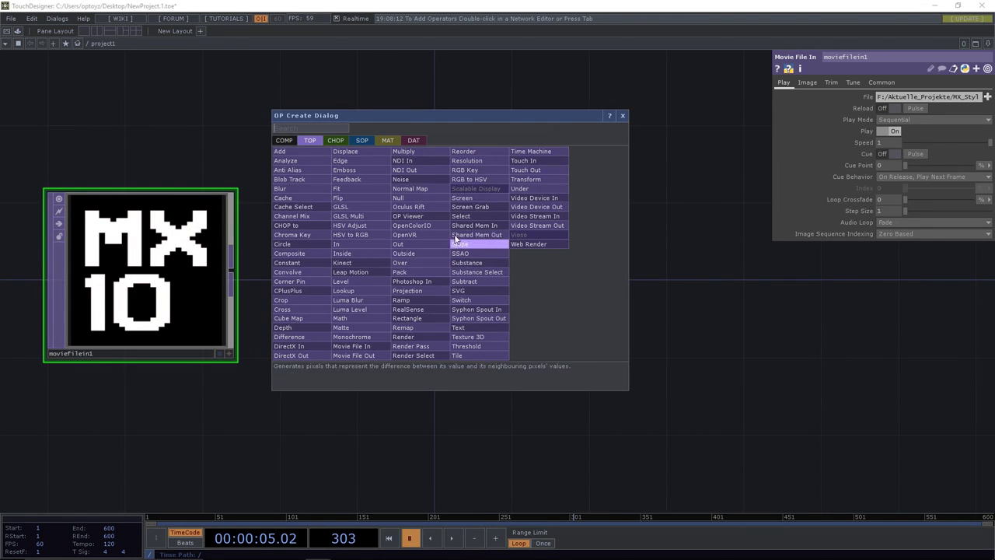
pyautogui.click(414, 164)
pyautogui.click(422, 187)
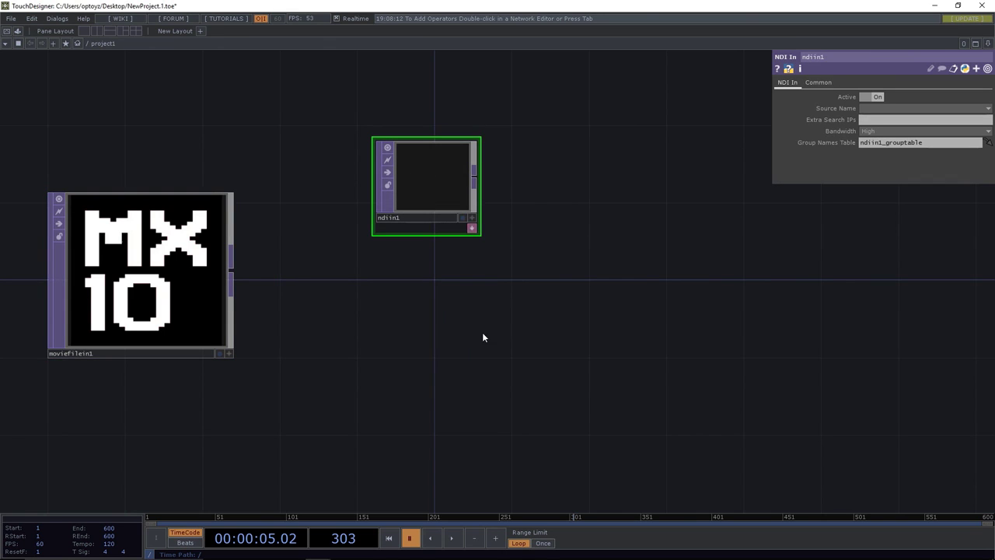
pyautogui.doubleClick(437, 362)
pyautogui.click(391, 283)
pyautogui.click(427, 354)
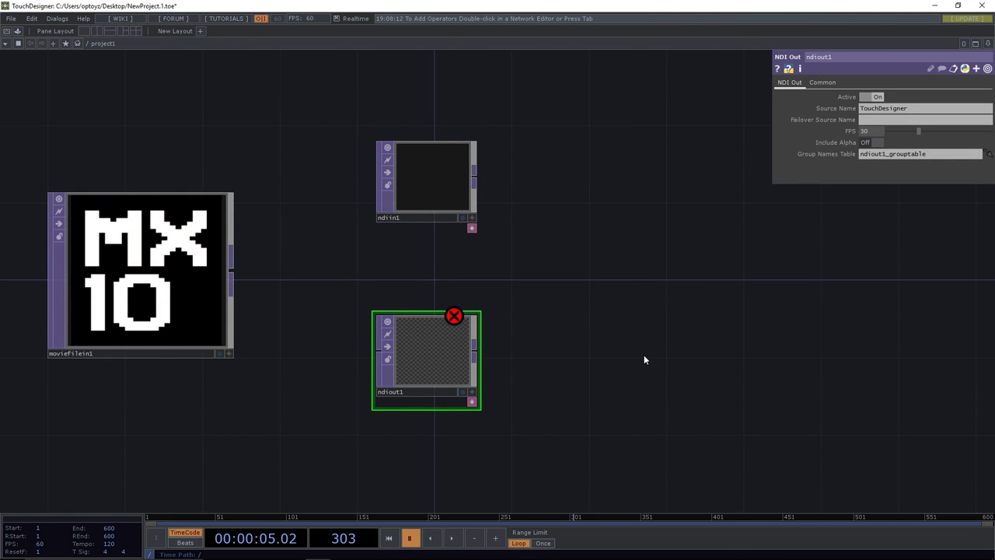
# Set the NDI In operator's source to OPTOFX3 (Google Chrome) and replace it with OPTOFX3 (Test Pattern (2)).
pyautogui.click(430, 180)
pyautogui.click(910, 108)
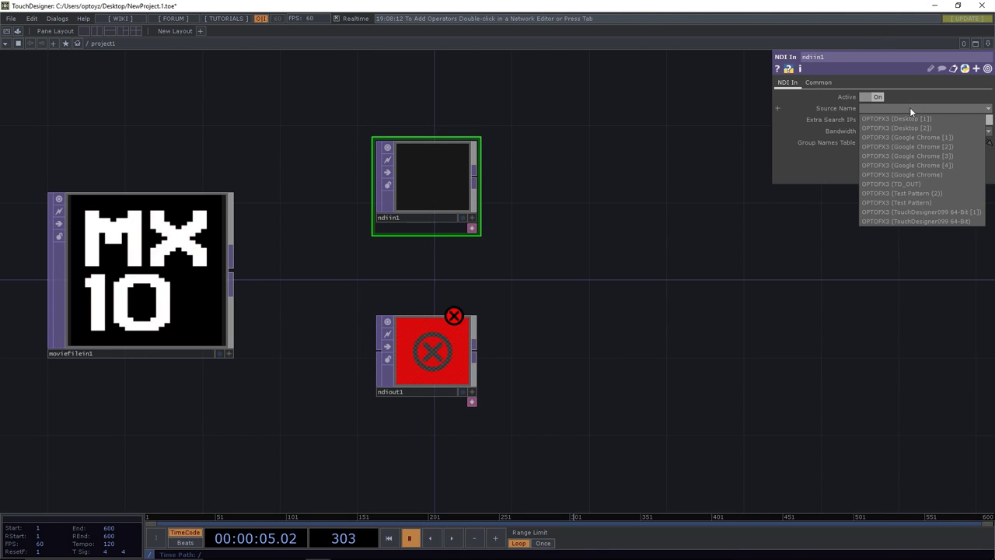
pyautogui.click(913, 174)
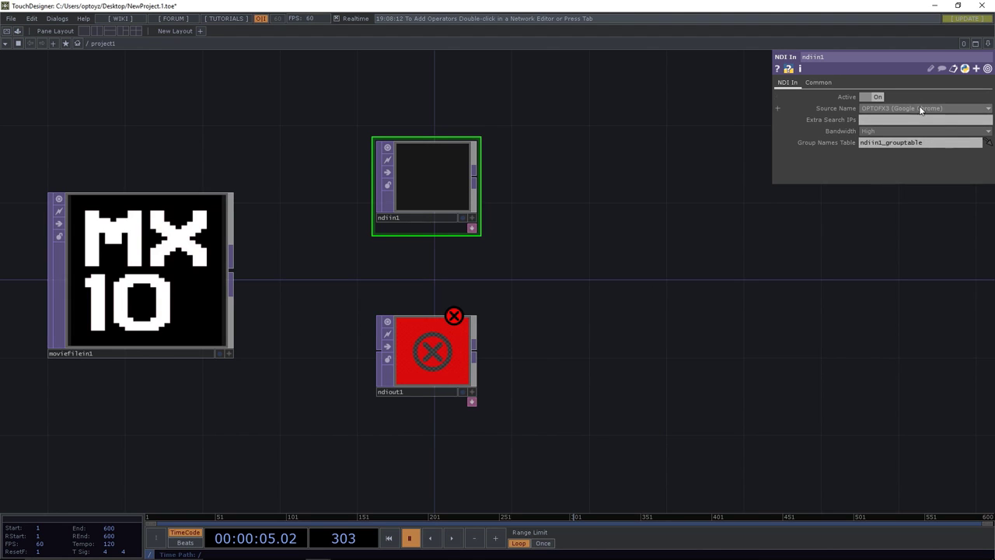
pyautogui.click(919, 109)
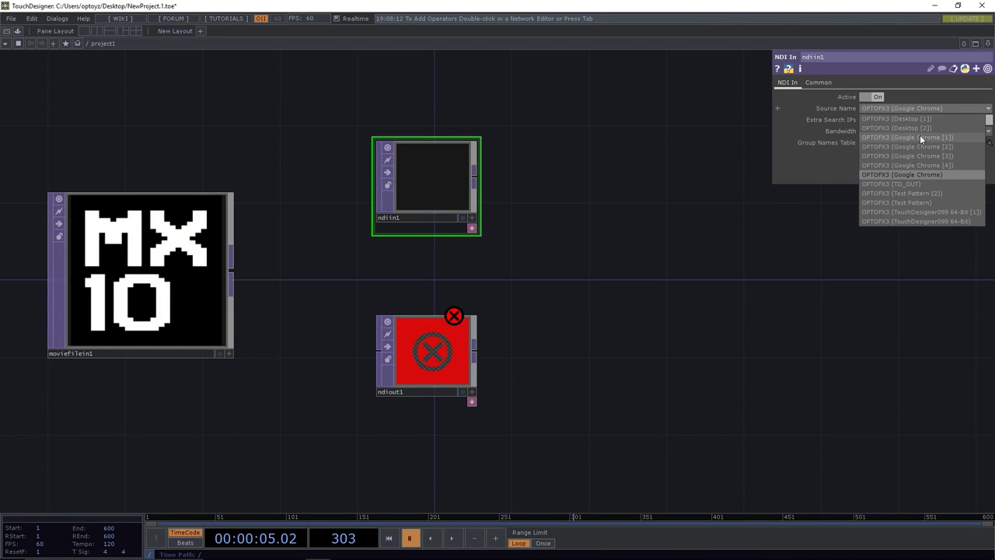
pyautogui.click(909, 193)
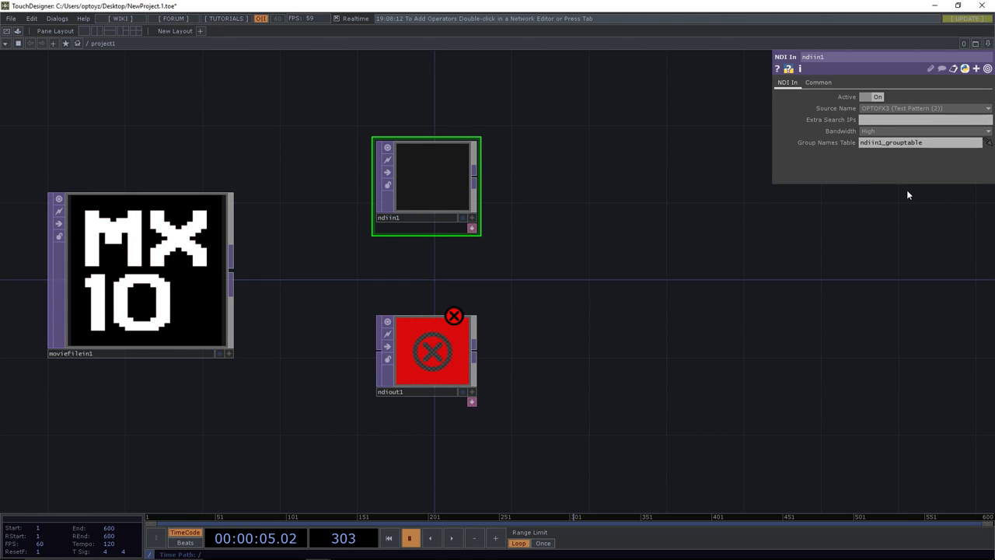
# Start timeline playback and set the NDI In operator's source to OPTOFX3 (Test Pattern), moving the operator higher in the network.
pyautogui.click(453, 538)
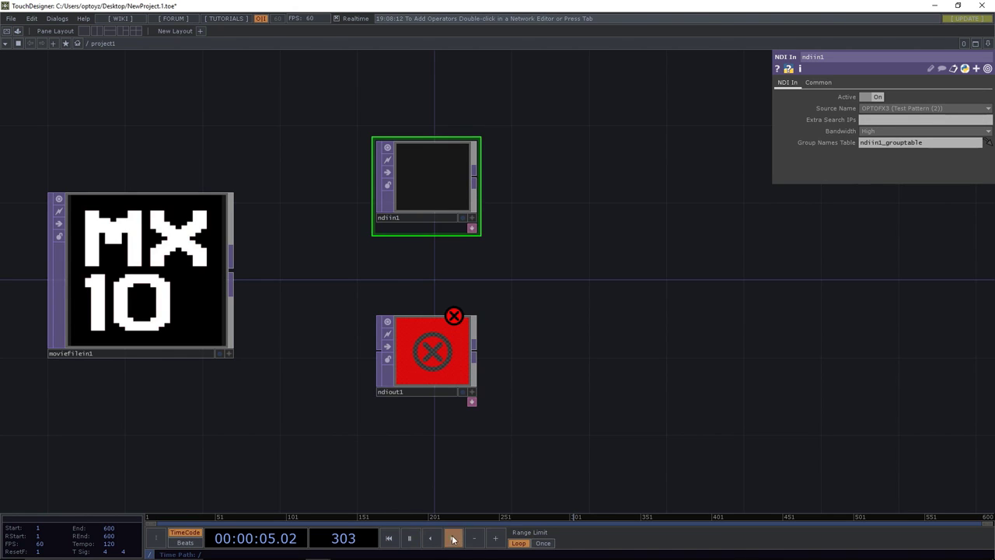
pyautogui.moveTo(427, 171); pyautogui.dragTo(484, 113)
pyautogui.click(917, 108)
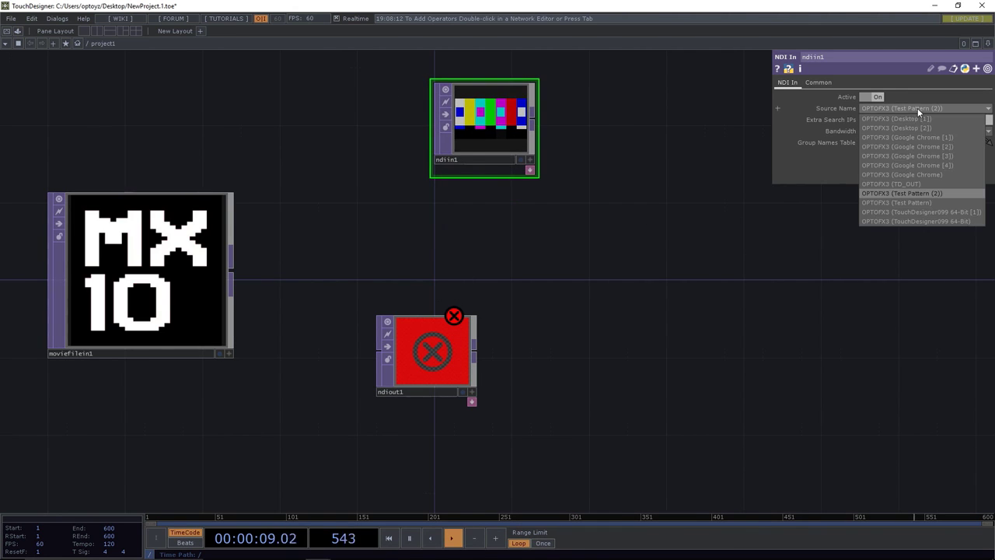
pyautogui.click(919, 201)
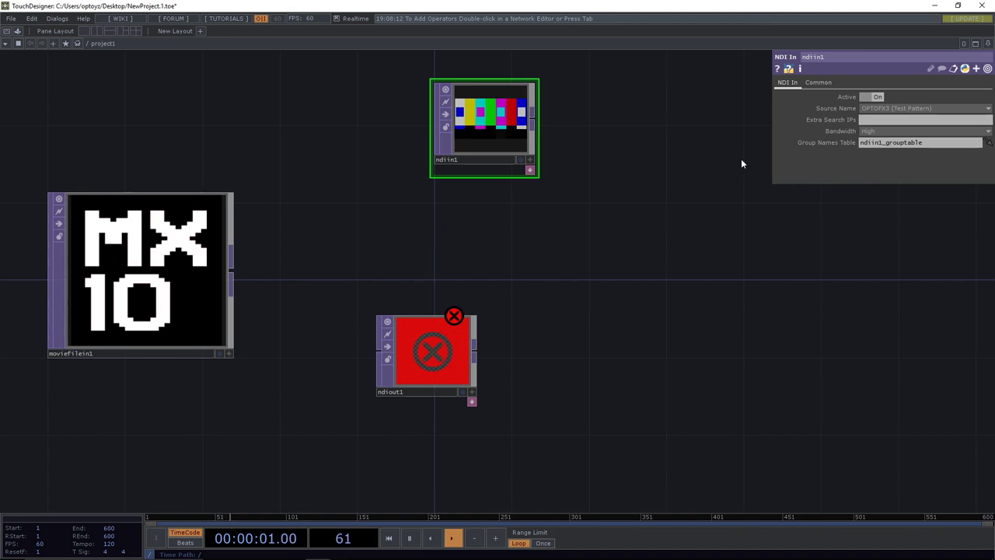
# Connect the Movie File In to the NDI Out placed below the NDI In, and name its NDI source TouchDesignerMX.
pyautogui.moveTo(434, 366); pyautogui.dragTo(491, 287)
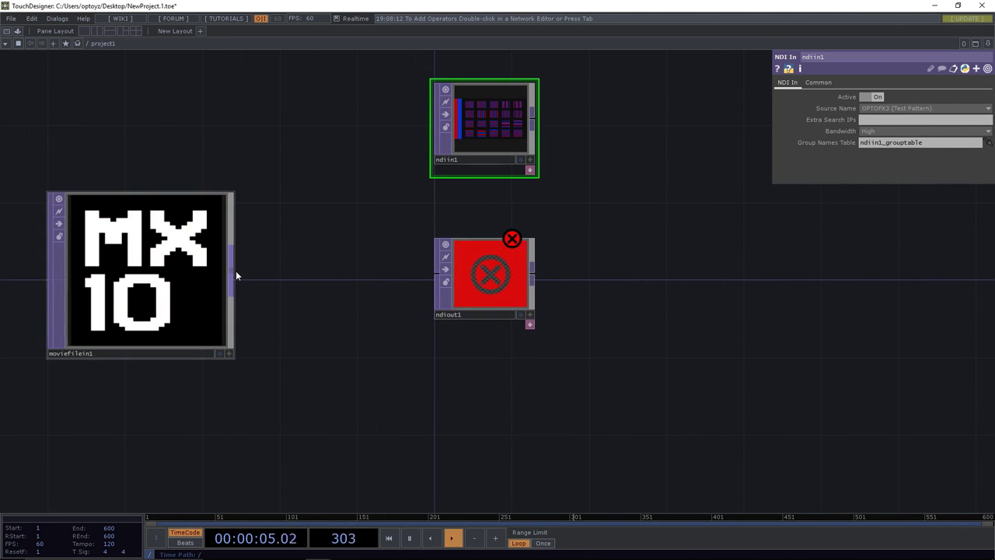
pyautogui.moveTo(233, 272); pyautogui.dragTo(422, 279)
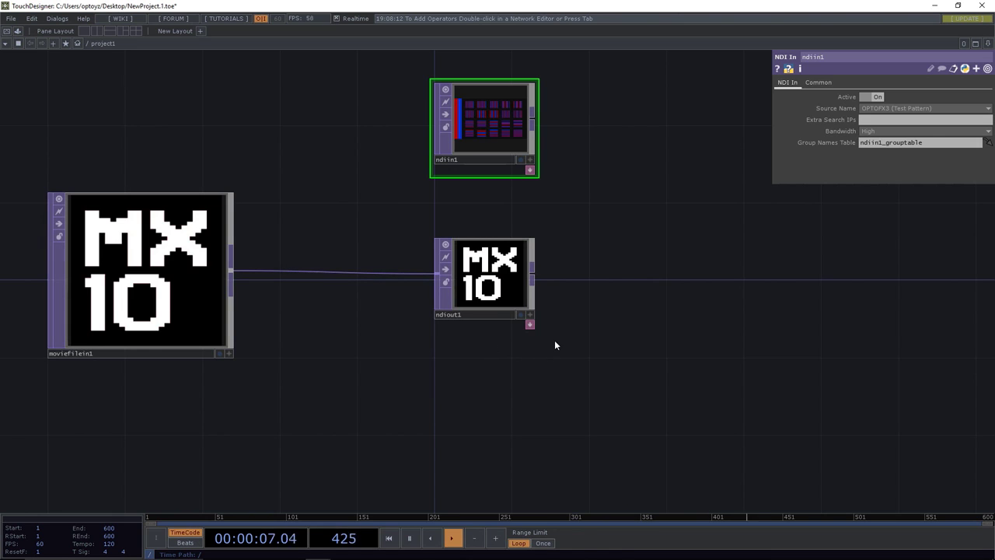
pyautogui.click(495, 288)
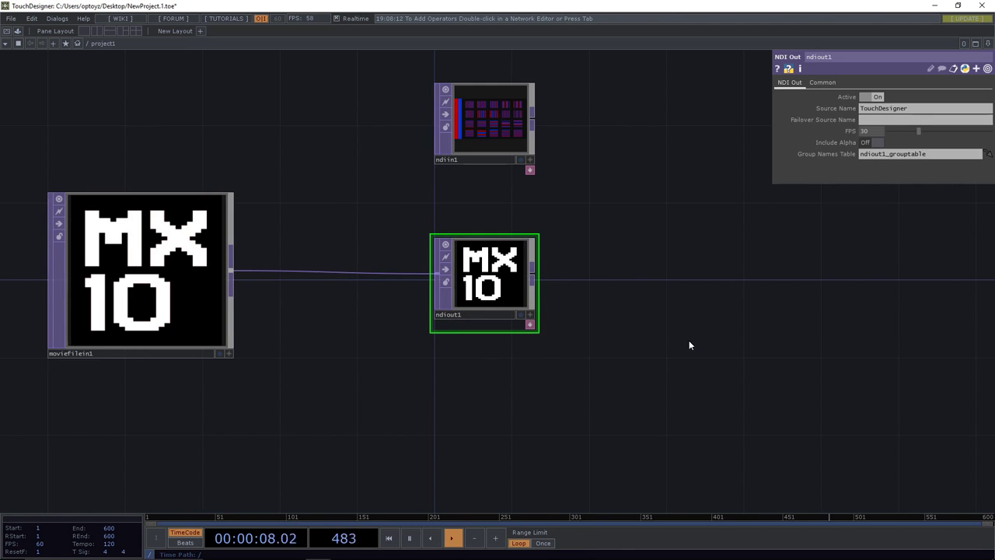
pyautogui.click(920, 109)
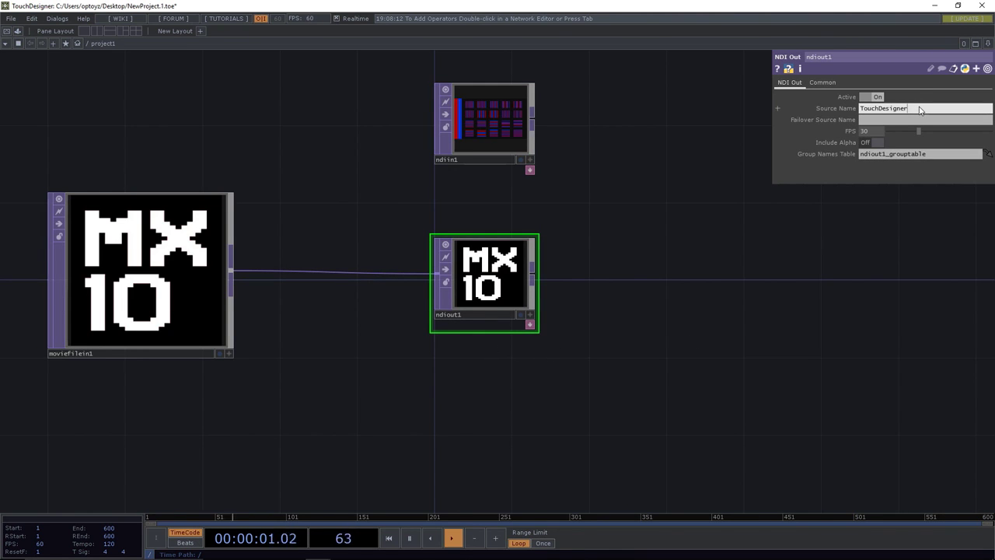
pyautogui.write('MX')
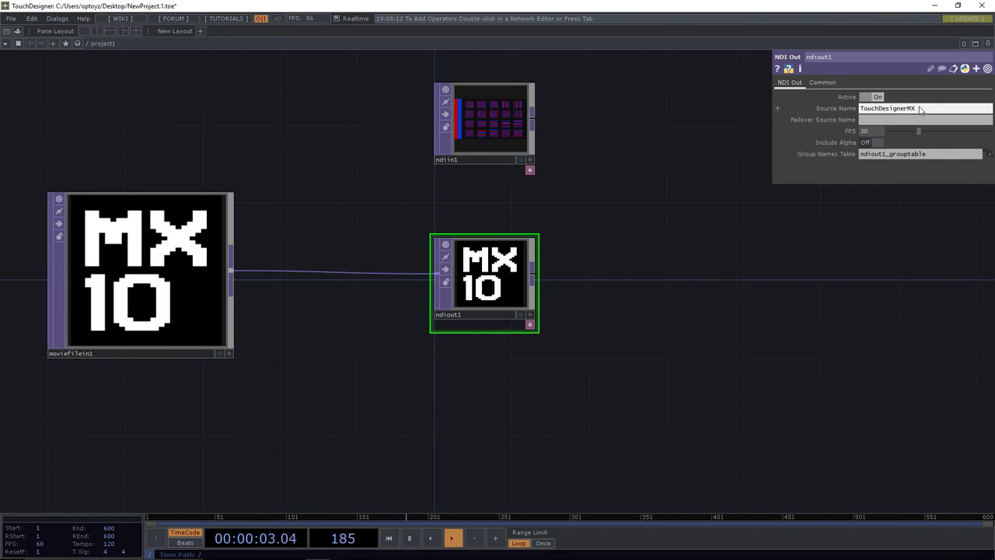
pyautogui.press('Return')
# Switch to NDI Studio Monitor, show the OPTOFX3 TouchDesignerMX source, and move the monitor window away from the network's operators.
pyautogui.moveTo(503, 553)
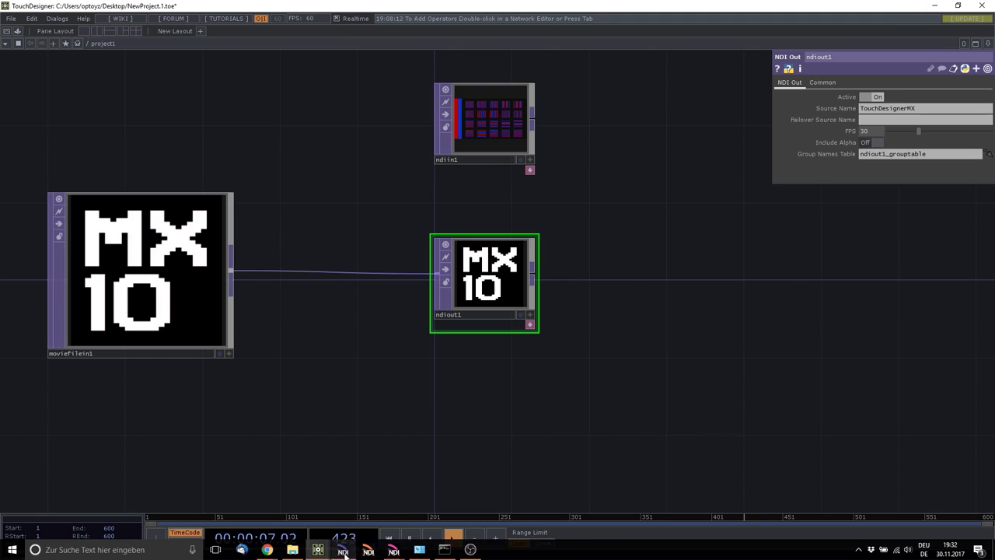
pyautogui.click(369, 550)
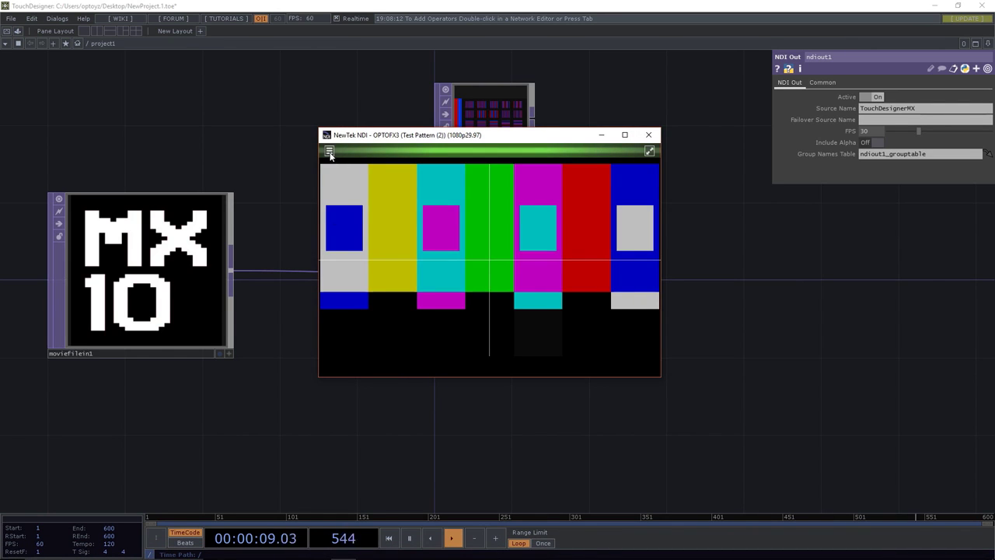
pyautogui.click(329, 150)
pyautogui.moveTo(344, 164)
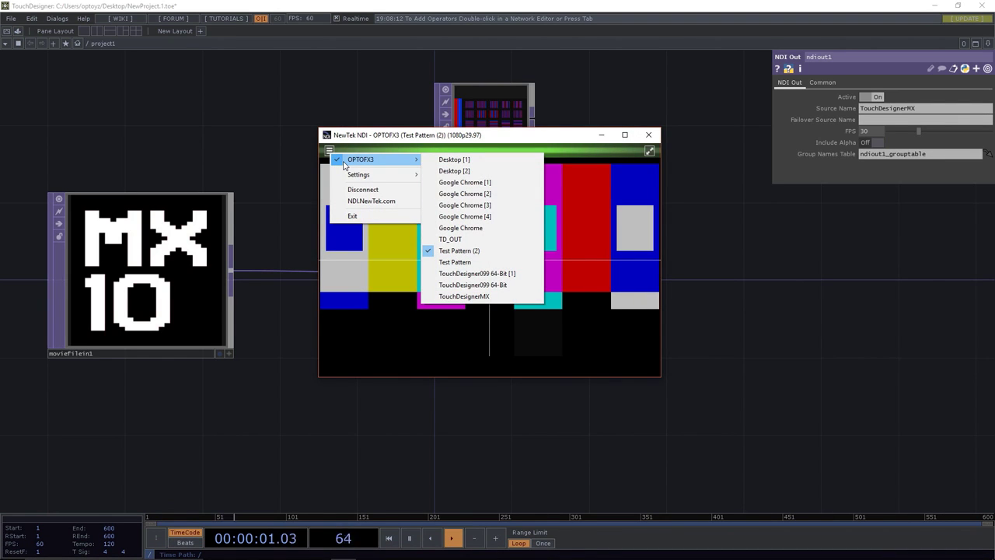
pyautogui.click(473, 296)
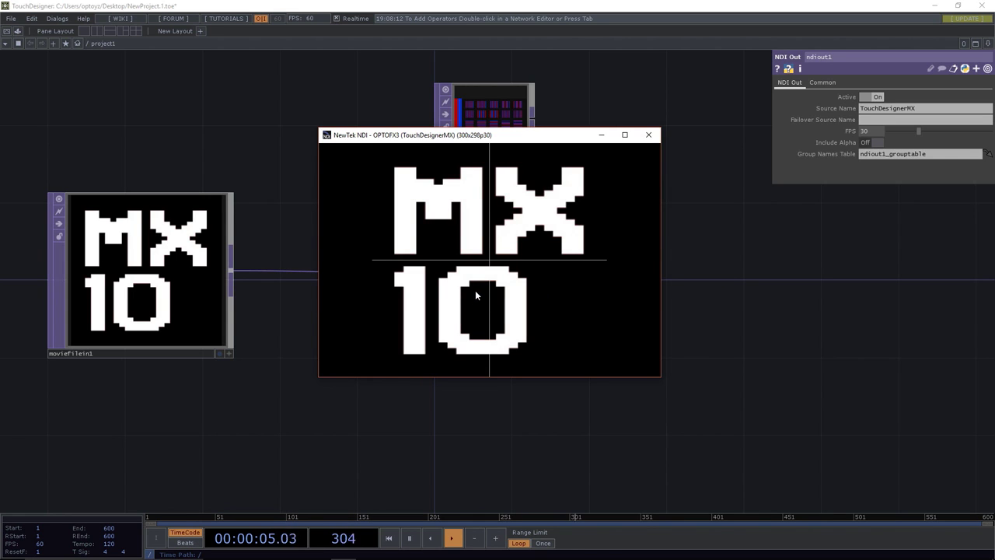
pyautogui.moveTo(466, 136); pyautogui.dragTo(622, 158)
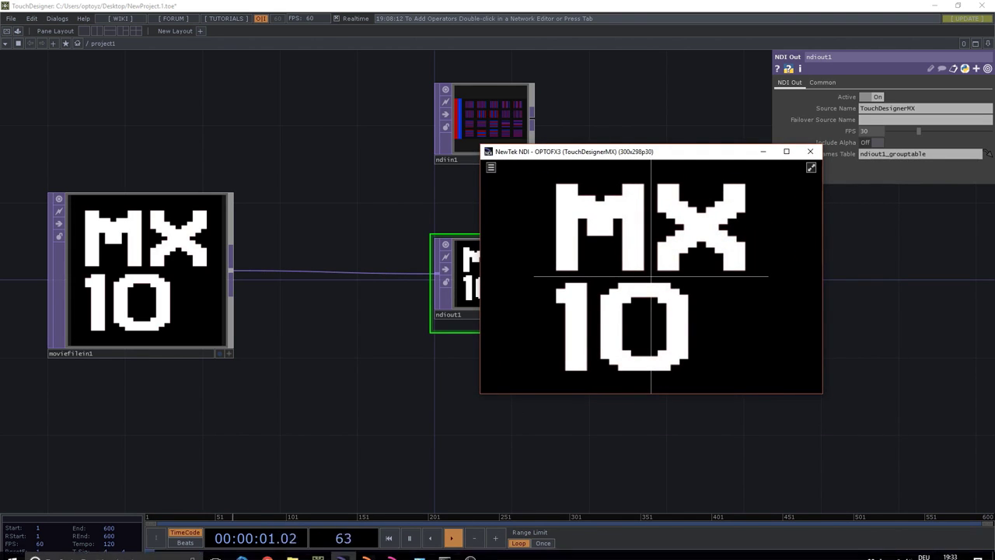
# Switch to OBS Studio, add a new NDI Source receiving OPTOFX3 (TouchDesignerMX) to Szene 2, and move it toward the preview's centre.
pyautogui.click(470, 551)
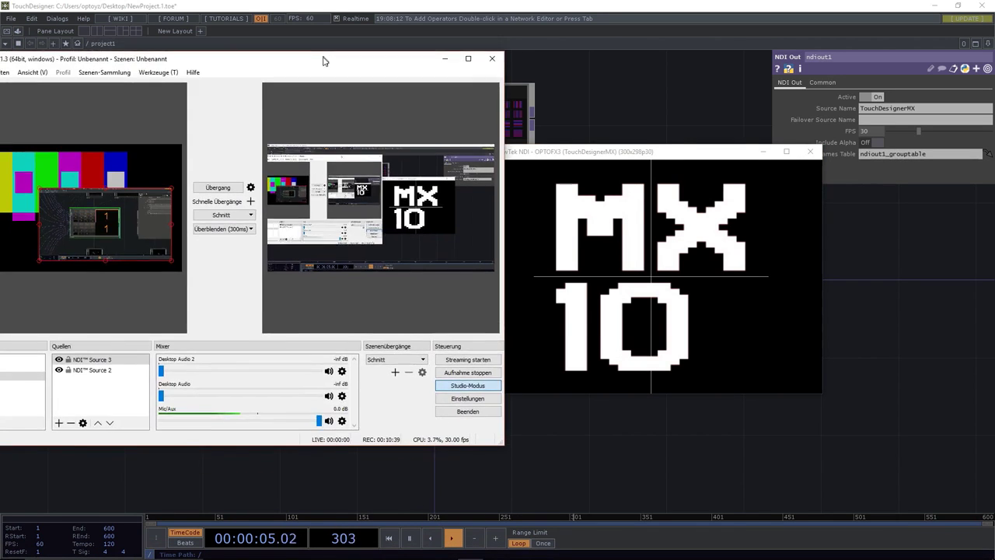
pyautogui.moveTo(324, 60); pyautogui.dragTo(479, 64)
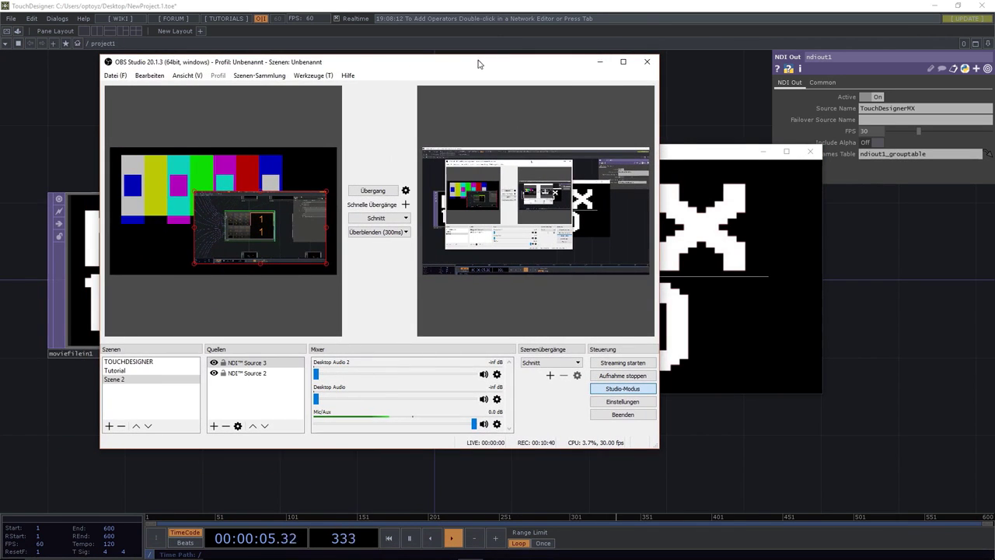
pyautogui.click(214, 426)
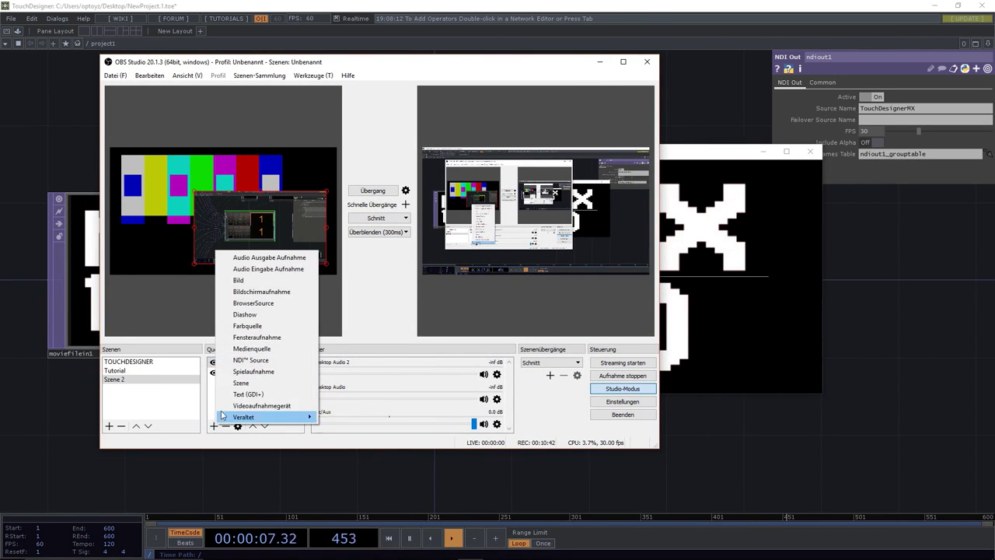
pyautogui.click(249, 361)
pyautogui.click(401, 330)
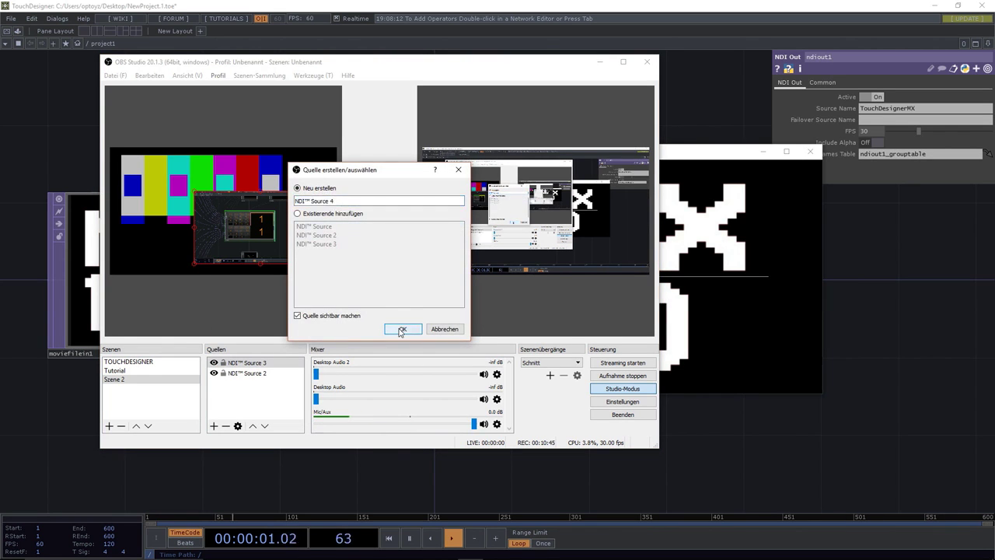
pyautogui.click(367, 322)
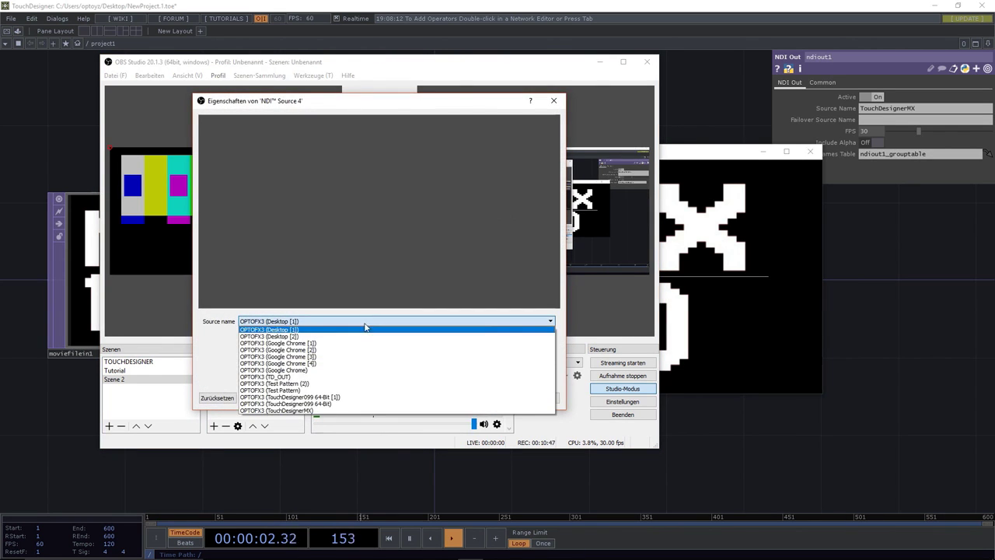
pyautogui.click(309, 411)
pyautogui.click(493, 397)
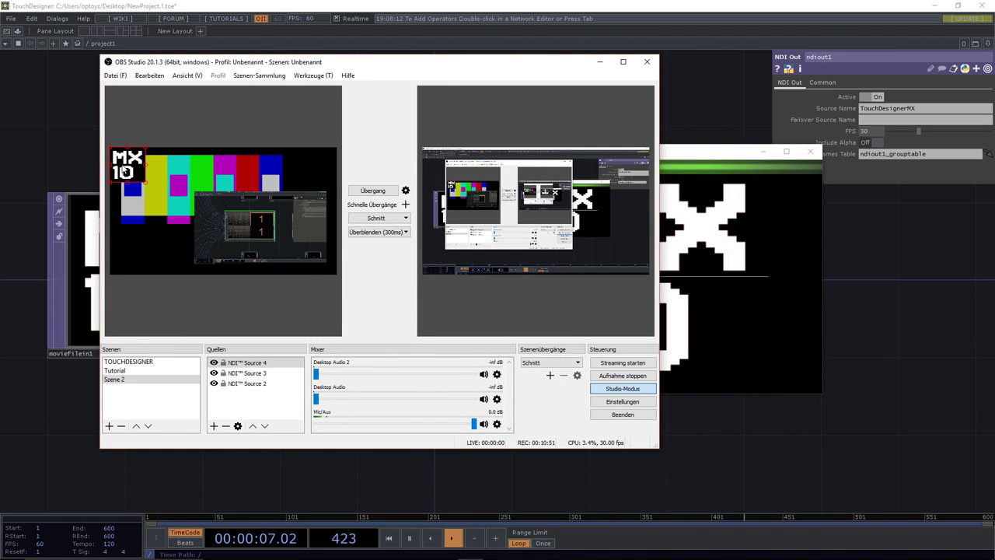
pyautogui.moveTo(145, 182); pyautogui.dragTo(203, 234)
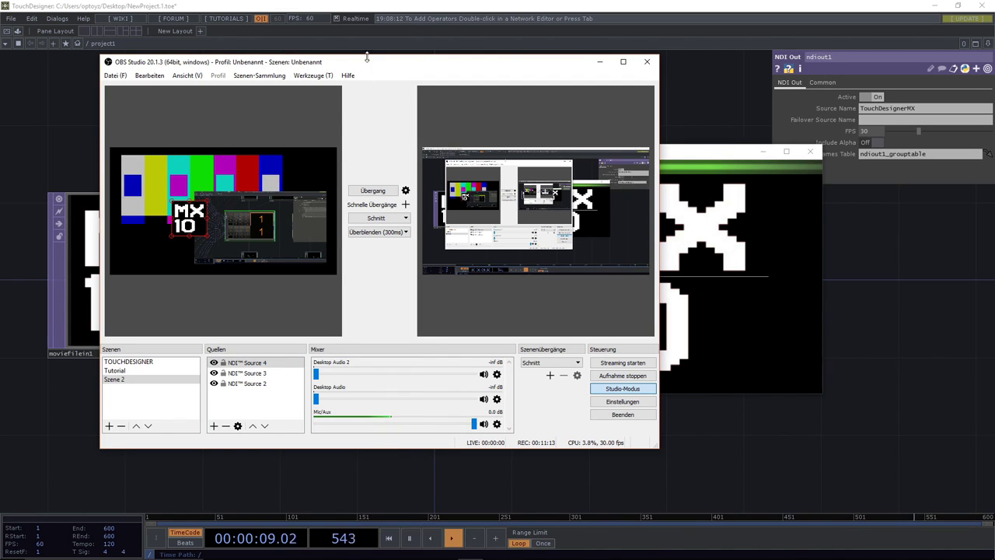
# Minimize OBS Studio and close the NDI Studio Monitor window to return to the TouchDesigner network.
pyautogui.moveTo(369, 66); pyautogui.dragTo(302, 92)
pyautogui.click(532, 88)
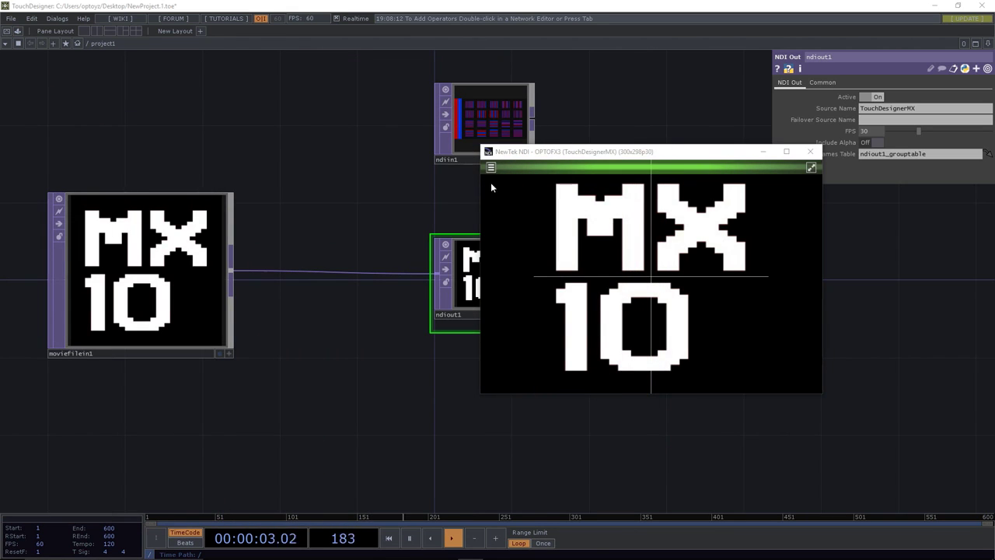
pyautogui.click(810, 151)
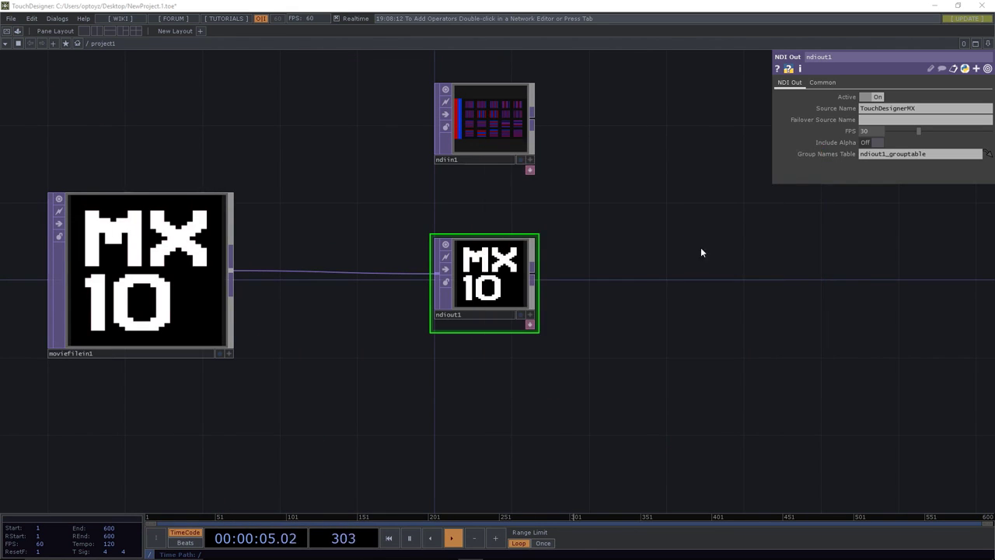
# Delete the Movie File In, NDI In and NDI Out operators from the network.
pyautogui.scroll(-4, 684, 259)
pyautogui.moveTo(696, 262); pyautogui.dragTo(570, 260)
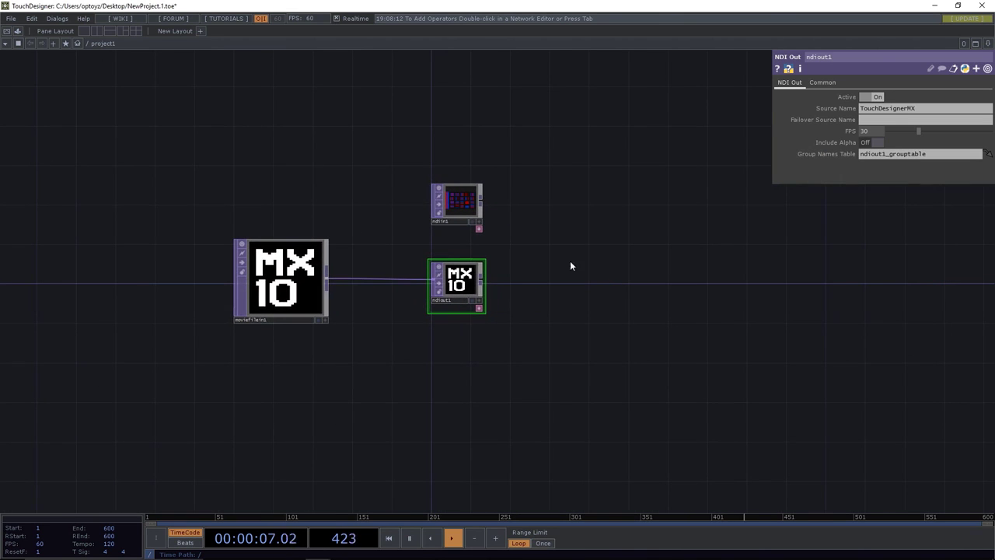
pyautogui.moveTo(426, 307); pyautogui.dragTo(623, 360)
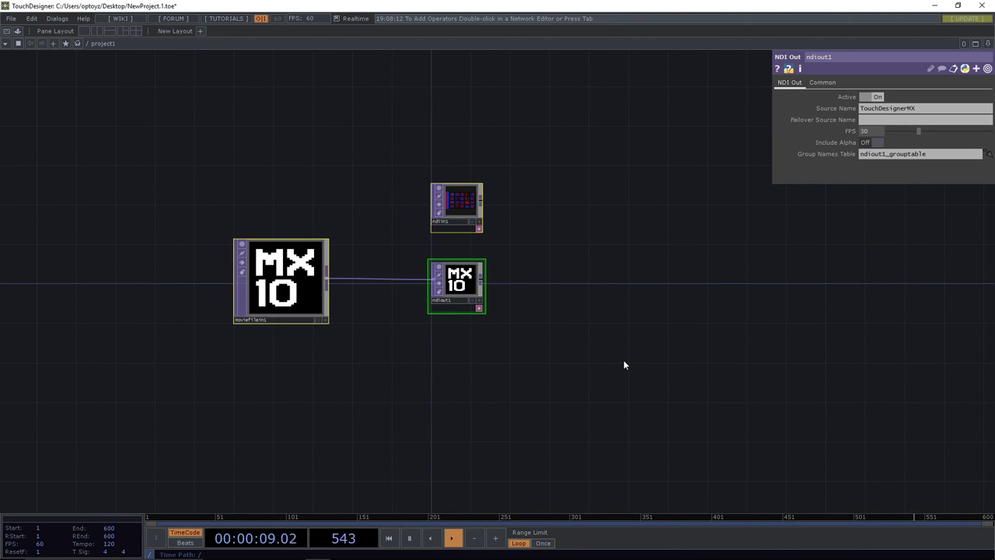
pyautogui.press('Delete')
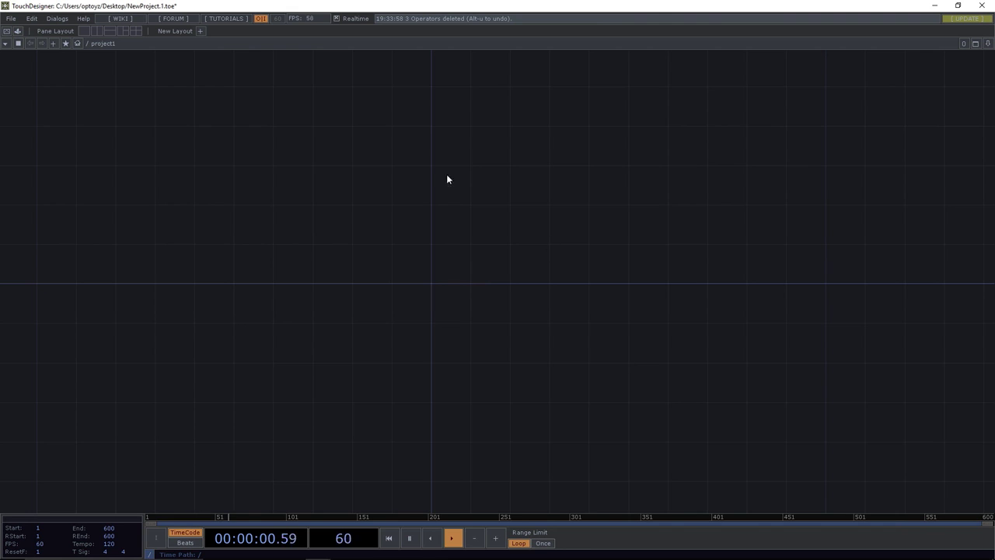
# Add a Container COMP near the centre of the empty project1 network and enlarge its node viewer.
pyautogui.moveTo(469, 236); pyautogui.dragTo(484, 280, button='middle')
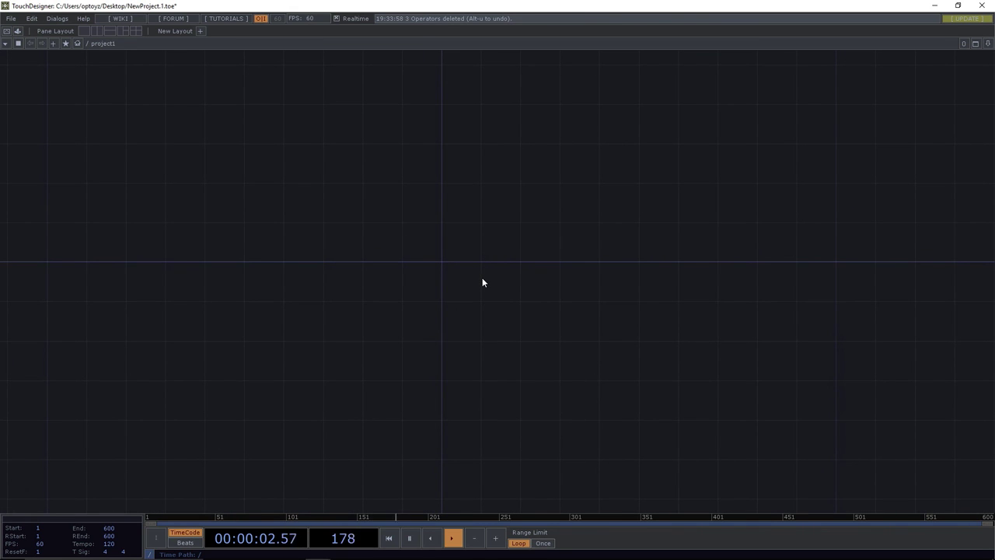
pyautogui.press('Tab')
pyautogui.click(315, 168)
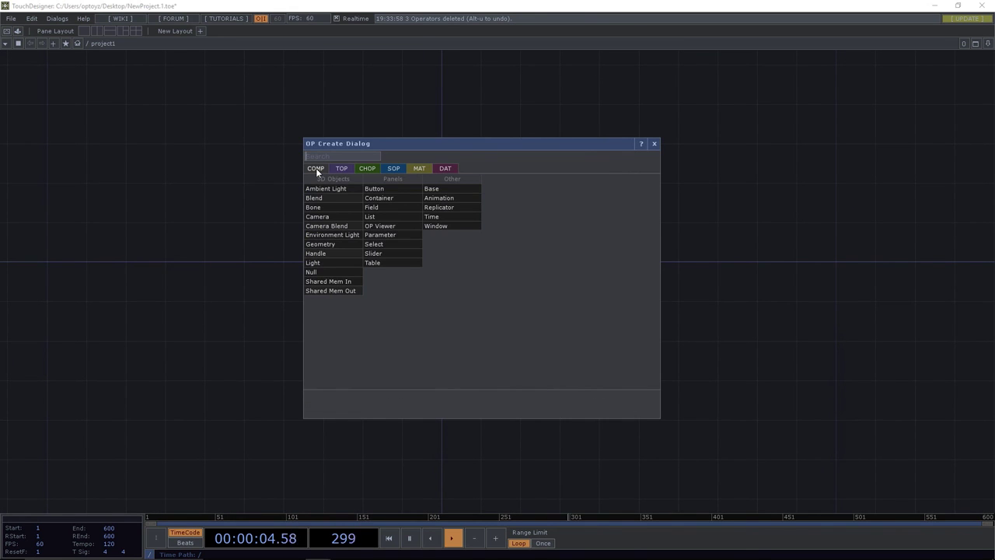
pyautogui.click(380, 198)
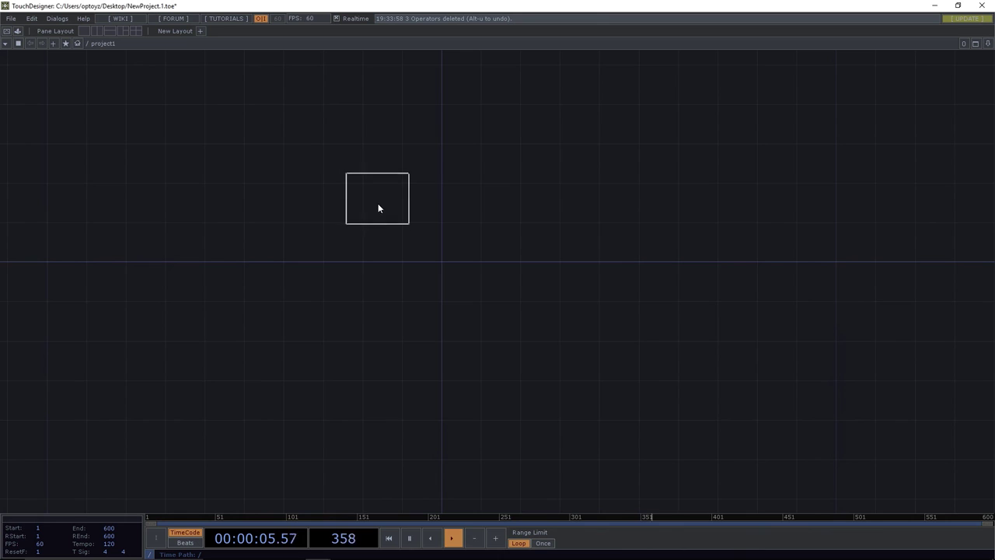
pyautogui.click(443, 258)
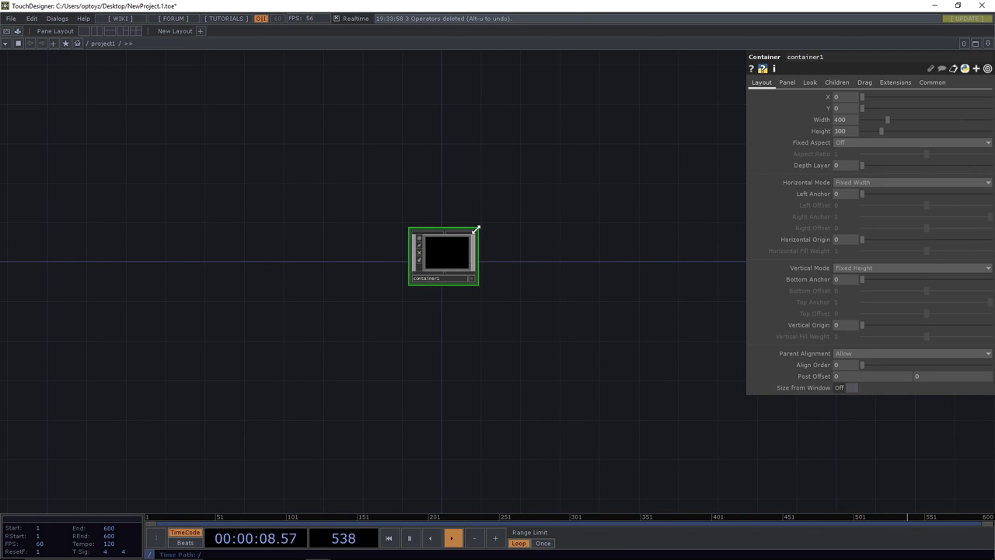
pyautogui.moveTo(476, 229); pyautogui.dragTo(556, 167)
pyautogui.moveTo(410, 284); pyautogui.dragTo(334, 342)
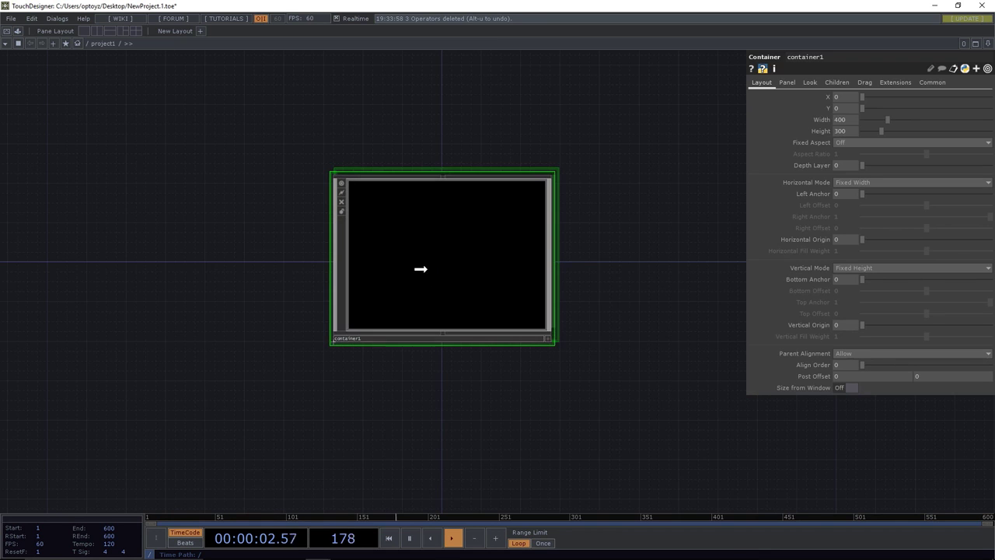
# Rename the container as Switcher.
pyautogui.click(376, 338)
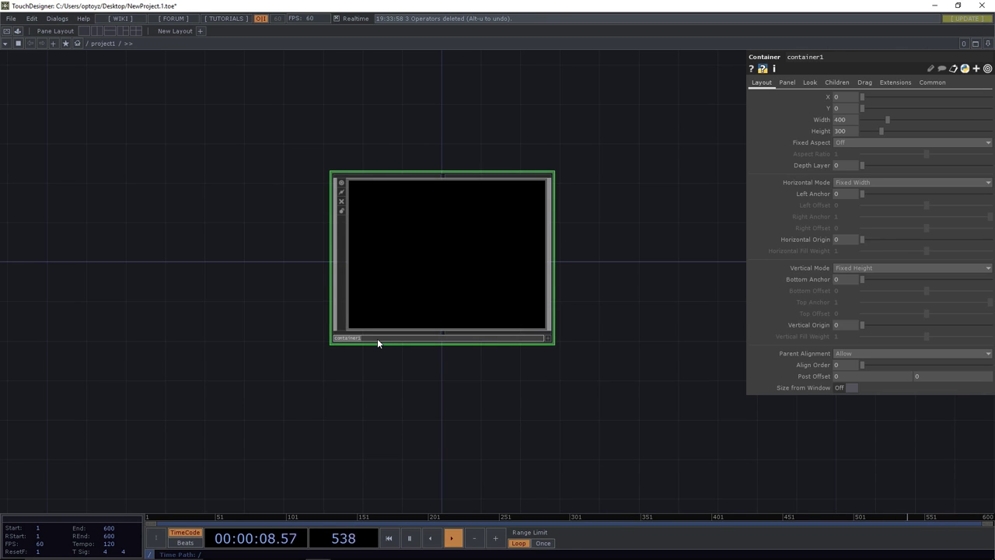
pyautogui.write('Sel')
pyautogui.write('tche')
pyautogui.write('r')
pyautogui.press('Return')
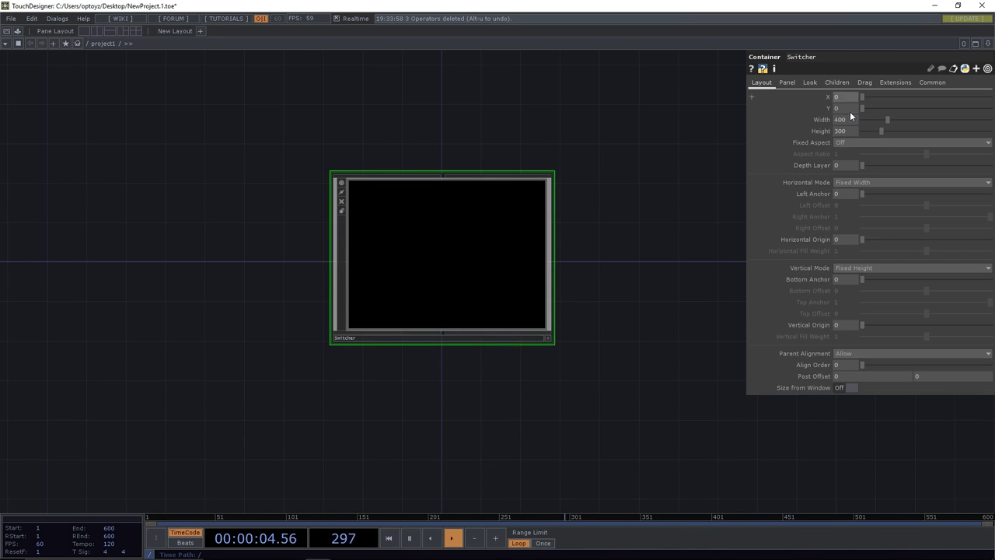
# Set the Switcher container's width to 1280 and its height to 720.
pyautogui.write('1280')
pyautogui.click(841, 130)
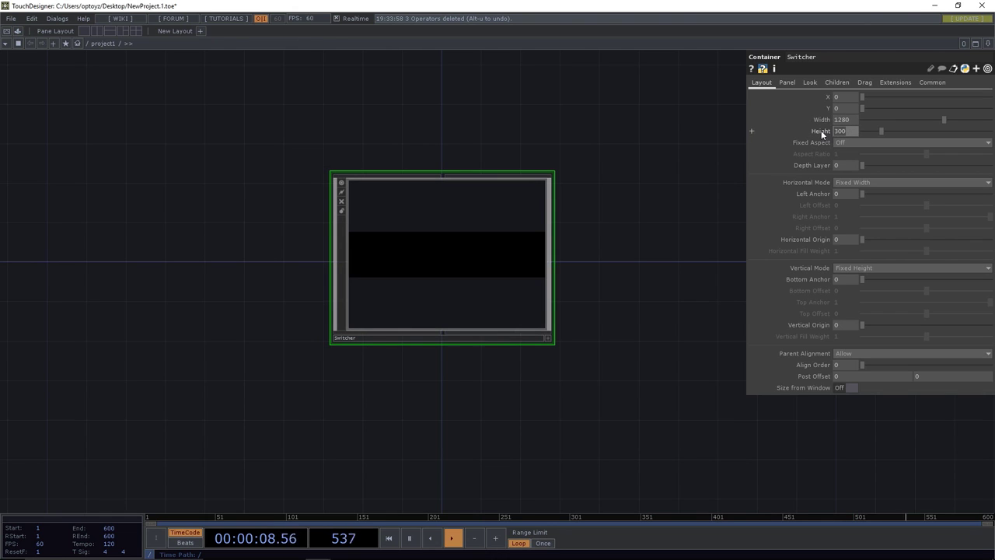
pyautogui.write('720')
pyautogui.press('Return')
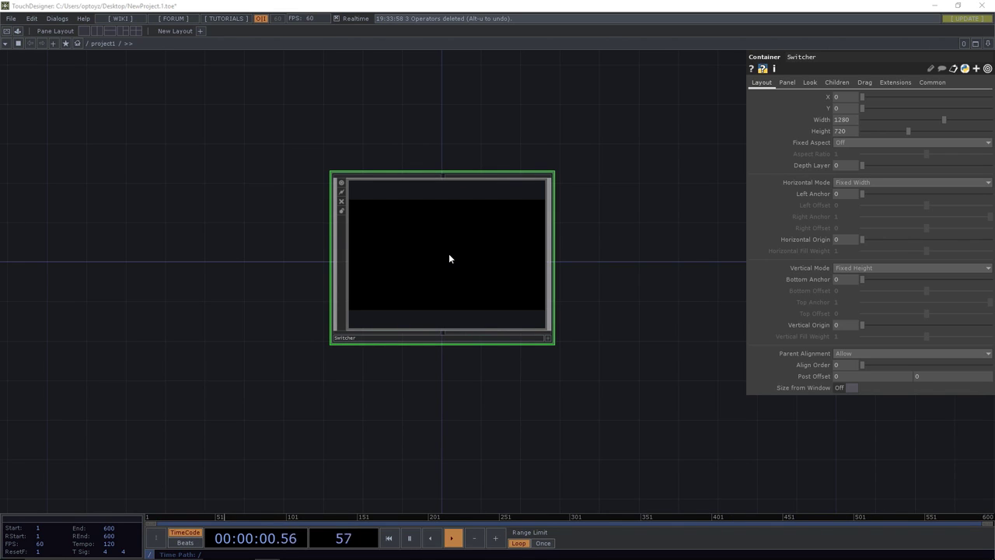
# Enter the Switcher container's network and place an In TOP in its upper-left area.
pyautogui.press('i')
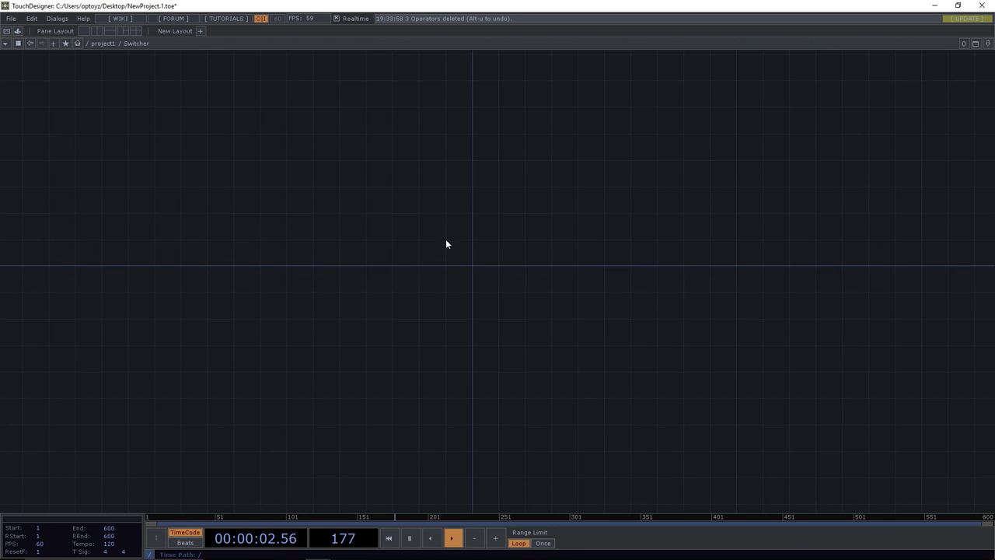
pyautogui.moveTo(446, 244); pyautogui.dragTo(446, 256)
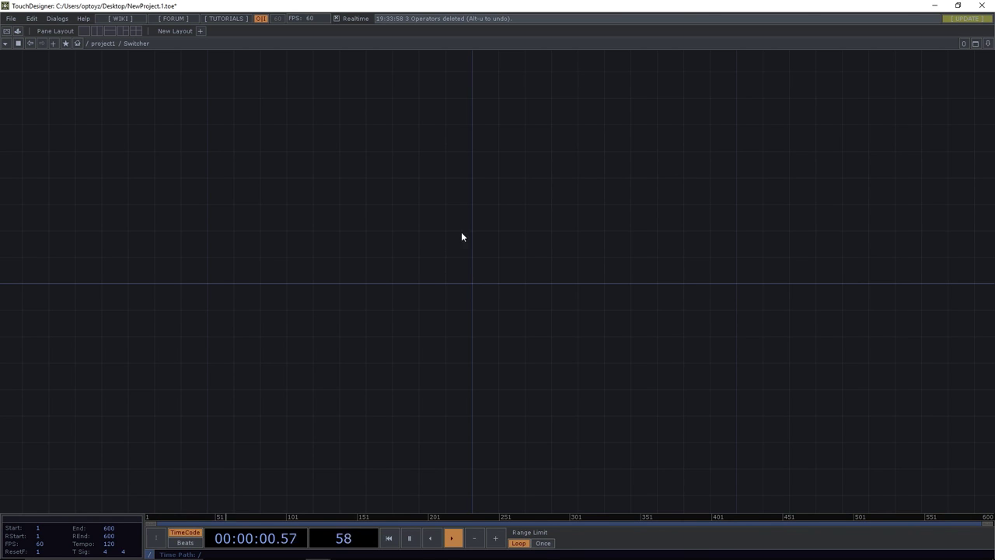
pyautogui.moveTo(499, 283); pyautogui.dragTo(464, 302)
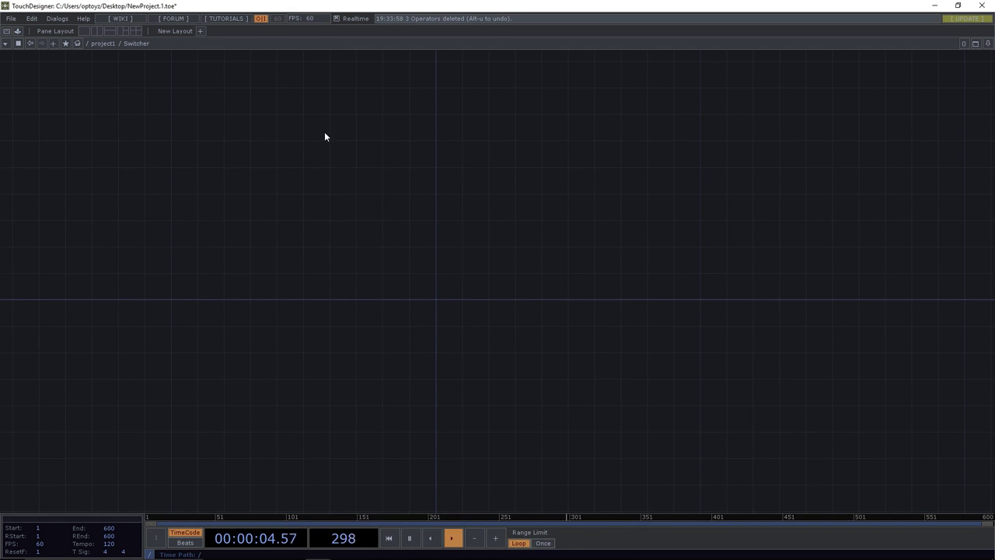
pyautogui.press('Tab')
pyautogui.click(184, 31)
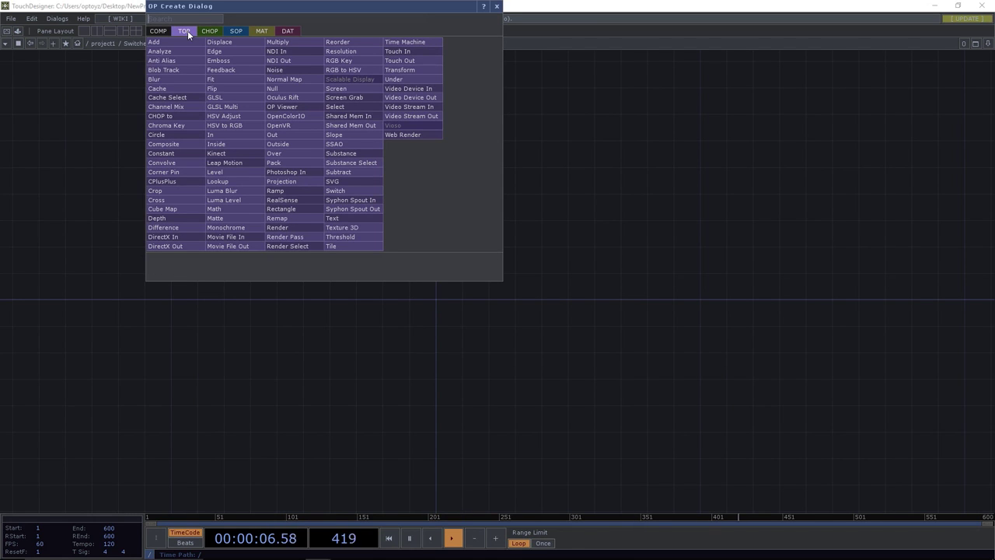
pyautogui.write('in')
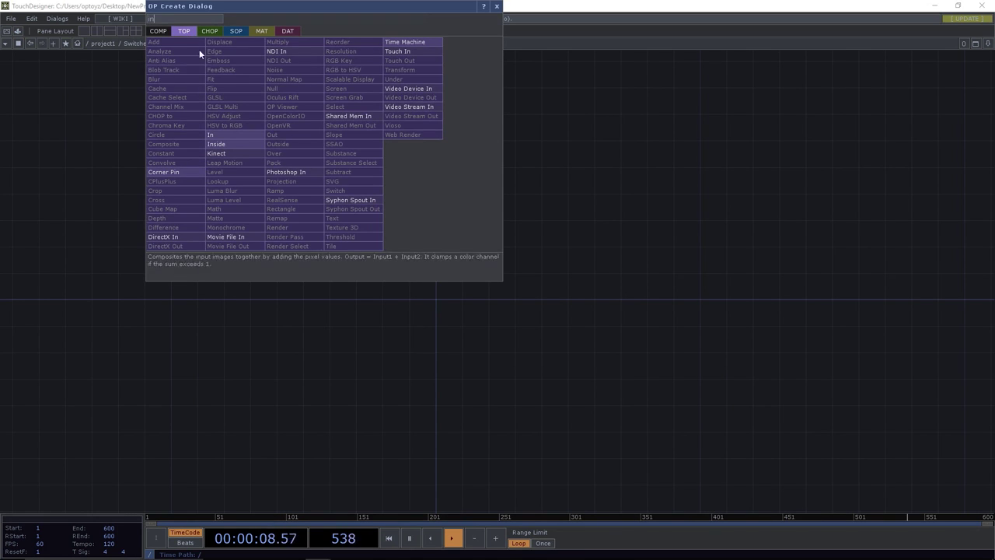
pyautogui.click(229, 134)
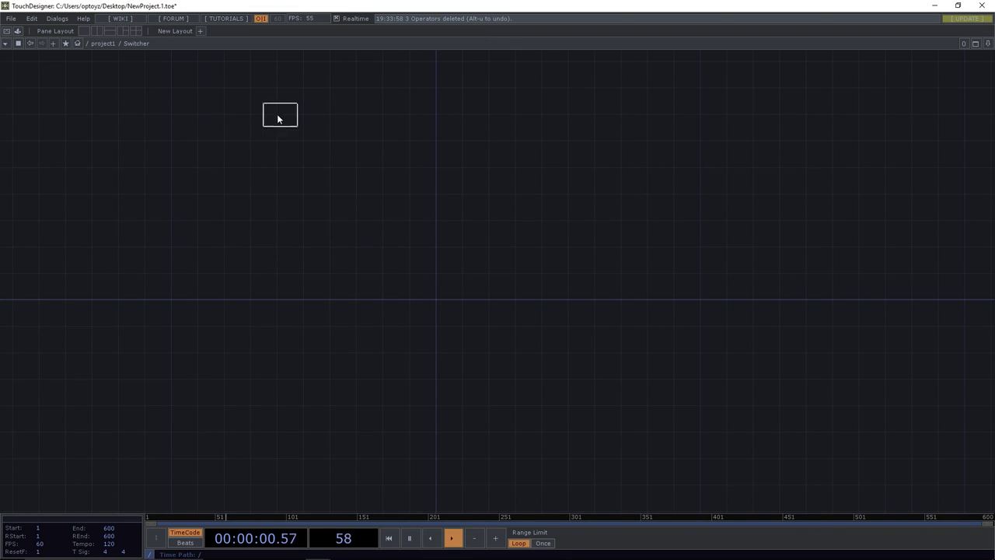
pyautogui.click(268, 117)
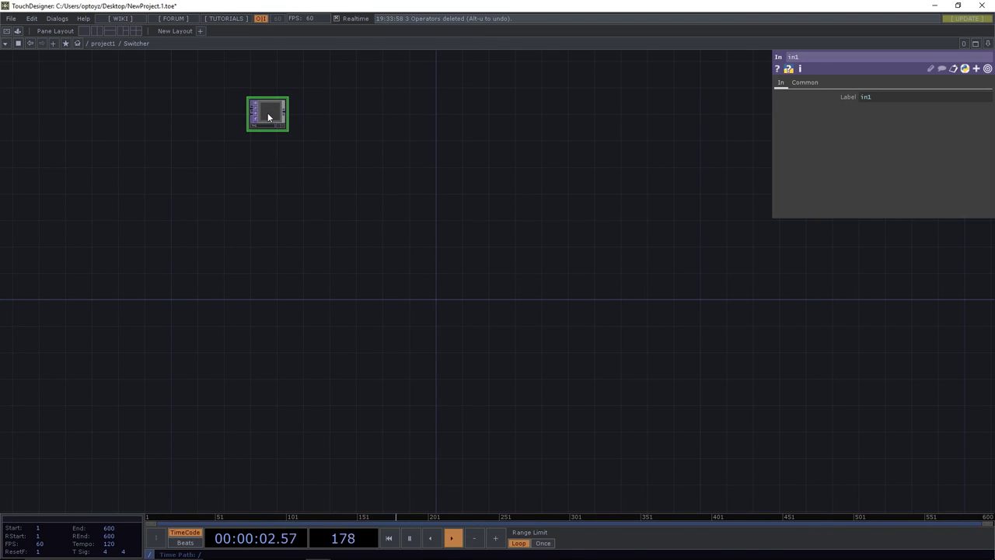
# Copy the In TOP and paste it repeatedly until a column of sixteen In operators exists, ending with in16.
pyautogui.hotkey('ctrl', 'c')
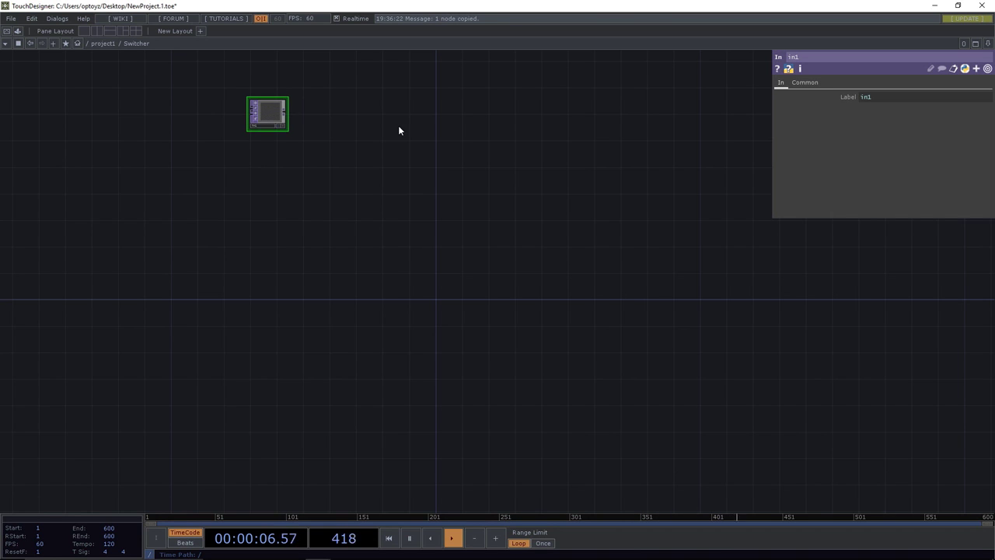
pyautogui.hotkey('ctrl', 'v')
pyautogui.hotkey('ctrl', 'v')
pyautogui.hotkey('ctrl', 'v')
pyautogui.hotkey('ctrl', 'v')
pyautogui.hotkey('ctrl', 'v')
pyautogui.hotkey('ctrl', 'v')
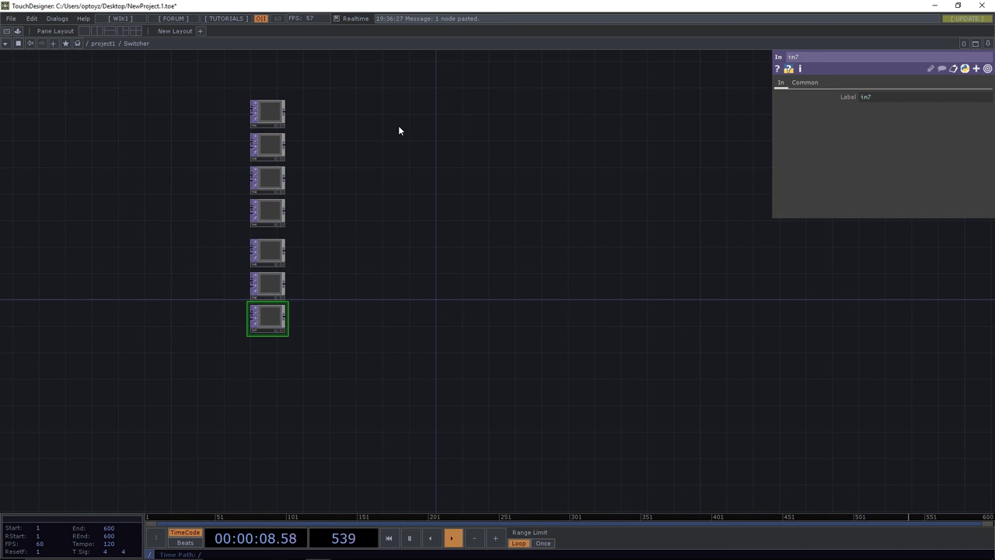
pyautogui.hotkey('ctrl', 'v')
pyautogui.hotkey('ctrl', 'v')
pyautogui.hotkey('ctrl', 'v')
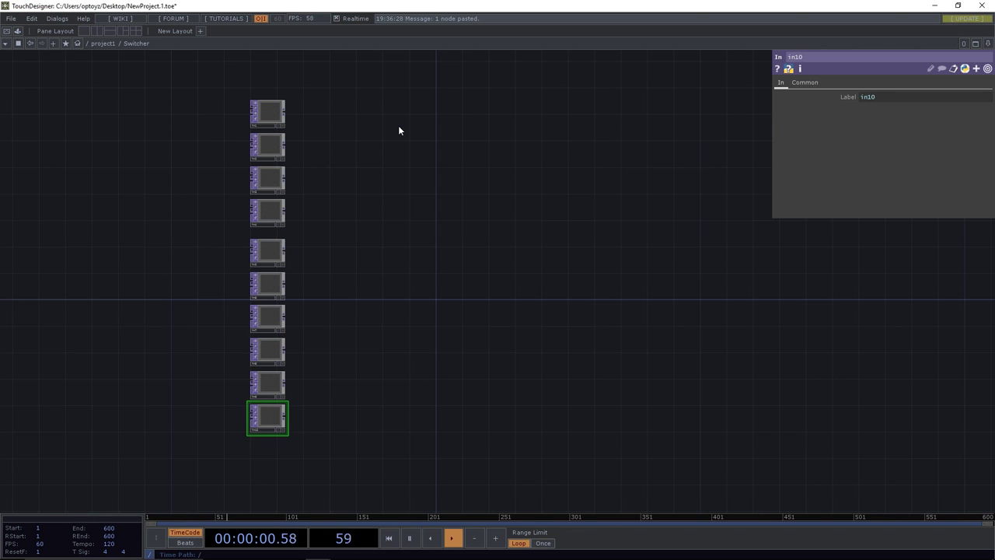
pyautogui.hotkey('ctrl', 'v')
pyautogui.hotkey('ctrl', 'v')
pyautogui.hotkey('ctrl', 'v')
pyautogui.hotkey('ctrl', 'v')
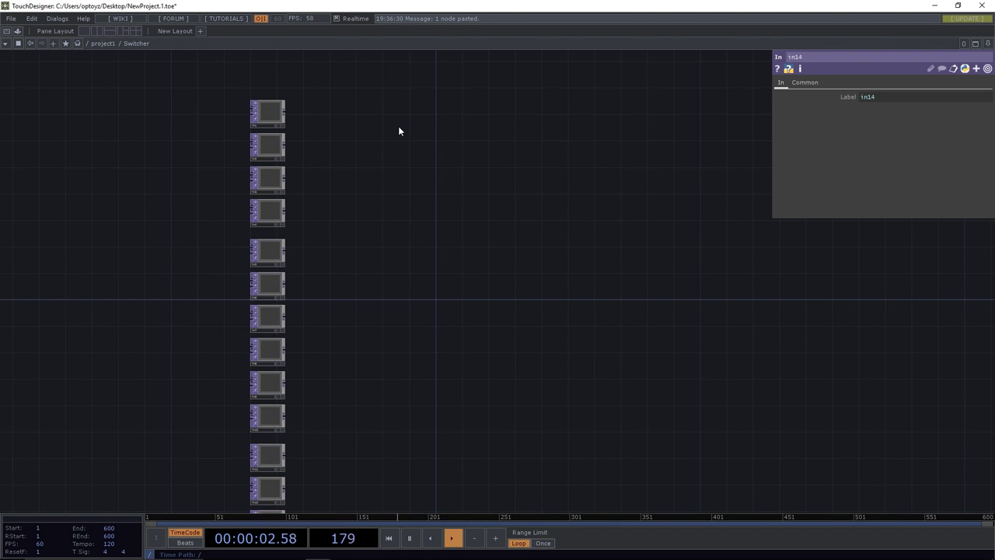
pyautogui.moveTo(366, 278); pyautogui.dragTo(373, 94)
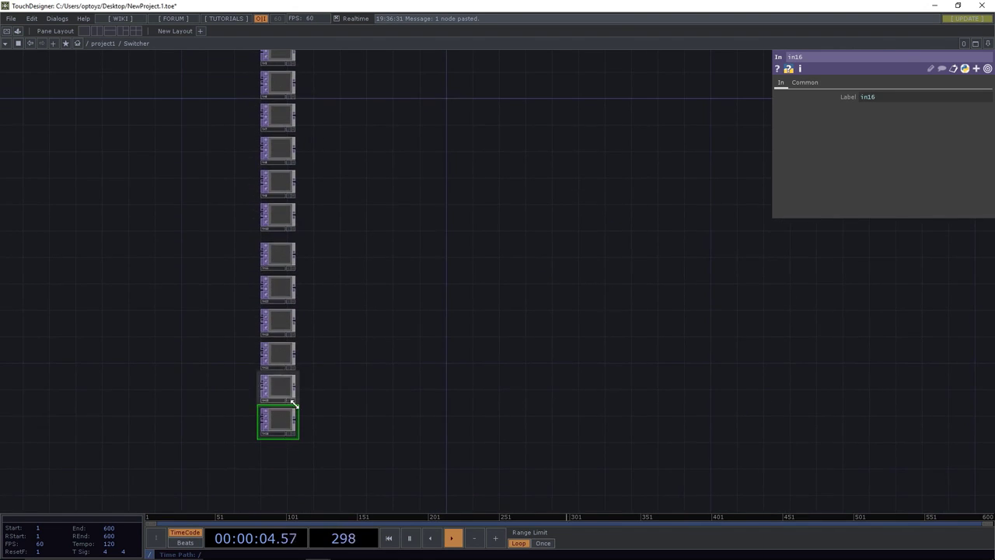
pyautogui.scroll(5, 275, 443)
pyautogui.scroll(-5, 275, 443)
pyautogui.scroll(2, 342, 399)
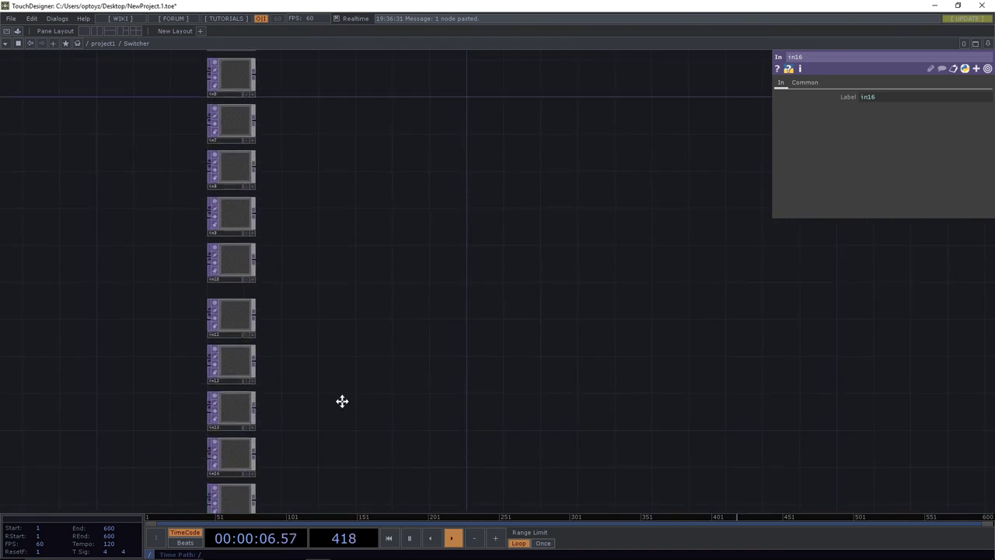
pyautogui.moveTo(342, 399); pyautogui.dragTo(344, 328)
pyautogui.scroll(-8, 322, 176)
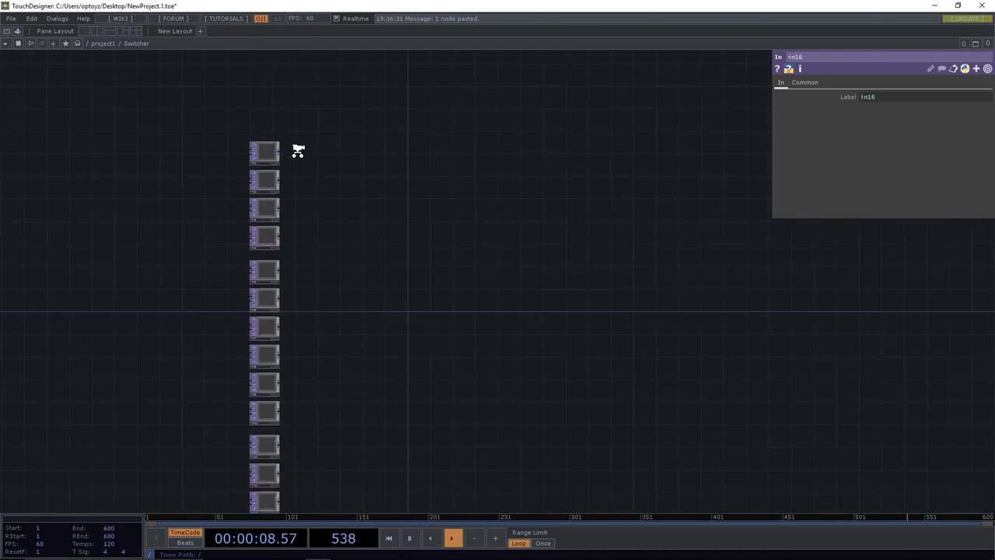
pyautogui.moveTo(314, 363); pyautogui.dragTo(309, 362, button='right')
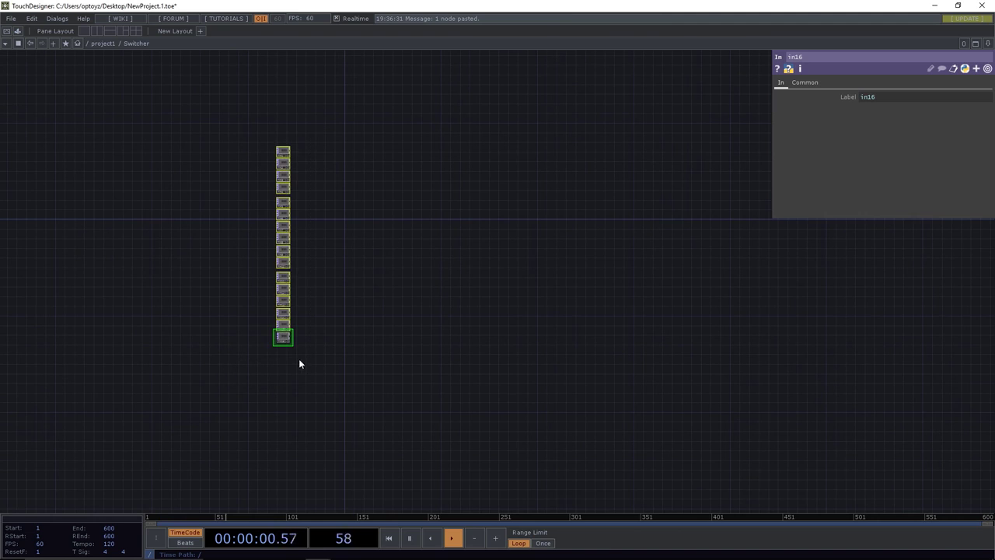
pyautogui.moveTo(284, 337); pyautogui.dragTo(281, 311)
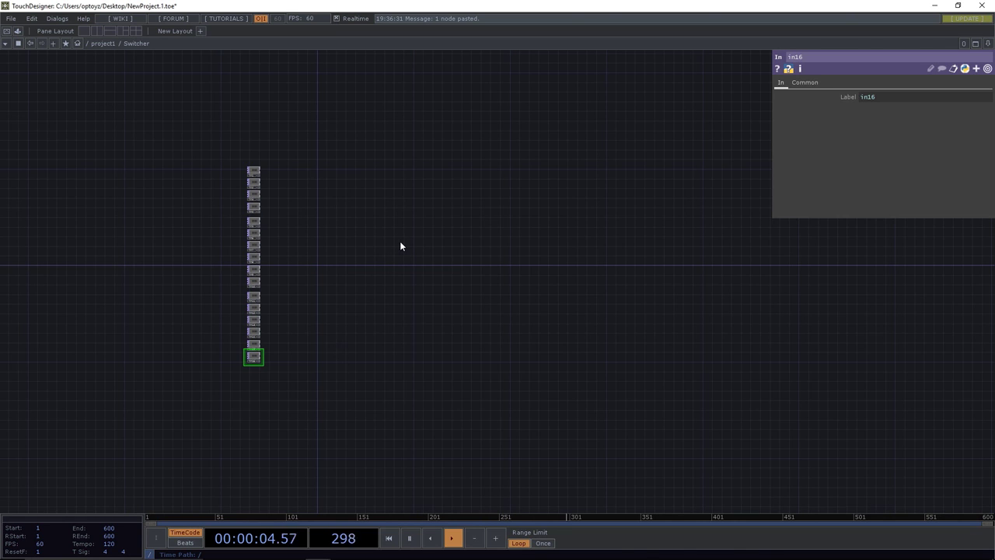
# Add a Switch TOP to the right of the In operators and rename it switch_A.
pyautogui.press('Tab')
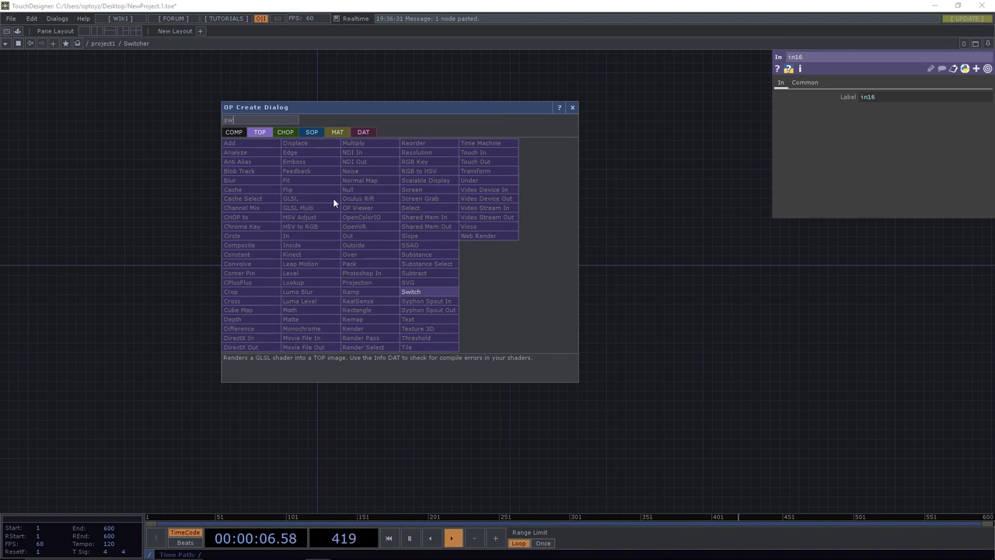
pyautogui.click(435, 291)
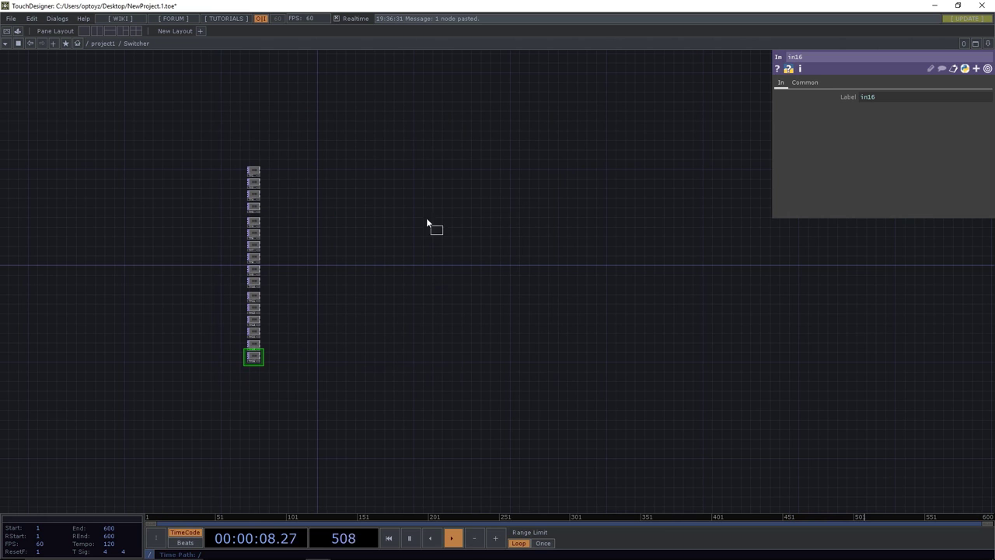
pyautogui.click(375, 236)
pyautogui.moveTo(382, 231); pyautogui.dragTo(389, 227)
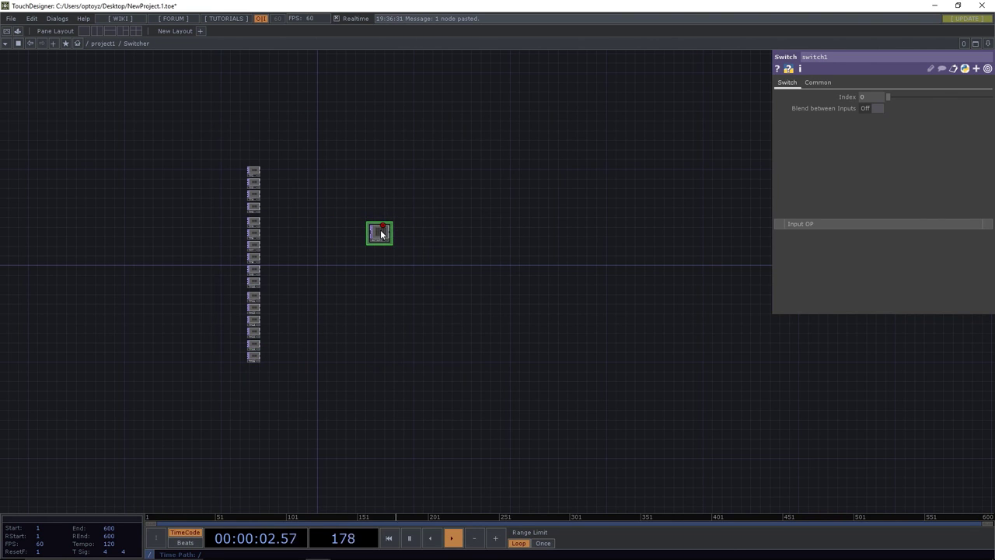
pyautogui.scroll(5, 380, 237)
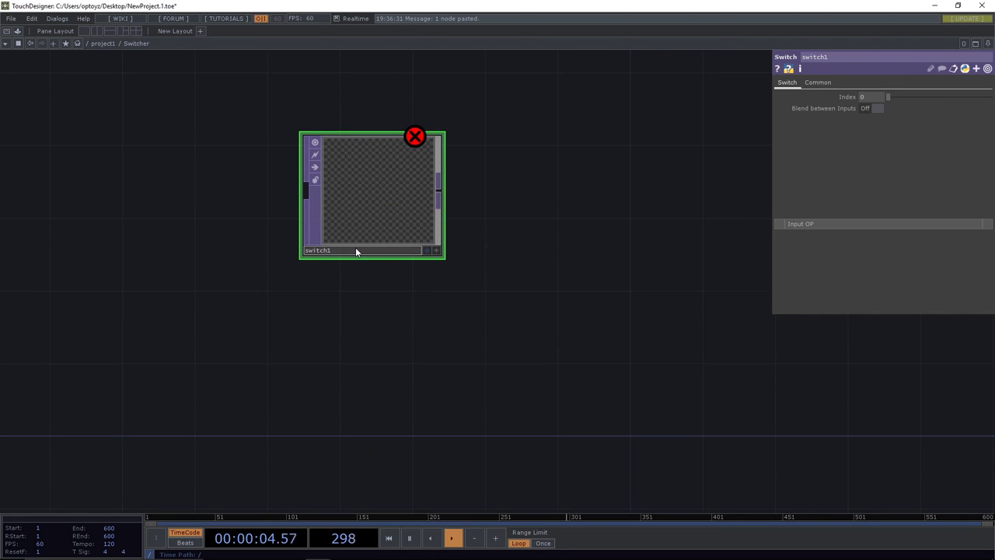
pyautogui.click(356, 251)
pyautogui.press('BackSpace')
pyautogui.press('Return')
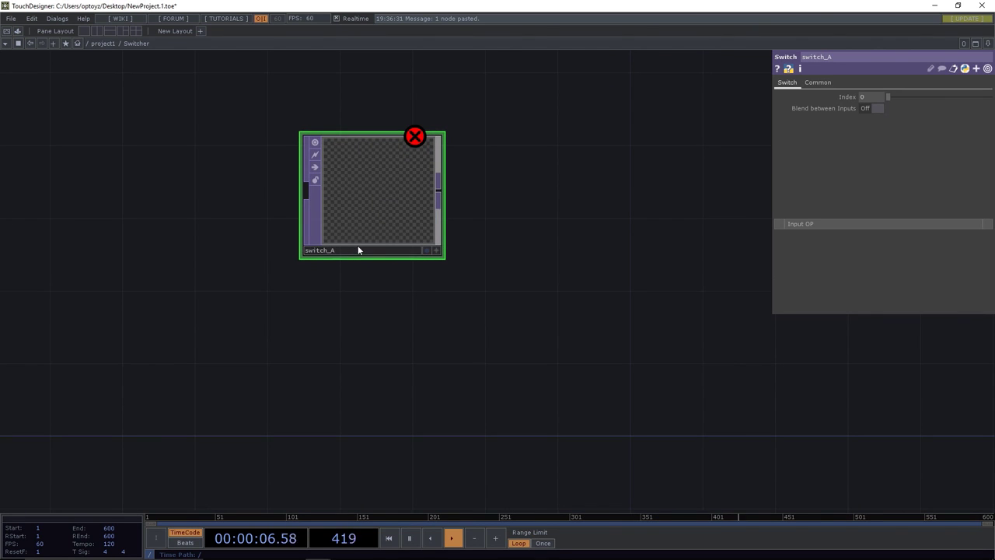
# Duplicate the switch_A operator and place the copy below it, leaving a gap between them.
pyautogui.scroll(-5, 357, 244)
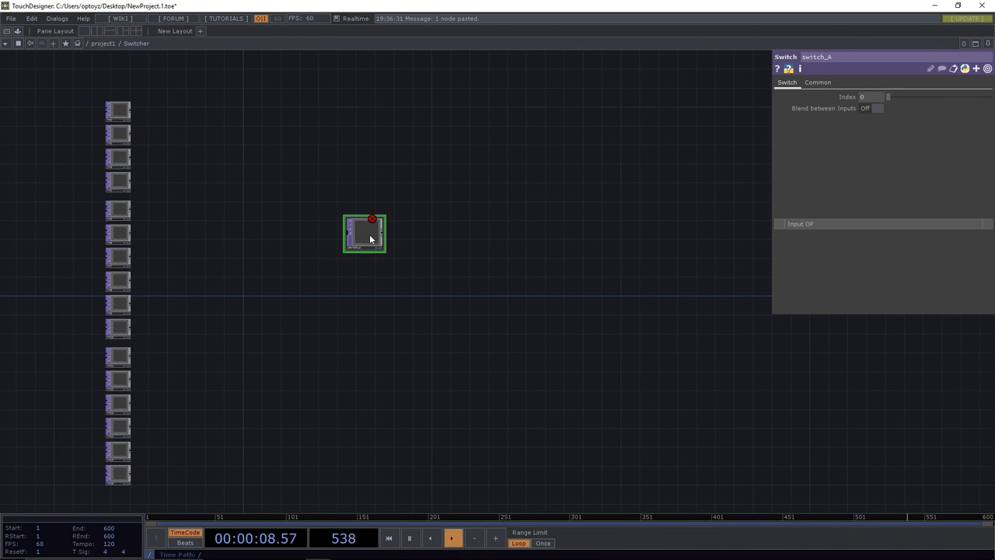
pyautogui.moveTo(370, 239); pyautogui.dragTo(370, 277)
pyautogui.hotkey('ctrl', 'c')
pyautogui.hotkey('ctrl', 'v')
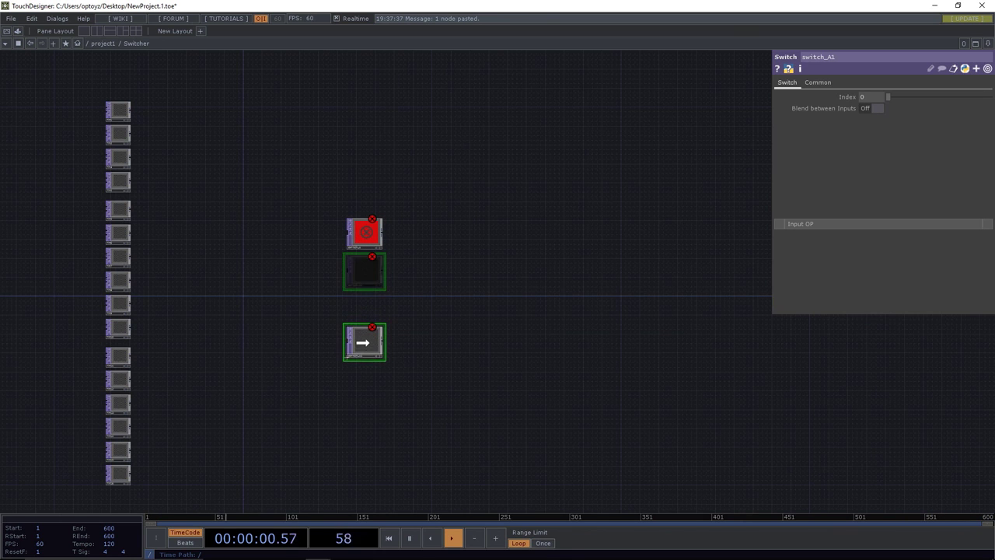
pyautogui.click(367, 342)
# Rename the duplicated Switch TOP as switch_B and adjust its position below switch_A.
pyautogui.scroll(5, 359, 356)
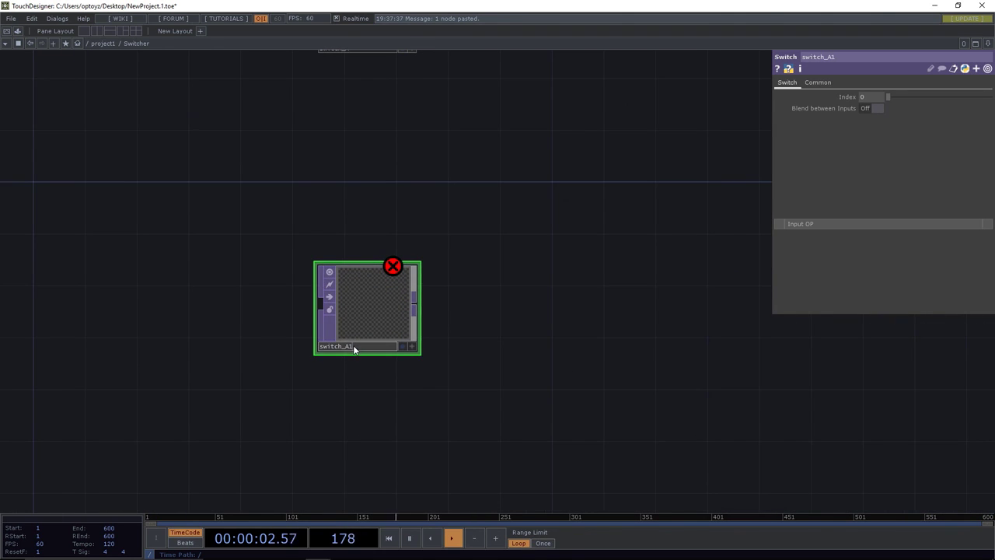
pyautogui.click(353, 347)
pyautogui.press('BackSpace')
pyautogui.press('BackSpace')
pyautogui.write('B')
pyautogui.press('Return')
pyautogui.scroll(-5, 588, 160)
pyautogui.moveTo(589, 157); pyautogui.dragTo(492, 250)
pyautogui.moveTo(420, 291); pyautogui.dragTo(421, 301)
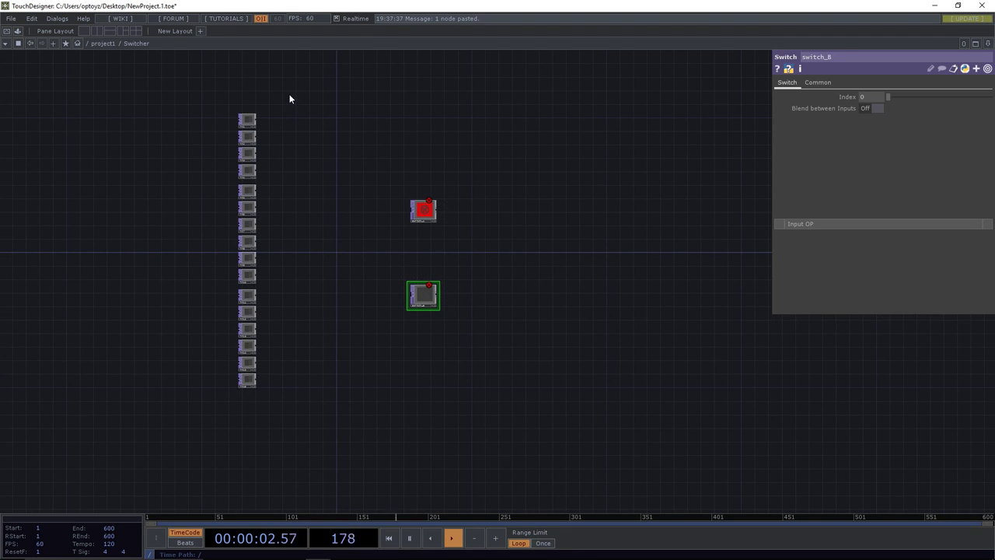
# Select all sixteen In operators and connect their outputs to both switch_A and switch_B.
pyautogui.moveTo(289, 95); pyautogui.dragTo(251, 415)
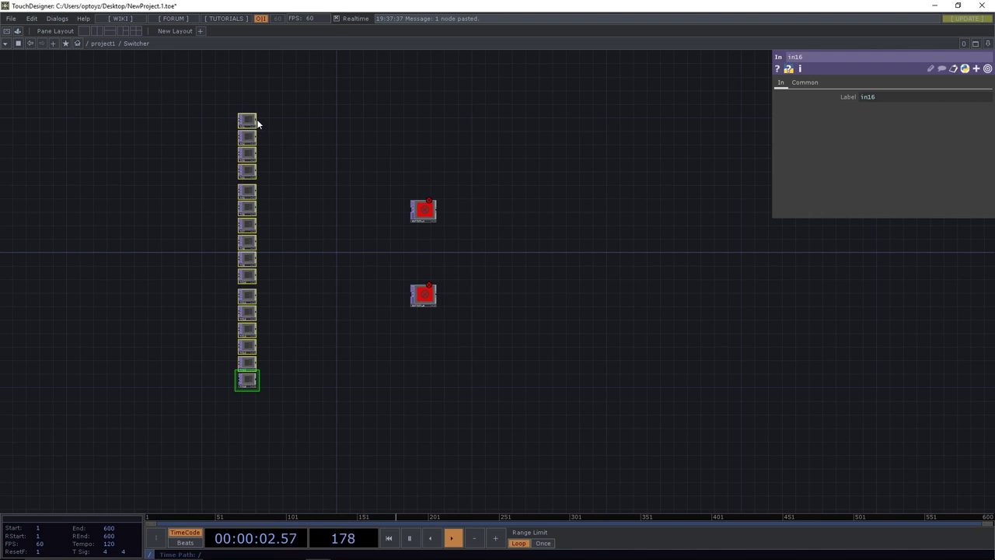
pyautogui.moveTo(257, 122); pyautogui.dragTo(408, 216)
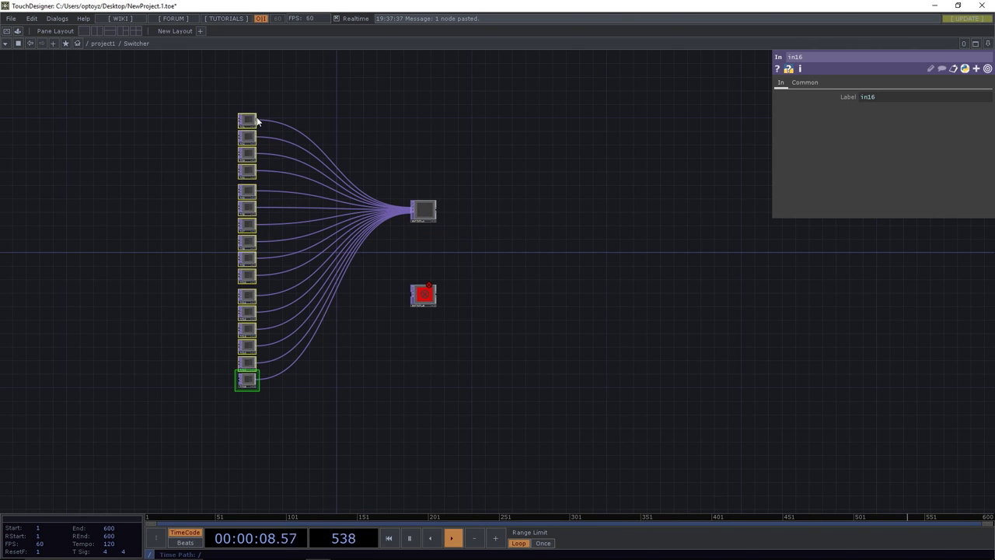
pyautogui.moveTo(257, 122); pyautogui.dragTo(405, 296)
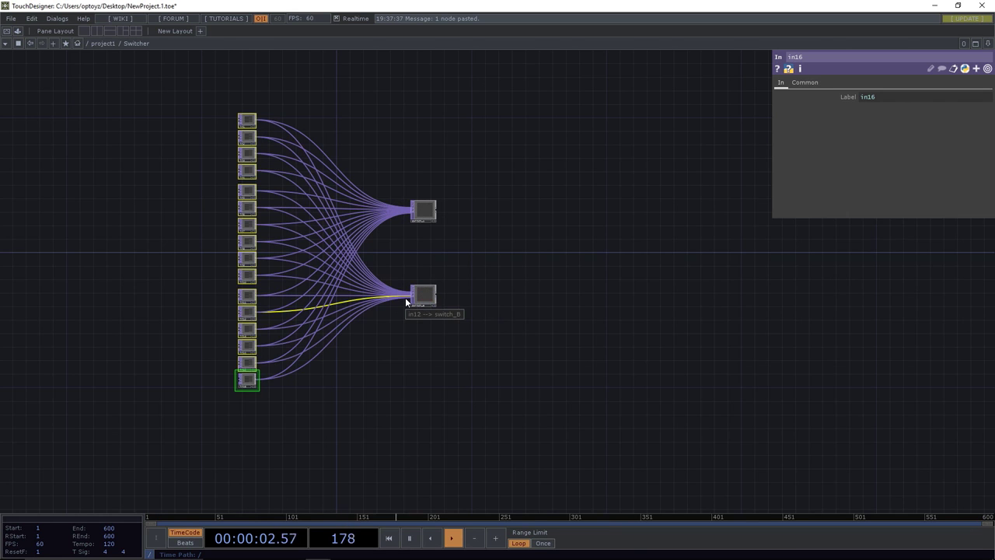
# Add an Out TOP to the right of the two switches and move it farther right, leaving room before it.
pyautogui.moveTo(611, 305); pyautogui.dragTo(444, 311)
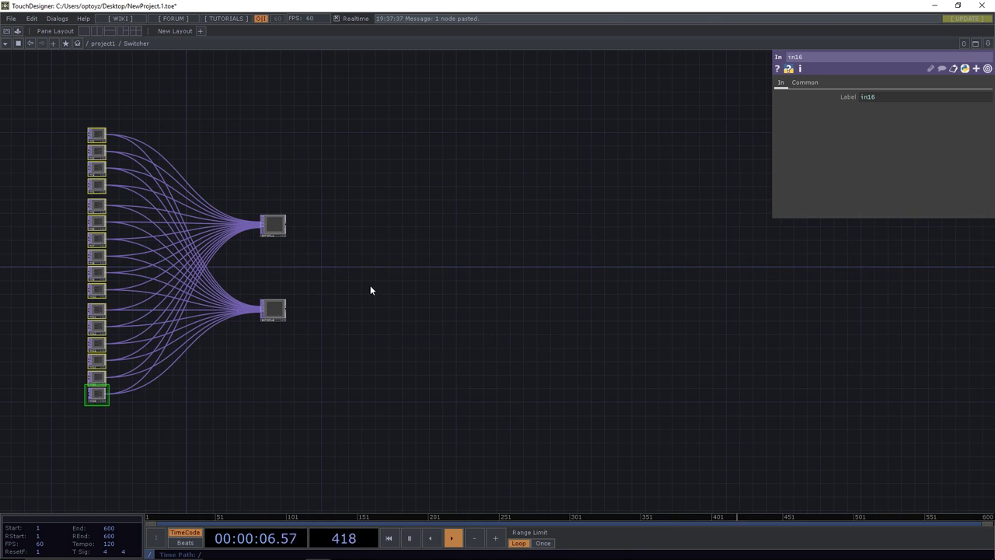
pyautogui.doubleClick(477, 269)
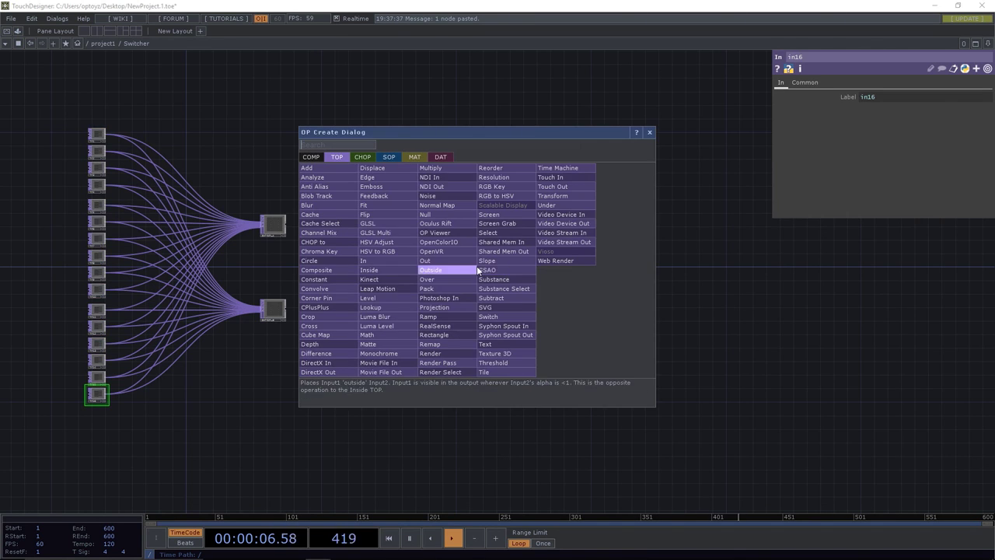
pyautogui.write('out')
pyautogui.press('Return')
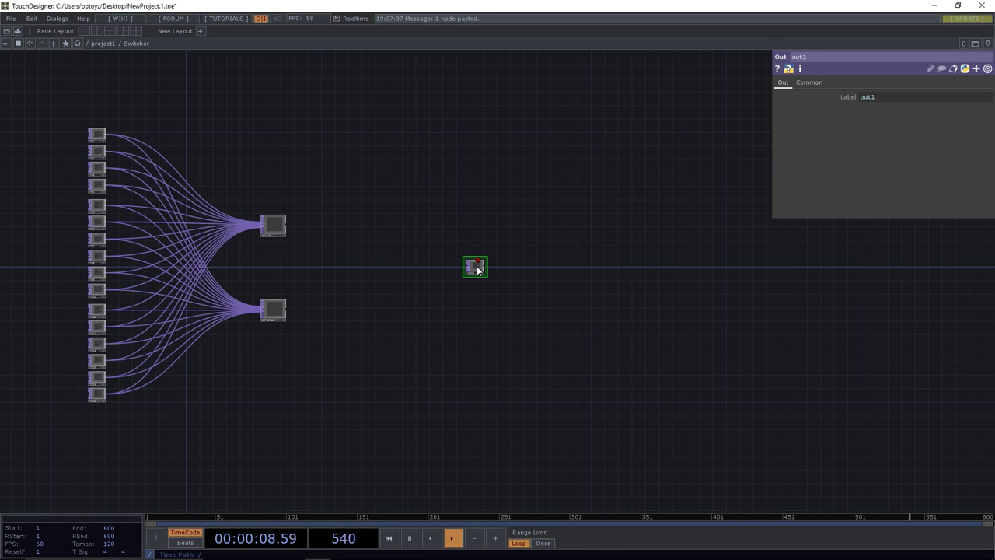
pyautogui.hotkey('ctrl', 'v')
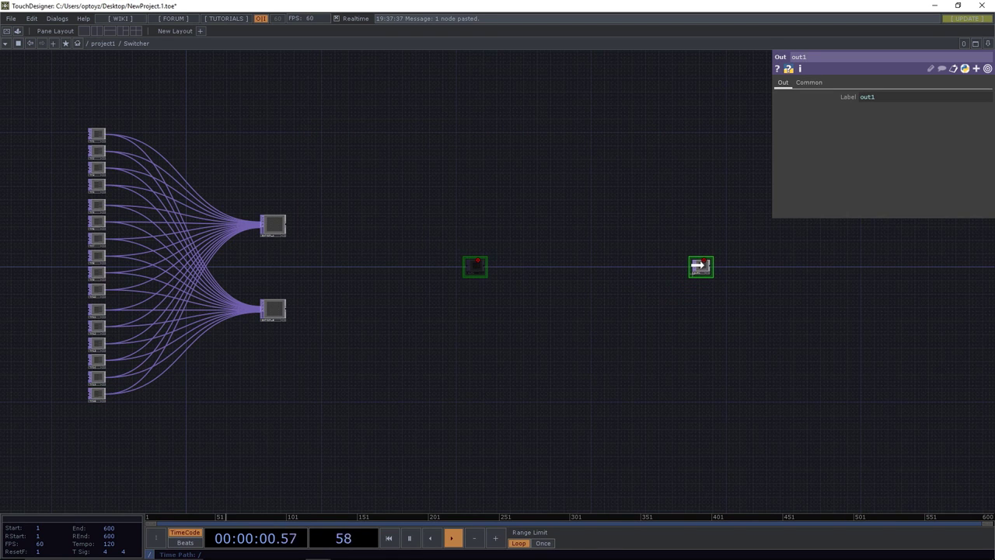
pyautogui.click(700, 266)
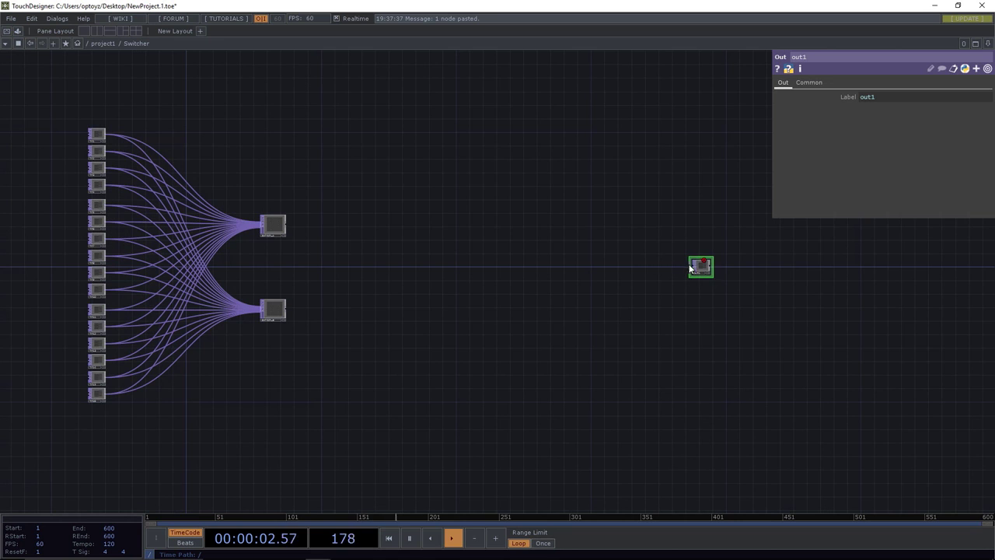
# Create a Cross TOP that feeds the Out TOP's input and place it between the switches and the Out TOP.
pyautogui.click(690, 267)
pyautogui.click(544, 269)
pyautogui.write('cros')
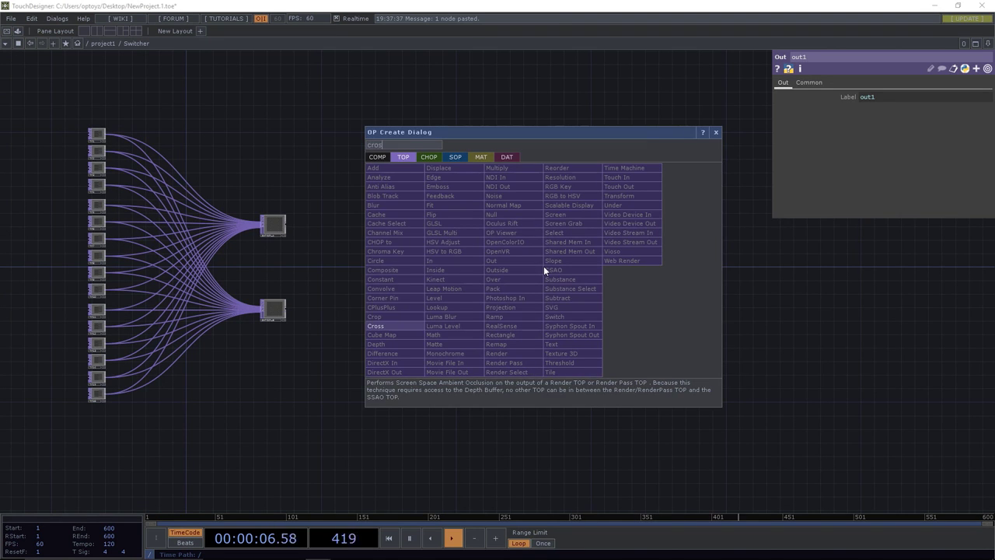
pyautogui.click(391, 325)
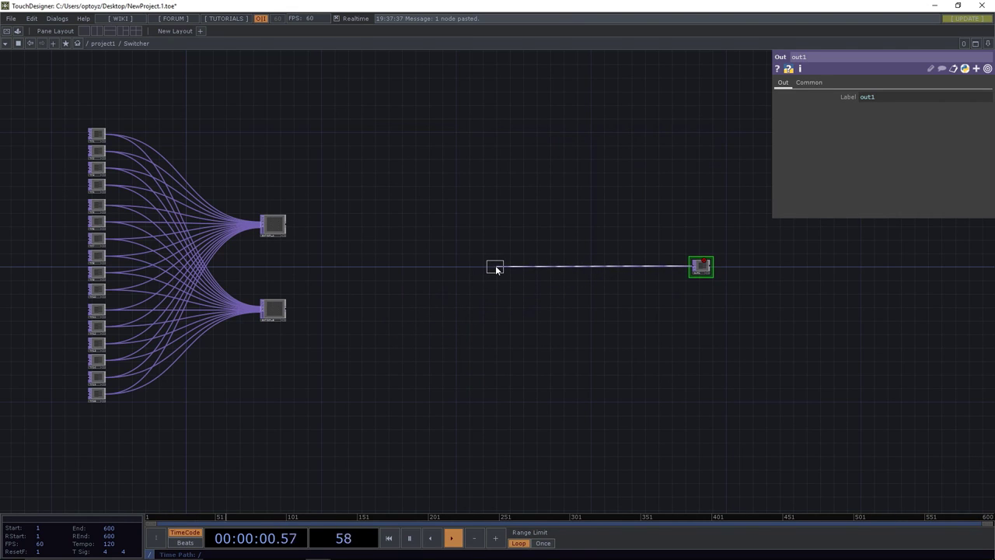
pyautogui.click(495, 267)
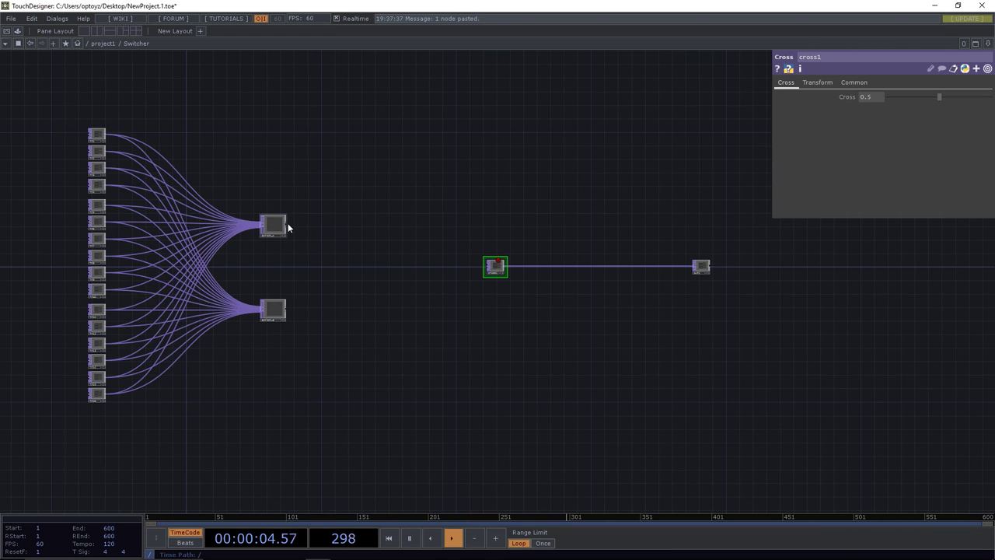
# Connect switch_A to the Cross TOP's first input and switch_B to its second input.
pyautogui.moveTo(315, 209); pyautogui.dragTo(284, 324)
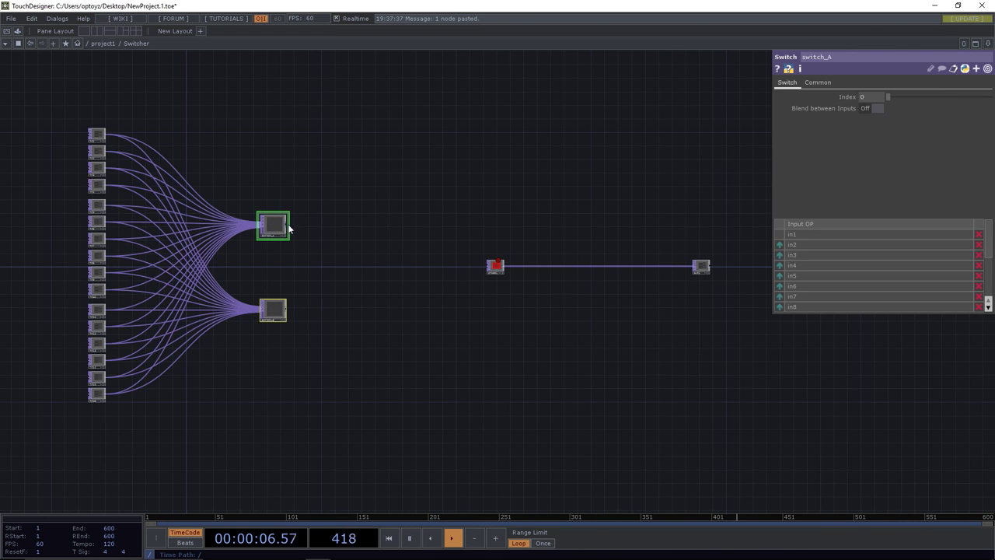
pyautogui.moveTo(288, 227); pyautogui.dragTo(375, 245)
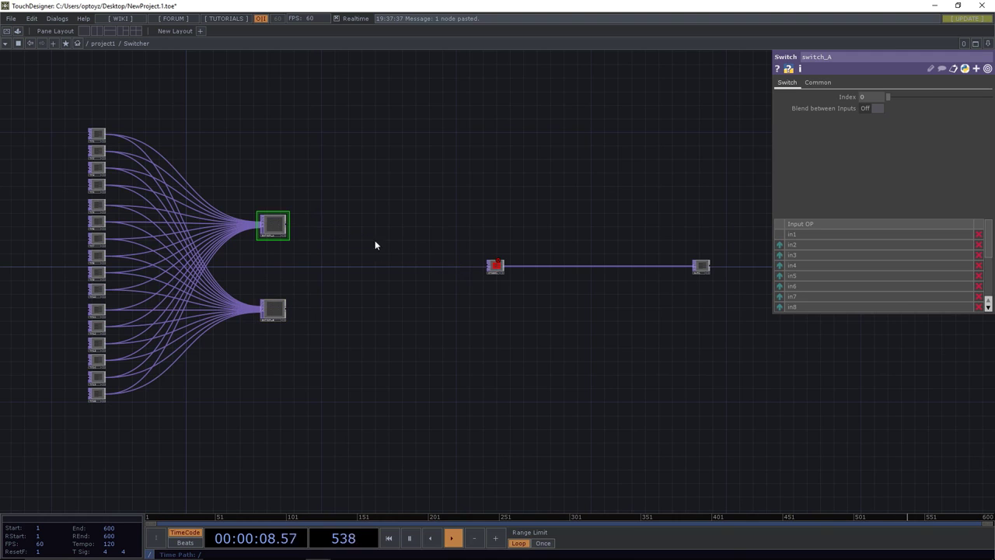
pyautogui.moveTo(286, 225); pyautogui.dragTo(486, 268)
pyautogui.moveTo(288, 309); pyautogui.dragTo(483, 272)
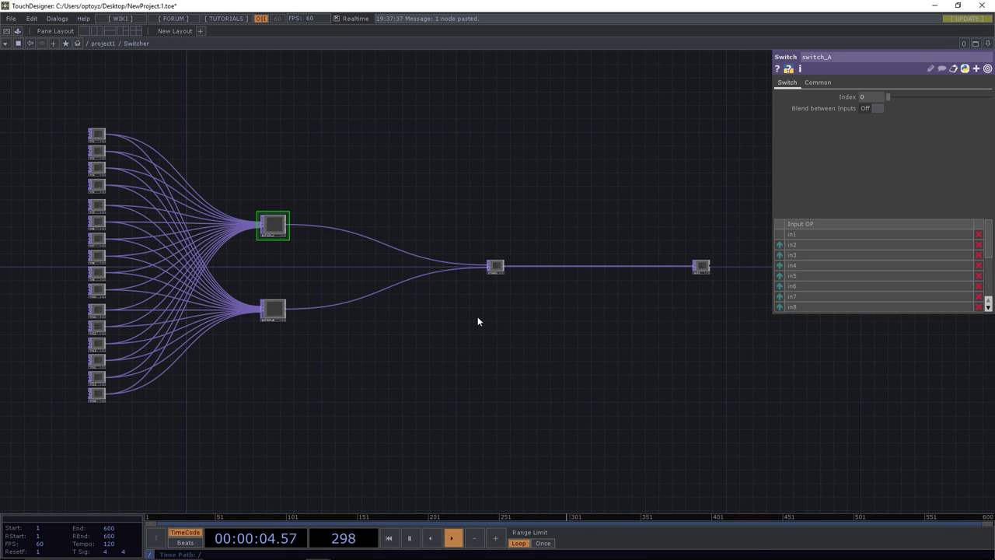
# Start saving the project under a new name and create and open a folder named Rec in MX_TUTORIAL on drive D.
pyautogui.click(10, 20)
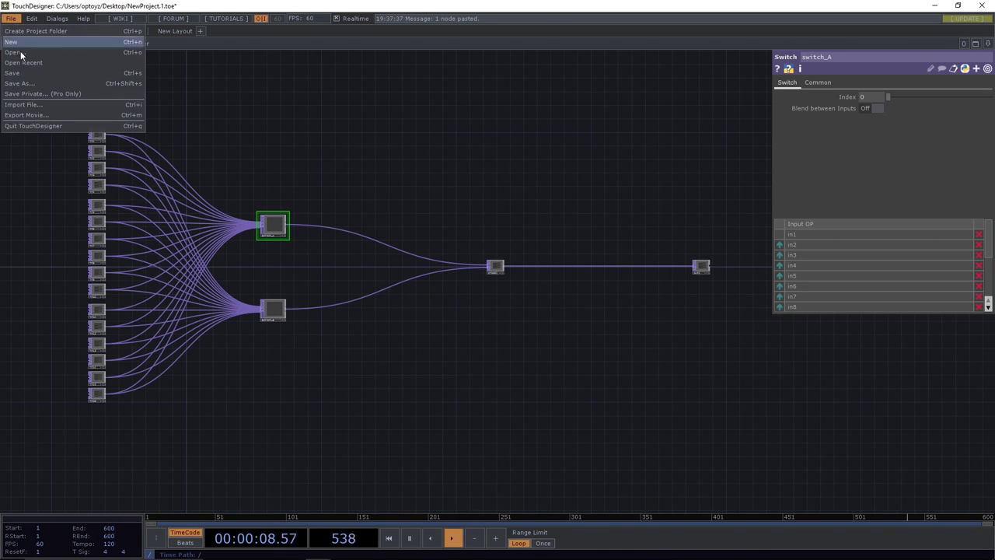
pyautogui.click(24, 83)
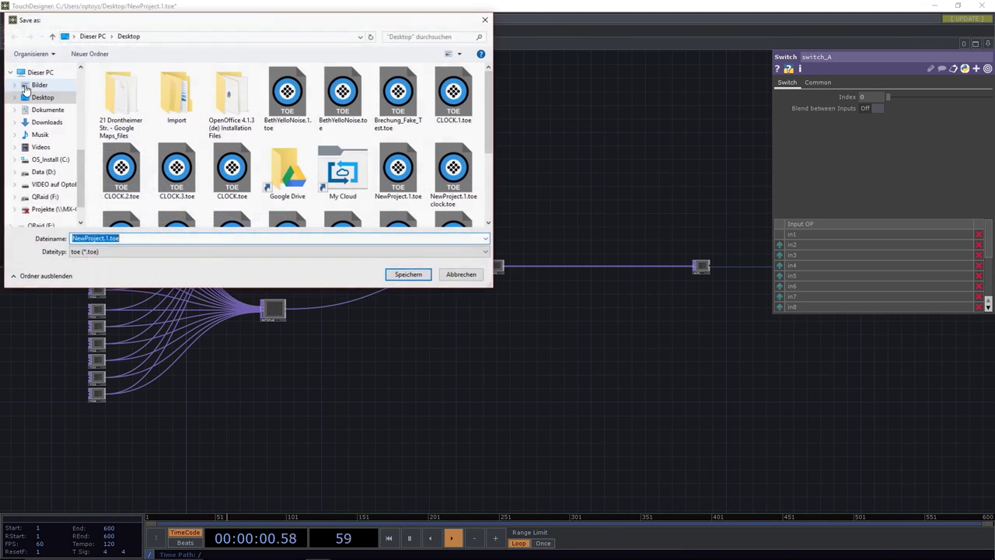
pyautogui.click(43, 172)
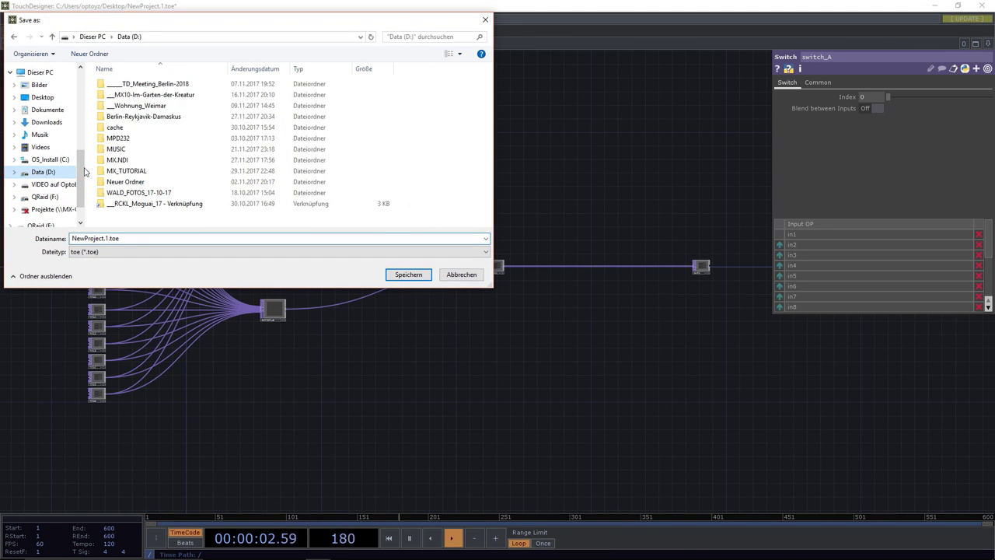
pyautogui.doubleClick(138, 170)
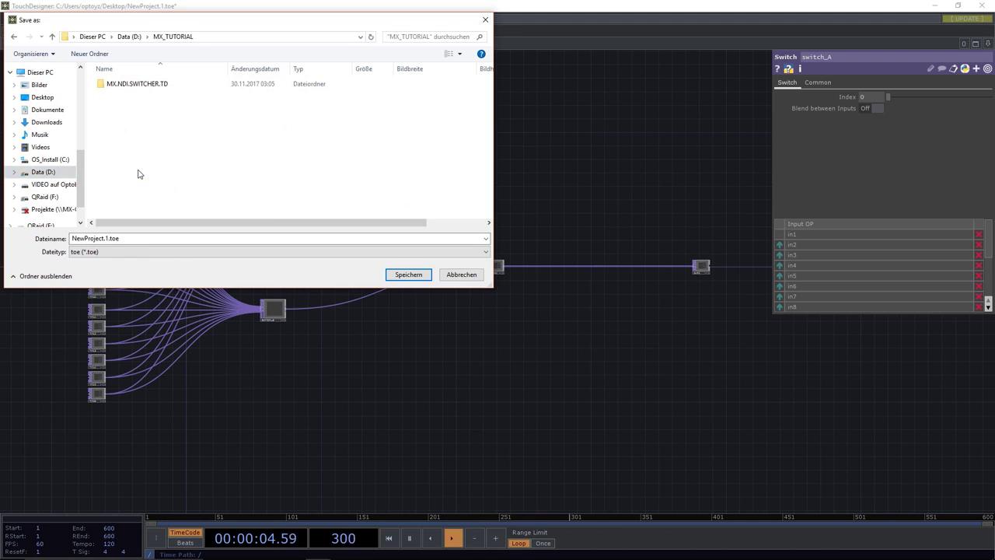
pyautogui.rightClick(154, 122)
pyautogui.moveTo(243, 220)
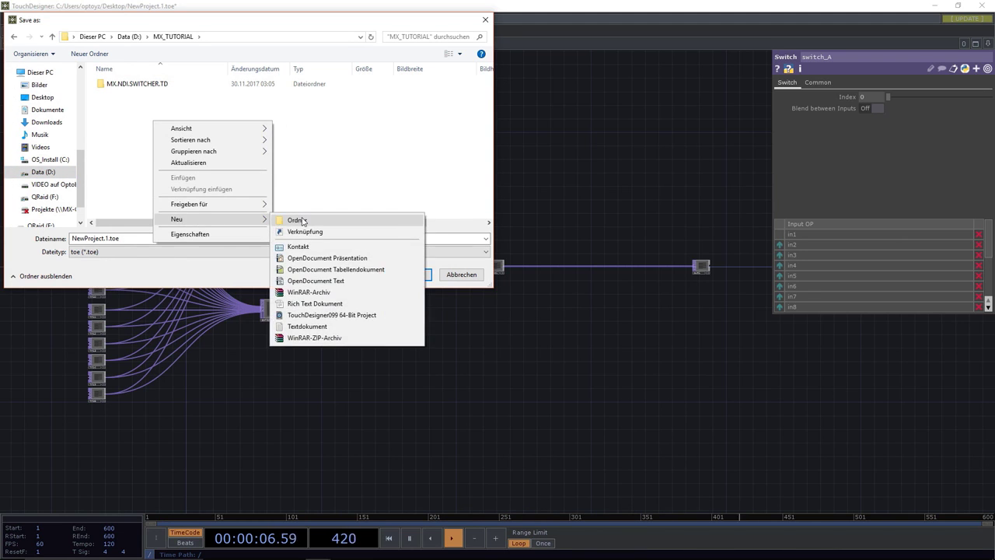
pyautogui.click(303, 221)
pyautogui.write('Rec')
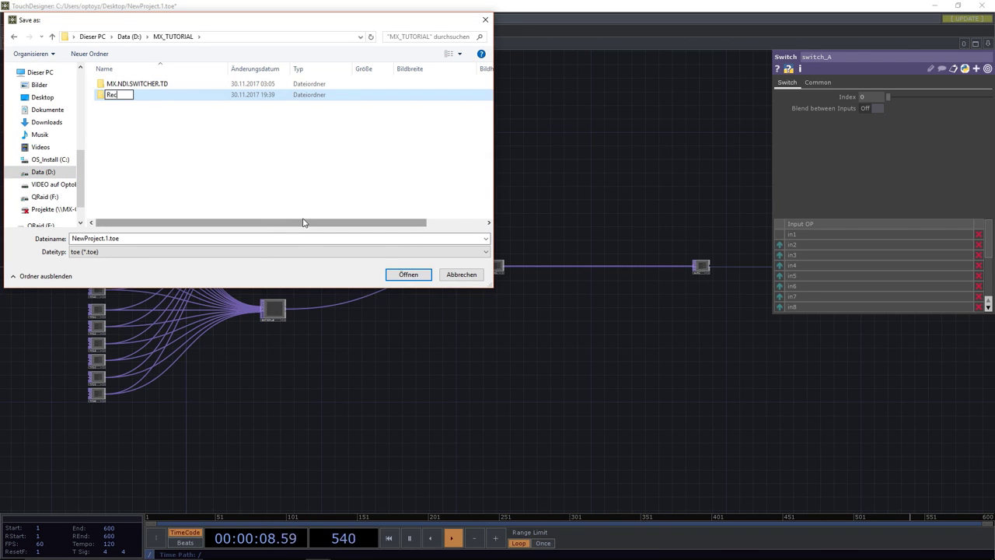
pyautogui.press('Return')
pyautogui.press('Return')
# Save the project in the Rec folder under the file name TD.NDI_TUT.
pyautogui.click(318, 239)
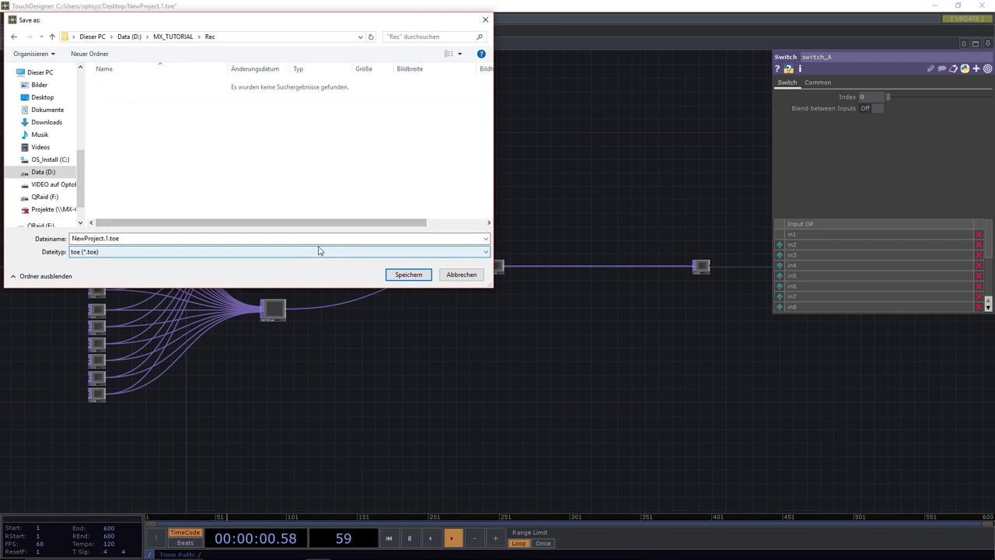
pyautogui.hotkey('ctrl', 'a')
pyautogui.write('TD')
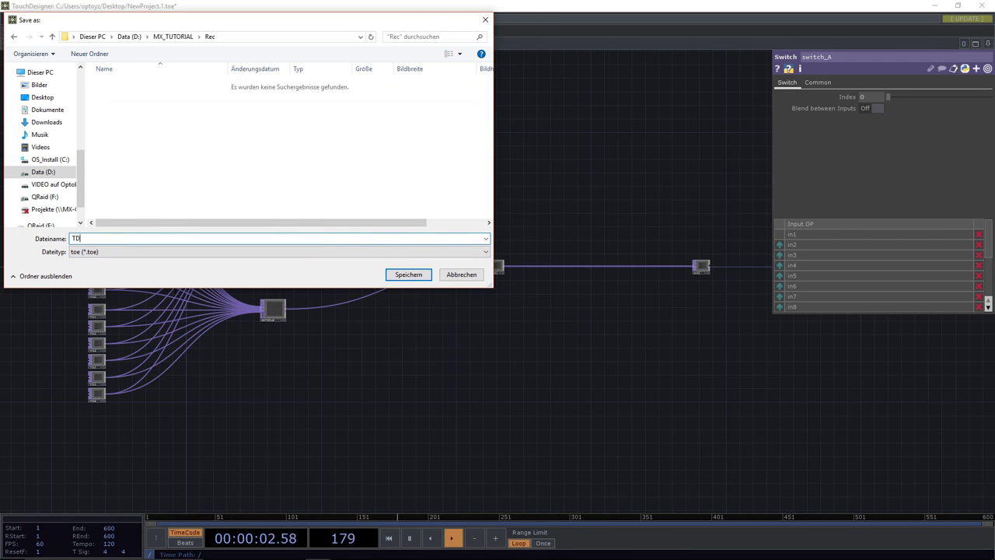
pyautogui.write('.NDI_TUT')
pyautogui.press('Return')
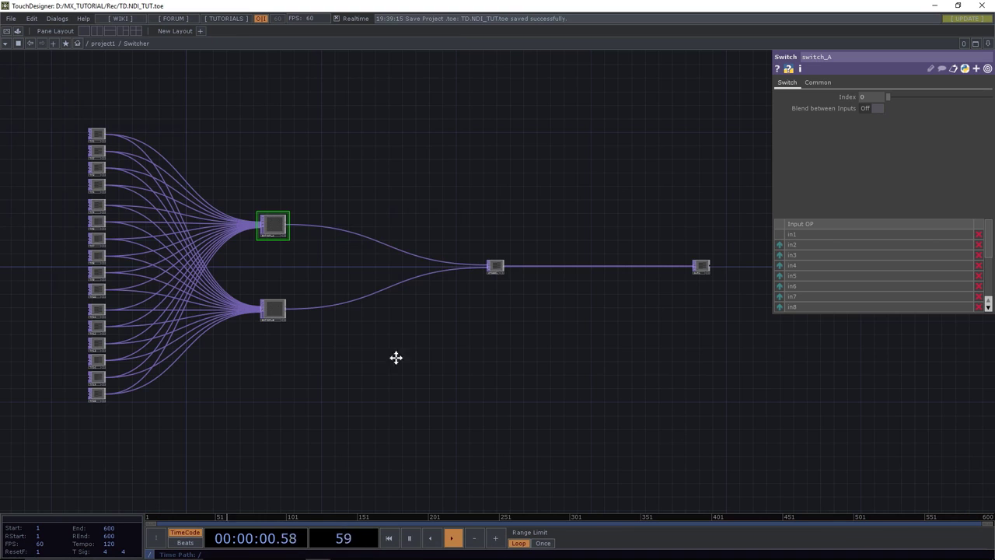
# Leave the inside of the Switcher container and return to the parent project1 network.
pyautogui.moveTo(396, 355); pyautogui.dragTo(437, 373)
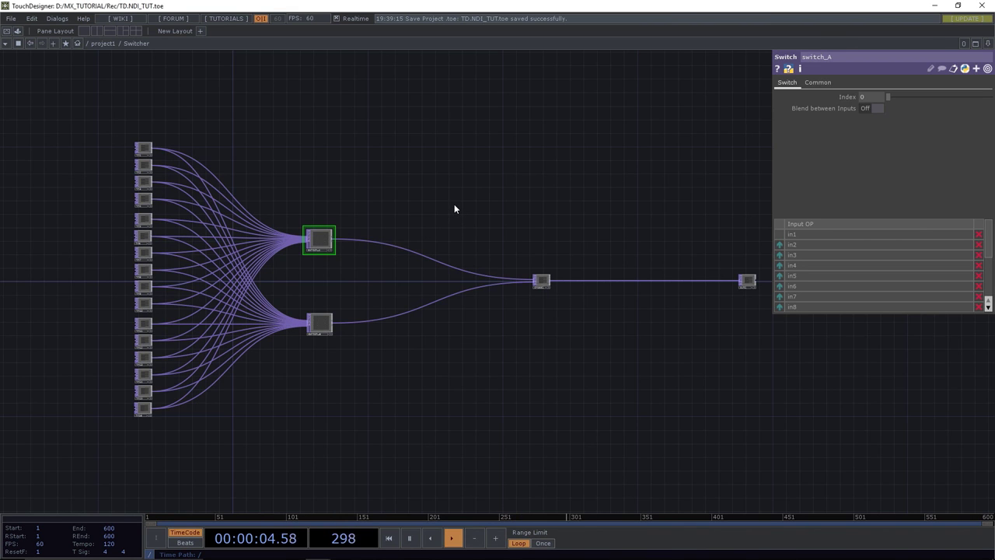
pyautogui.scroll(-6, 454, 203)
pyautogui.press('p')
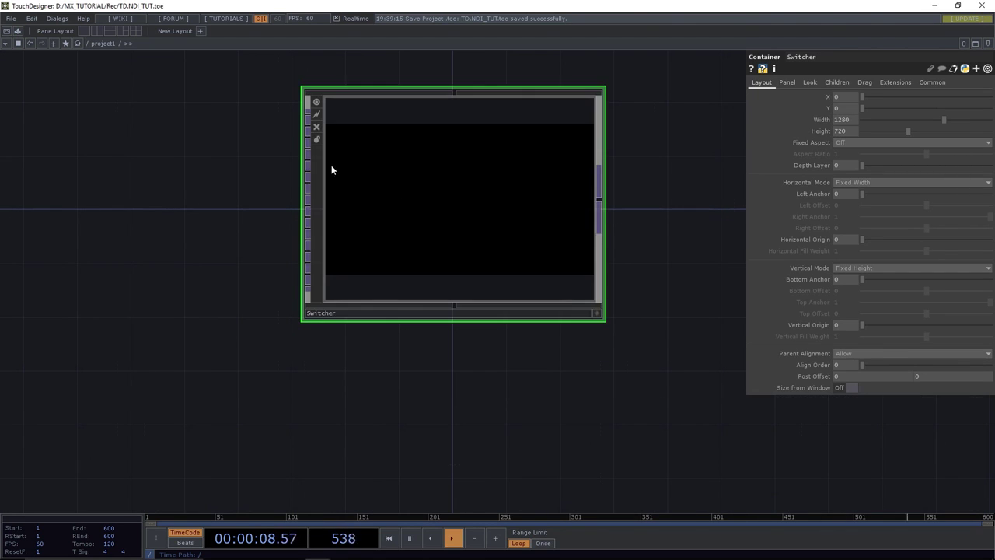
pyautogui.moveTo(255, 278); pyautogui.dragTo(227, 365)
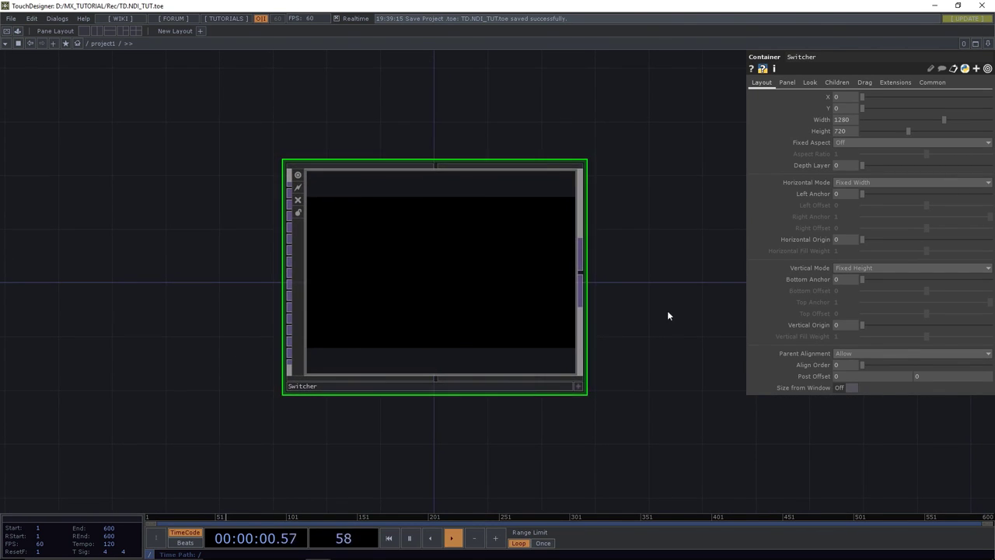
pyautogui.scroll(-3, 148, 252)
pyautogui.scroll(-2, 147, 253)
pyautogui.moveTo(164, 260); pyautogui.dragTo(238, 276)
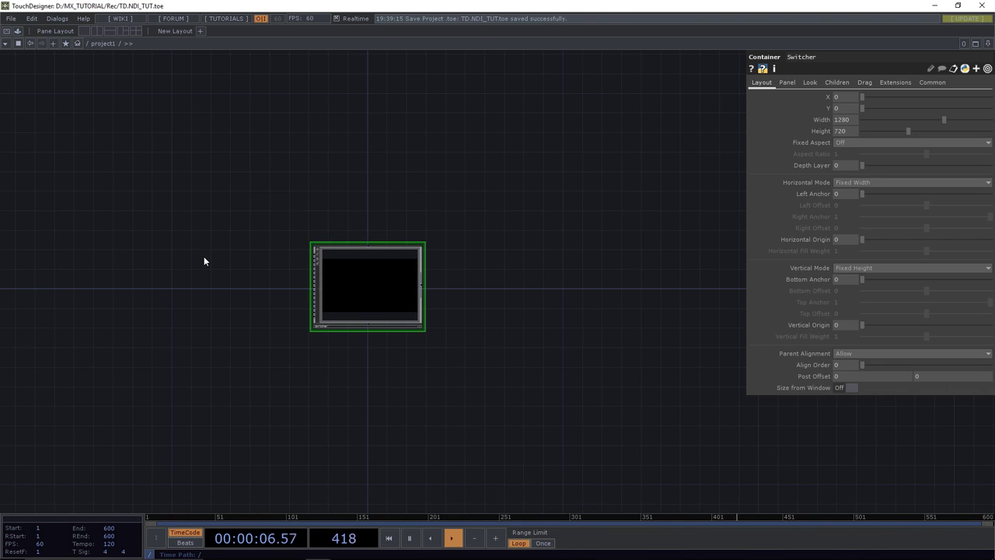
pyautogui.moveTo(465, 272); pyautogui.dragTo(491, 166)
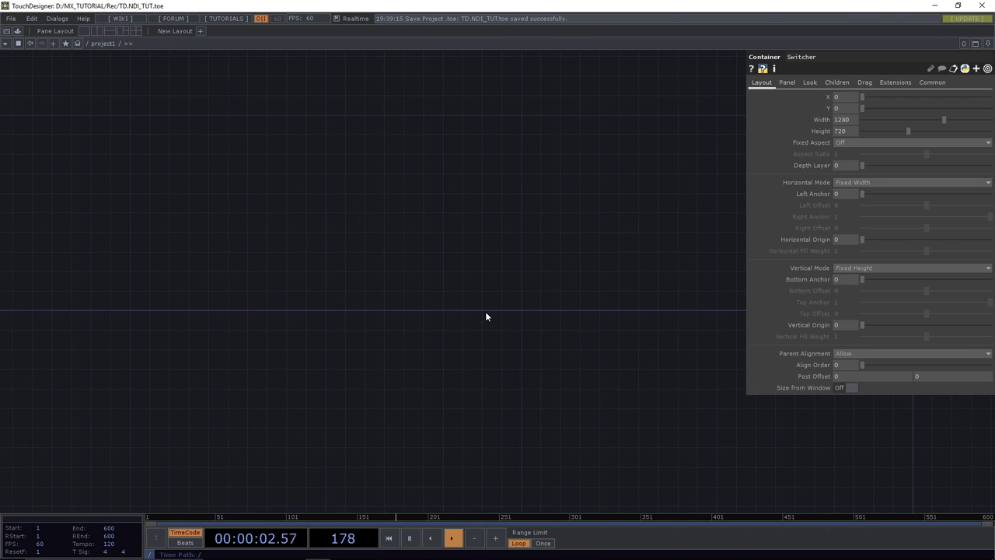
pyautogui.moveTo(518, 308); pyautogui.dragTo(365, 286)
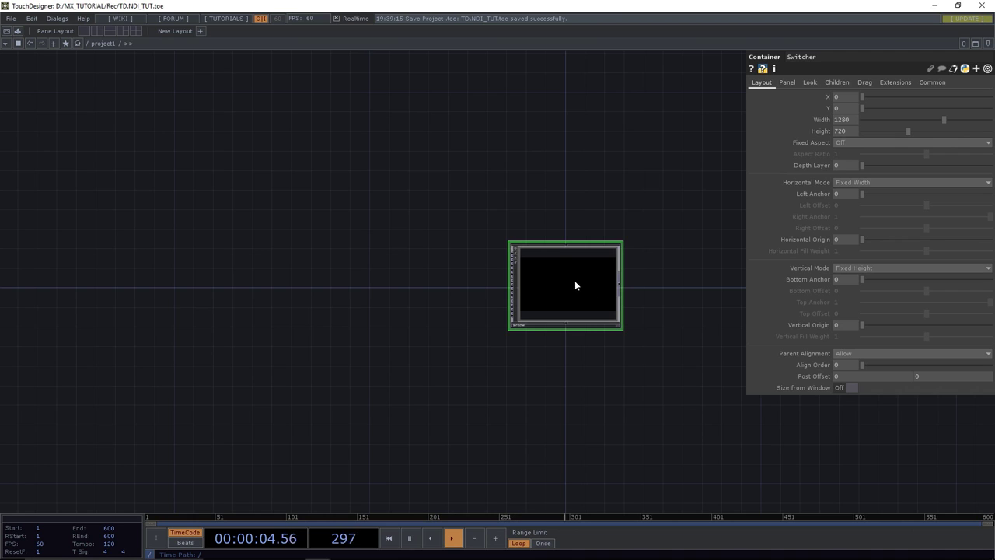
pyautogui.scroll(3, 575, 285)
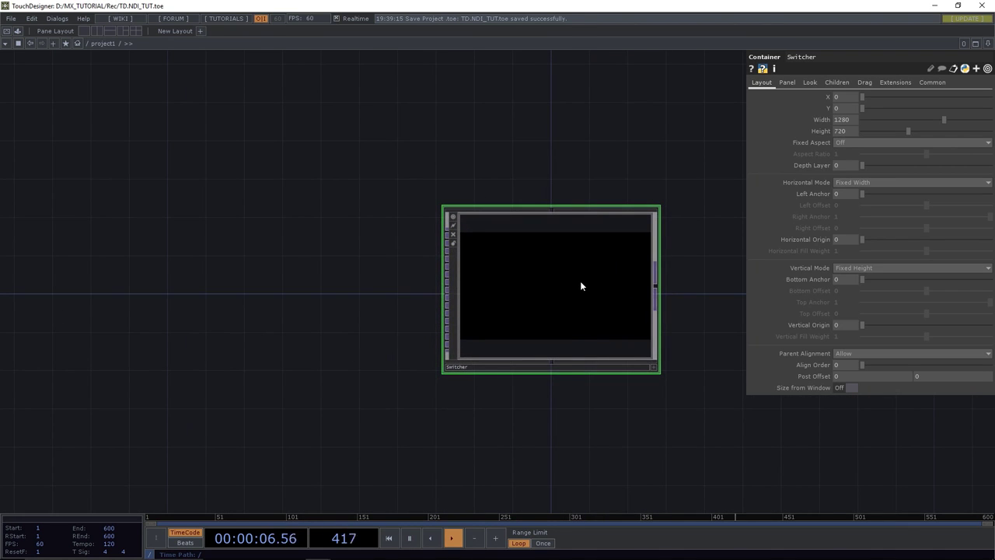
pyautogui.scroll(-5, 581, 286)
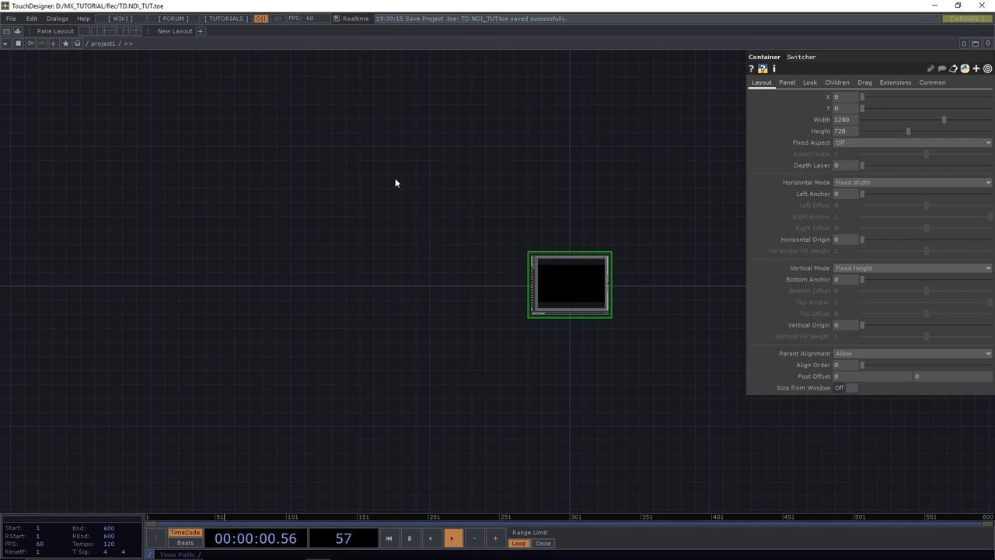
# Add a Container COMP in the free space to the left of the Switcher container and rename it source_0.
pyautogui.press('Tab')
pyautogui.click(227, 69)
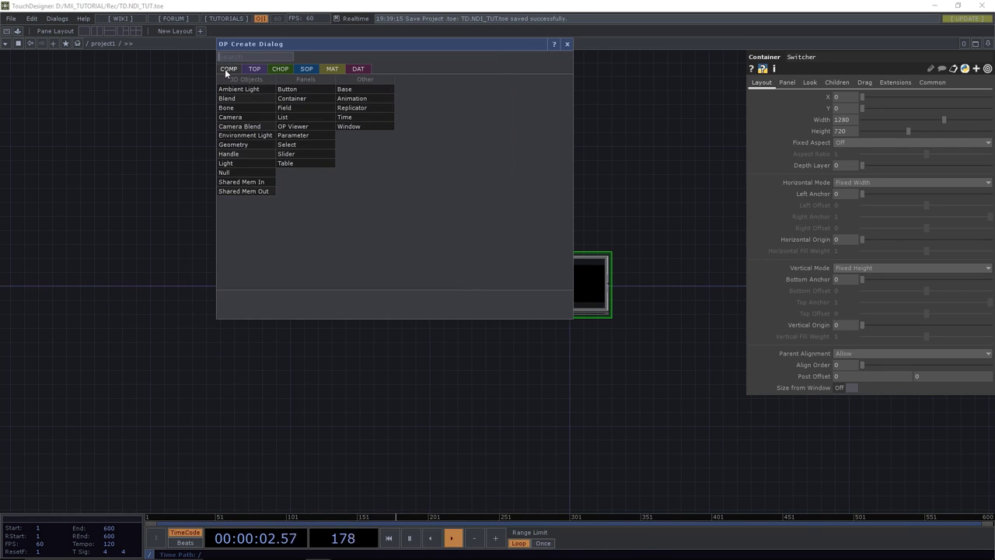
pyautogui.click(291, 102)
pyautogui.click(350, 225)
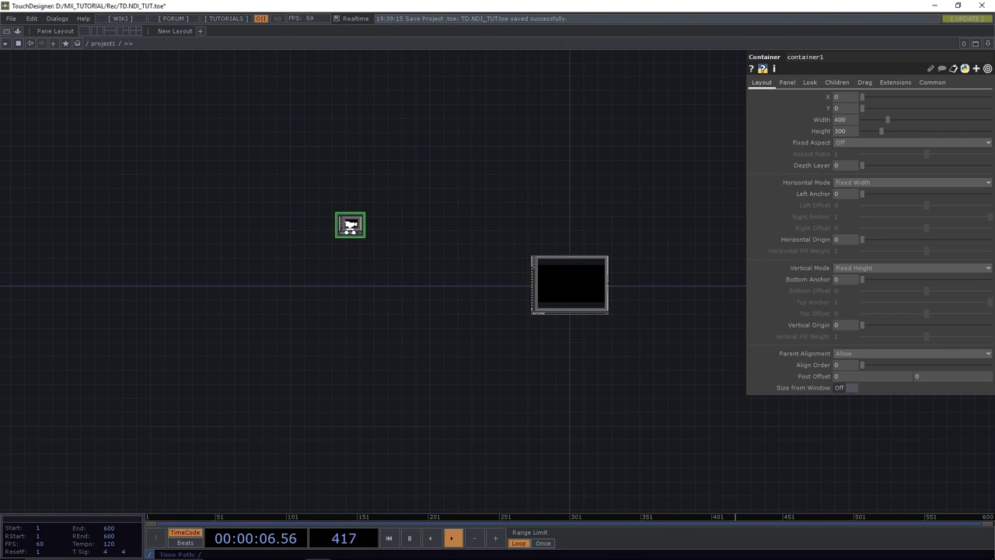
pyautogui.scroll(5, 349, 225)
pyautogui.doubleClick(352, 248)
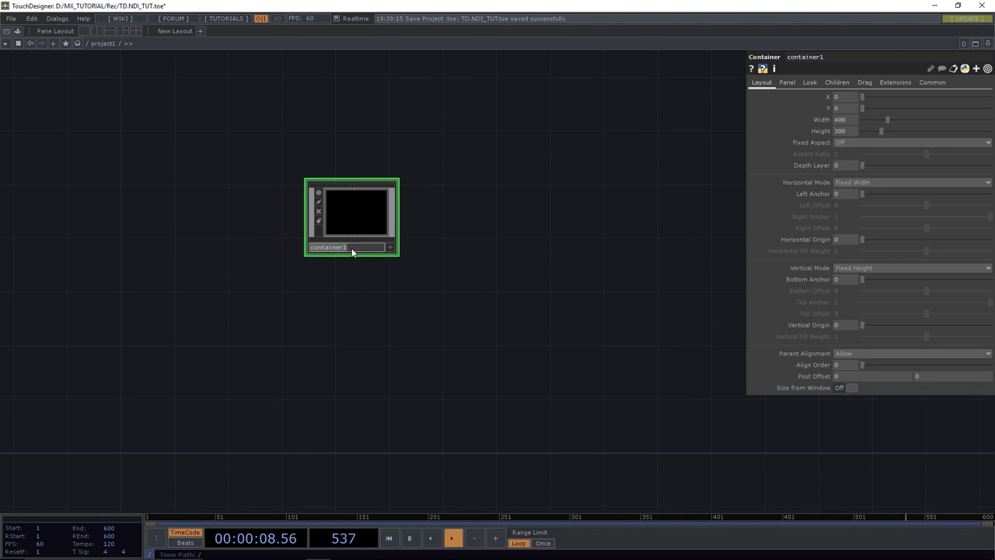
pyautogui.write('source_0')
pyautogui.press('Return')
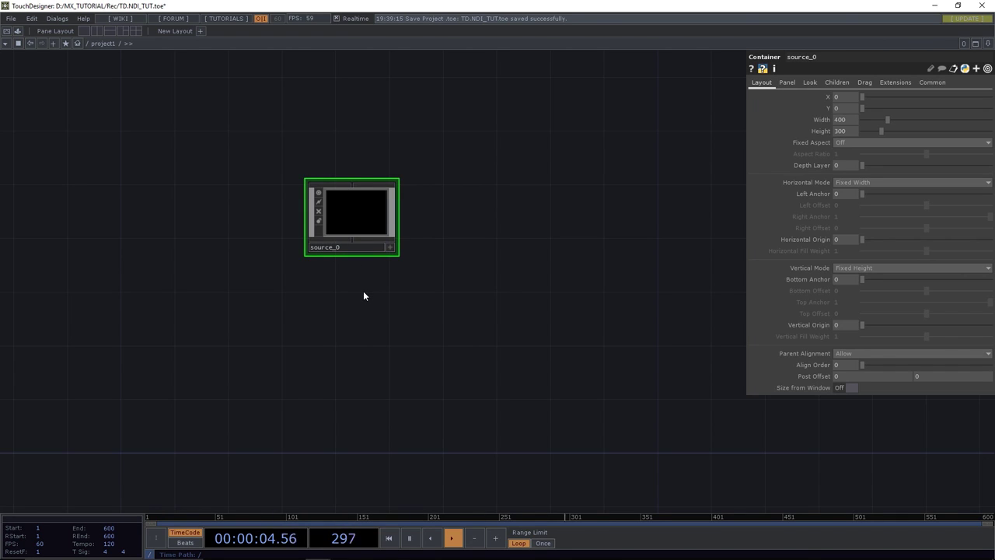
# Go inside the source_0 container and add a Text TOP to its empty network.
pyautogui.scroll(-4, 419, 291)
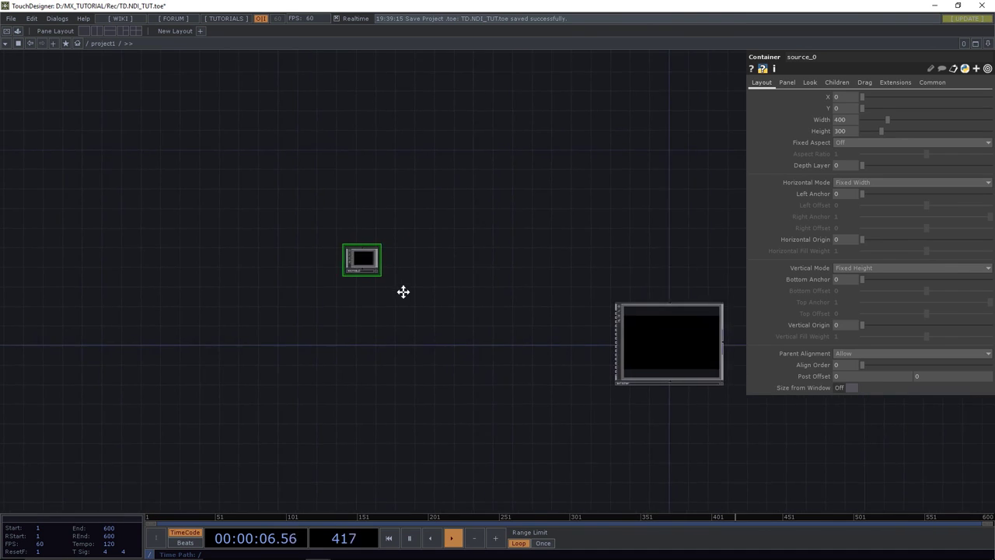
pyautogui.scroll(5, 304, 249)
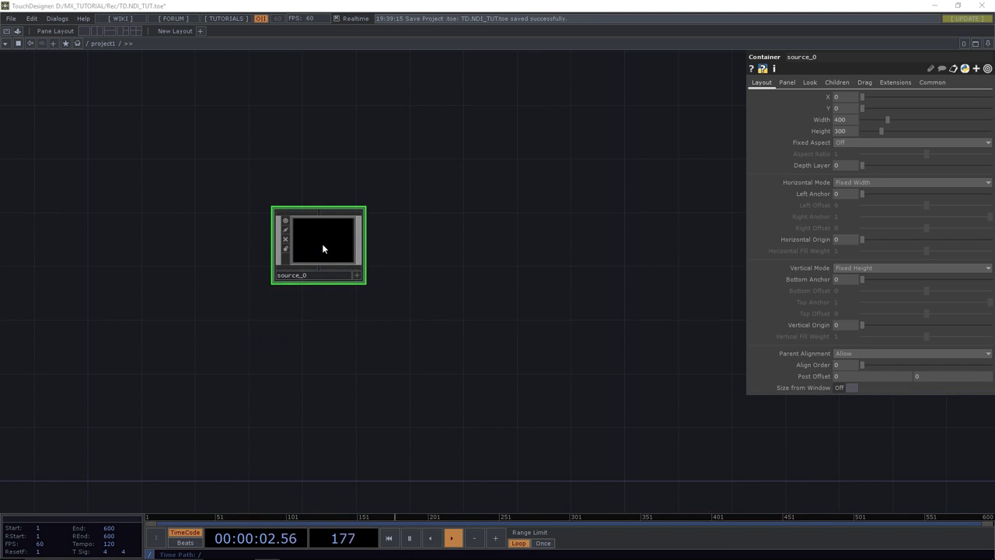
pyautogui.press('i')
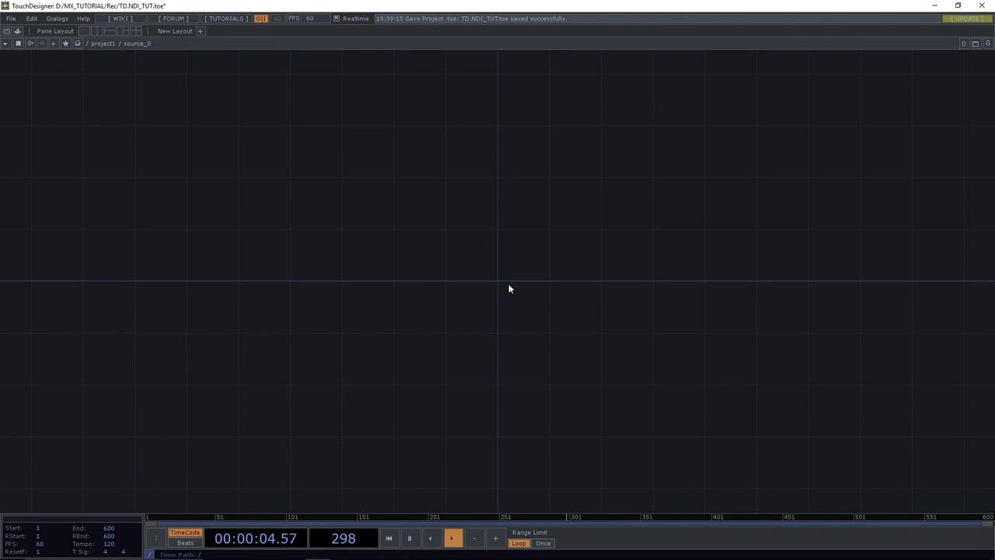
pyautogui.press('Tab')
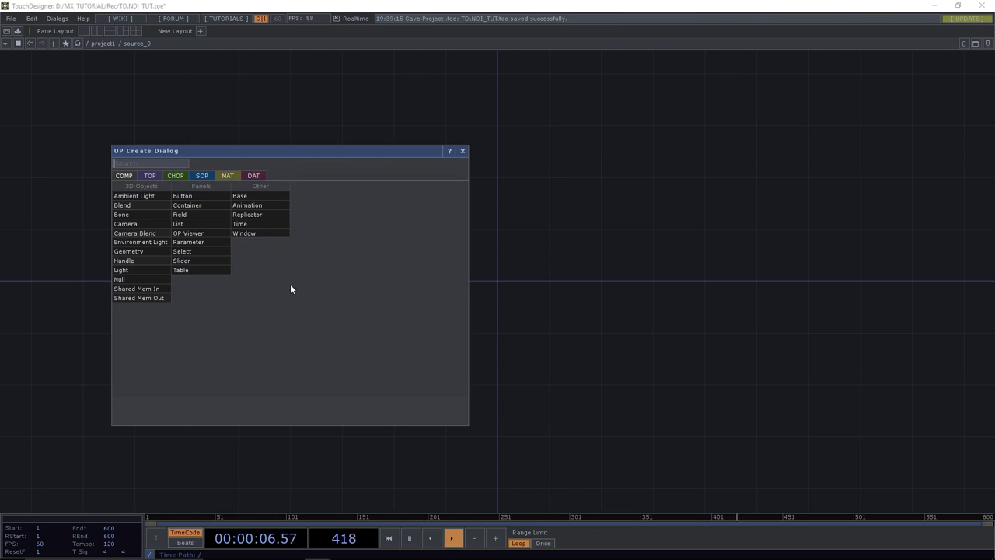
pyautogui.write('t')
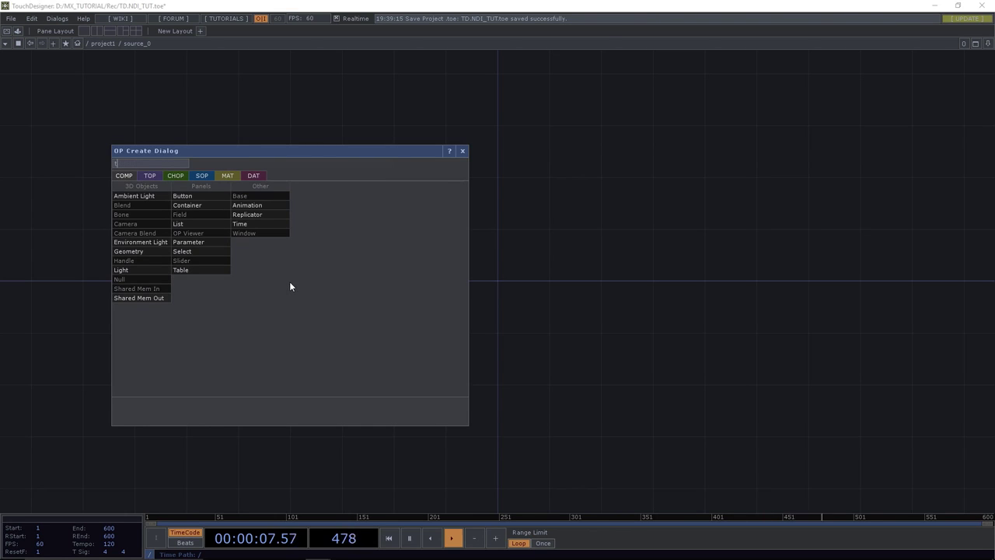
pyautogui.click(149, 176)
pyautogui.click(310, 363)
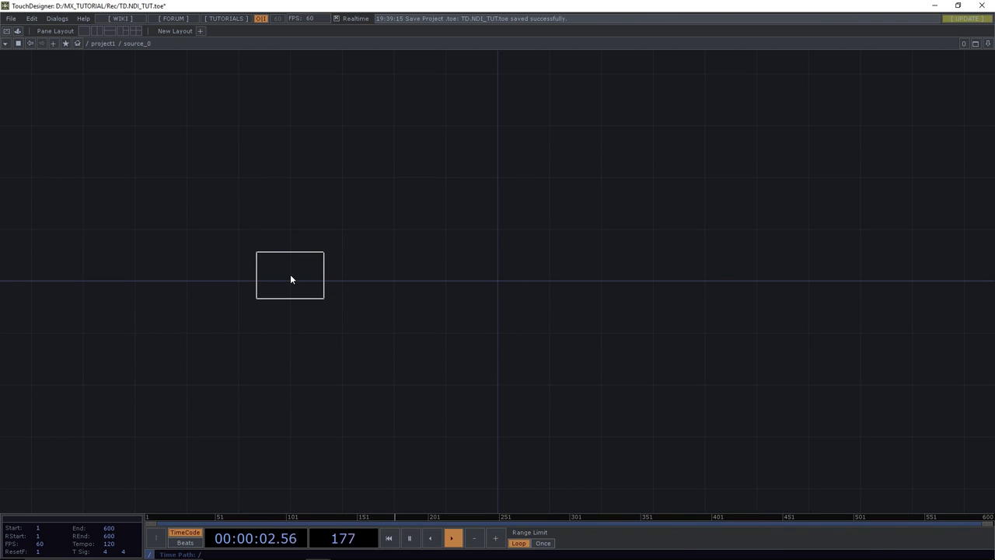
pyautogui.click(290, 273)
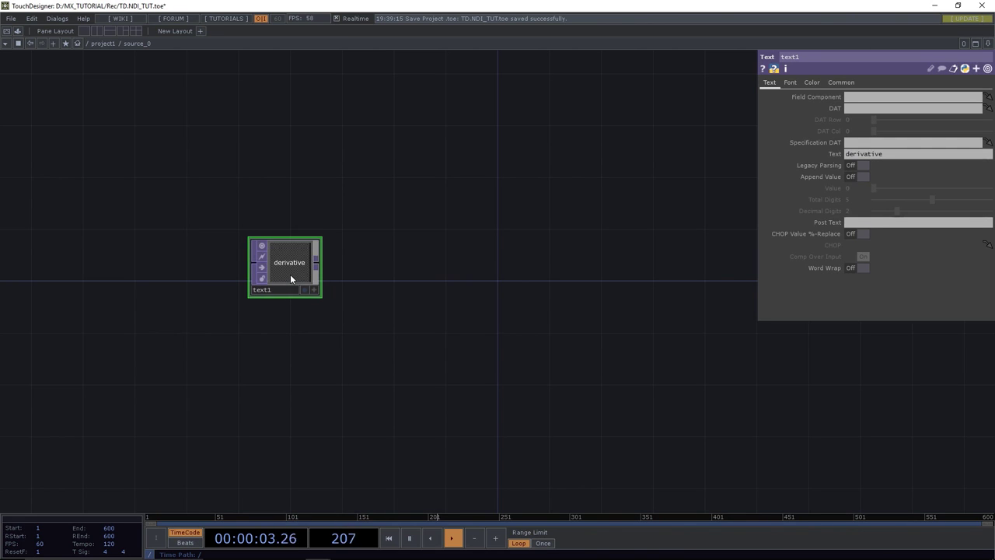
# Set the Text TOP's font to Arial, auto-size to Auto-Fit If Too Large and horizontal font size to 400.
pyautogui.click(788, 82)
pyautogui.click(845, 95)
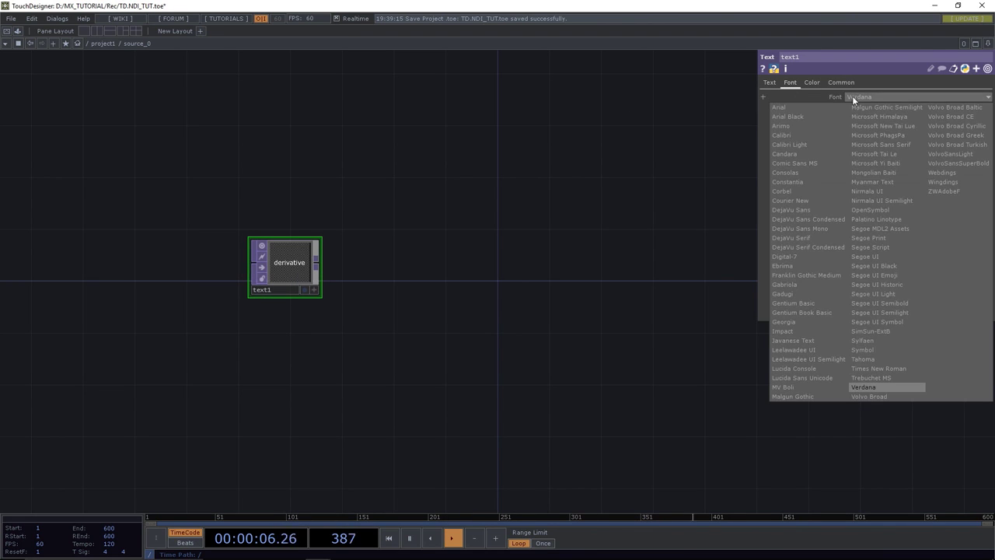
pyautogui.click(806, 107)
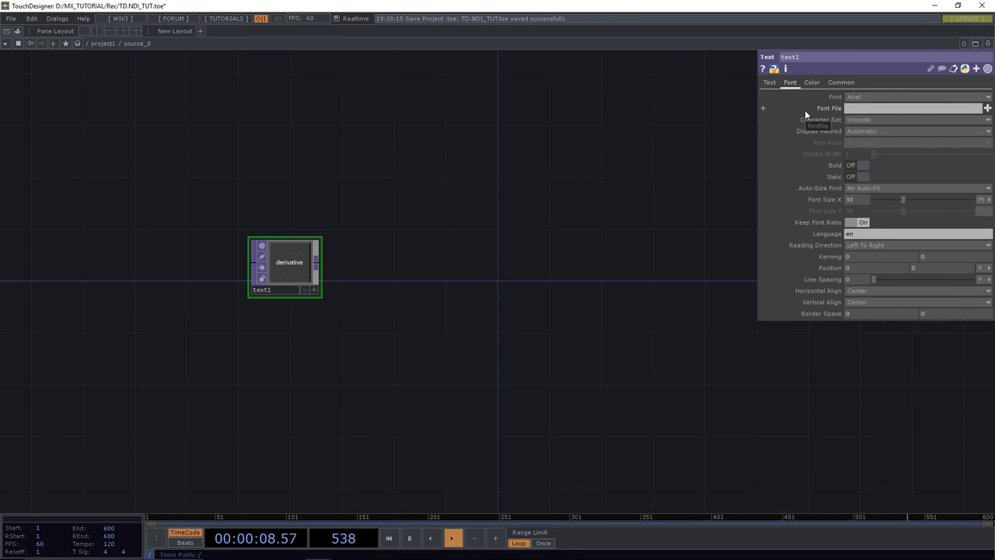
pyautogui.click(874, 187)
pyautogui.click(872, 216)
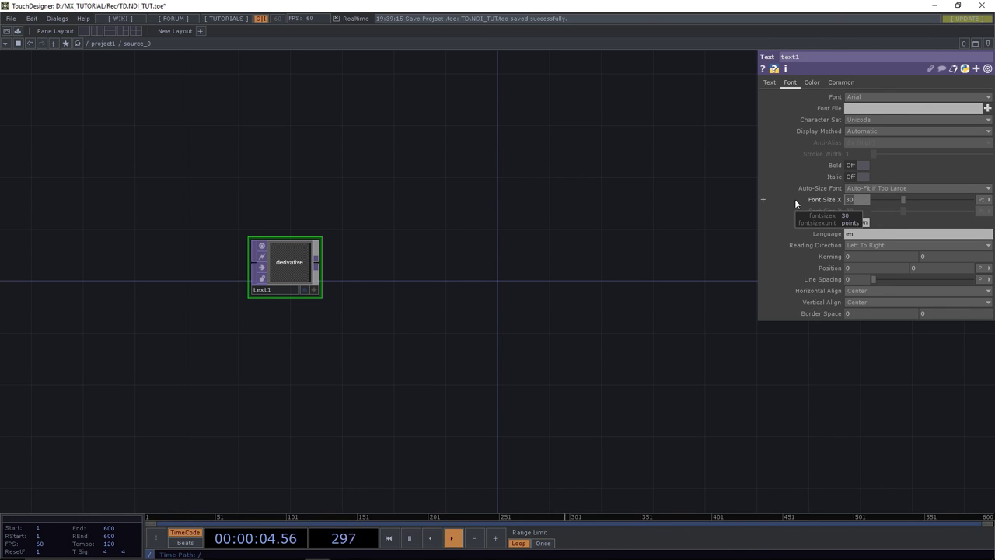
pyautogui.write('400')
pyautogui.press('Return')
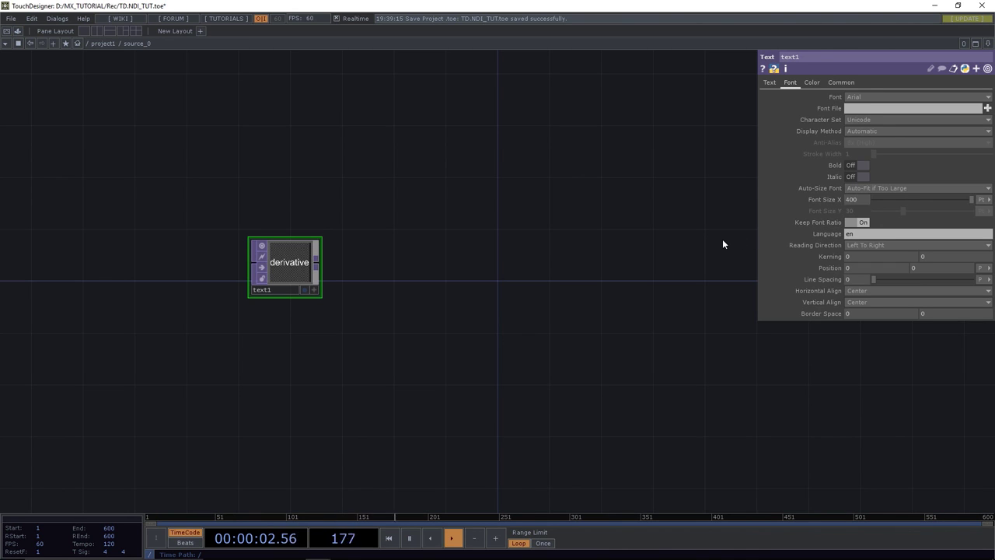
# Drive the Text TOP's text with the expression me.parent().digits.
pyautogui.click(769, 83)
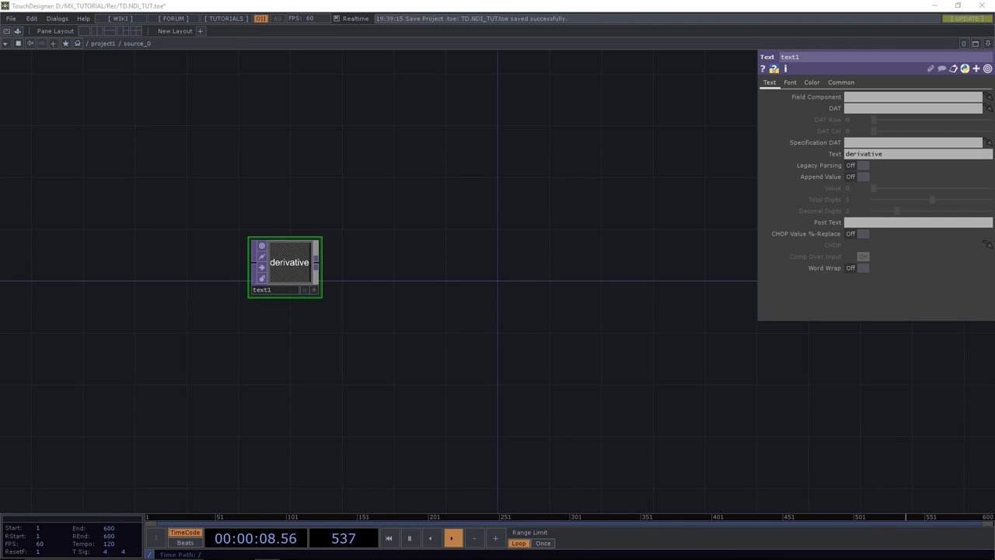
pyautogui.click(870, 153)
pyautogui.write('me.parent().digits')
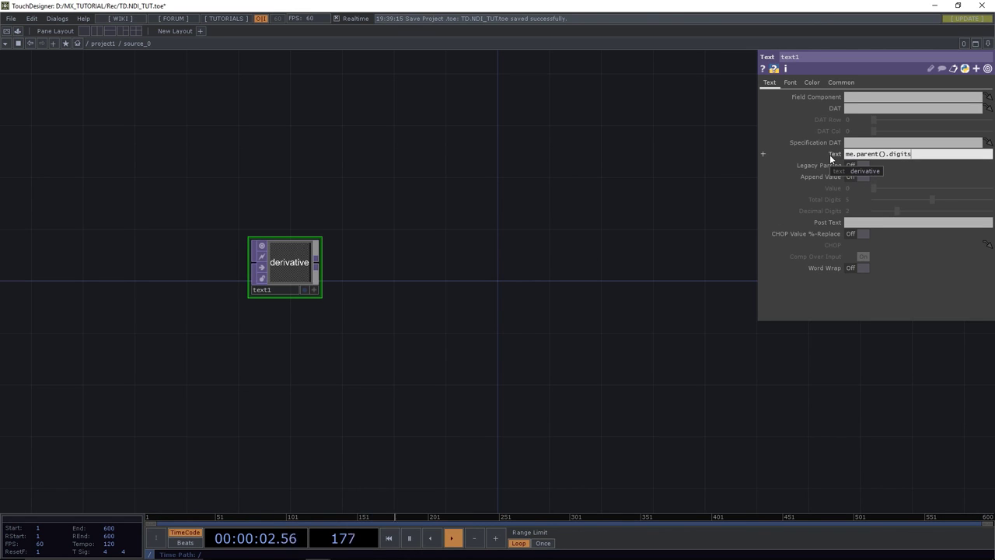
pyautogui.press('Return')
pyautogui.click(830, 154)
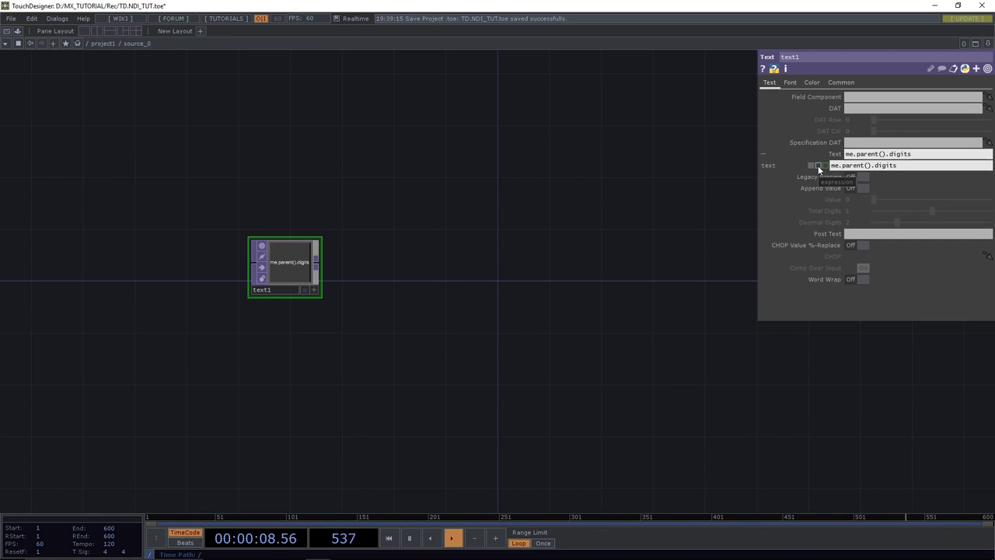
pyautogui.scroll(5, 287, 269)
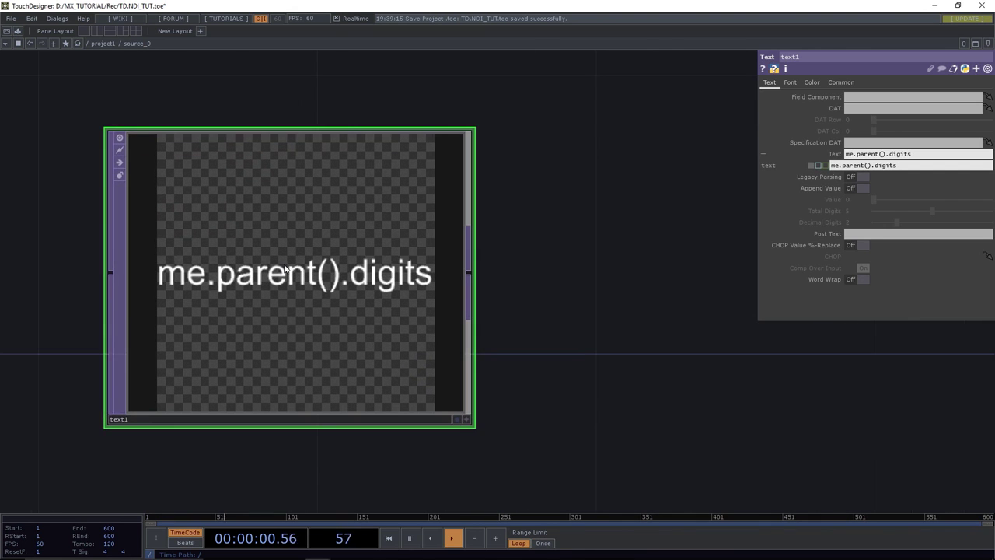
pyautogui.click(818, 166)
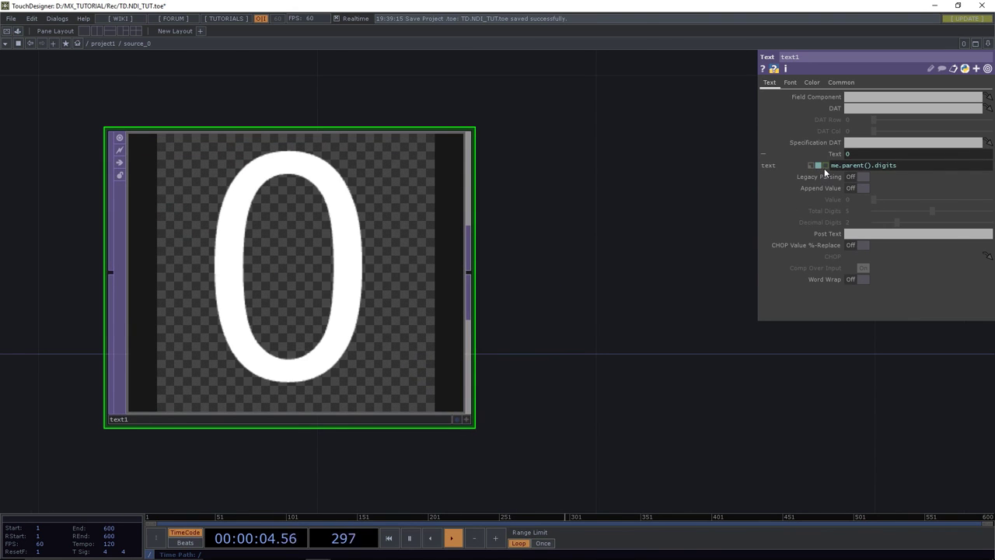
# Set the Text TOP's resolution to 1280 by 720.
pyautogui.scroll(-3, 610, 215)
pyautogui.moveTo(626, 211); pyautogui.dragTo(569, 283)
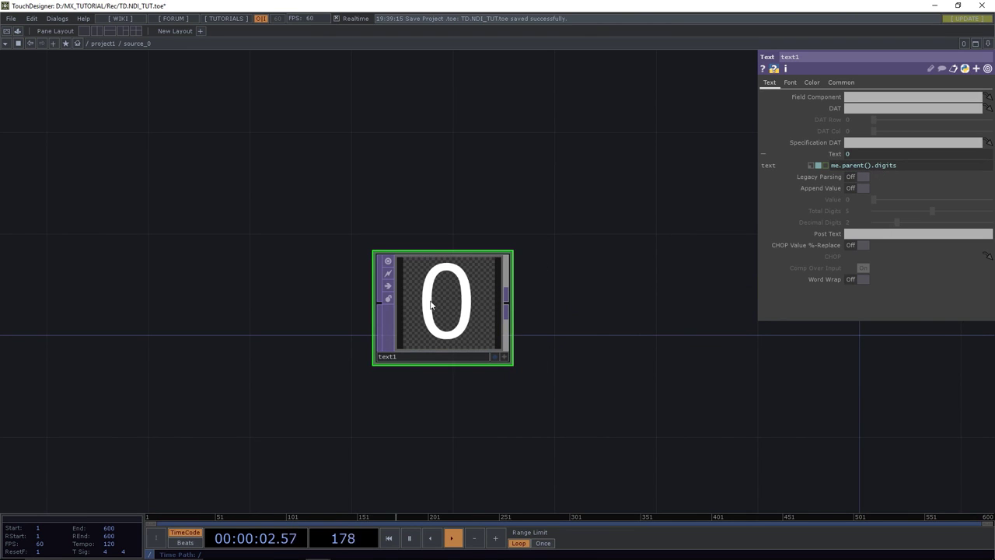
pyautogui.scroll(3, 431, 304)
pyautogui.scroll(-1, 429, 301)
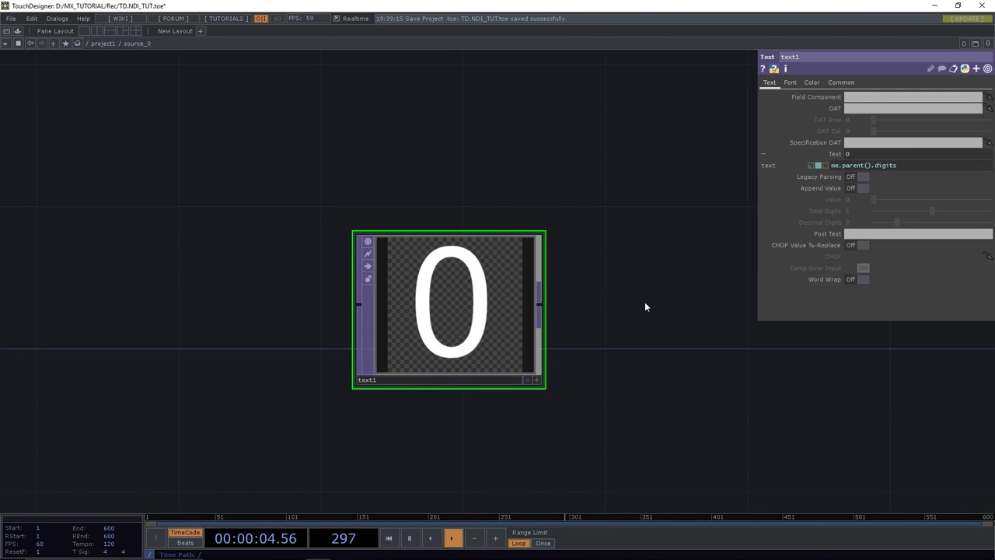
pyautogui.moveTo(644, 307); pyautogui.dragTo(487, 281)
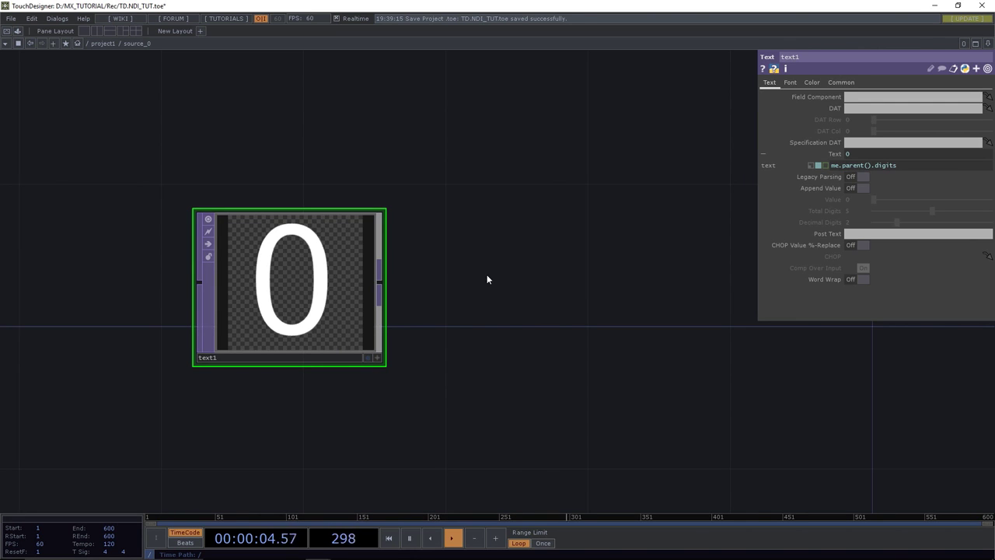
pyautogui.moveTo(499, 265); pyautogui.dragTo(465, 299)
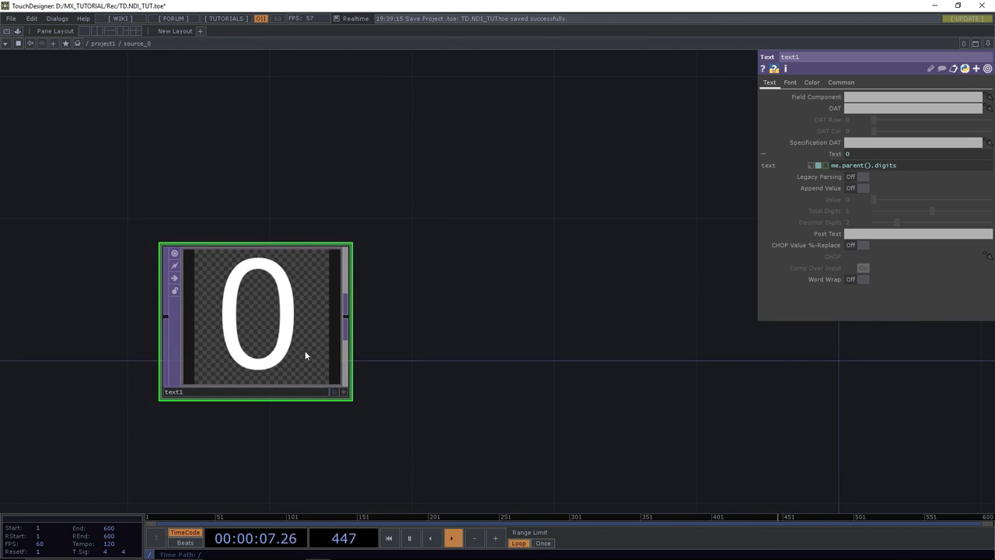
pyautogui.click(832, 83)
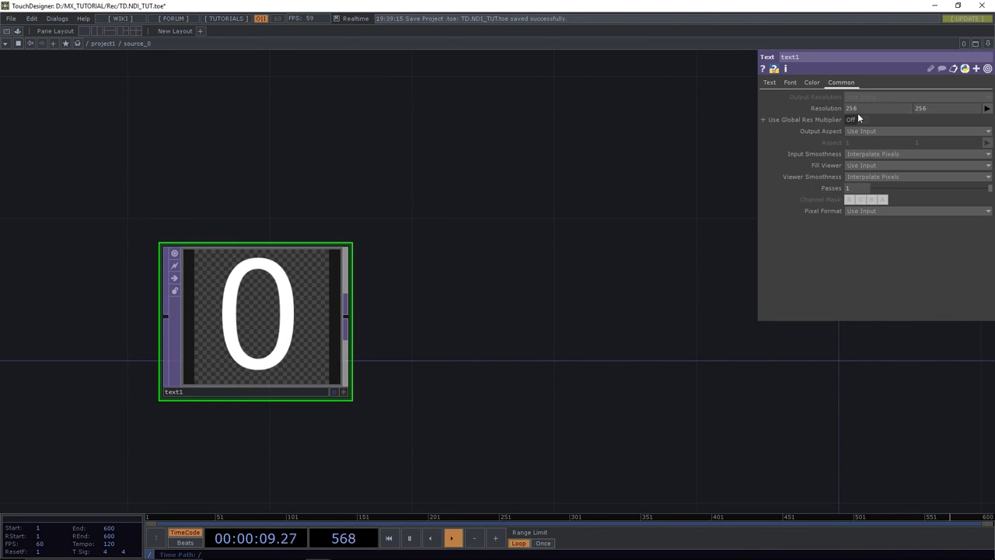
pyautogui.click(987, 109)
pyautogui.click(973, 158)
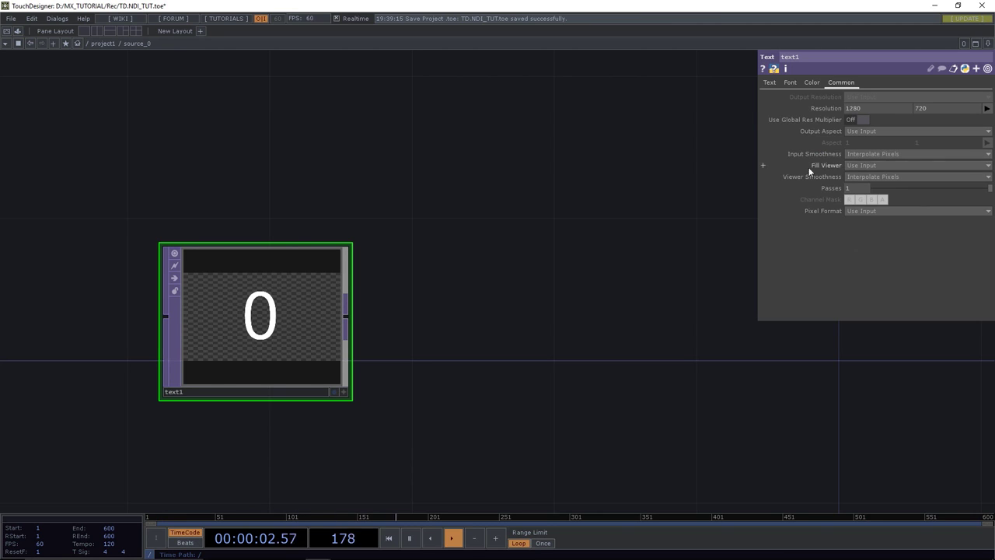
# Shift the Text TOP node slightly down and left, and change its font color to orange.
pyautogui.click(789, 84)
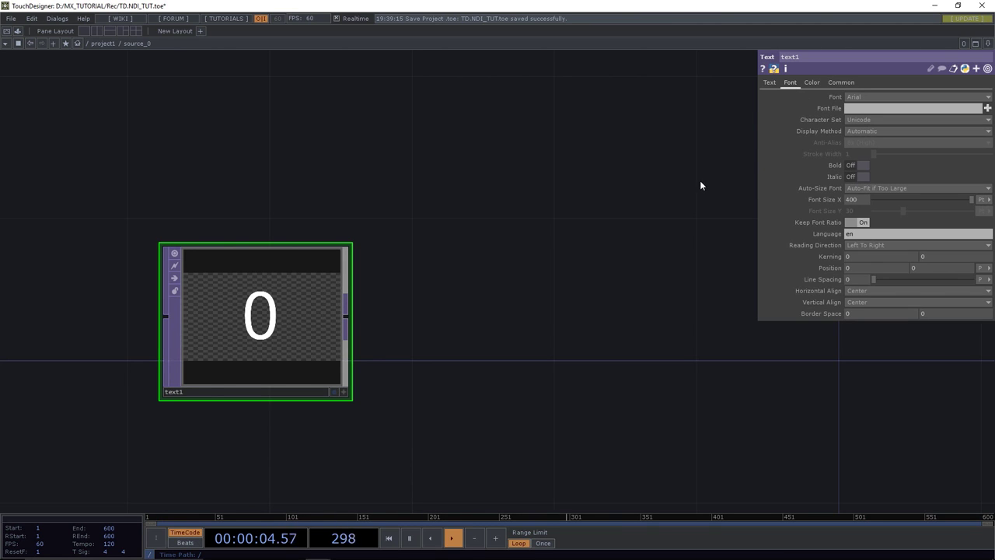
pyautogui.moveTo(581, 218); pyautogui.dragTo(590, 205)
pyautogui.click(812, 83)
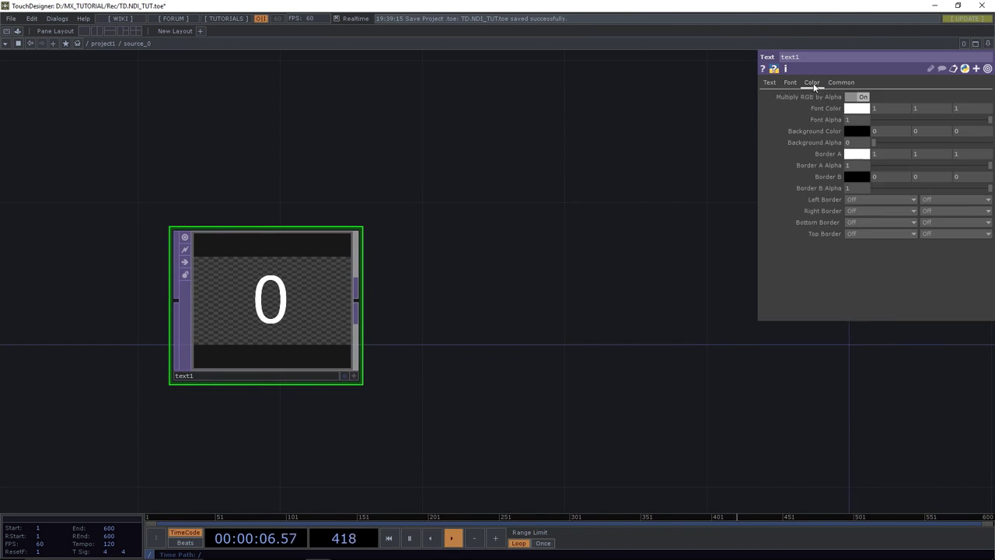
pyautogui.moveTo(265, 366); pyautogui.dragTo(230, 399)
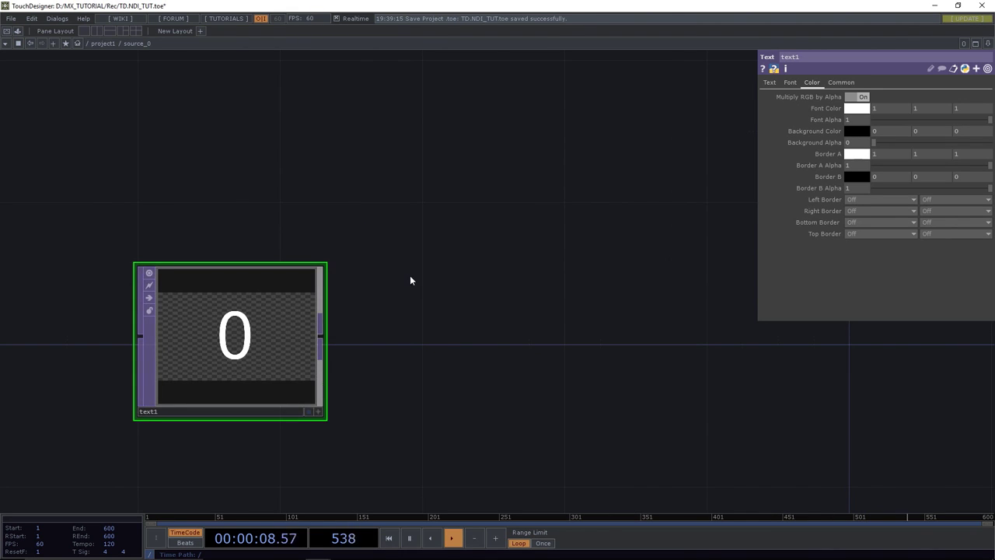
pyautogui.moveTo(410, 277); pyautogui.dragTo(440, 254)
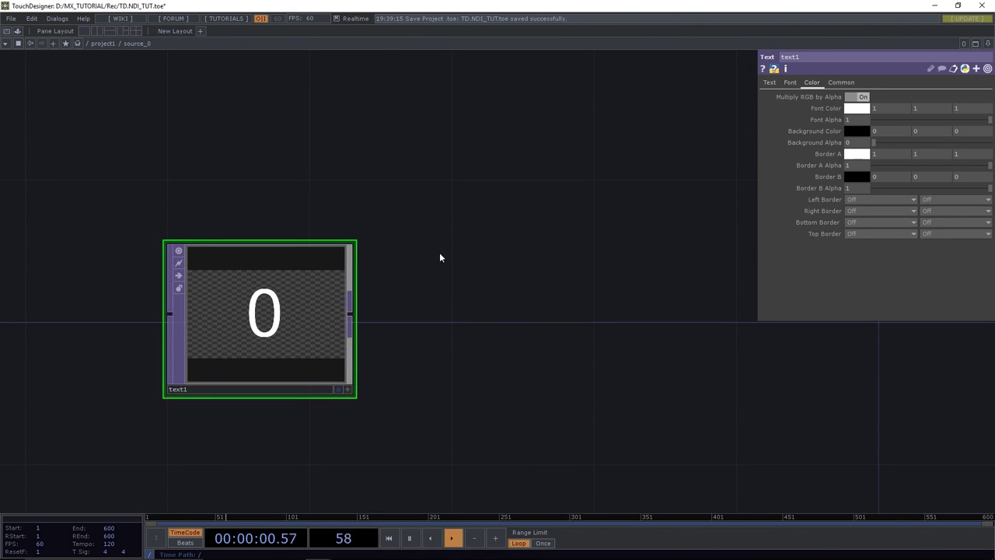
pyautogui.click(853, 108)
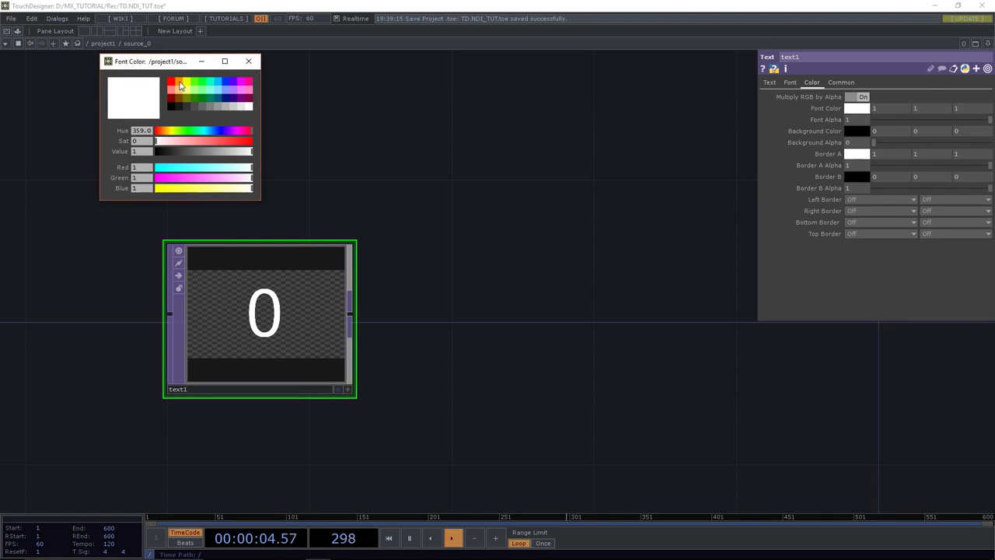
pyautogui.click(179, 81)
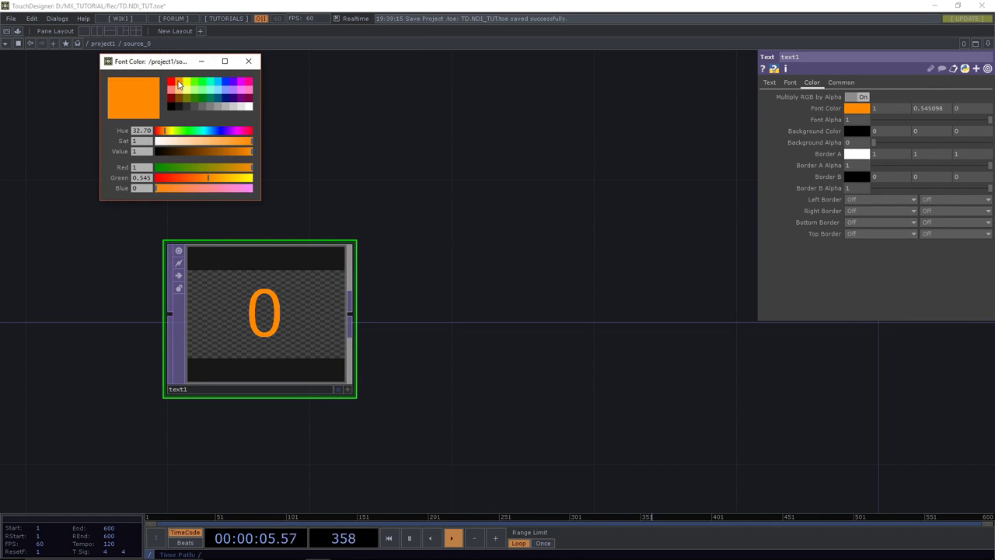
pyautogui.click(248, 61)
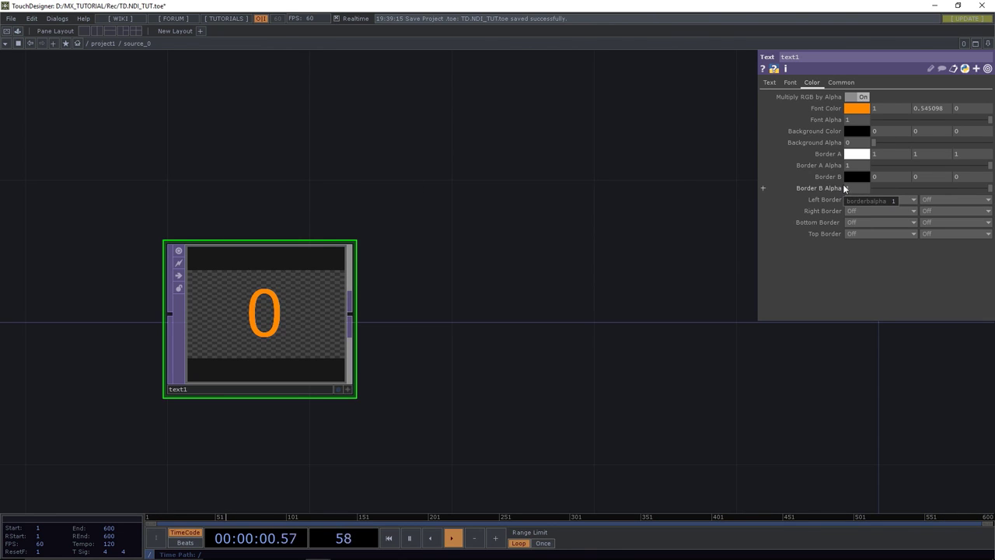
# Set the Text TOP's background alpha to 1 and drive its background red with the expression me.parent().digits/32.
pyautogui.click(789, 132)
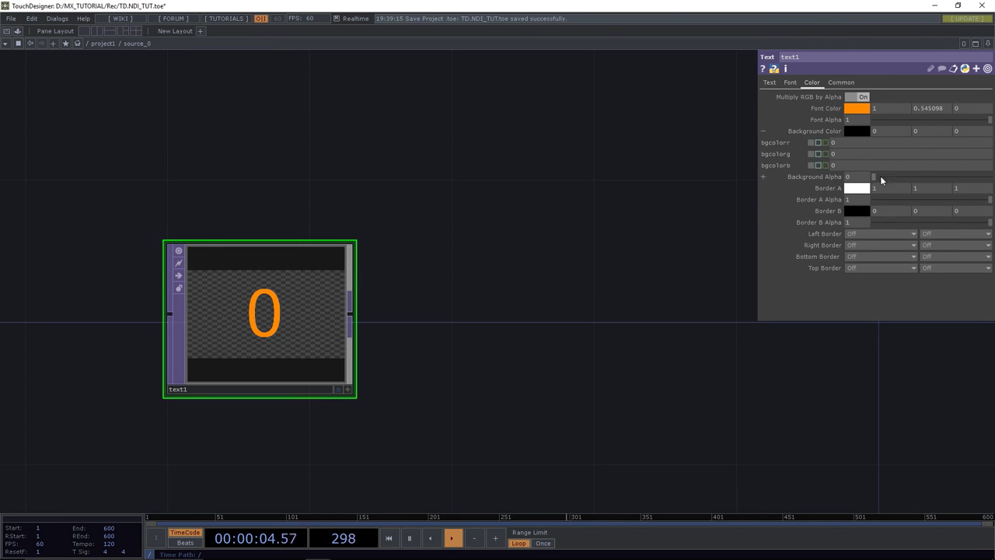
pyautogui.moveTo(880, 180); pyautogui.dragTo(991, 190)
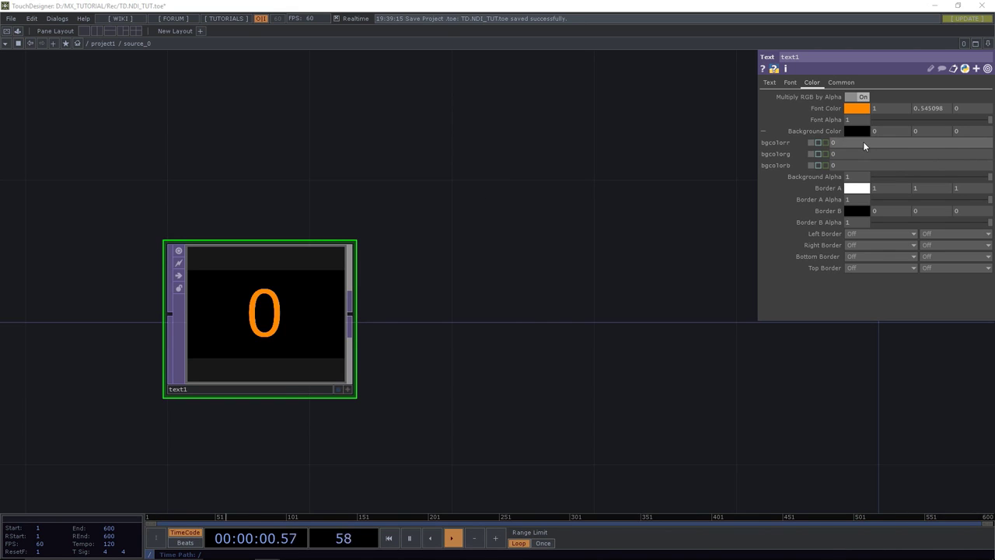
pyautogui.click(818, 144)
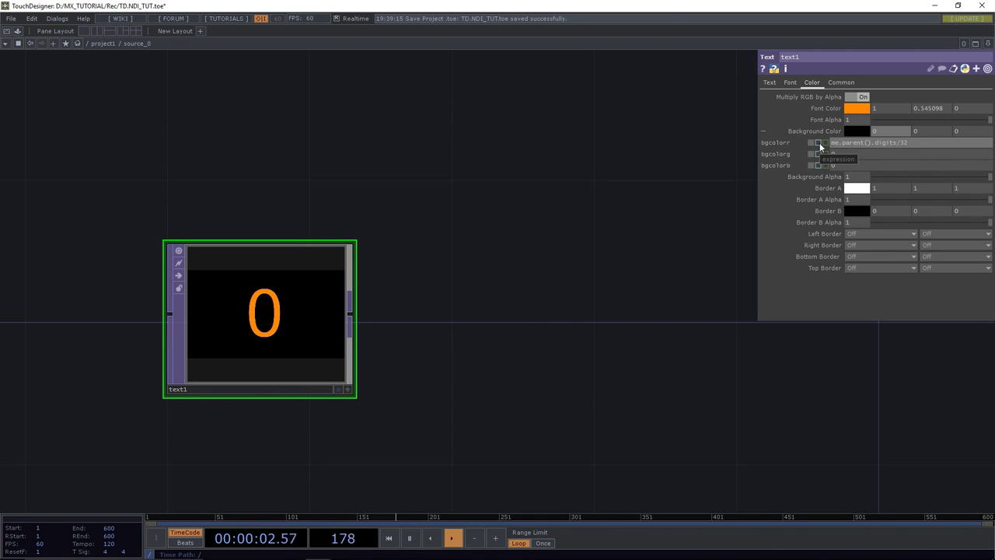
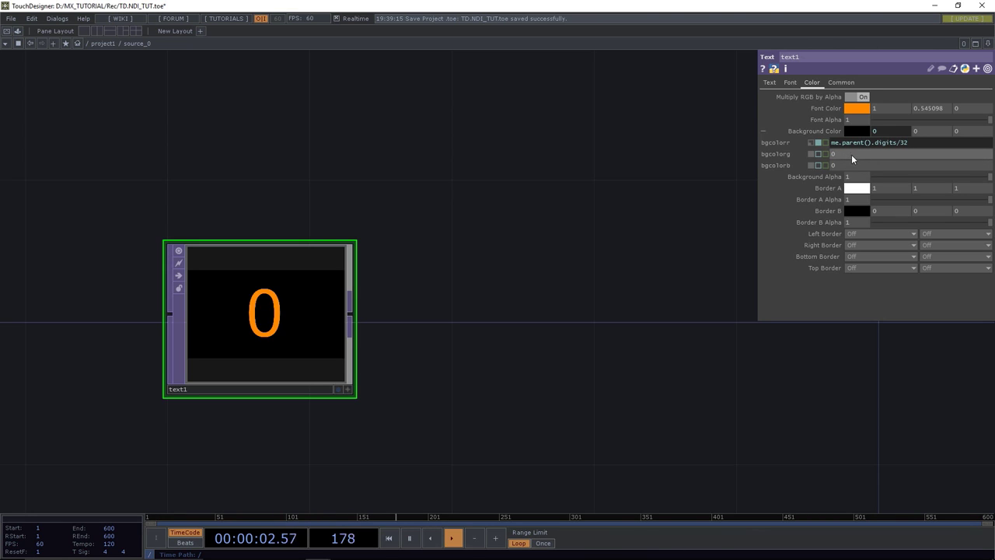
# Drive the Text TOP's background green and blue with the expression me.par.bgcolorr.
pyautogui.click(905, 143)
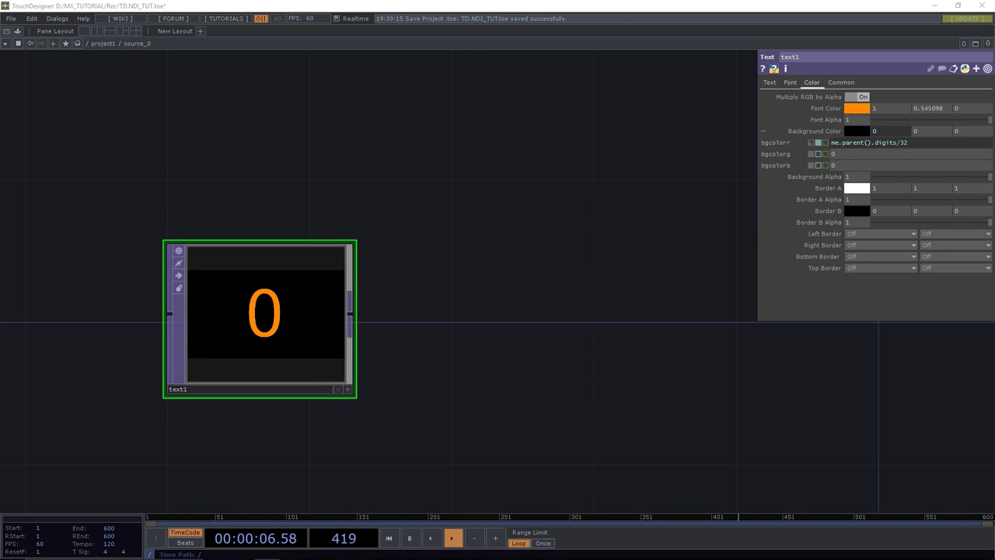
pyautogui.click(846, 154)
pyautogui.write('me.par.bgcolorr')
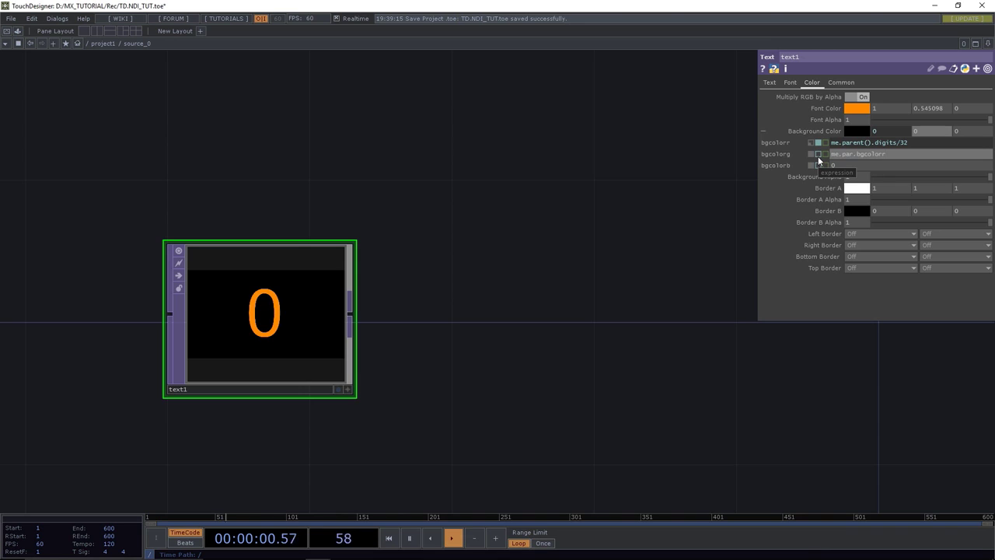
pyautogui.click(916, 153)
pyautogui.hotkey('ctrl', 'c')
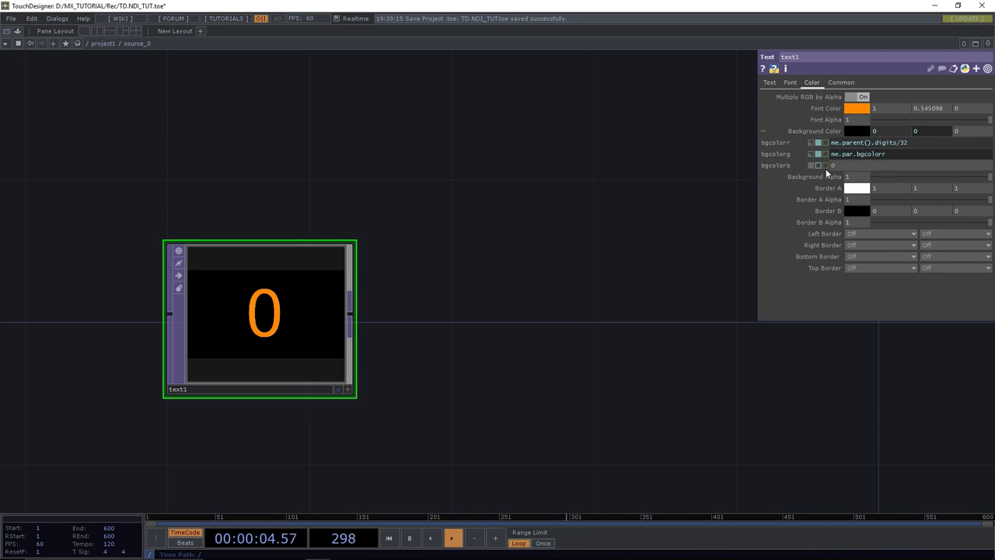
pyautogui.click(841, 166)
pyautogui.hotkey('ctrl', 'v')
pyautogui.press('Return')
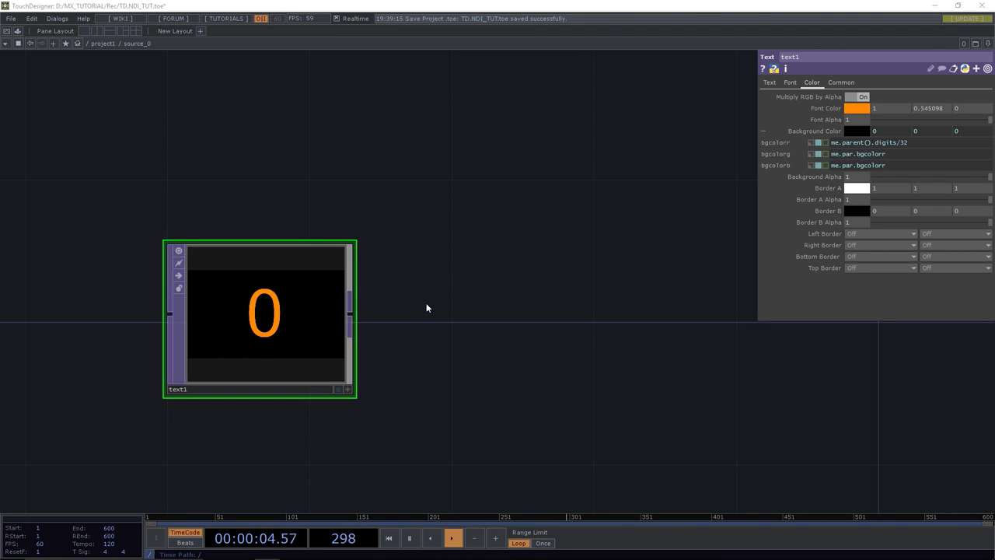
# Add an In TOP fed by the Text TOP's output, placed up and to the right of it.
pyautogui.scroll(-5, 547, 259)
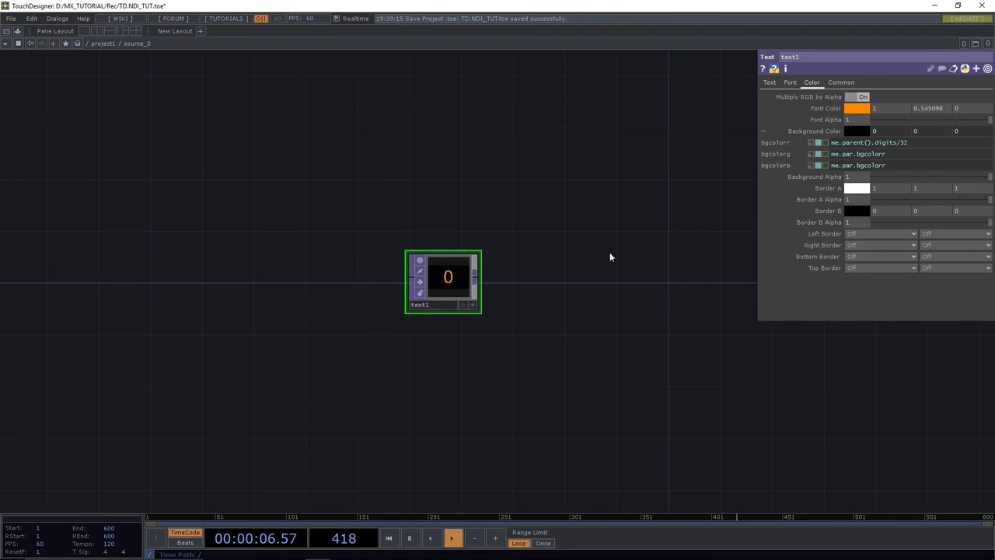
pyautogui.moveTo(611, 256); pyautogui.dragTo(368, 283)
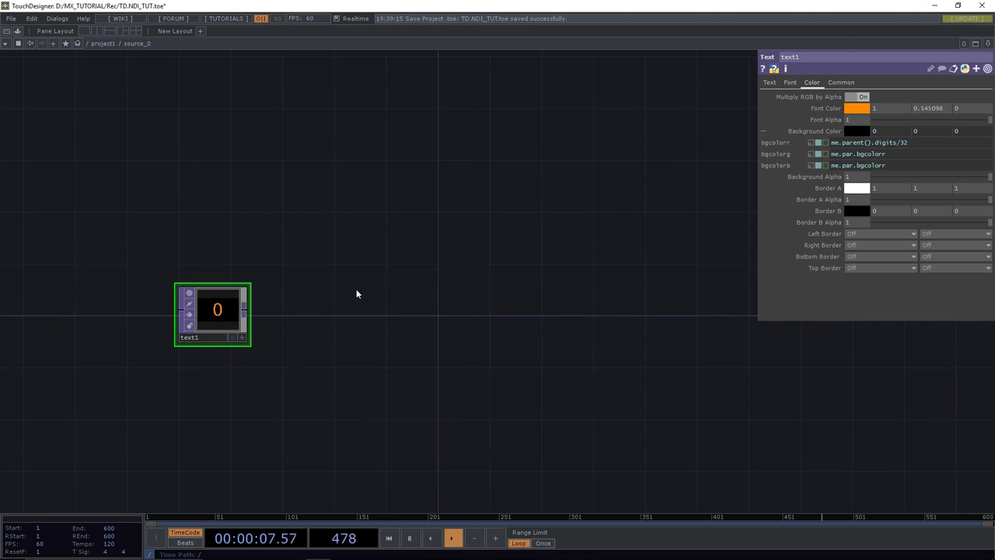
pyautogui.click(245, 312)
pyautogui.click(388, 244)
pyautogui.write('in')
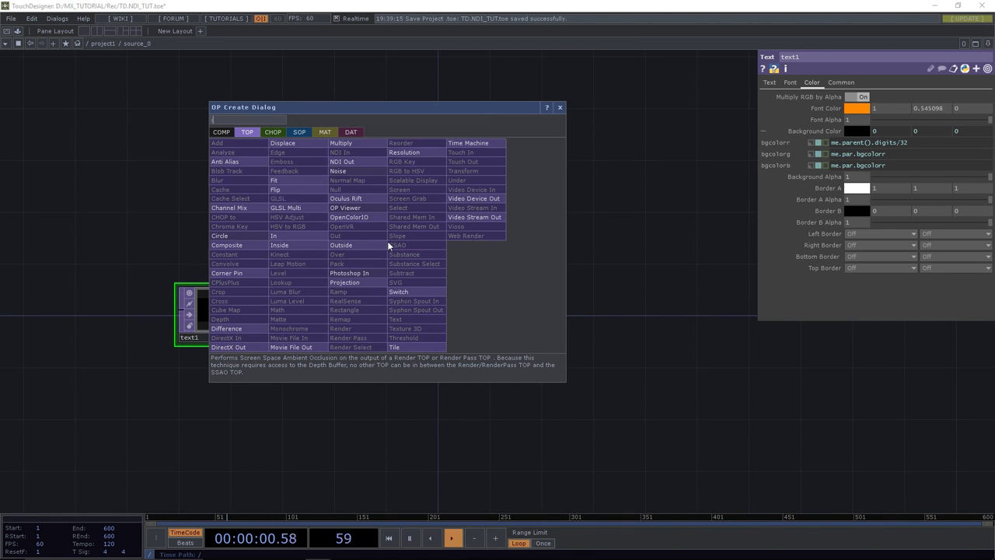
pyautogui.click(307, 235)
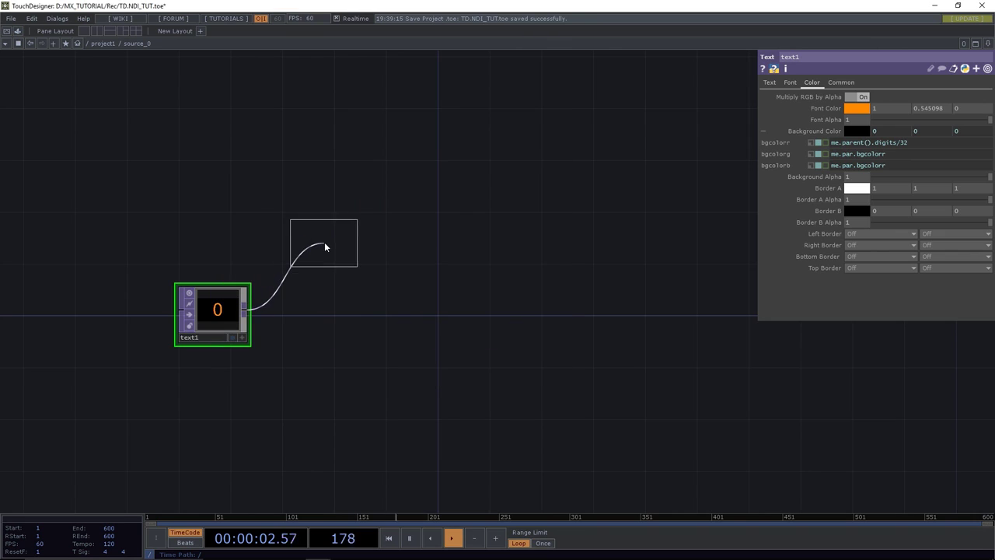
pyautogui.click(328, 240)
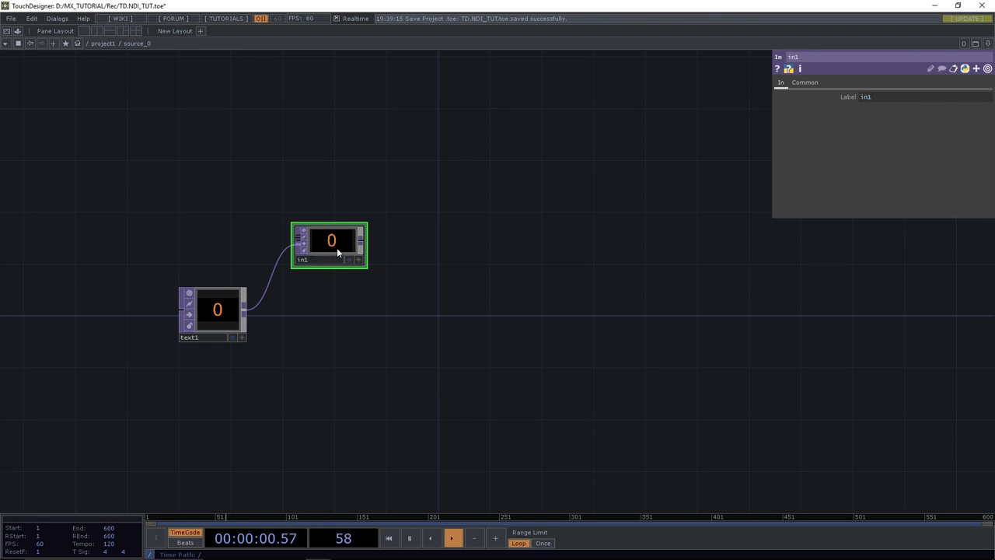
# Add a Fit TOP after the In TOP, connected to its output.
pyautogui.click(359, 245)
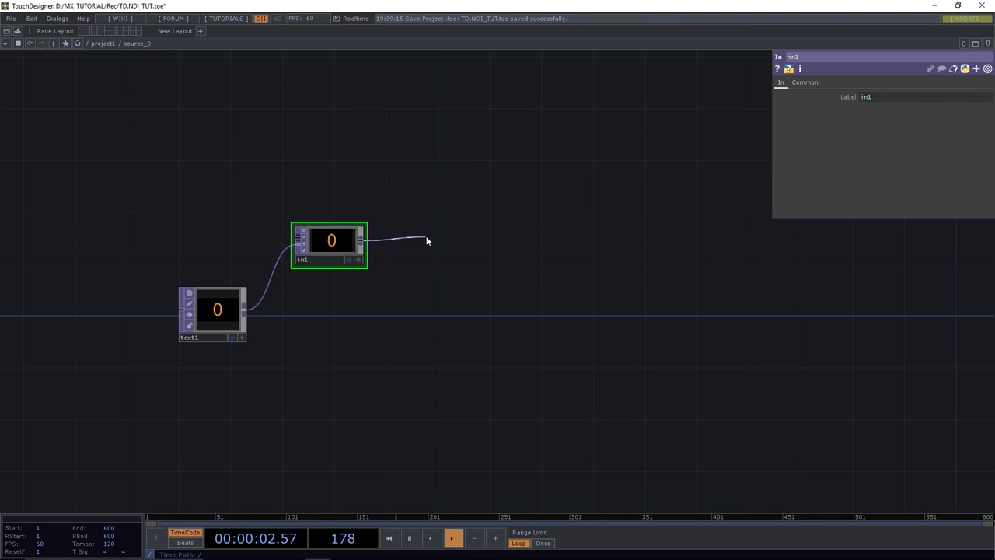
pyautogui.click(426, 236)
pyautogui.write('fit')
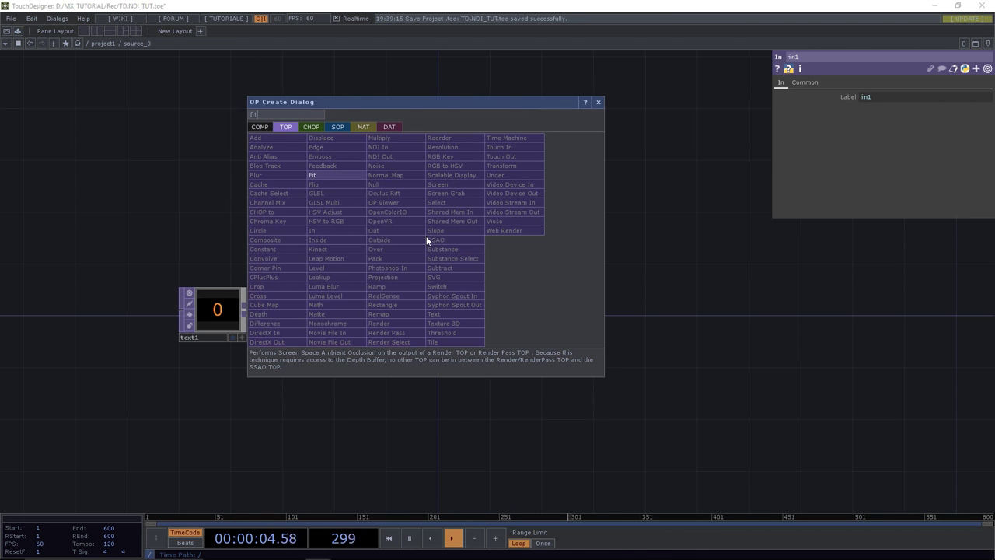
pyautogui.click(332, 175)
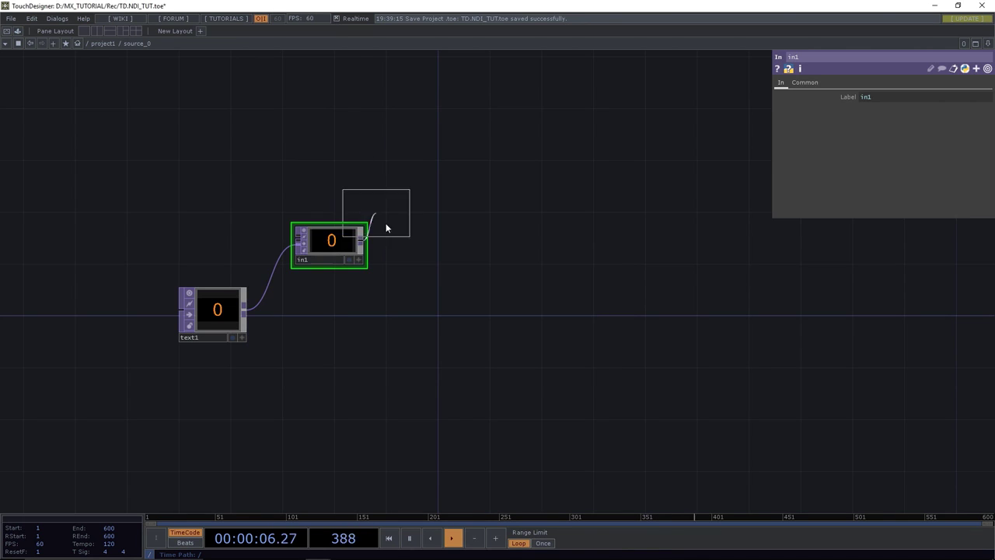
pyautogui.click(433, 247)
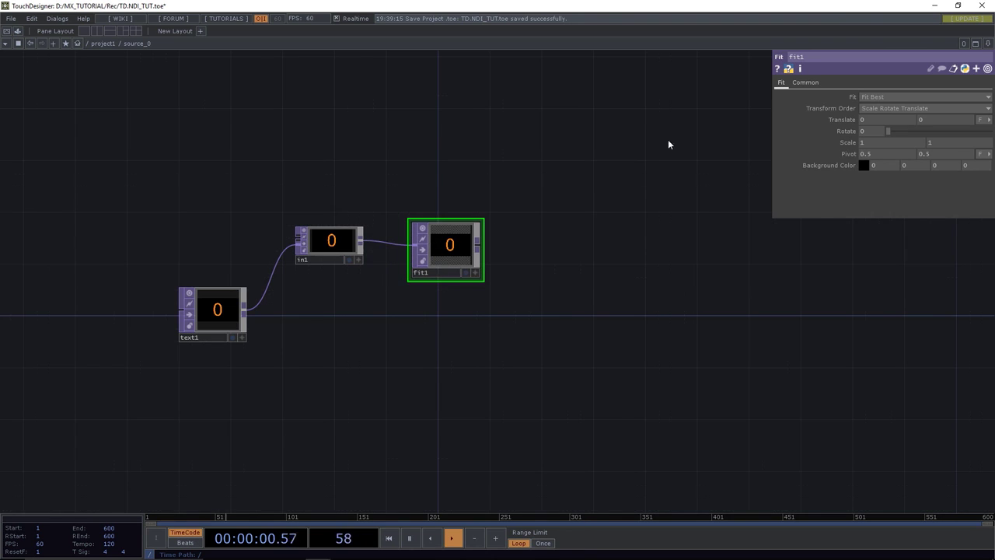
# Set the Fit TOP's fit mode to Fit Vertical and its resolution to 1280 by 720.
pyautogui.click(876, 95)
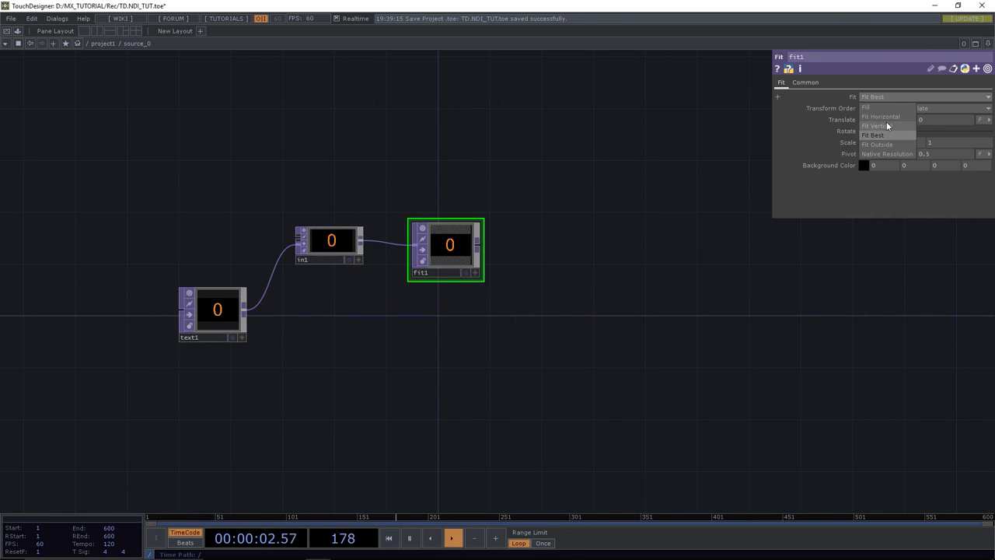
pyautogui.click(886, 125)
pyautogui.click(812, 82)
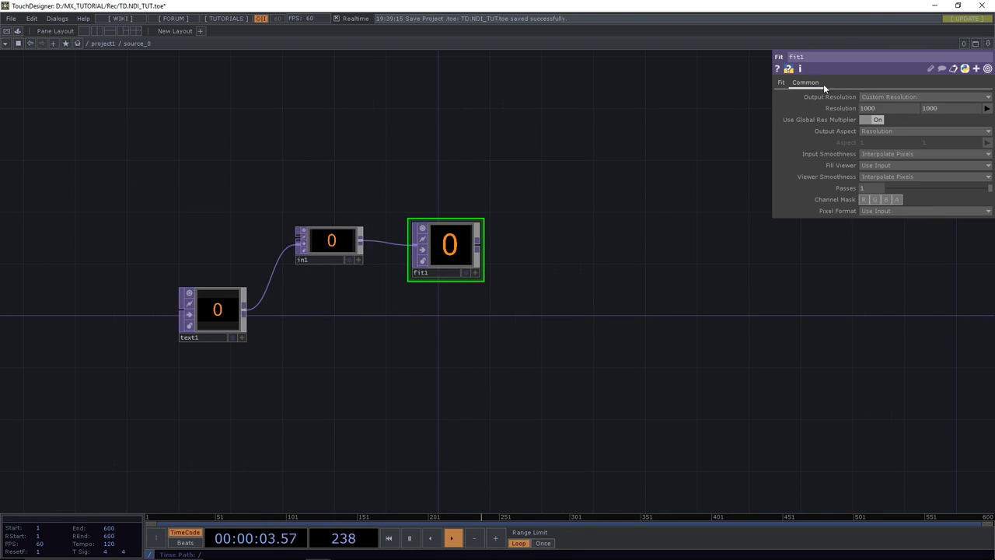
pyautogui.click(986, 109)
pyautogui.click(971, 158)
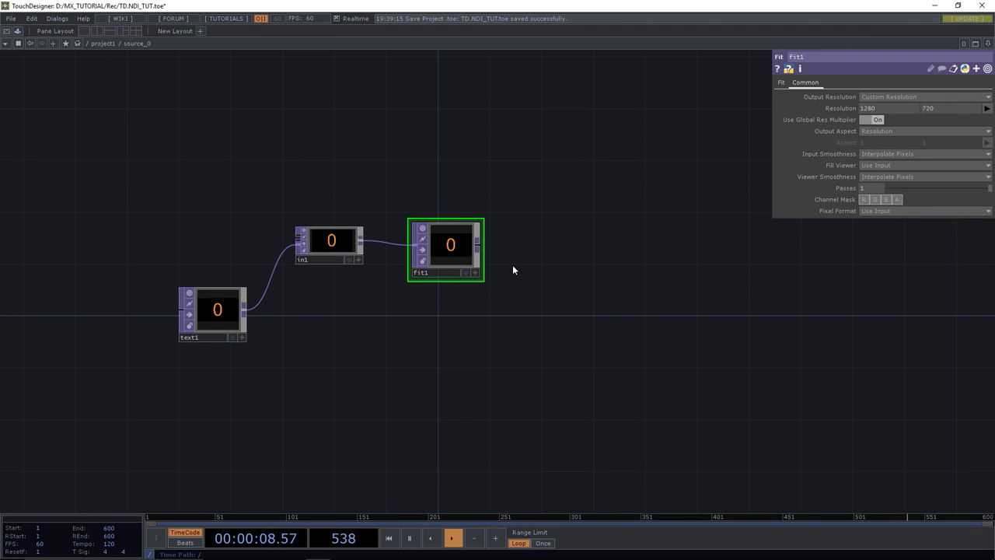
pyautogui.click(781, 83)
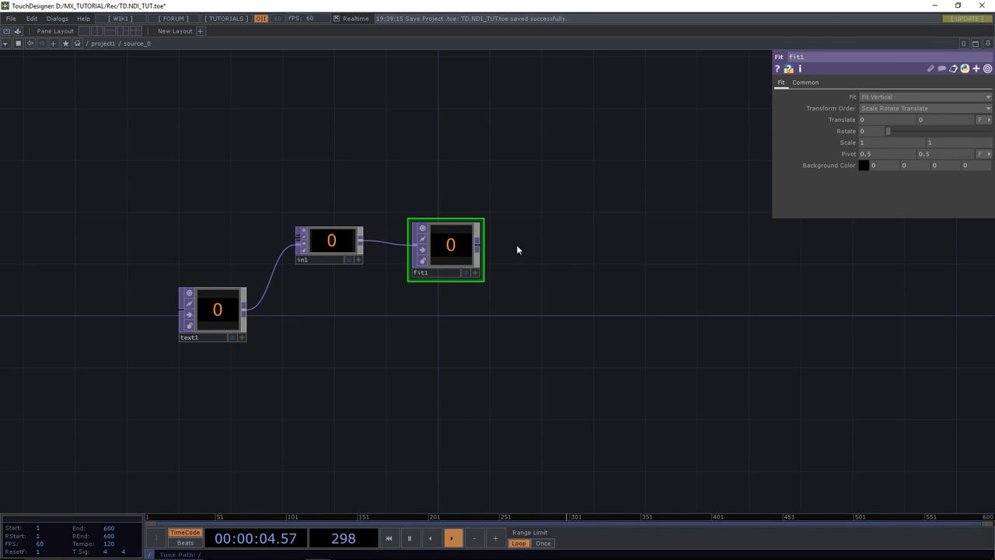
# Add an Out TOP connected to the Fit TOP's output.
pyautogui.moveTo(578, 274); pyautogui.dragTo(411, 270)
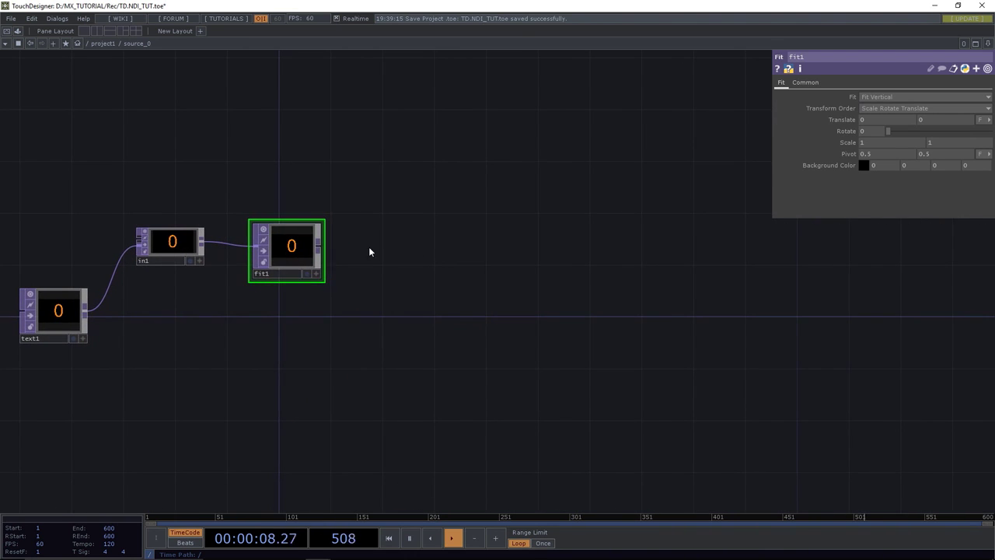
pyautogui.click(319, 247)
pyautogui.click(454, 248)
pyautogui.write('out')
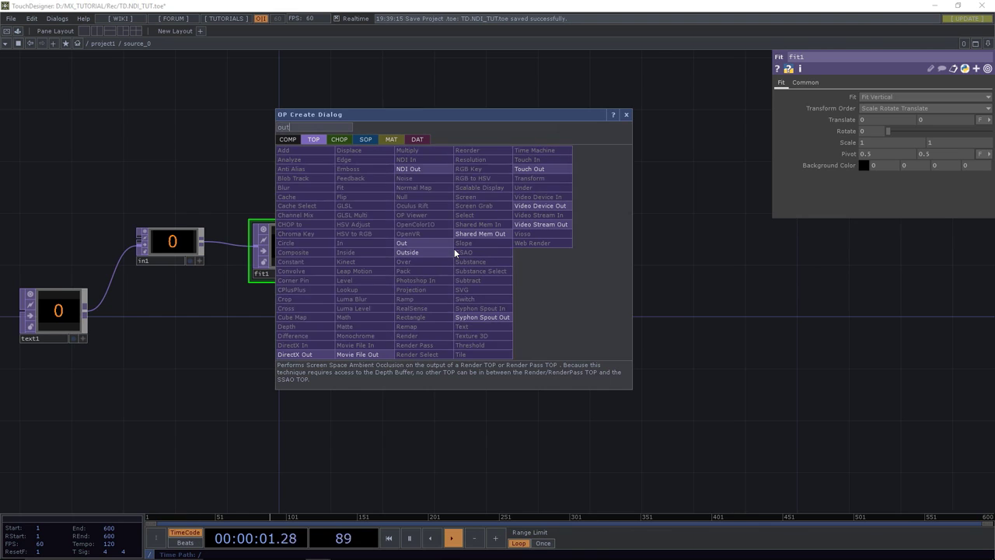
pyautogui.press('Return')
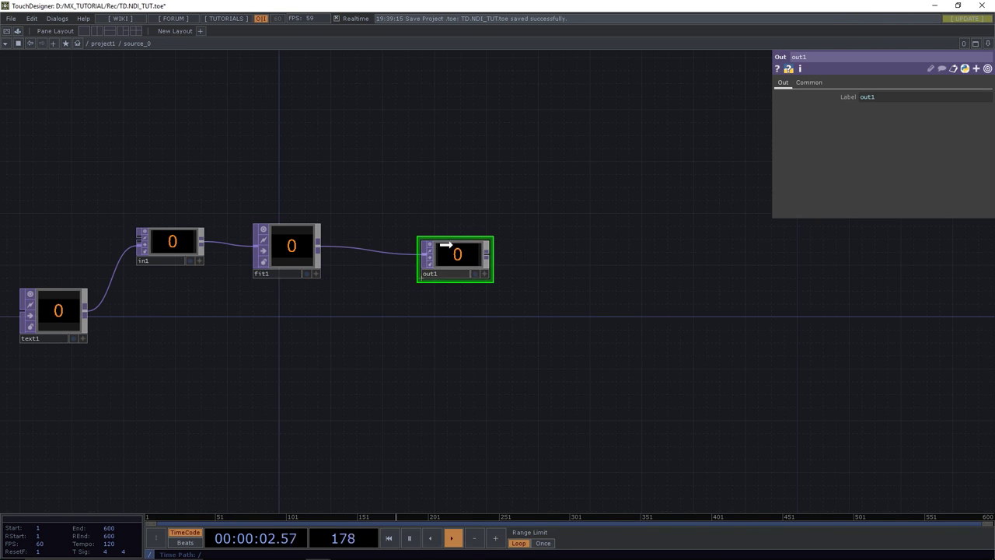
# Branch a second Text TOP off the Fit TOP's output, place it above the Out TOP, and check its output resolution options.
pyautogui.click(321, 247)
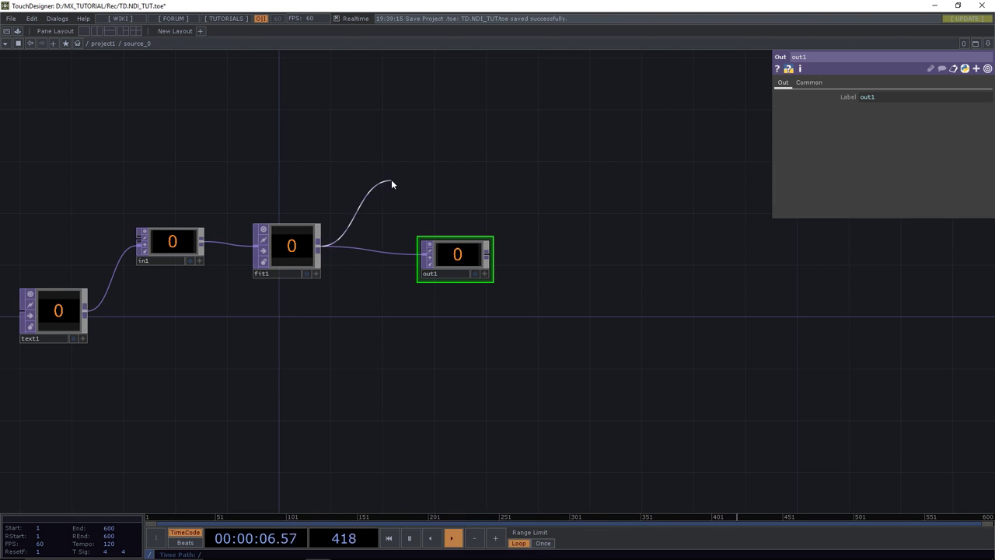
pyautogui.click(390, 181)
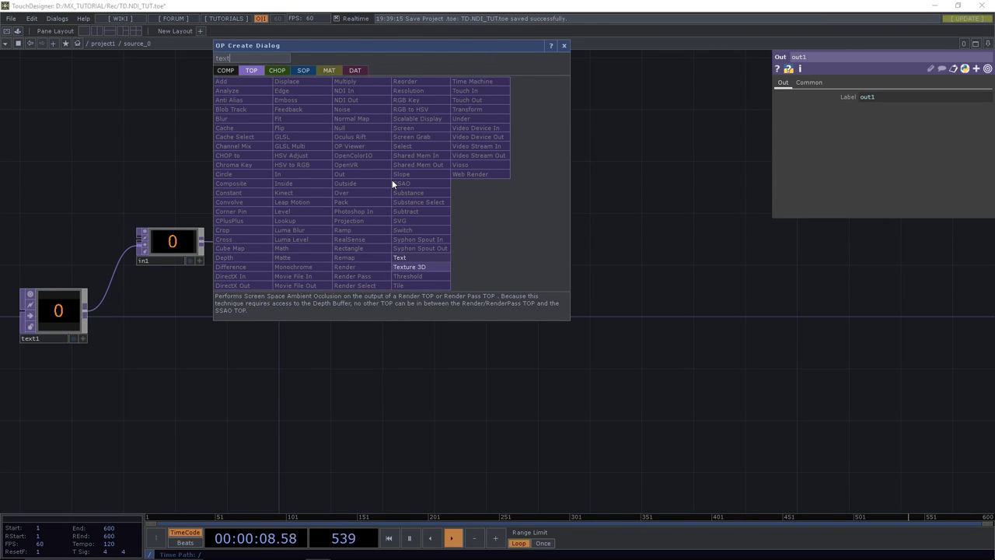
pyautogui.click(400, 258)
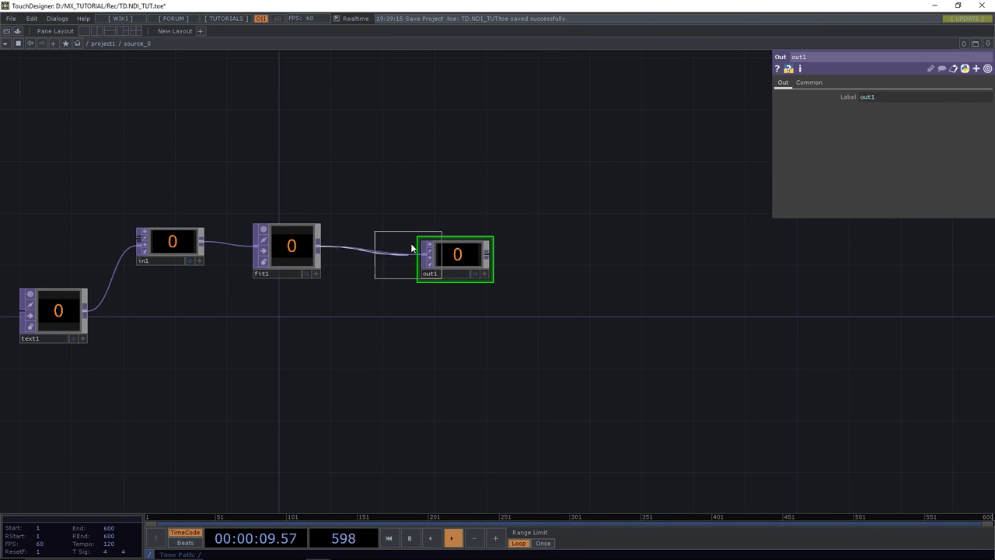
pyautogui.click(456, 172)
pyautogui.click(864, 83)
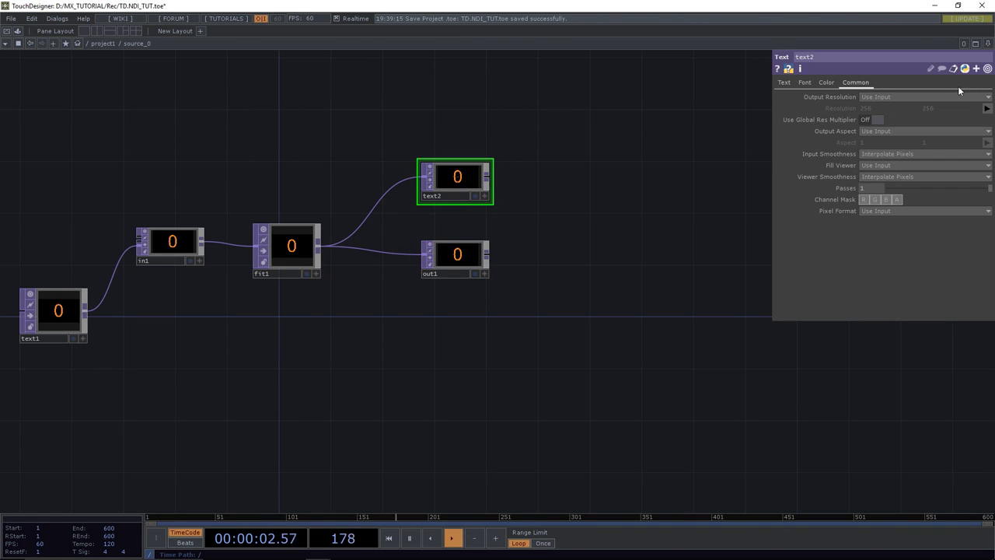
pyautogui.click(981, 97)
pyautogui.click(977, 97)
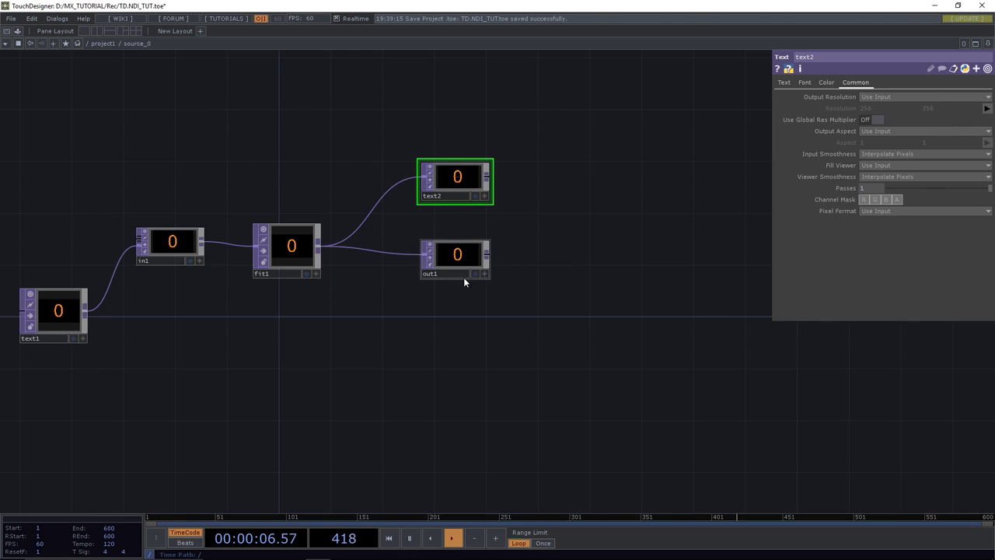
# Set the second Text TOP's font size to 80 points.
pyautogui.scroll(2, 457, 175)
pyautogui.scroll(2, 457, 175)
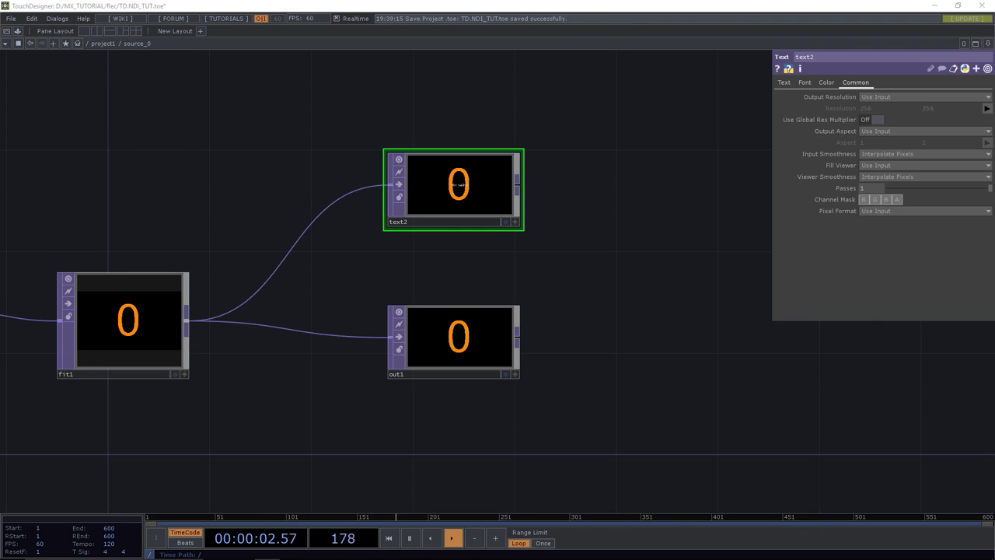
pyautogui.click(784, 83)
pyautogui.click(804, 82)
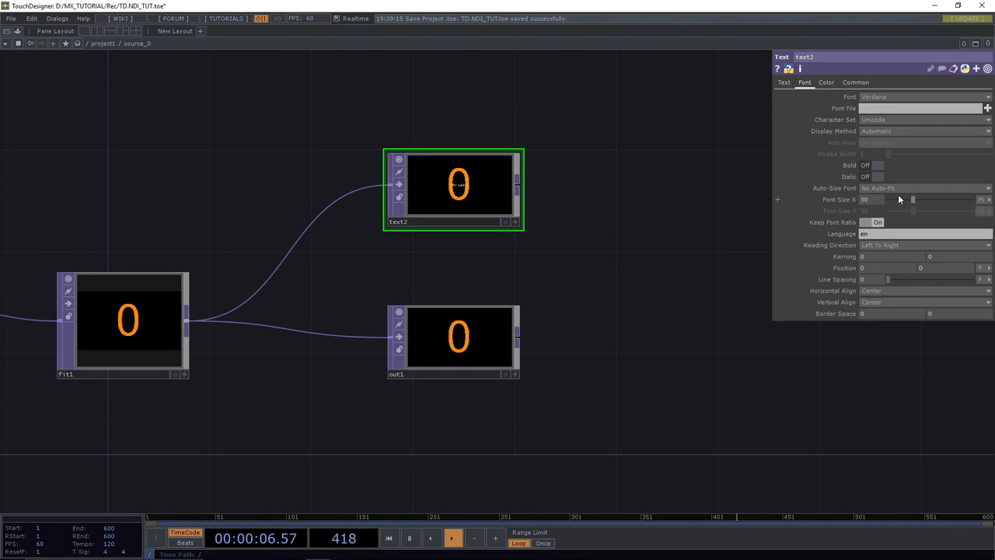
pyautogui.click(864, 200)
pyautogui.write('60')
pyautogui.press('Return')
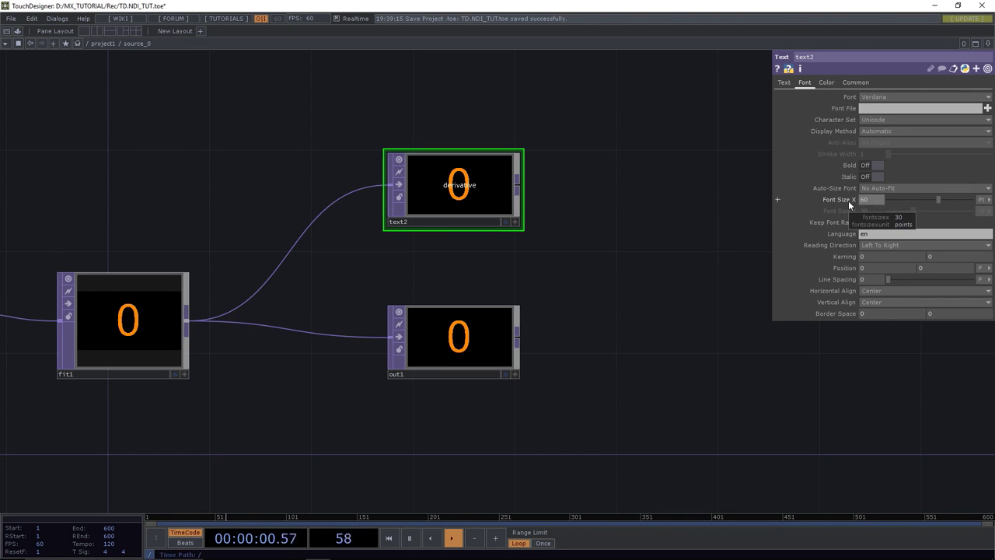
pyautogui.click(878, 199)
pyautogui.write('8')
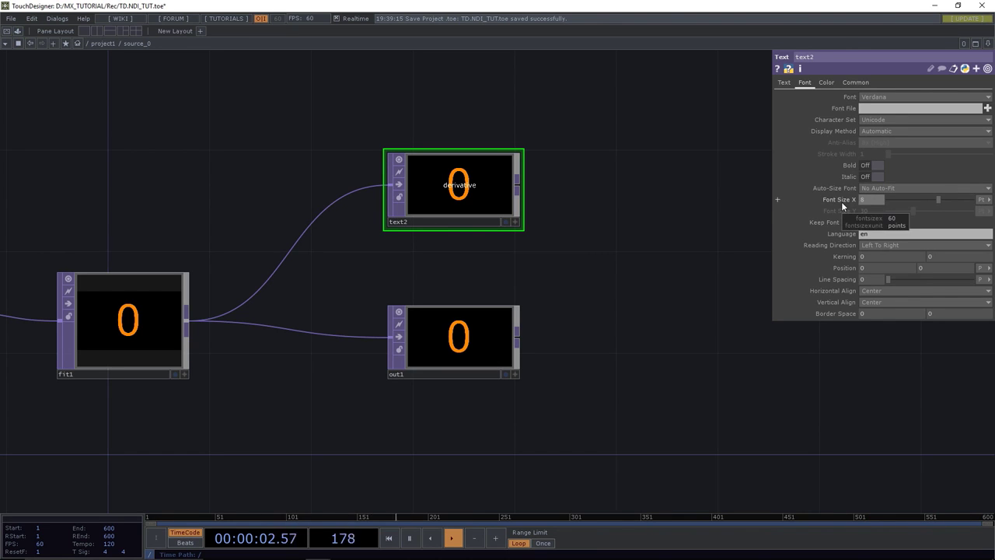
pyautogui.write('0')
pyautogui.press('Return')
# Align the second Text TOP's text horizontally to Left and vertically to Top.
pyautogui.click(868, 291)
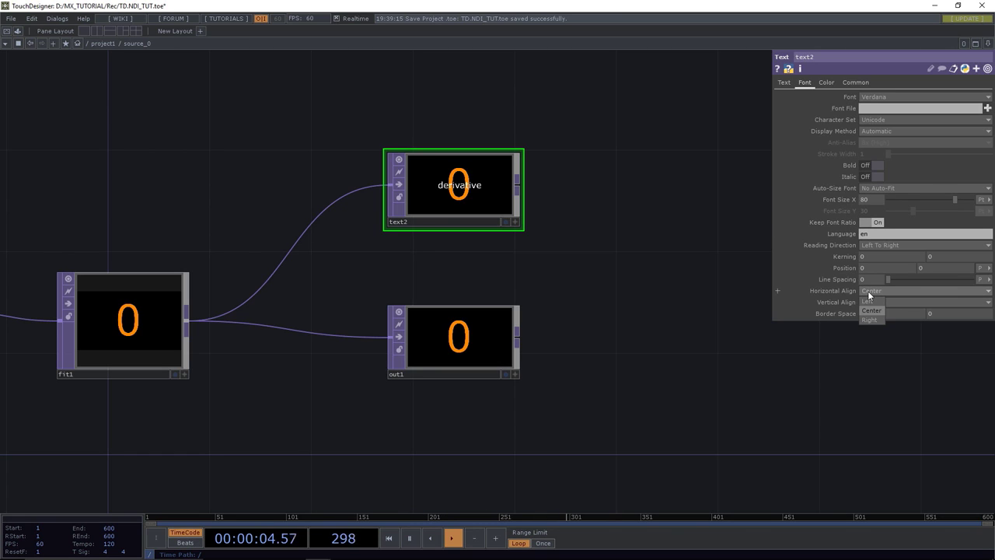
pyautogui.click(870, 300)
pyautogui.click(871, 302)
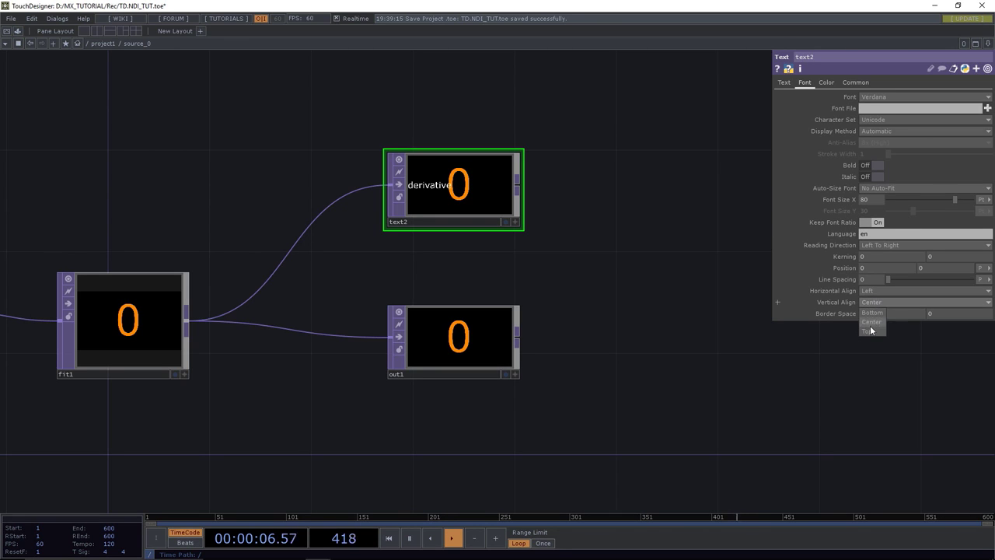
pyautogui.click(869, 330)
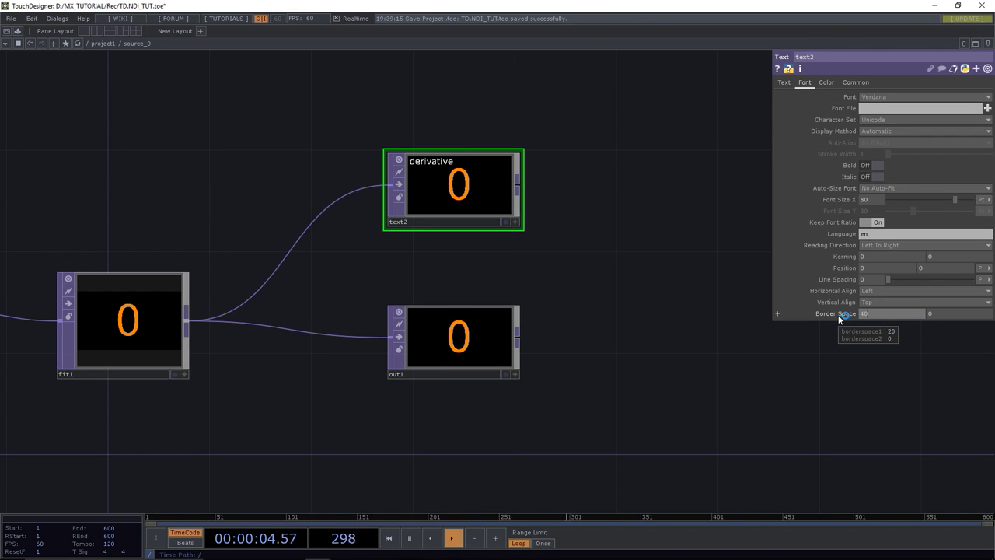
# Set the second Text TOP's border space to 40 and 20.
pyautogui.moveTo(839, 314); pyautogui.dragTo(838, 315)
pyautogui.click(935, 312)
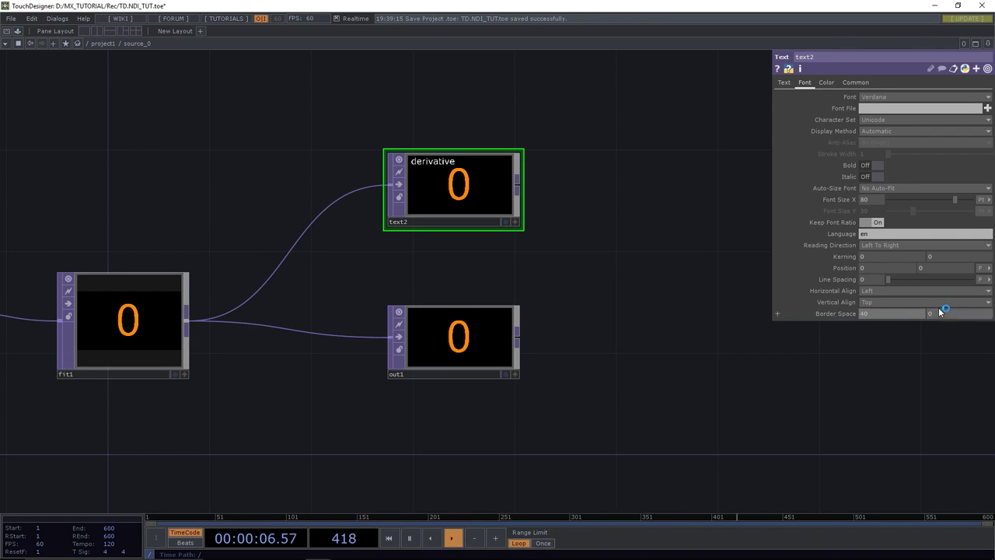
pyautogui.write('20')
pyautogui.press('Return')
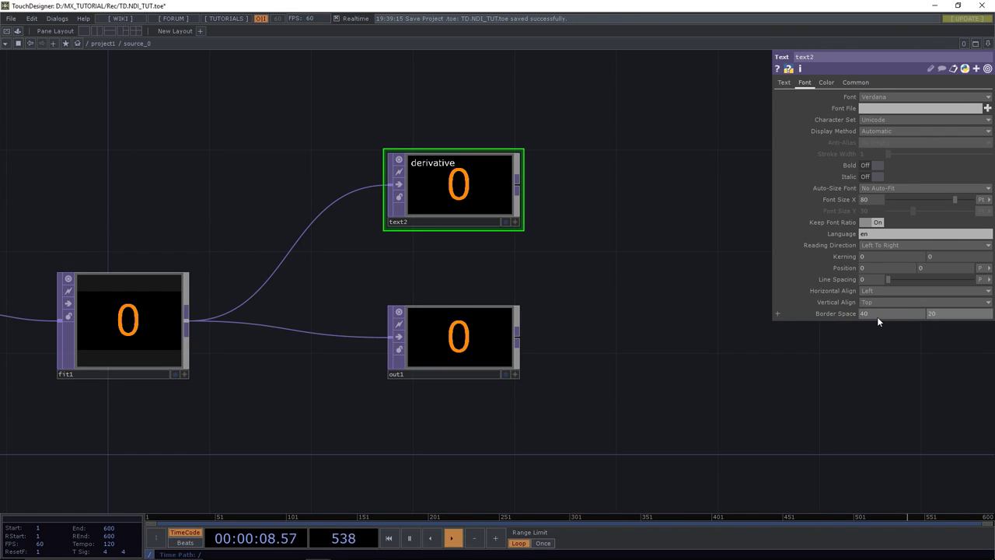
pyautogui.click(784, 82)
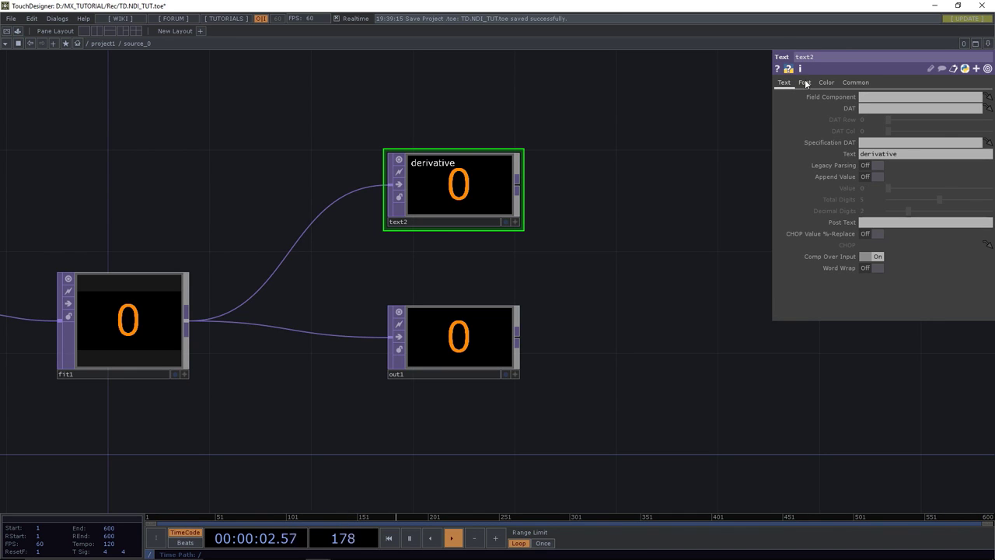
# Set the second Text TOP's text parameter to the Python expression str(me.parent().par.Title).
pyautogui.click(804, 82)
pyautogui.click(871, 98)
pyautogui.click(813, 109)
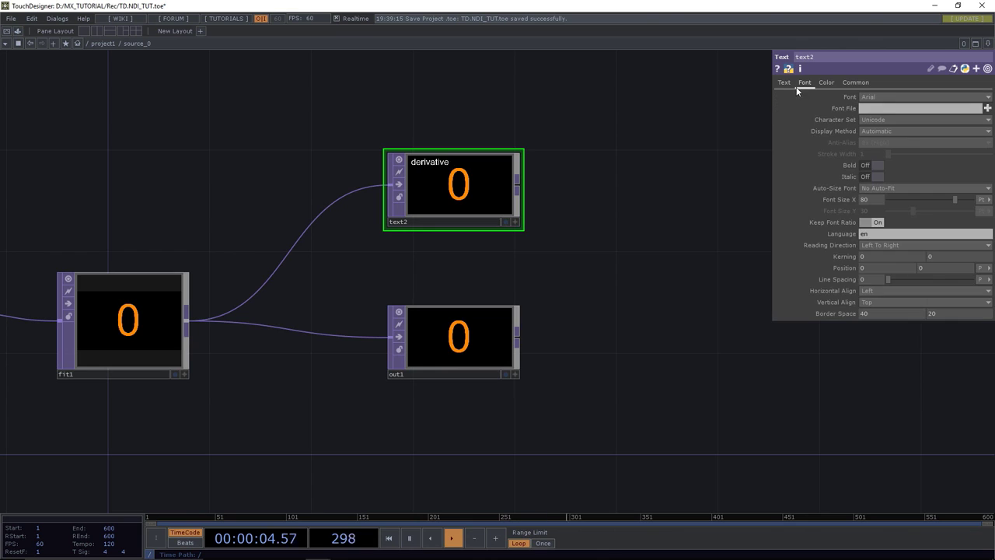
pyautogui.click(784, 82)
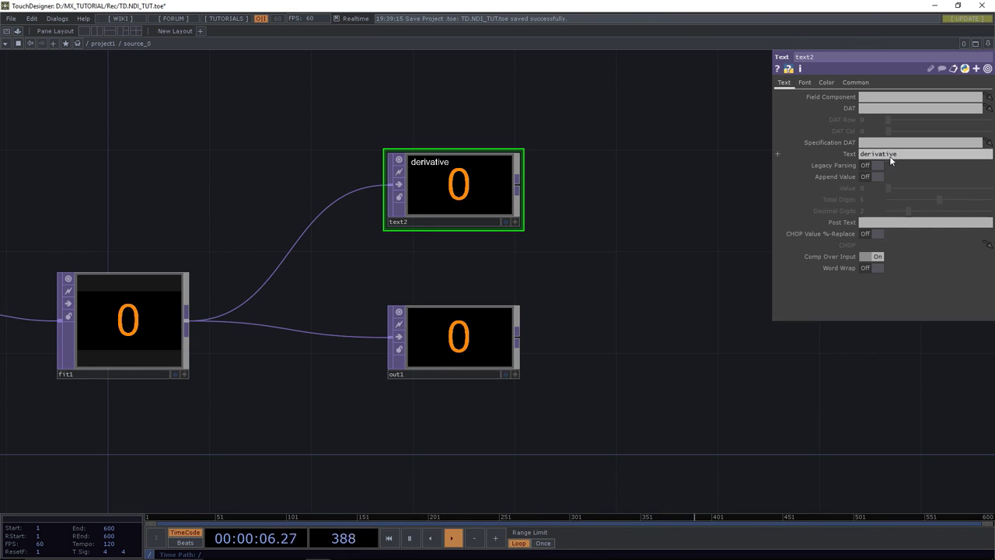
pyautogui.click(845, 159)
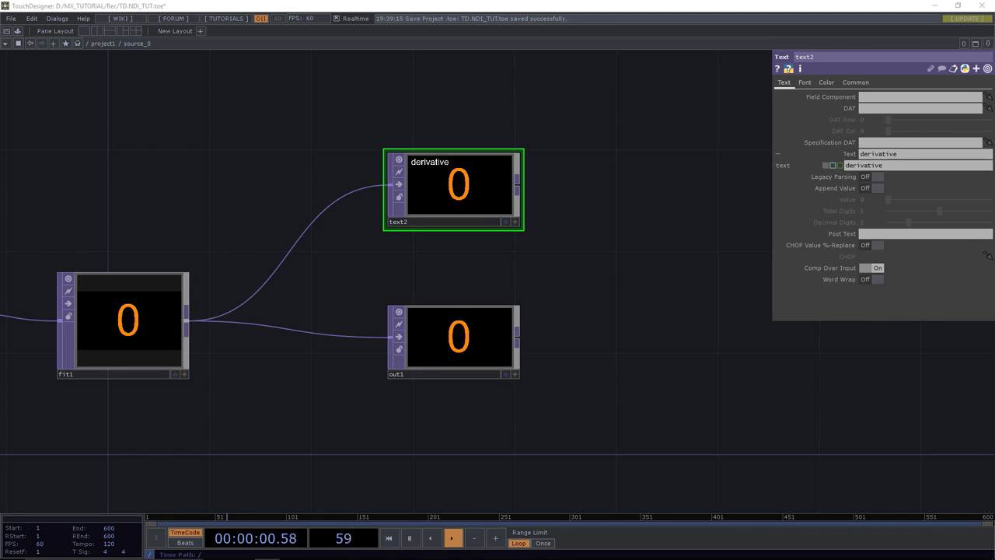
pyautogui.click(825, 170)
pyautogui.write('str(me.parent().par.Title)')
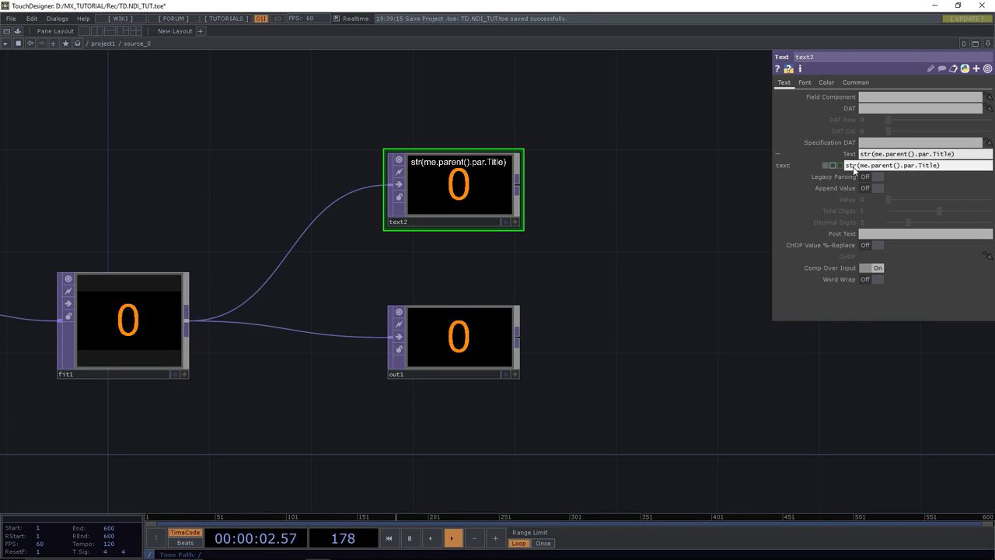
pyautogui.click(832, 165)
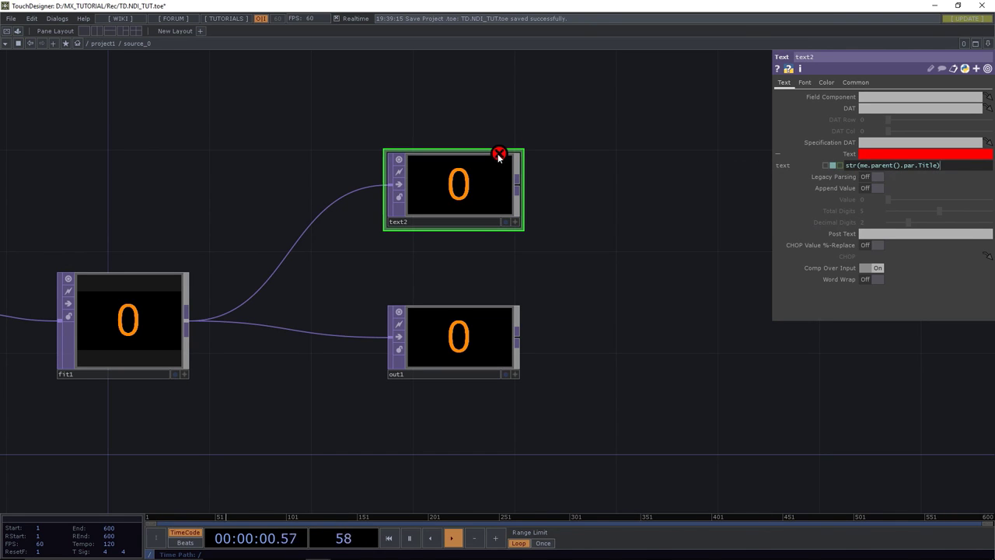
# Check the error details on the second Text TOP and save the project.
pyautogui.moveTo(497, 158)
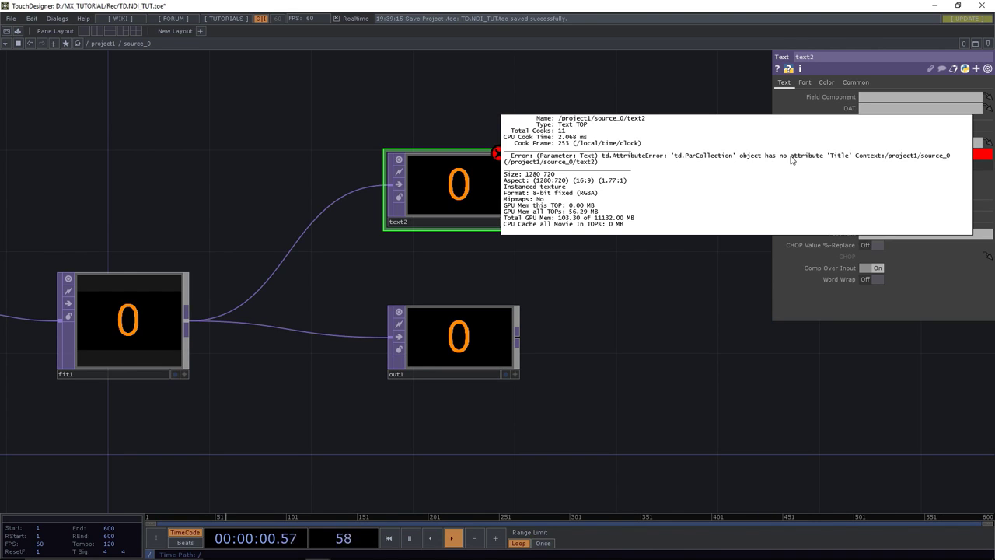
pyautogui.moveTo(791, 160)
pyautogui.mouseDown(button='middle')
pyautogui.moveTo(378, 122)
pyautogui.moveTo(346, 109)
pyautogui.mouseUp(button='middle')
pyautogui.hotkey('ctrl', 's')
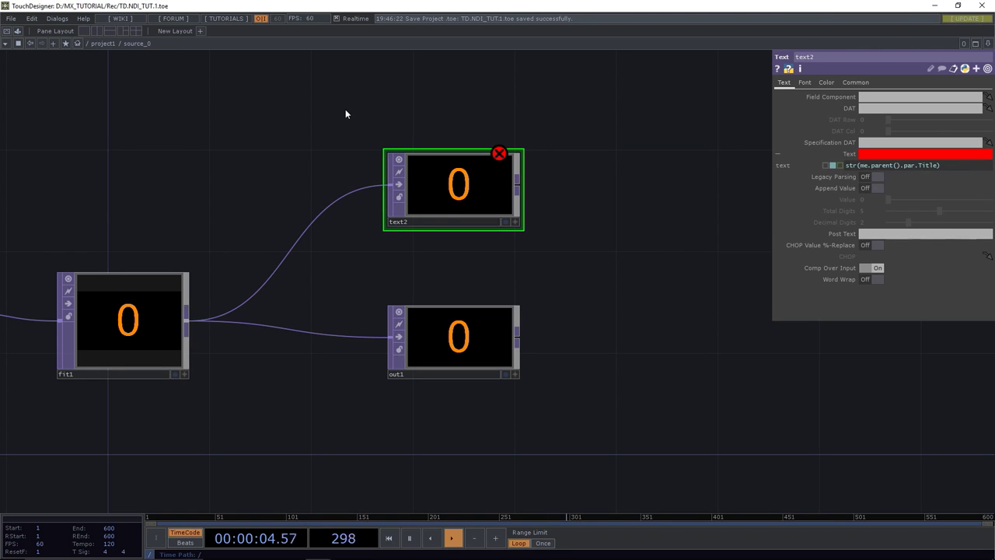
# Customize the source_0 container in the project1 network by adding a custom parameter page named source.
pyautogui.click(102, 43)
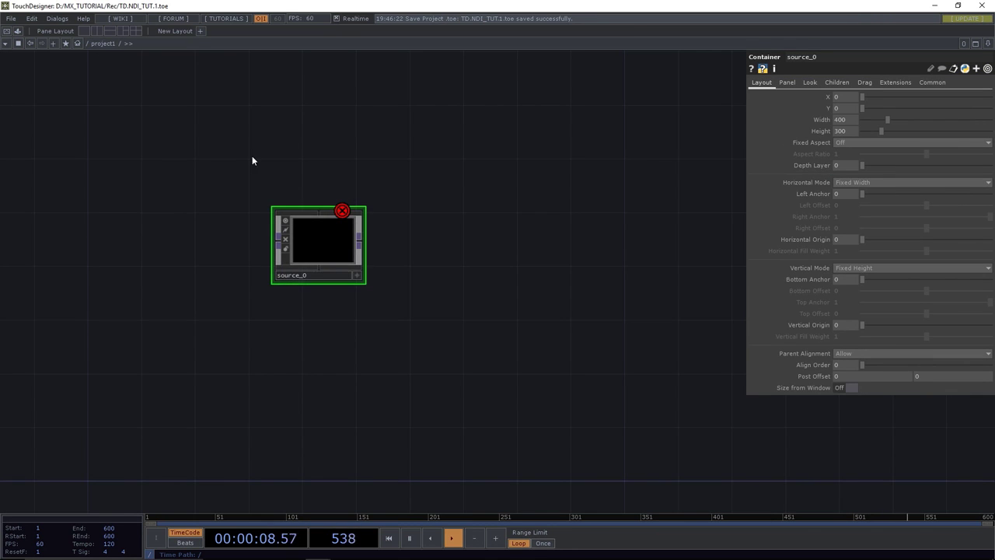
pyautogui.press('h')
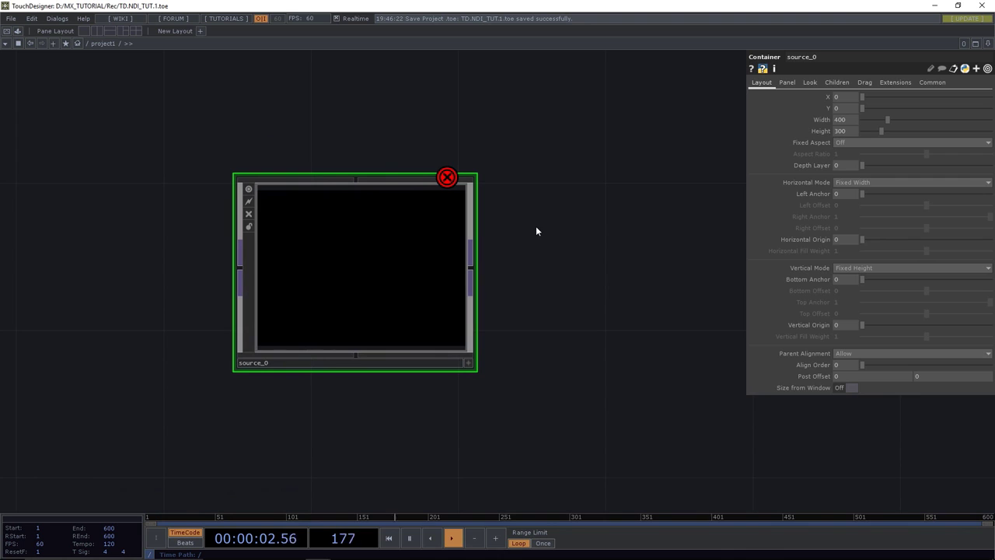
pyautogui.rightClick(366, 238)
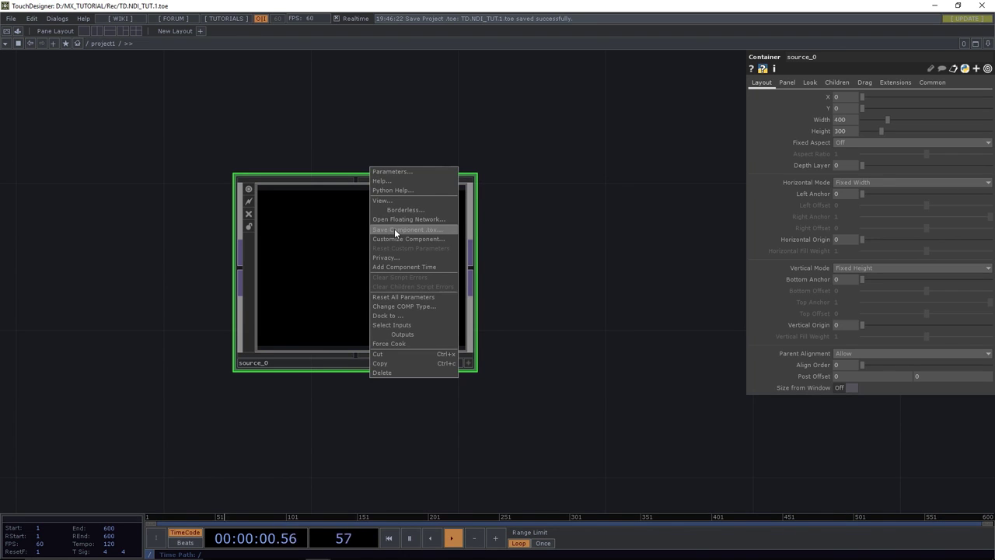
pyautogui.click(394, 239)
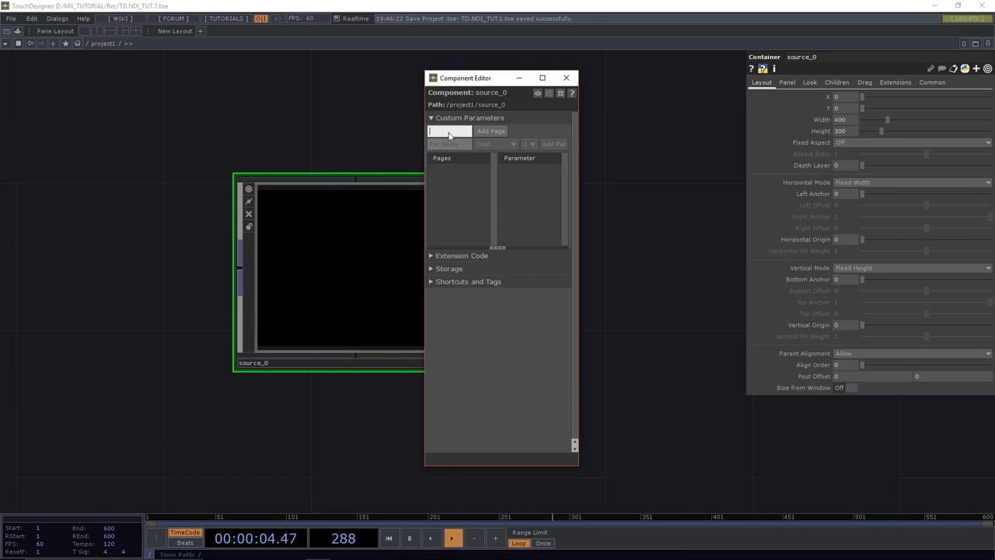
pyautogui.write('source')
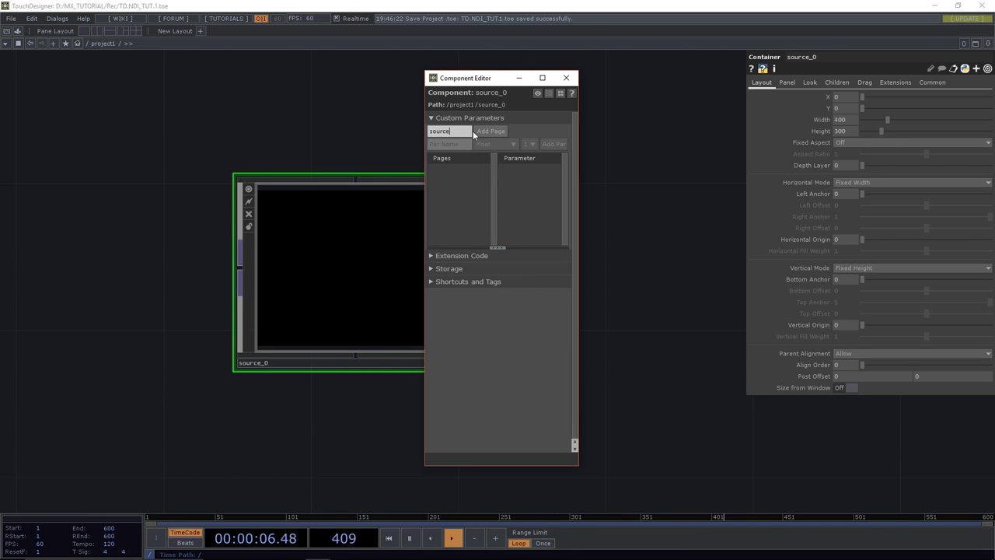
pyautogui.click(485, 133)
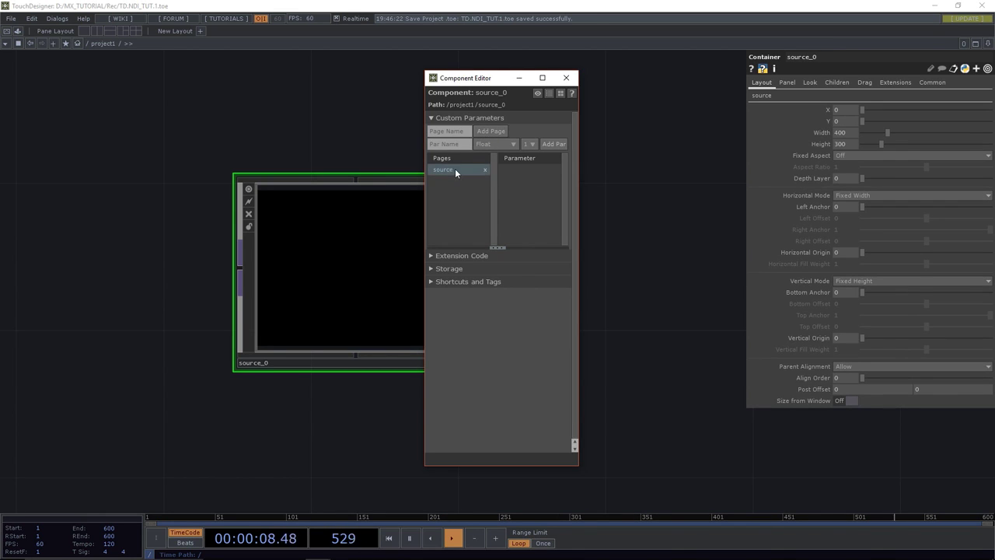
pyautogui.click(768, 96)
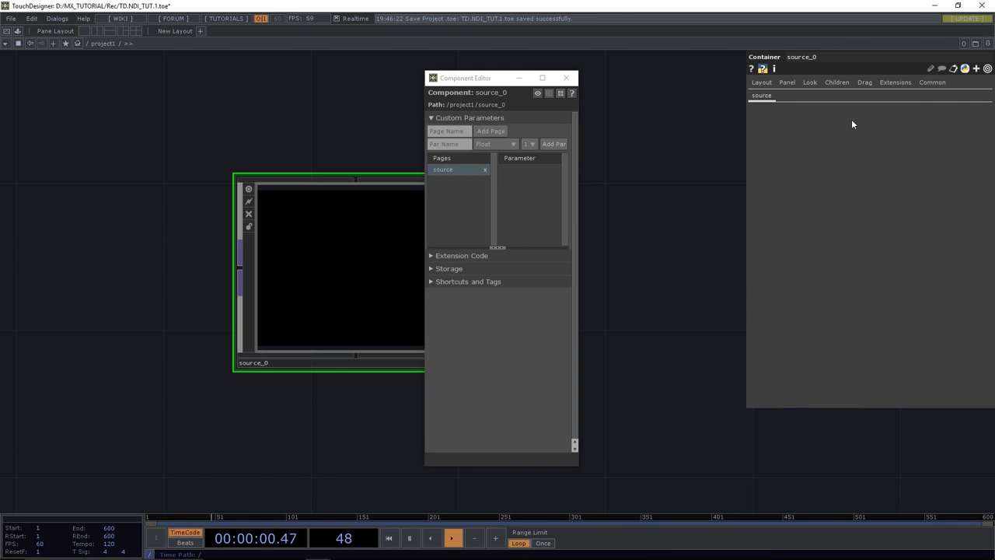
# Add a Str parameter named Title to the source page and move the Component Editor clear of the container.
pyautogui.click(483, 144)
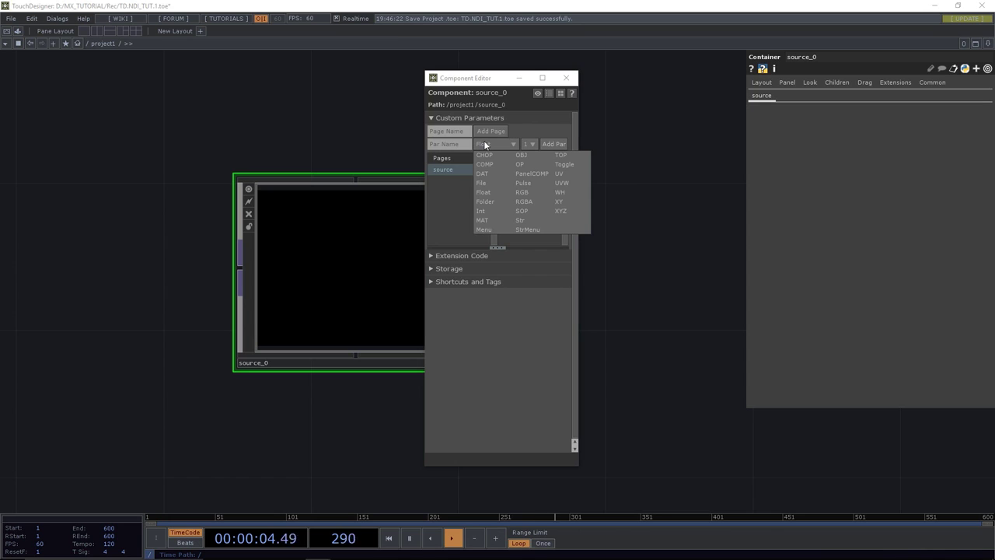
pyautogui.click(520, 219)
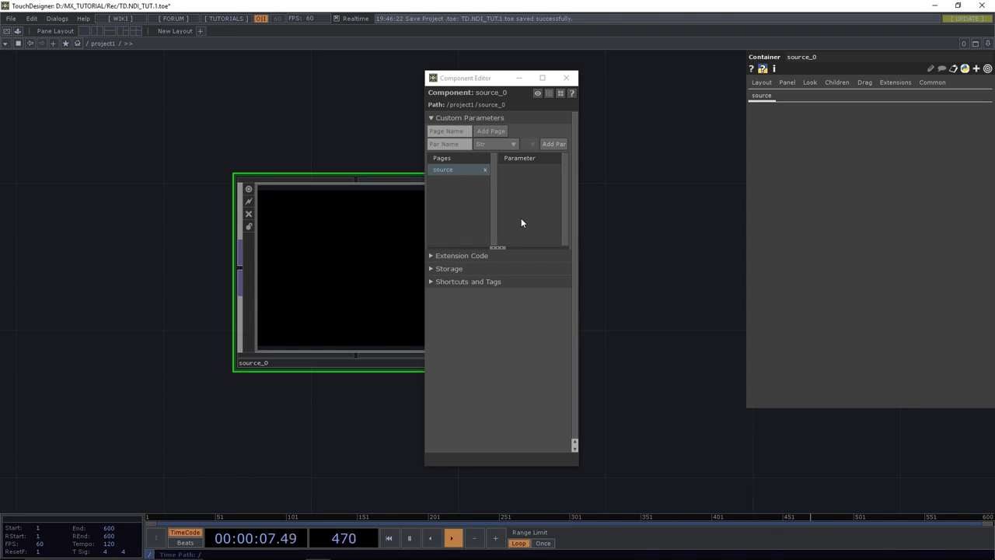
pyautogui.click(446, 144)
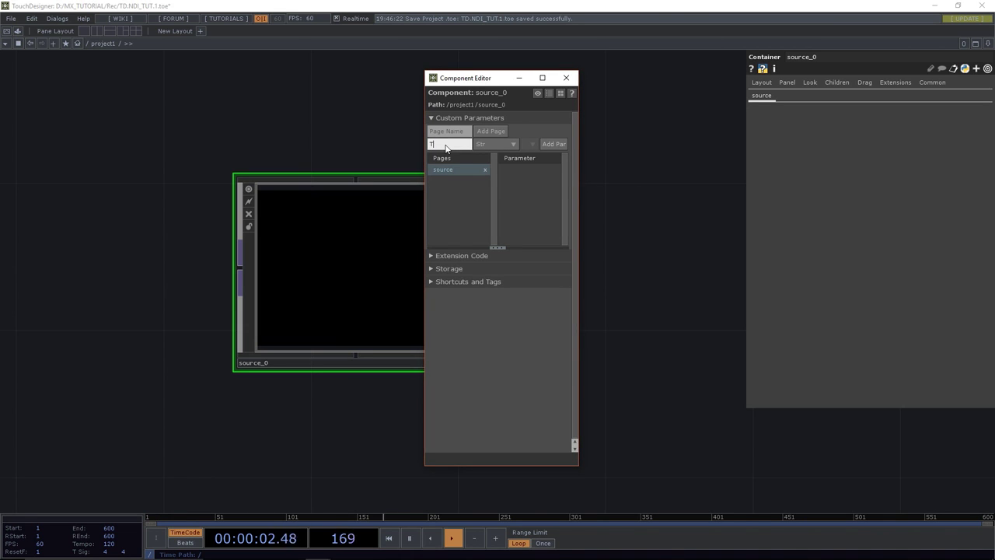
pyautogui.write('Title')
pyautogui.click(552, 144)
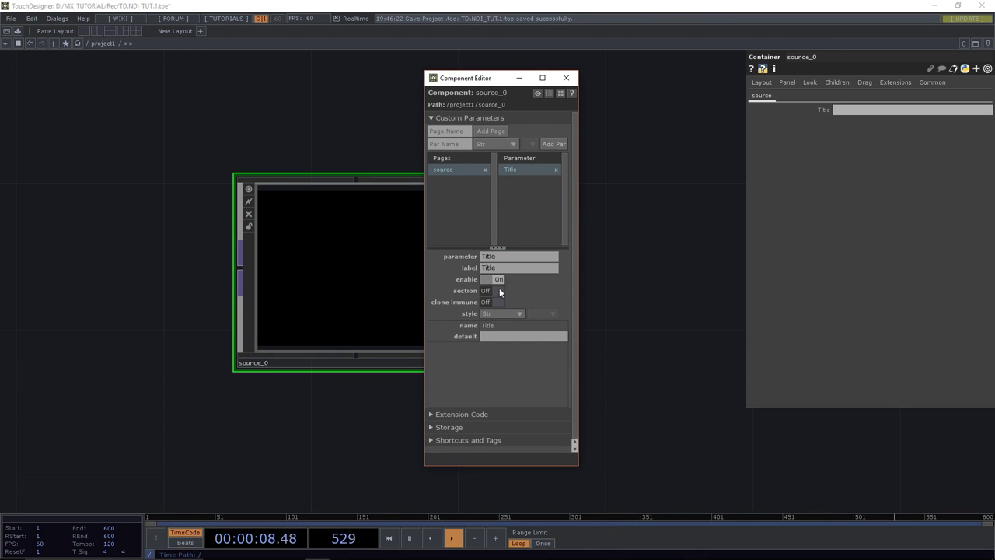
pyautogui.click(498, 336)
pyautogui.moveTo(500, 80); pyautogui.dragTo(137, 76)
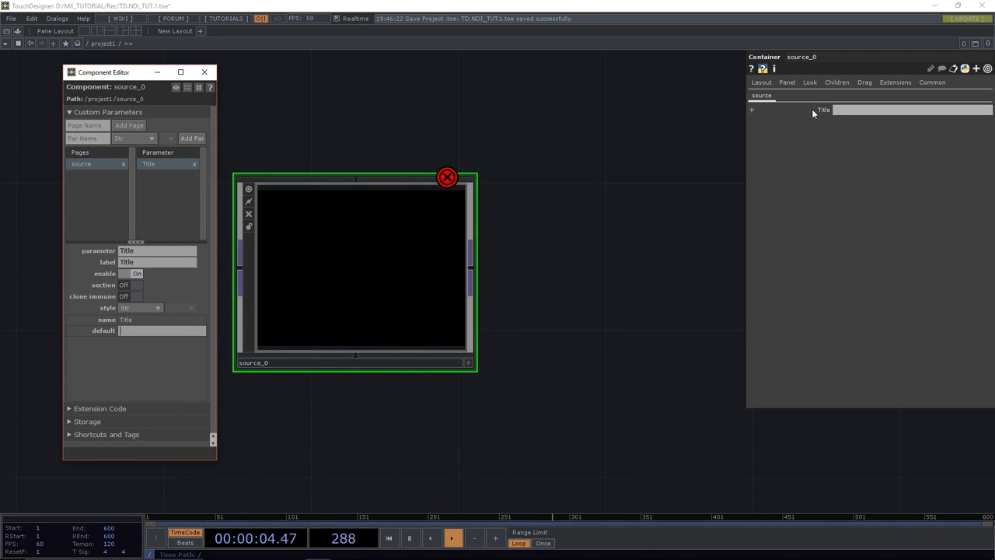
# Check the Title expression on the second Text TOP inside source_0, and return to the project1 network.
pyautogui.doubleClick(411, 260)
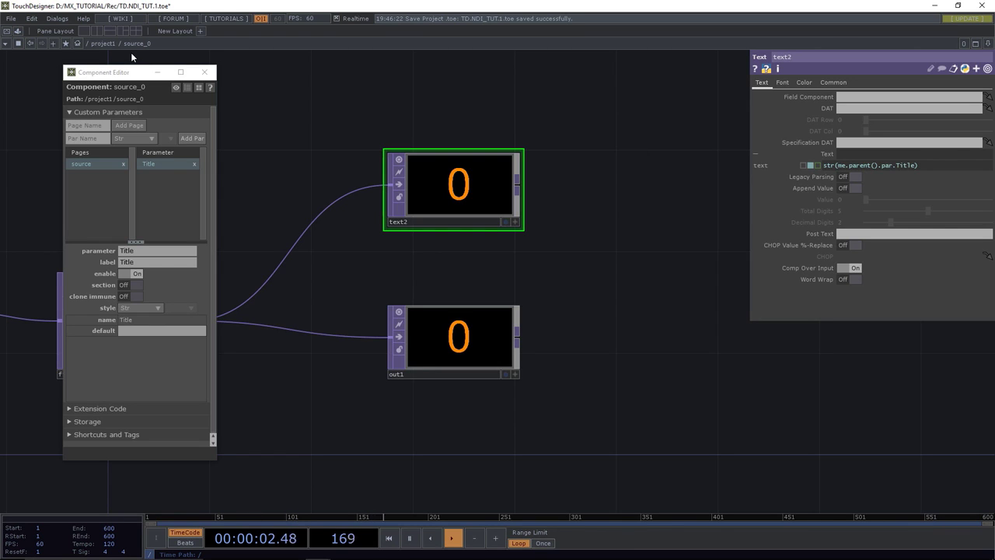
pyautogui.click(109, 43)
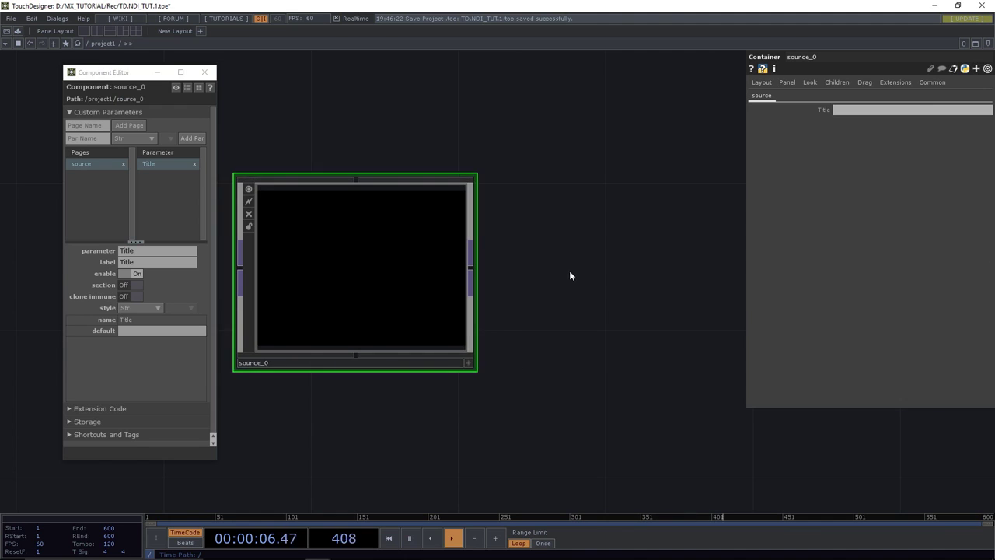
pyautogui.press('h')
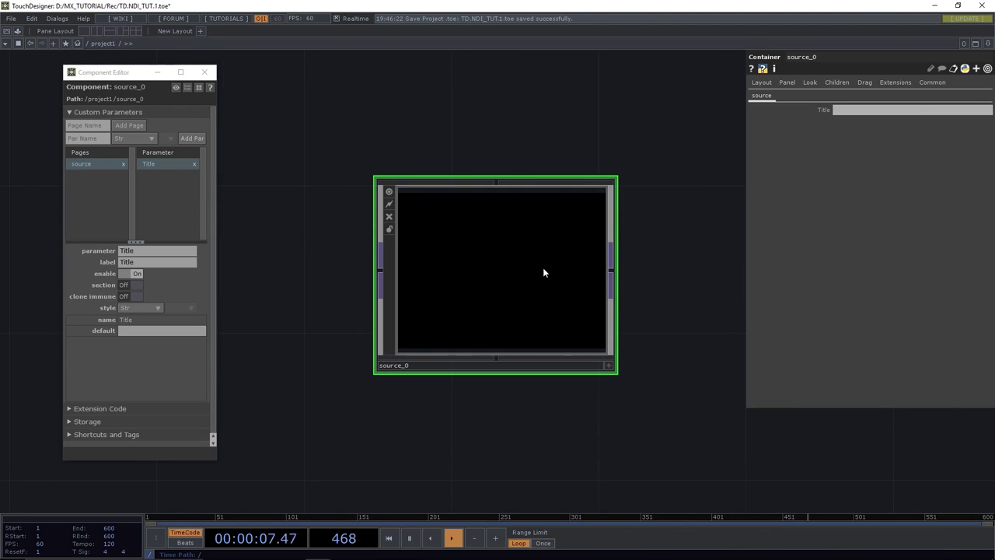
# Set the source_0 container's Background TOP to ./out1.
pyautogui.click(926, 83)
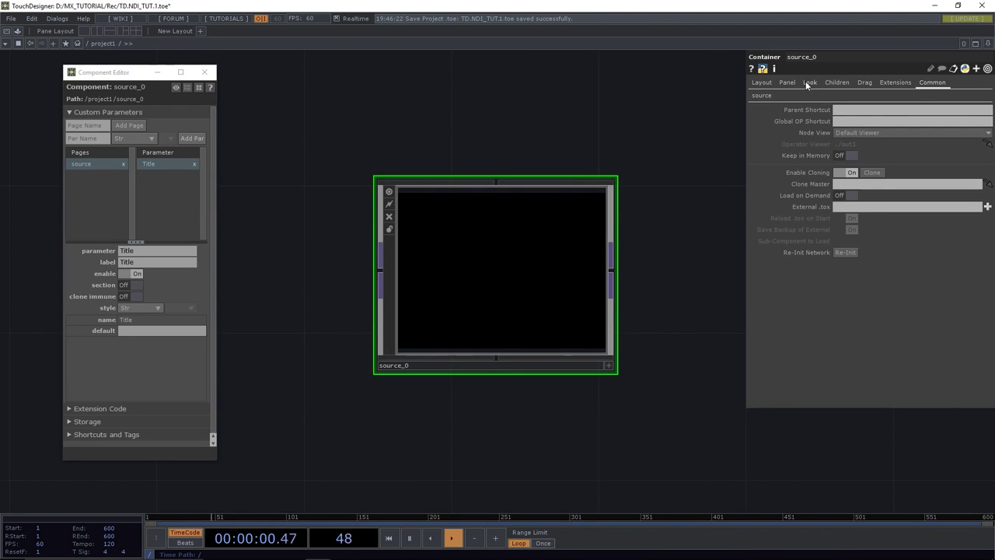
pyautogui.click(762, 95)
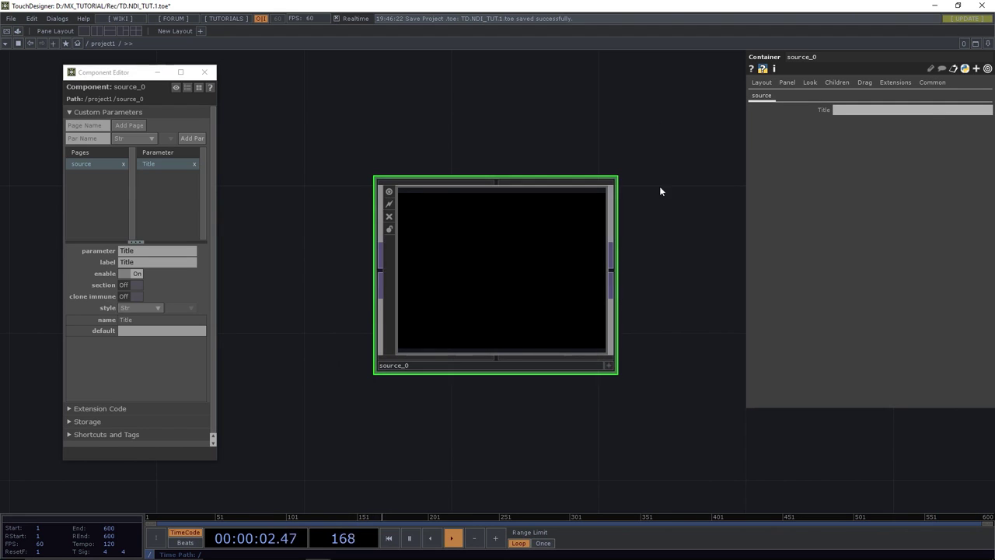
pyautogui.click(810, 83)
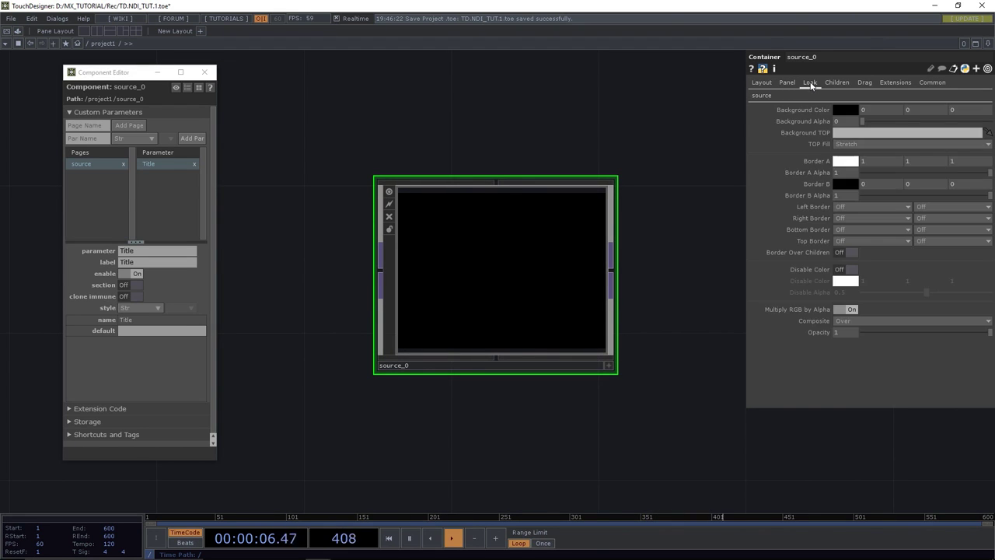
pyautogui.click(846, 134)
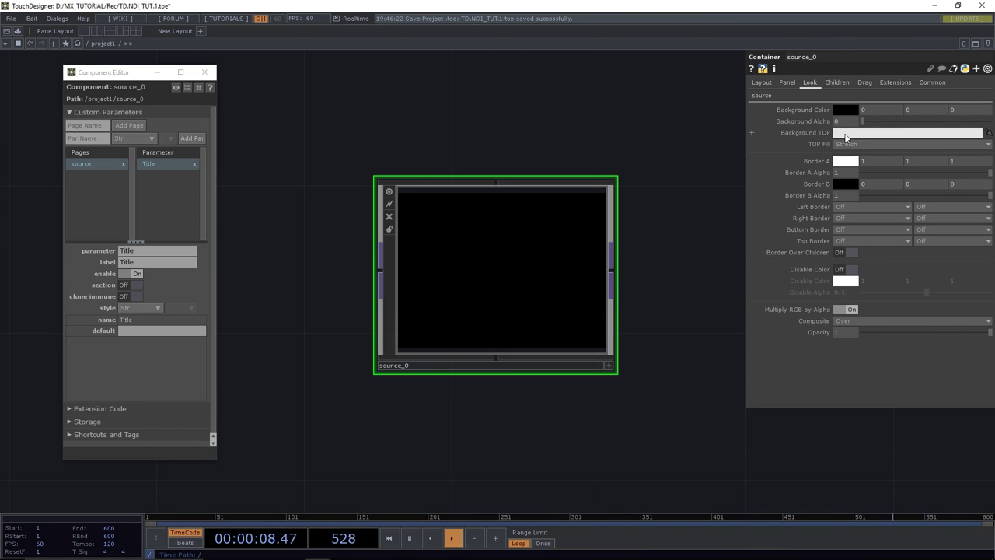
pyautogui.write('./out1')
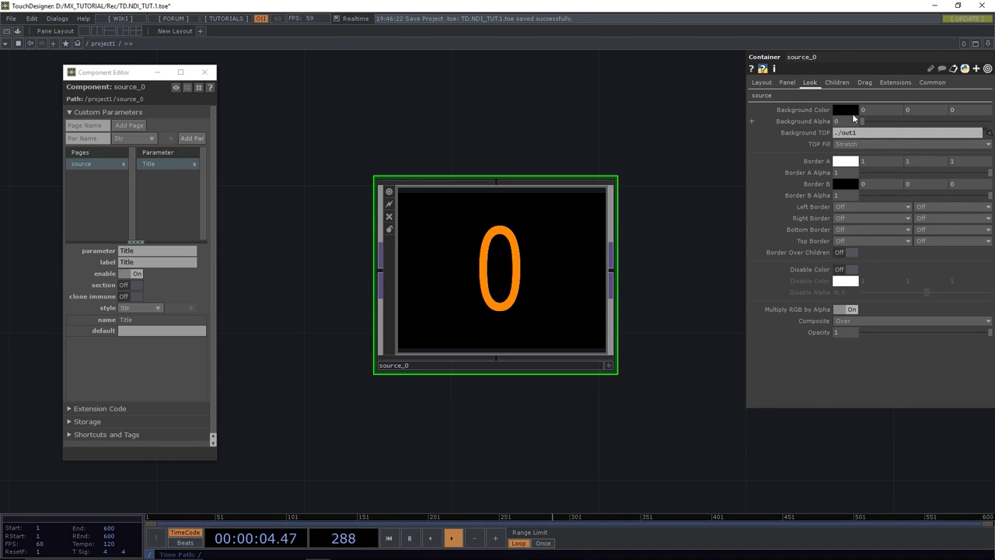
# Set the source_0 container's width to 1280 and height to 720.
pyautogui.click(763, 82)
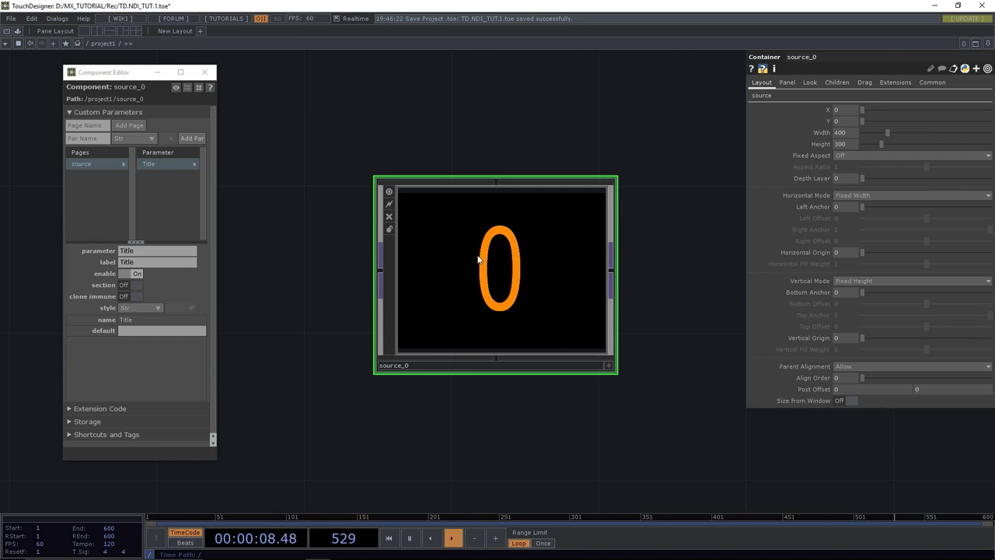
pyautogui.scroll(-4, 477, 261)
pyautogui.scroll(4, 477, 261)
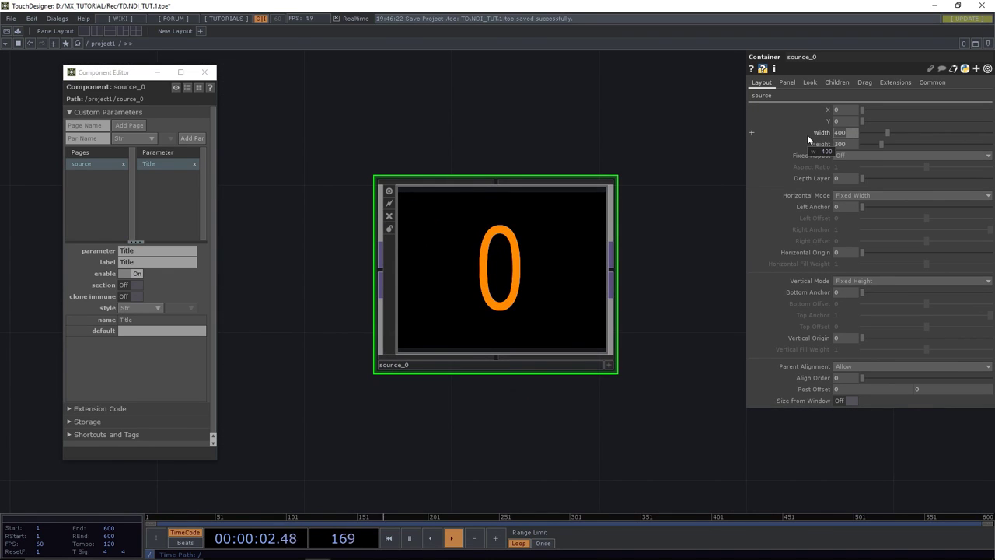
pyautogui.write('1280')
pyautogui.press('Return')
pyautogui.click(826, 143)
pyautogui.write('720')
pyautogui.press('Return')
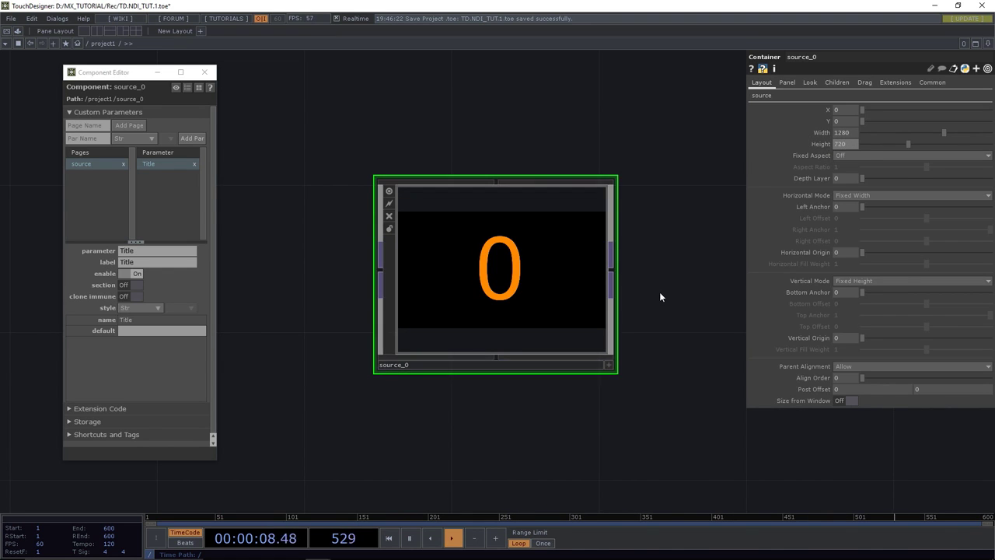
# Close the Component Editor and bring up the source_0 container's custom source parameters.
pyautogui.scroll(-2, 678, 302)
pyautogui.moveTo(680, 309); pyautogui.dragTo(444, 251)
pyautogui.scroll(-3, 444, 251)
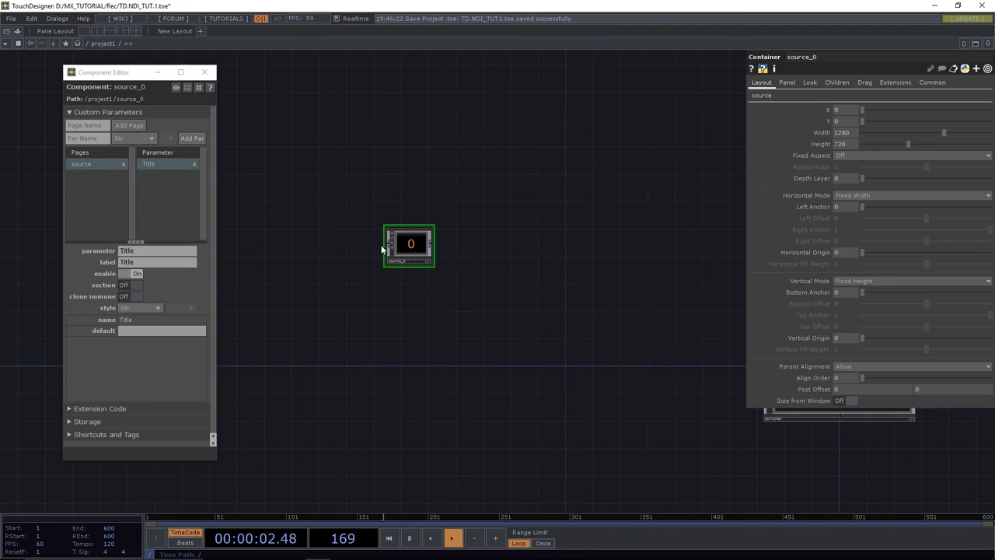
pyautogui.scroll(5, 401, 228)
pyautogui.scroll(3, 403, 230)
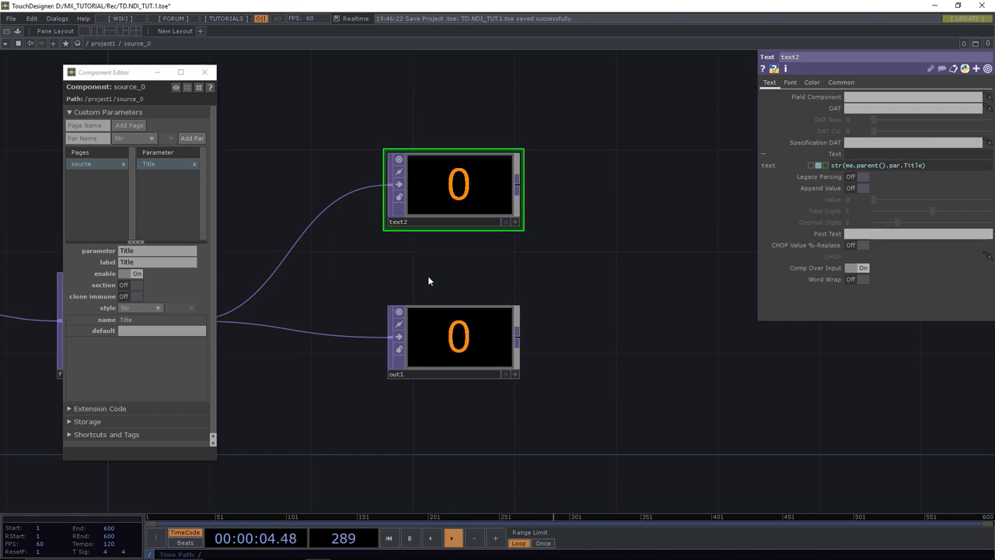
pyautogui.click(103, 44)
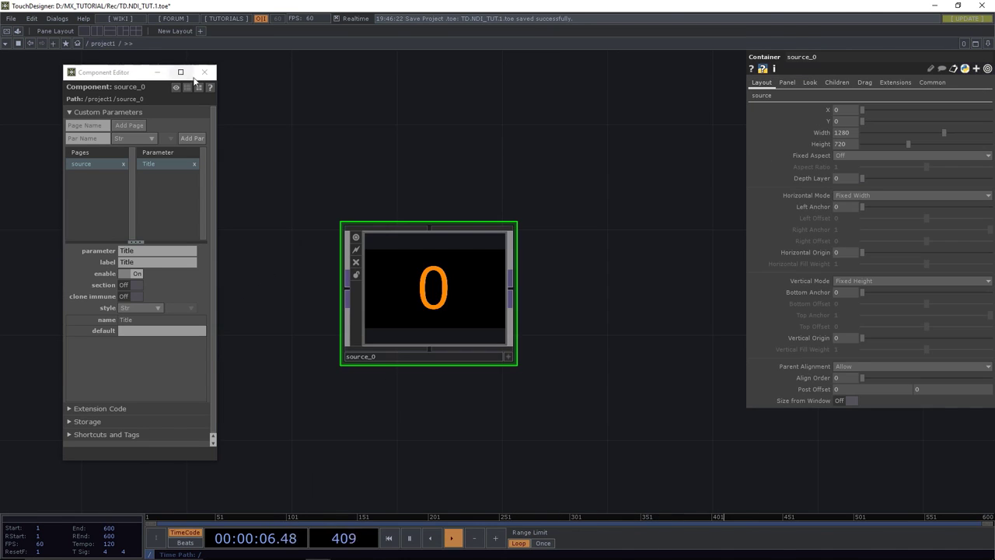
pyautogui.click(205, 71)
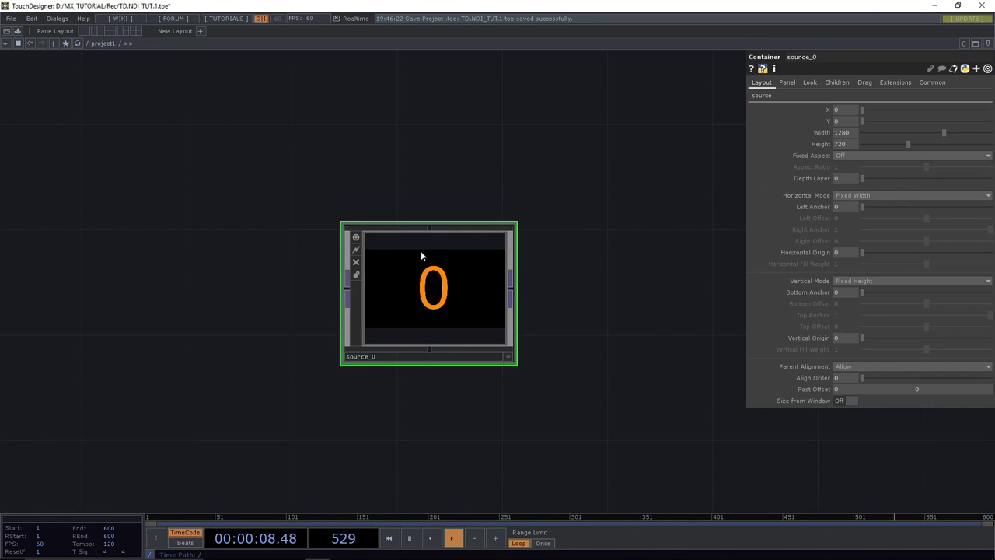
pyautogui.click(759, 96)
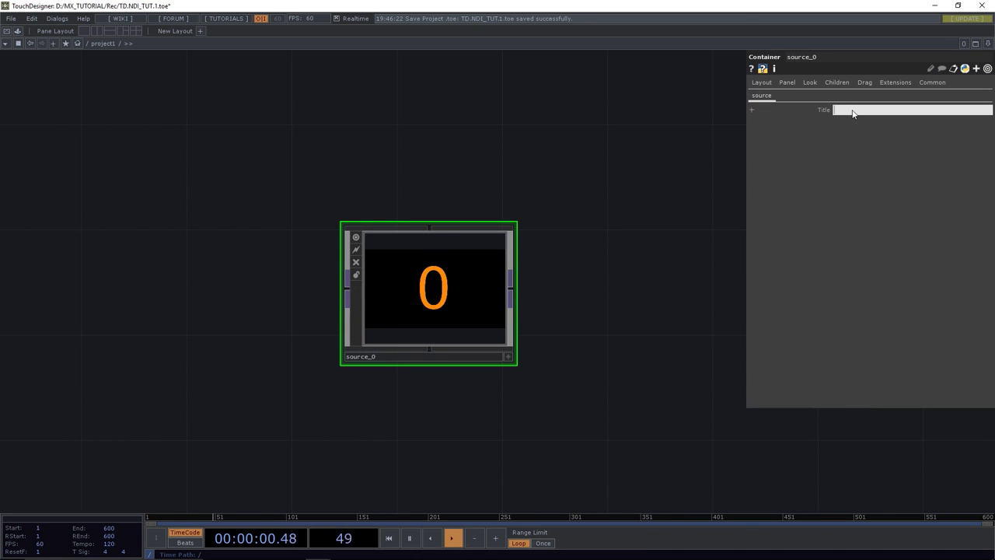
# Set the source_0 container's Title to Camera Stage, check the title text inside the container, and return to project1.
pyautogui.click(853, 111)
pyautogui.write('Camera Stage')
pyautogui.press('Return')
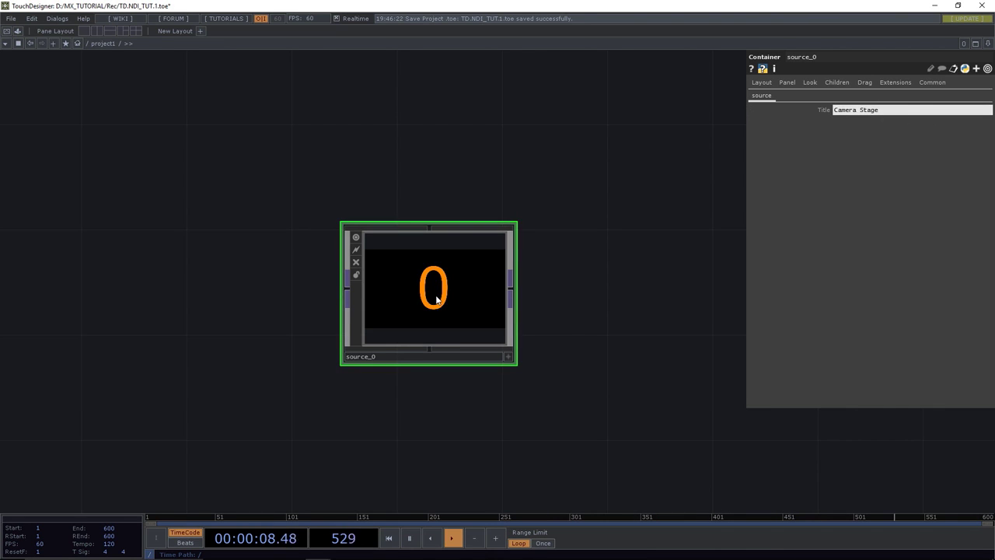
pyautogui.press('i')
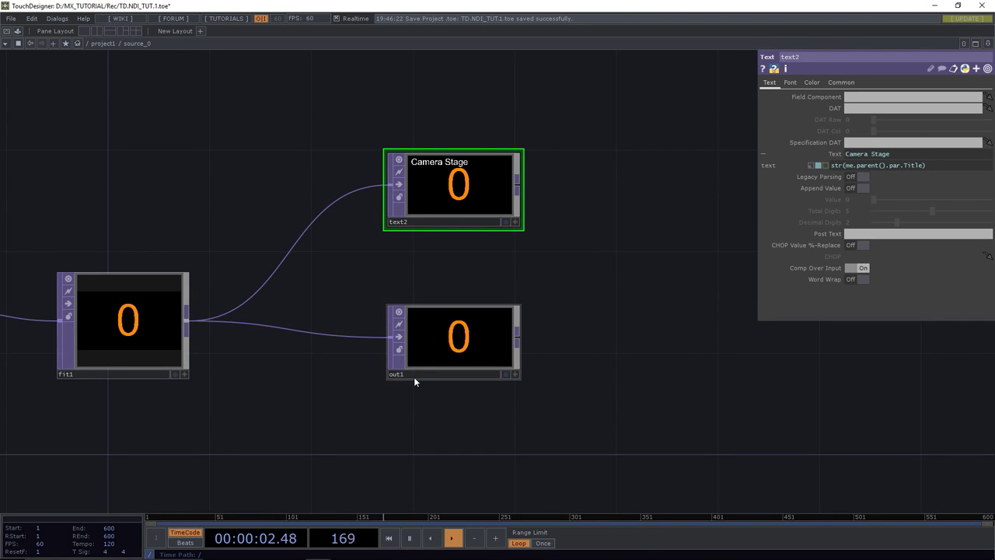
pyautogui.click(101, 42)
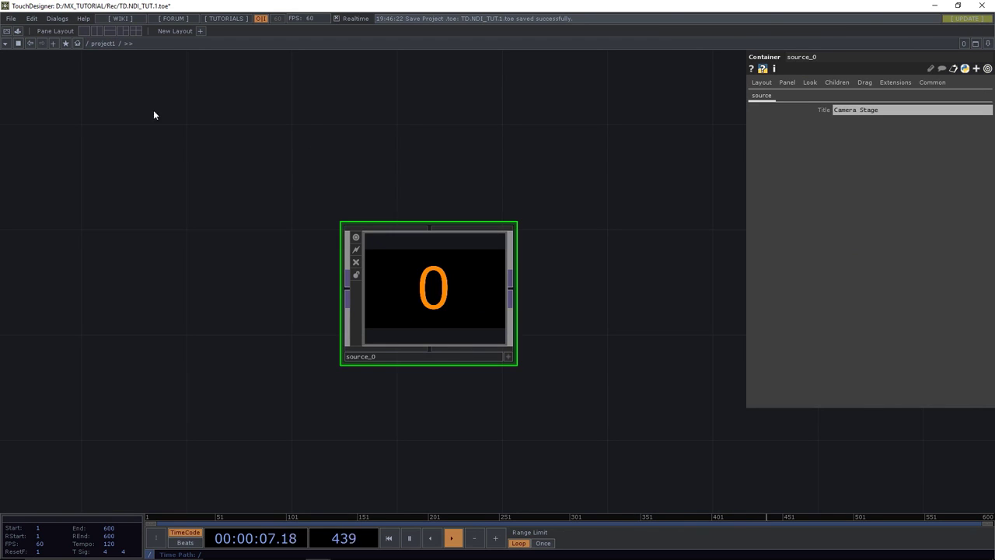
# Change the source_0 container's Background TOP to ./text2.
pyautogui.click(932, 83)
pyautogui.click(811, 82)
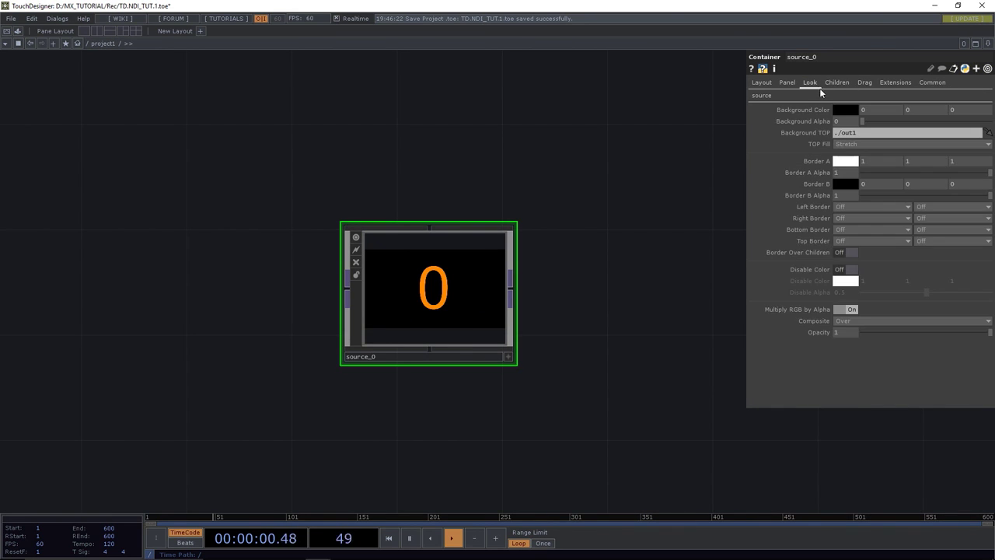
pyautogui.click(859, 136)
pyautogui.doubleClick(860, 136)
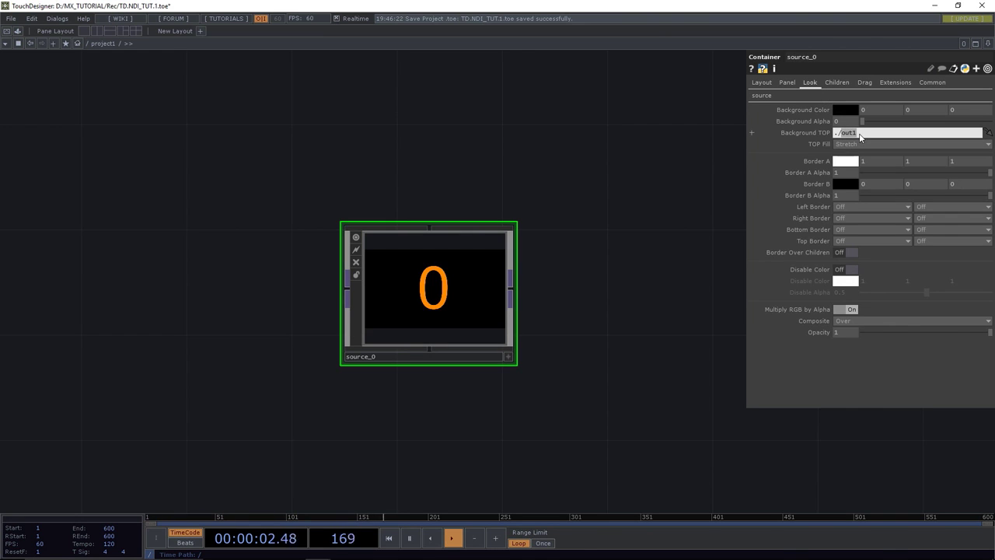
pyautogui.write('text2')
pyautogui.press('Return')
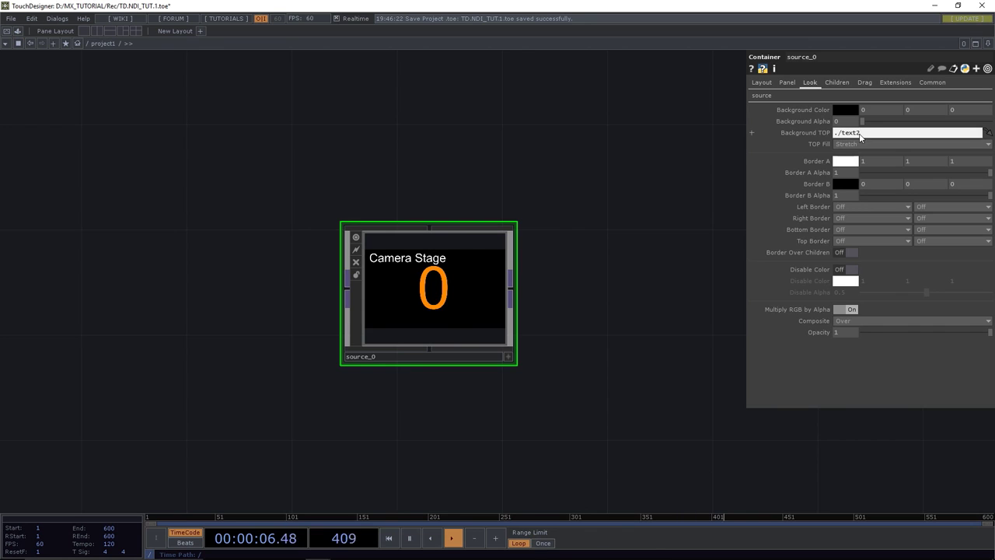
# Paste six copies of the source_0 container and delete all six copies again.
pyautogui.scroll(-4, 460, 309)
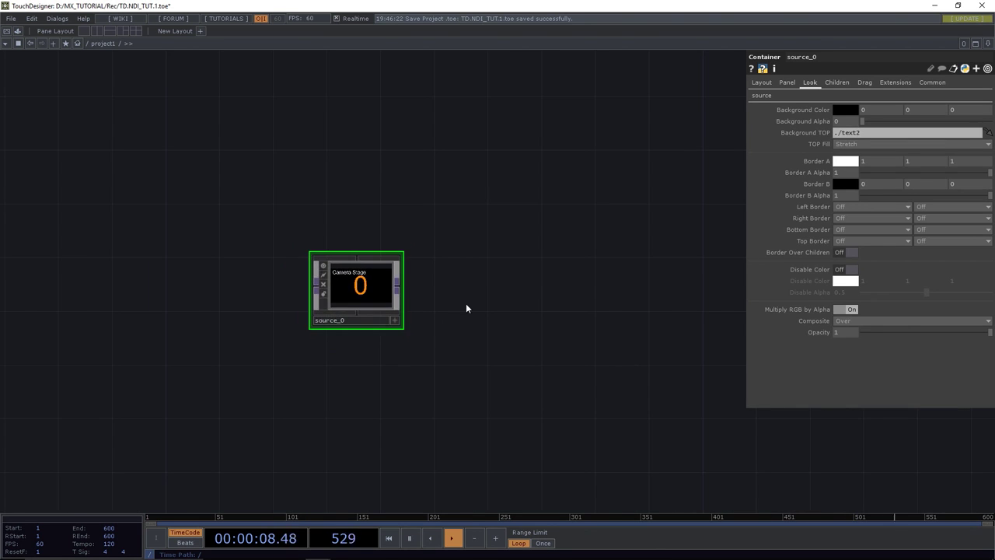
pyautogui.moveTo(467, 308); pyautogui.dragTo(323, 182)
pyautogui.scroll(-5, 422, 249)
pyautogui.scroll(2, 422, 249)
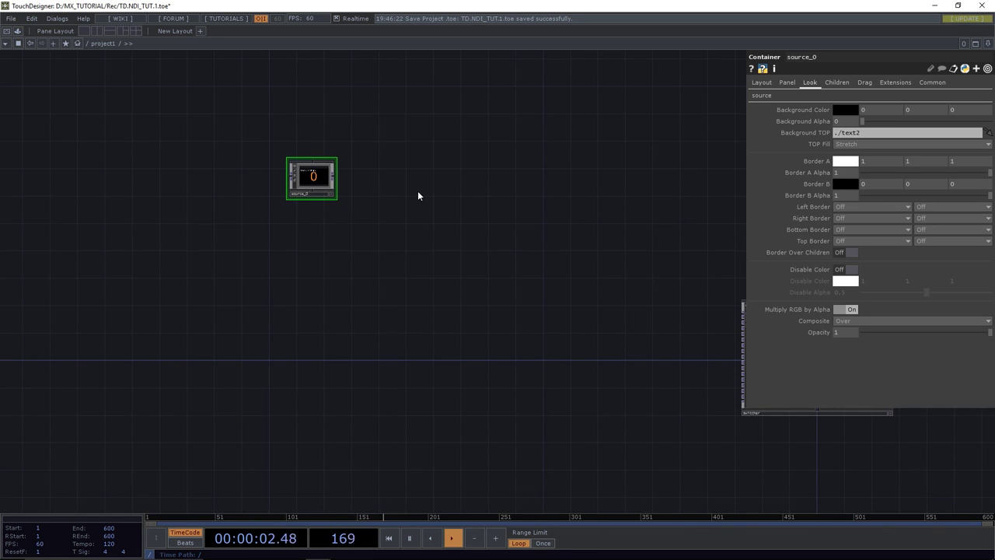
pyautogui.hotkey('ctrl', 'c')
pyautogui.hotkey('ctrl', 'v')
pyautogui.hotkey('ctrl', 'v')
pyautogui.hotkey('ctrl', 'v')
pyautogui.hotkey('ctrl', 'v')
pyautogui.hotkey('ctrl', 'v')
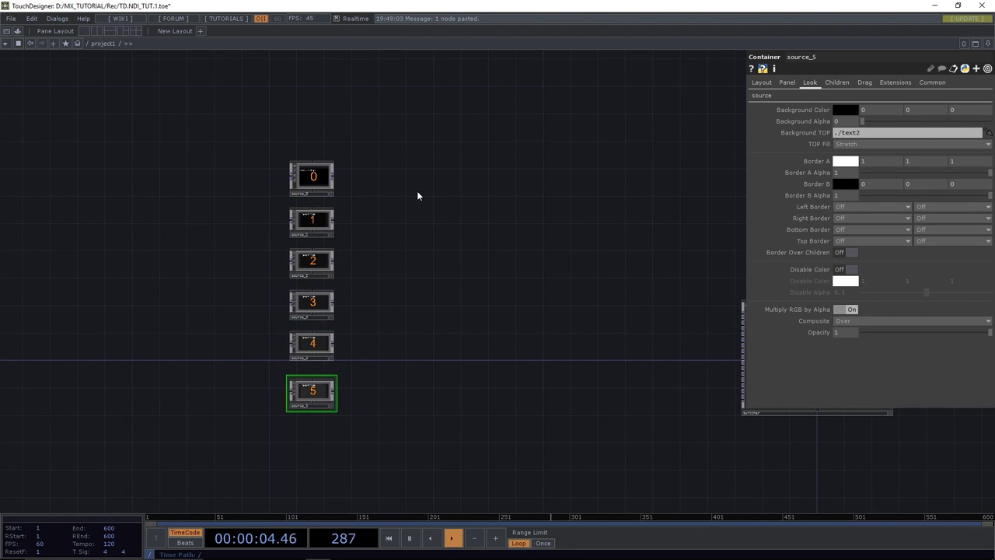
pyautogui.hotkey('ctrl', 'v')
pyautogui.scroll(3, 371, 327)
pyautogui.scroll(-2, 374, 331)
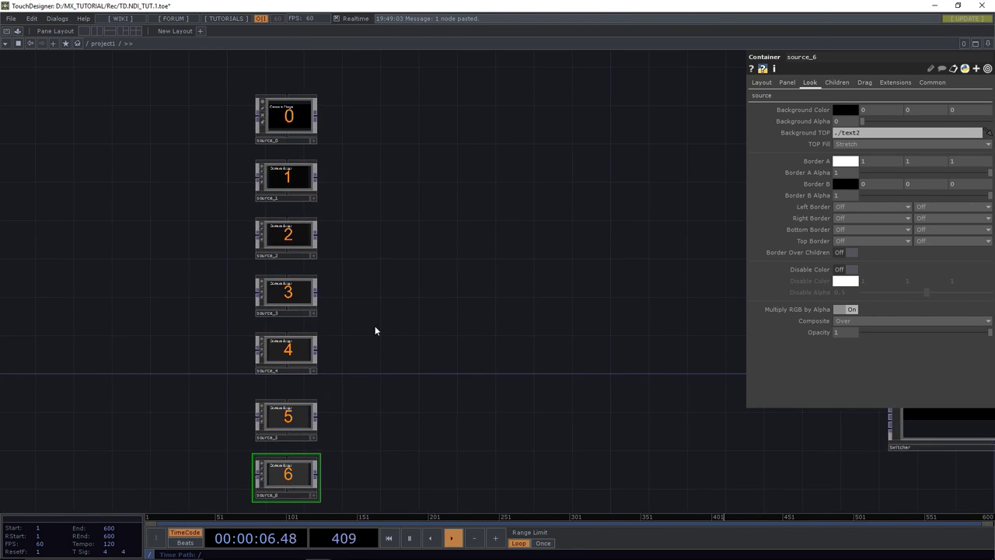
pyautogui.scroll(-2, 374, 323)
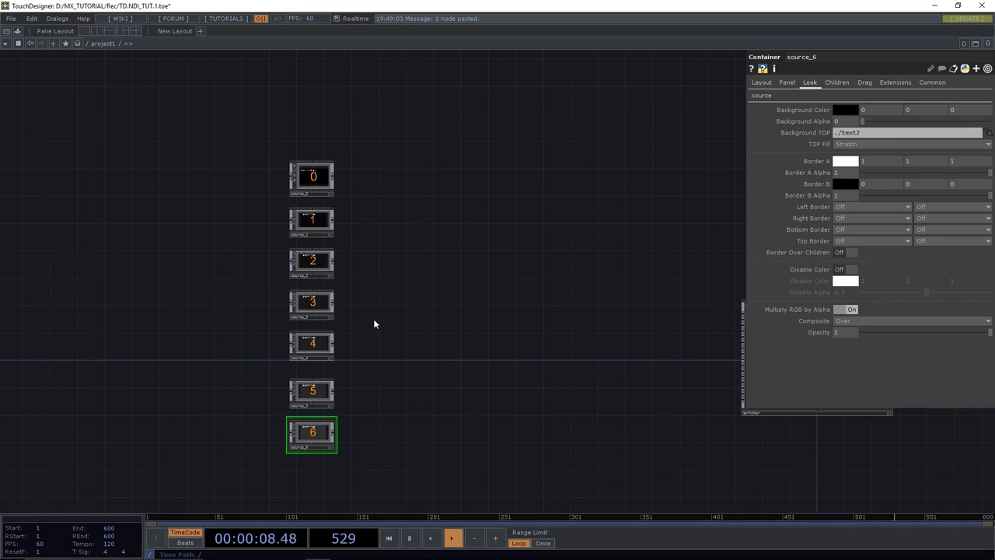
pyautogui.moveTo(360, 210); pyautogui.dragTo(304, 446)
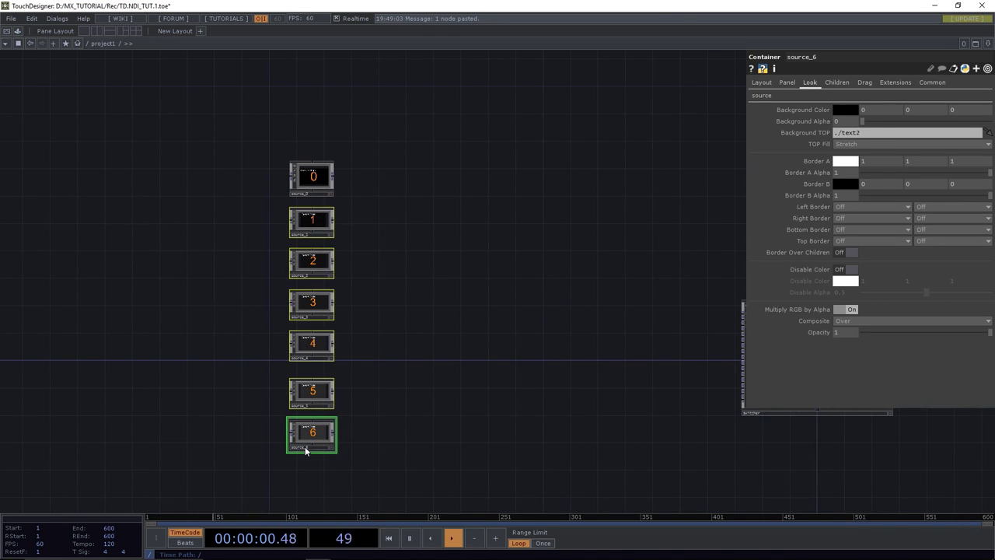
pyautogui.press('Delete')
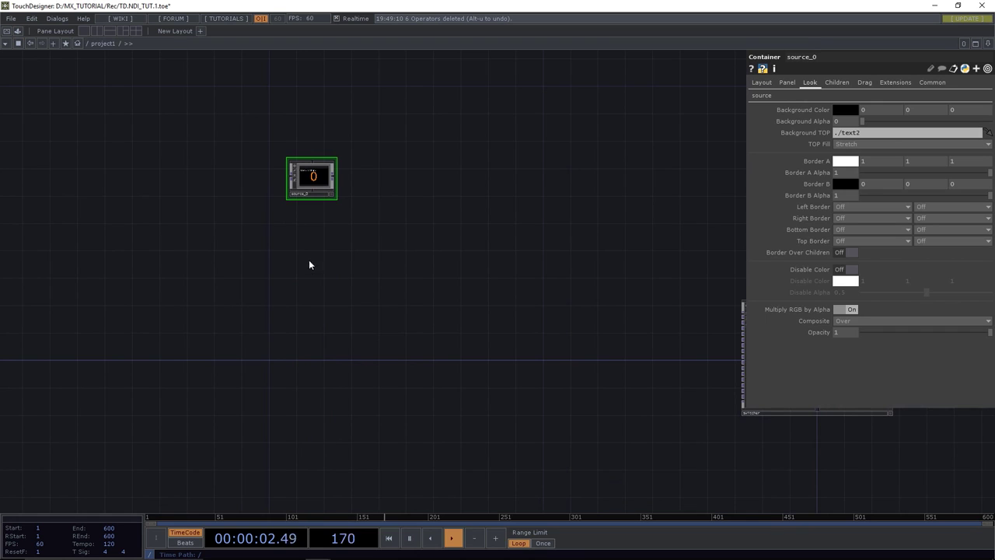
# Move the source_0 container closer to the Switcher container and save the project.
pyautogui.moveTo(318, 189); pyautogui.dragTo(454, 215)
pyautogui.moveTo(442, 295); pyautogui.dragTo(158, 384)
pyautogui.moveTo(264, 318); pyautogui.dragTo(352, 291)
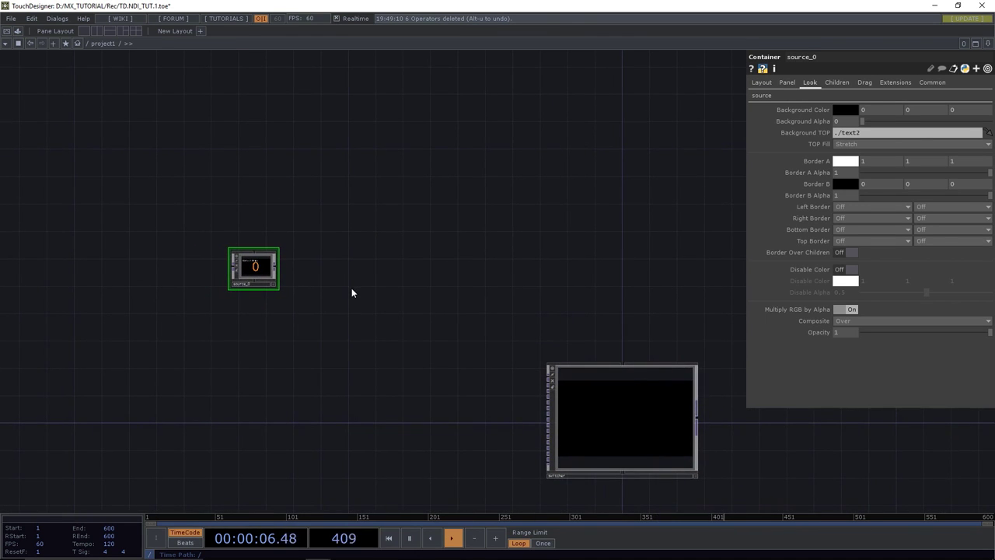
pyautogui.hotkey('ctrl', 's')
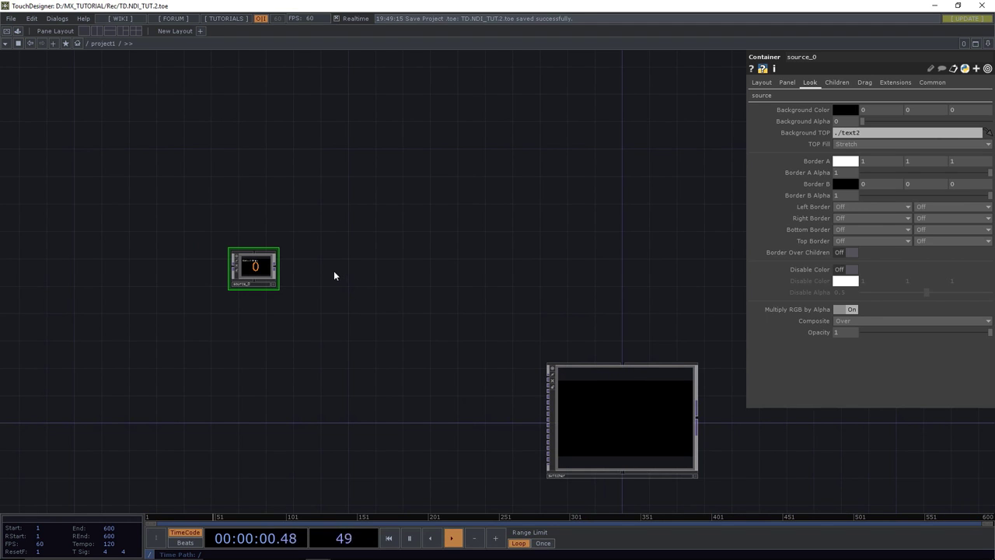
# Add a Replicator COMP beside the source_0 container in the project1 network.
pyautogui.scroll(3, 331, 270)
pyautogui.moveTo(283, 269); pyautogui.dragTo(390, 269)
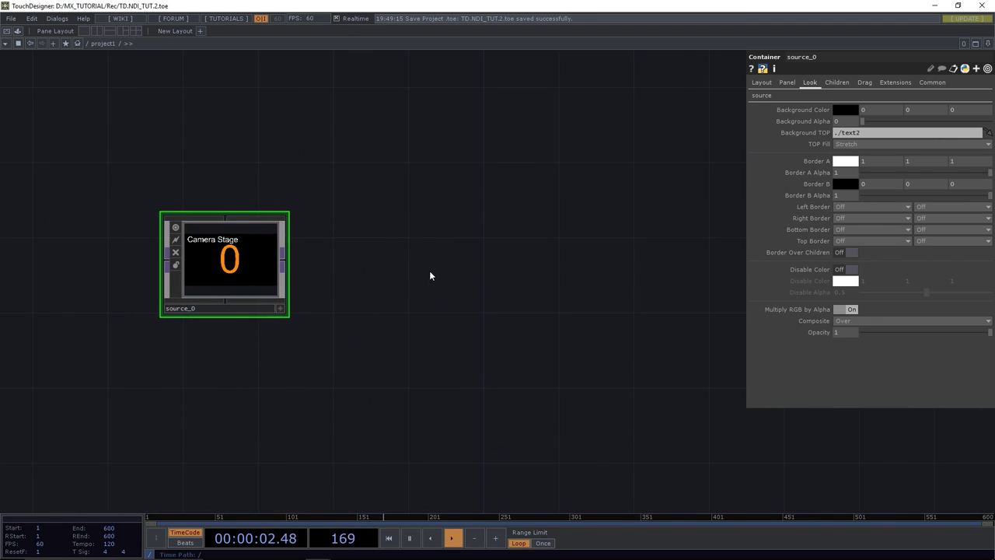
pyautogui.press('Tab')
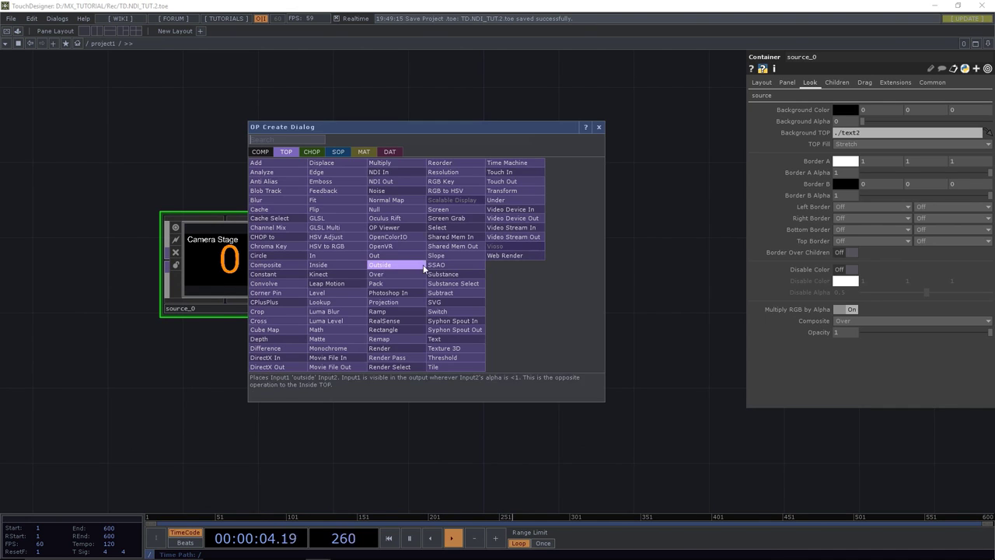
pyautogui.click(260, 151)
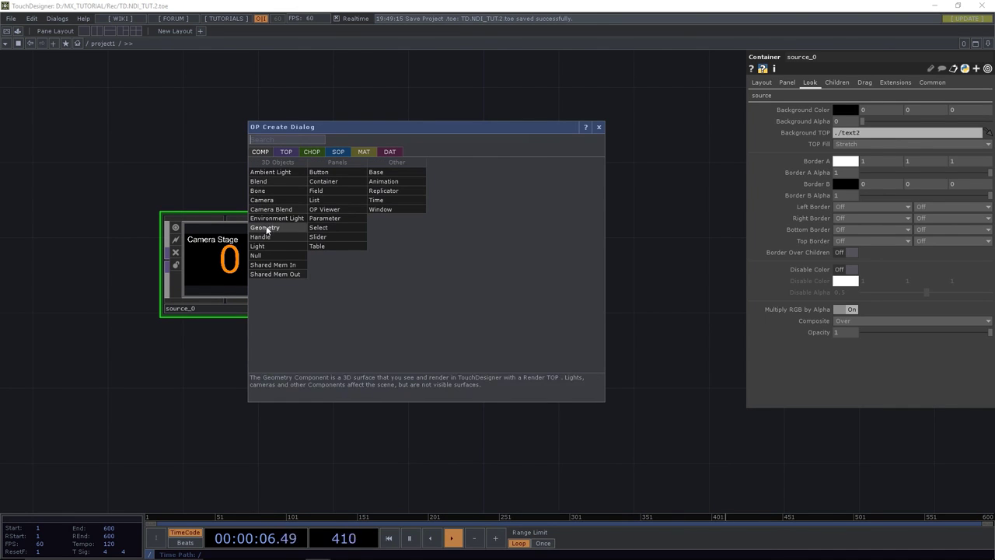
pyautogui.click(379, 196)
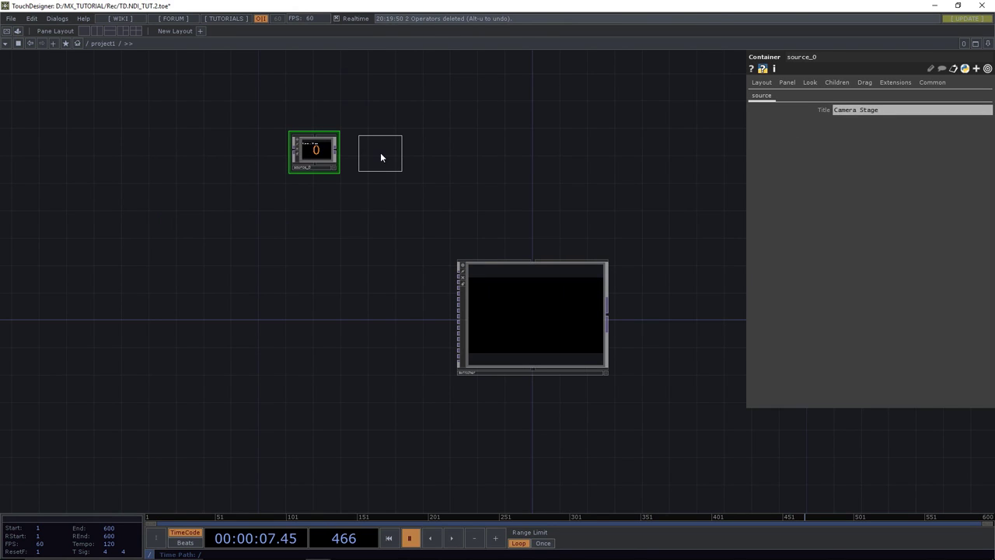
pyautogui.click(381, 154)
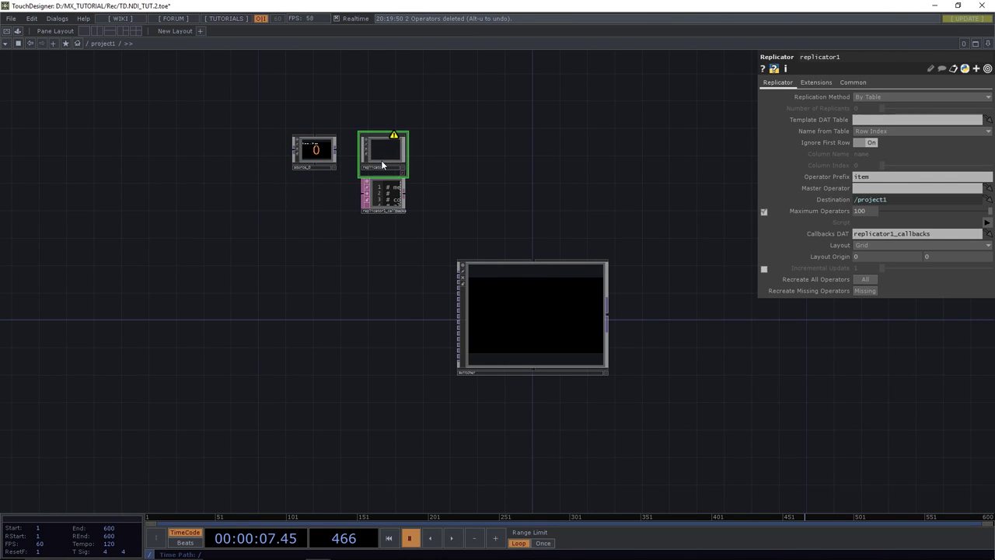
# Set the replicator to replicate By Number with 17 replicants and source_0 as its master operator.
pyautogui.click(869, 97)
pyautogui.click(866, 107)
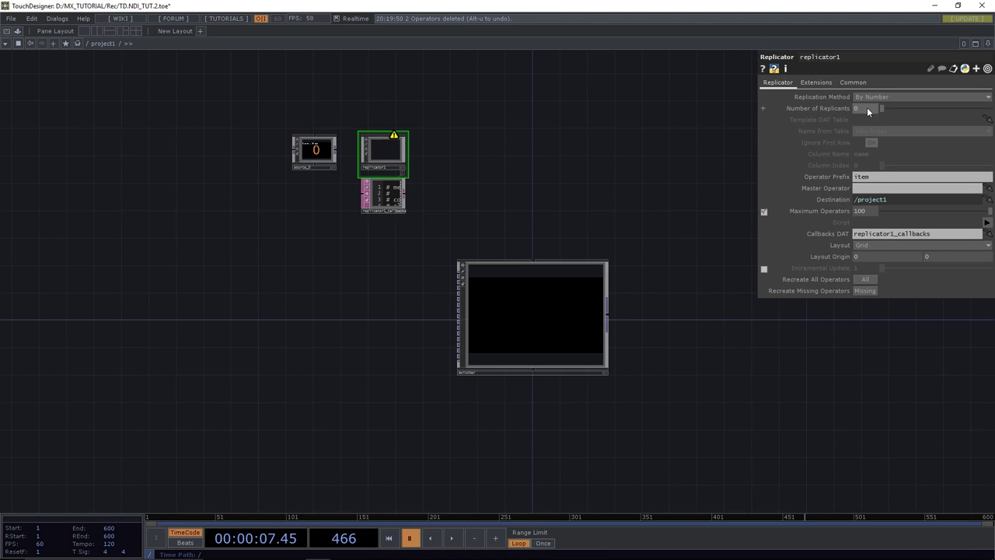
pyautogui.write('17')
pyautogui.press('Return')
pyautogui.moveTo(311, 151); pyautogui.dragTo(886, 191)
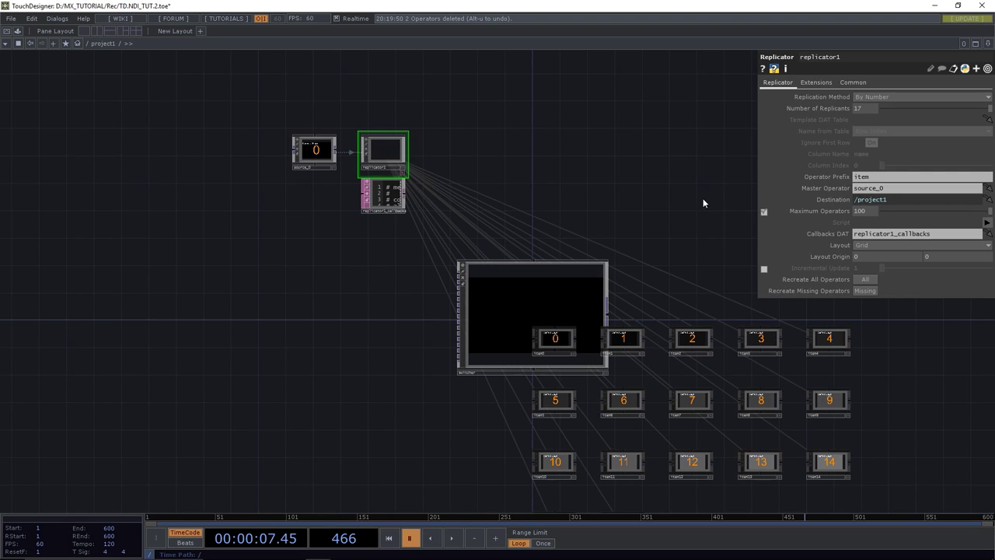
# Set the replicator's operator prefix to source_.
pyautogui.click(859, 178)
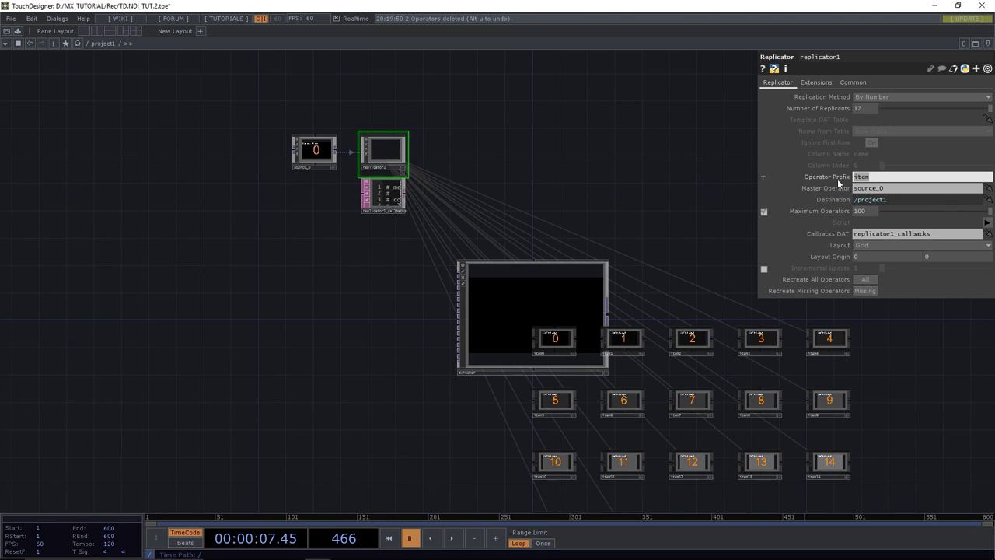
pyautogui.write('source_')
pyautogui.press('Return')
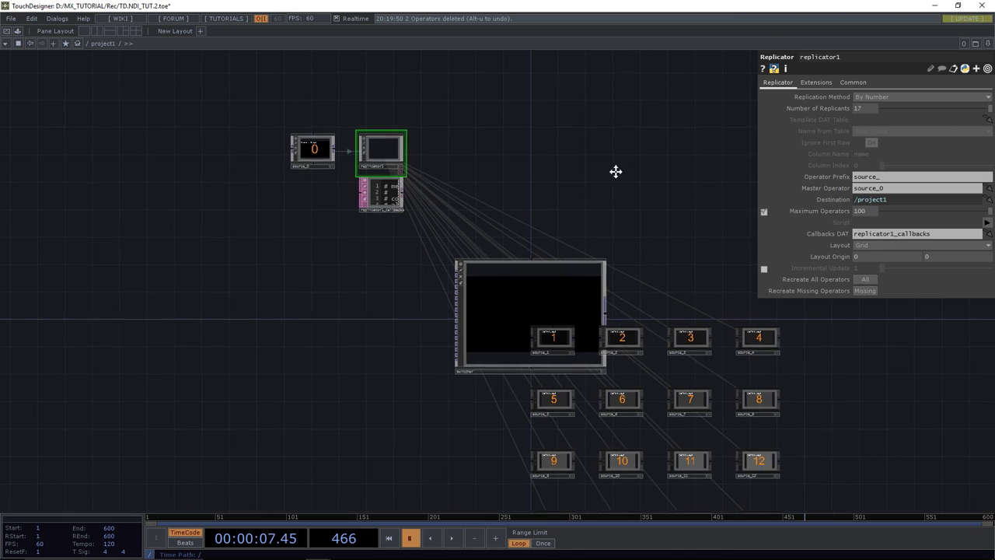
pyautogui.moveTo(615, 171); pyautogui.dragTo(465, 68)
pyautogui.scroll(-3, 513, 138)
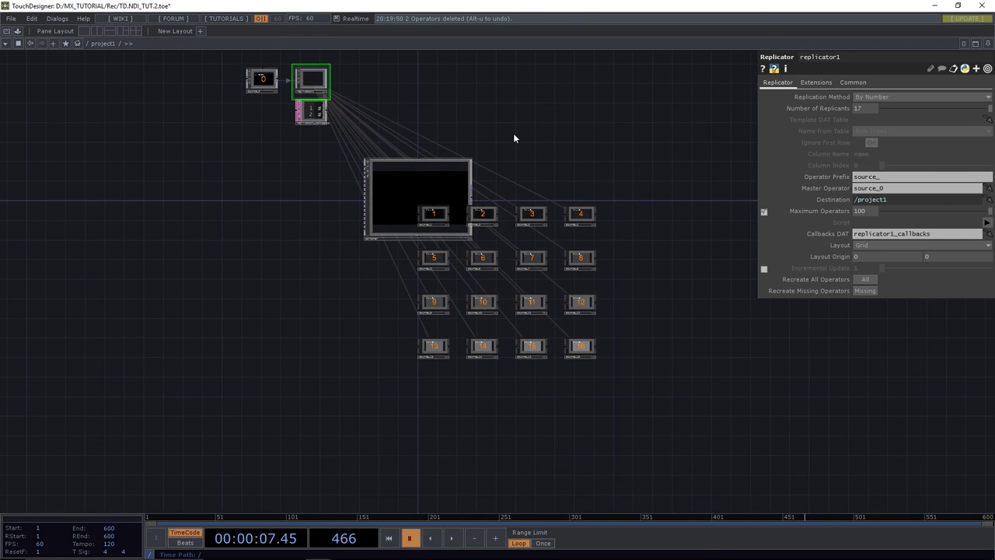
pyautogui.moveTo(871, 553)
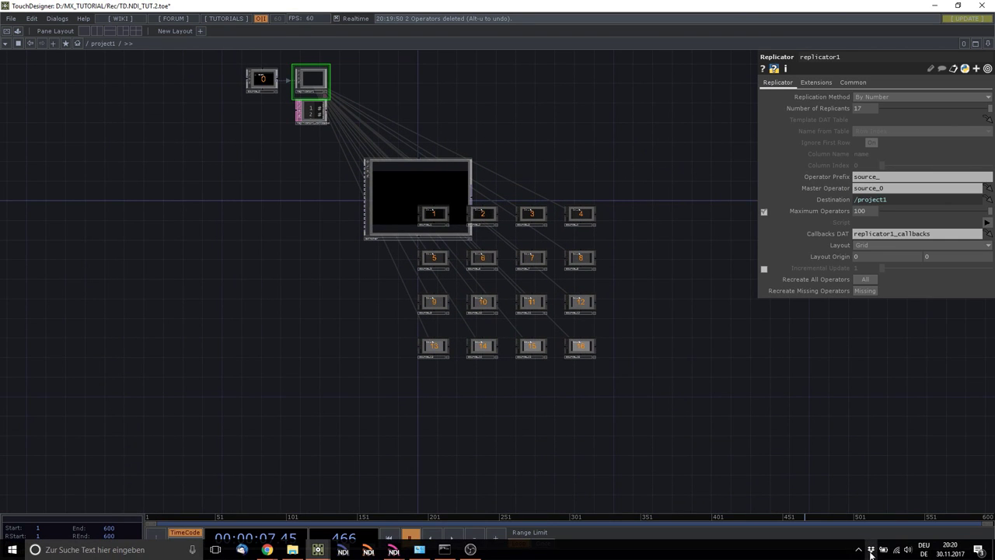
pyautogui.click(861, 551)
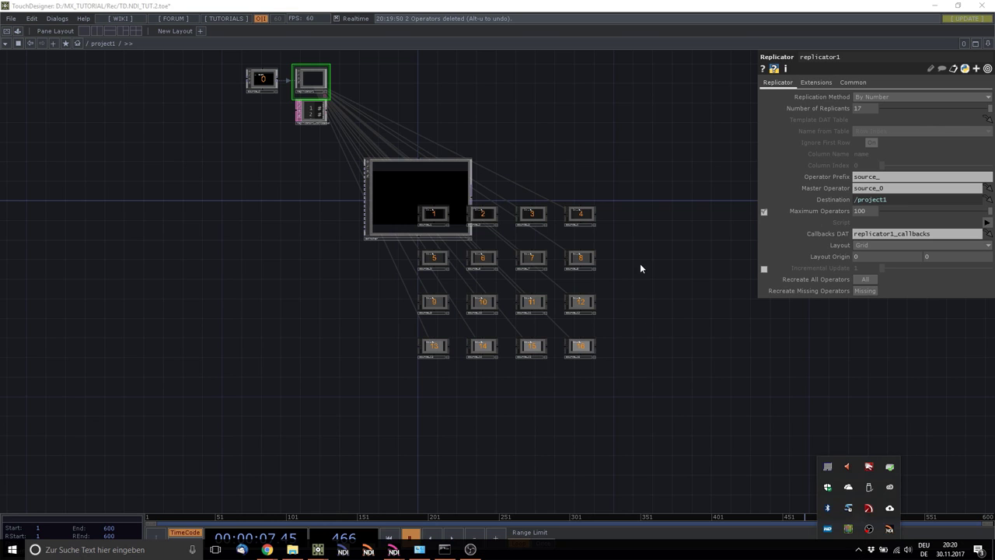
pyautogui.moveTo(641, 267); pyautogui.dragTo(664, 321)
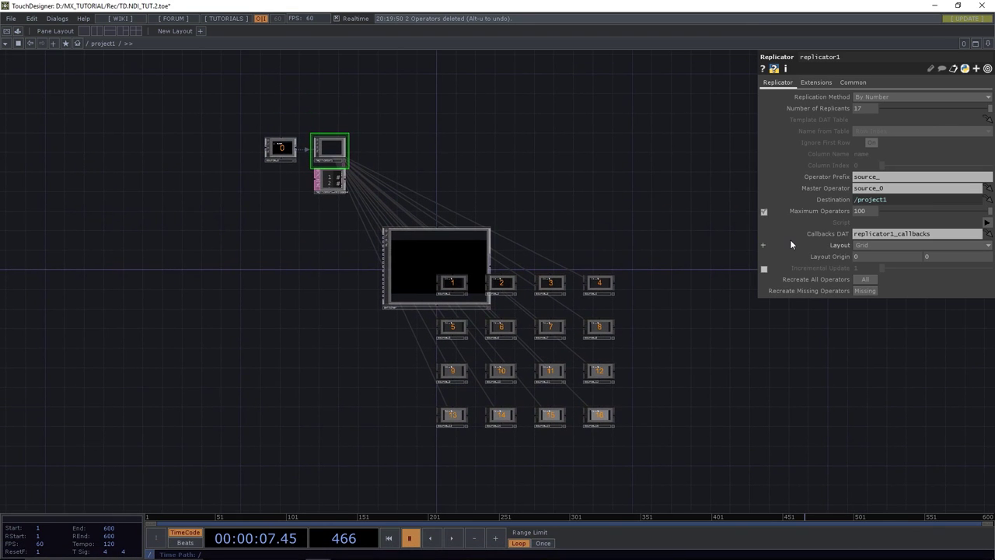
# Set the replicator's layout to Vertical and its layout origin to -1940, 1562.
pyautogui.click(870, 244)
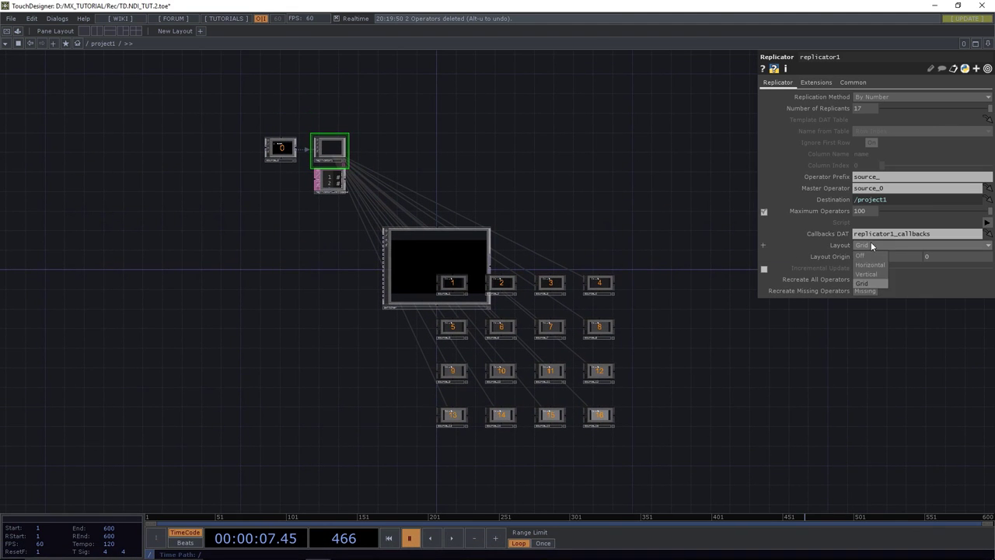
pyautogui.click(865, 274)
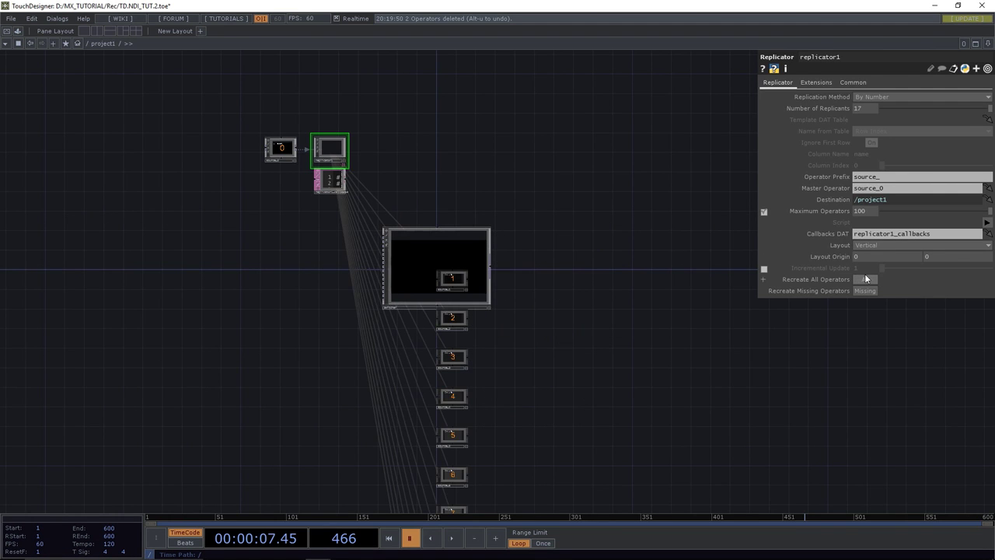
pyautogui.scroll(-4, 564, 260)
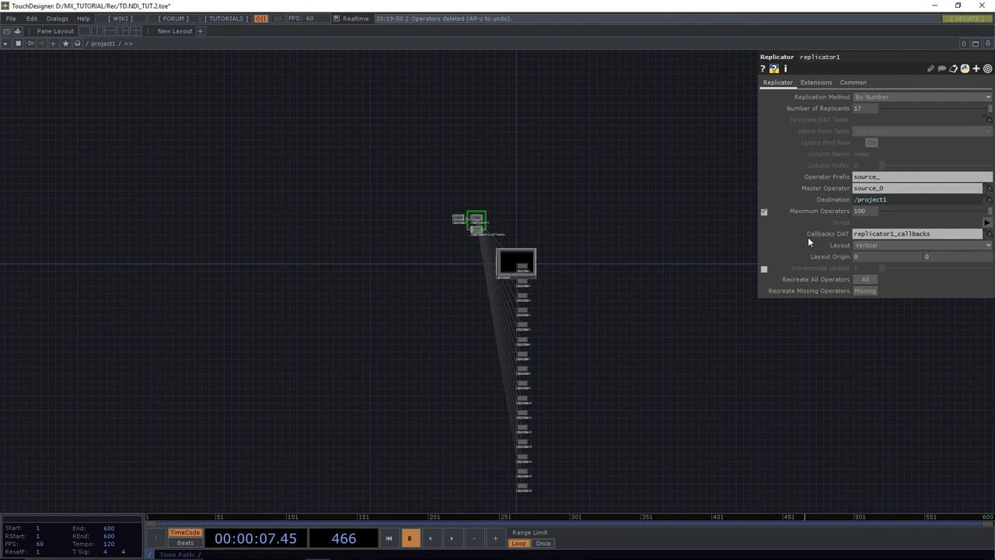
pyautogui.moveTo(876, 256); pyautogui.dragTo(872, 242, button='middle')
pyautogui.moveTo(942, 254); pyautogui.dragTo(942, 241, button='middle')
pyautogui.moveTo(429, 212); pyautogui.dragTo(606, 271)
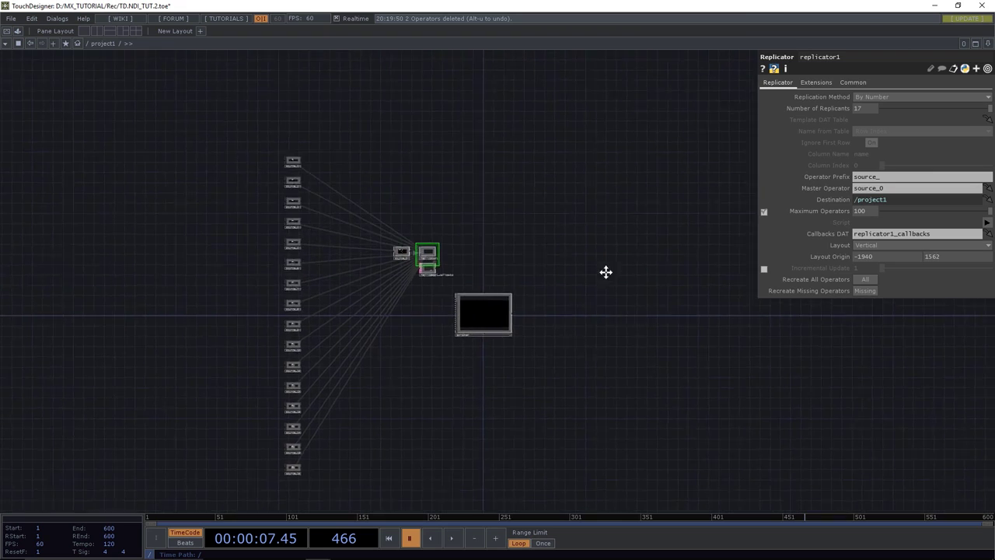
pyautogui.scroll(6, 356, 226)
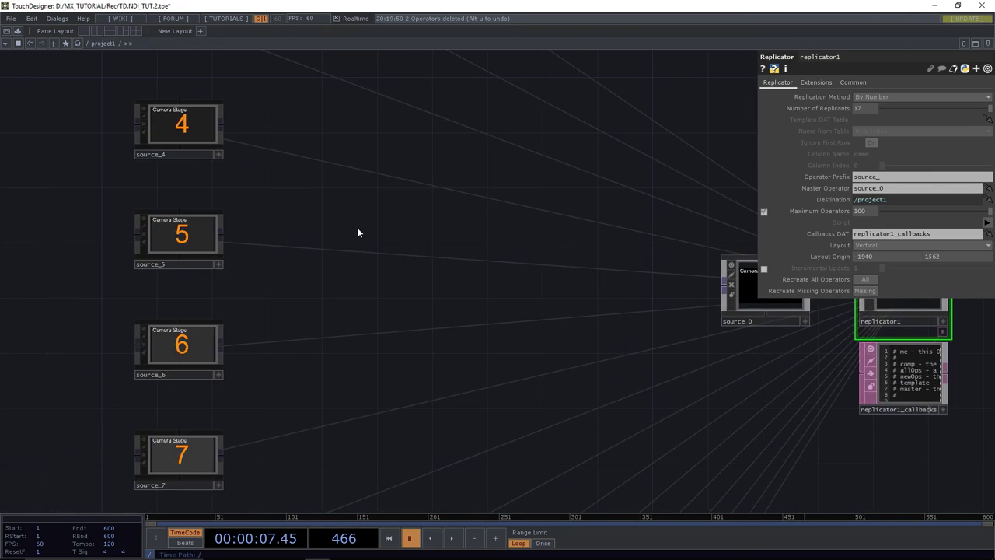
pyautogui.scroll(-6, 357, 232)
pyautogui.scroll(-2, 357, 231)
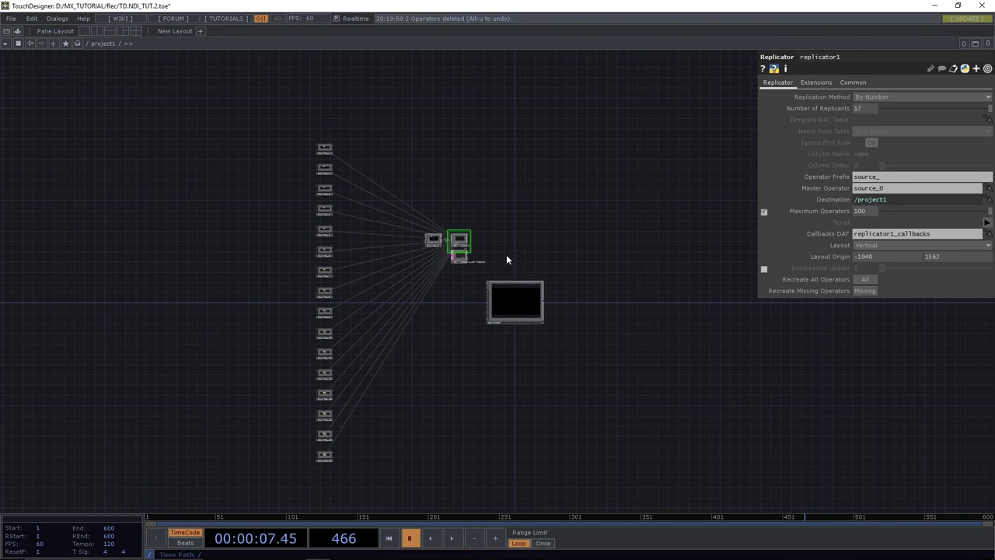
pyautogui.scroll(3, 504, 254)
pyautogui.scroll(3, 593, 270)
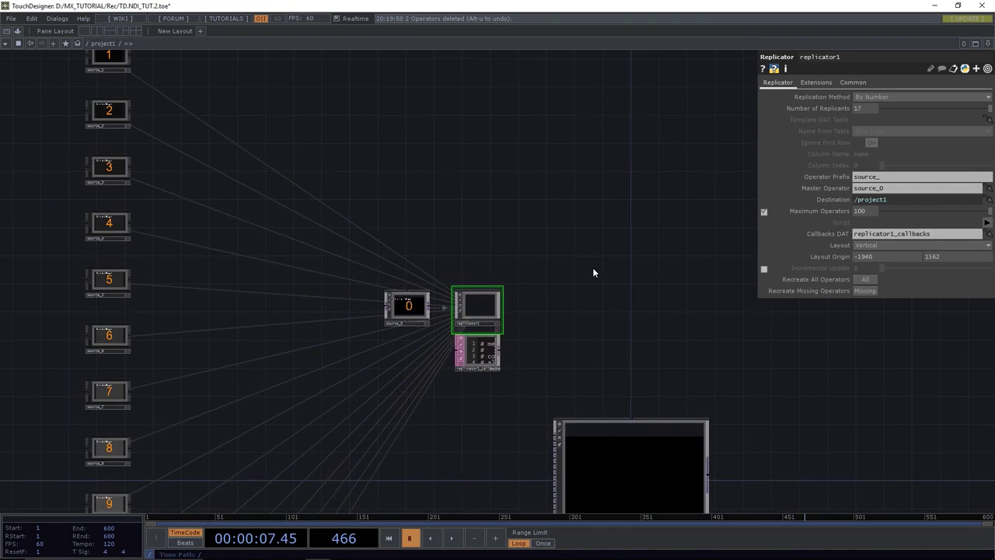
# Wire the replicated containers source_1, source_2 and source_4 through source_10 into consecutive inputs of the Switcher container.
pyautogui.scroll(-3, 592, 268)
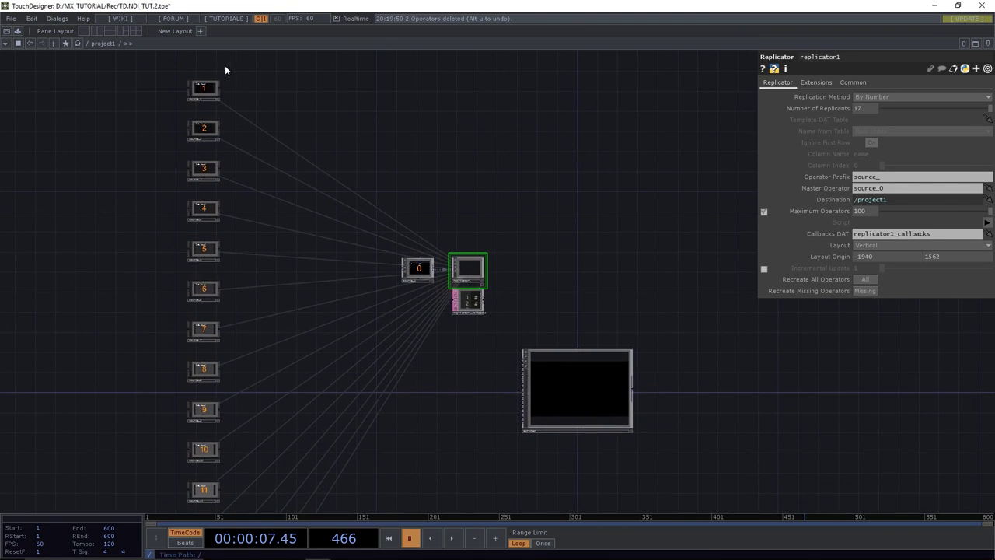
pyautogui.moveTo(220, 88); pyautogui.dragTo(523, 358)
pyautogui.moveTo(220, 131); pyautogui.dragTo(516, 366)
pyautogui.click(221, 209)
pyautogui.click(221, 248)
pyautogui.click(221, 288)
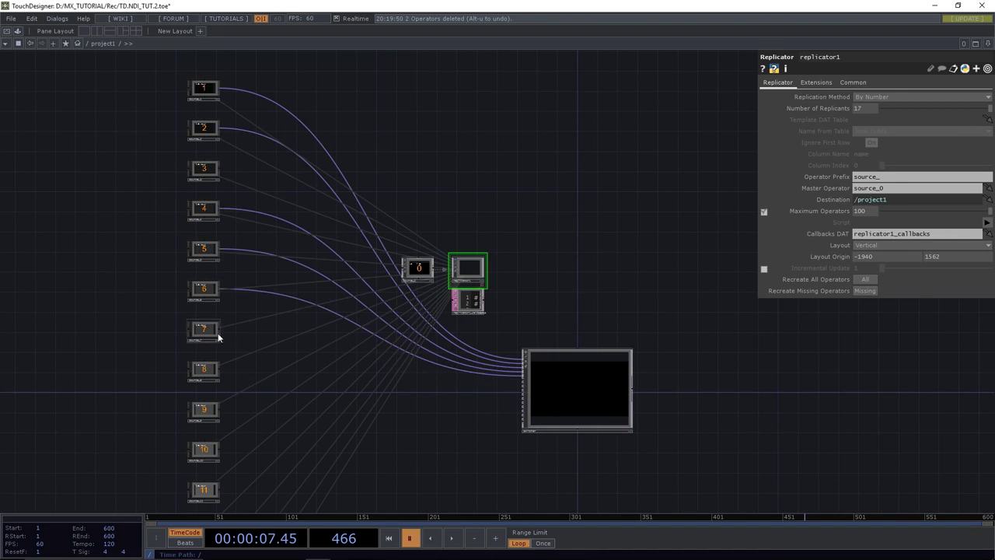
pyautogui.click(220, 329)
pyautogui.click(221, 369)
pyautogui.click(521, 381)
pyautogui.click(221, 409)
pyautogui.moveTo(521, 396); pyautogui.dragTo(582, 262)
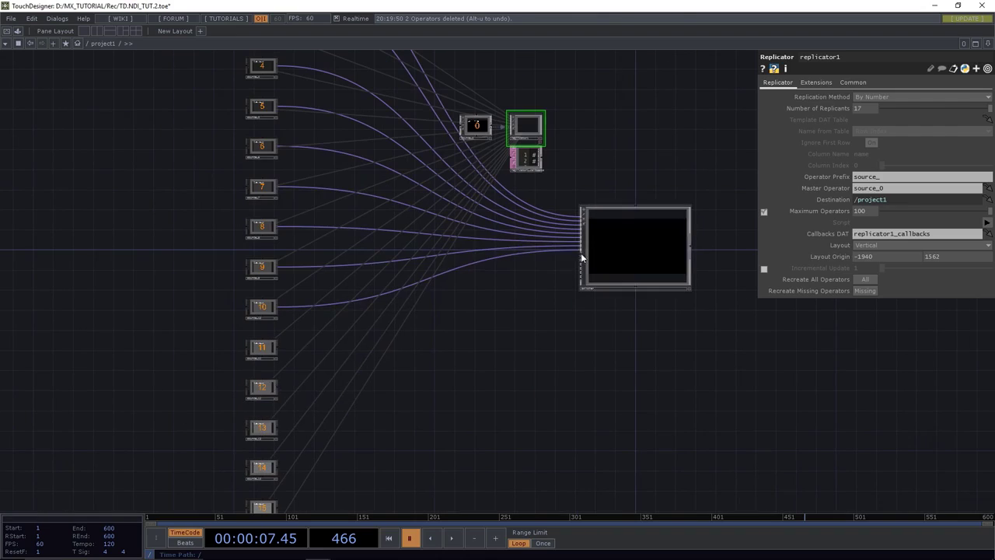
# Wire source_11 through source_16 into the next free inputs of the Switcher container.
pyautogui.click(280, 306)
pyautogui.click(281, 346)
pyautogui.click(280, 385)
pyautogui.click(280, 426)
pyautogui.click(281, 466)
pyautogui.click(281, 507)
pyautogui.moveTo(349, 511); pyautogui.dragTo(360, 427)
pyautogui.scroll(-3, 593, 318)
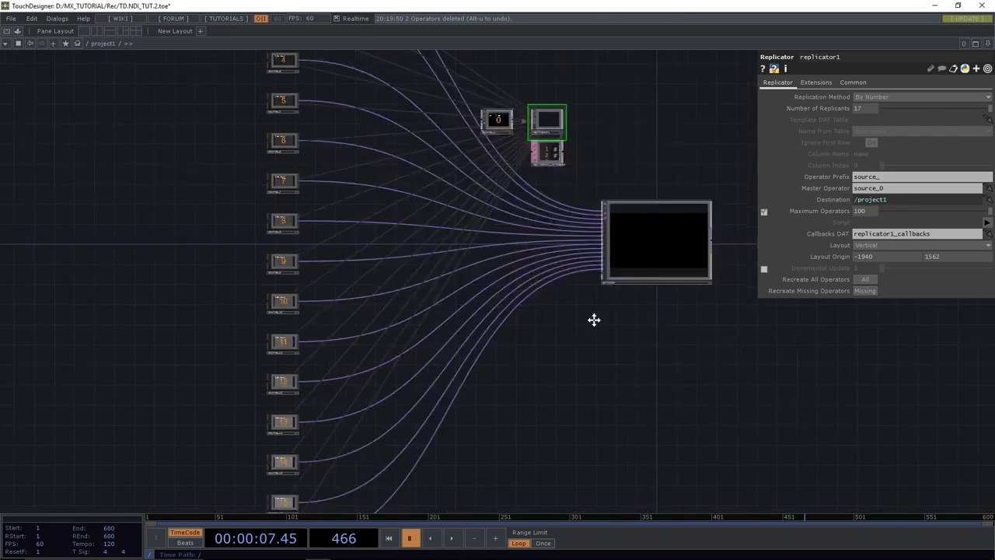
# Check the input order inside the Switcher container and disconnect every source wire except the one from source_1.
pyautogui.scroll(5, 319, 331)
pyautogui.scroll(-2, 309, 334)
pyautogui.scroll(2, 309, 334)
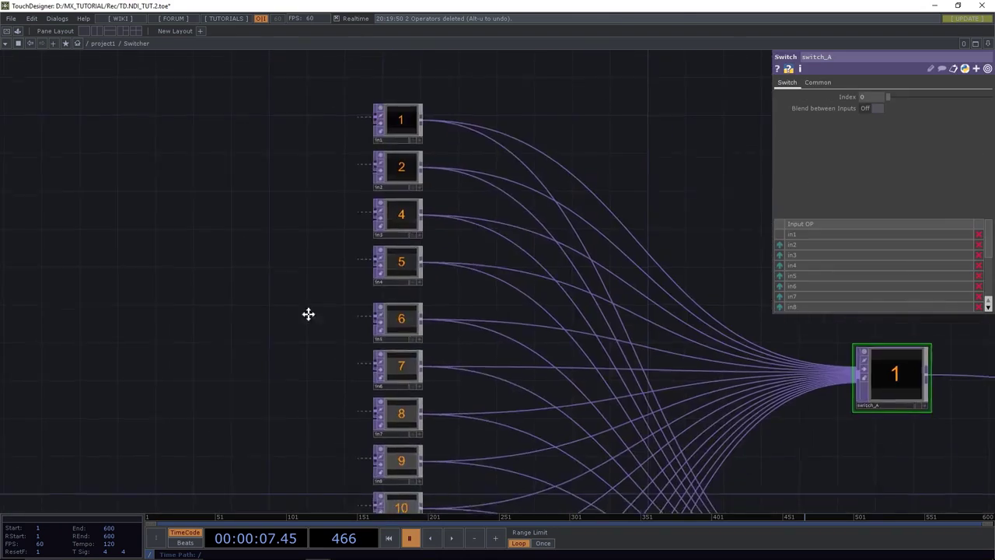
pyautogui.scroll(-5, 152, 85)
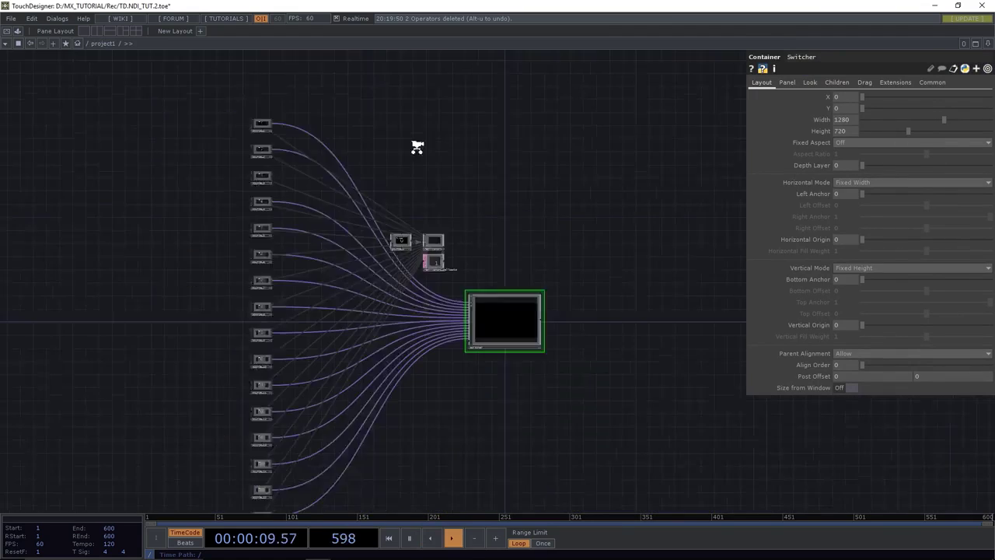
pyautogui.scroll(-2, 417, 148)
pyautogui.rightClick(353, 165)
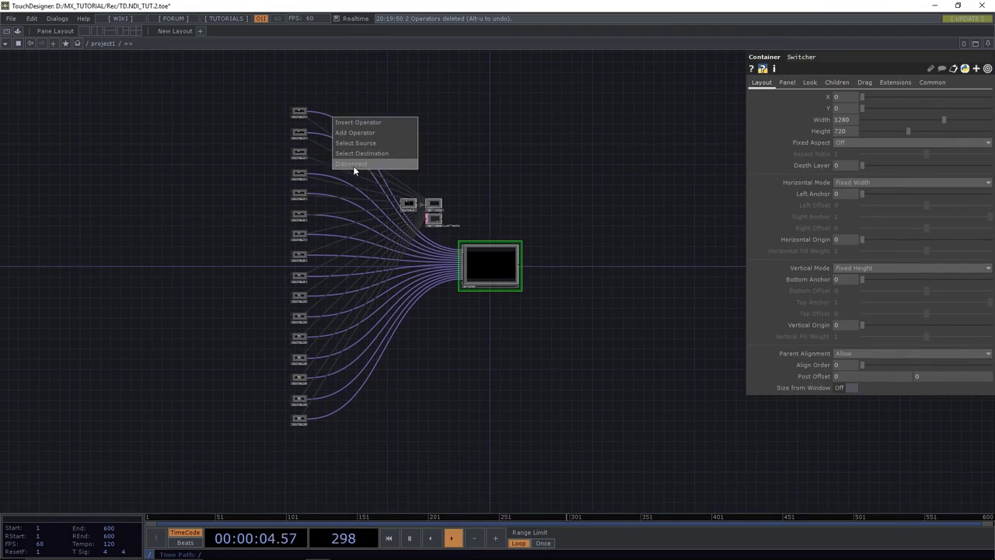
pyautogui.rightClick(351, 229)
pyautogui.click(357, 223)
pyautogui.scroll(3, 270, 226)
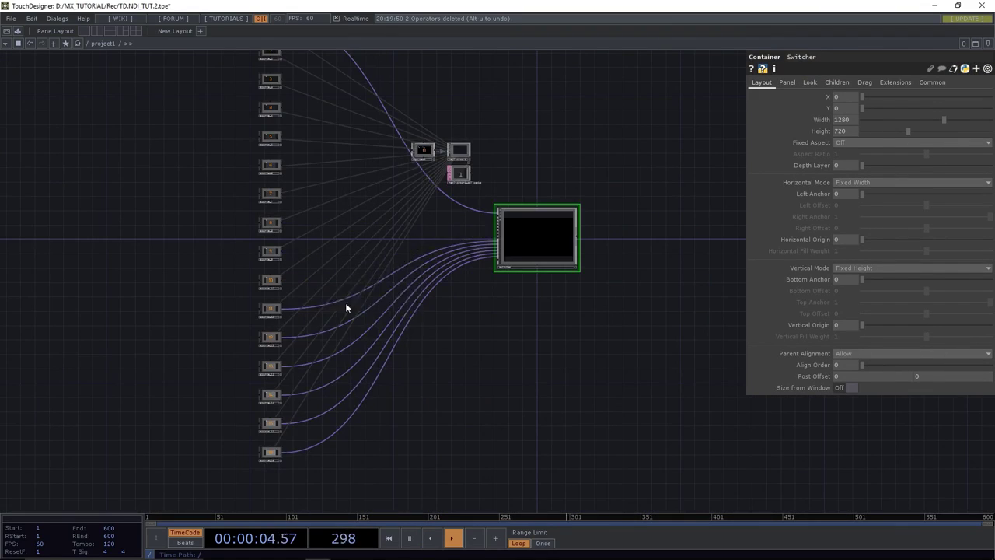
pyautogui.click(371, 351)
pyautogui.press('Delete')
# Wire source_2 through source_16 in numerical order into the second through sixteenth inputs of the Switcher container.
pyautogui.scroll(3, 539, 151)
pyautogui.scroll(-3, 491, 262)
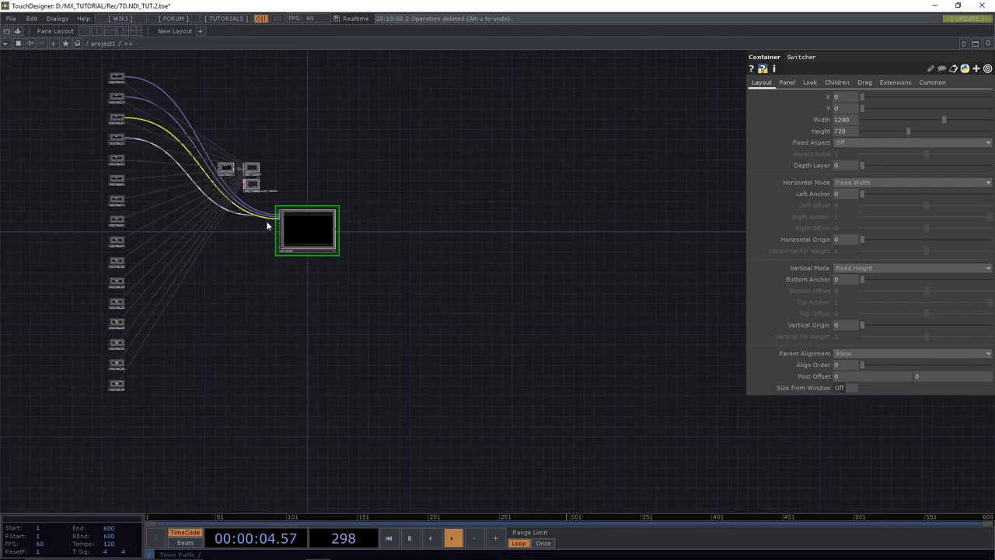
pyautogui.scroll(2, 67, 234)
pyautogui.scroll(1, 386, 232)
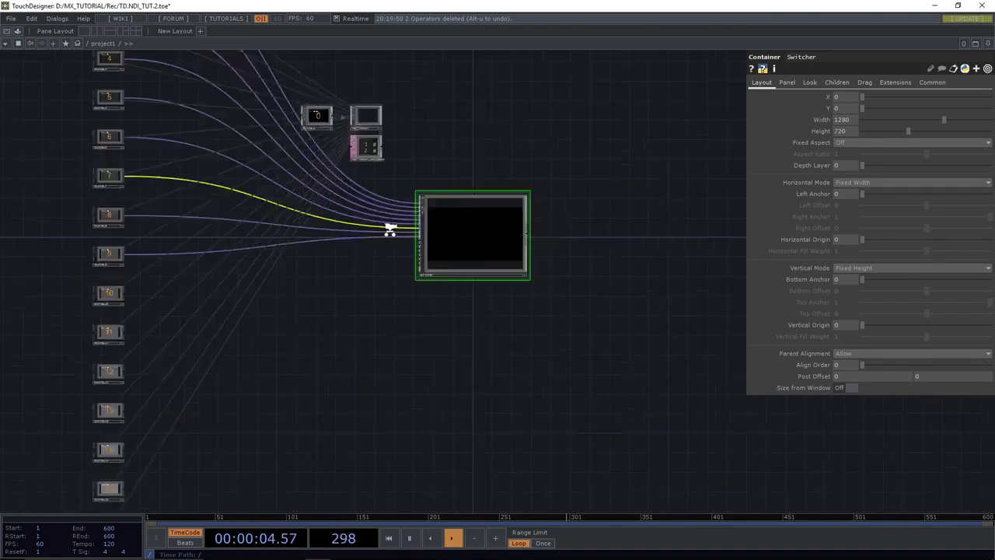
pyautogui.scroll(-1, 397, 241)
pyautogui.click(413, 248)
pyautogui.scroll(2, 198, 397)
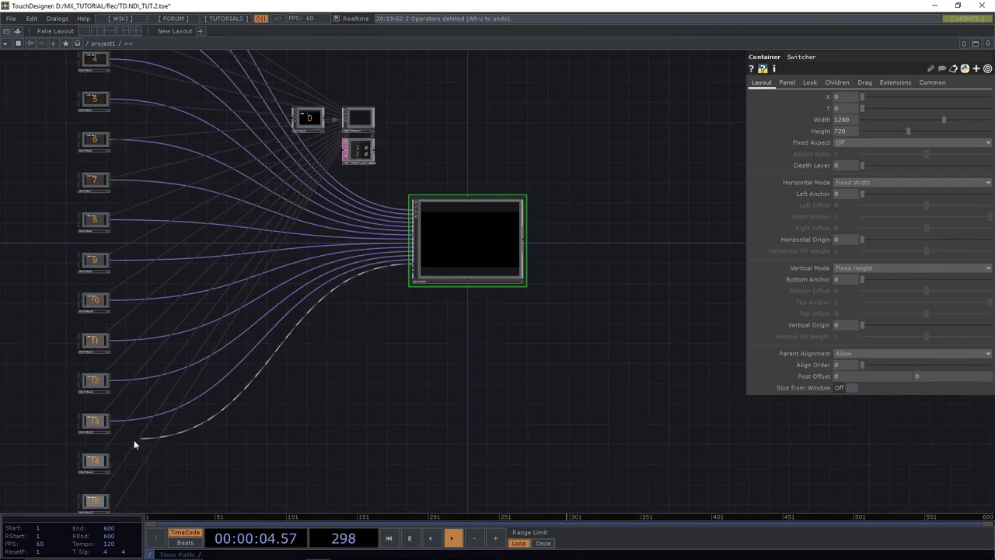
pyautogui.click(150, 411)
pyautogui.click(149, 491)
pyautogui.click(482, 249)
pyautogui.scroll(-3, 501, 302)
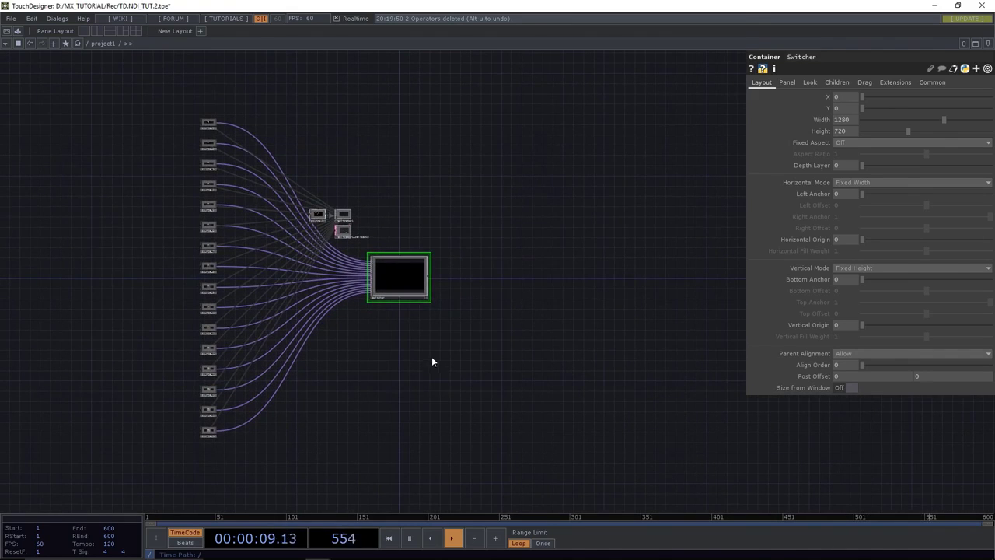
# Move source_0 and its replicator operators closer above the Switcher container, and open the Switcher's network.
pyautogui.moveTo(392, 186); pyautogui.dragTo(373, 207)
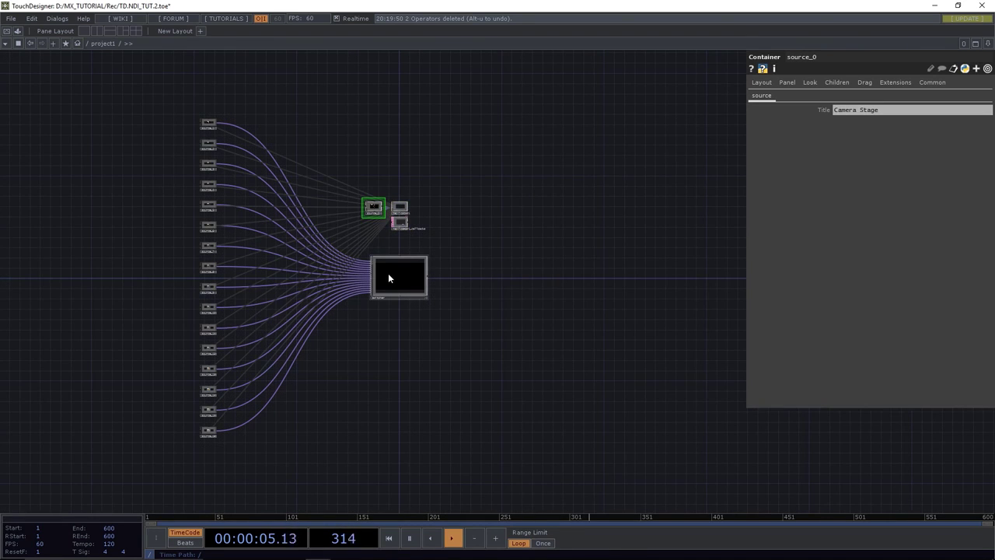
pyautogui.scroll(3, 389, 278)
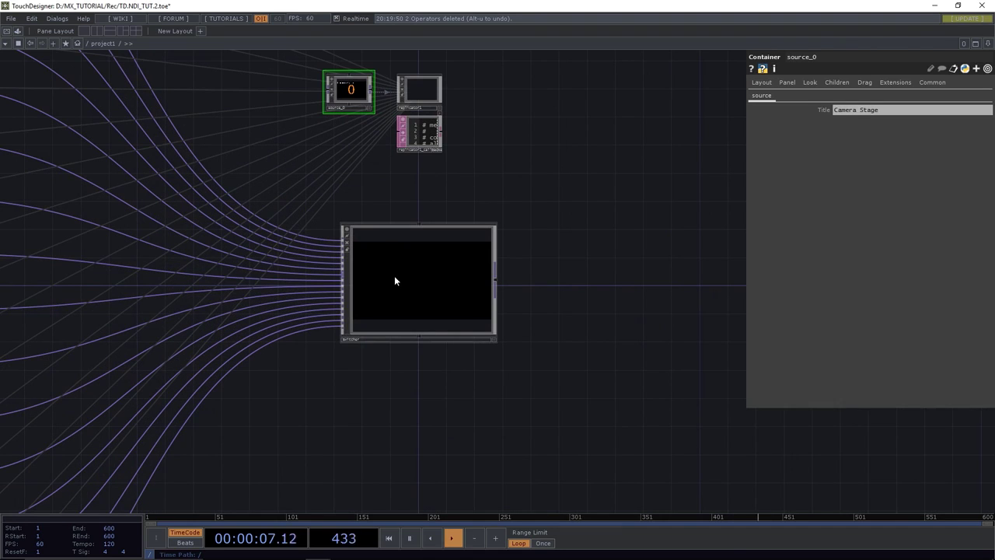
pyautogui.doubleClick(394, 275)
pyautogui.press('h')
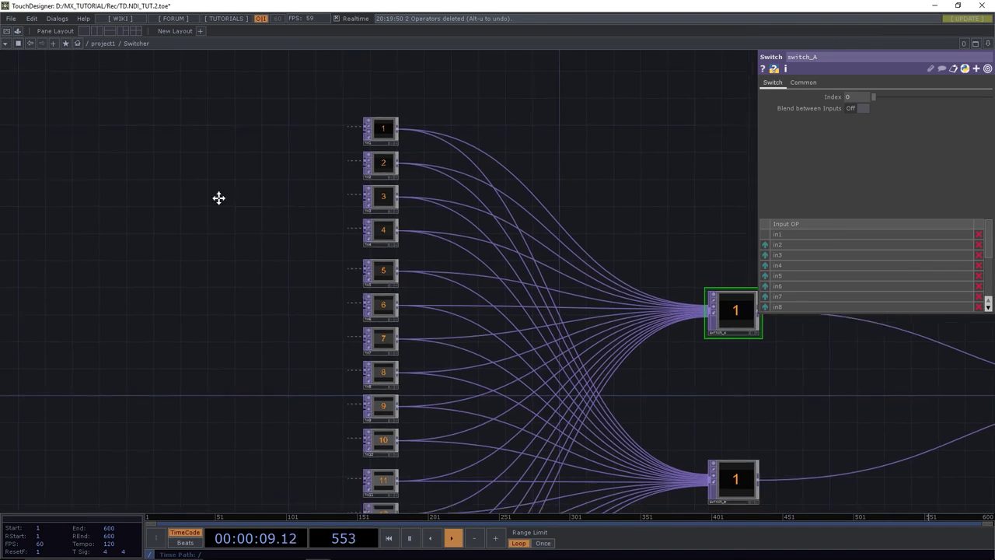
pyautogui.moveTo(681, 361); pyautogui.dragTo(474, 358)
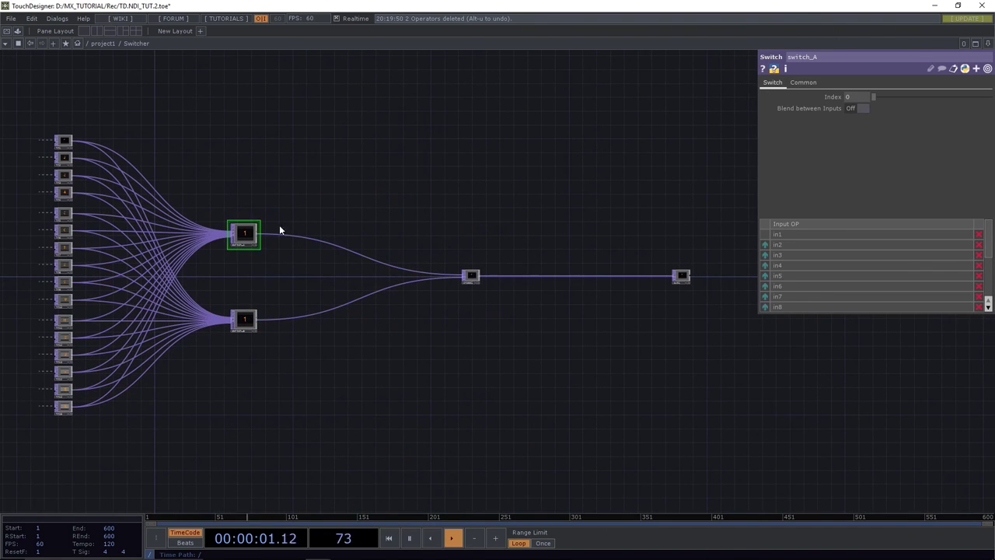
# Change the Index of switch_B, set switch_A's Index to 4.93, and save the project.
pyautogui.click(250, 317)
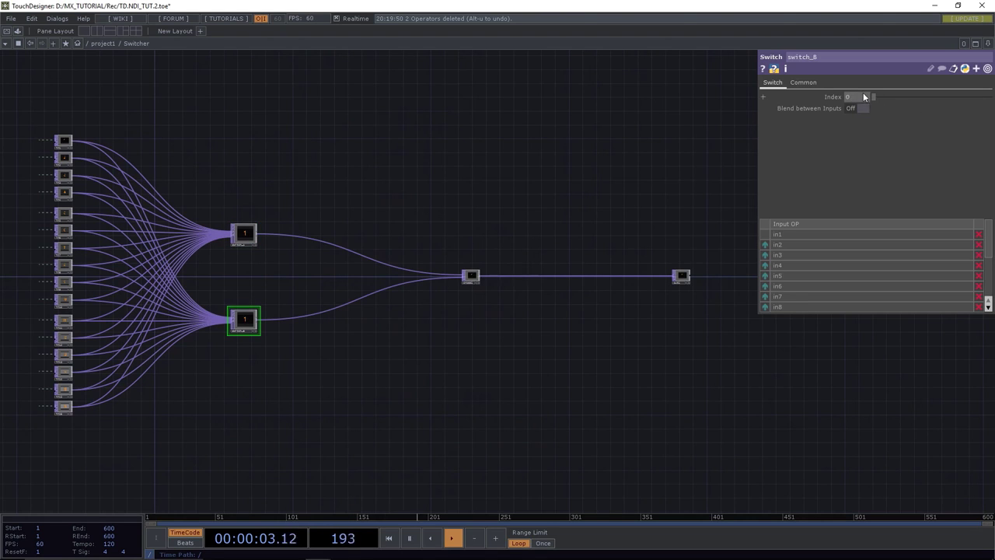
pyautogui.moveTo(876, 97); pyautogui.dragTo(905, 106)
pyautogui.click(242, 234)
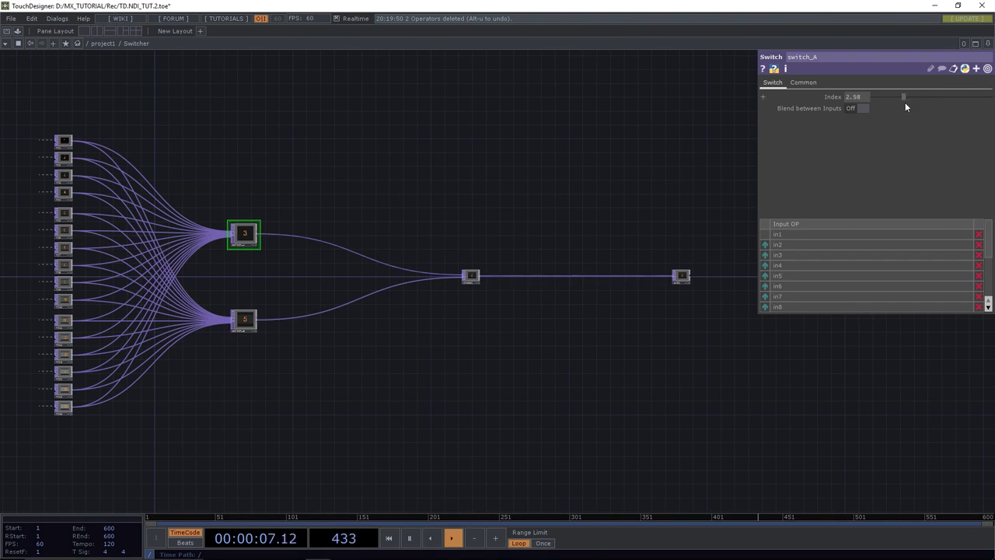
pyautogui.scroll(5, 488, 280)
pyautogui.scroll(-5, 488, 280)
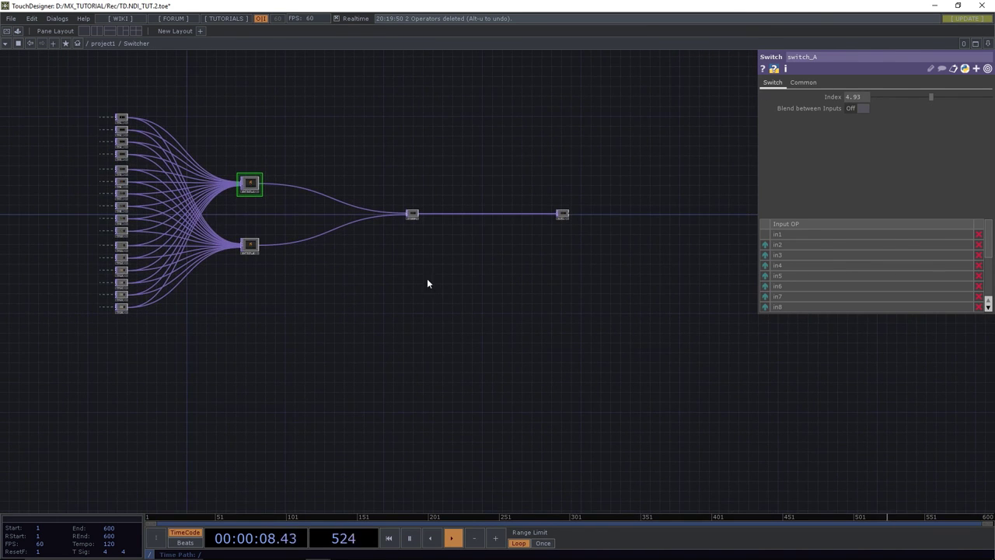
pyautogui.moveTo(426, 278); pyautogui.dragTo(462, 307)
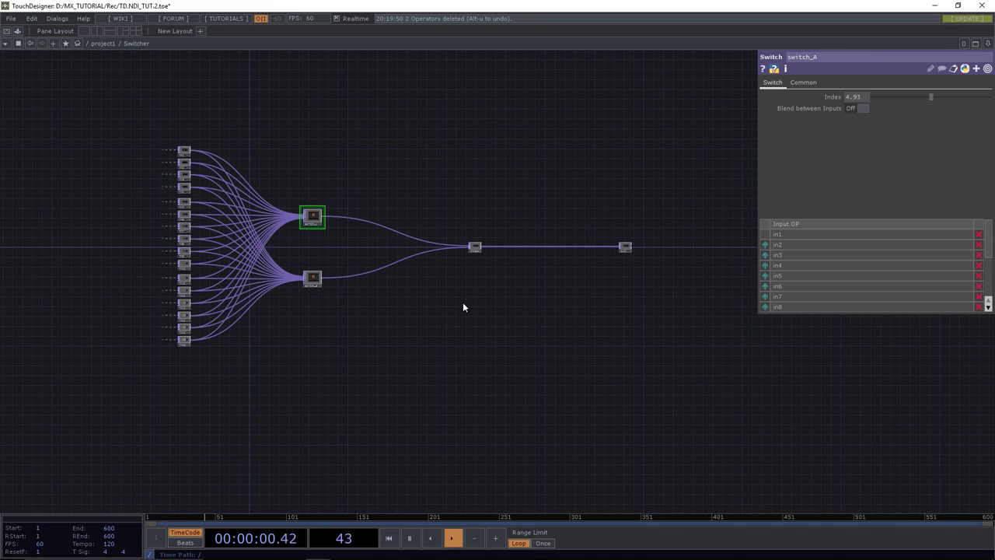
pyautogui.hotkey('ctrl', 's')
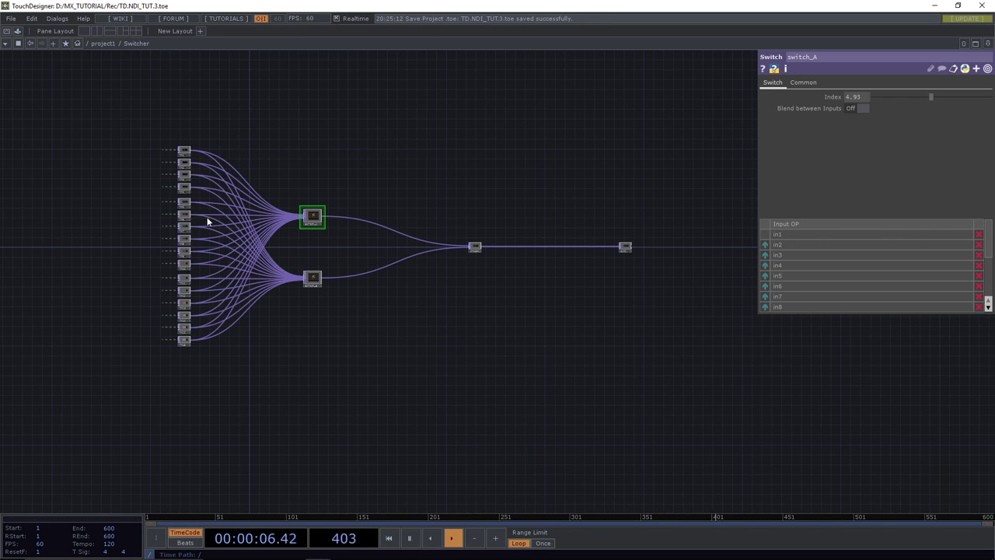
# Add a Container component above switch_A and name it Selector_A.
pyautogui.scroll(6, 302, 186)
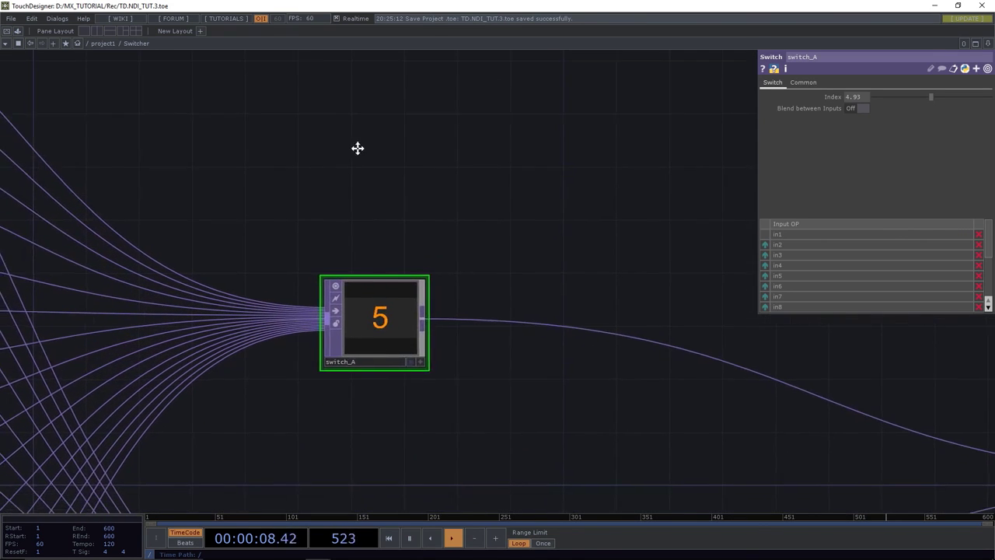
pyautogui.moveTo(358, 148); pyautogui.dragTo(366, 130)
pyautogui.press('Tab')
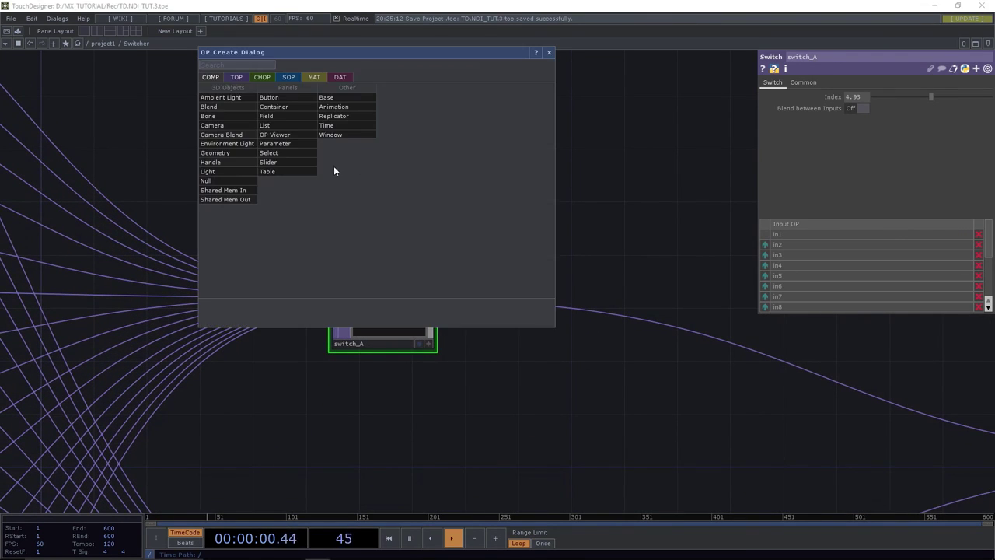
pyautogui.click(274, 107)
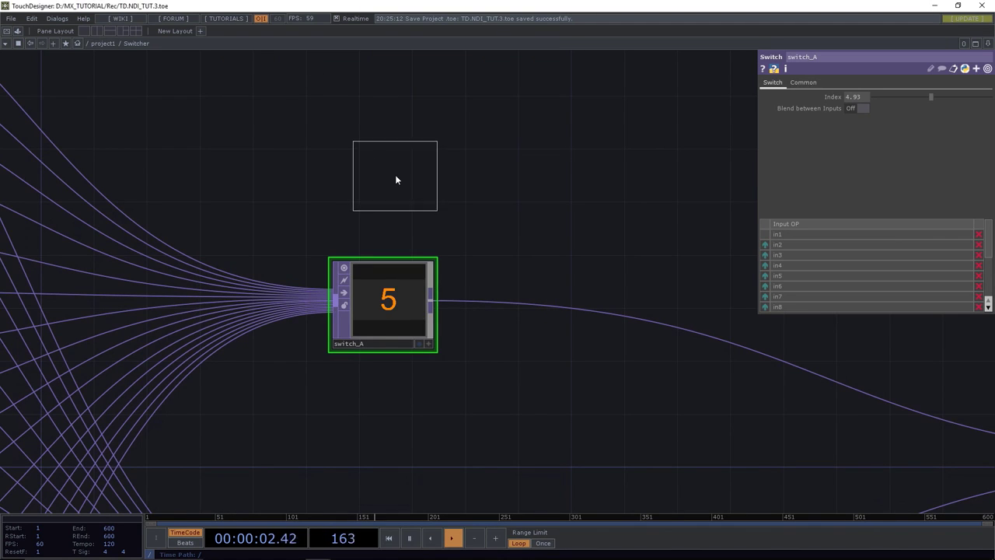
pyautogui.click(384, 174)
pyautogui.doubleClick(384, 197)
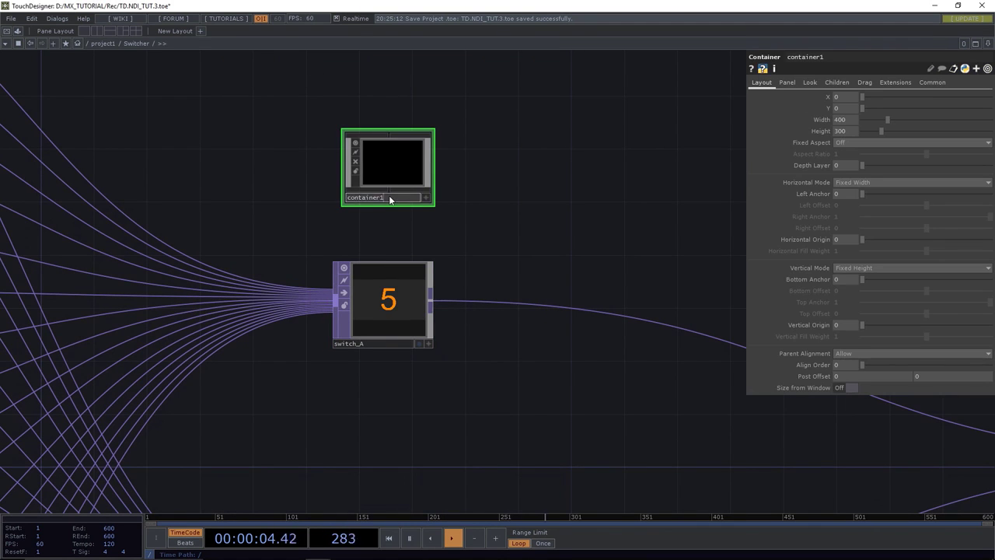
pyautogui.write('Selector_A')
pyautogui.press('Return')
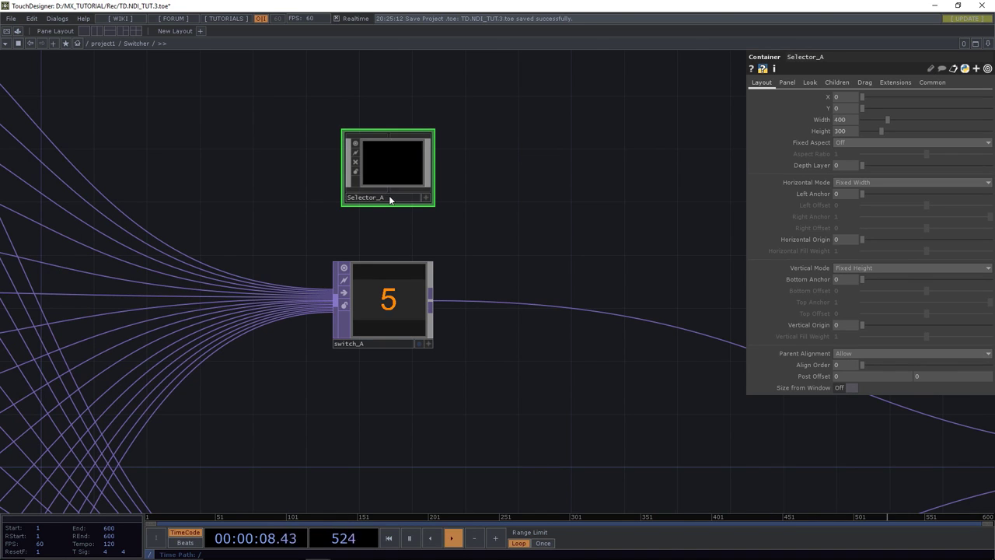
pyautogui.moveTo(386, 168); pyautogui.dragTo(373, 167)
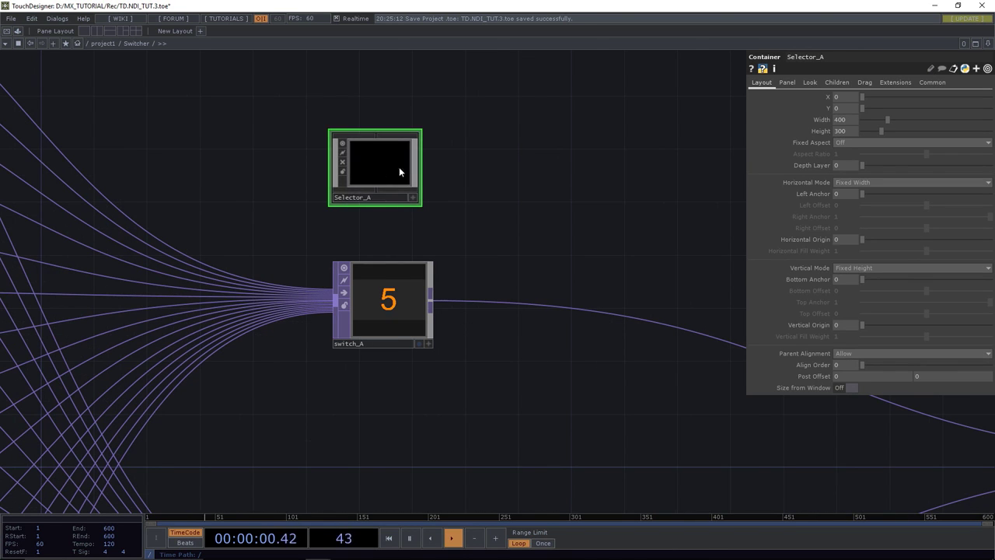
# Set the Selector_A container's width to 640 and height to 360.
pyautogui.click(839, 121)
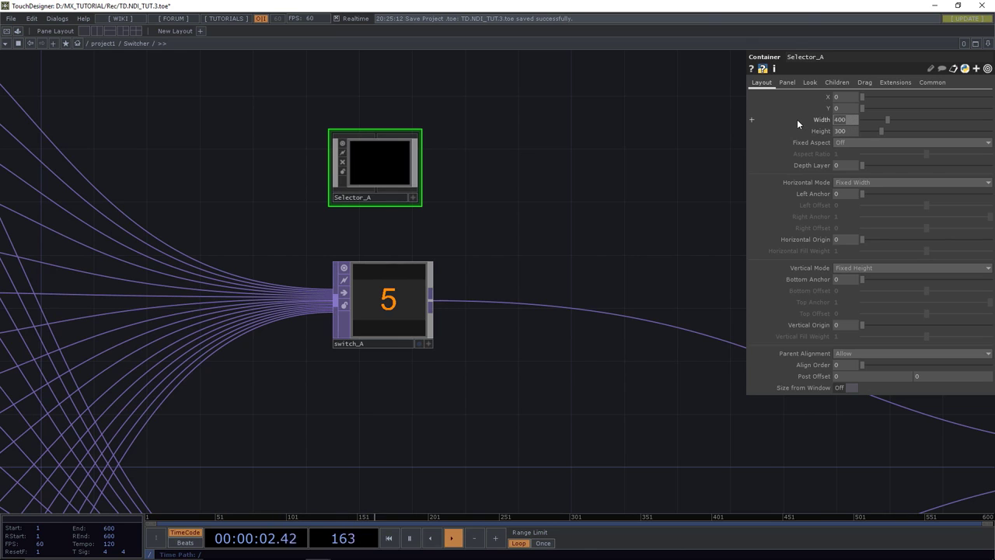
pyautogui.write('640')
pyautogui.click(846, 131)
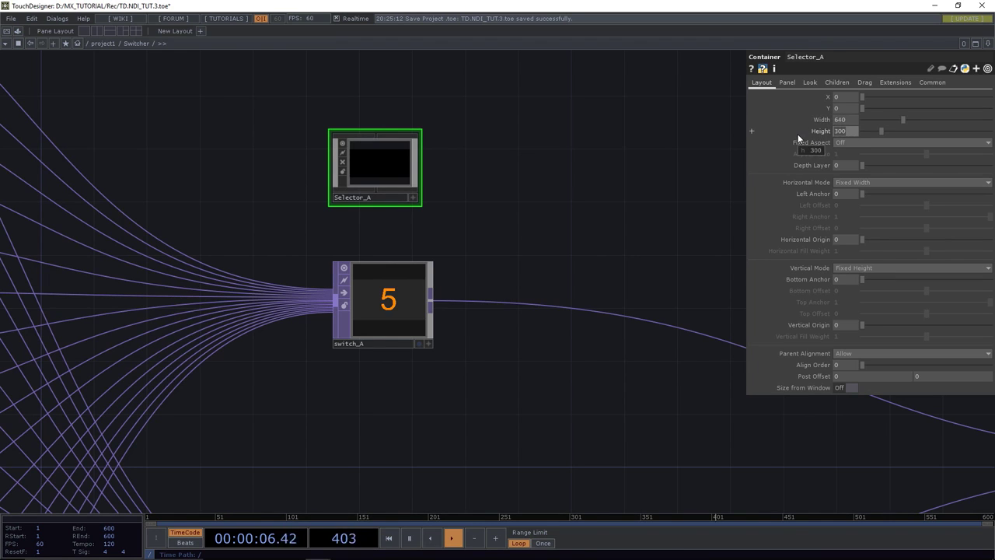
pyautogui.write('360')
pyautogui.press('Return')
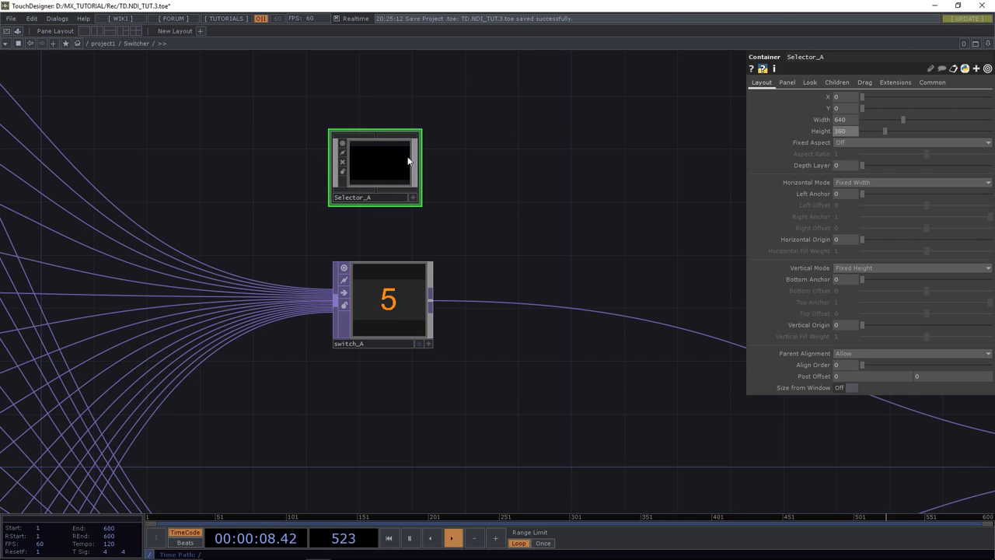
# Open the Selector_A container's network and add a Camera and a Light component.
pyautogui.press('i')
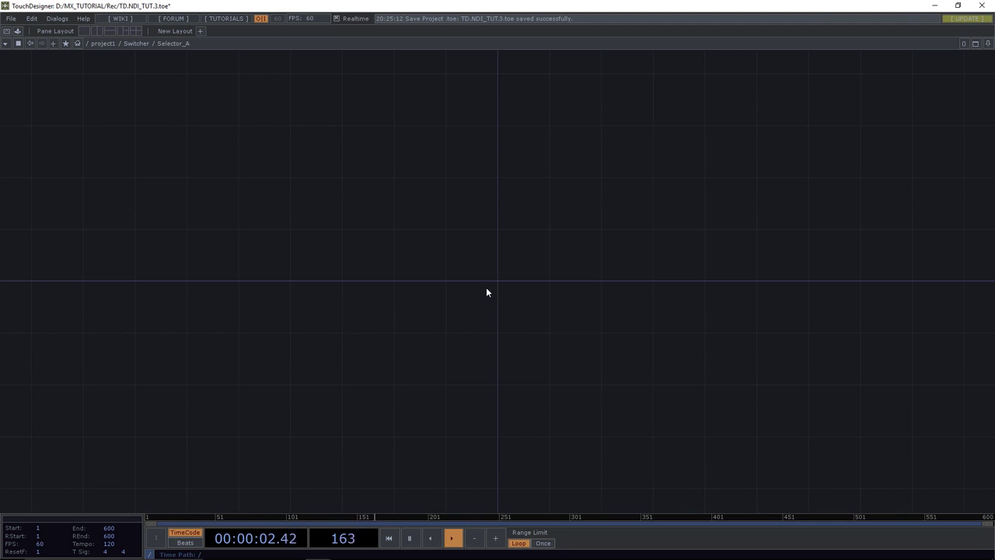
pyautogui.moveTo(488, 292); pyautogui.dragTo(454, 283)
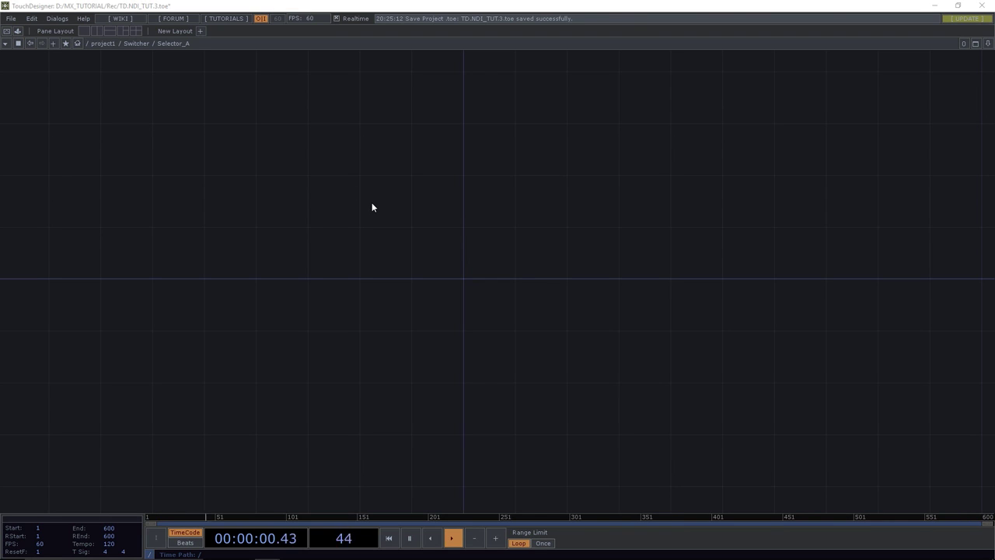
pyautogui.press('Tab')
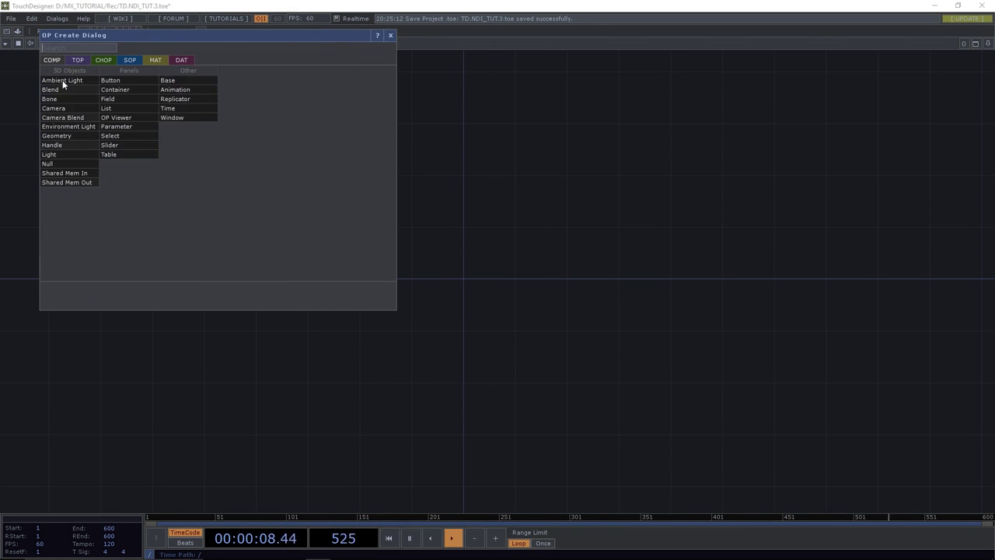
pyautogui.press('Tab')
pyautogui.click(51, 60)
pyautogui.click(73, 109)
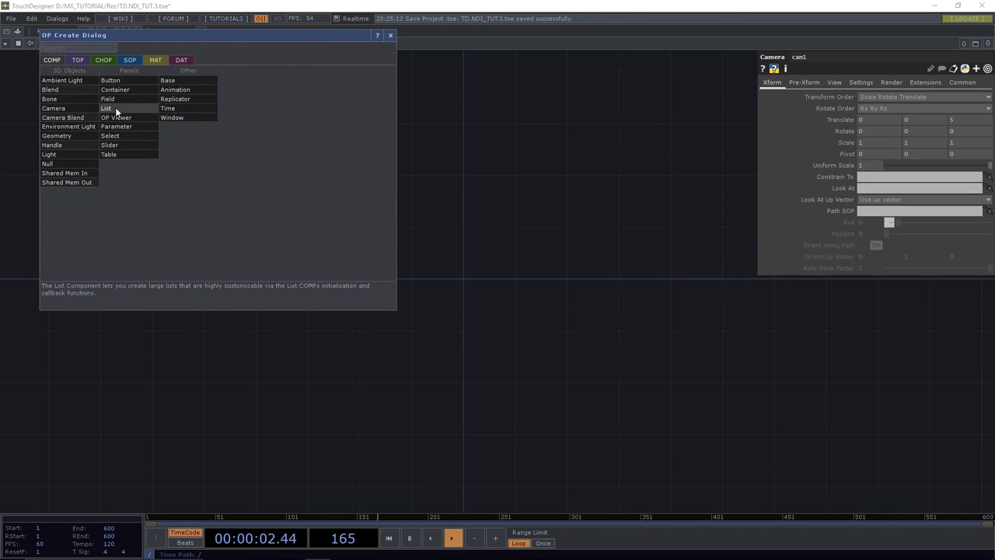
pyautogui.click(68, 155)
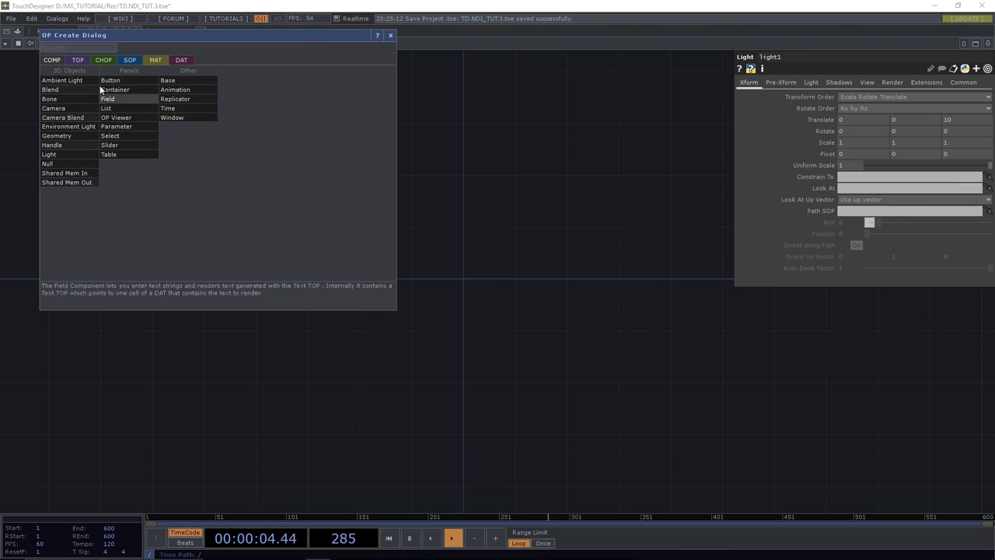
# Add a Render TOP and a Constant MAT to the Selector_A network.
pyautogui.press('Tab')
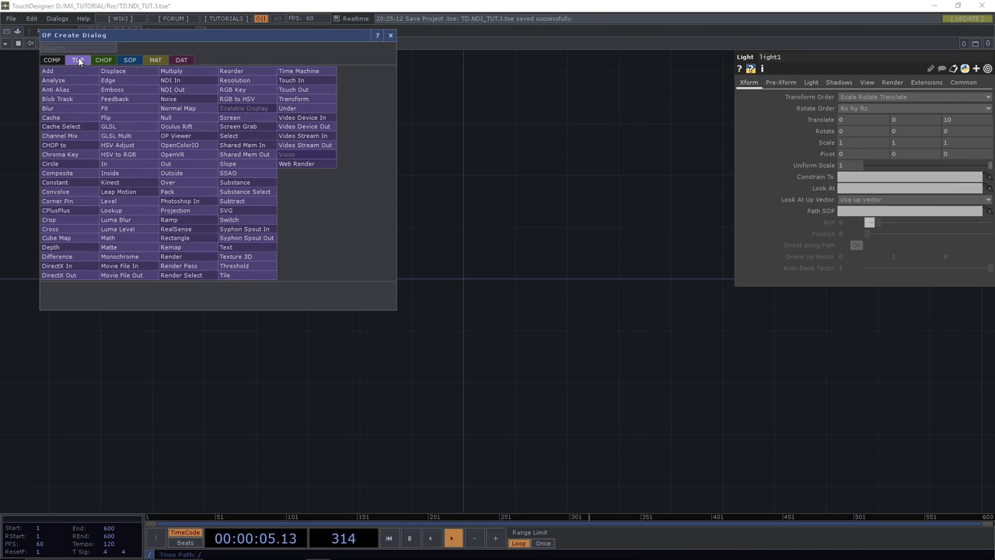
pyautogui.click(172, 256)
pyautogui.click(156, 60)
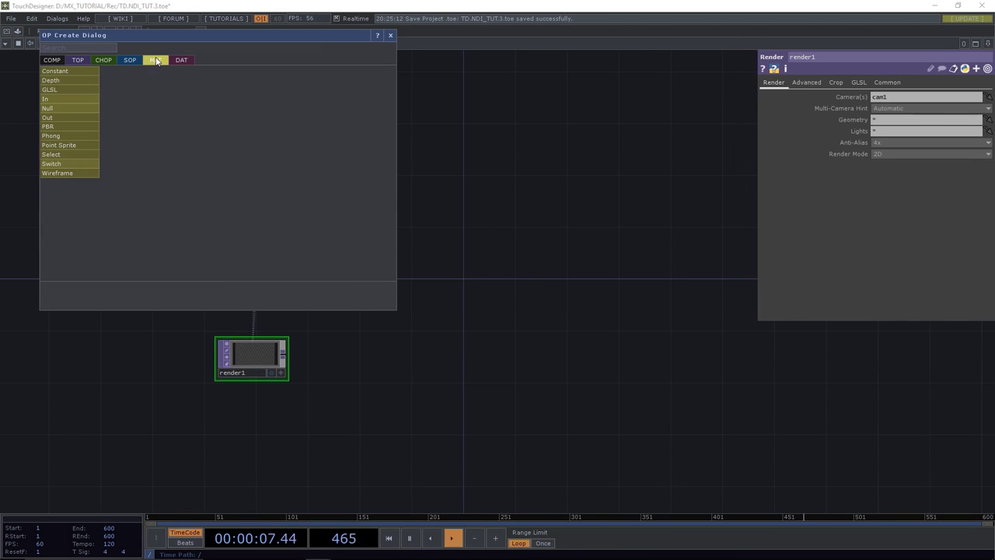
pyautogui.click(87, 71)
pyautogui.click(390, 34)
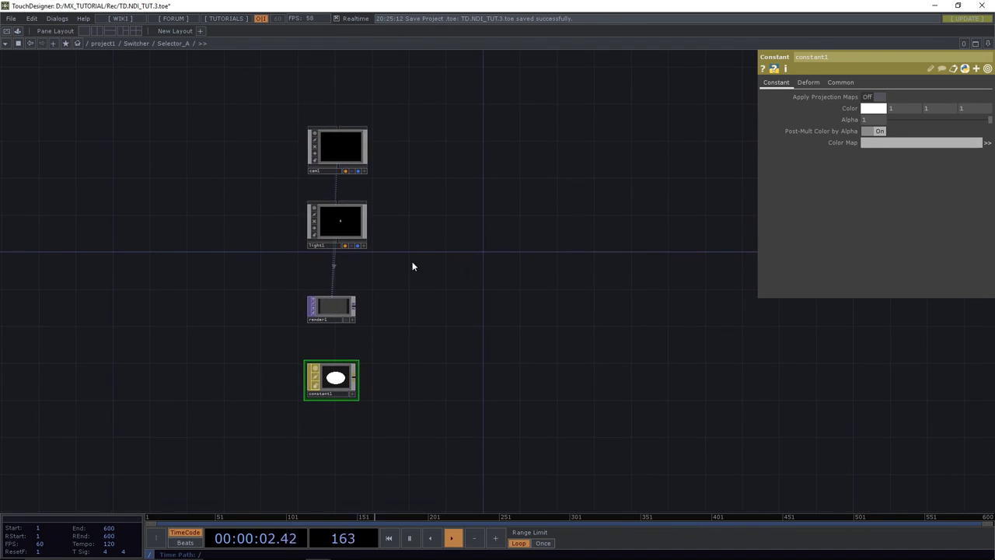
# Spread out the Constant material, camera and light to make room, and add a Geometry component beside the Render TOP.
pyautogui.moveTo(331, 379); pyautogui.dragTo(339, 69)
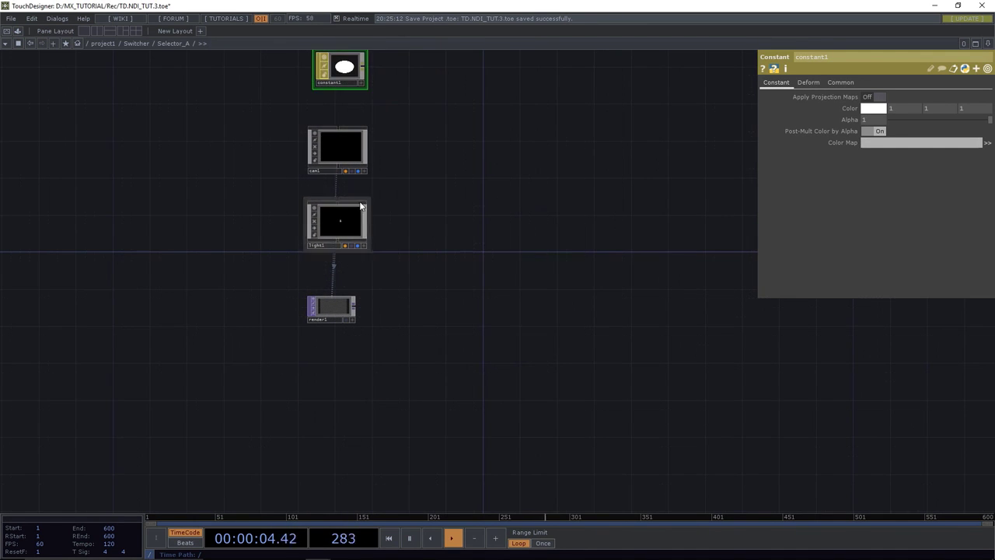
pyautogui.moveTo(337, 140); pyautogui.dragTo(410, 146)
pyautogui.moveTo(352, 229); pyautogui.dragTo(409, 226)
pyautogui.press('Tab')
pyautogui.click(340, 132)
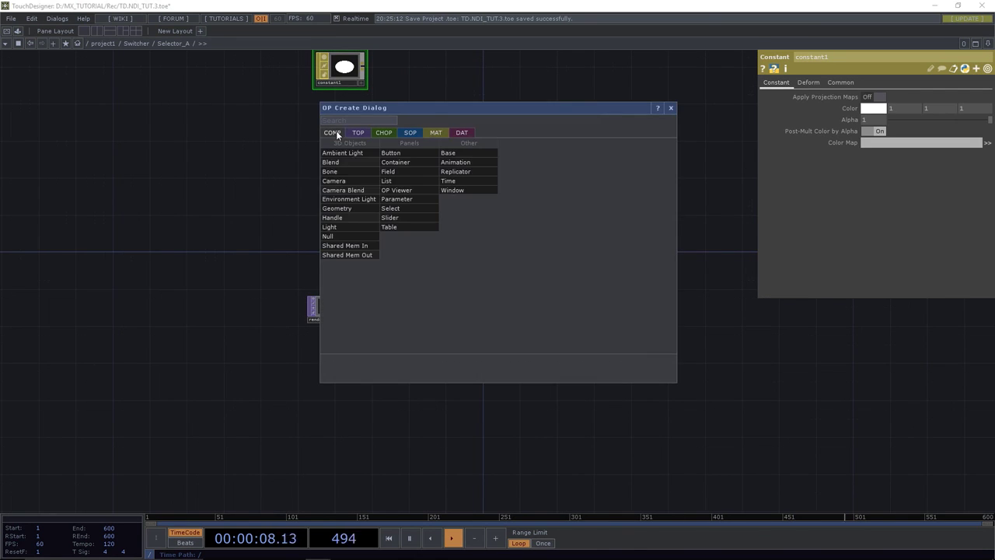
pyautogui.click(338, 208)
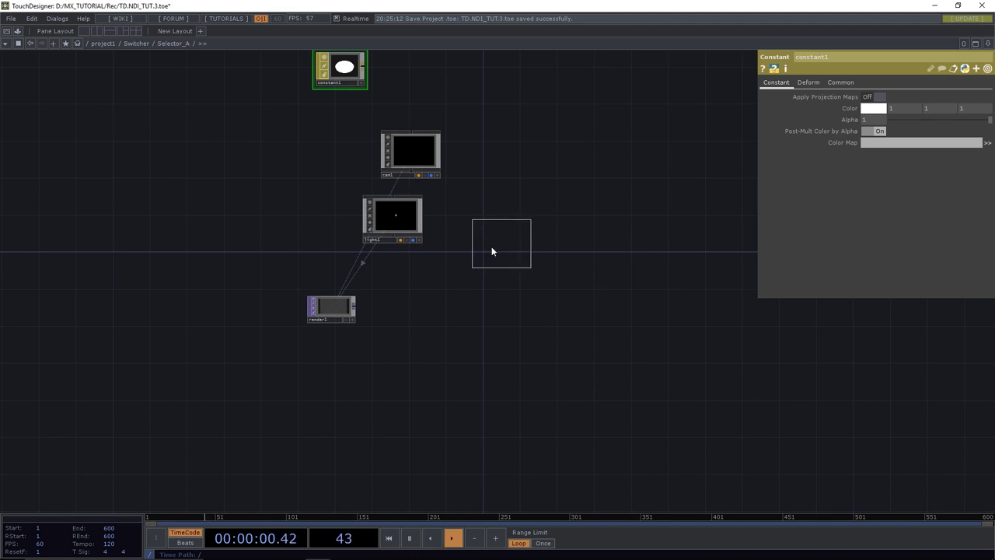
pyautogui.click(443, 293)
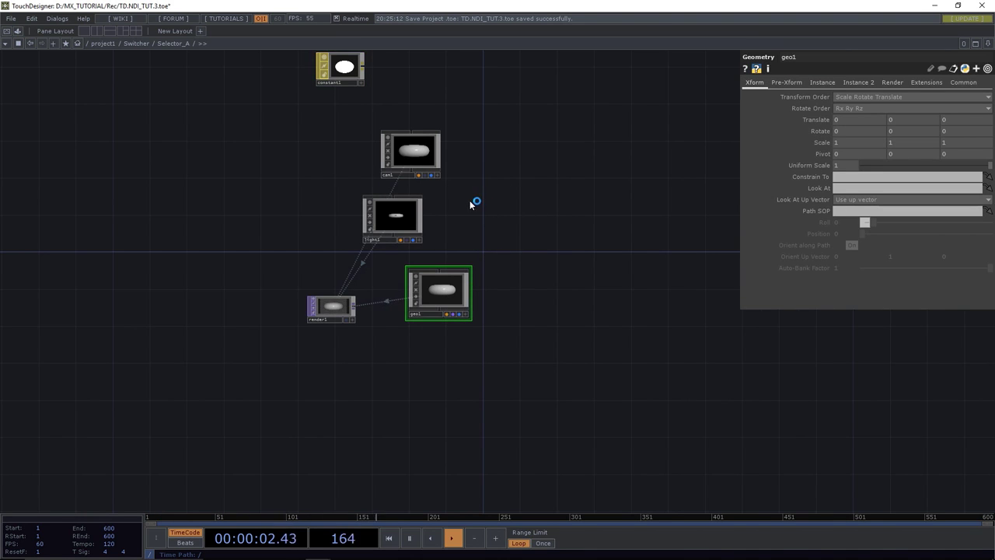
# Line up the camera, light and geometry components in one column and place the Render TOP to their right.
pyautogui.moveTo(418, 152); pyautogui.dragTo(455, 163)
pyautogui.moveTo(363, 240); pyautogui.dragTo(418, 250)
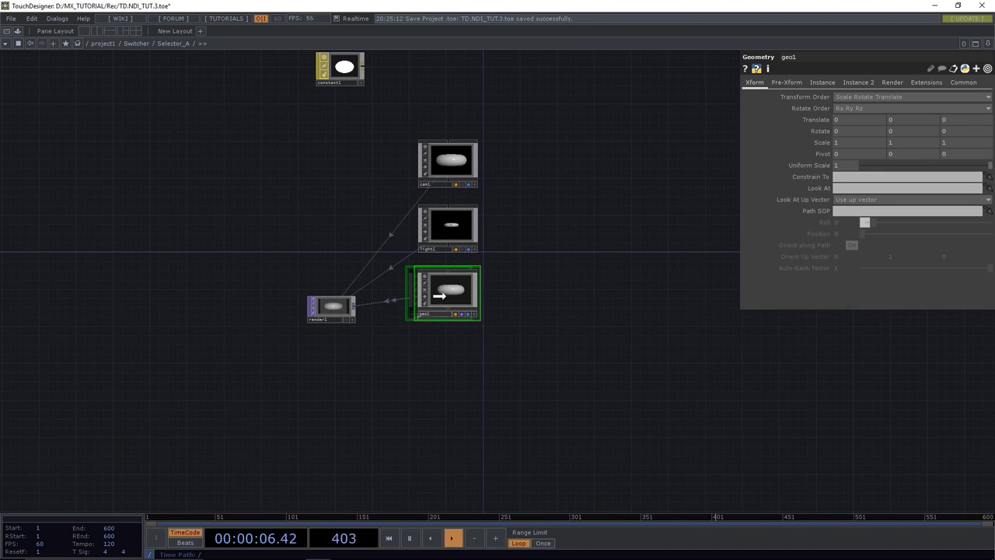
pyautogui.moveTo(434, 292); pyautogui.dragTo(444, 301)
pyautogui.moveTo(352, 310); pyautogui.dragTo(592, 225)
# Assign the constant1 material to geo1, with the material placed below it, and open geo1's network.
pyautogui.moveTo(317, 84); pyautogui.dragTo(450, 304)
pyautogui.click(457, 296)
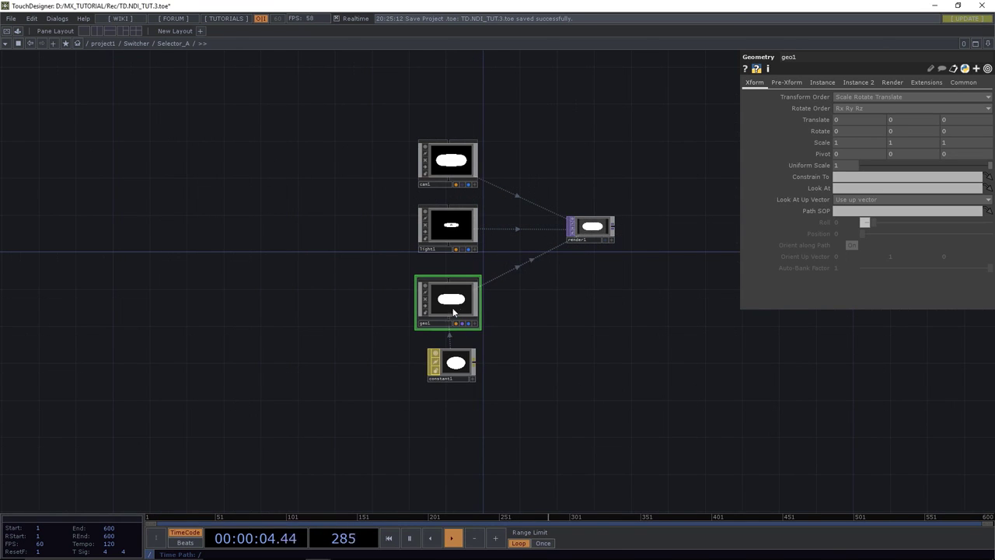
pyautogui.moveTo(597, 309); pyautogui.dragTo(529, 315)
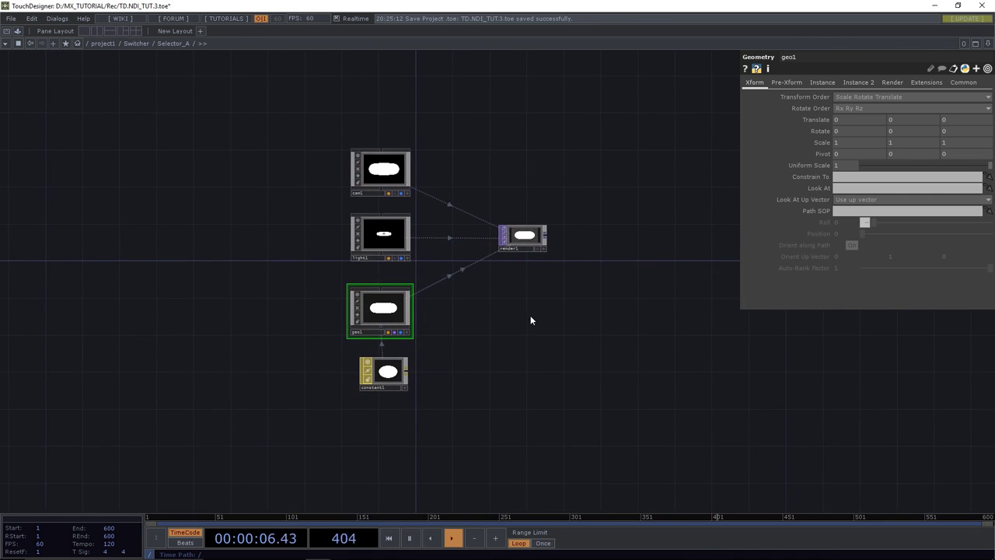
pyautogui.scroll(-3, 530, 320)
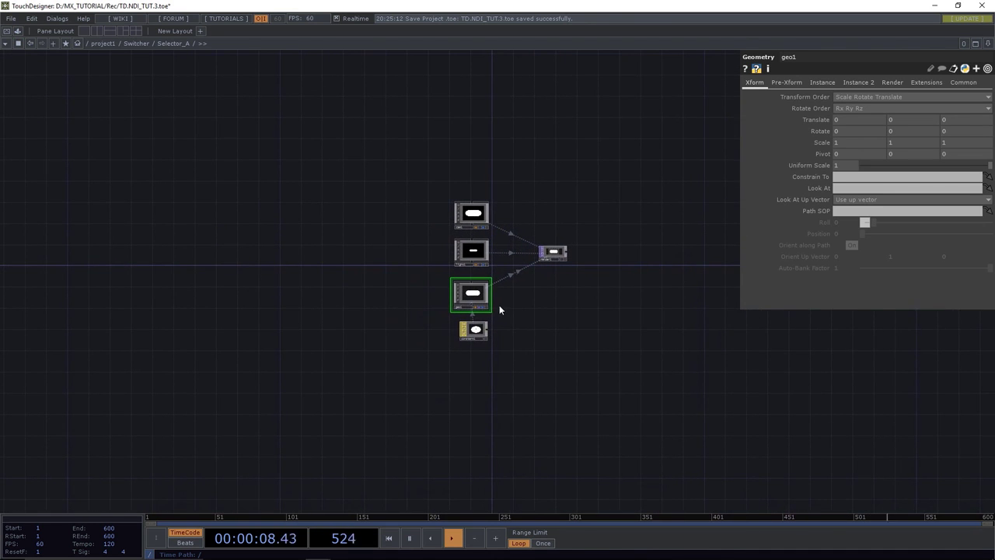
pyautogui.doubleClick(472, 293)
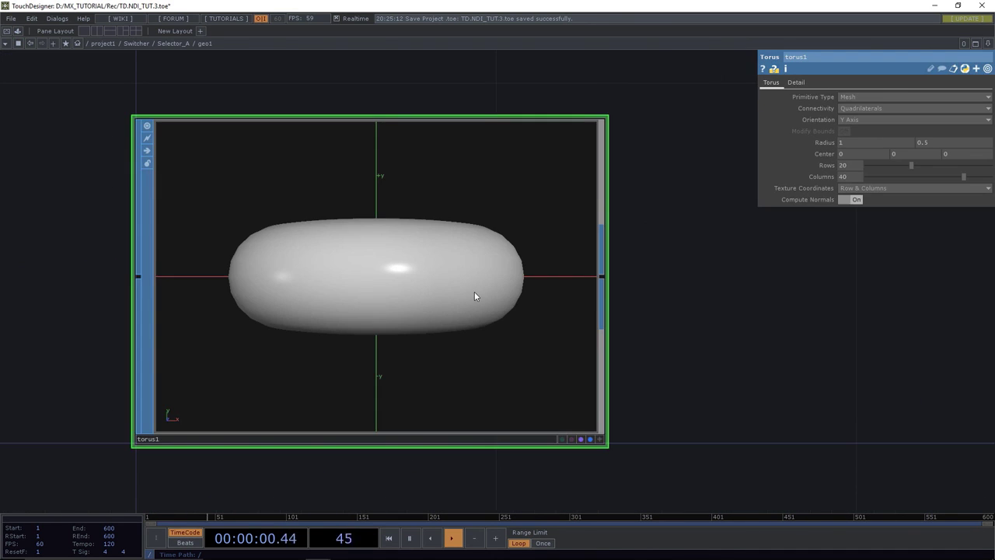
# Replace the torus inside geo1 with a Rectangle SOP and turn on its render and display flags.
pyautogui.press('Delete')
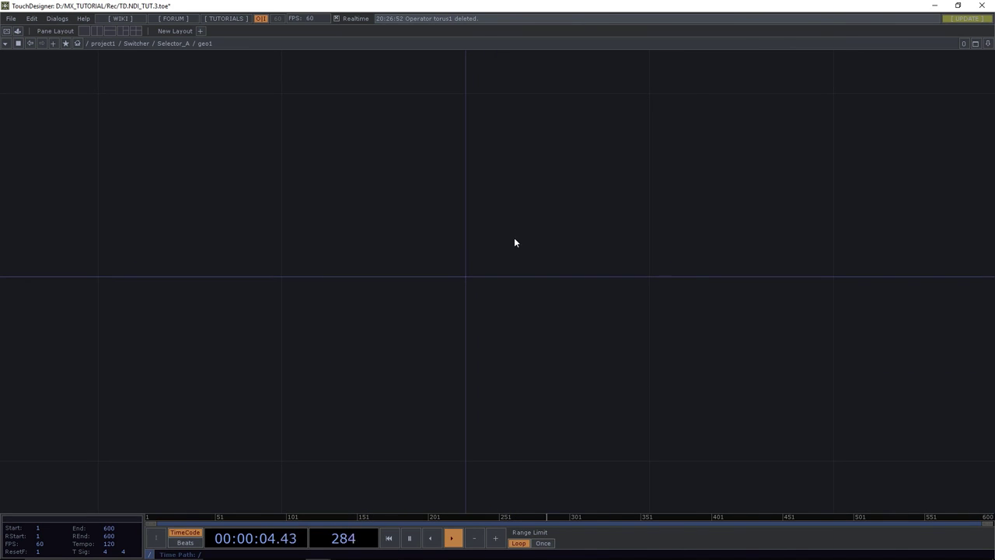
pyautogui.press('Tab')
pyautogui.click(430, 129)
pyautogui.write('re')
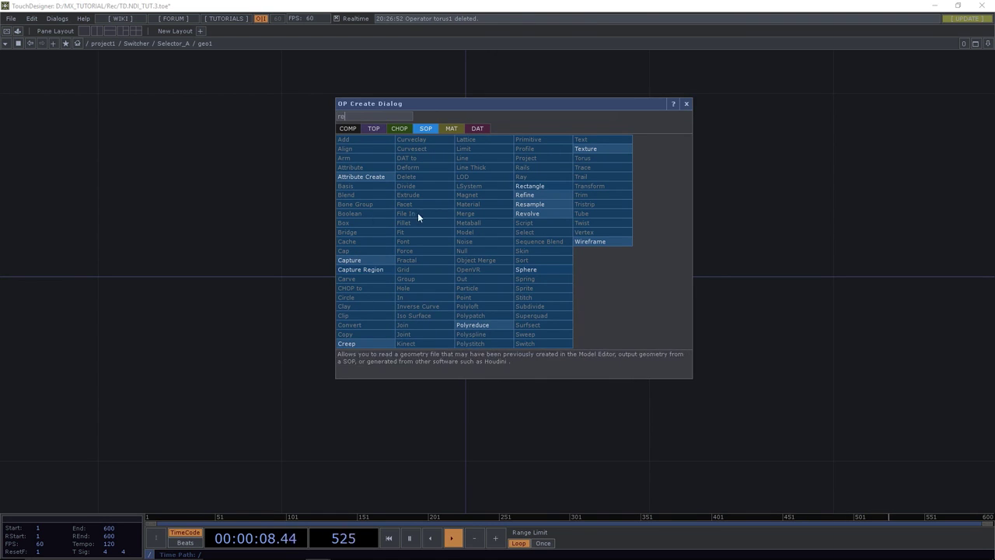
pyautogui.click(523, 186)
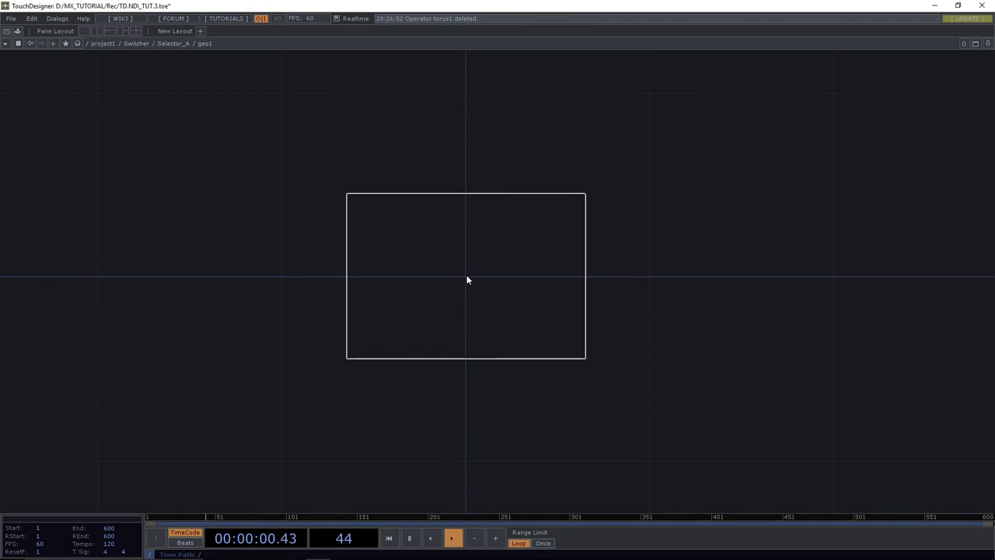
pyautogui.click(466, 275)
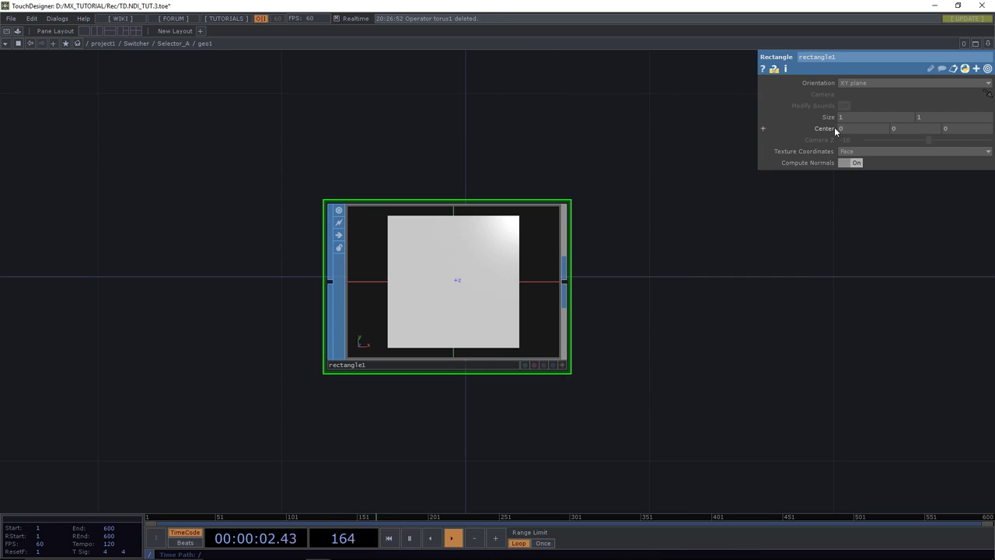
pyautogui.click(542, 364)
pyautogui.click(552, 364)
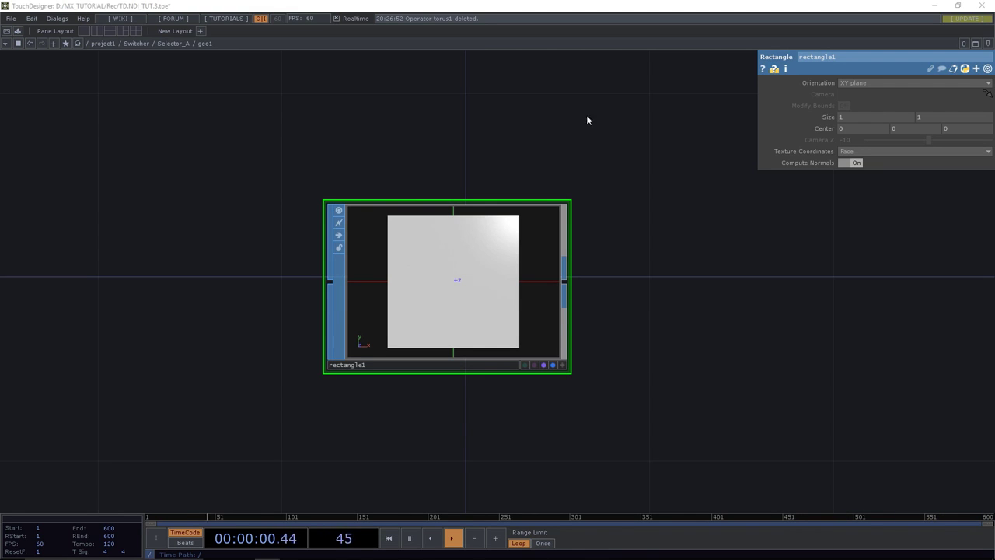
# Drive the rectangle's Y size from its X size with the expression me.par.sizex*9/16.
pyautogui.click(826, 117)
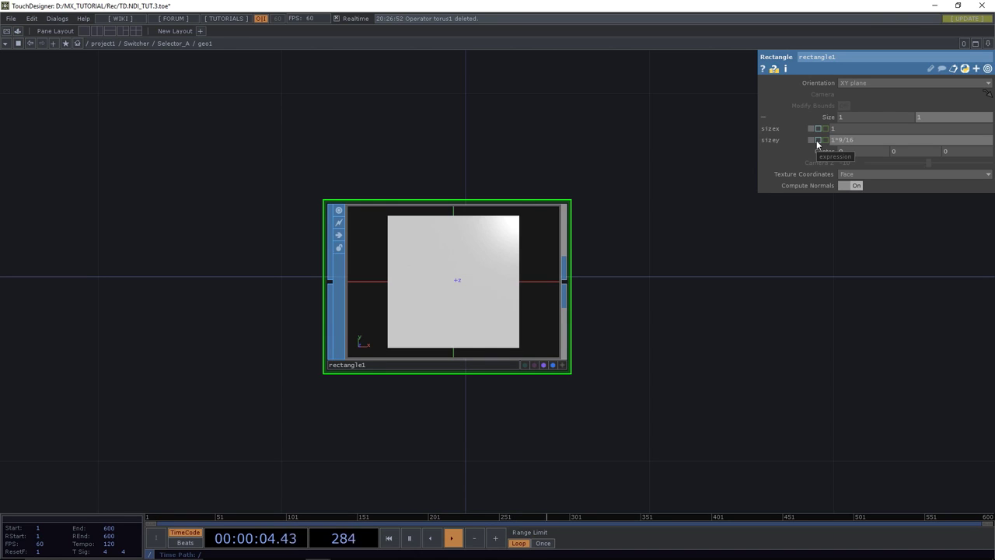
pyautogui.click(817, 141)
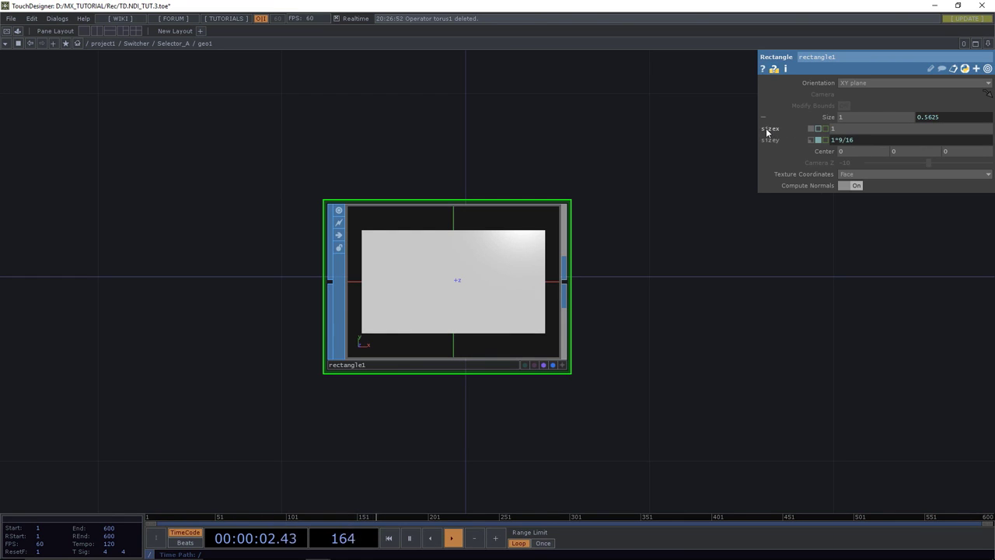
pyautogui.moveTo(766, 131); pyautogui.dragTo(849, 139)
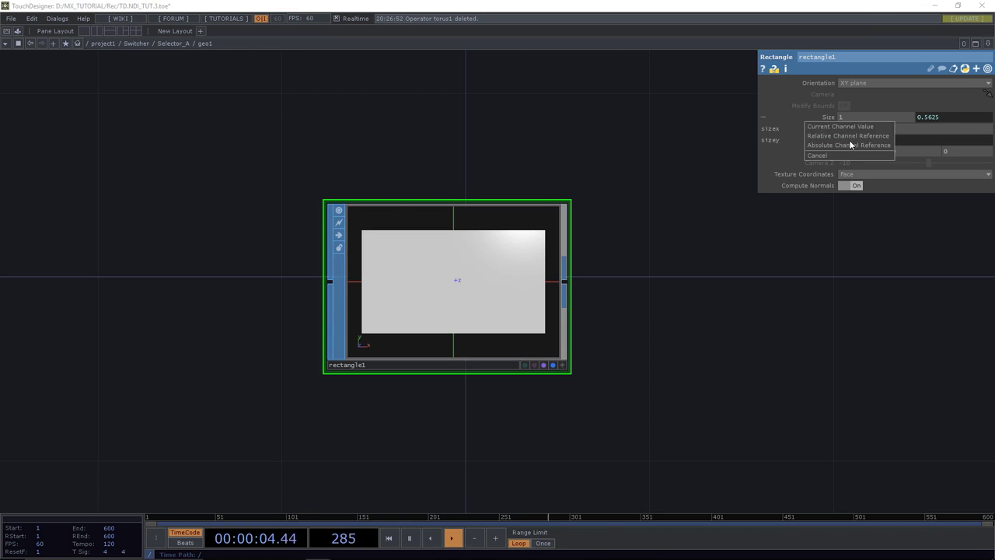
pyautogui.click(850, 137)
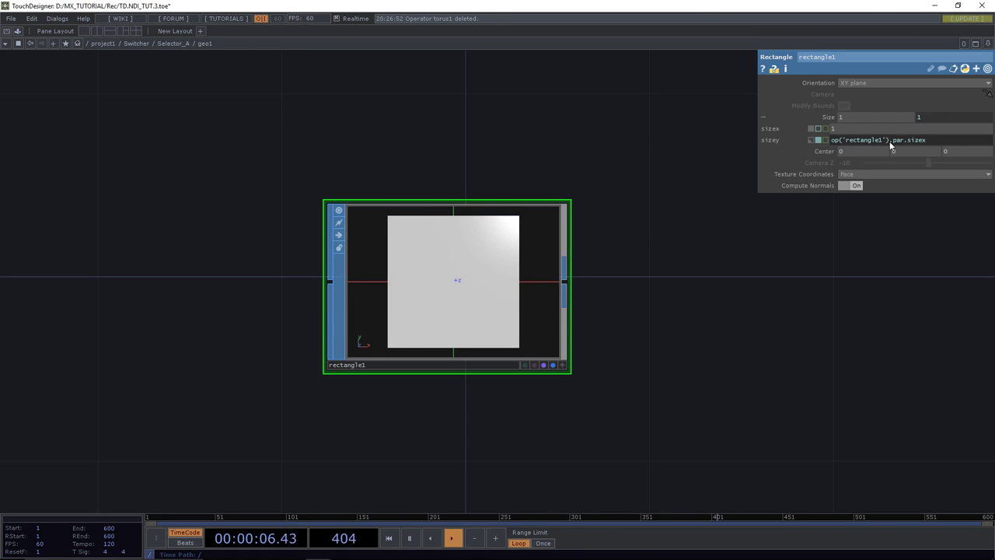
pyautogui.moveTo(888, 141); pyautogui.dragTo(819, 150)
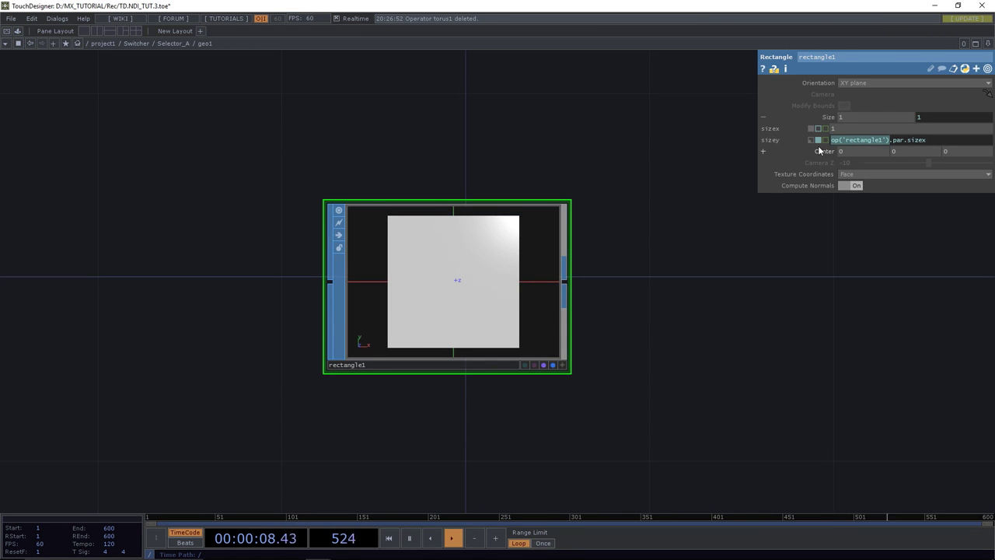
pyautogui.write('me')
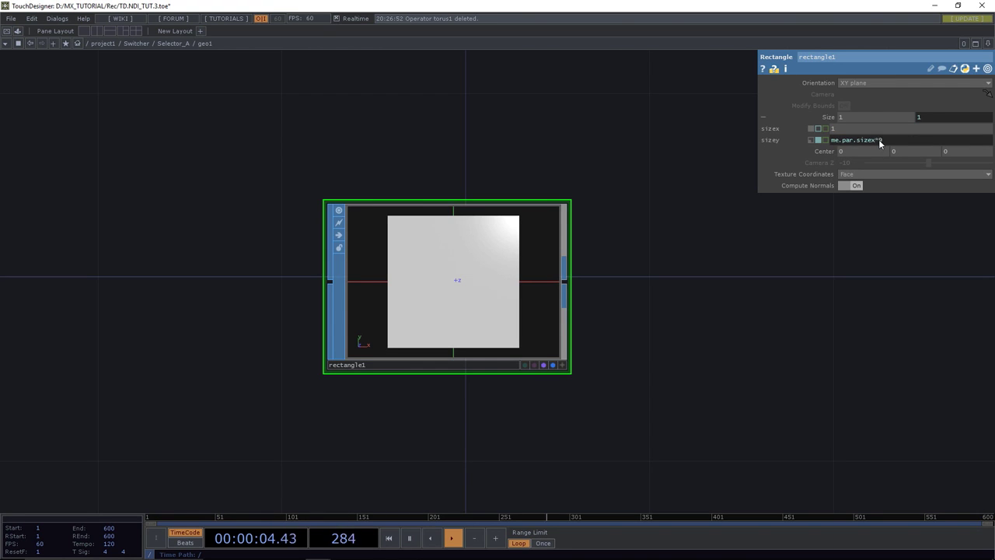
pyautogui.write('*9/16')
pyautogui.press('Return')
# Test the rectangle's proportions by changing its X size to 1.4, and reset it to 1.
pyautogui.moveTo(877, 118); pyautogui.dragTo(853, 117, button='middle')
pyautogui.click(853, 114)
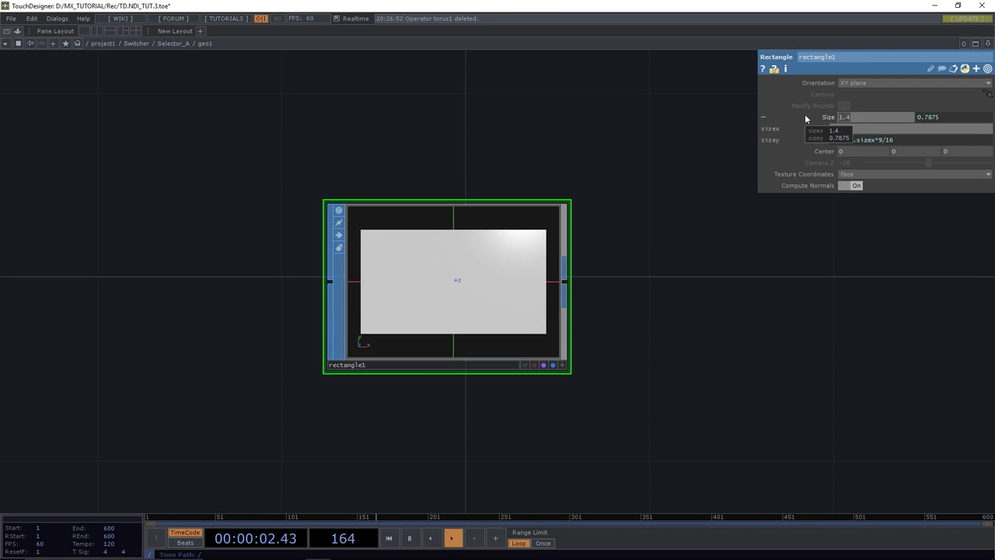
pyautogui.write('1')
pyautogui.press('Return')
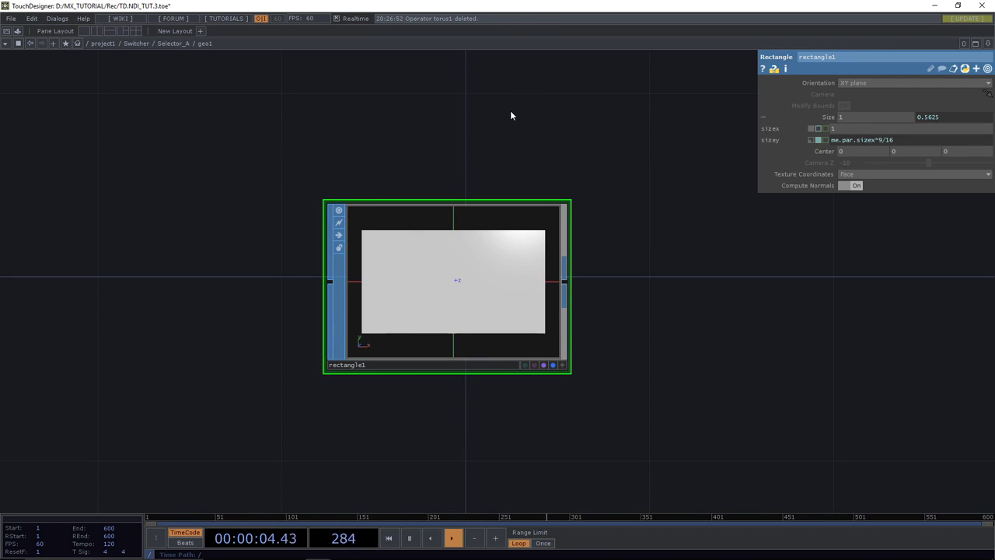
# Return to the Selector_A network and add a Grid SOP in the empty space well left of the light component.
pyautogui.click(173, 43)
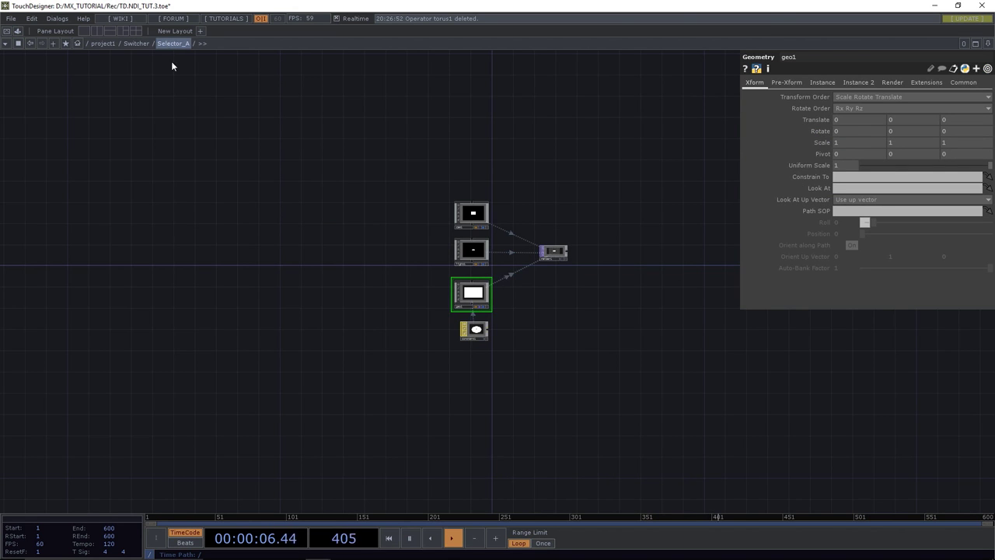
pyautogui.scroll(5, 492, 251)
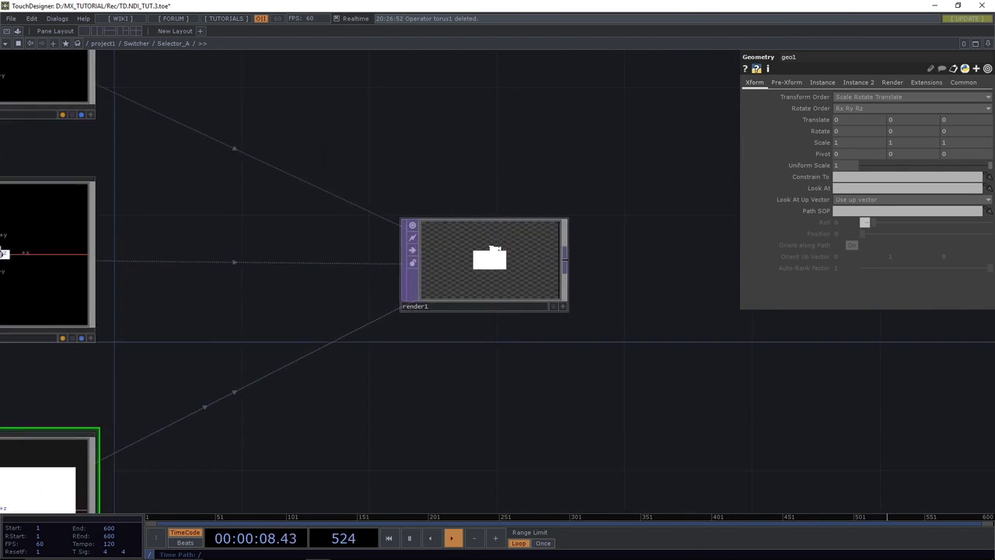
pyautogui.scroll(-5, 529, 155)
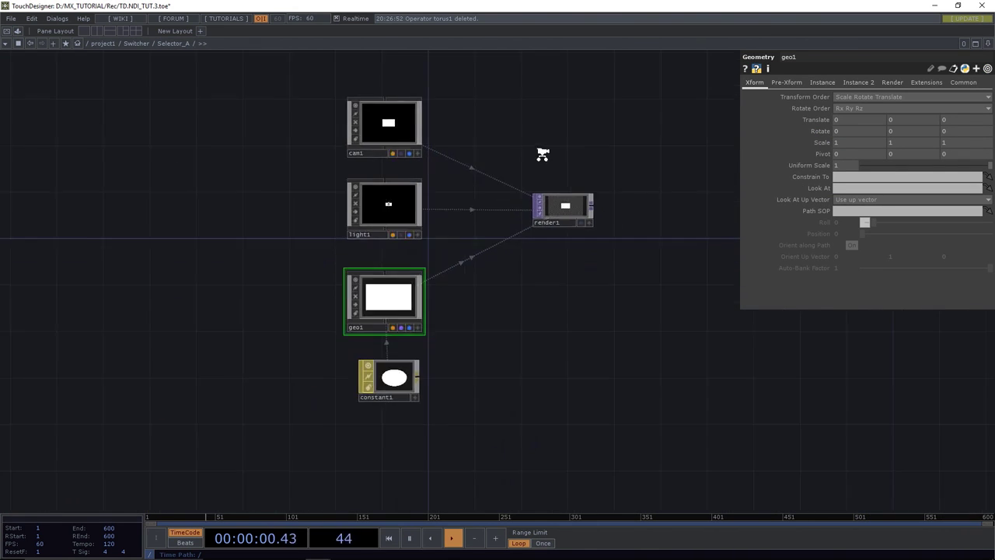
pyautogui.moveTo(528, 250); pyautogui.dragTo(592, 305)
pyautogui.moveTo(198, 284); pyautogui.dragTo(315, 285)
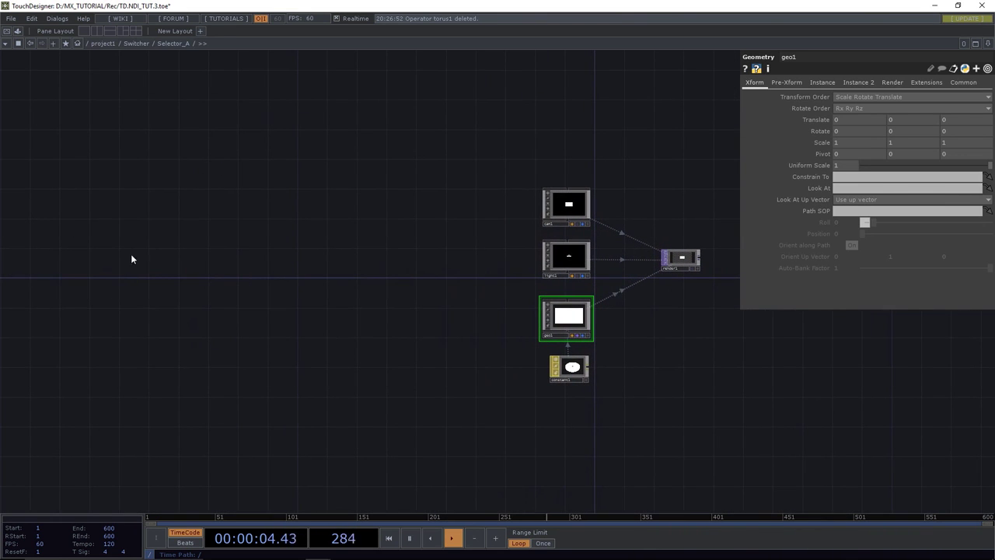
pyautogui.press('Tab')
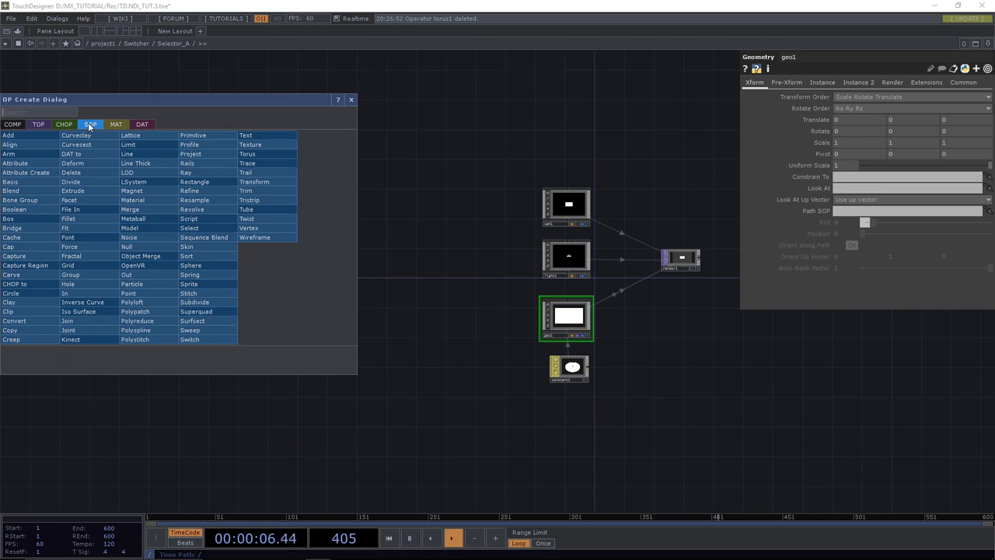
pyautogui.write('rec')
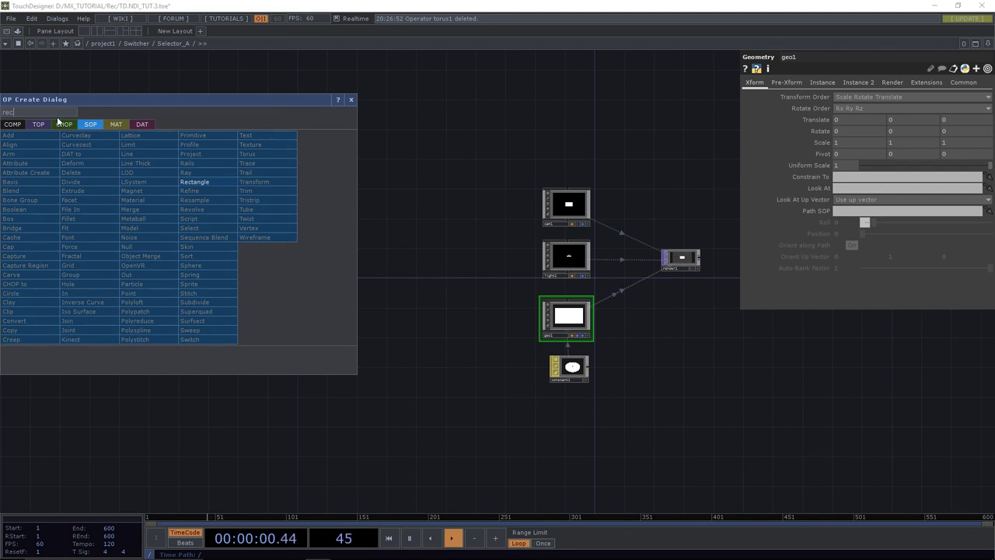
pyautogui.moveTo(53, 101); pyautogui.dragTo(117, 110)
pyautogui.press('BackSpace')
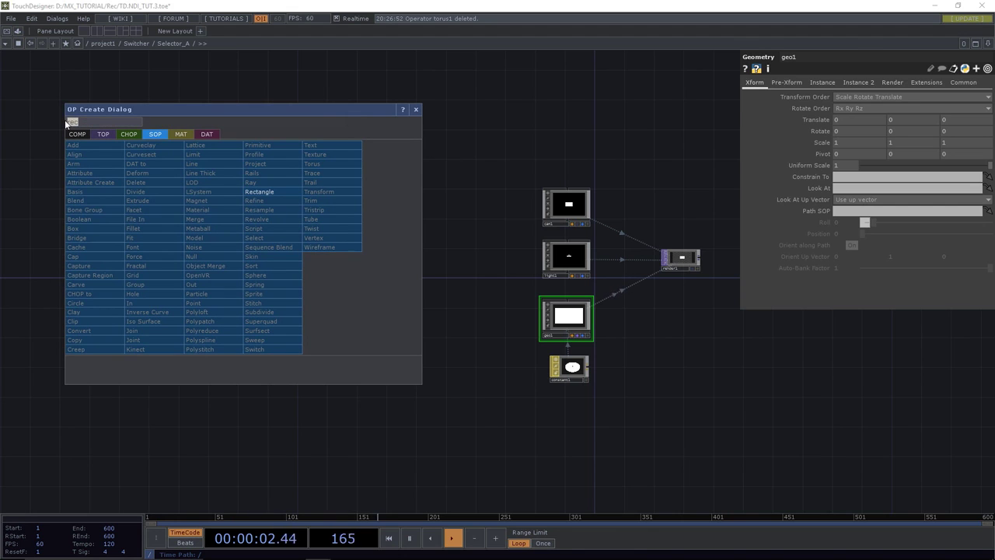
pyautogui.write('grid')
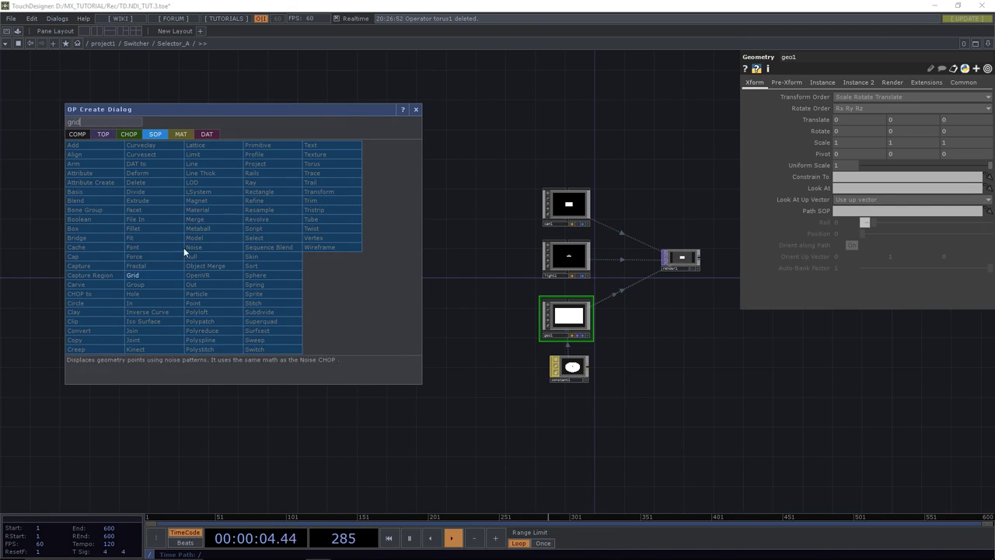
pyautogui.click(133, 275)
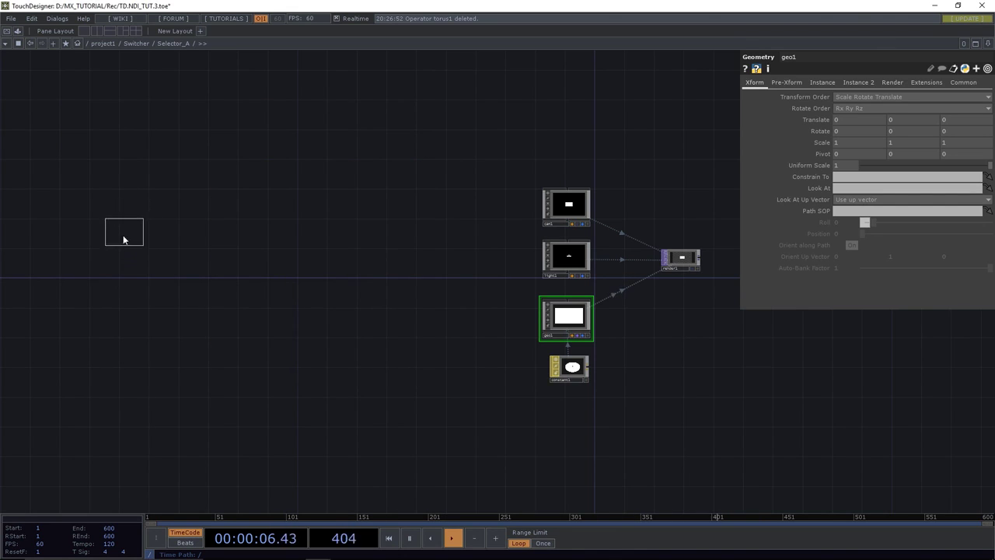
pyautogui.click(112, 243)
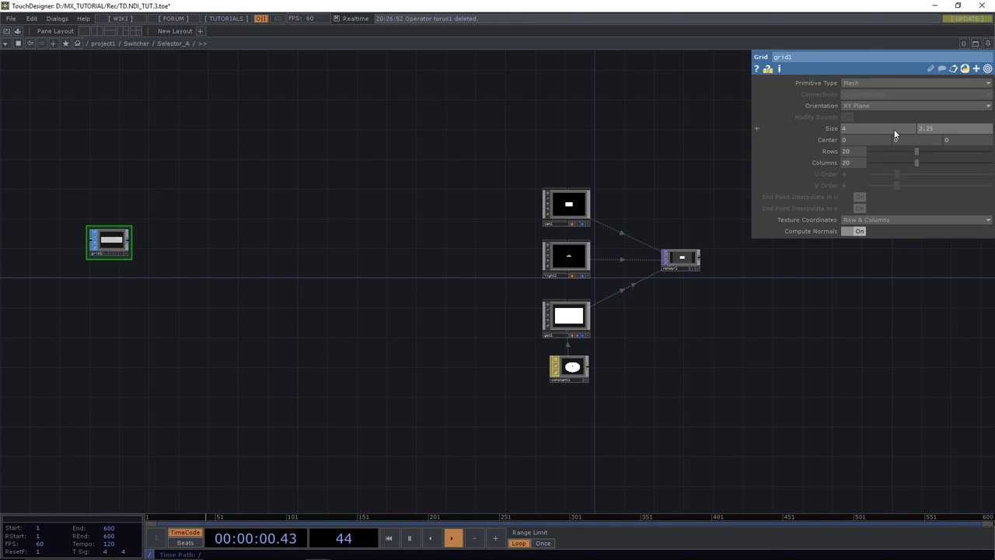
# Drive the grid's Y size from its X size with the expression op('grid1').par.sizex*9/16.
pyautogui.click(830, 130)
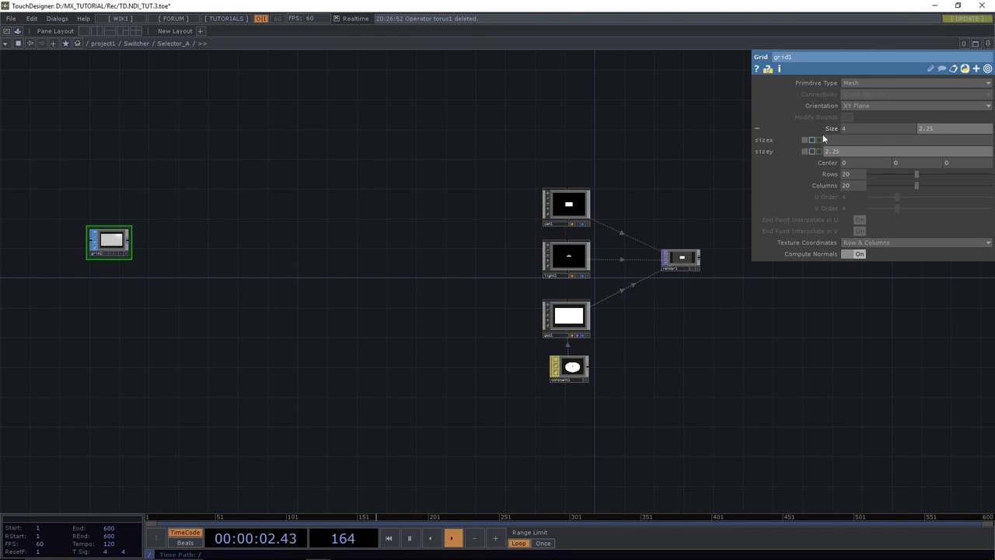
pyautogui.moveTo(766, 141); pyautogui.dragTo(843, 150)
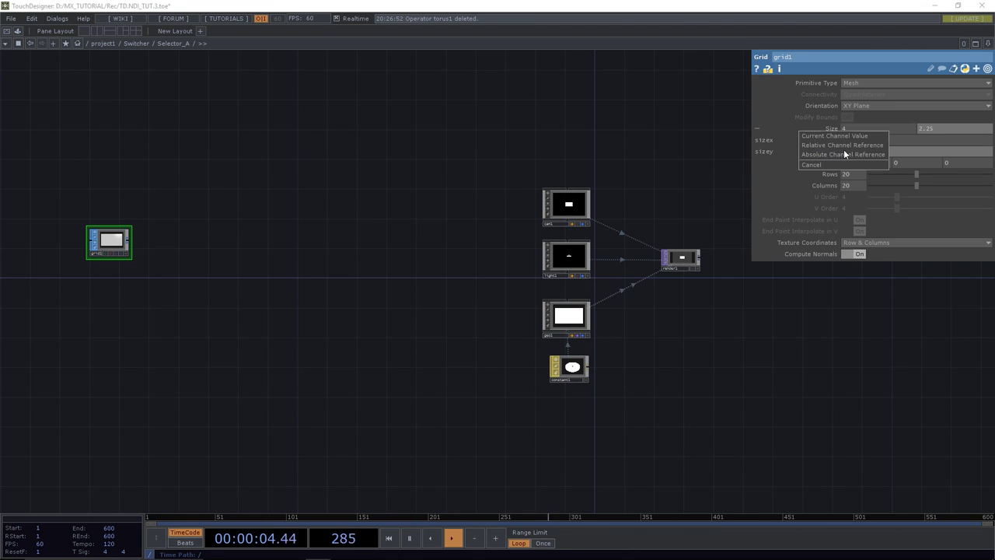
pyautogui.click(841, 145)
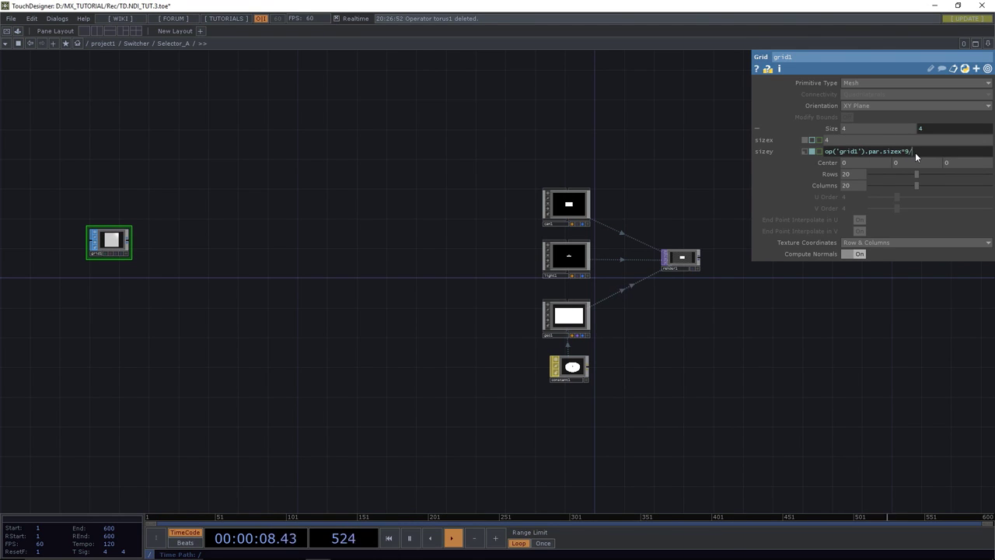
pyautogui.write('*9/16')
pyautogui.press('Return')
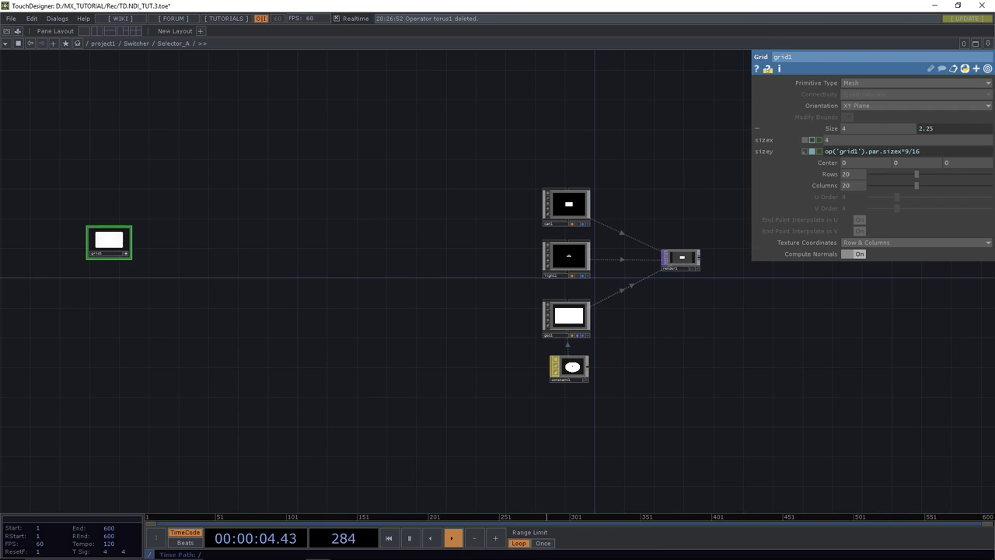
# Change the grid's primitive type to Polygon and set both its rows and columns to 4.
pyautogui.scroll(5, 108, 239)
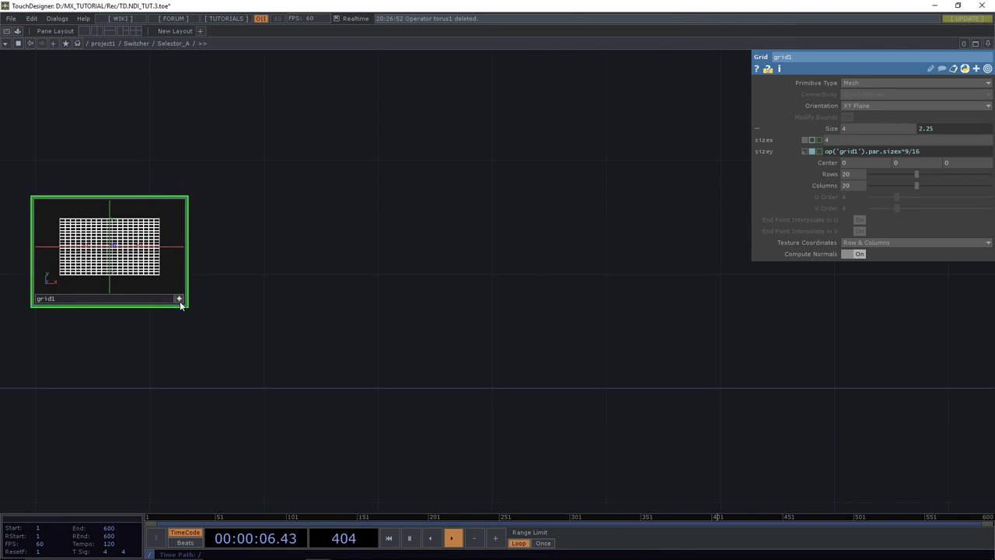
pyautogui.click(887, 83)
pyautogui.click(878, 94)
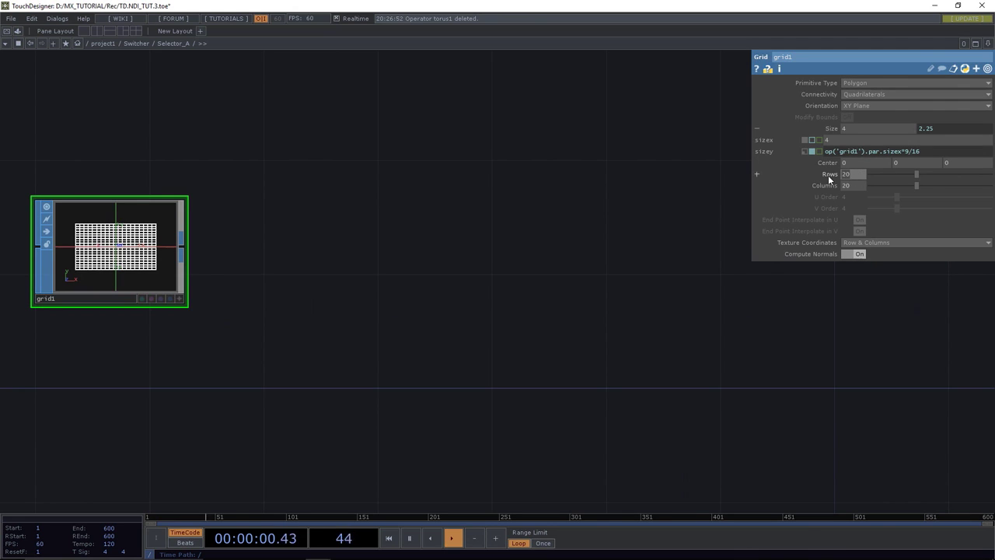
pyautogui.press('Tab')
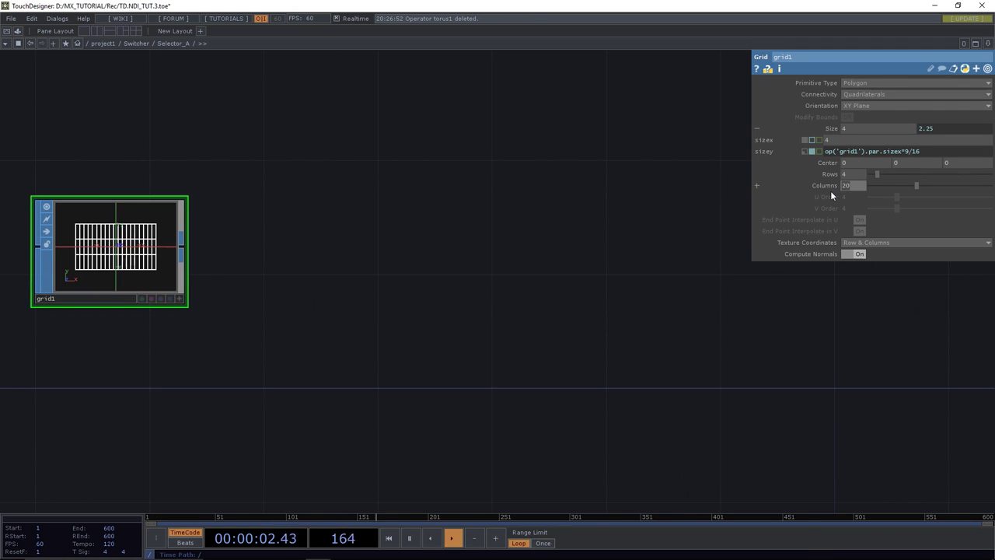
pyautogui.write('4')
pyautogui.press('Return')
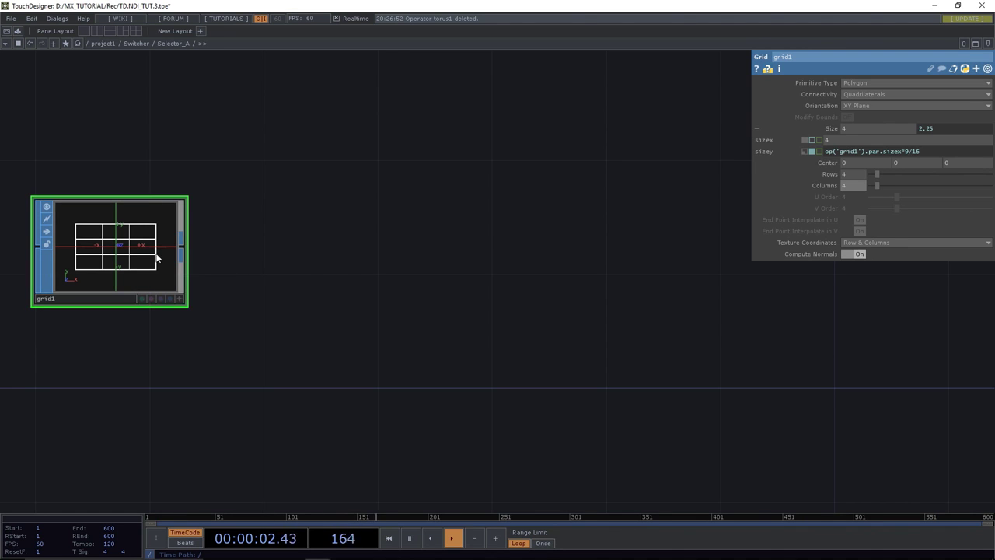
# Add a SOP to CHOP fed by the grid, placed directly to its right.
pyautogui.click(189, 249)
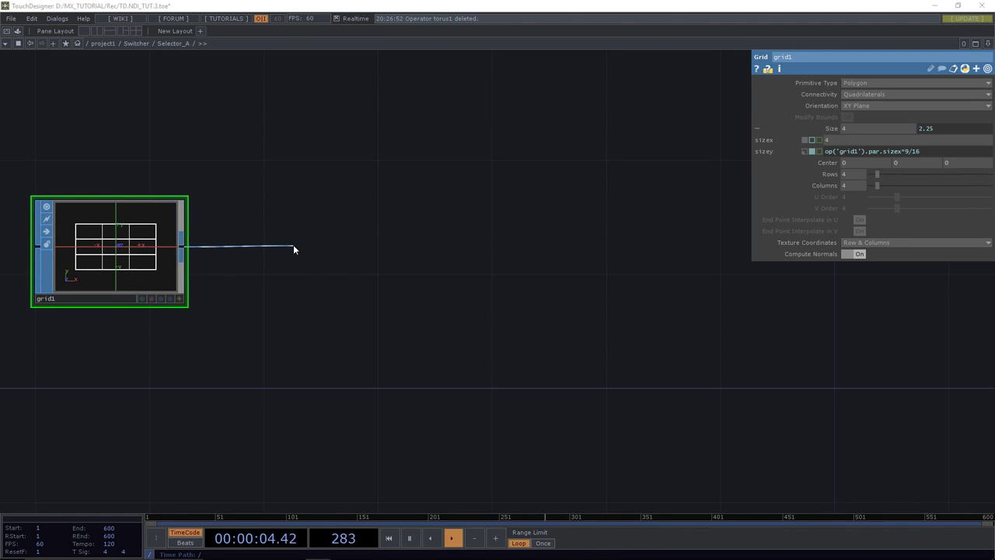
pyautogui.click(294, 248)
pyautogui.click(174, 135)
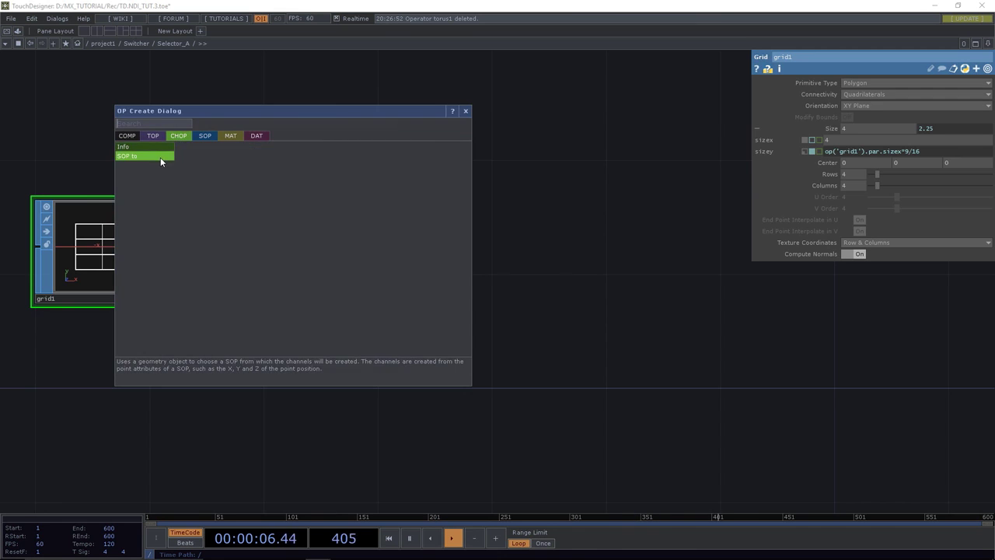
pyautogui.click(155, 155)
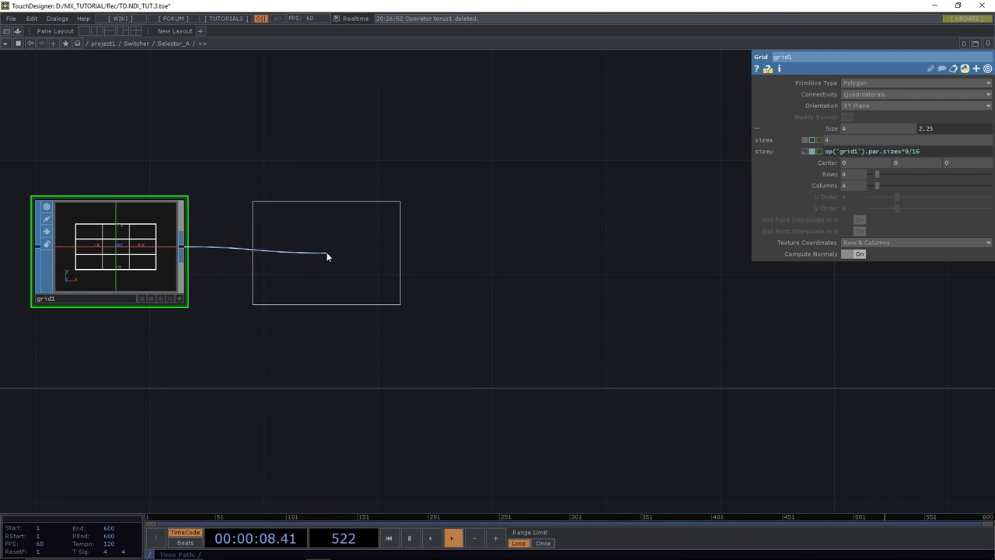
pyautogui.click(327, 250)
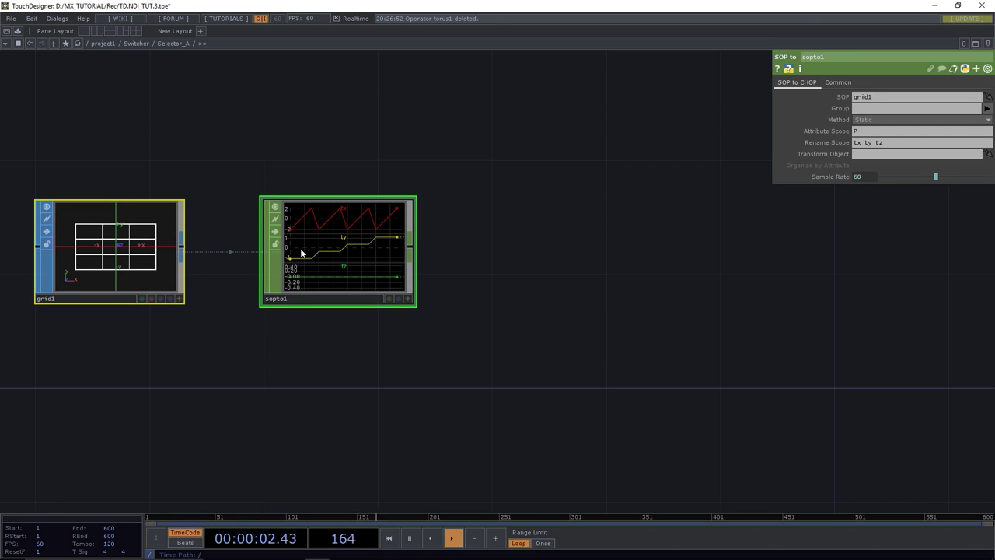
# Add a Merge CHOP fed by the SOP to CHOP, placed directly after it in the chain.
pyautogui.click(410, 247)
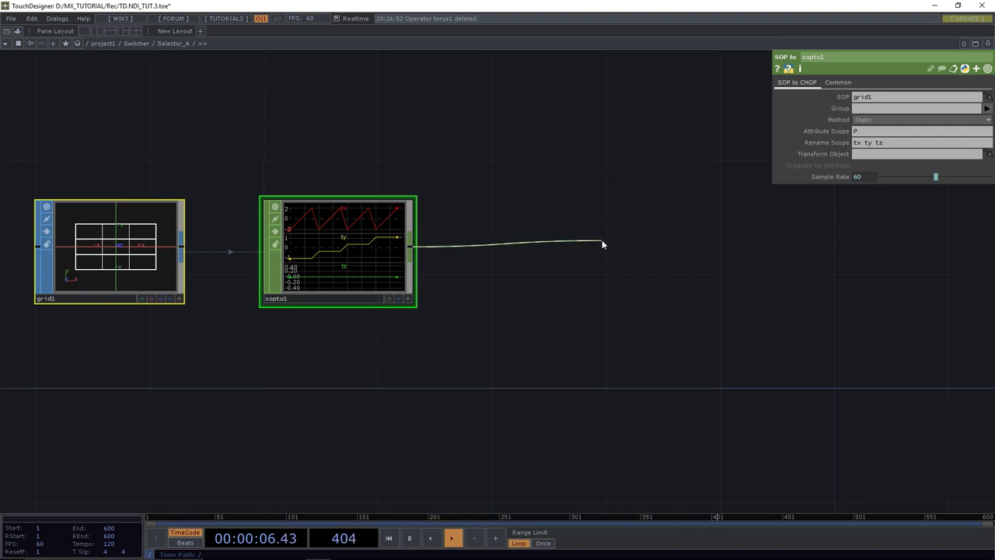
pyautogui.click(602, 239)
pyautogui.write('merge')
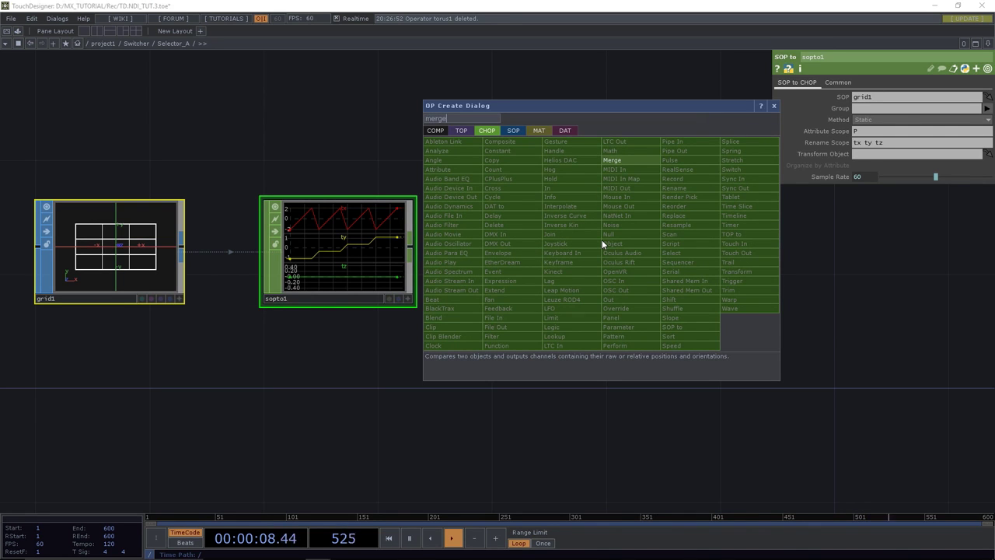
pyautogui.click(622, 160)
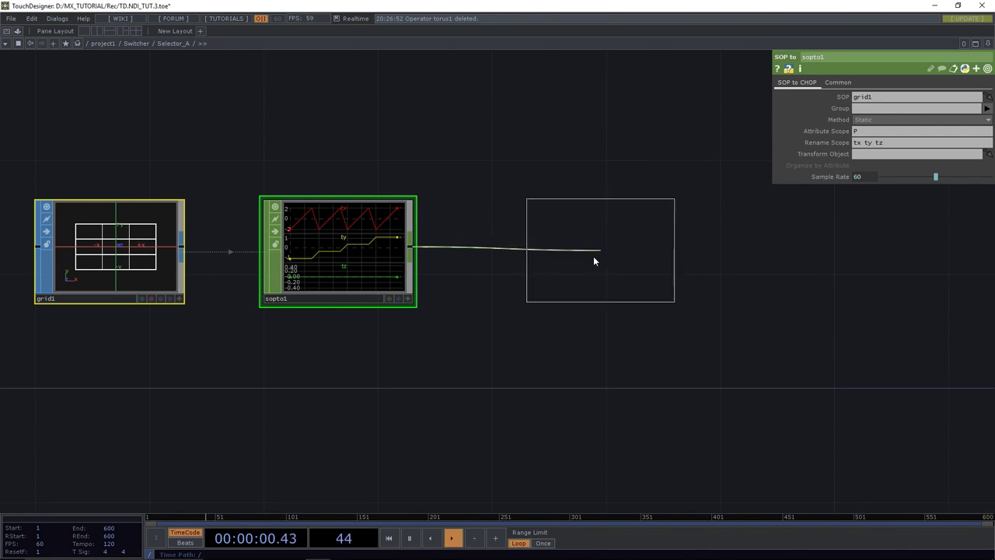
pyautogui.click(589, 252)
# Append a Null CHOP after the merge and set its cook type to Selective.
pyautogui.moveTo(628, 275); pyautogui.dragTo(342, 241)
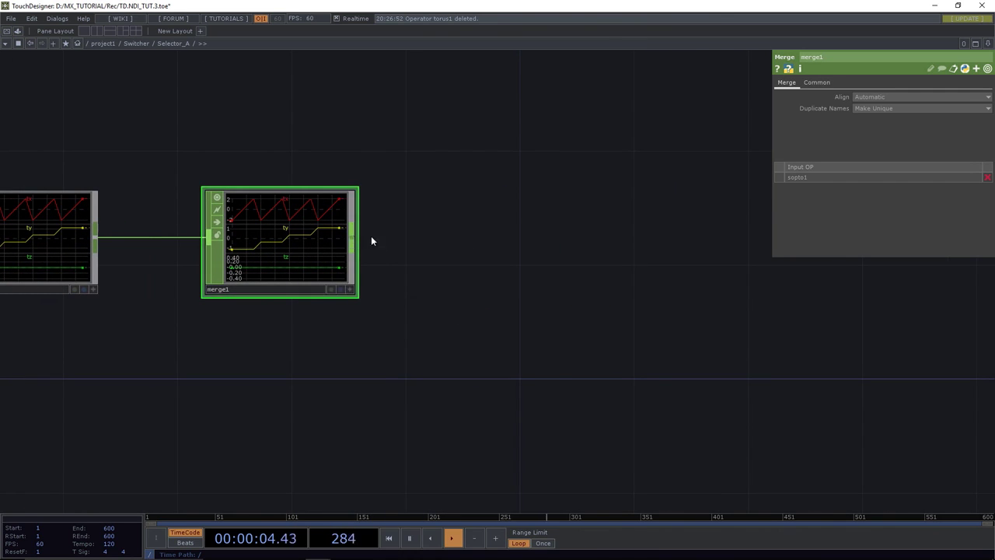
pyautogui.click(352, 235)
pyautogui.click(483, 240)
pyautogui.write('nu')
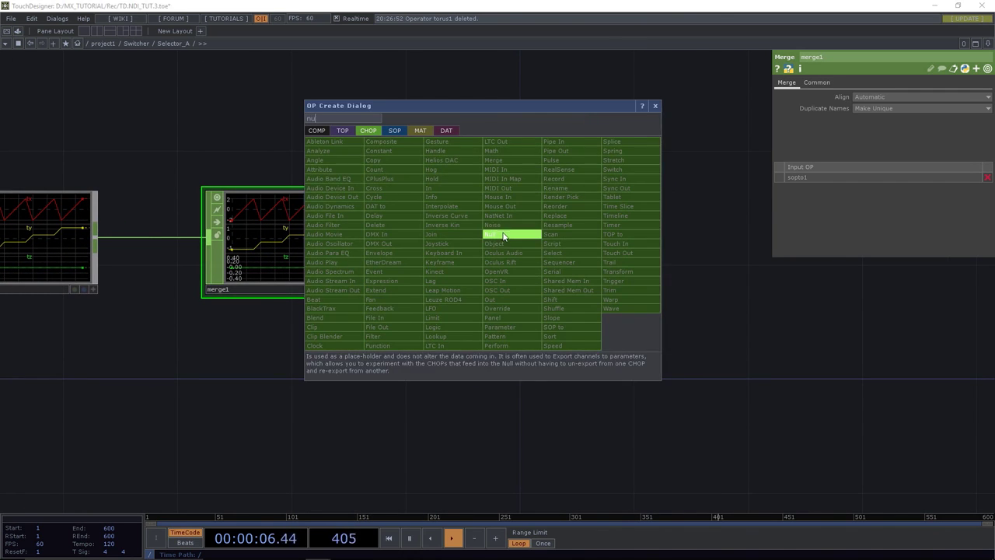
pyautogui.click(503, 236)
pyautogui.click(531, 244)
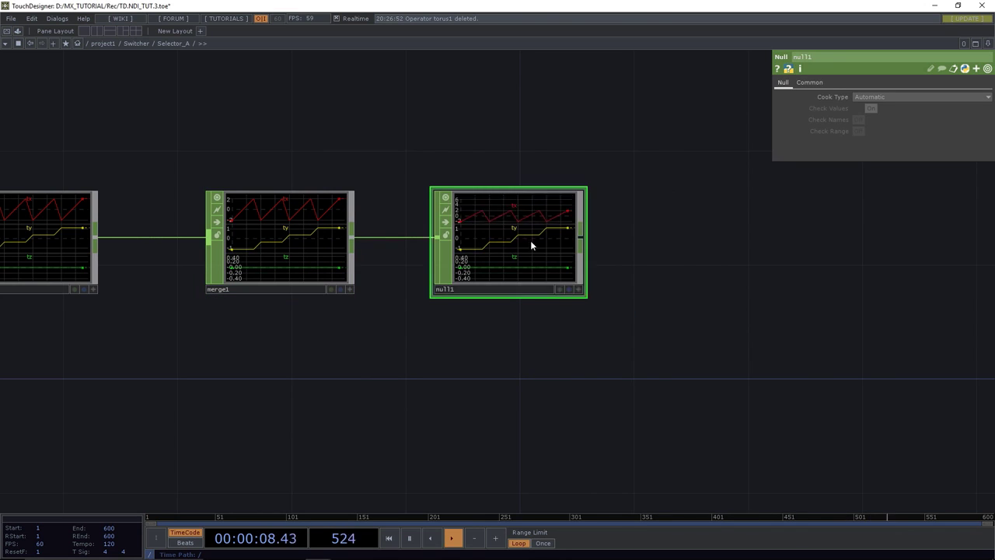
pyautogui.click(864, 97)
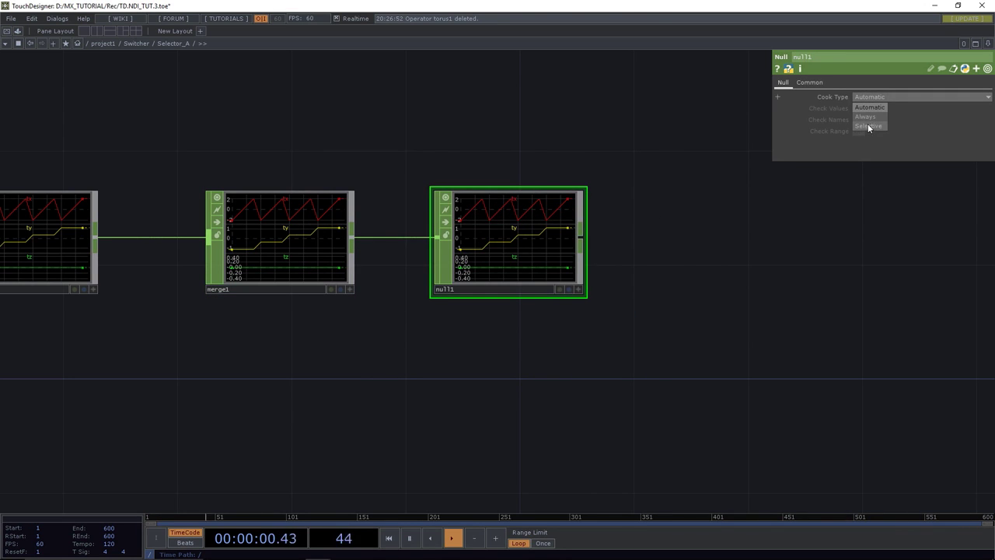
pyautogui.click(869, 126)
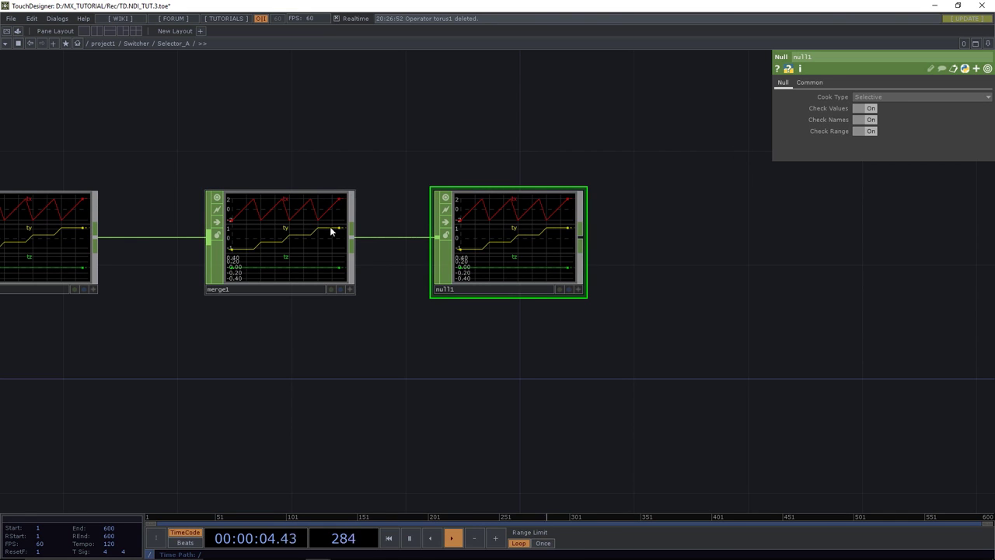
# Rename the null at the end of the grid chain as instancer.
pyautogui.scroll(-5, 406, 272)
pyautogui.moveTo(411, 328); pyautogui.dragTo(457, 329)
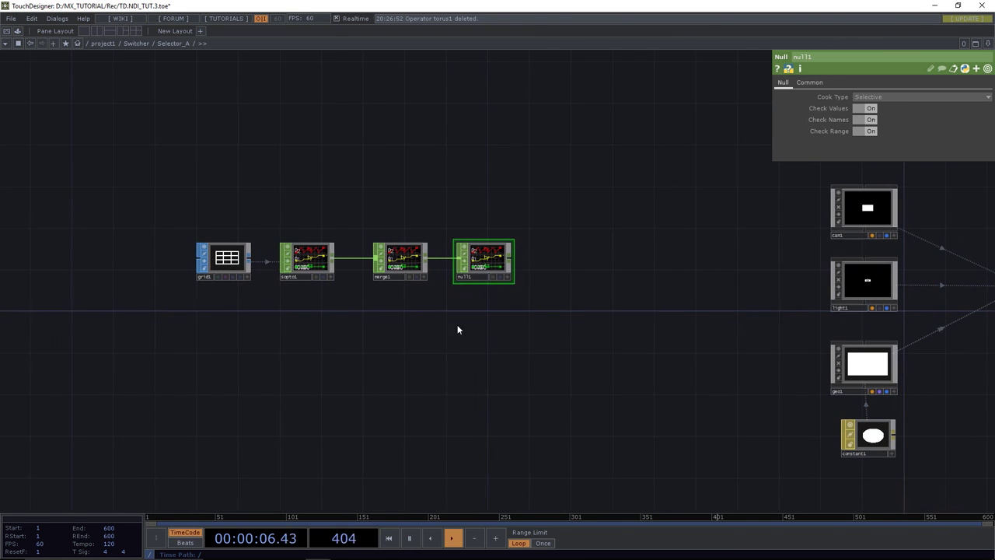
pyautogui.scroll(3, 489, 268)
pyautogui.scroll(-1, 478, 263)
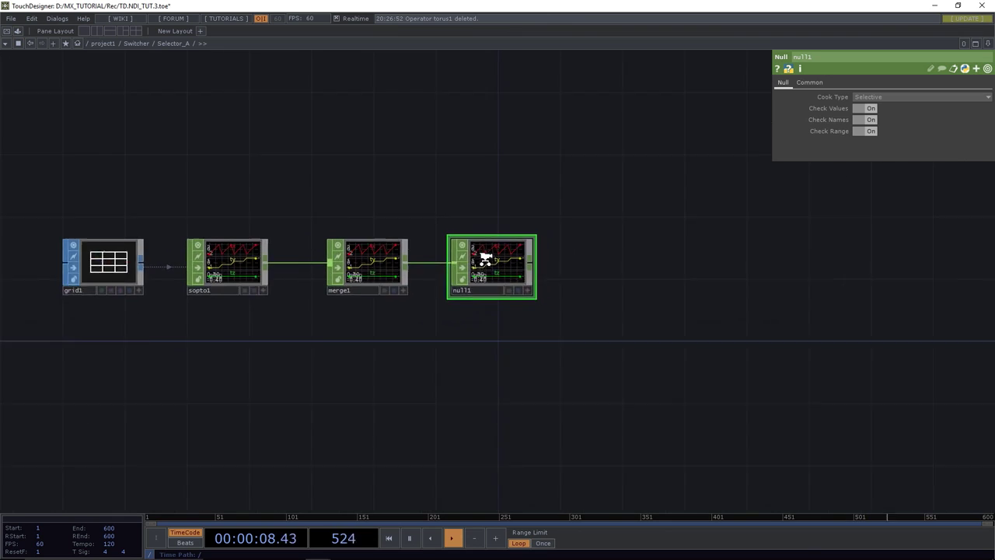
pyautogui.moveTo(514, 307); pyautogui.dragTo(576, 309)
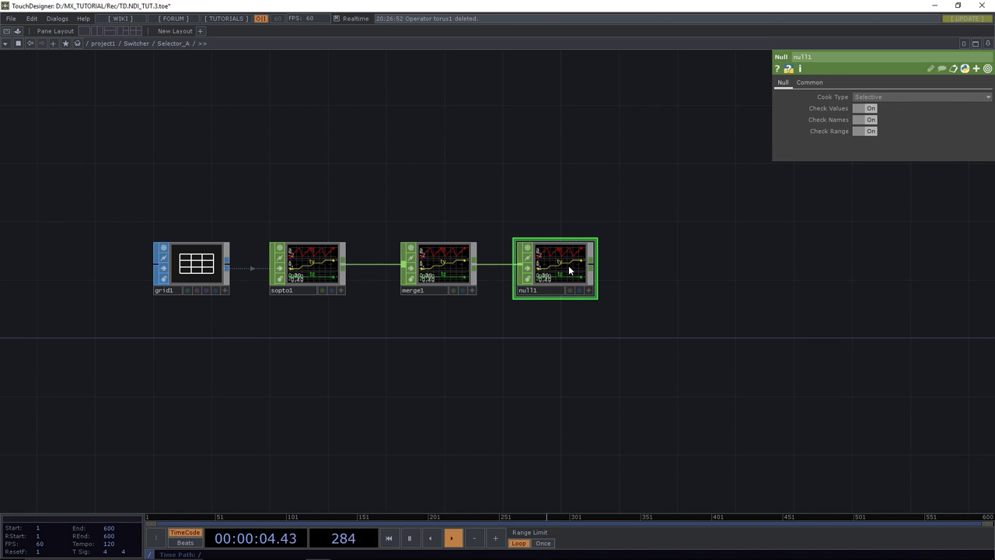
pyautogui.moveTo(607, 396); pyautogui.dragTo(596, 346)
pyautogui.scroll(-4, 637, 357)
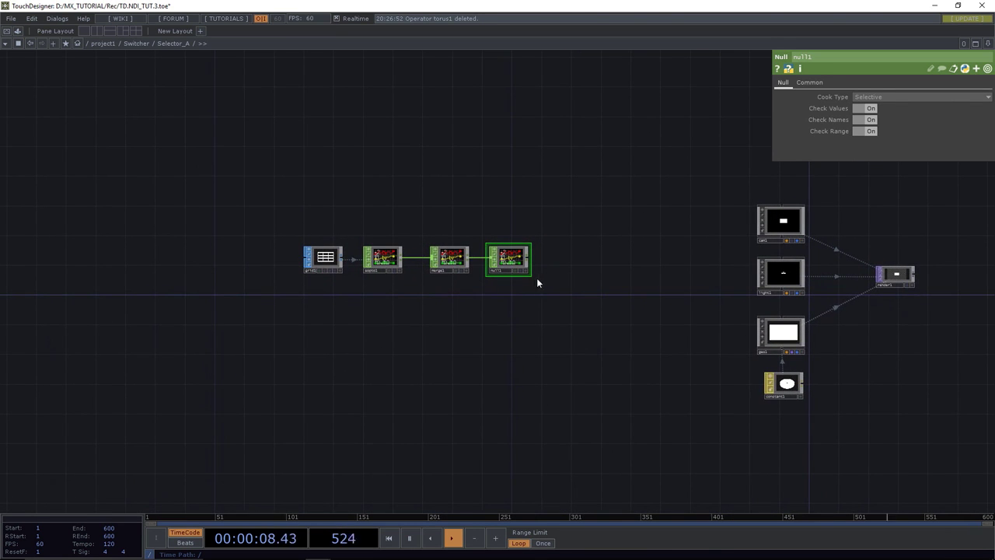
pyautogui.scroll(3, 532, 281)
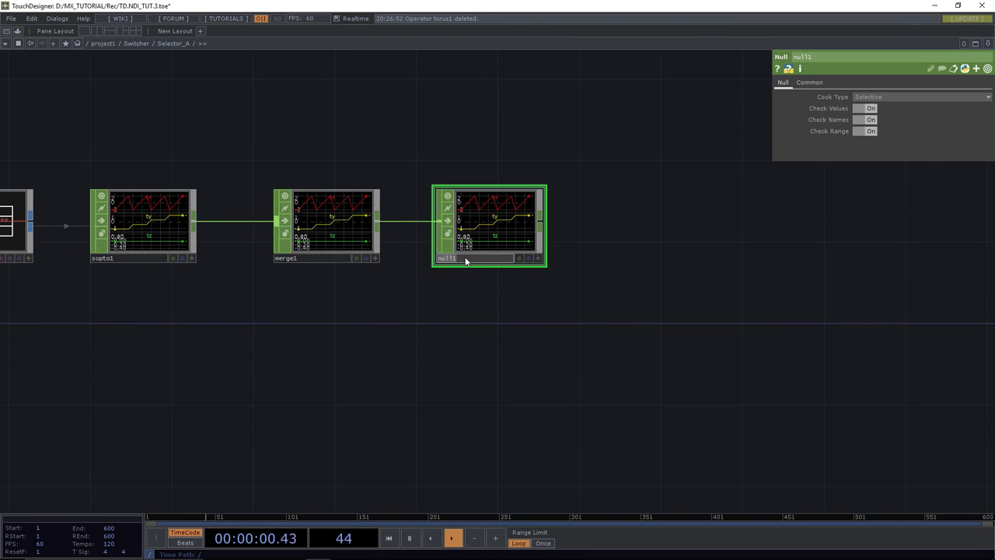
pyautogui.click(465, 261)
pyautogui.write('instancer')
pyautogui.press('Return')
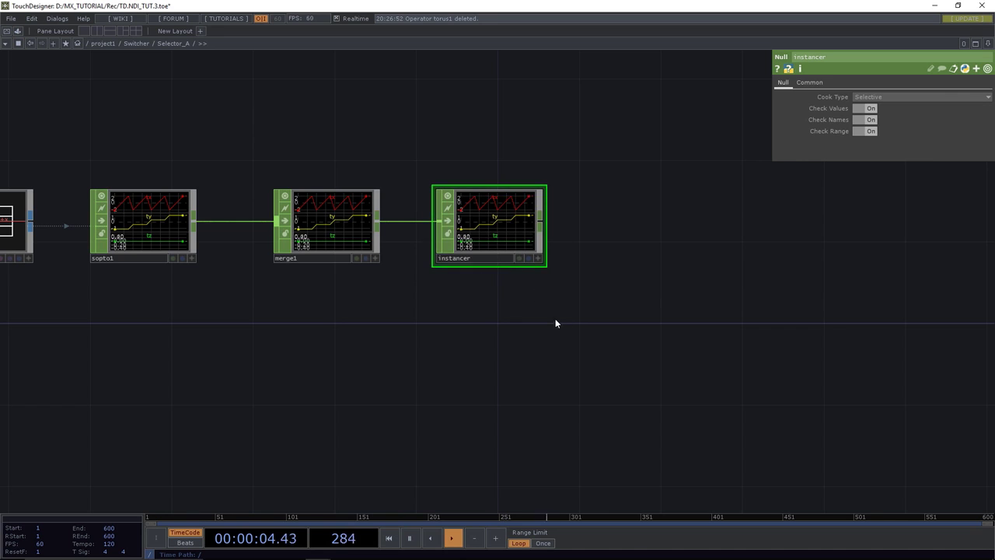
# Add a Pattern CHOP in the empty space directly below the SOP to CHOP.
pyautogui.moveTo(518, 362); pyautogui.dragTo(599, 349)
pyautogui.scroll(-3, 614, 399)
pyautogui.moveTo(613, 399); pyautogui.dragTo(509, 320)
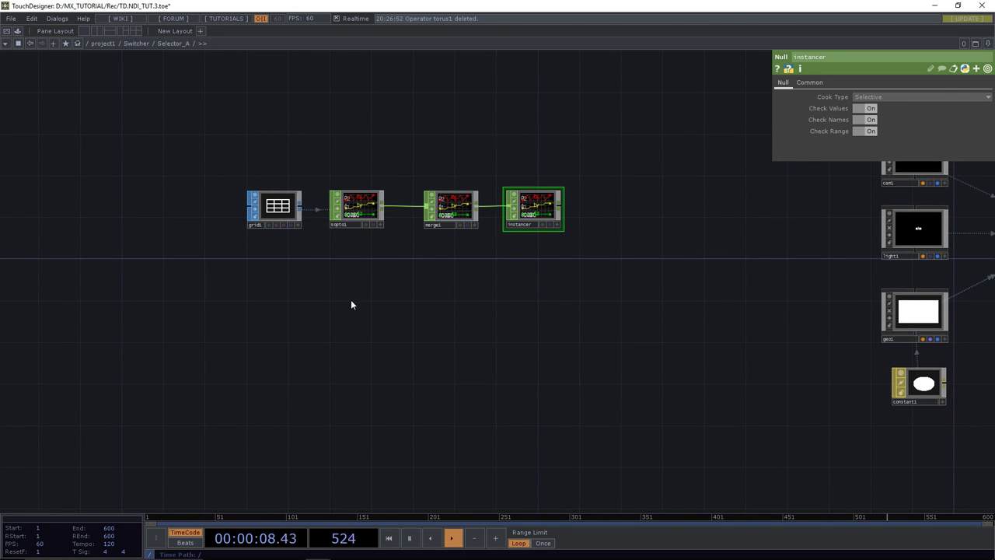
pyautogui.press('Tab')
pyautogui.write('patte')
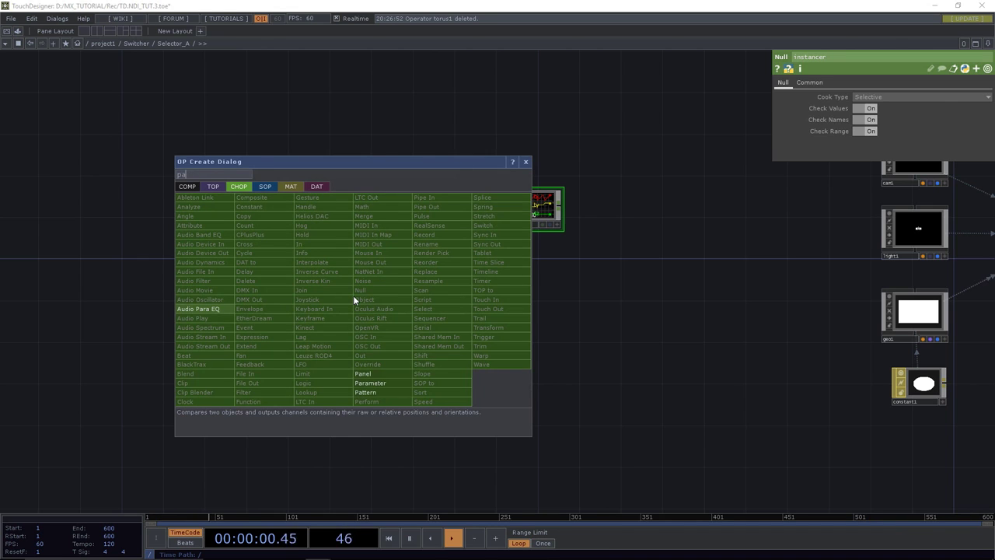
pyautogui.click(372, 391)
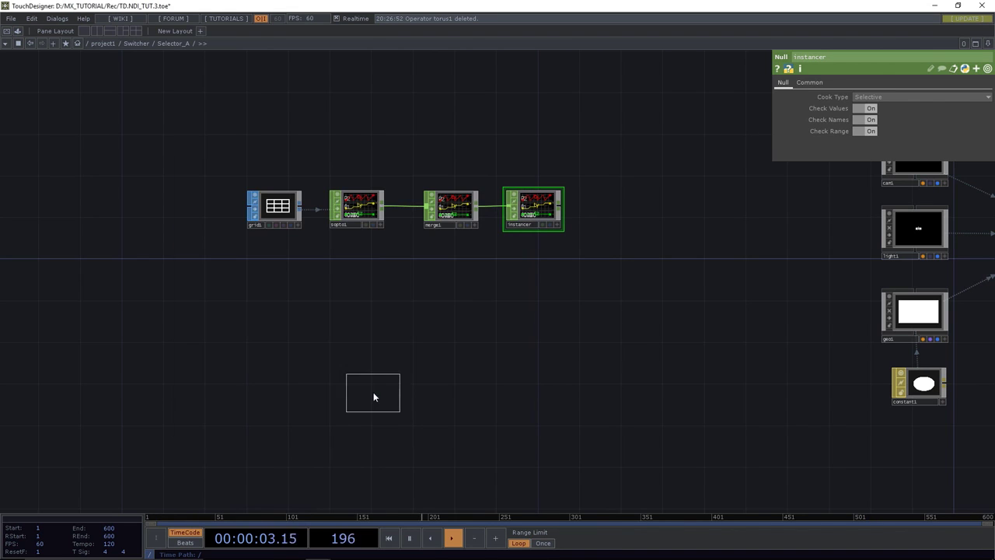
pyautogui.click(357, 313)
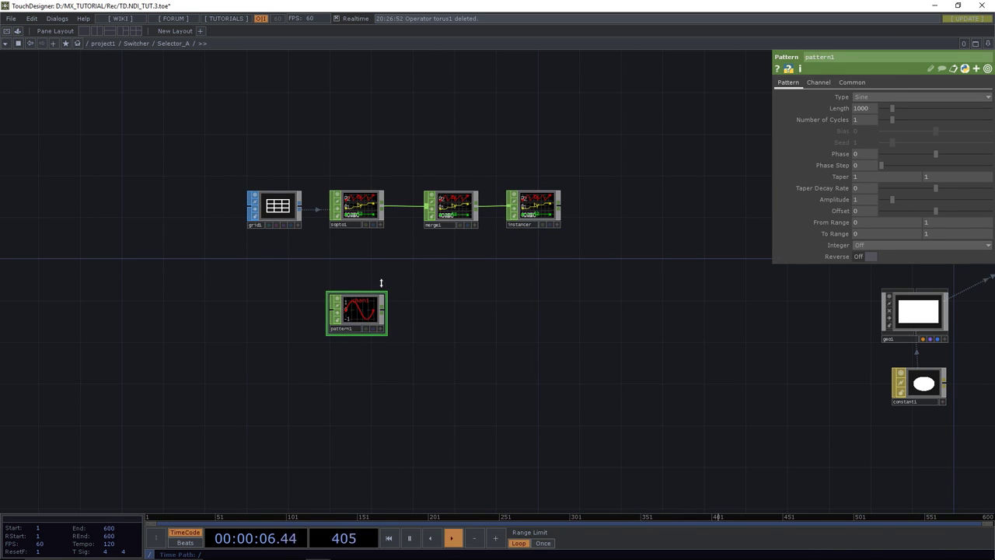
# Set the pattern's type to Ramp with a length of 16 and a To Range of 1 to 16.
pyautogui.click(873, 96)
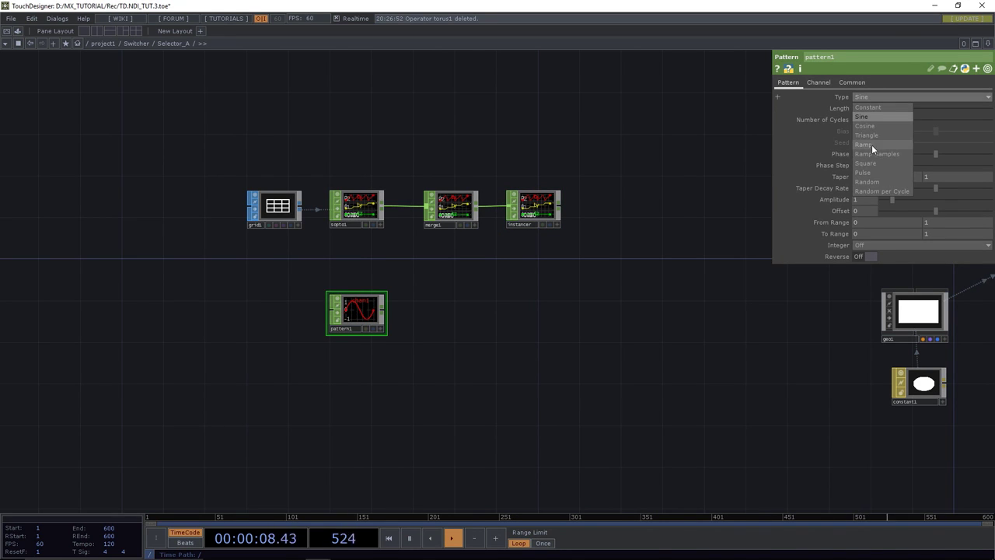
pyautogui.click(871, 144)
pyautogui.write('16')
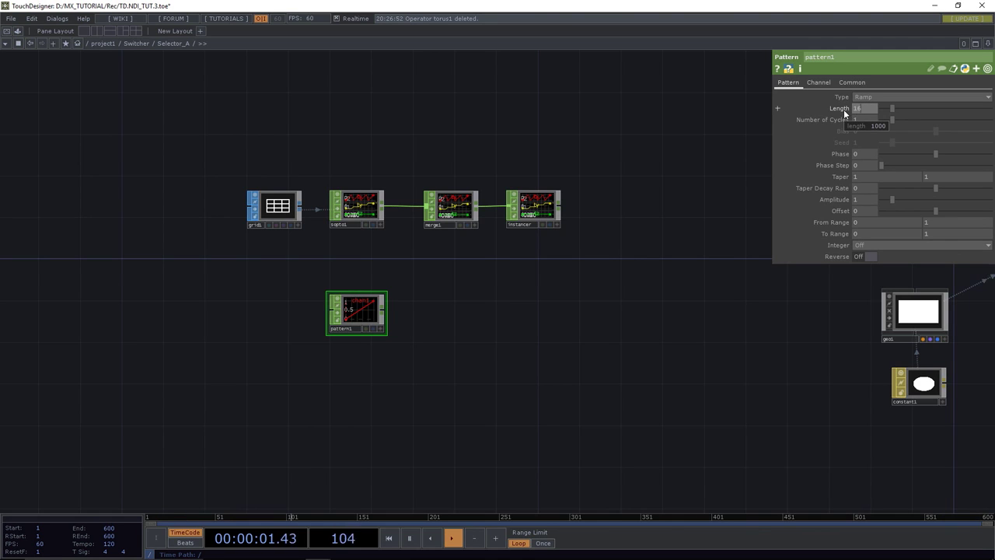
pyautogui.press('Return')
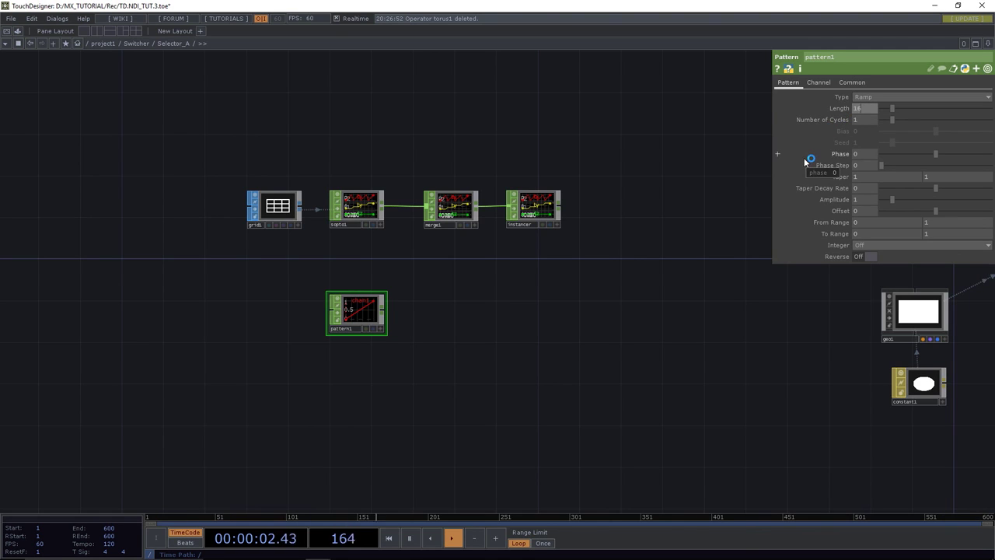
pyautogui.click(814, 155)
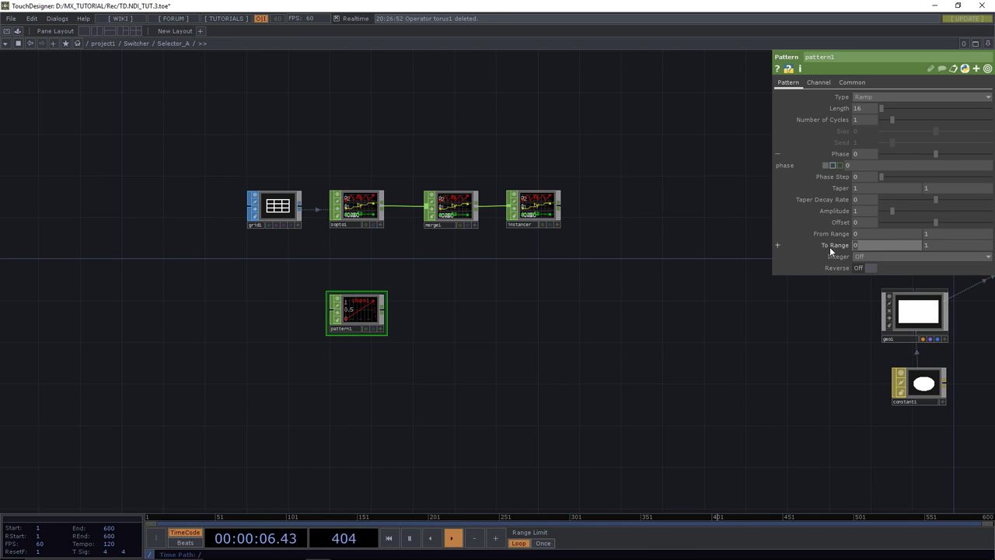
pyautogui.moveTo(893, 246); pyautogui.dragTo(904, 246)
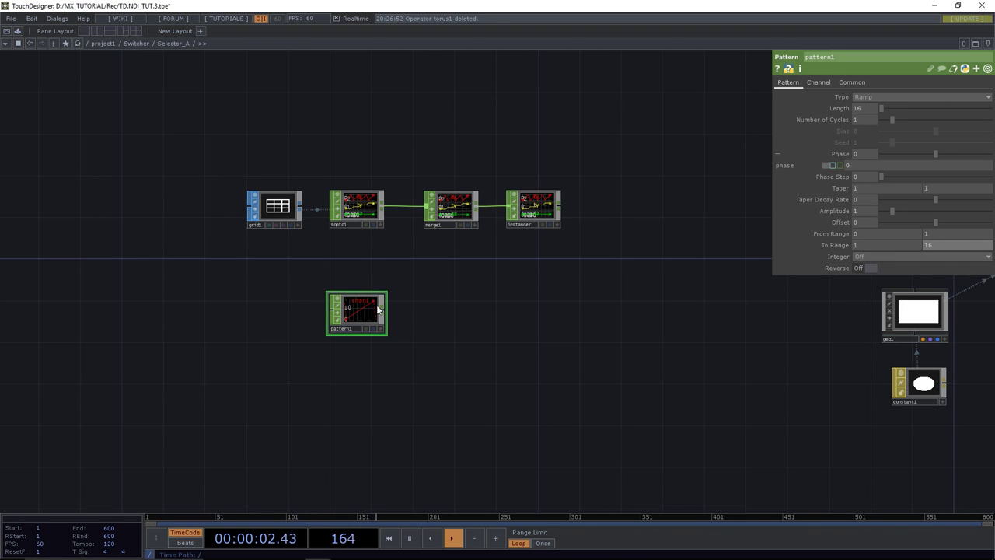
# Connect the pattern's output to the Merge CHOP as its second input and view the merged channels.
pyautogui.moveTo(383, 311); pyautogui.dragTo(417, 212)
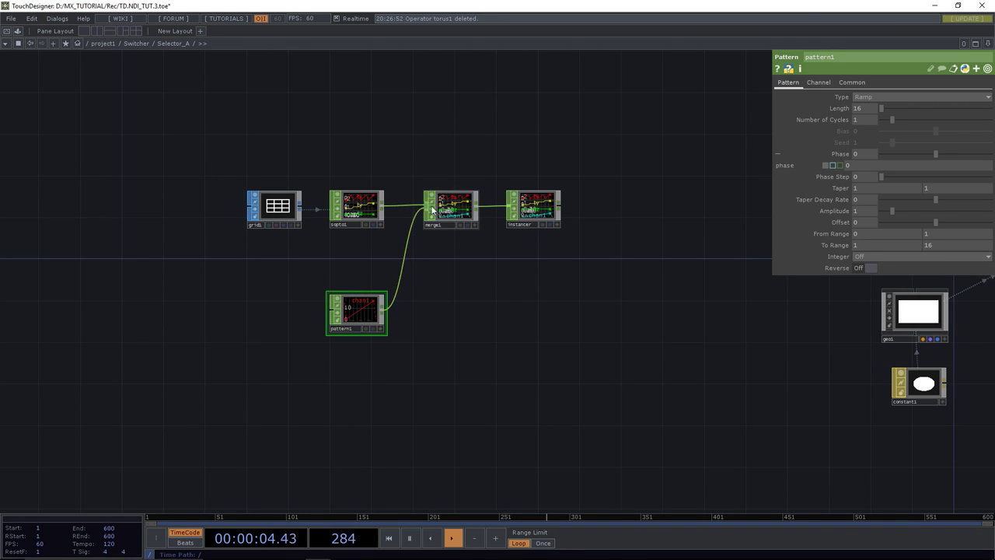
pyautogui.scroll(6, 447, 205)
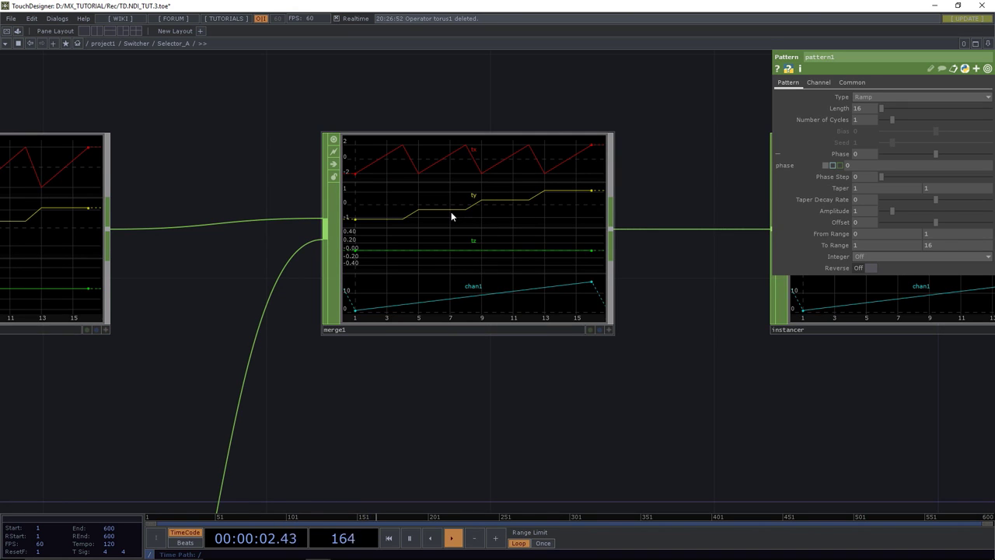
pyautogui.scroll(-3, 451, 212)
pyautogui.scroll(2, 517, 259)
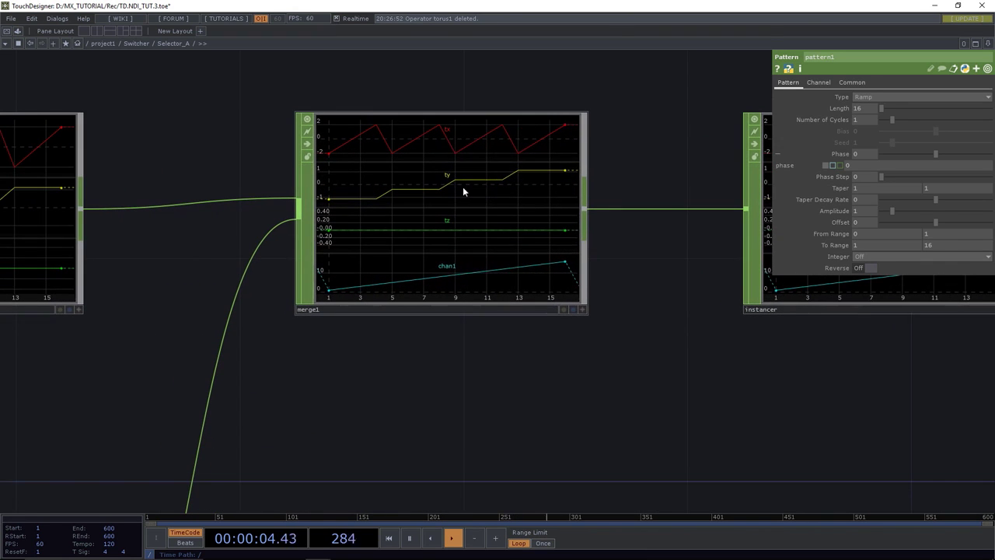
# Turn on Dot per Sample in the merge node's graph viewer.
pyautogui.rightClick(443, 176)
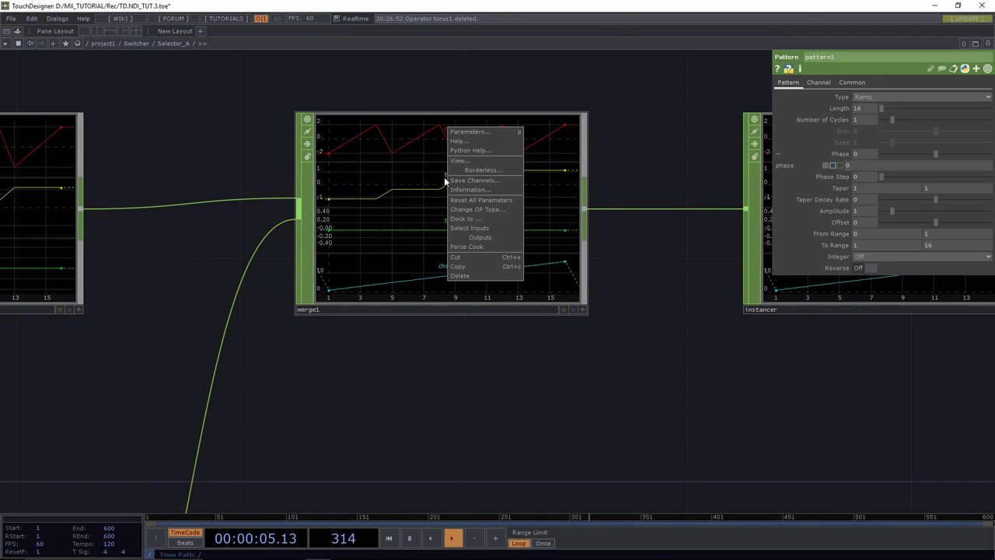
pyautogui.click(582, 309)
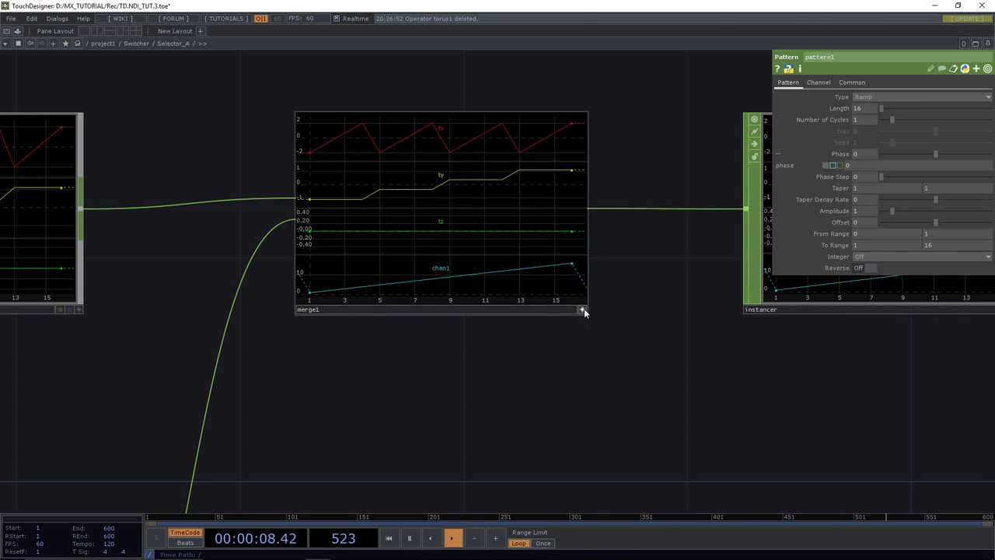
pyautogui.rightClick(442, 220)
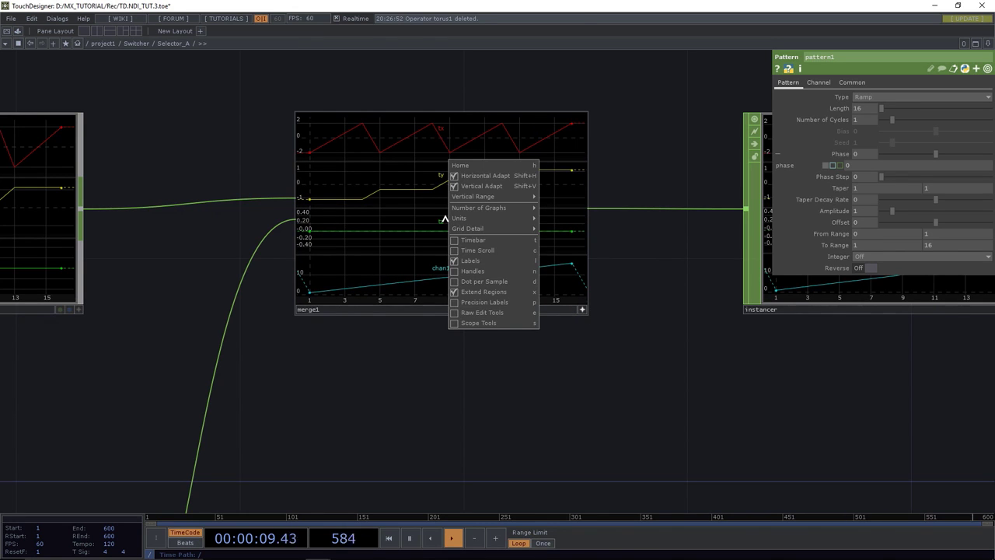
pyautogui.click(470, 282)
pyautogui.click(582, 310)
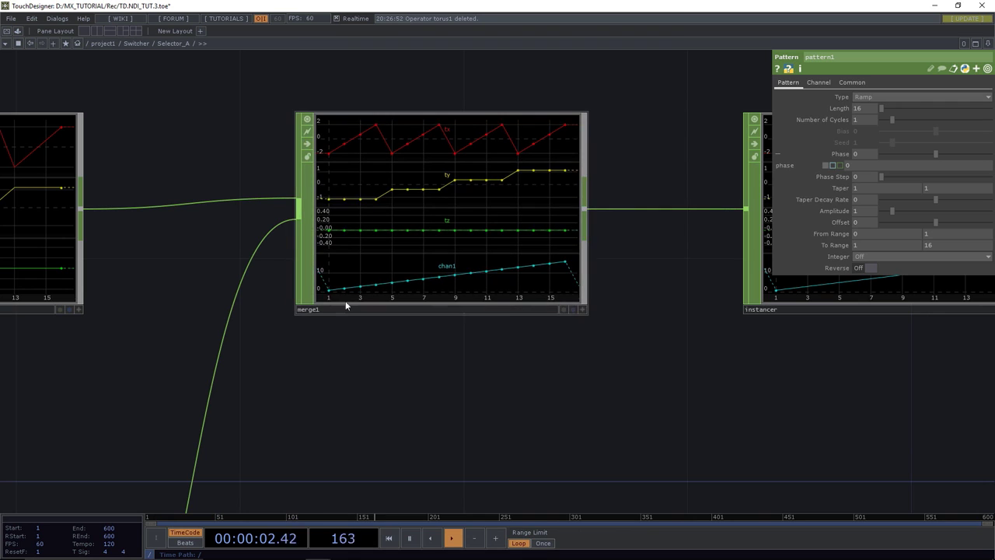
# Rename the pattern's output channel to tex.
pyautogui.scroll(-4, 408, 383)
pyautogui.moveTo(413, 387); pyautogui.dragTo(424, 146)
pyautogui.click(397, 145)
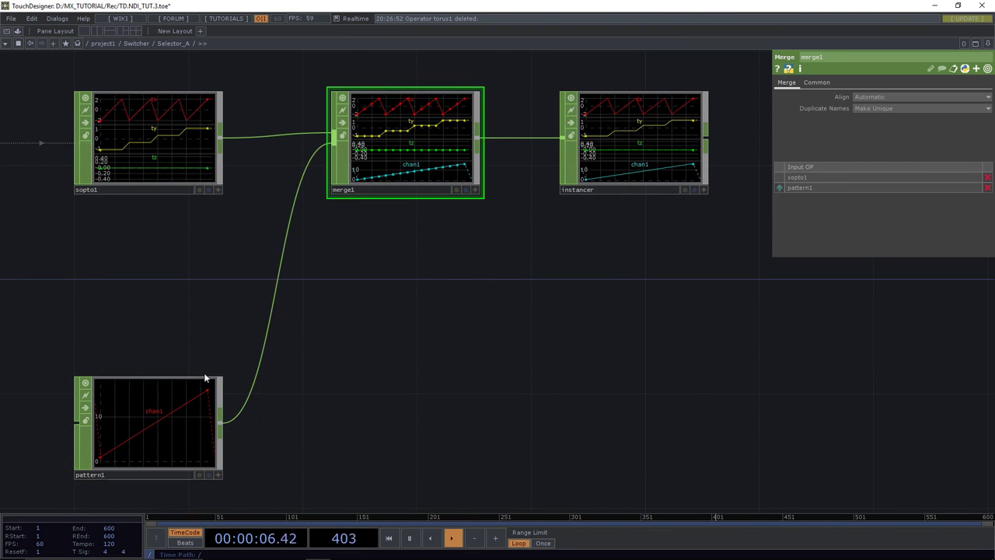
pyautogui.click(157, 424)
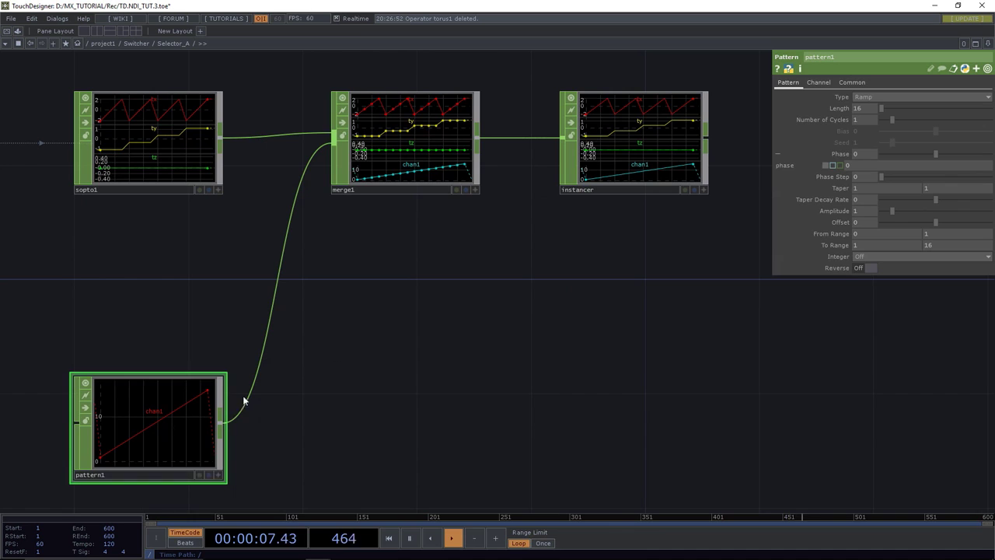
pyautogui.click(816, 83)
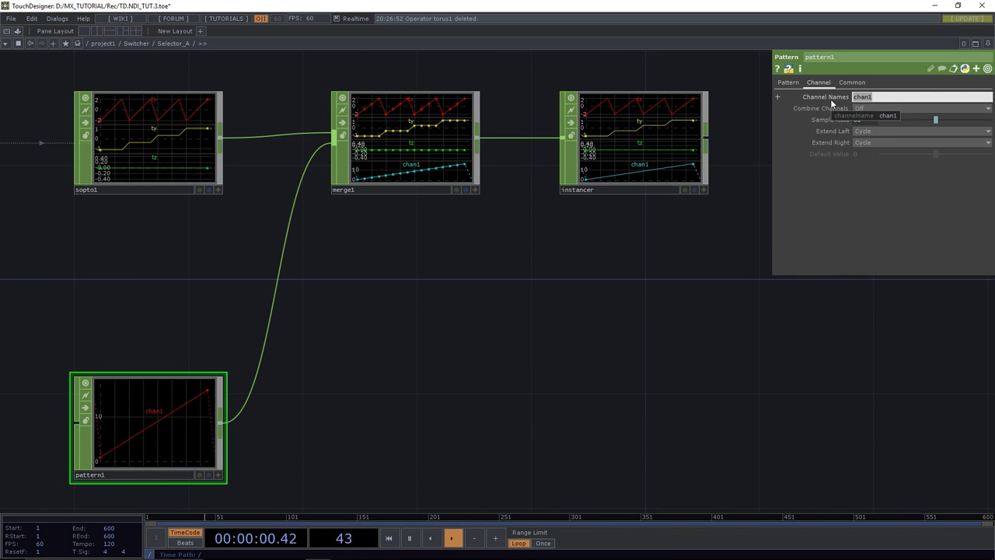
pyautogui.write('tex')
pyautogui.press('Return')
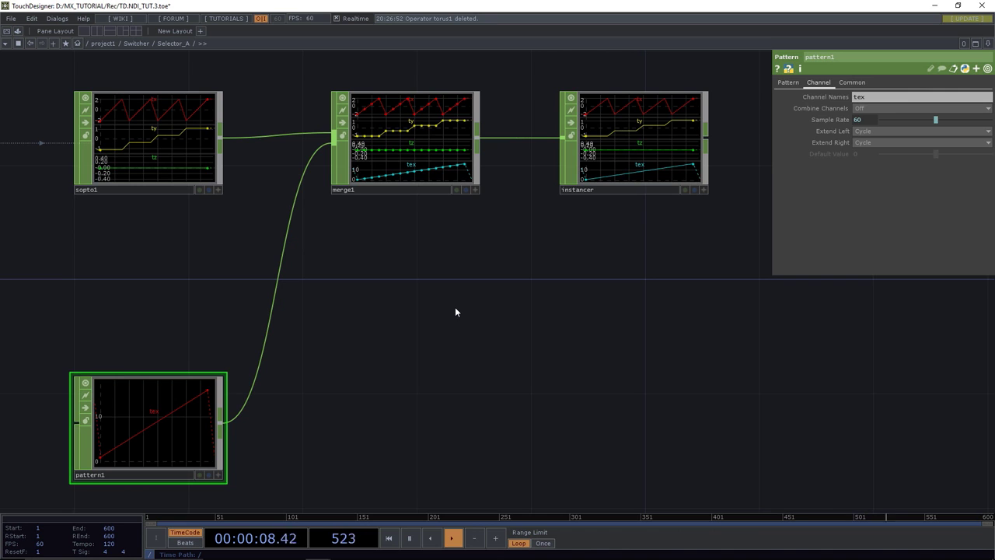
pyautogui.scroll(-3, 466, 300)
pyautogui.scroll(3, 467, 309)
pyautogui.scroll(-6, 466, 311)
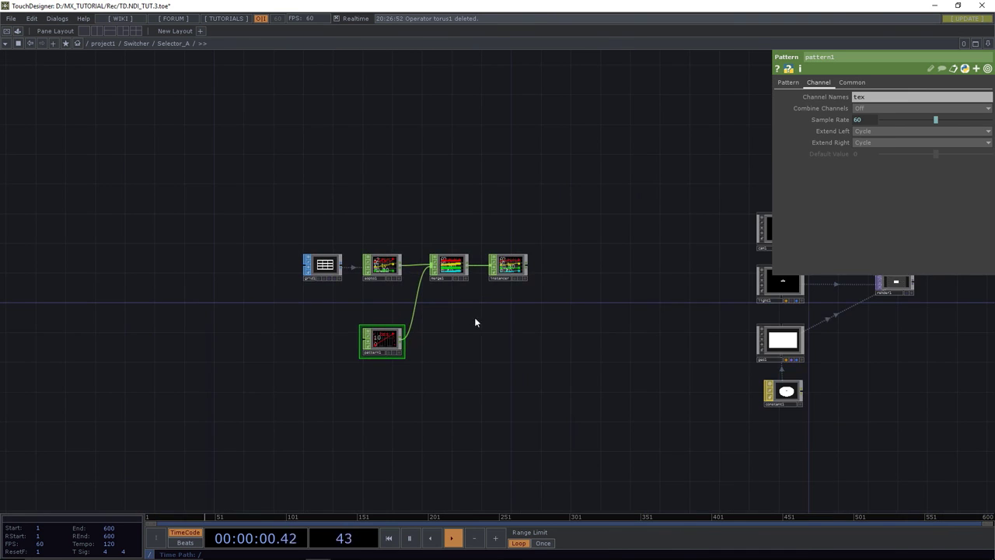
# Move the instancing node chain, from the grid to instancer, next to the geo1 node.
pyautogui.moveTo(475, 322); pyautogui.dragTo(348, 325)
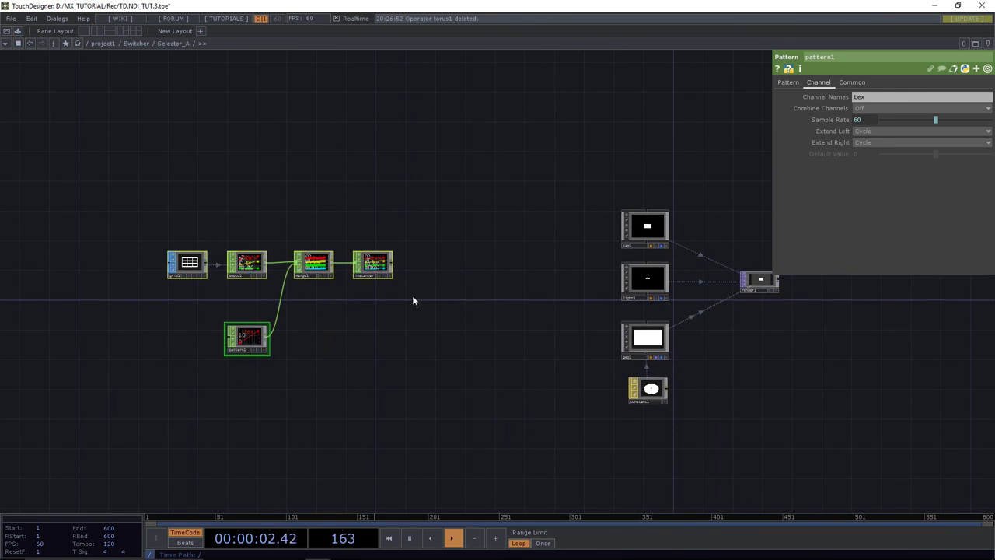
pyautogui.moveTo(381, 263); pyautogui.dragTo(567, 349)
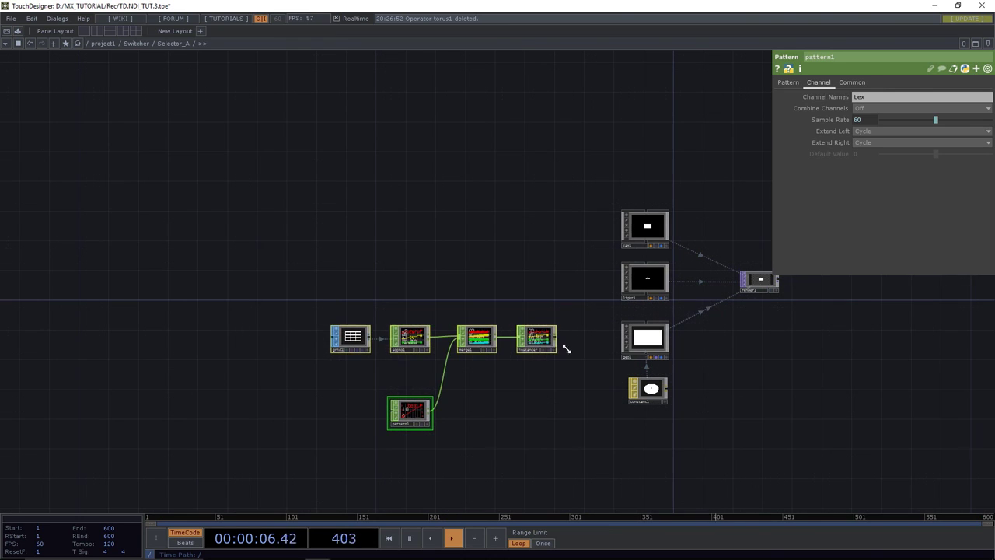
pyautogui.click(582, 342)
# Turn on instancing for geo1 and assign the instancer CHOP as its Instance CHOP/DAT.
pyautogui.click(645, 340)
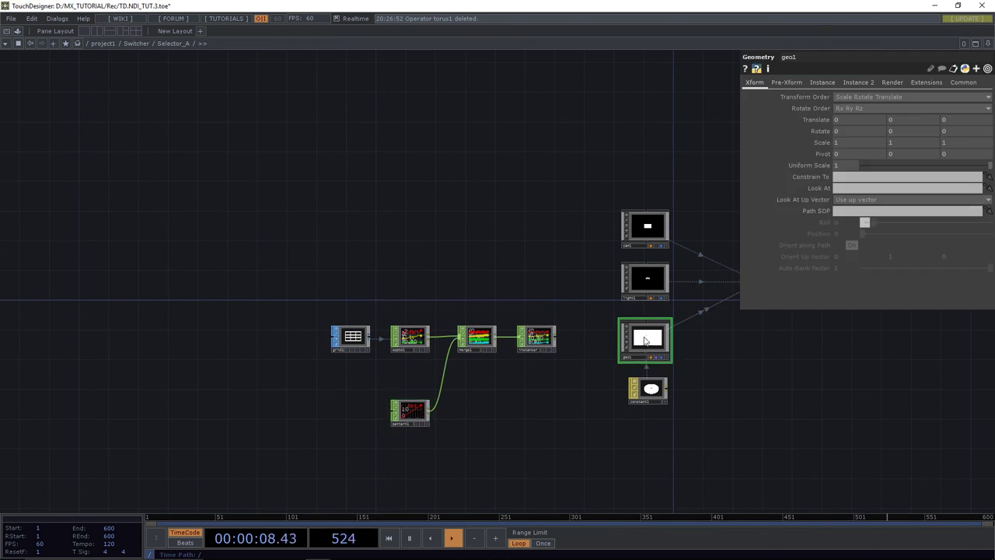
pyautogui.click(826, 82)
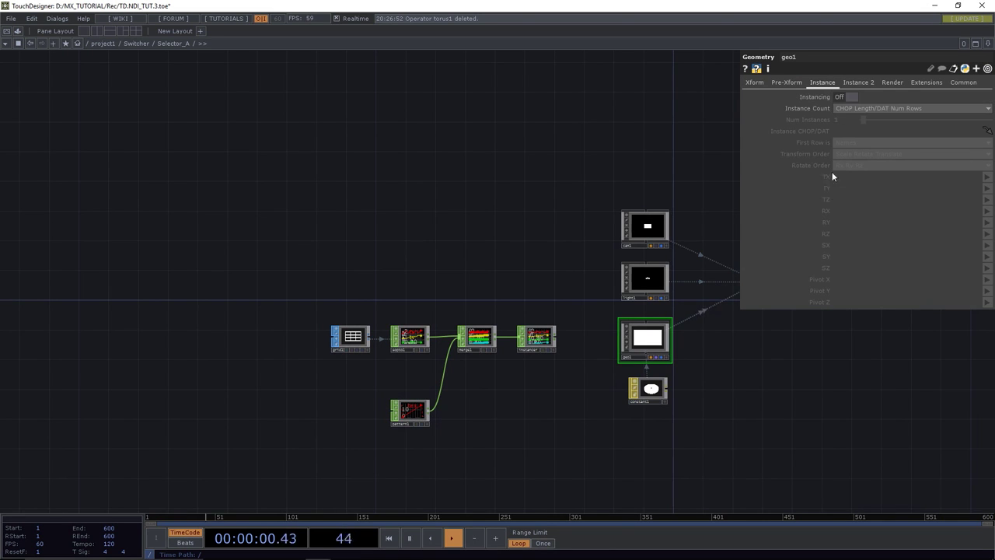
pyautogui.click(842, 95)
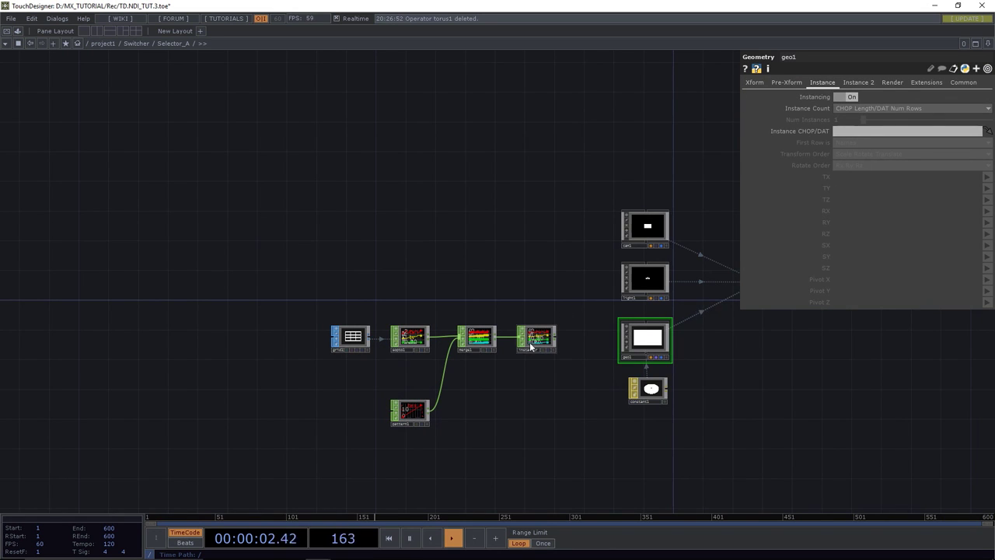
pyautogui.moveTo(530, 347); pyautogui.dragTo(853, 130)
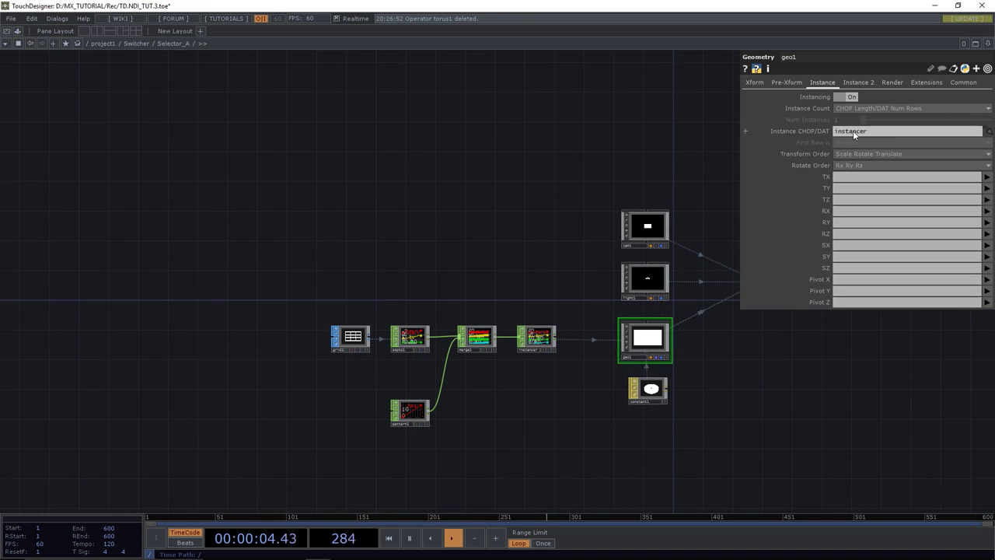
# Map geo1's instance translation TX, TY and TZ to the tx, ty and tz channels.
pyautogui.moveTo(695, 399); pyautogui.dragTo(540, 384)
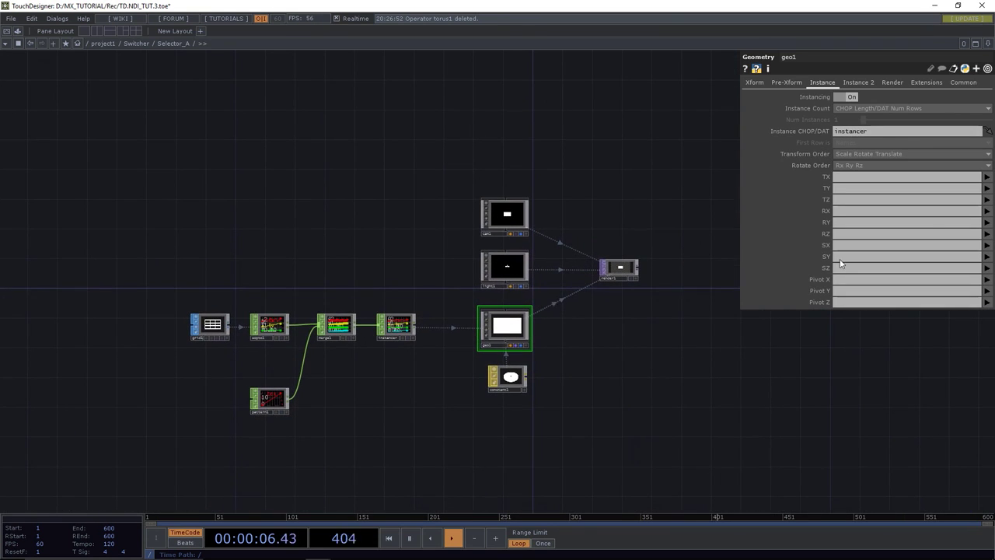
pyautogui.click(986, 177)
pyautogui.click(986, 188)
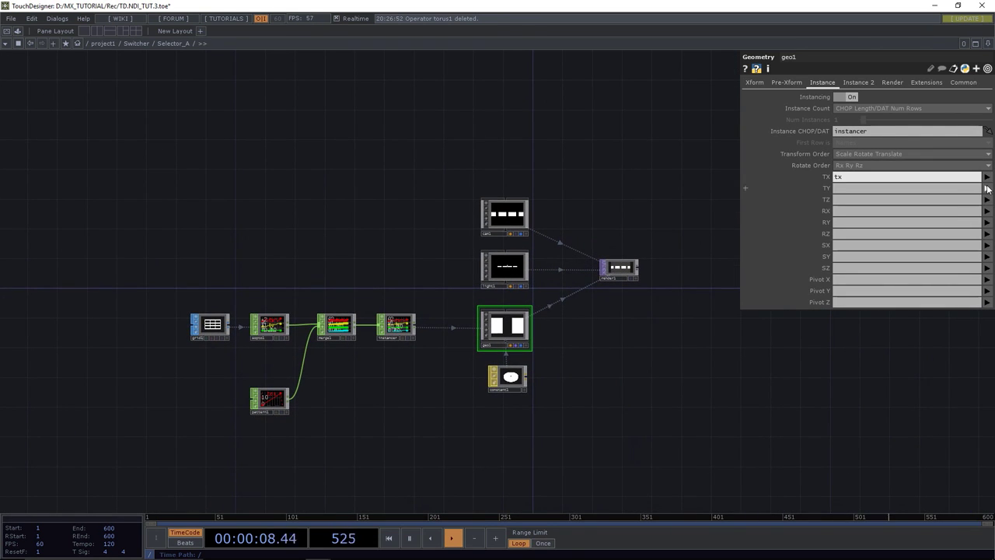
pyautogui.click(984, 207)
pyautogui.click(986, 199)
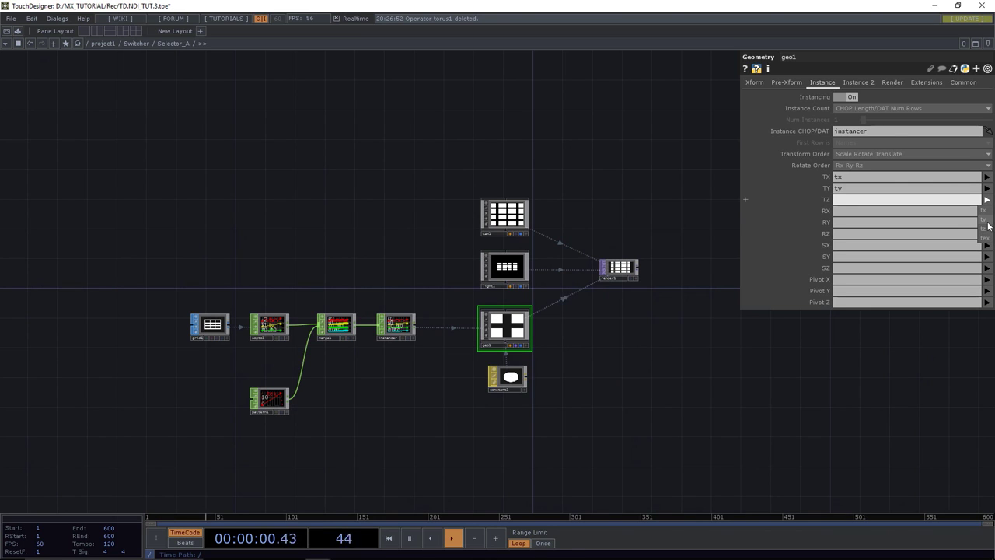
pyautogui.click(984, 228)
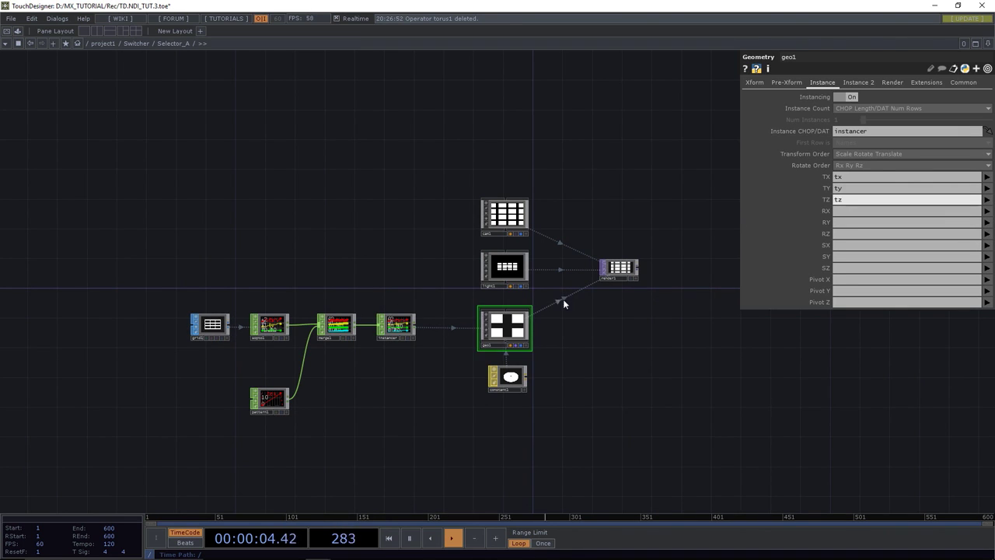
# Set cam1's Z translation to 6.4 so the whole instanced grid fits in the render.
pyautogui.scroll(5, 619, 270)
pyautogui.scroll(-3, 621, 271)
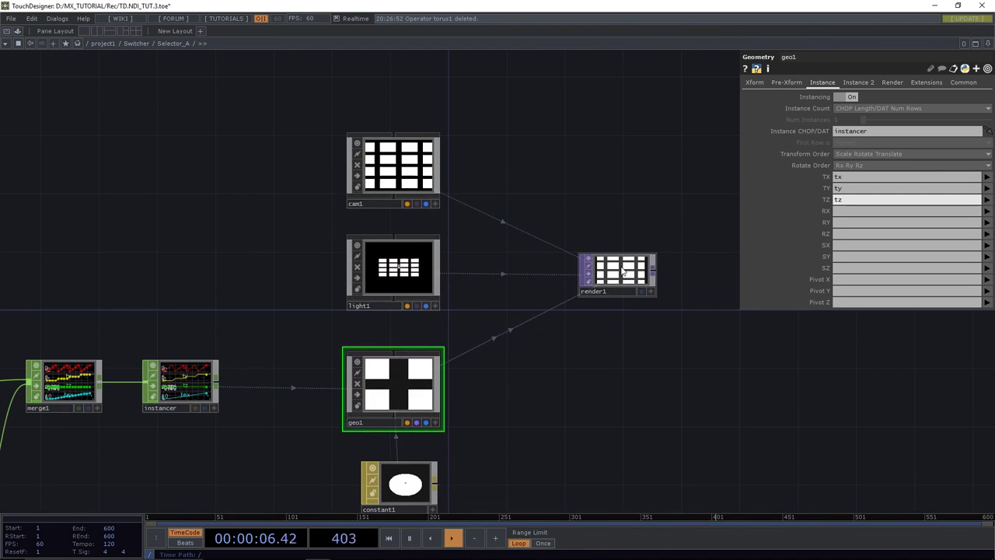
pyautogui.scroll(-4, 622, 269)
pyautogui.scroll(2, 623, 271)
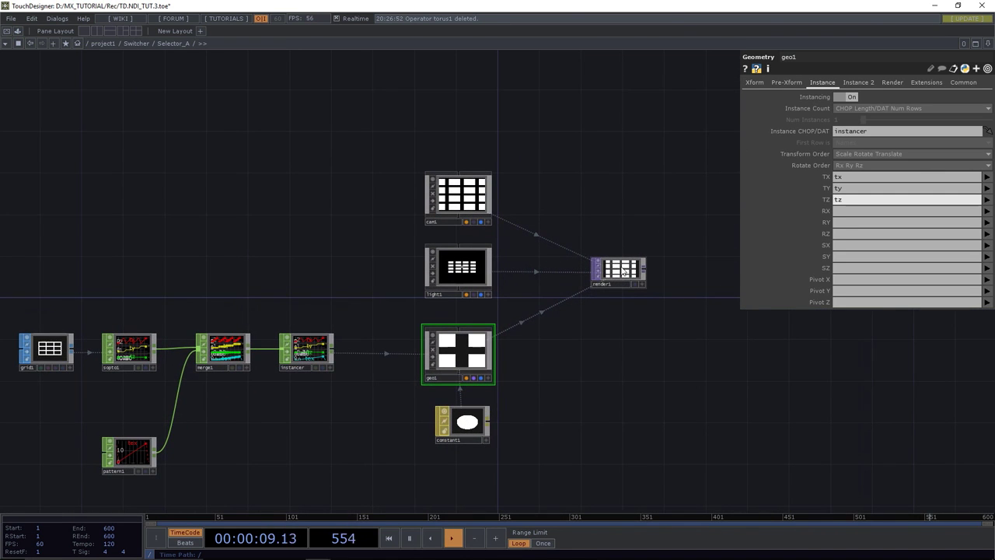
pyautogui.click(468, 199)
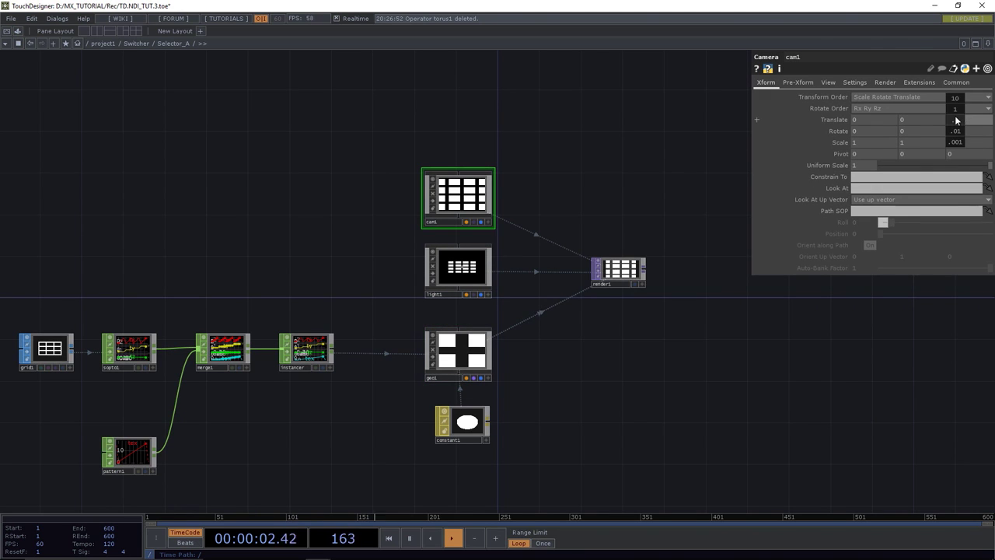
pyautogui.moveTo(956, 121); pyautogui.dragTo(929, 101, button='middle')
pyautogui.scroll(6, 742, 212)
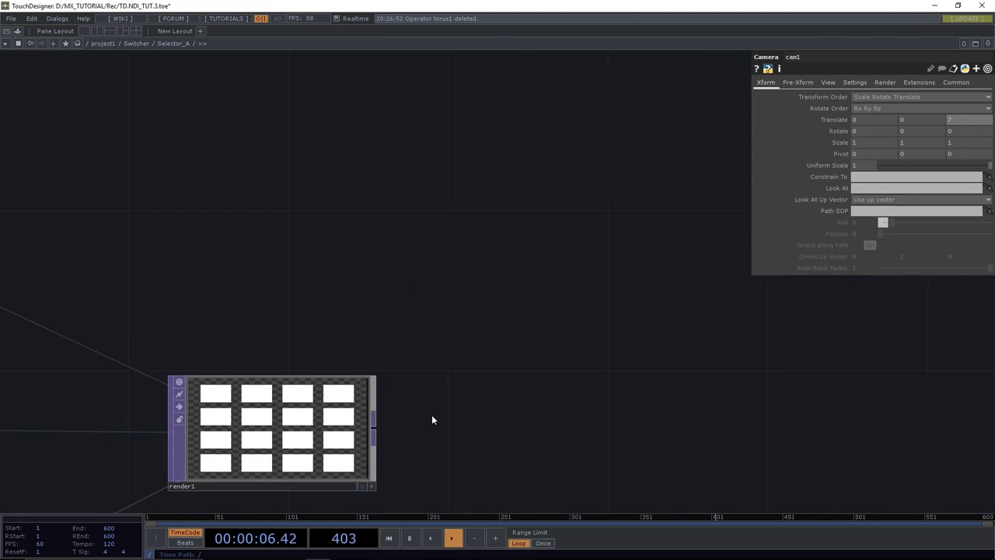
pyautogui.moveTo(283, 446); pyautogui.dragTo(445, 351)
pyautogui.scroll(2, 445, 354)
pyautogui.moveTo(956, 121); pyautogui.dragTo(952, 102, button='middle')
pyautogui.scroll(-5, 710, 259)
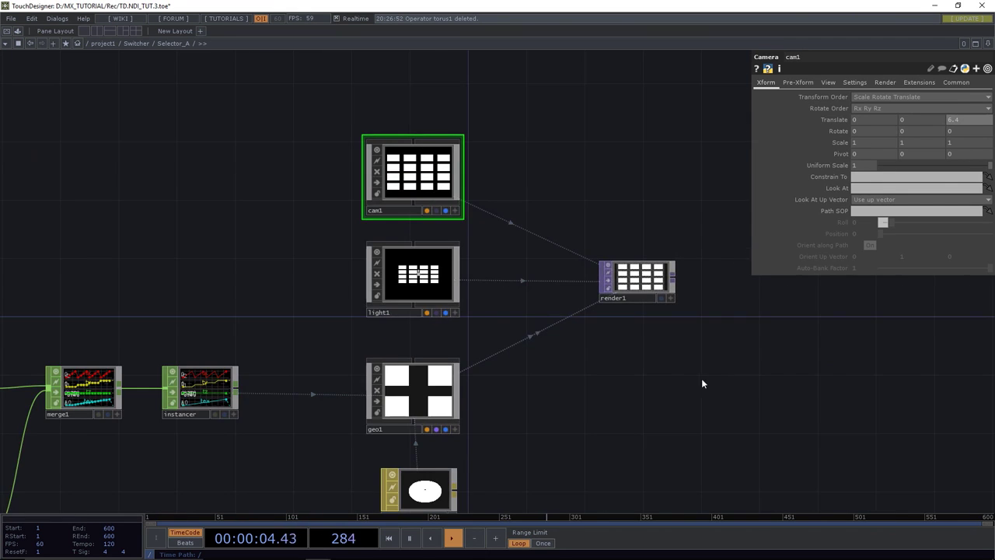
# Set geo1's instance Texture Index to the tex channel.
pyautogui.moveTo(701, 382); pyautogui.dragTo(681, 297)
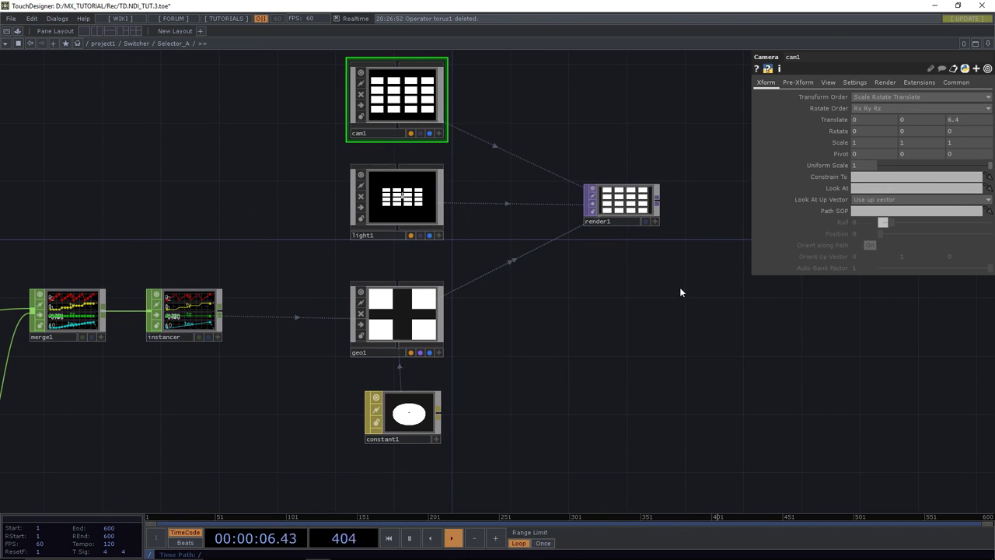
pyautogui.scroll(-4, 632, 365)
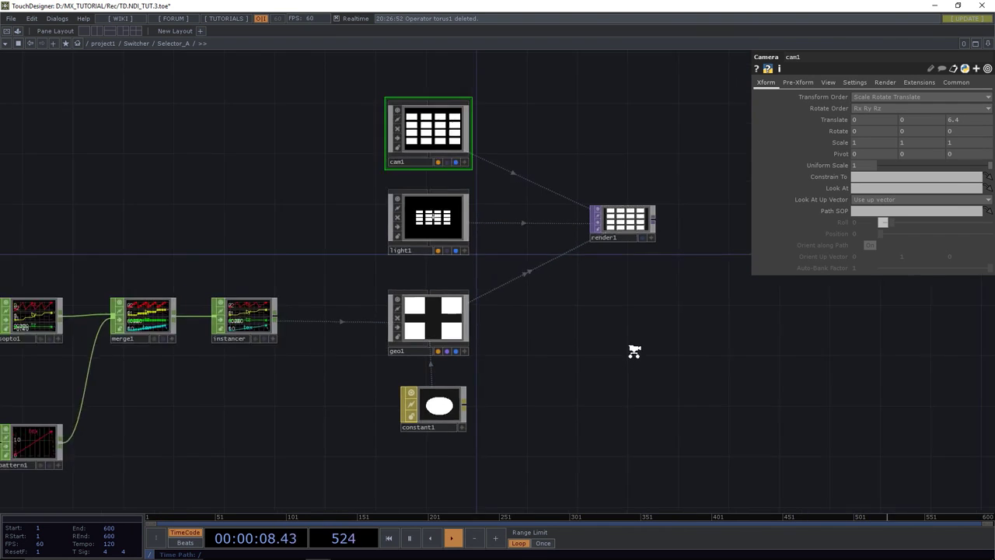
pyautogui.moveTo(633, 352); pyautogui.dragTo(591, 320)
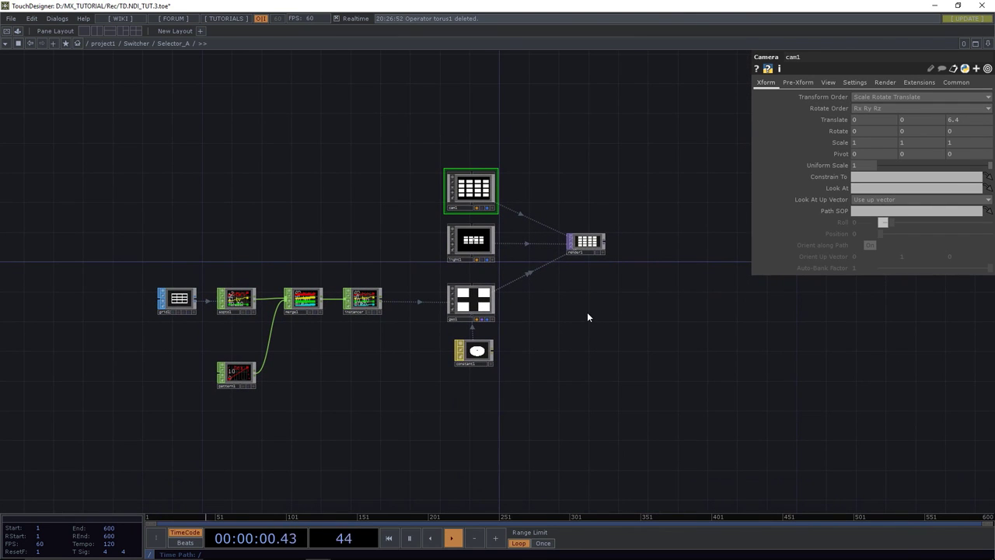
pyautogui.click(476, 305)
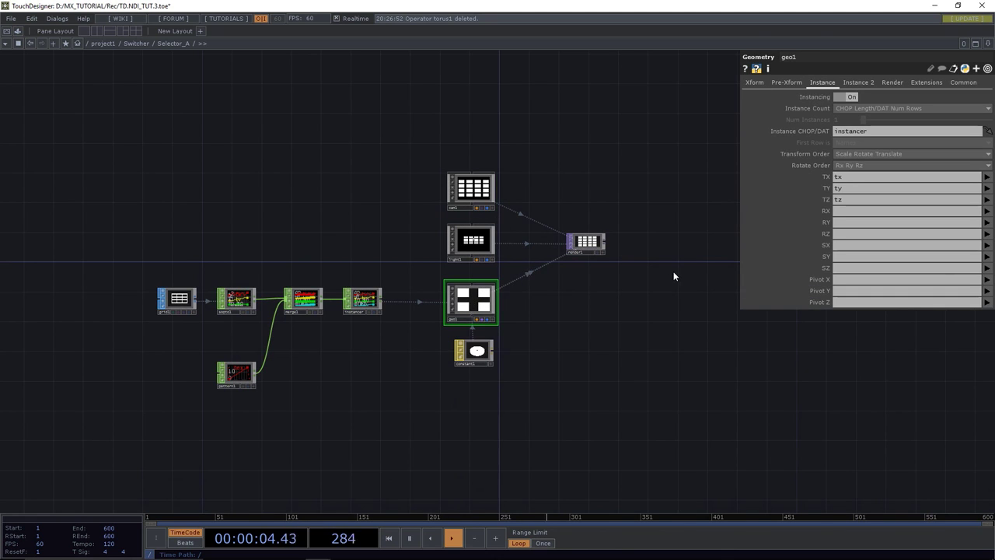
pyautogui.click(858, 82)
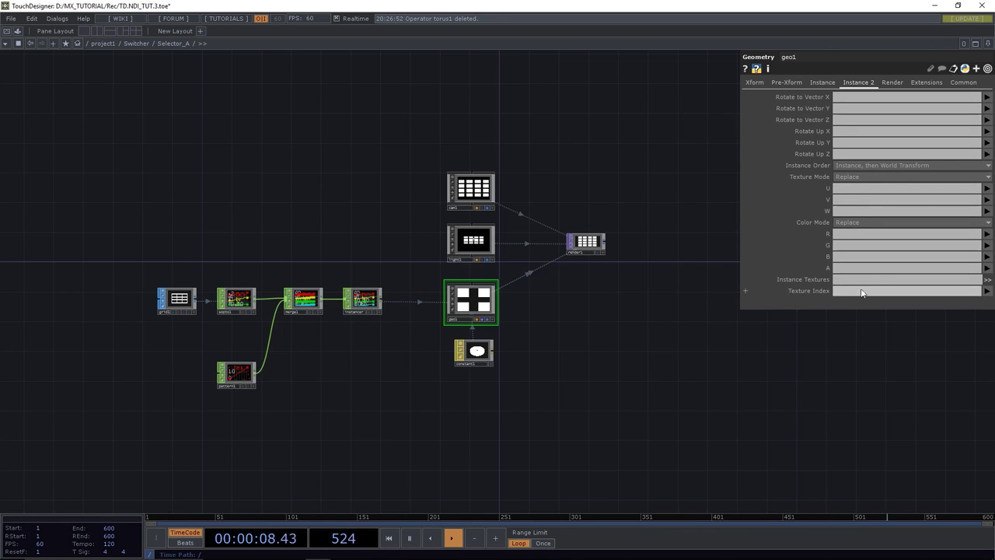
pyautogui.click(987, 292)
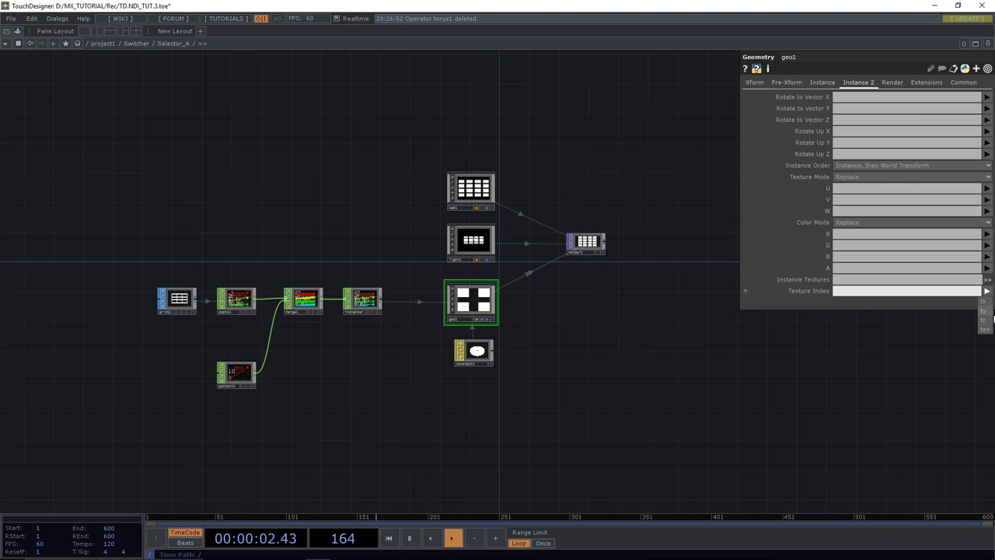
pyautogui.click(984, 330)
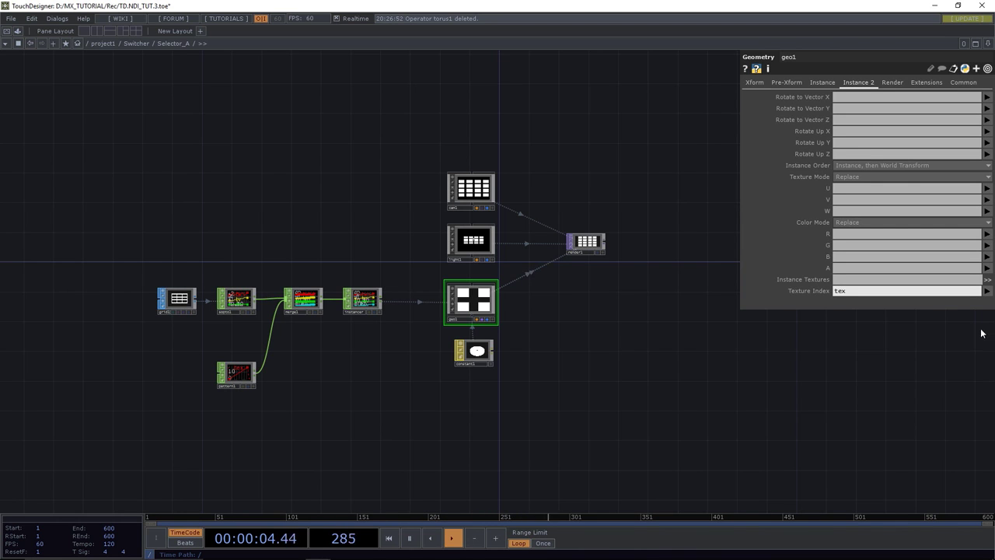
# Check the rectangles in render1 and split the network editor into two side-by-side panes.
pyautogui.scroll(6, 682, 288)
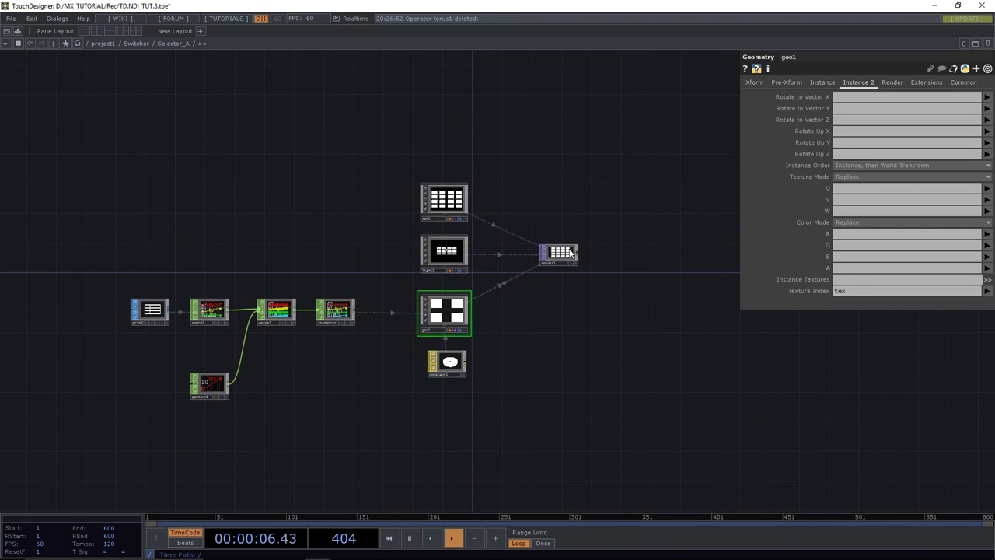
pyautogui.moveTo(642, 196); pyautogui.dragTo(454, 236)
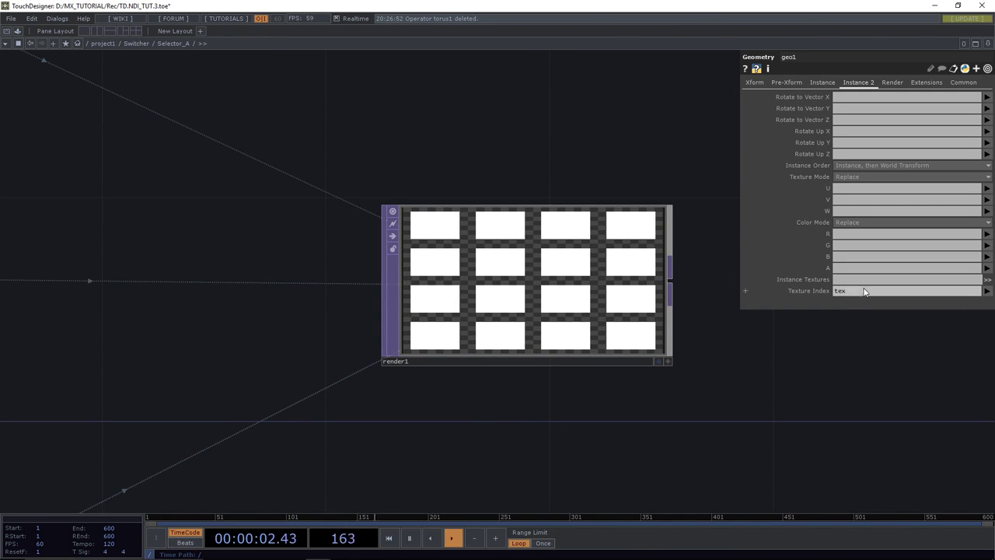
pyautogui.scroll(-5, 818, 335)
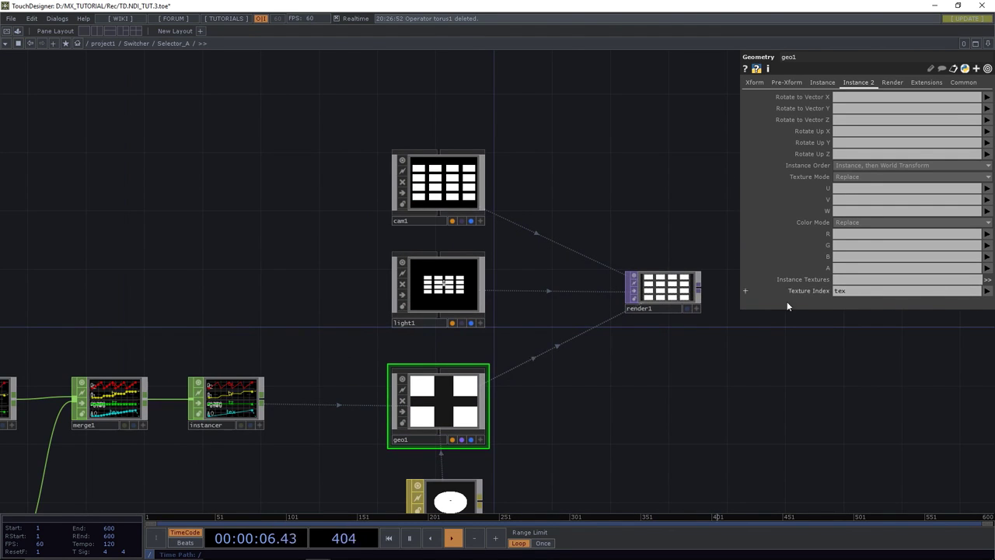
pyautogui.scroll(-2, 657, 322)
pyautogui.scroll(-2, 598, 282)
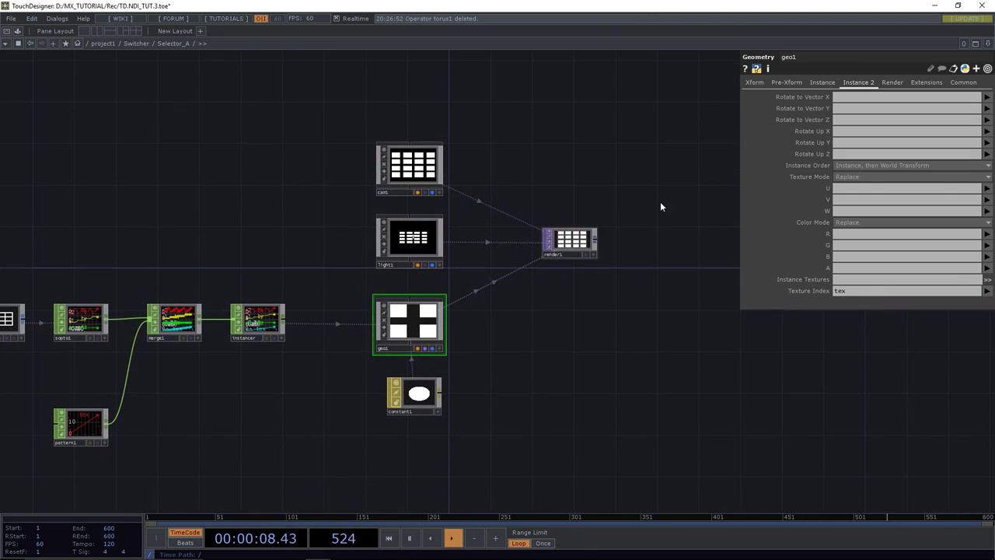
pyautogui.click(988, 44)
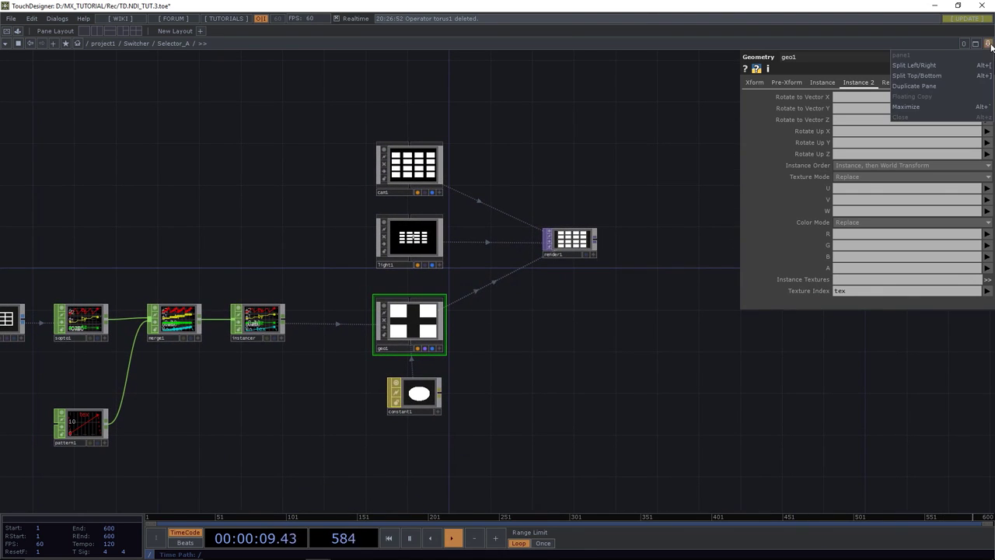
pyautogui.click(906, 67)
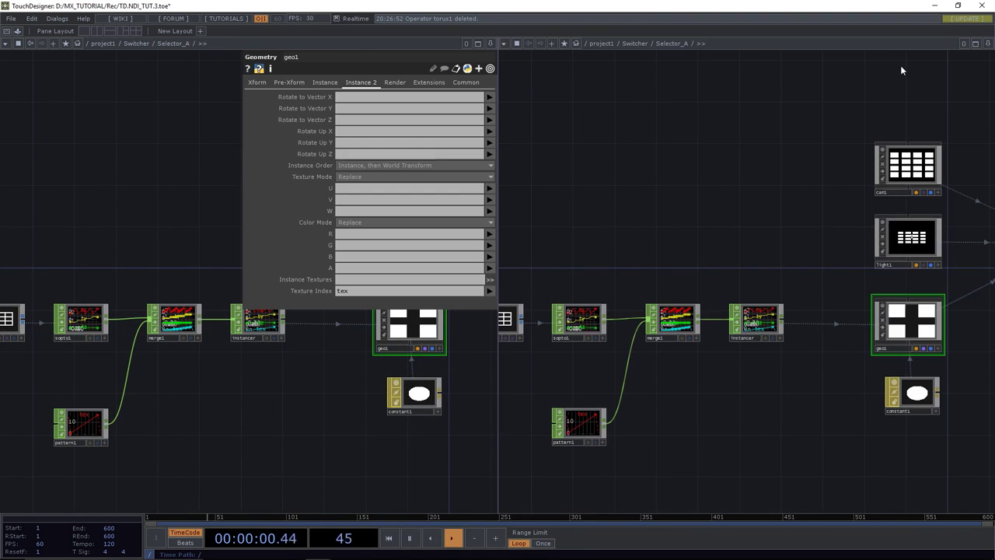
# Show the parent Switcher network in the second pane and examine its numbered input TOPs.
pyautogui.click(634, 44)
pyautogui.scroll(-2, 827, 148)
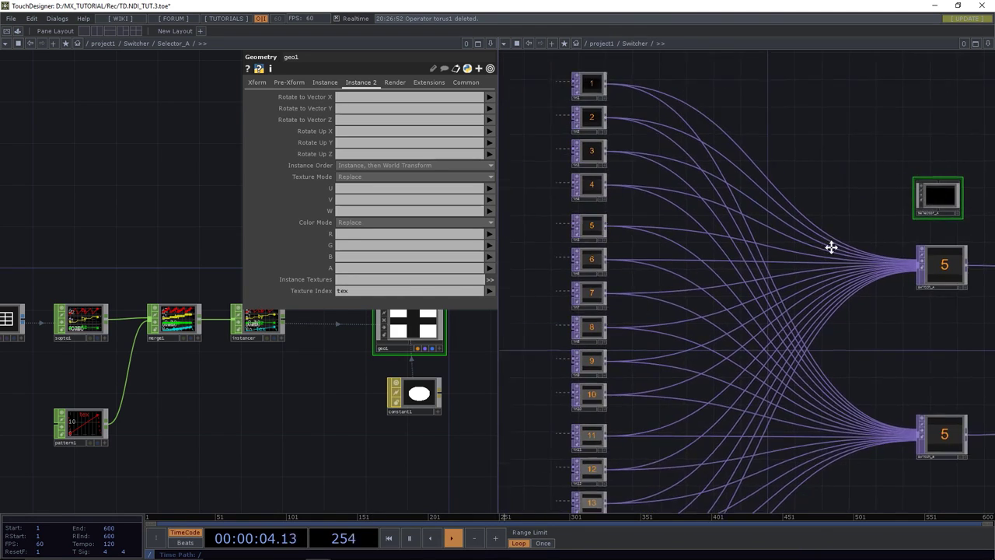
pyautogui.scroll(5, 642, 220)
pyautogui.scroll(-5, 616, 204)
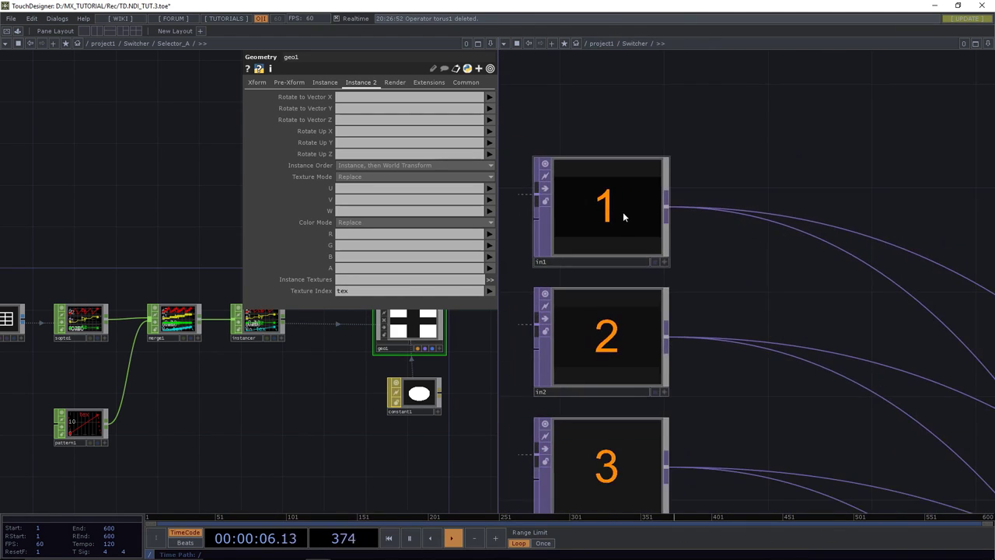
# In the second pane, go up to project1 and enter source_1, bringing its text2 and out1 nodes into close view.
pyautogui.click(596, 44)
pyautogui.scroll(-3, 748, 112)
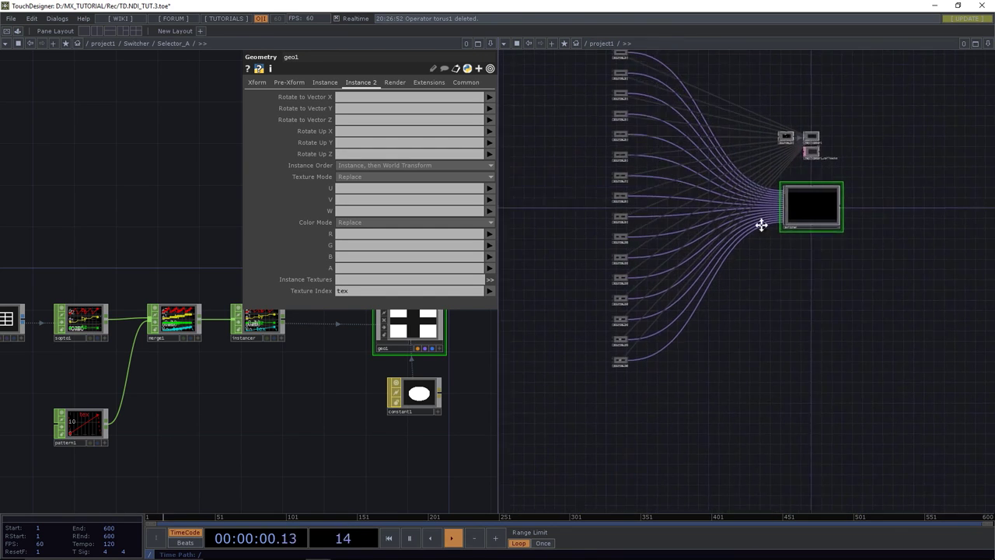
pyautogui.scroll(8, 664, 243)
pyautogui.scroll(-4, 664, 247)
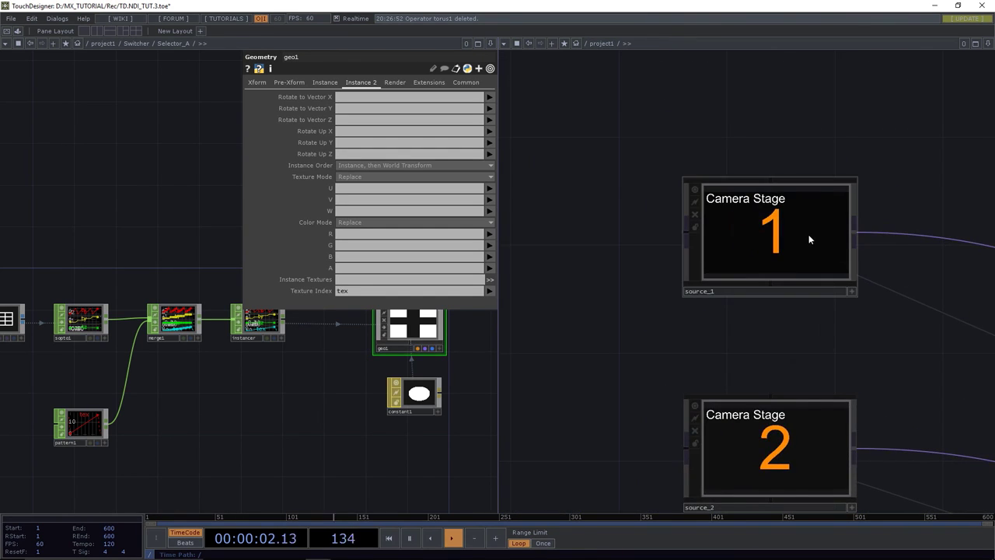
pyautogui.click(806, 238)
pyautogui.doubleClick(807, 239)
pyautogui.scroll(-4, 806, 233)
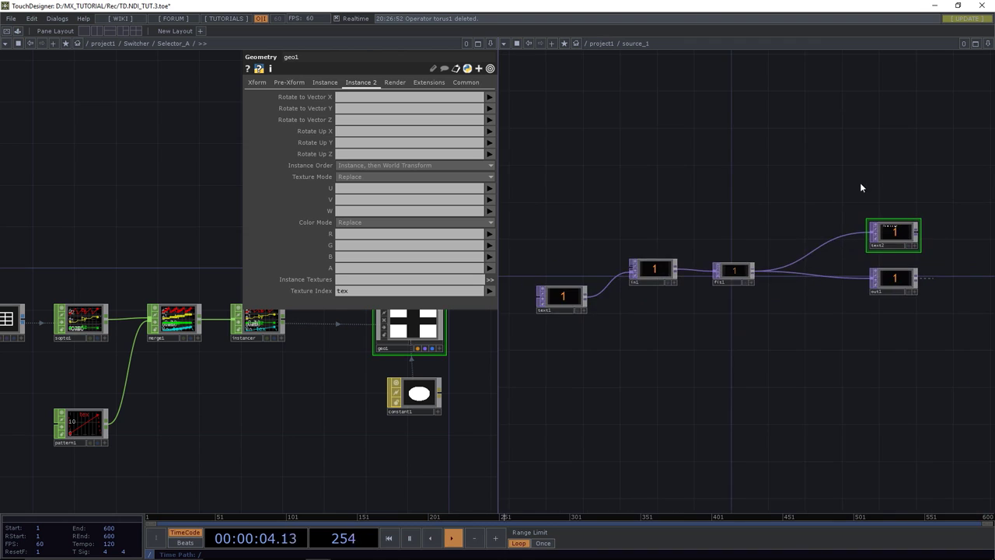
pyautogui.scroll(6, 859, 182)
pyautogui.scroll(2, 742, 208)
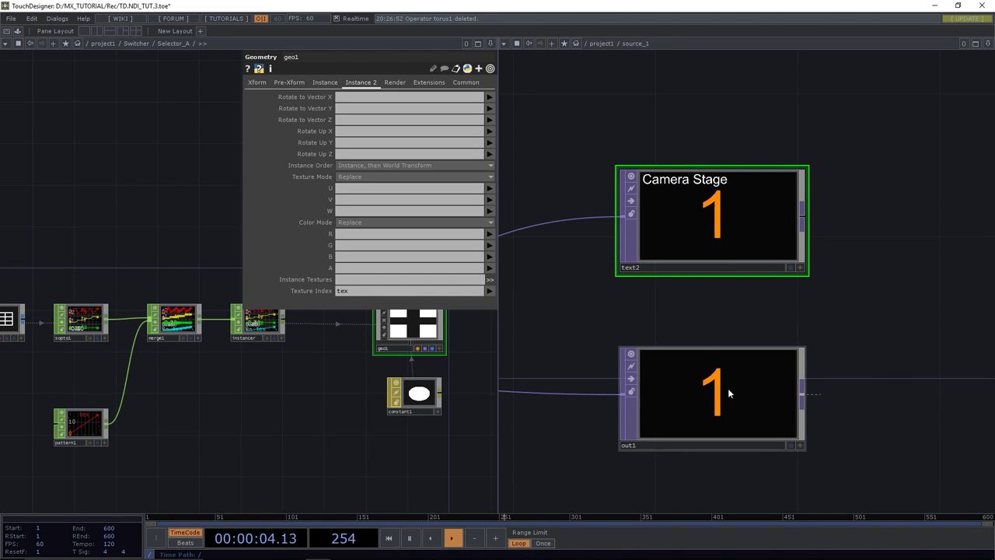
# Set geo1's Instance Textures to /project1/source_[1-16]/text2.
pyautogui.click(346, 281)
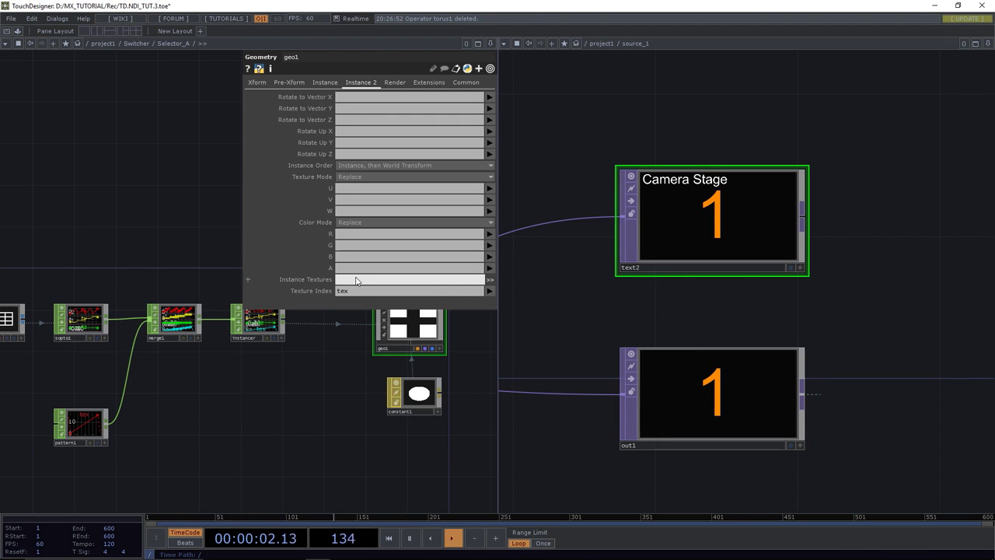
pyautogui.write('/project1/')
pyautogui.write('source_[1-16]/')
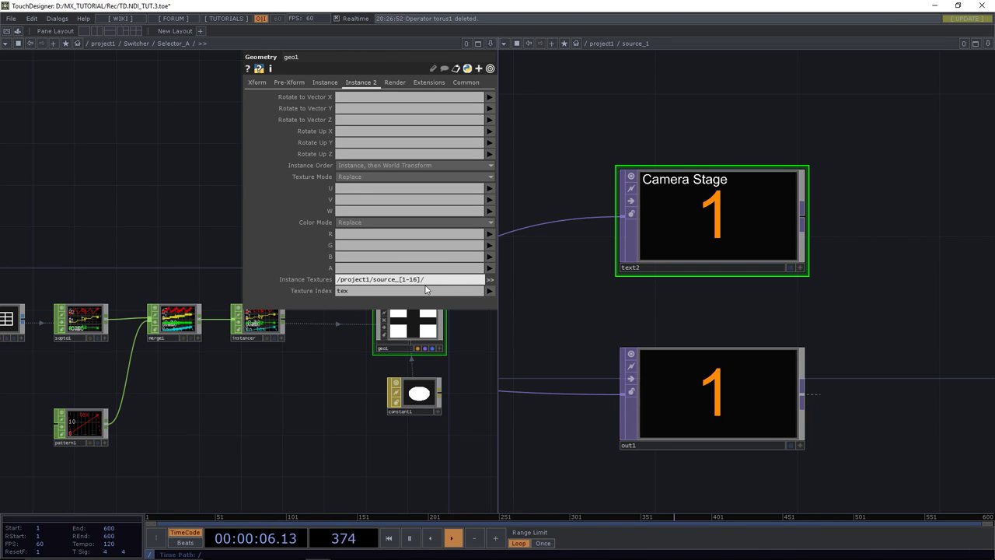
pyautogui.write('text2')
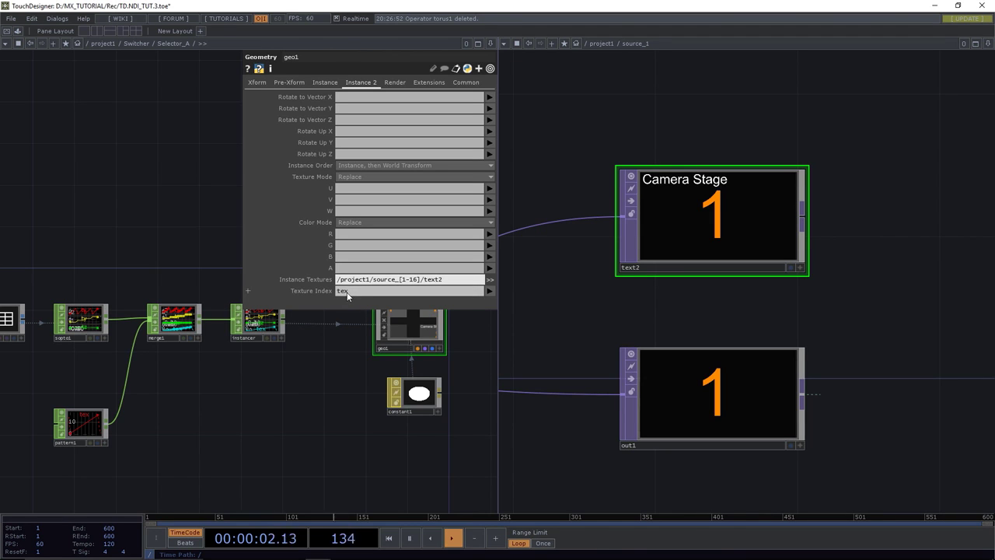
# Open render1 in its own viewer window and move that window clear of the network's nodes.
pyautogui.moveTo(425, 333); pyautogui.dragTo(303, 360)
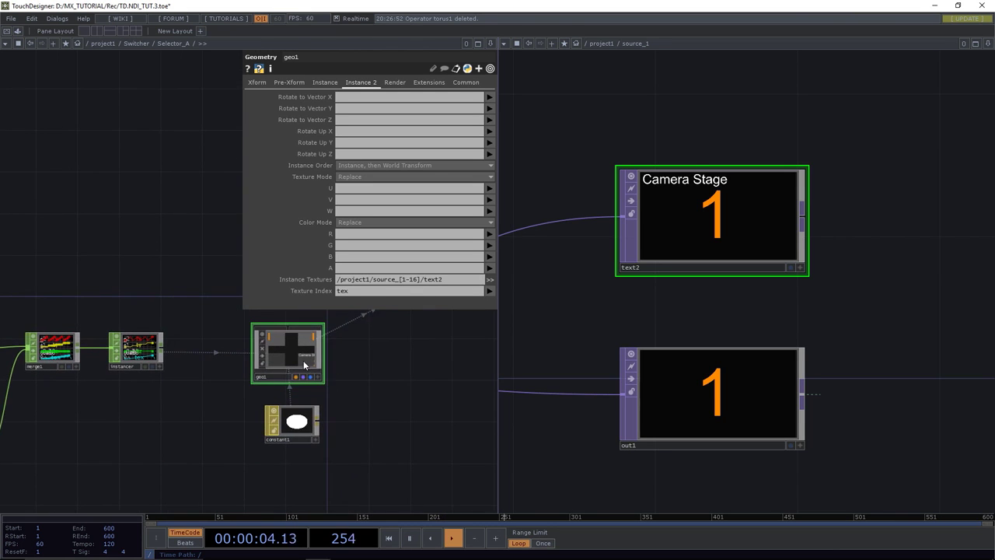
pyautogui.moveTo(401, 354); pyautogui.dragTo(186, 369)
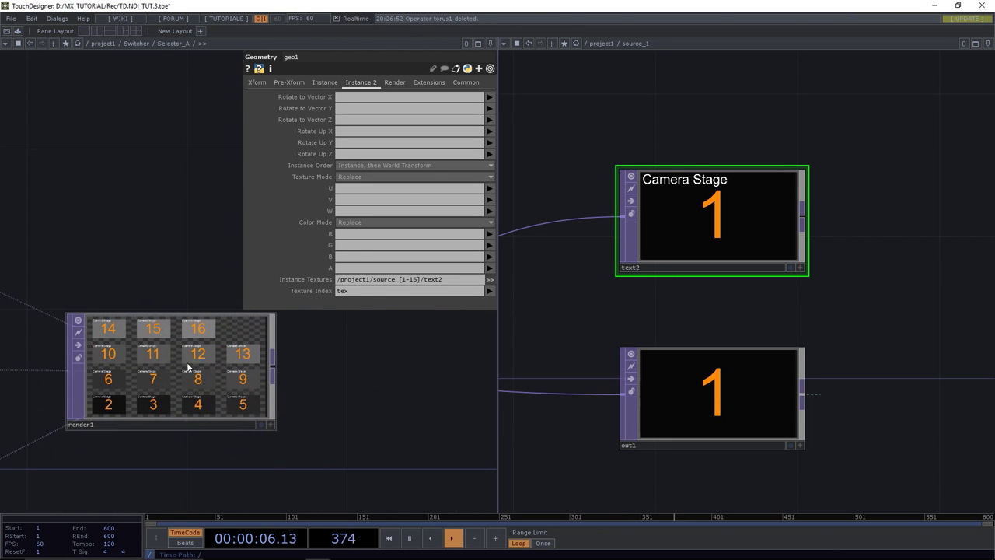
pyautogui.moveTo(171, 328); pyautogui.dragTo(148, 288)
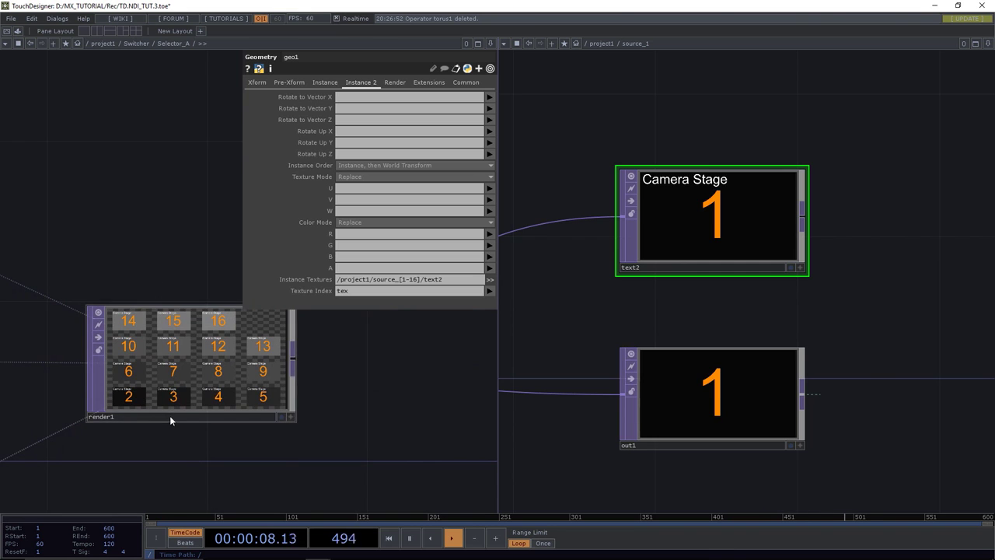
pyautogui.scroll(-3, 182, 414)
pyautogui.click(195, 390)
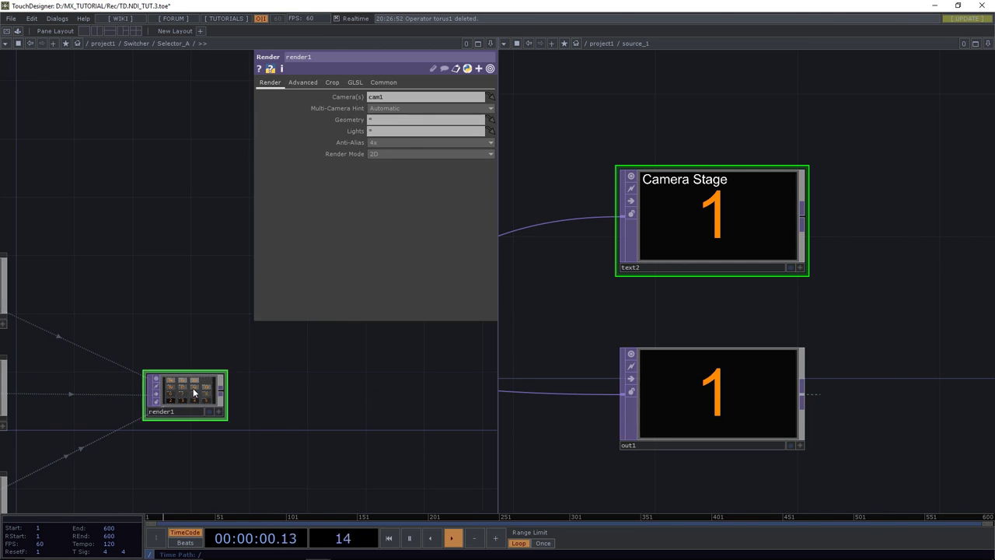
pyautogui.rightClick(204, 381)
pyautogui.click(208, 373)
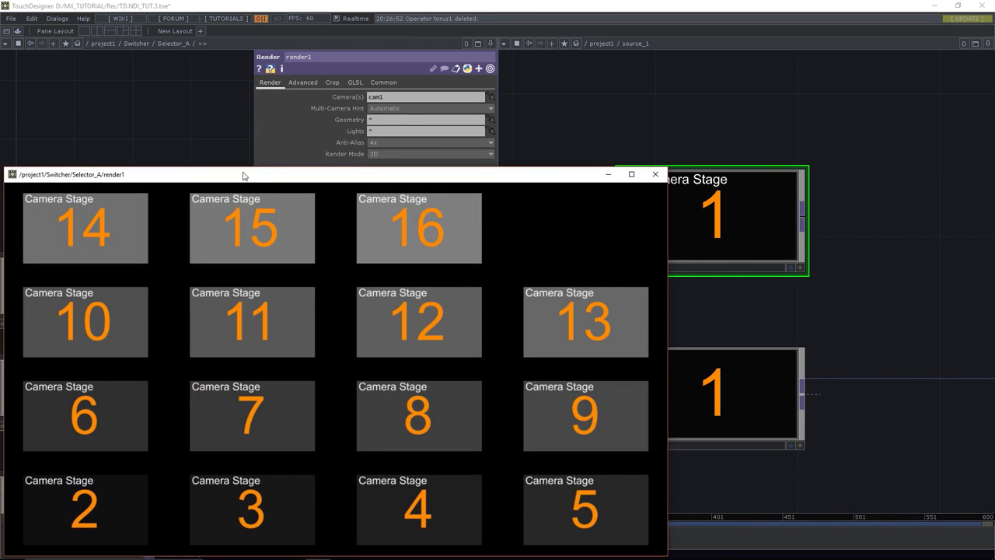
pyautogui.moveTo(246, 174); pyautogui.dragTo(568, 69)
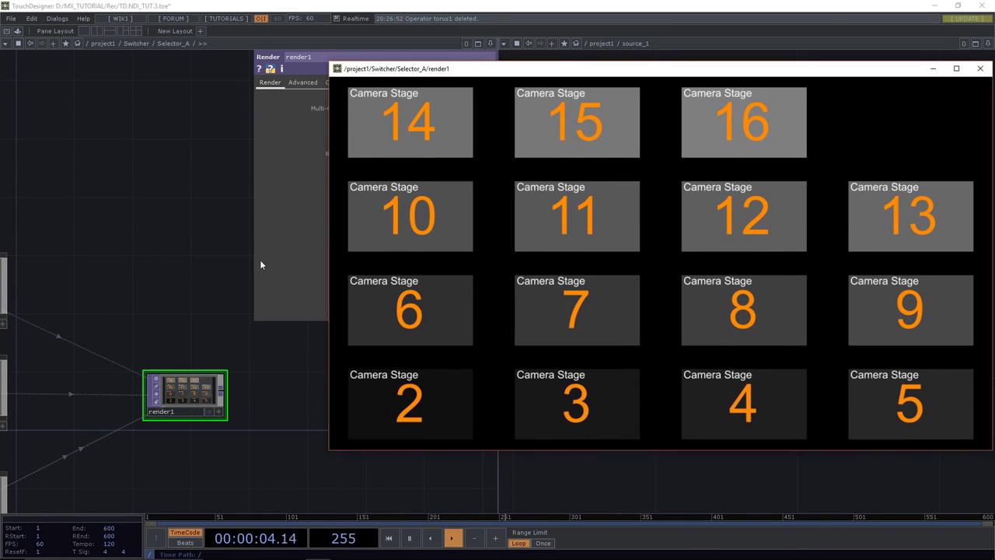
# With pattern1 selected, close the source_1 pane and shrink the render1 viewer window so it leaves pattern1 uncovered.
pyautogui.scroll(-3, 170, 259)
pyautogui.scroll(-2, 171, 259)
pyautogui.moveTo(109, 251)
pyautogui.mouseDown()
pyautogui.moveTo(136, 242)
pyautogui.moveTo(124, 242)
pyautogui.mouseUp()
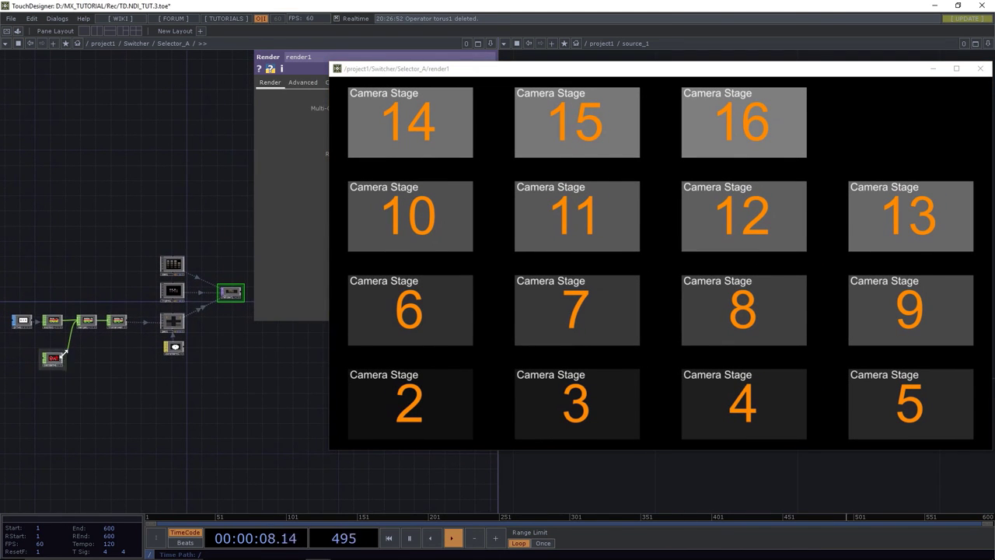
pyautogui.scroll(5, 45, 358)
pyautogui.click(115, 355)
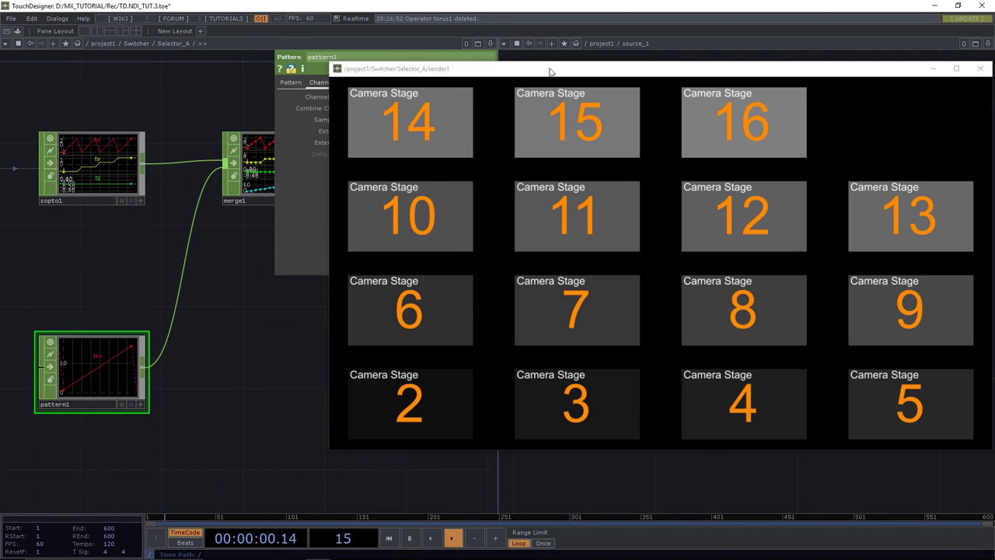
pyautogui.moveTo(866, 71); pyautogui.dragTo(652, 109)
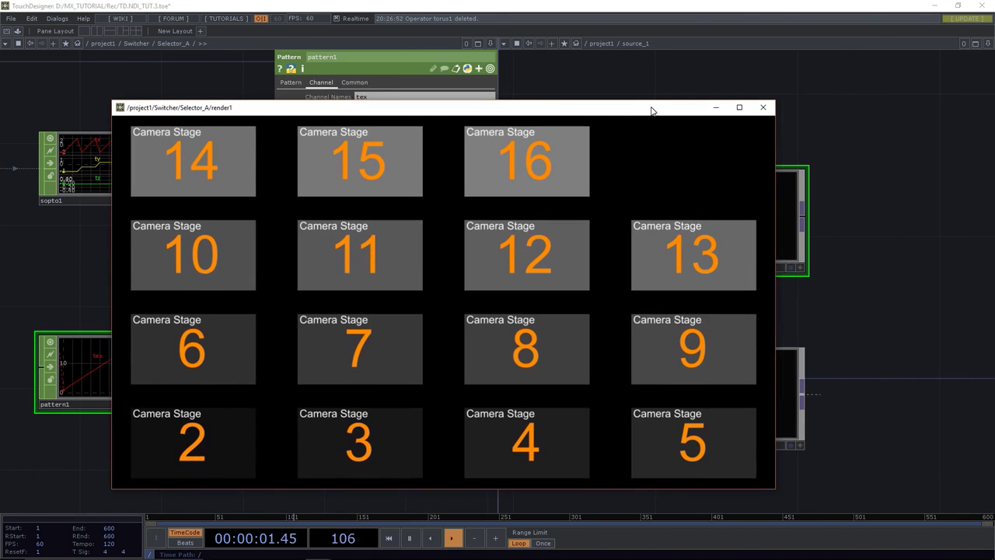
pyautogui.click(988, 44)
pyautogui.click(909, 117)
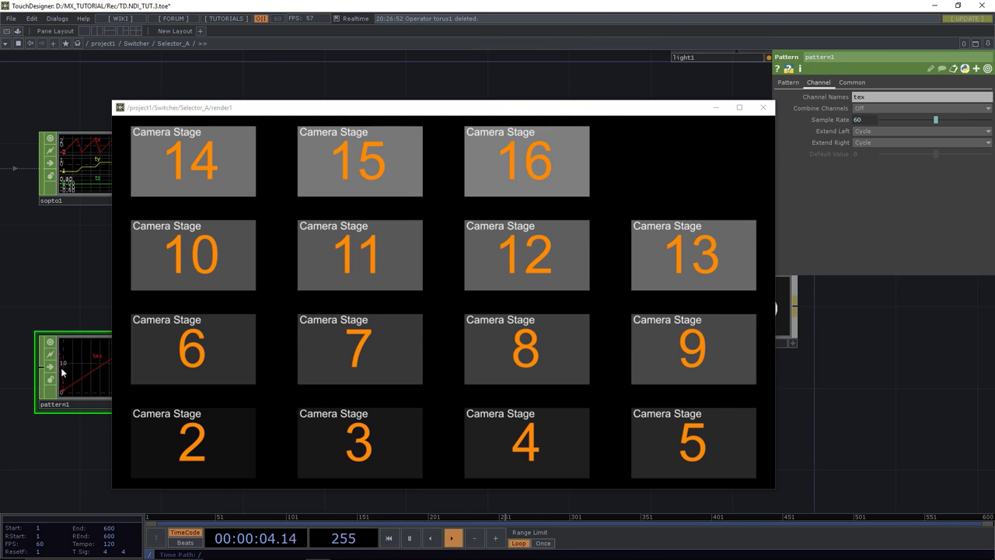
pyautogui.moveTo(113, 486); pyautogui.dragTo(461, 432)
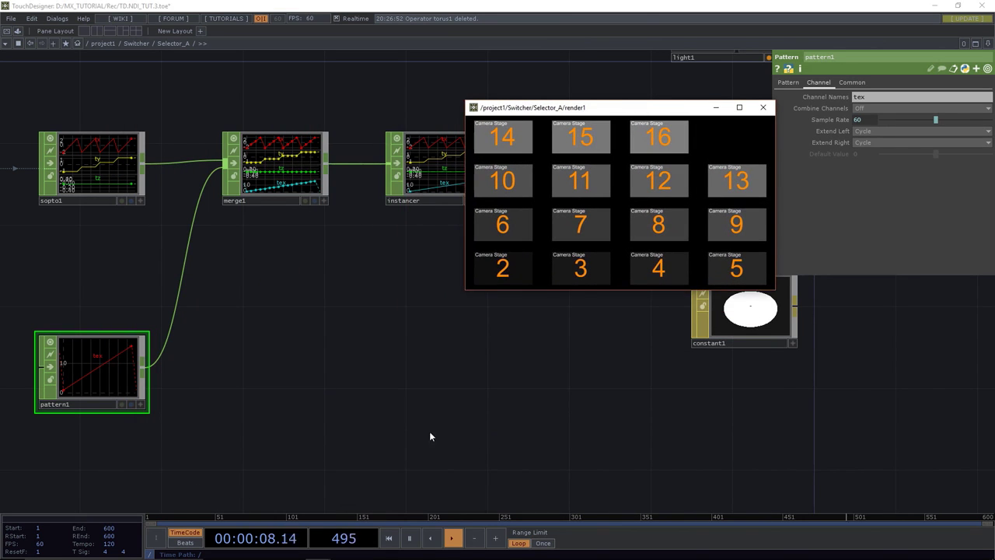
# Set the start of pattern1's To Range to 0, keeping the render1 viewer beside its parameters.
pyautogui.moveTo(68, 364); pyautogui.dragTo(234, 403)
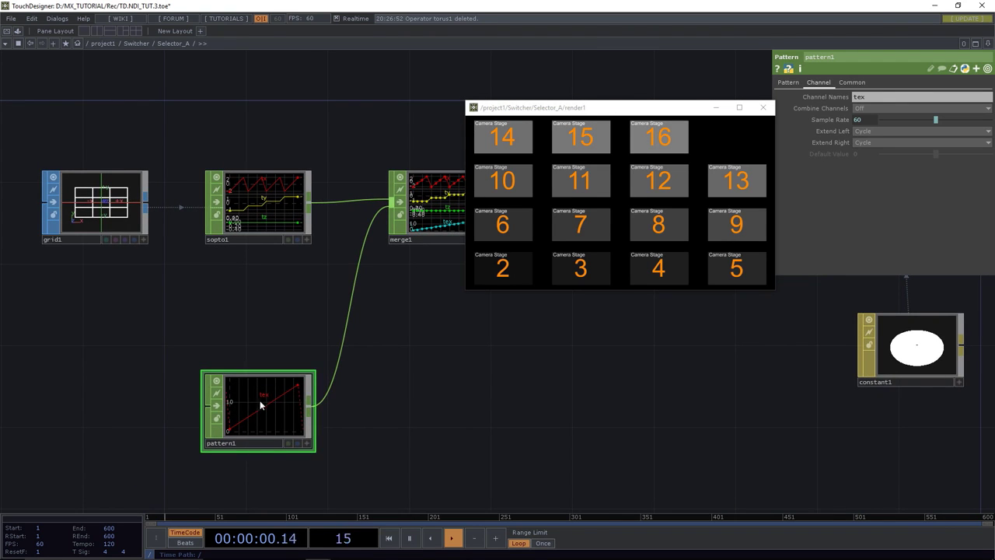
pyautogui.moveTo(671, 402); pyautogui.dragTo(531, 403)
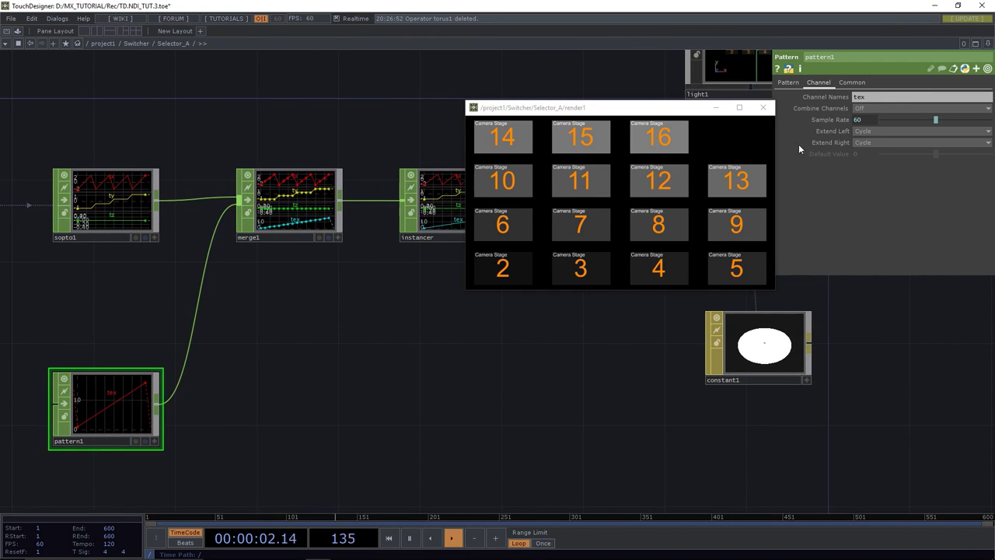
pyautogui.click(787, 82)
pyautogui.moveTo(629, 109); pyautogui.dragTo(457, 115)
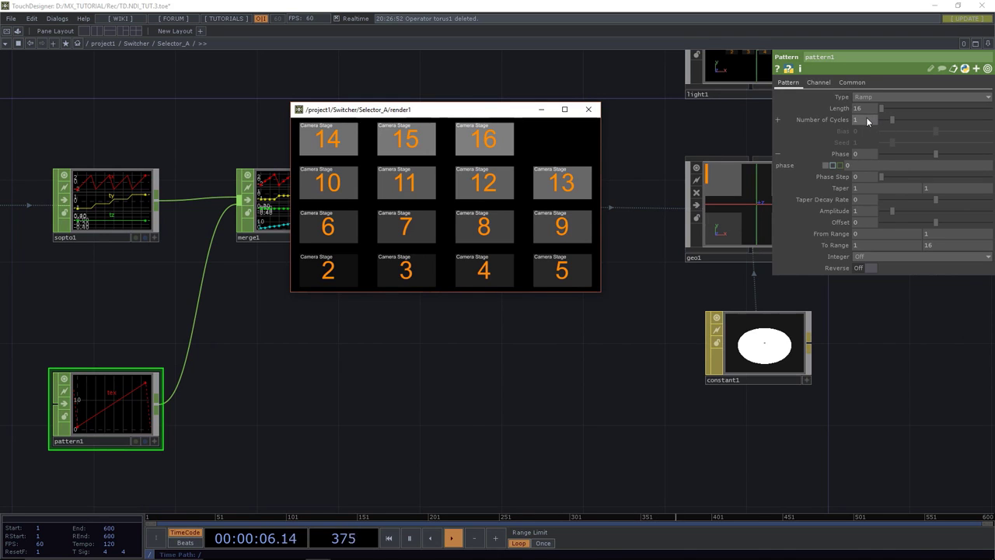
pyautogui.click(877, 244)
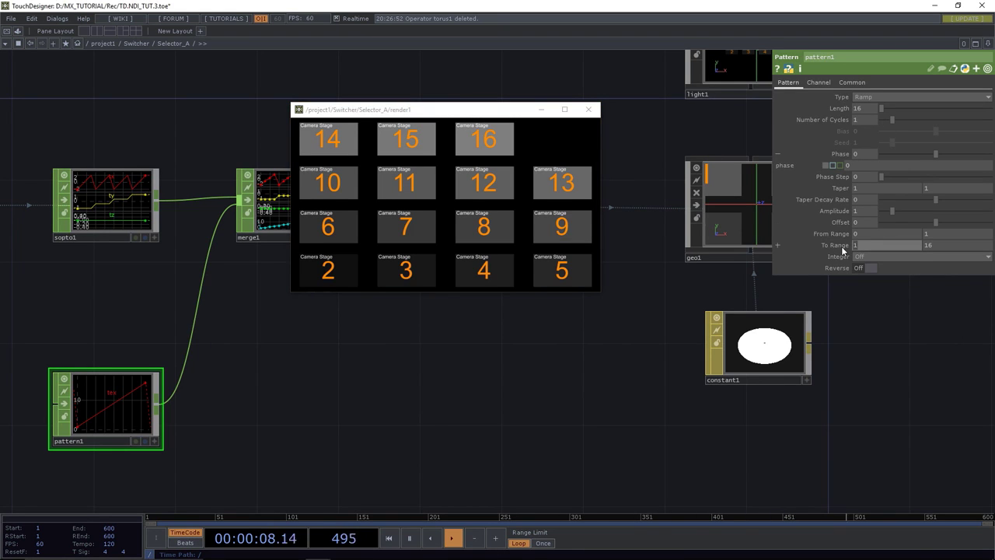
pyautogui.write('0')
pyautogui.press('Return')
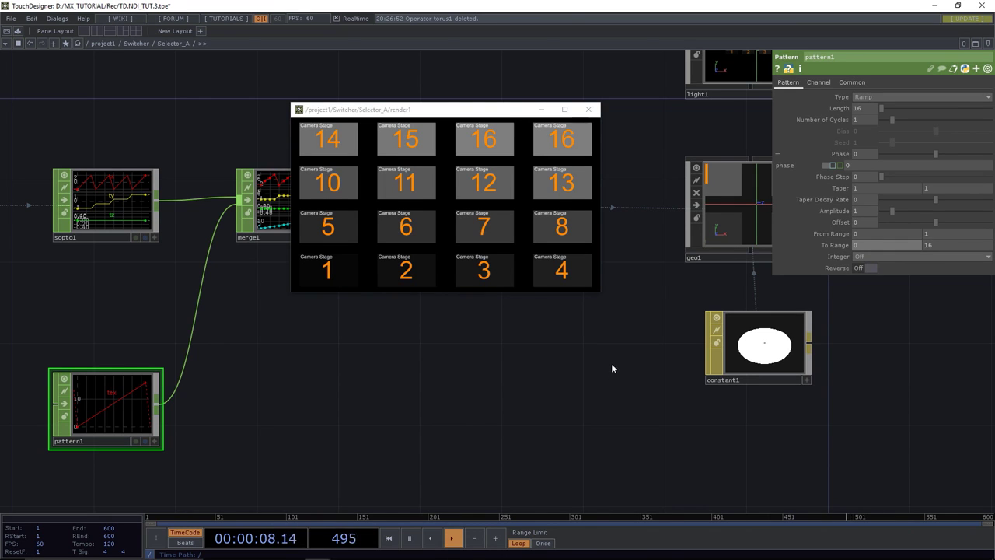
# Reduce grid1's X size to 3.1 to tighten the spacing between the instanced rectangles.
pyautogui.moveTo(608, 364); pyautogui.dragTo(561, 382)
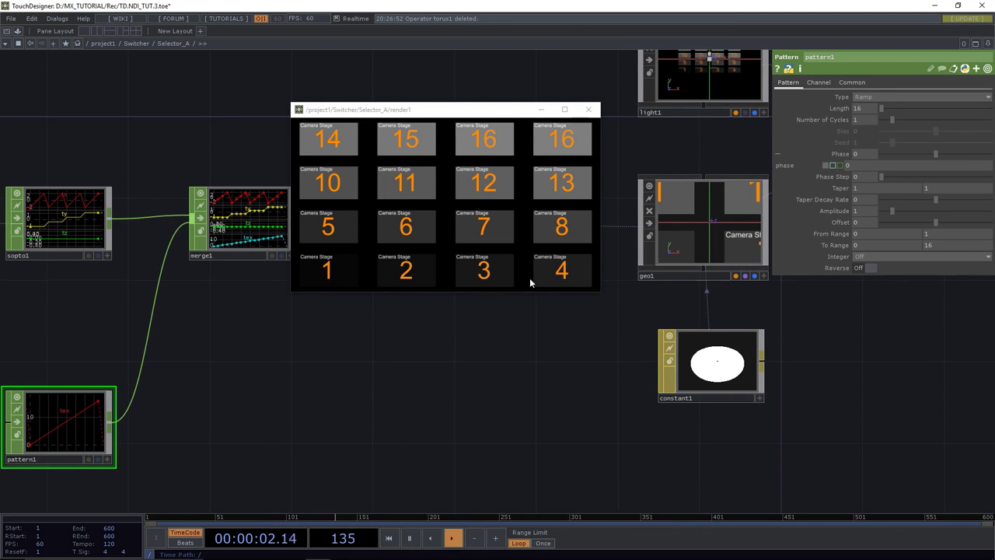
pyautogui.moveTo(486, 350); pyautogui.dragTo(470, 391)
pyautogui.scroll(-4, 537, 383)
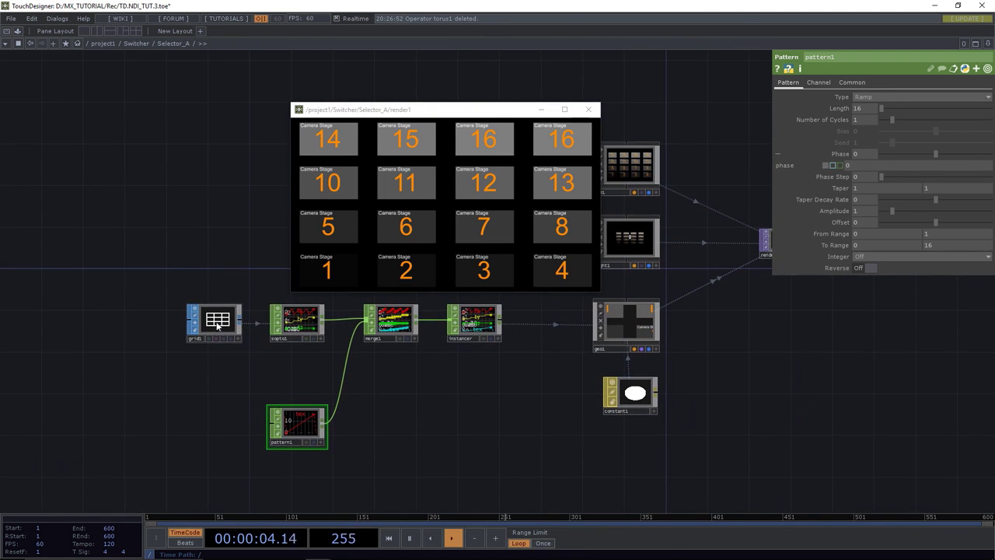
pyautogui.click(218, 319)
pyautogui.scroll(5, 220, 315)
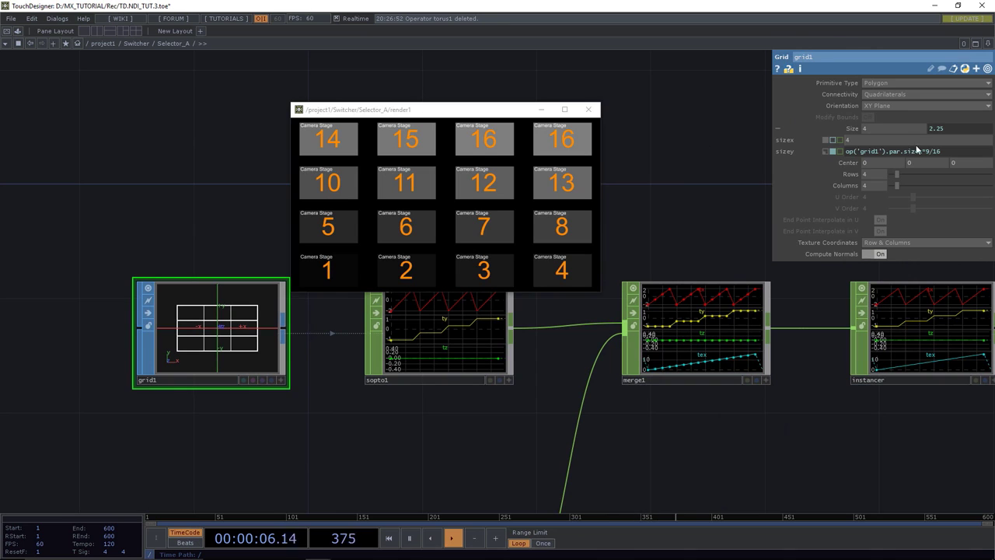
pyautogui.moveTo(905, 136)
pyautogui.mouseDown(button='middle')
pyautogui.moveTo(912, 119)
pyautogui.moveTo(899, 111)
pyautogui.mouseUp(button='middle')
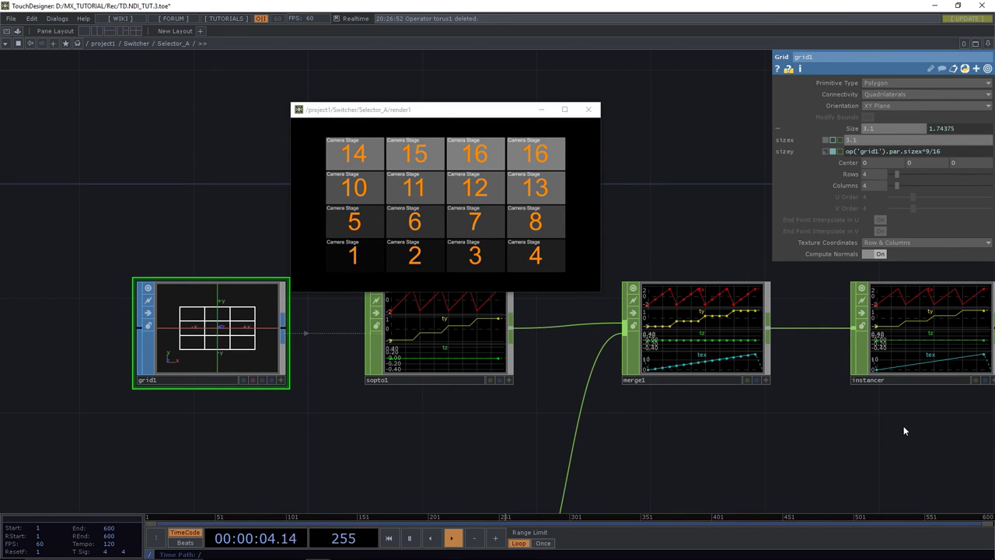
# Move cam1 closer to the grid by setting its Z translation to 5.08.
pyautogui.moveTo(903, 430); pyautogui.dragTo(539, 407)
pyautogui.scroll(-3, 705, 444)
pyautogui.moveTo(872, 396); pyautogui.dragTo(643, 231)
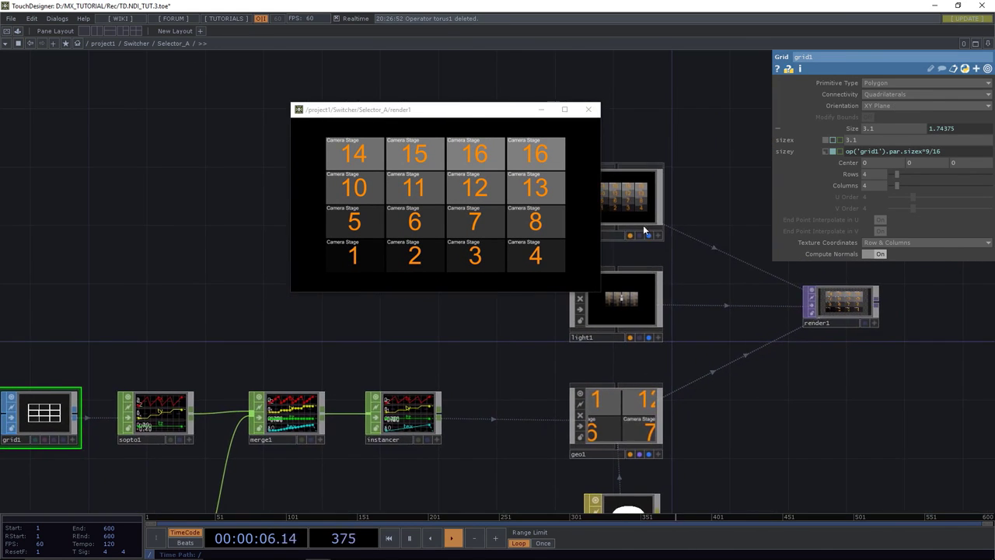
pyautogui.click(643, 231)
pyautogui.moveTo(960, 121)
pyautogui.mouseDown(button='middle')
pyautogui.moveTo(960, 130)
pyautogui.moveTo(959, 105)
pyautogui.mouseUp(button='middle')
pyautogui.scroll(2, 626, 307)
# Save the project and close the render1 viewer window.
pyautogui.scroll(-6, 625, 311)
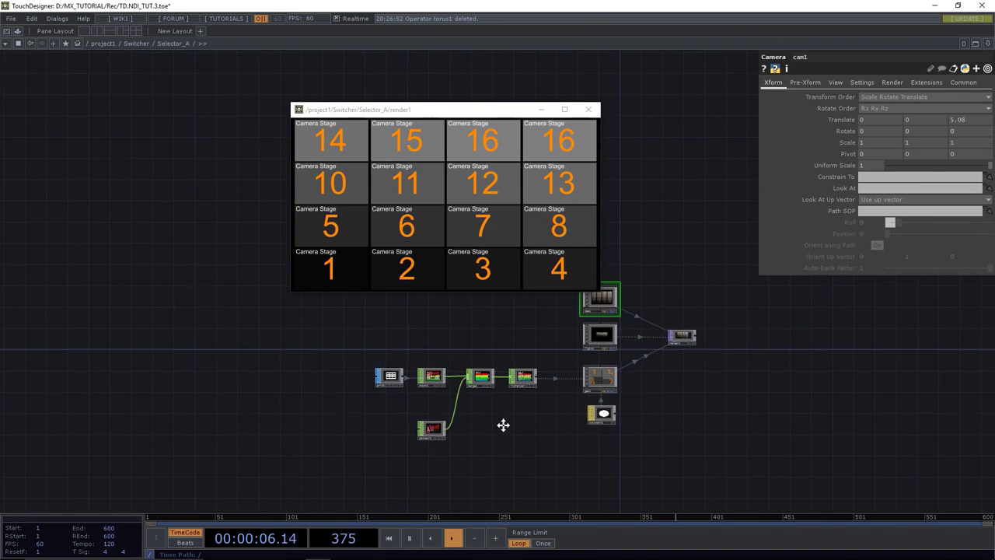
pyautogui.moveTo(503, 424); pyautogui.dragTo(397, 407)
pyautogui.hotkey('ctrl', 's')
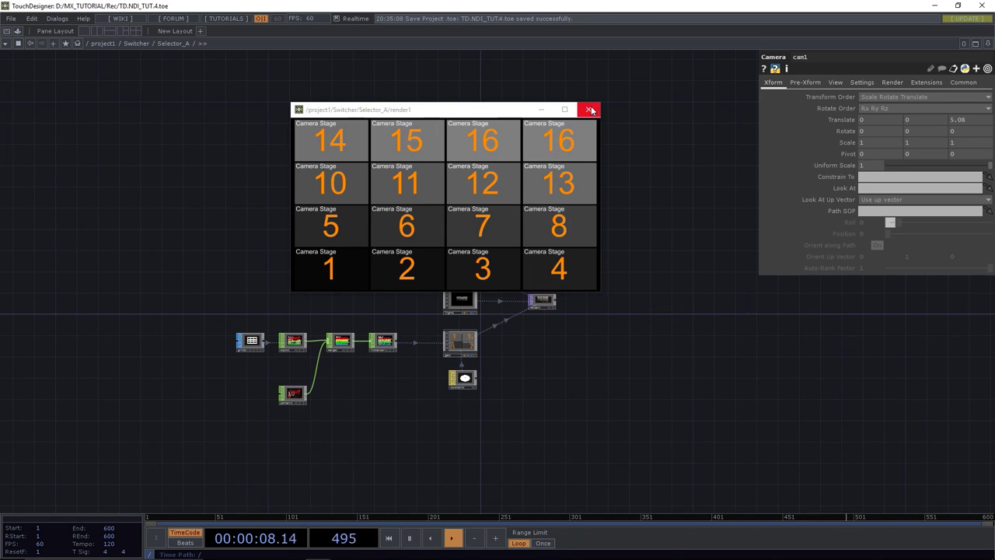
pyautogui.click(589, 109)
pyautogui.scroll(3, 558, 334)
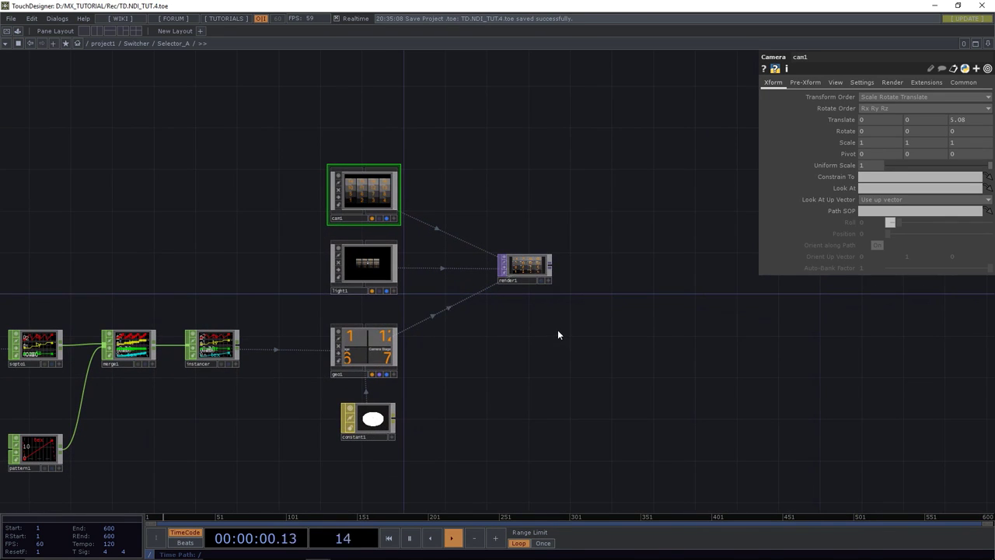
# Add an Out TOP connected to render1's output and place it beside render1.
pyautogui.moveTo(556, 331); pyautogui.dragTo(611, 318)
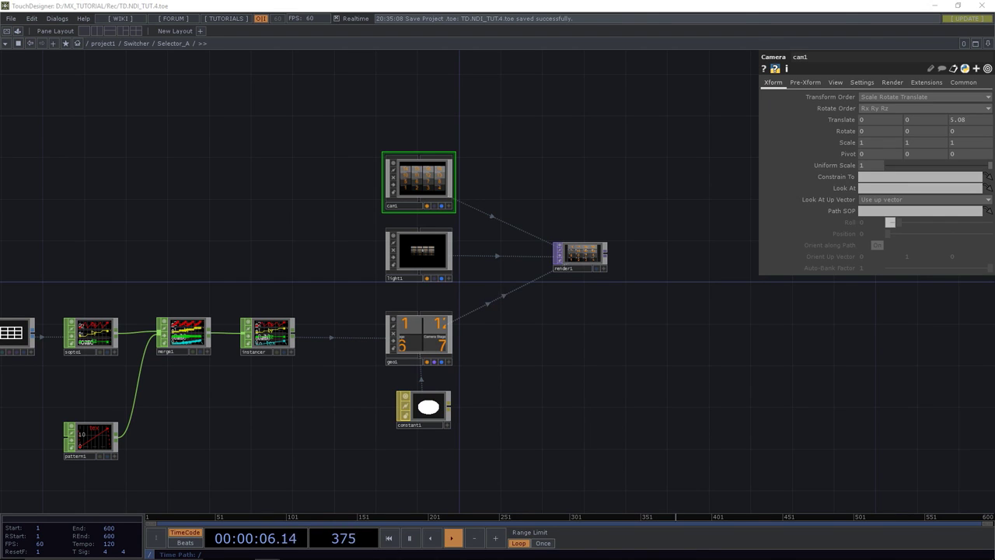
pyautogui.click(604, 254)
pyautogui.click(679, 253)
pyautogui.write('out')
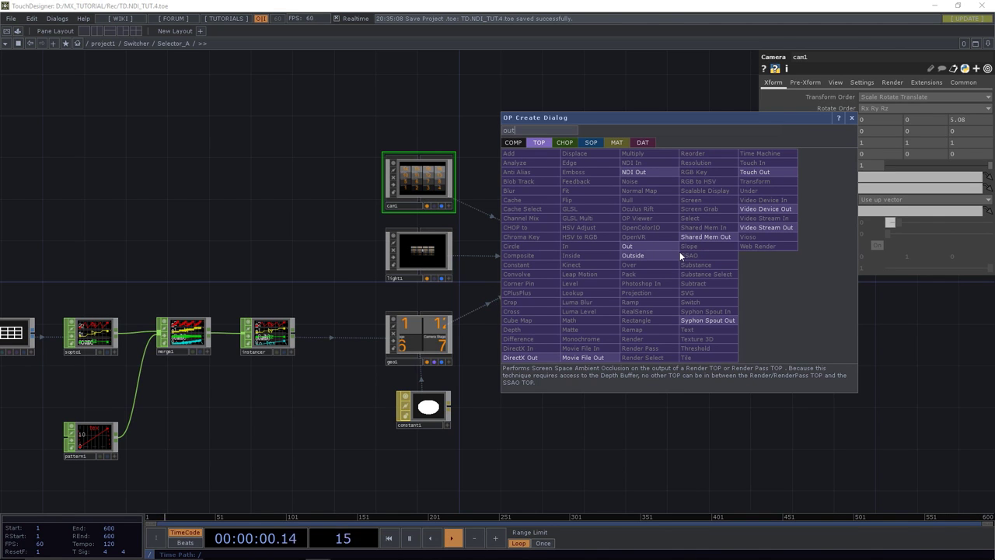
pyautogui.click(647, 246)
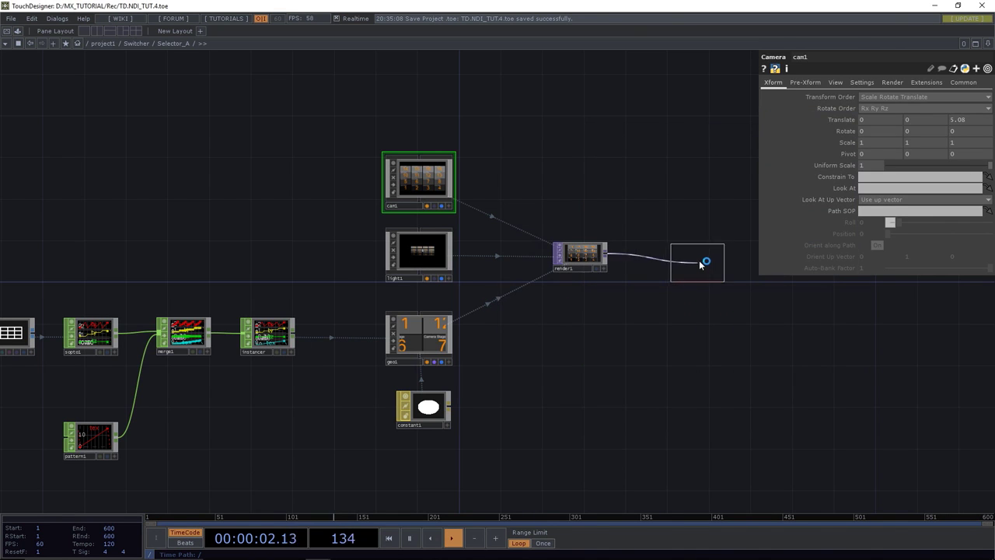
pyautogui.click(713, 256)
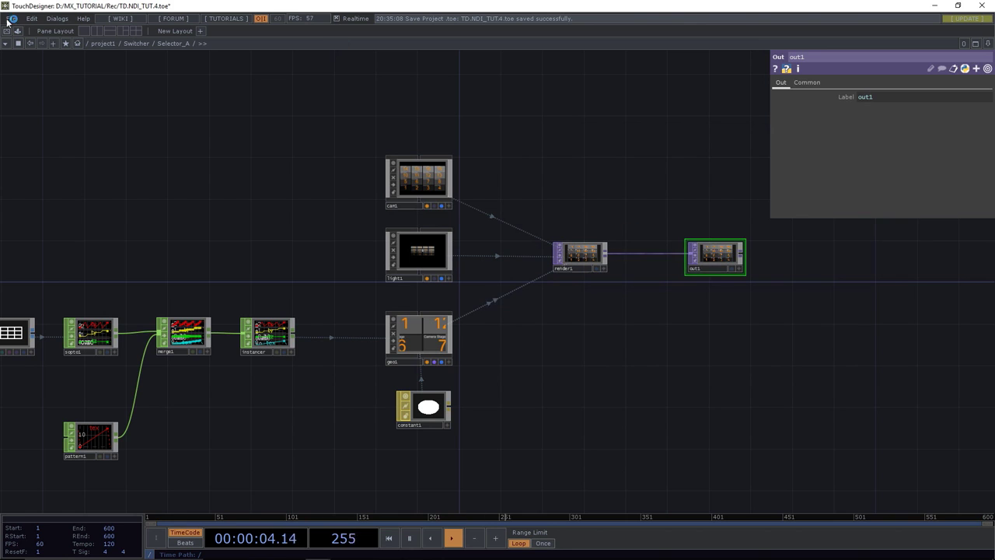
# Return to the Switcher network and set the Selector_A container's Background TOP to ./out1.
pyautogui.click(134, 43)
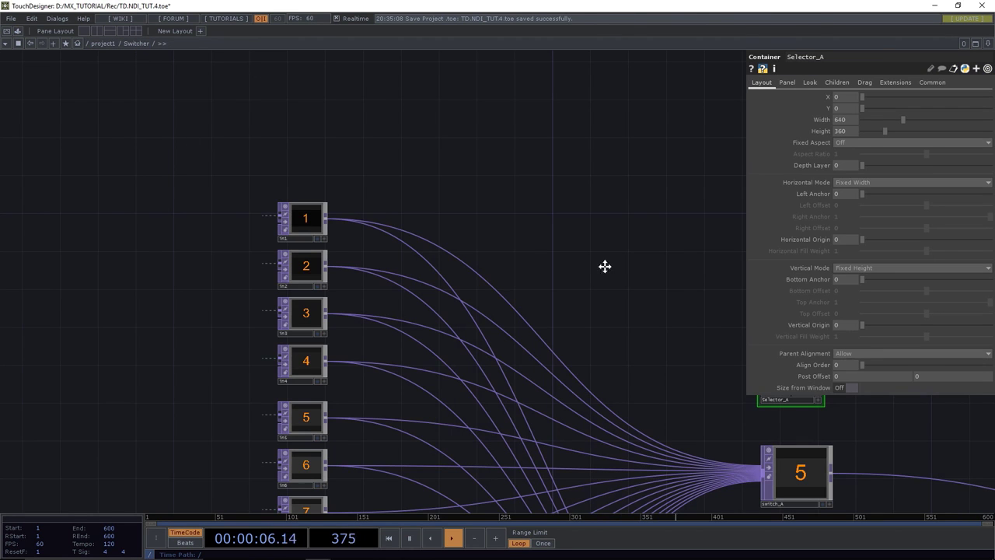
pyautogui.moveTo(604, 265); pyautogui.dragTo(433, 215)
pyautogui.moveTo(582, 223); pyautogui.dragTo(468, 222)
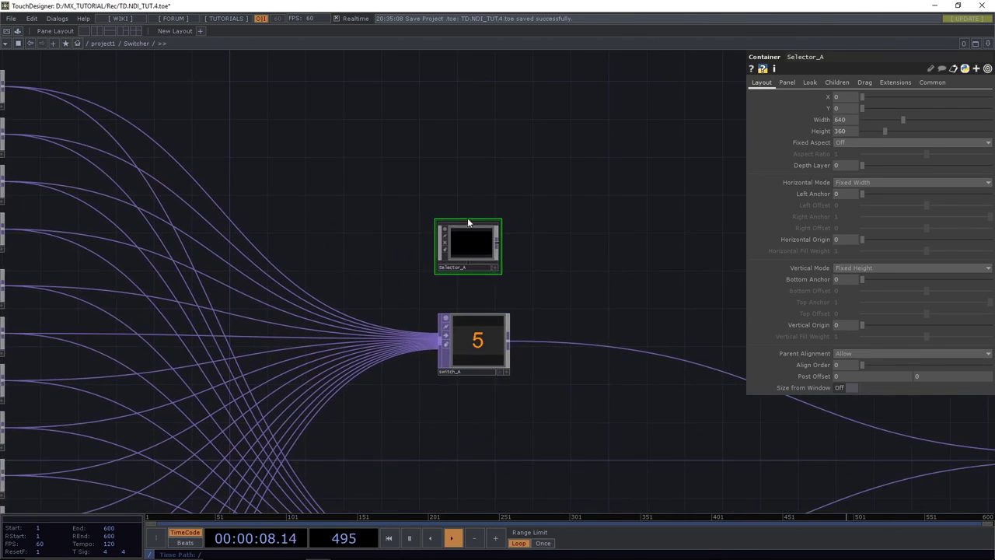
pyautogui.scroll(4, 468, 223)
pyautogui.moveTo(591, 222); pyautogui.dragTo(507, 147)
pyautogui.click(810, 82)
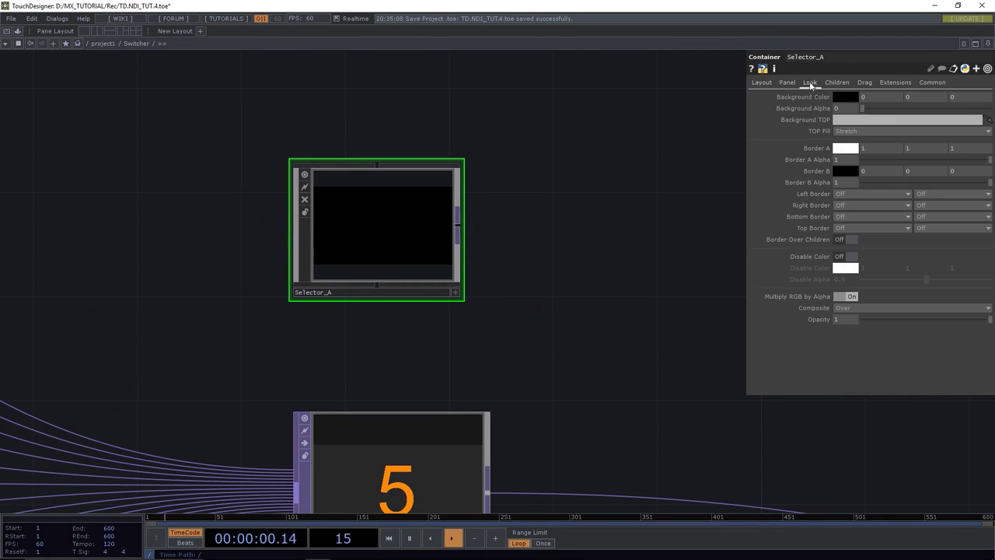
pyautogui.click(842, 120)
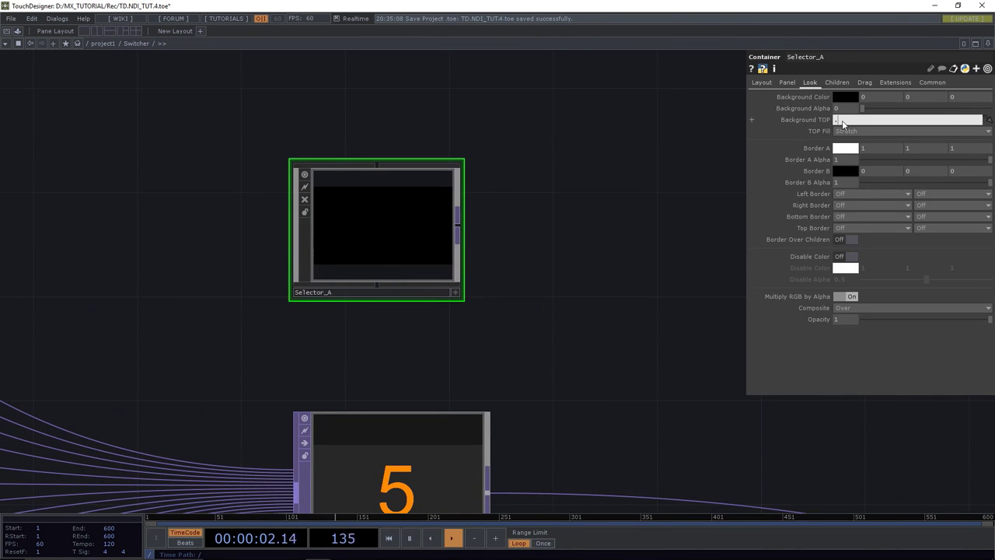
pyautogui.write('./out1')
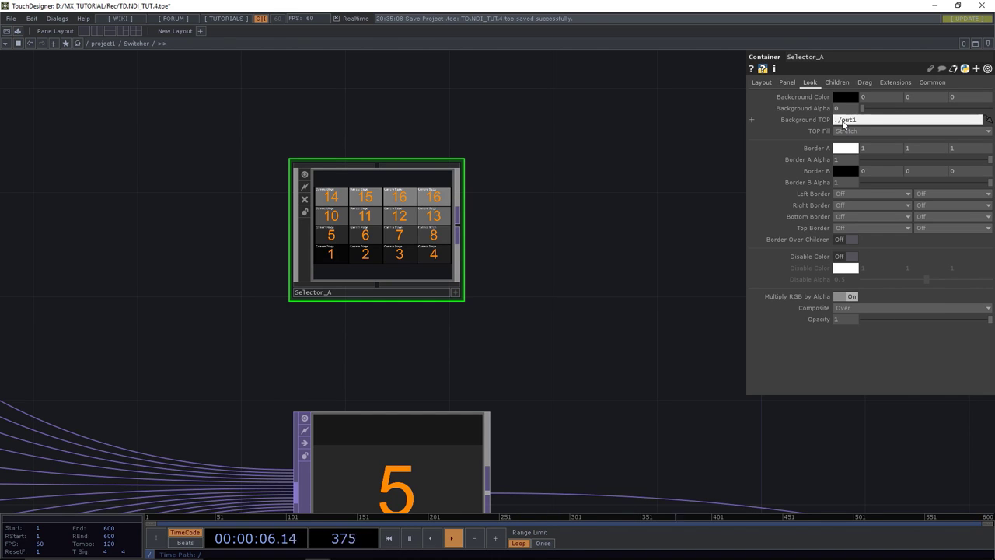
pyautogui.press('Return')
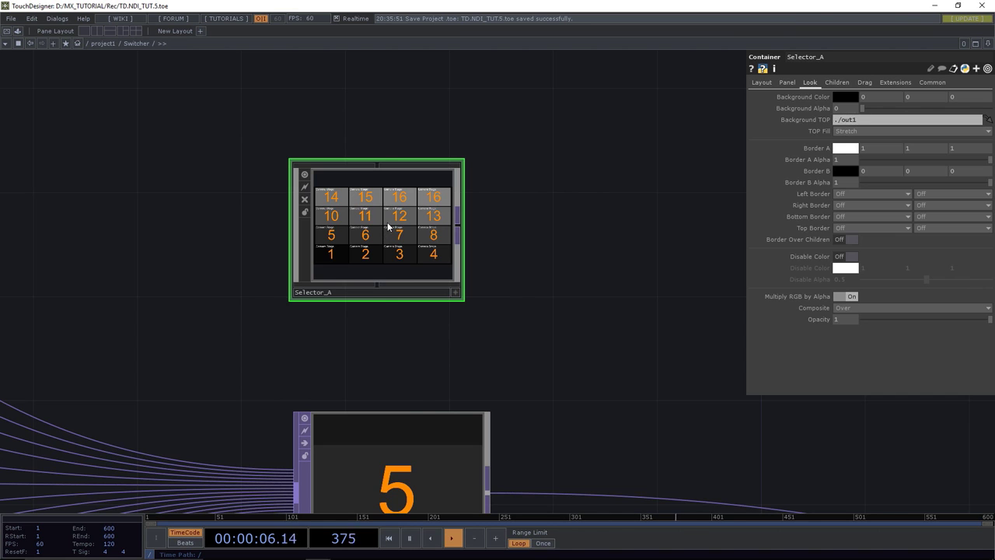
# Enter the Selector_A network and add a Panel CHOP below grid1 and pattern1.
pyautogui.press('i')
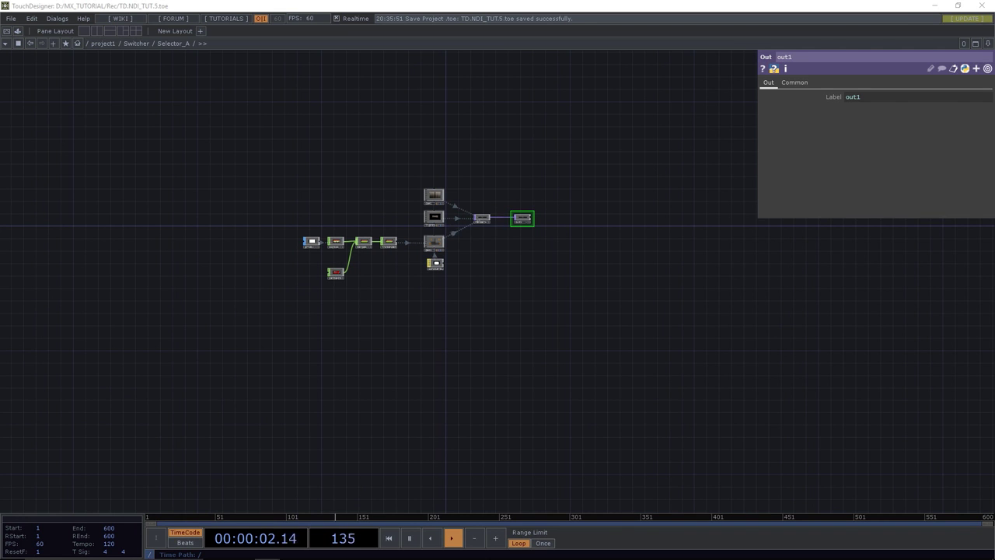
pyautogui.moveTo(443, 355); pyautogui.dragTo(417, 378)
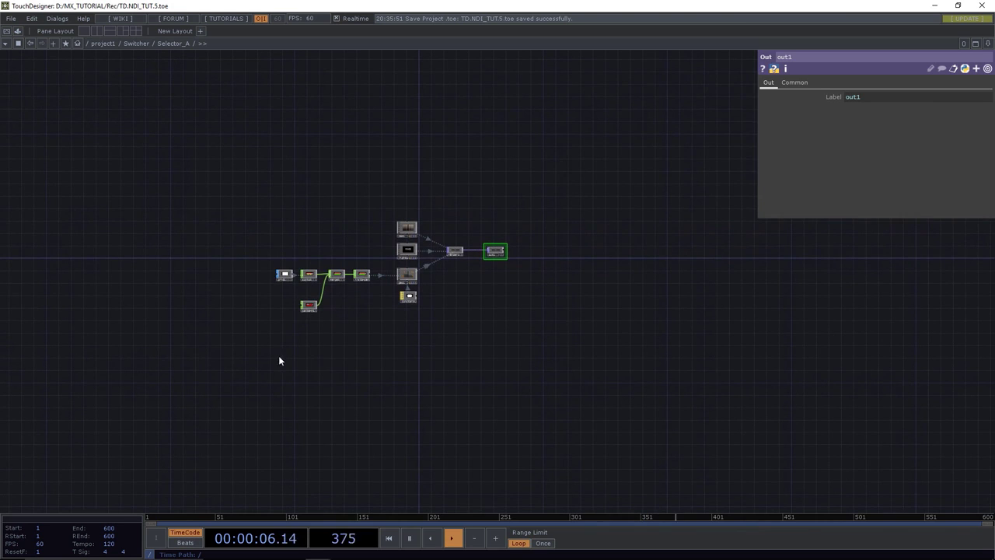
pyautogui.press('Tab')
pyautogui.click(166, 234)
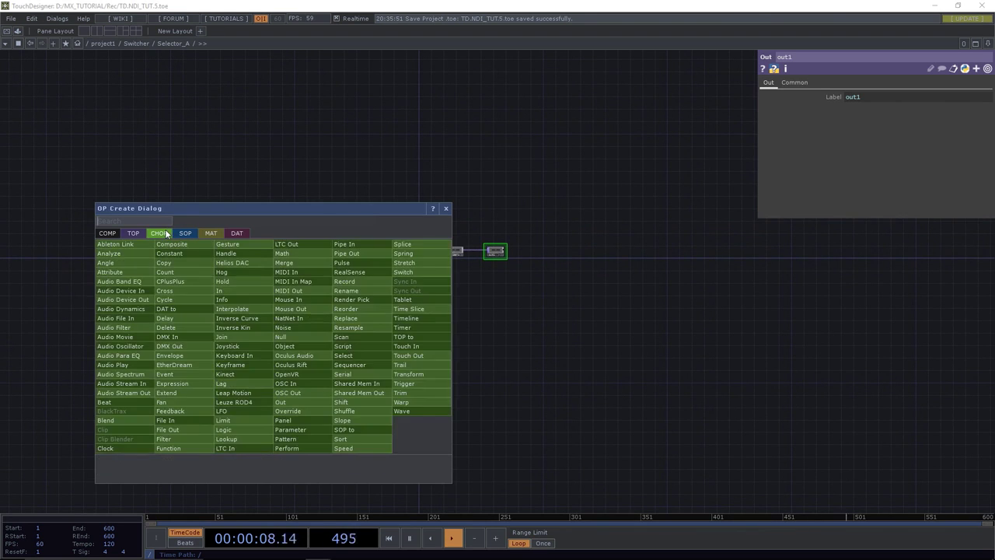
pyautogui.write('pane')
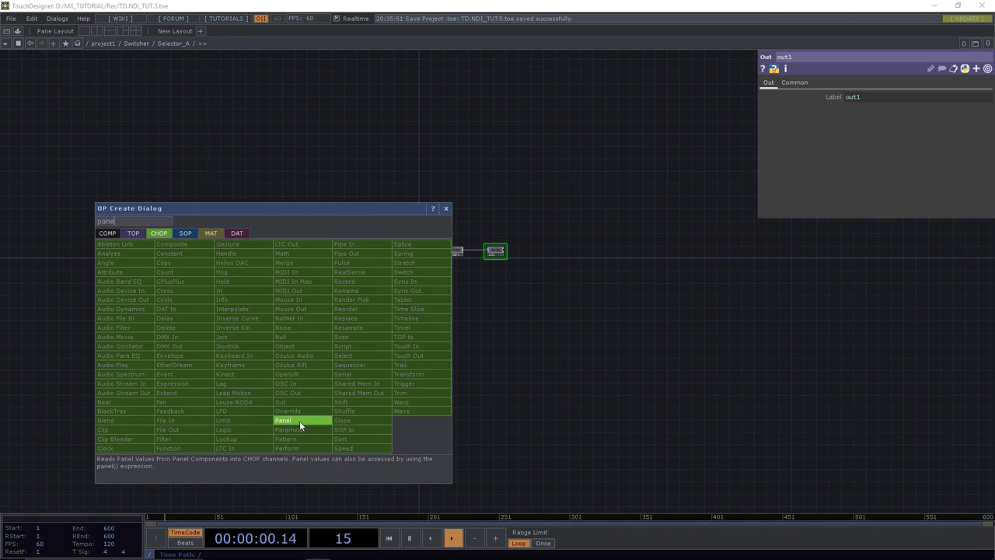
pyautogui.click(299, 418)
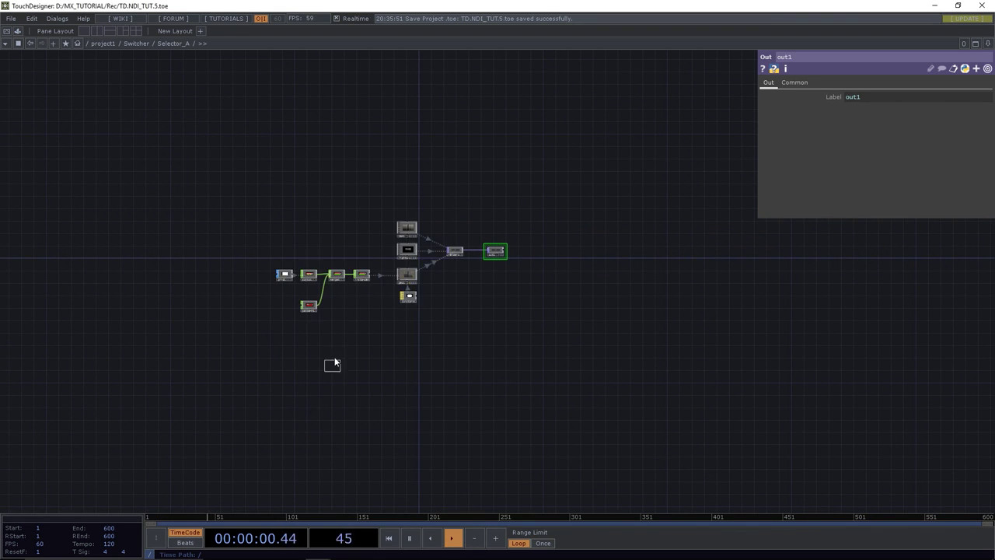
pyautogui.click(283, 336)
pyautogui.scroll(5, 283, 331)
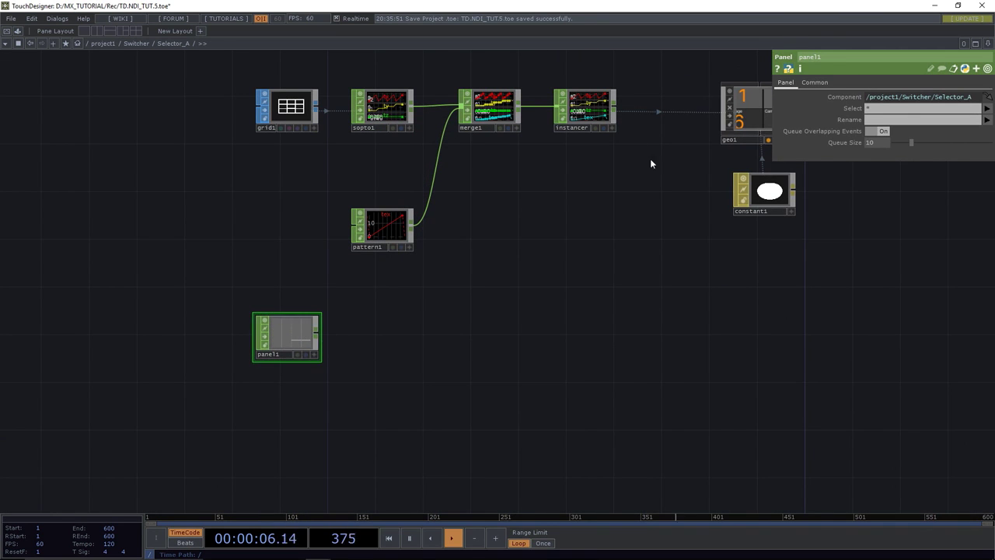
# Limit panel1's selected channels to select, u and v.
pyautogui.scroll(5, 319, 346)
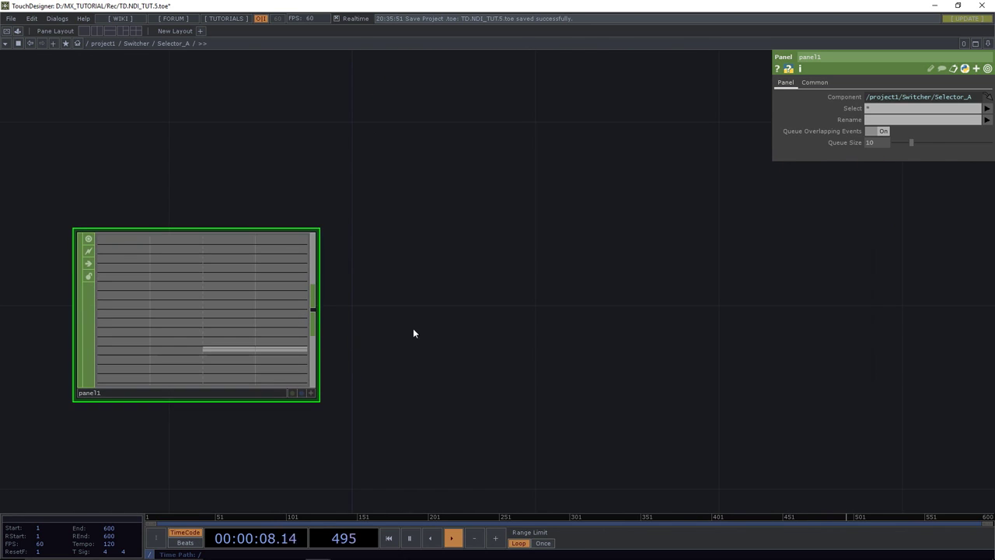
pyautogui.click(986, 108)
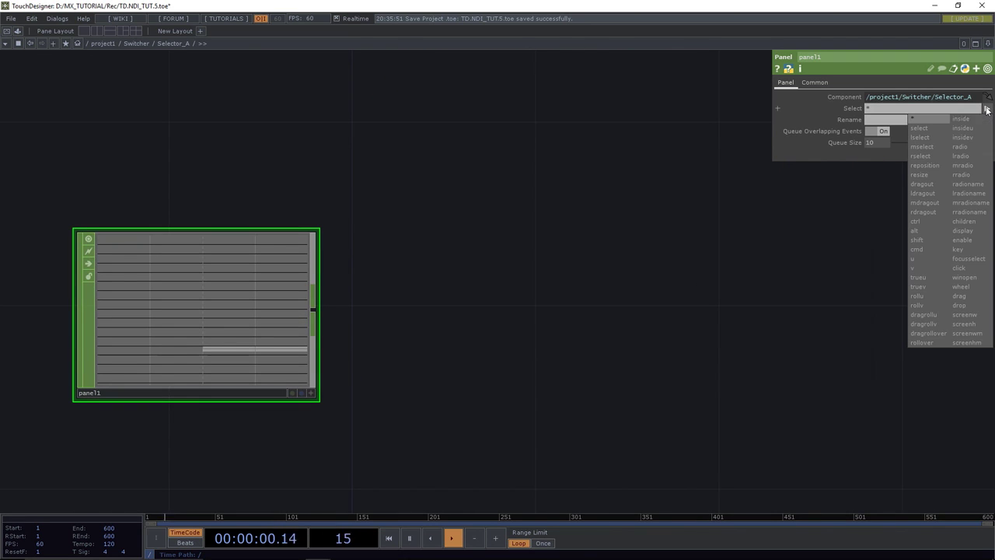
pyautogui.click(932, 128)
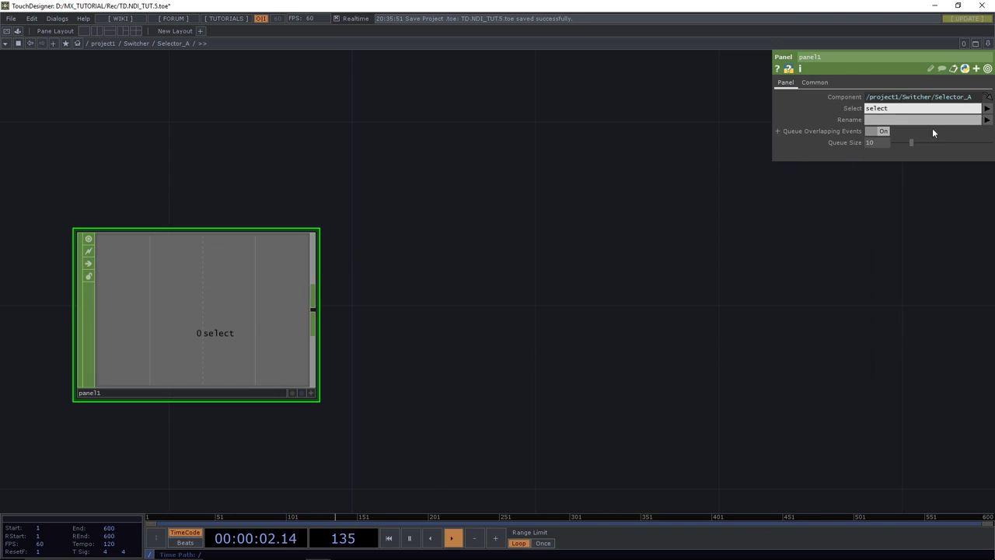
pyautogui.click(986, 109)
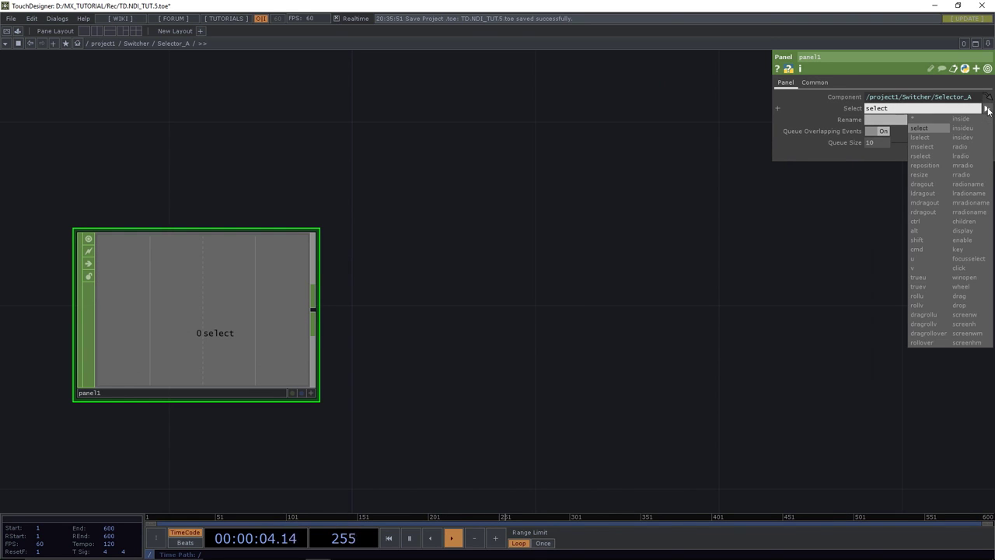
pyautogui.click(921, 258)
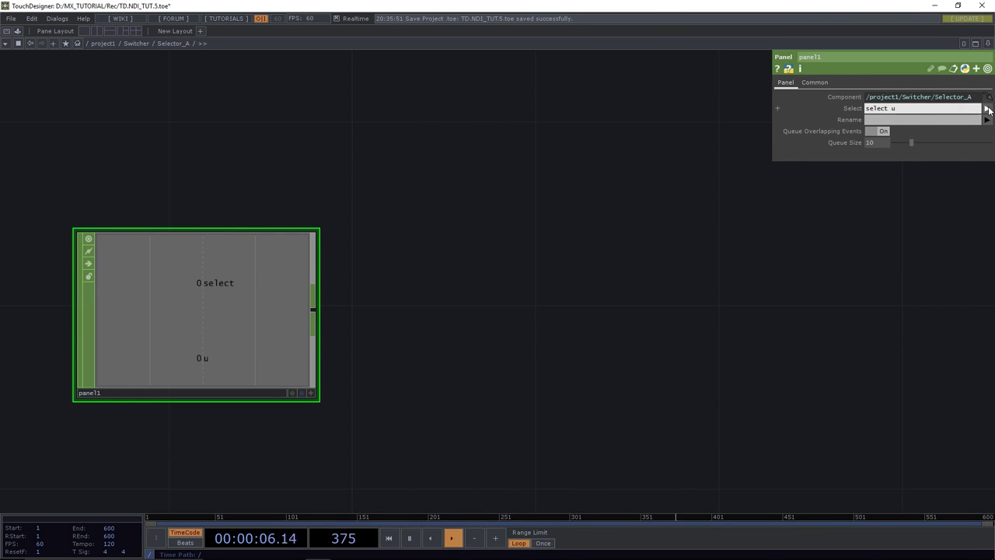
pyautogui.click(986, 108)
pyautogui.click(923, 268)
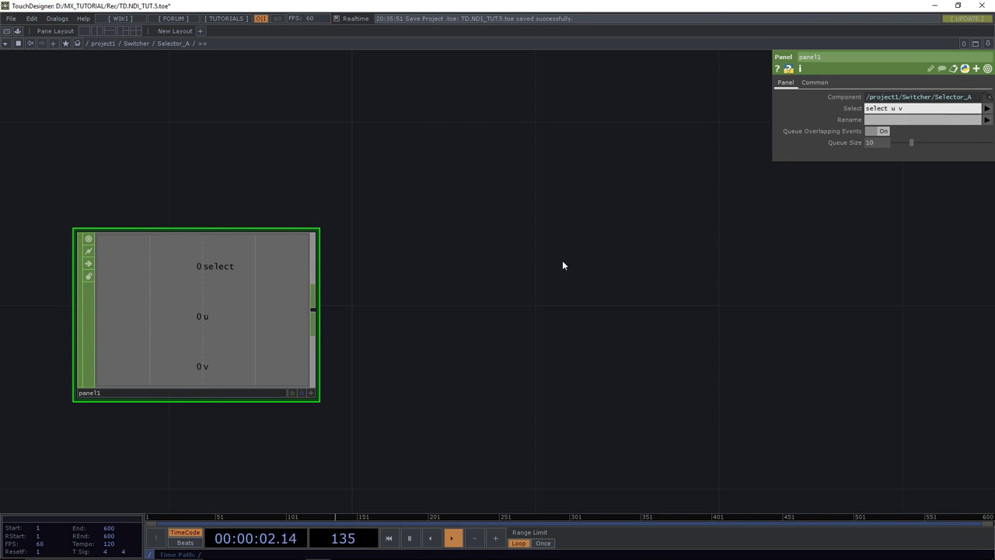
# Convert panel1's output to a table with a CHOP to DAT placed beside it.
pyautogui.scroll(-2, 449, 305)
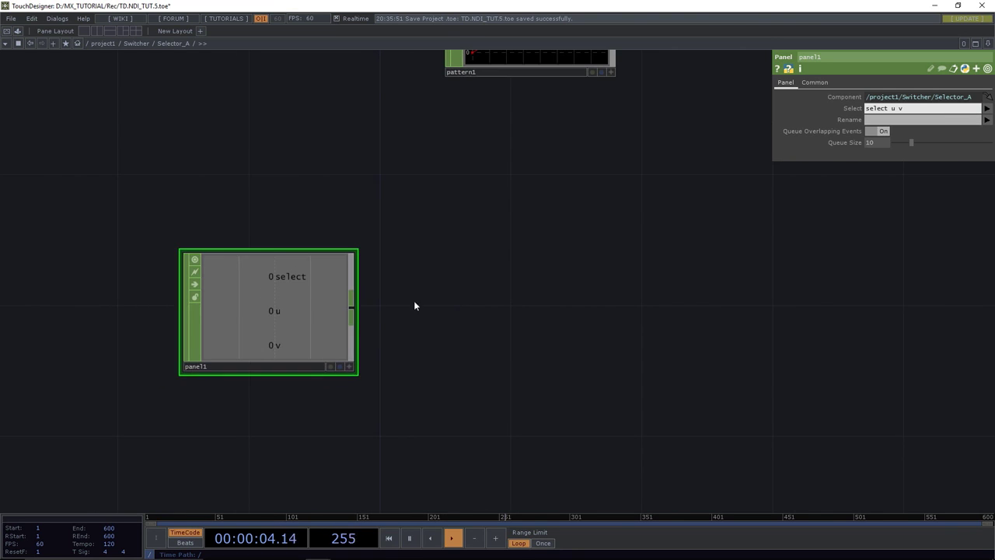
pyautogui.hotkey('alt', 'Tab')
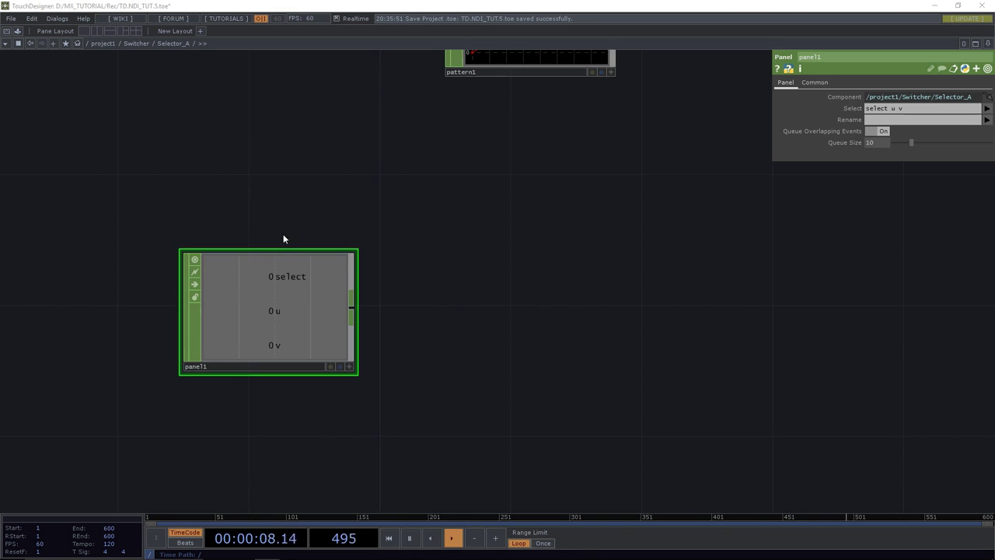
pyautogui.moveTo(351, 307); pyautogui.dragTo(474, 308)
pyautogui.click(436, 199)
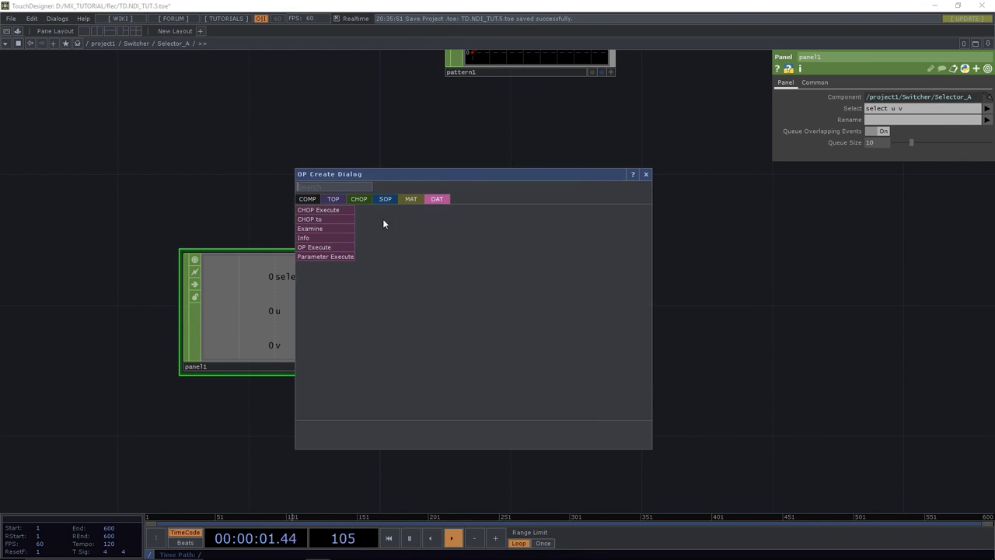
pyautogui.click(338, 217)
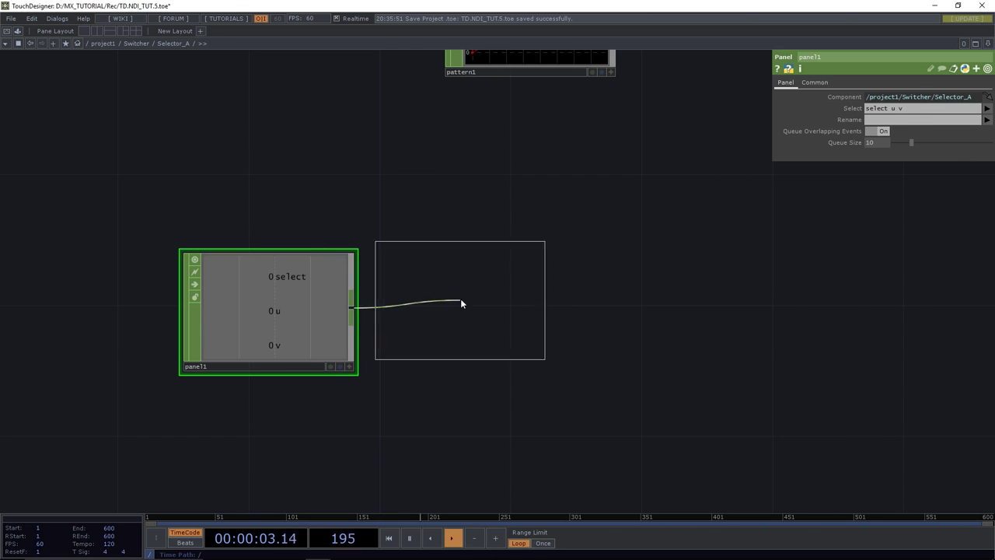
pyautogui.click(505, 309)
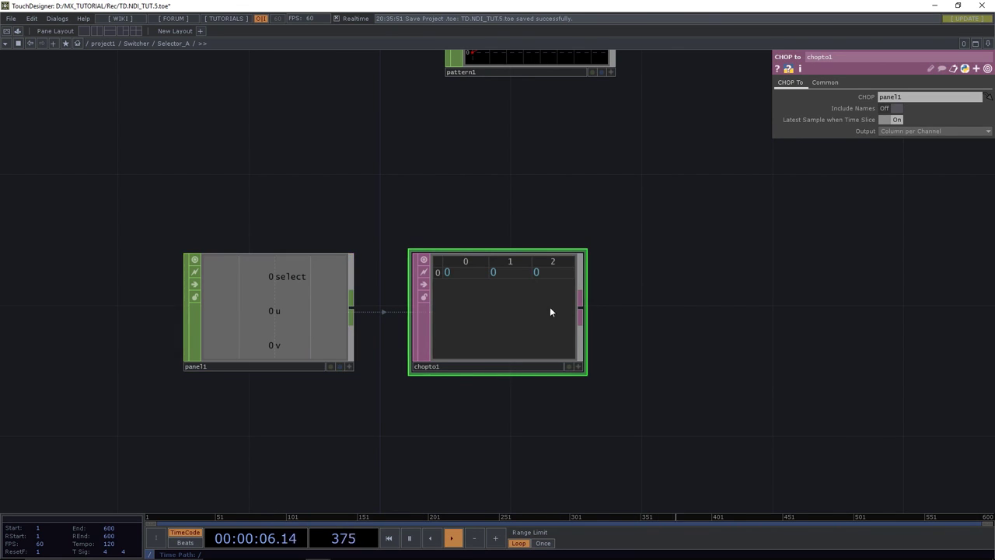
# Connect a Render Pick DAT to chopto1's output and turn on Include Names for chopto1.
pyautogui.moveTo(811, 295); pyautogui.dragTo(730, 293)
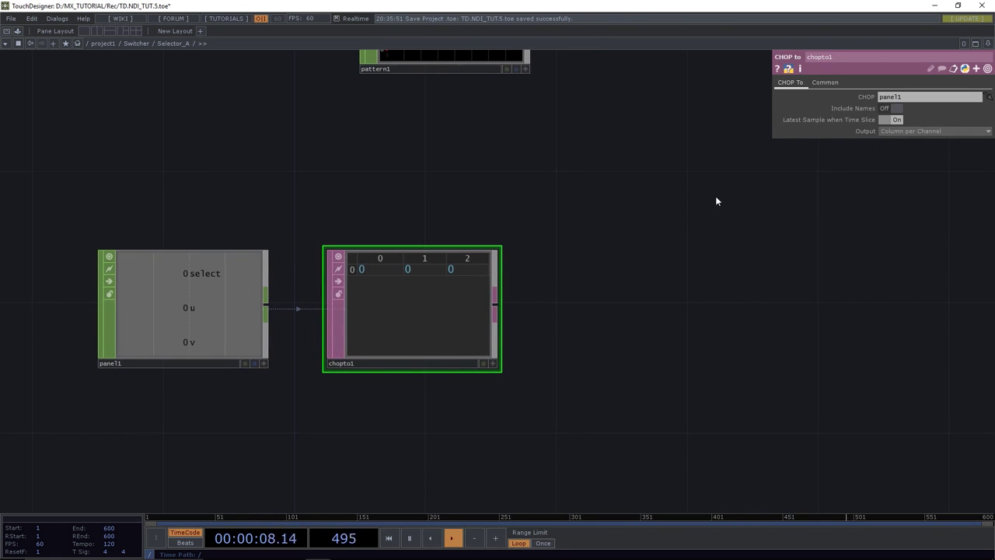
pyautogui.click(496, 305)
pyautogui.click(559, 308)
pyautogui.write('render')
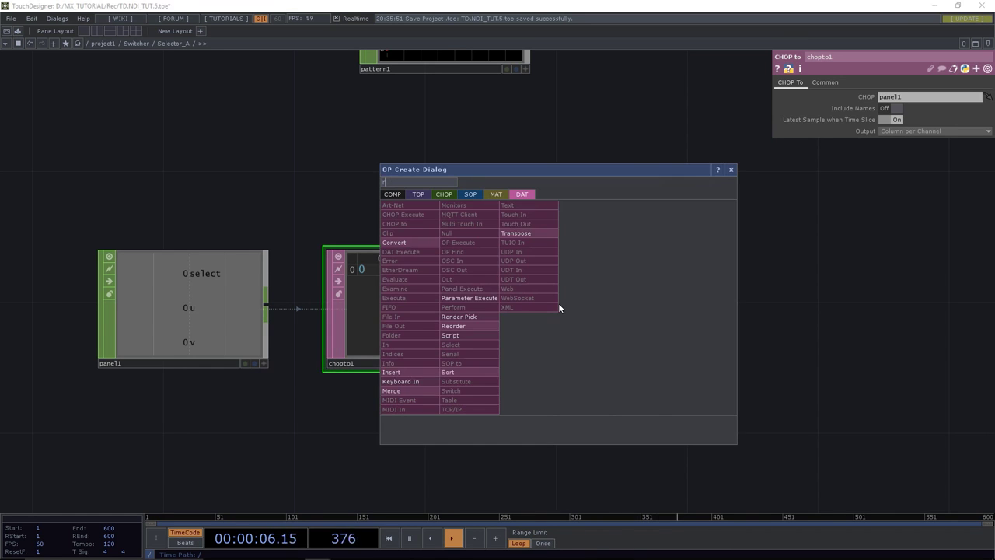
pyautogui.click(481, 316)
pyautogui.click(654, 312)
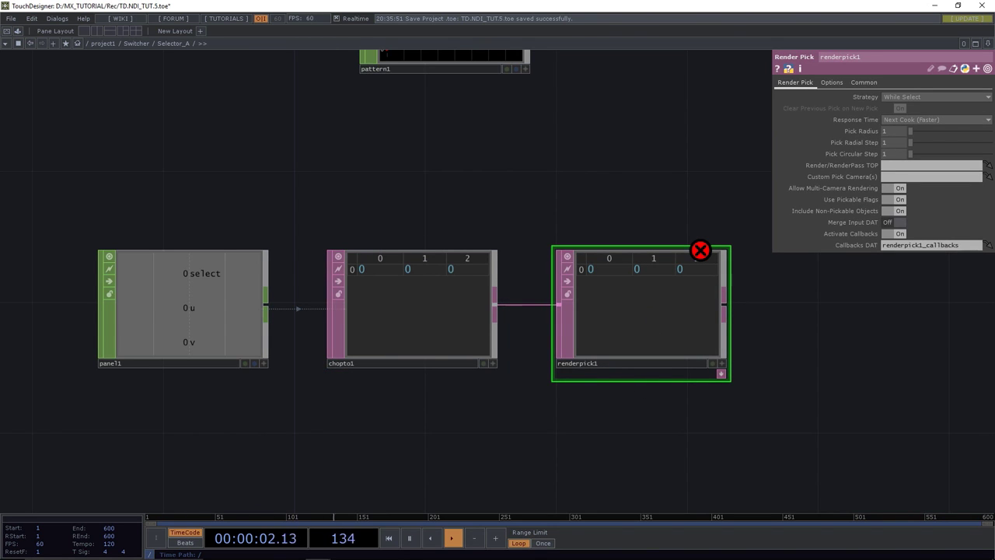
pyautogui.click(436, 300)
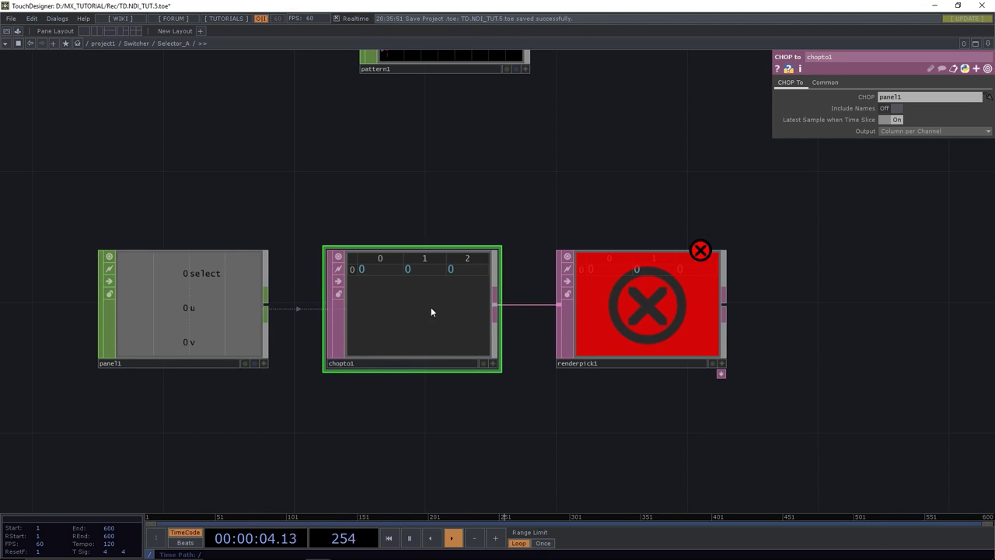
pyautogui.click(894, 109)
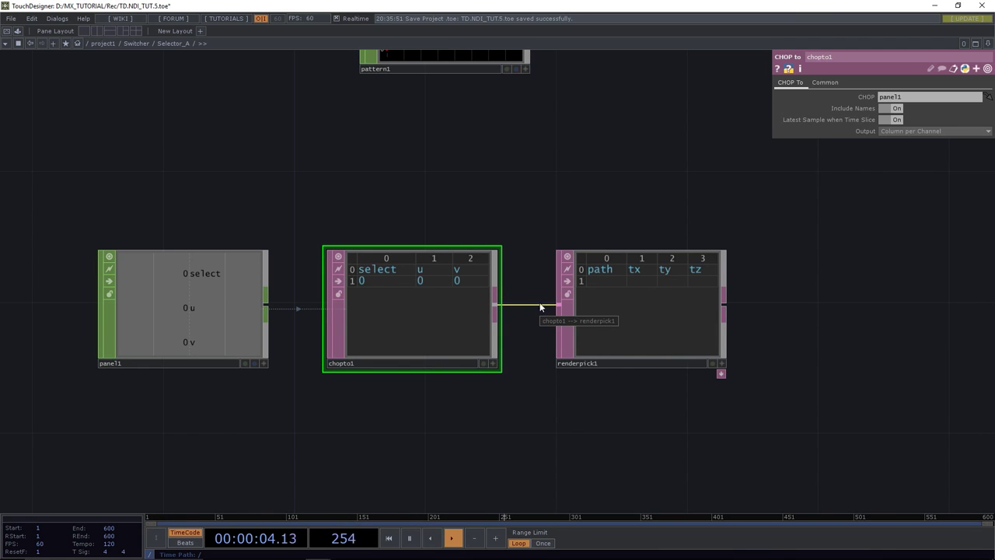
# Set renderpick1's strategy to Hold Last Picked and its pick radius to 3.
pyautogui.click(624, 317)
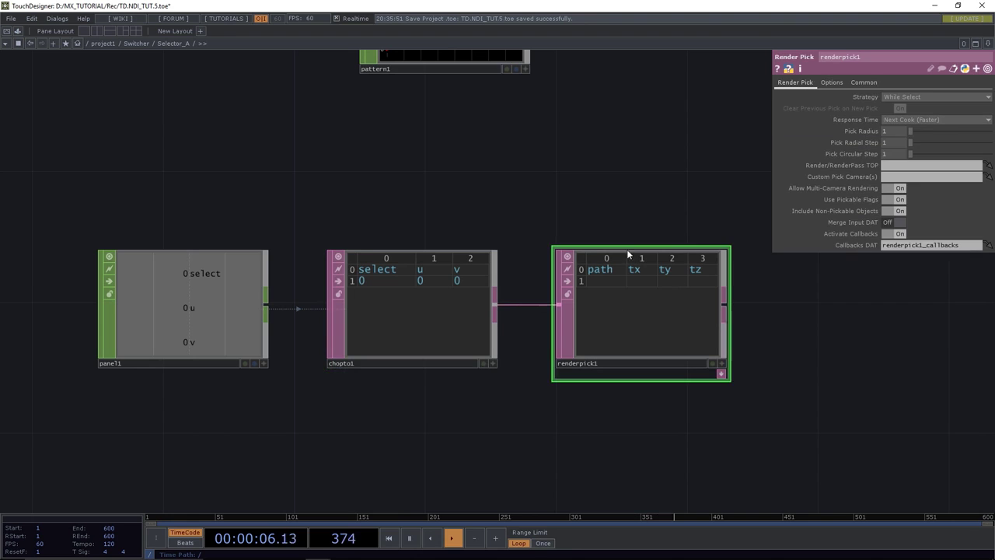
pyautogui.scroll(-3, 579, 258)
pyautogui.moveTo(618, 212); pyautogui.dragTo(514, 292)
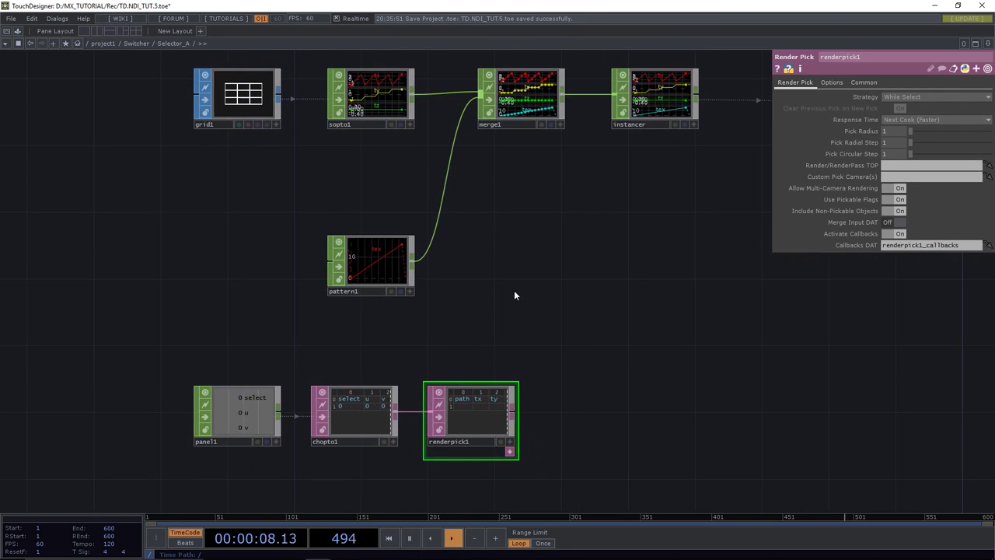
pyautogui.moveTo(691, 158); pyautogui.dragTo(708, 195)
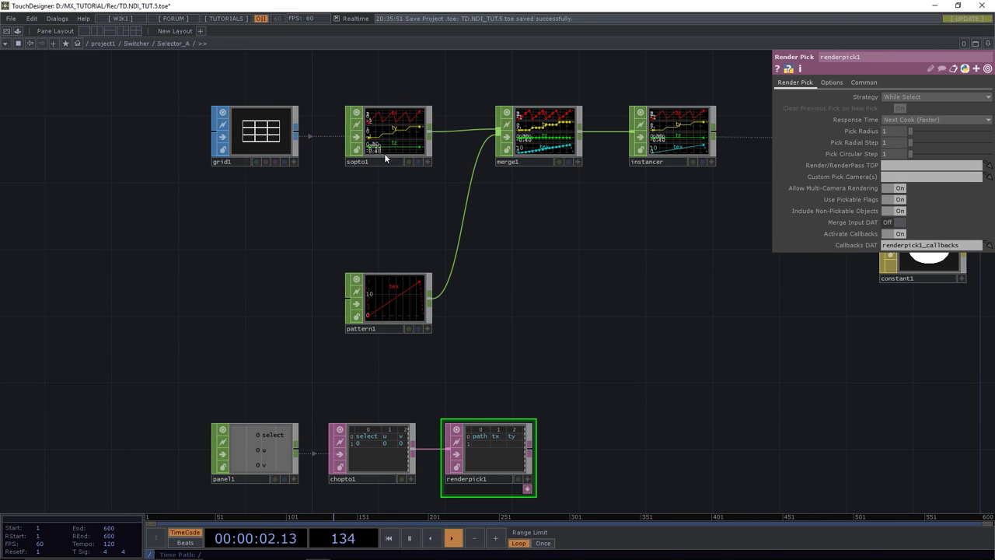
pyautogui.click(910, 96)
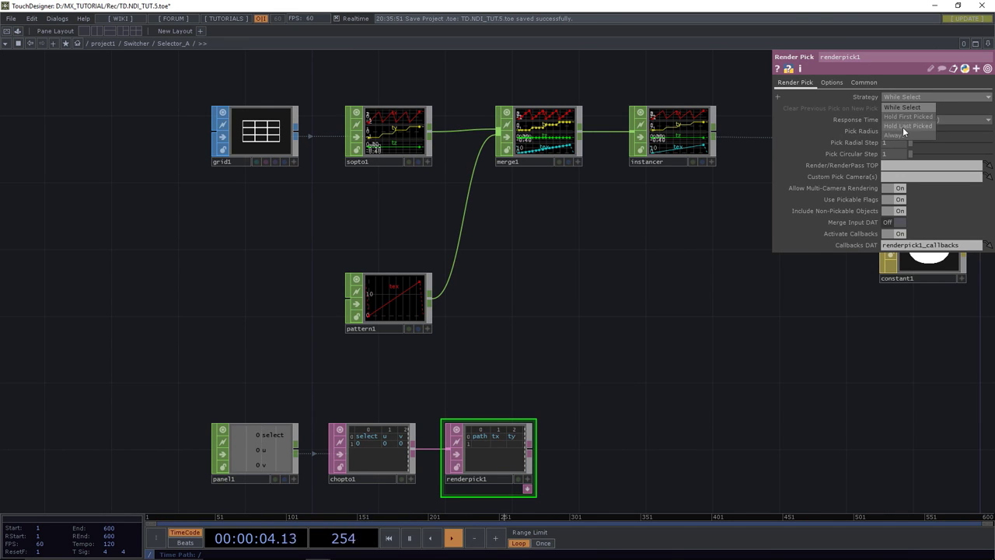
pyautogui.click(903, 126)
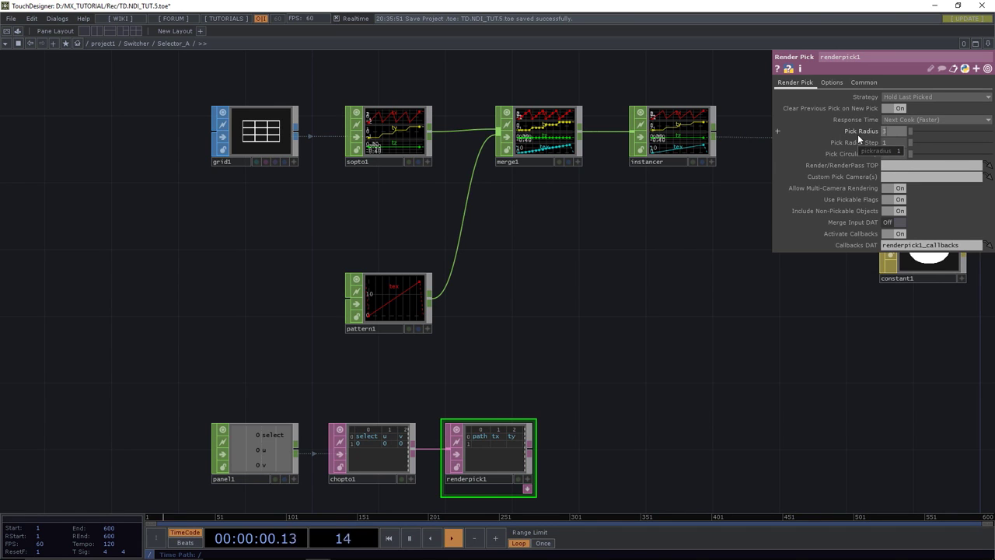
# Assign render1 as the Render TOP of renderpick1.
pyautogui.scroll(-3, 688, 229)
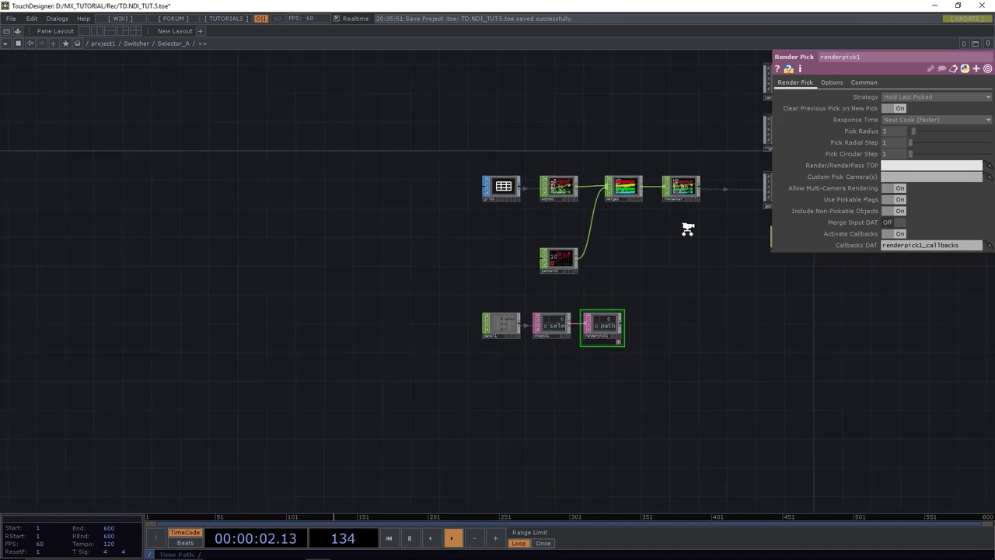
pyautogui.moveTo(688, 229); pyautogui.dragTo(487, 269)
pyautogui.scroll(5, 624, 230)
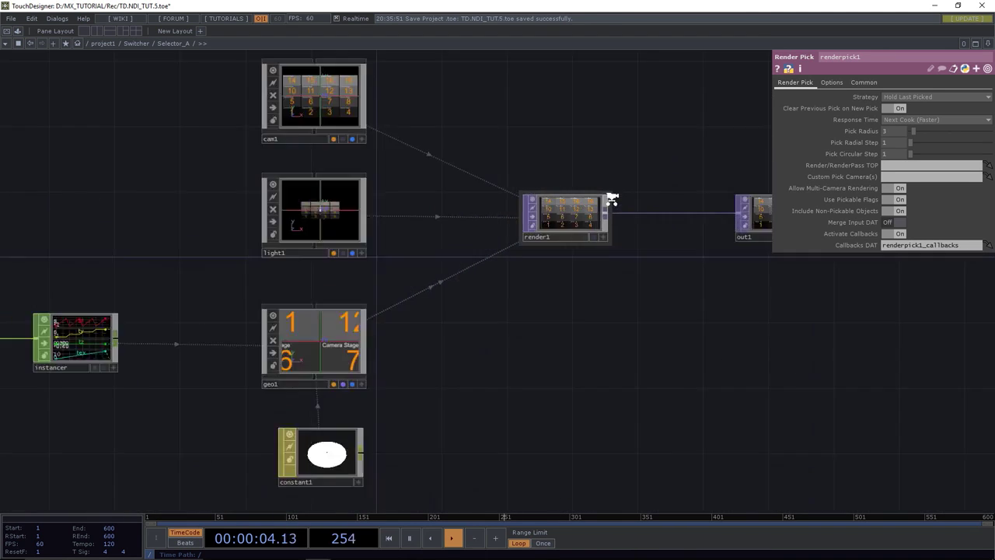
pyautogui.scroll(3, 614, 210)
pyautogui.moveTo(521, 229); pyautogui.dragTo(926, 164)
# Set render1's resolution to 640 by 360 and save the project.
pyautogui.click(542, 226)
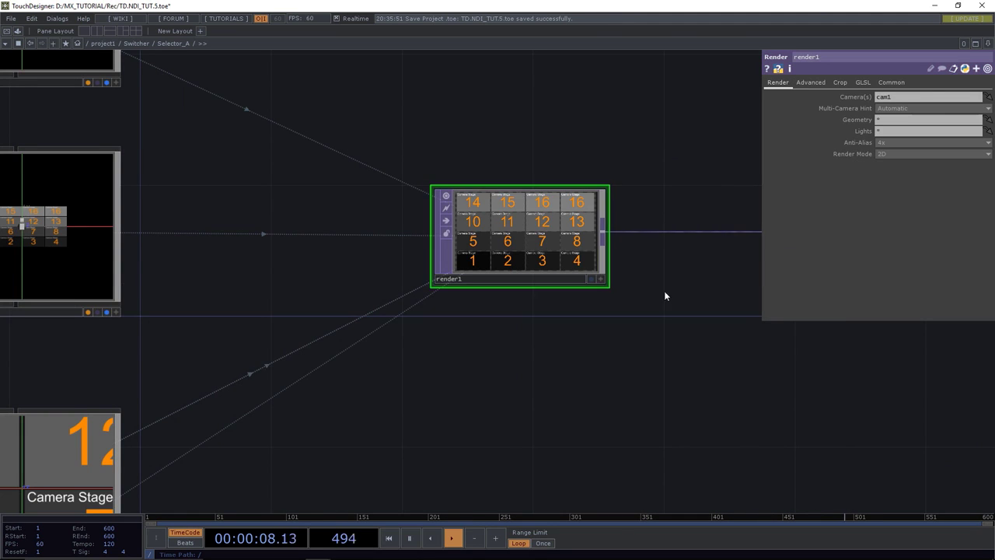
pyautogui.moveTo(664, 295); pyautogui.dragTo(573, 333)
pyautogui.click(891, 81)
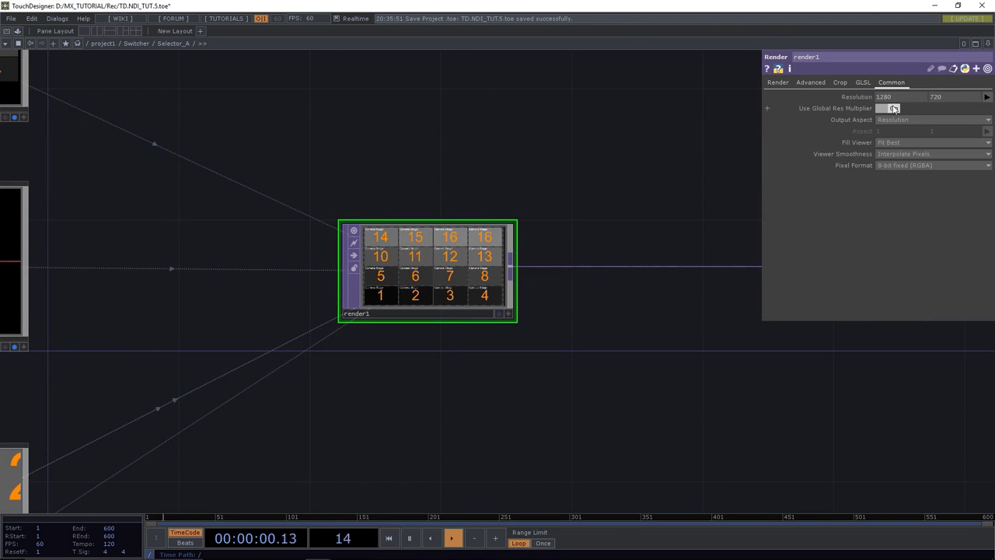
pyautogui.click(894, 109)
# Set renderpick1's fetch position to In Camera Space and turn on Fetch Instance ID.
pyautogui.scroll(-2, 622, 220)
pyautogui.scroll(-8, 622, 220)
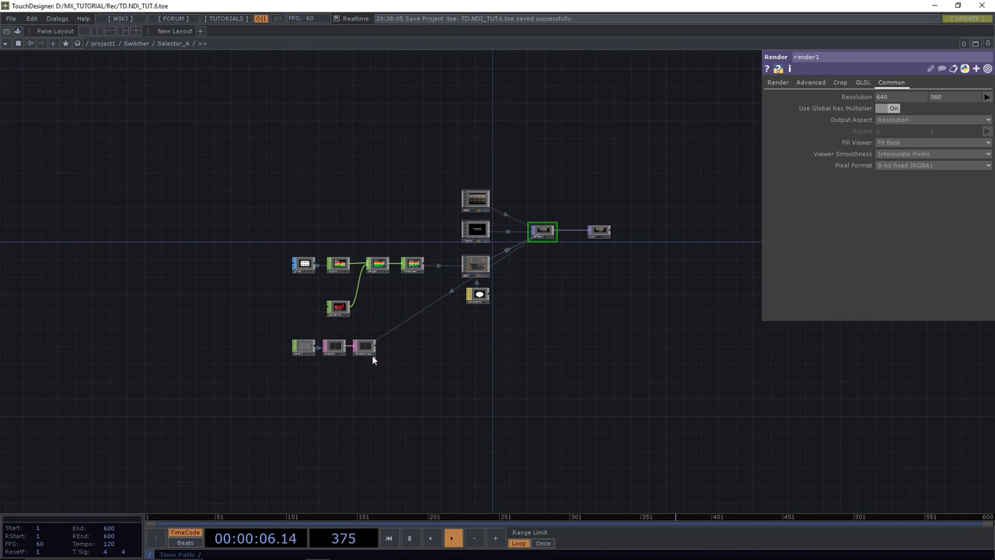
pyautogui.scroll(6, 367, 354)
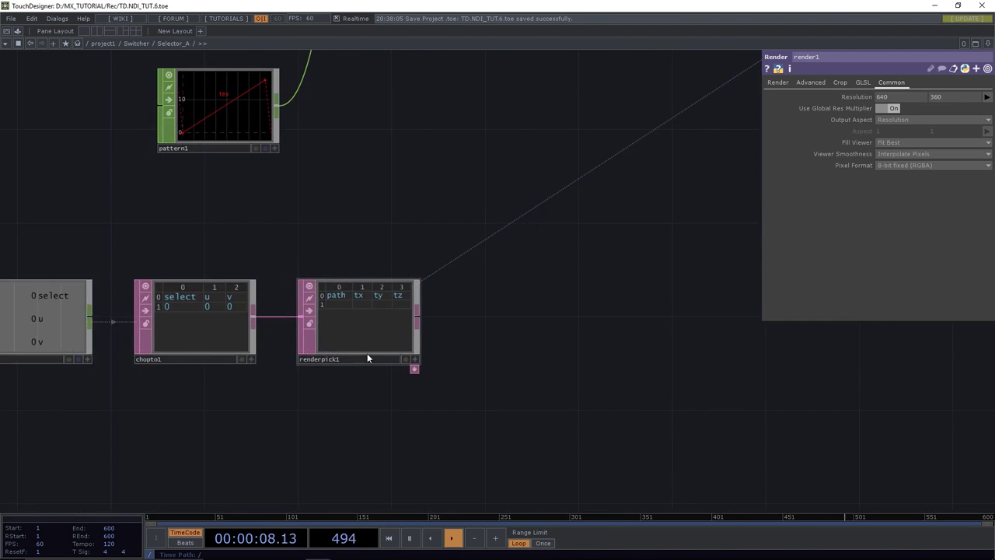
pyautogui.click(370, 334)
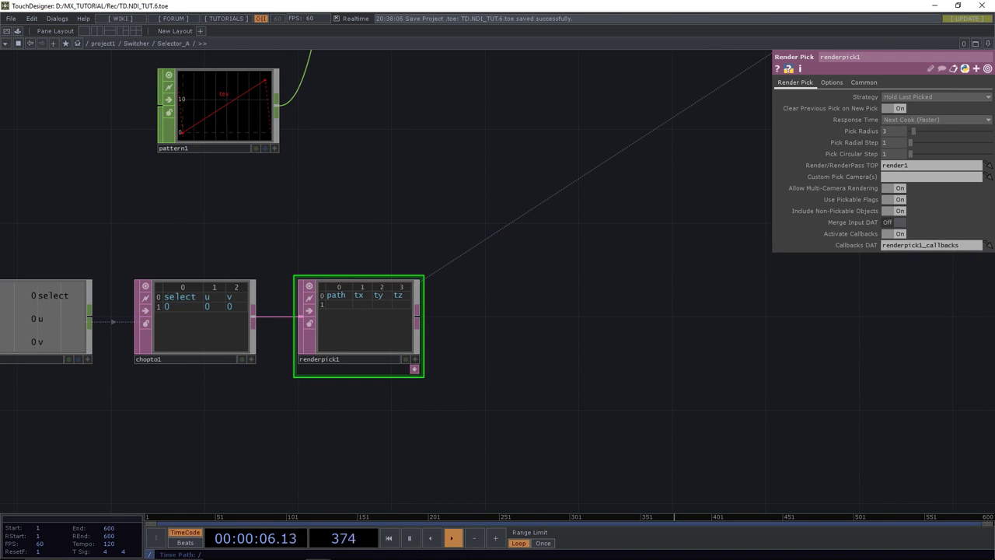
pyautogui.click(831, 83)
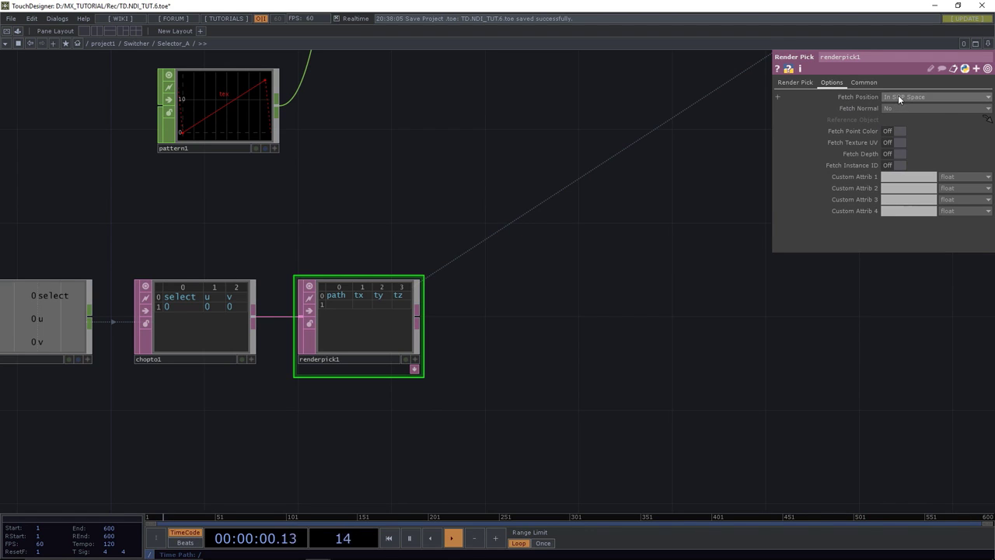
pyautogui.click(898, 99)
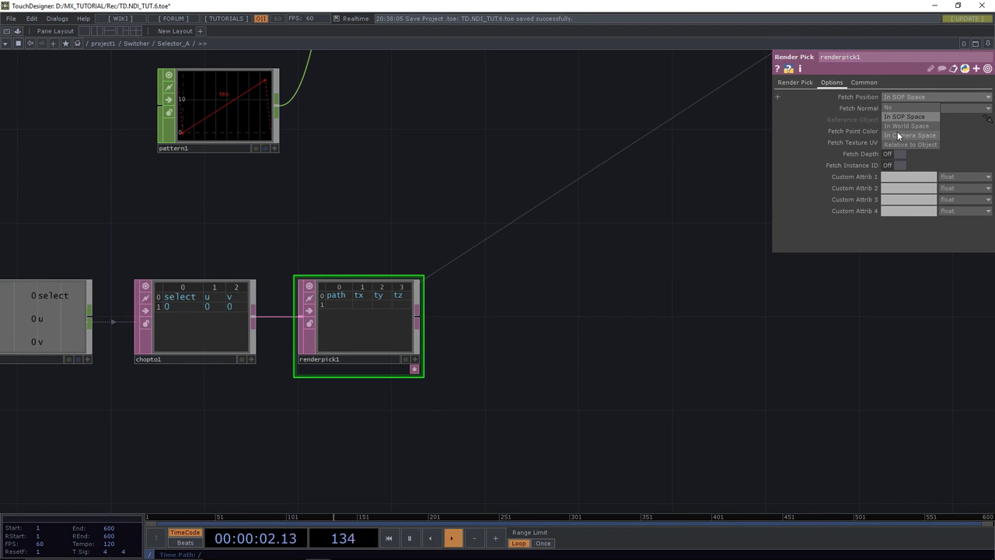
pyautogui.click(897, 135)
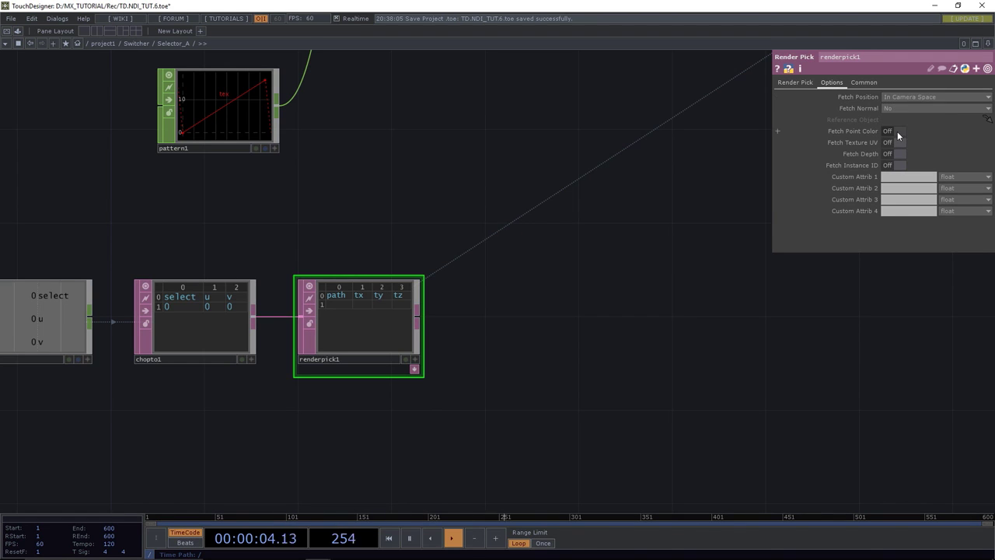
pyautogui.click(899, 165)
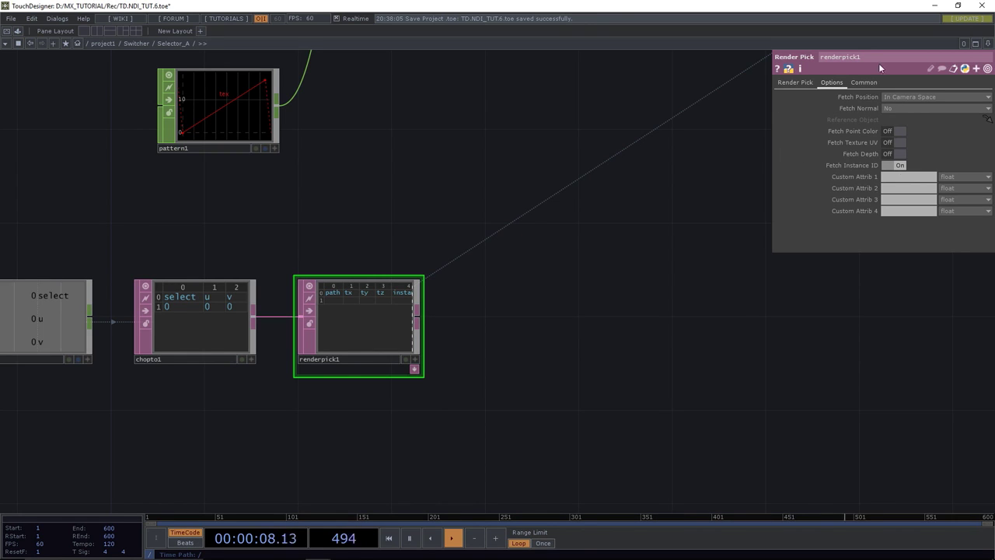
# Split the network pane left/right and show the parent Switcher network with Selector_A in the second pane.
pyautogui.click(989, 46)
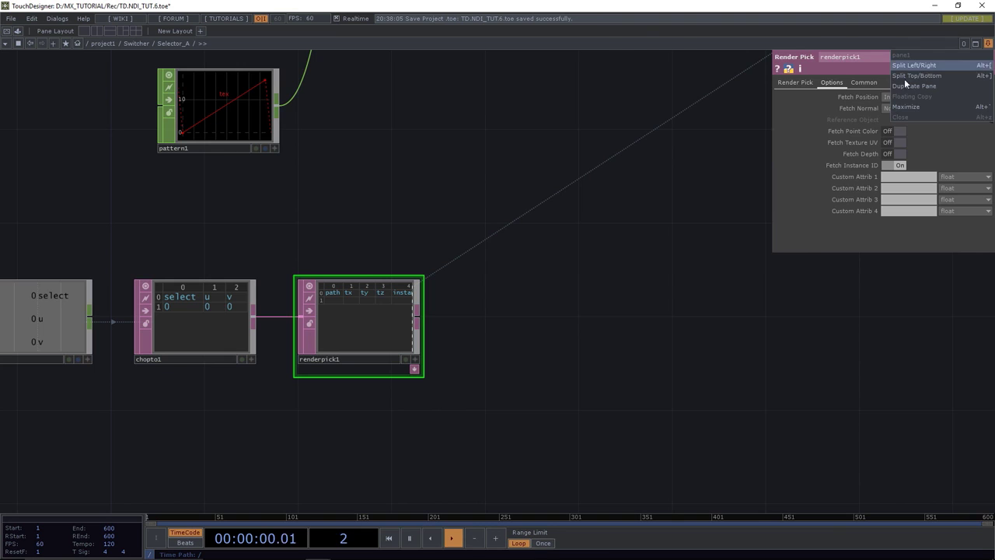
pyautogui.click(924, 78)
pyautogui.click(635, 44)
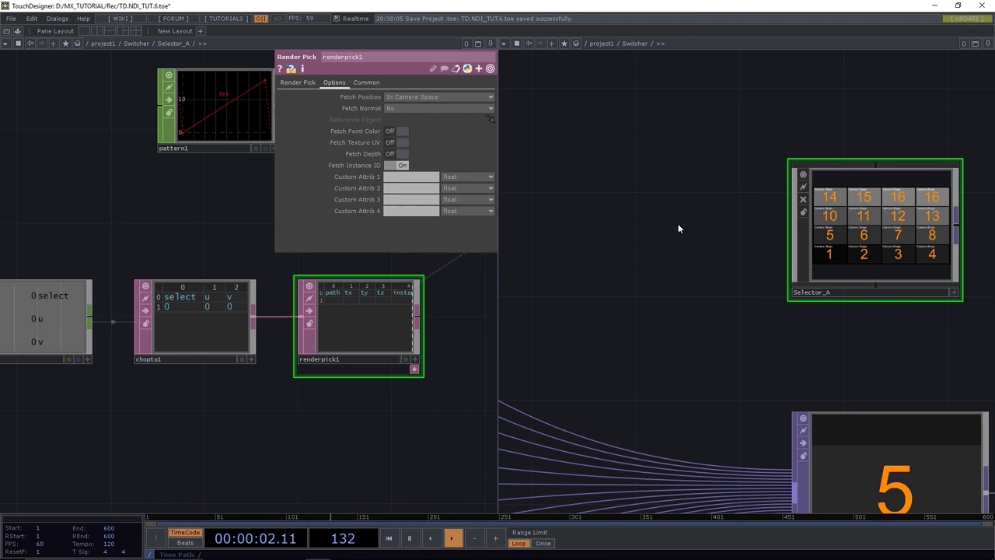
pyautogui.moveTo(677, 223); pyautogui.dragTo(587, 215)
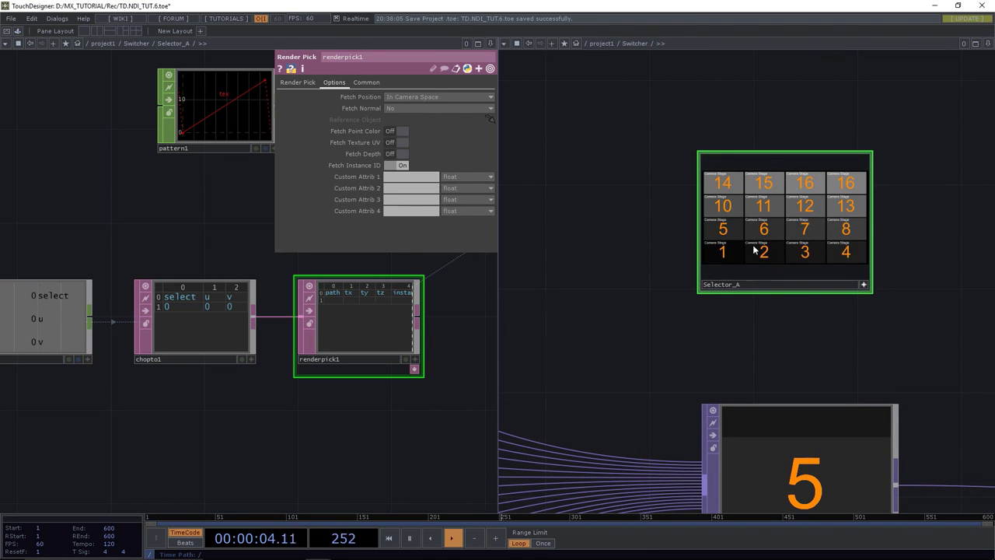
# Test picking on several tiles in Selector_A's viewer while watching panel1, chopto1 and renderpick1.
pyautogui.click(759, 256)
pyautogui.click(760, 231)
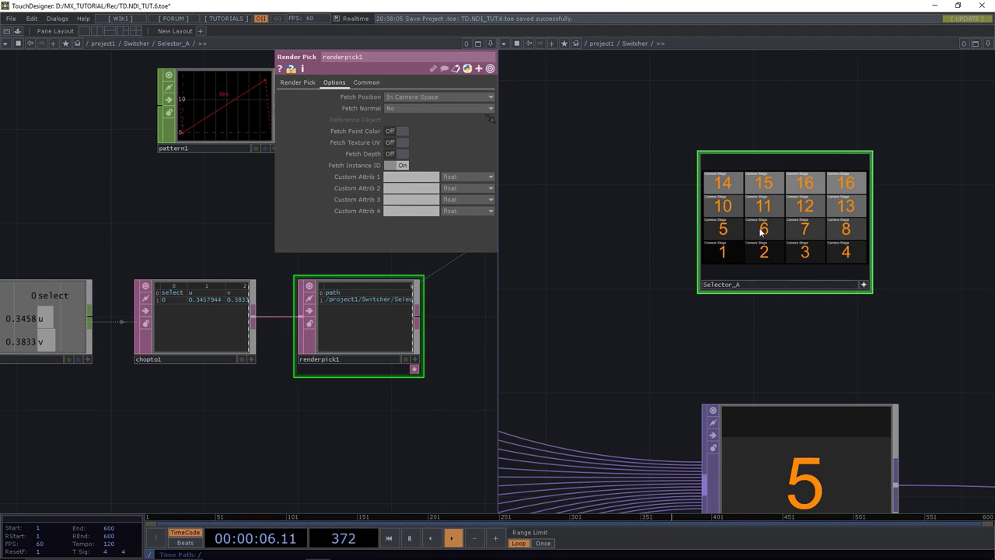
pyautogui.click(798, 230)
pyautogui.click(822, 256)
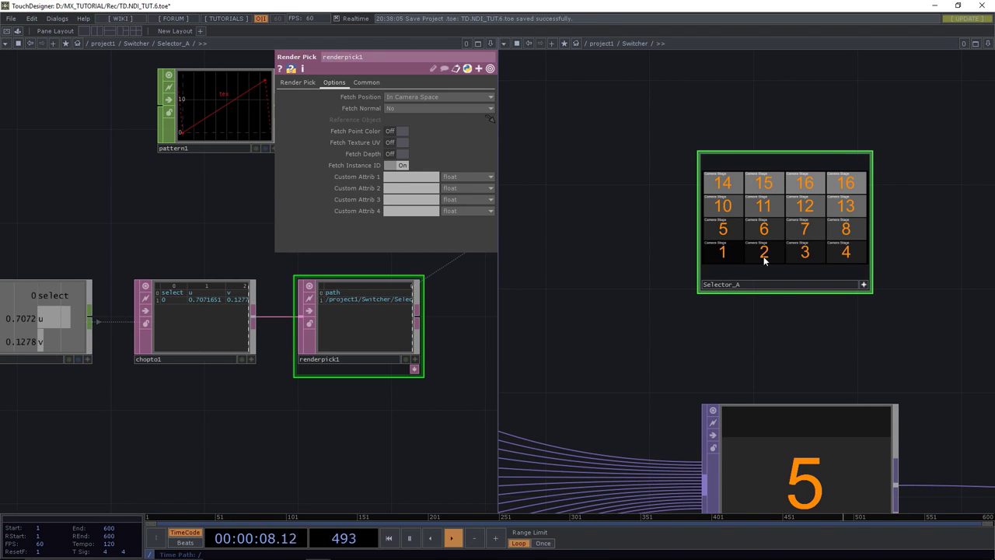
pyautogui.click(764, 257)
pyautogui.click(836, 255)
pyautogui.click(837, 237)
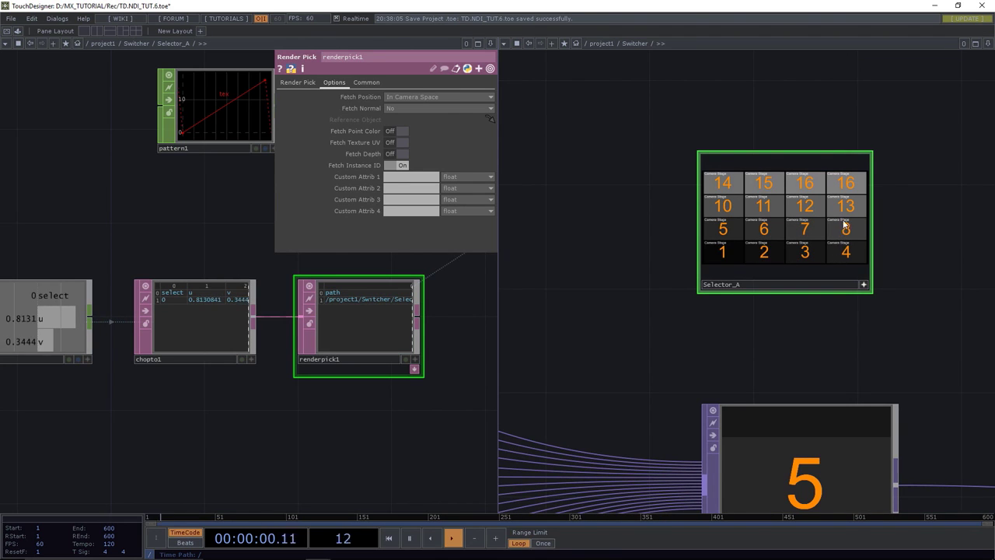
pyautogui.click(805, 206)
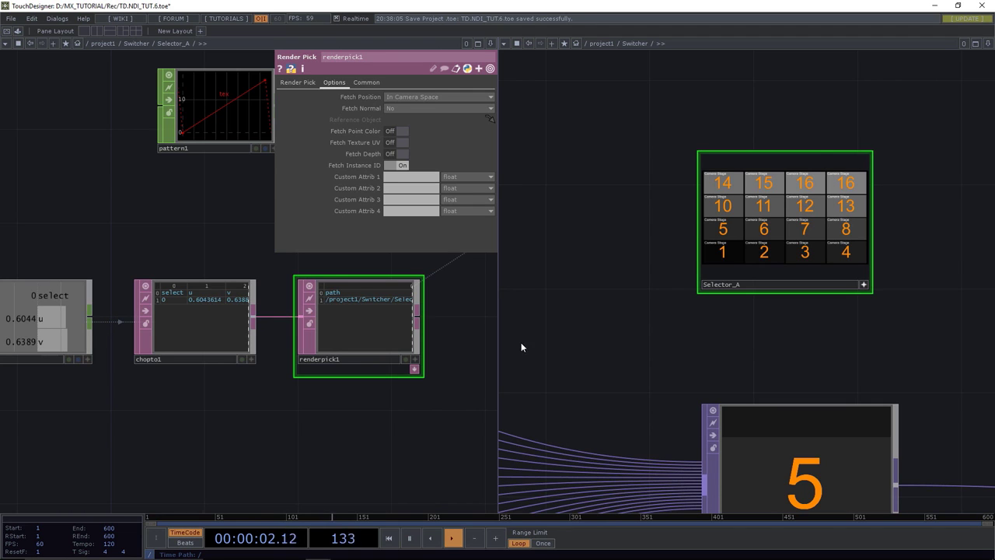
pyautogui.click(769, 190)
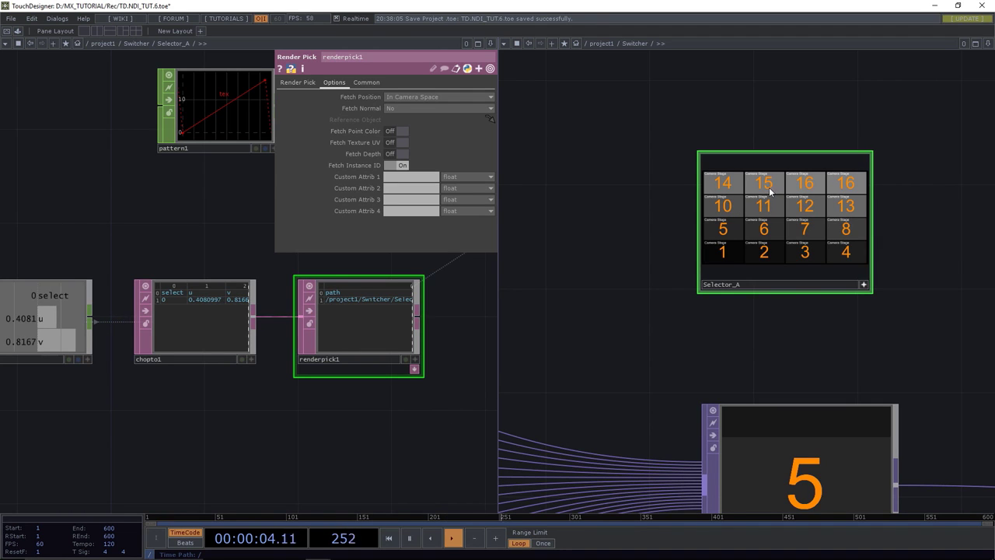
# Add a Select DAT connected to renderpick1's output and place it beside renderpick1.
pyautogui.scroll(-10, 264, 422)
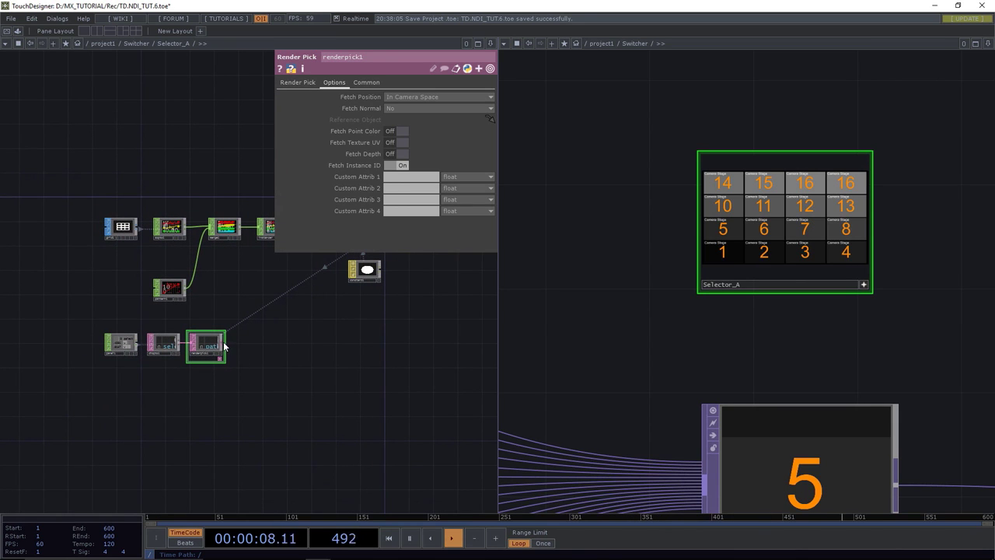
pyautogui.click(224, 342)
pyautogui.click(285, 344)
pyautogui.write('sel')
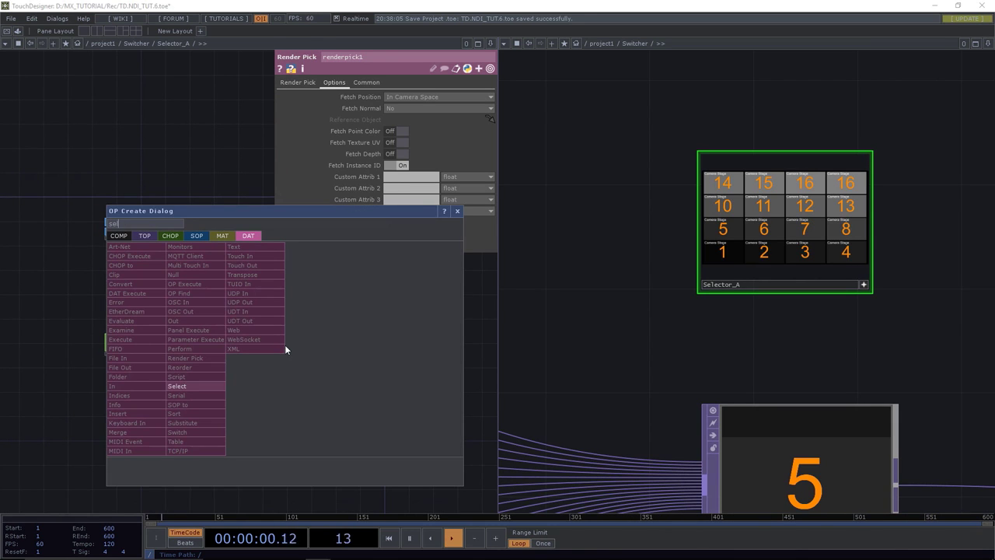
pyautogui.press('Return')
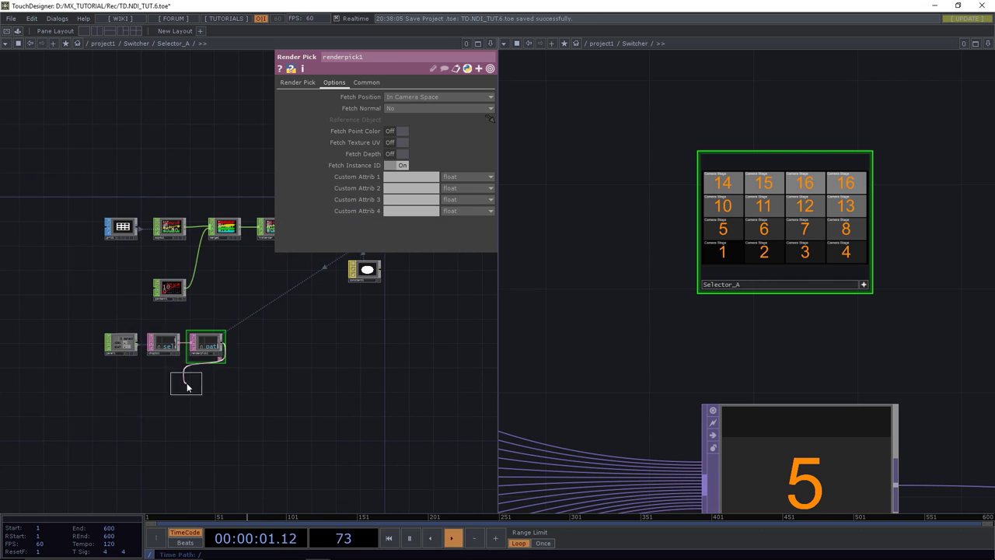
pyautogui.click(250, 347)
pyautogui.scroll(5, 344, 337)
pyautogui.scroll(-3, 322, 376)
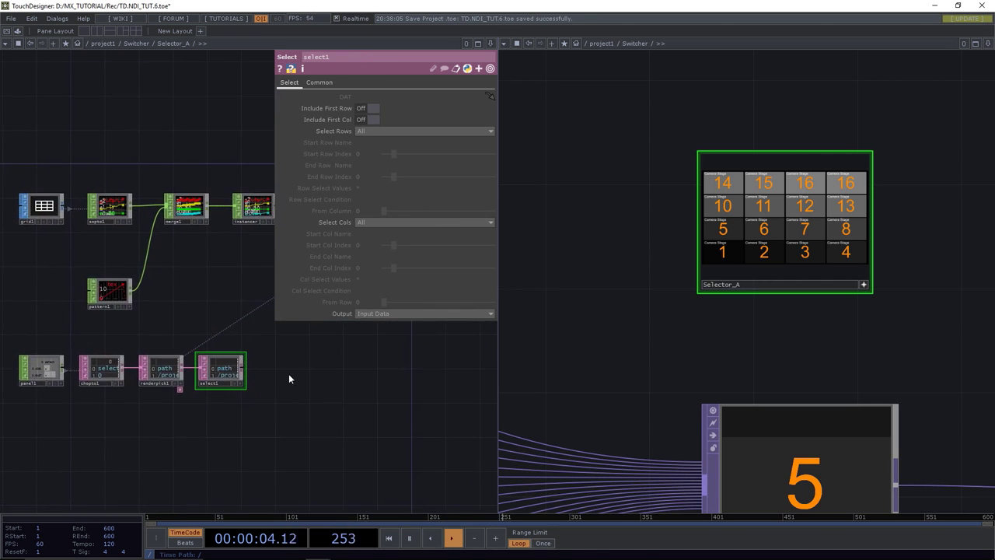
pyautogui.scroll(3, 280, 372)
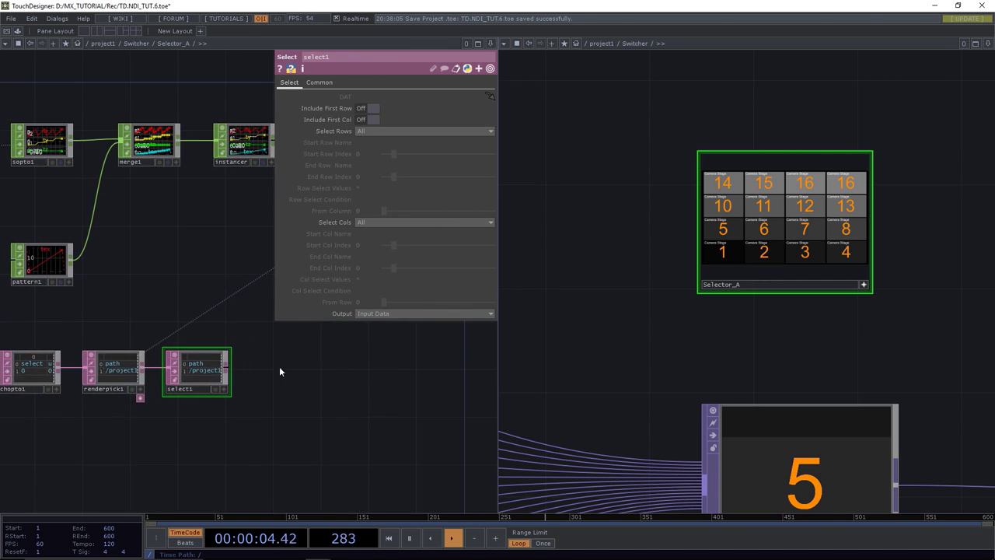
# Set select1 to take rows by index from 1 to 1 and columns by name from instance to instance.
pyautogui.click(375, 130)
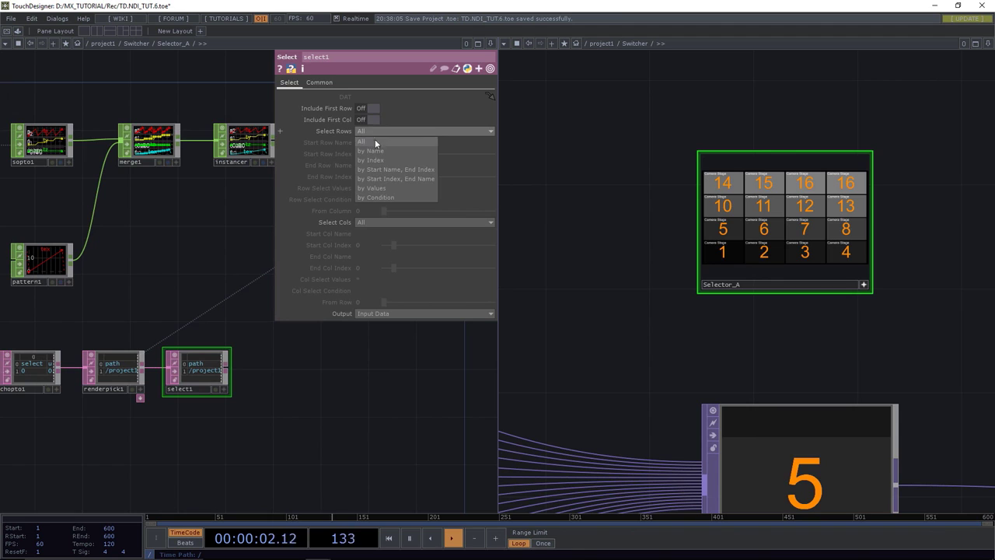
pyautogui.click(375, 160)
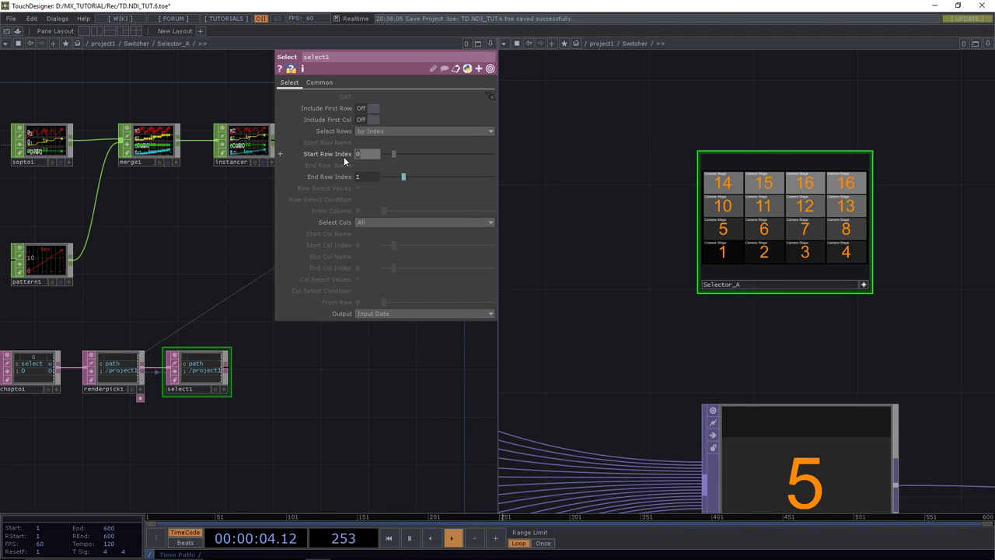
pyautogui.click(365, 222)
pyautogui.click(373, 242)
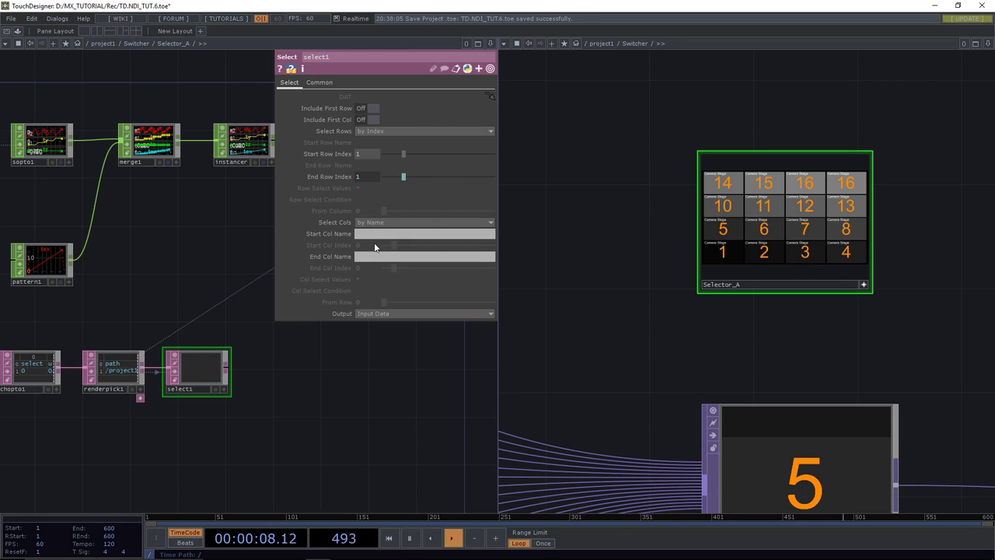
pyautogui.write('instance')
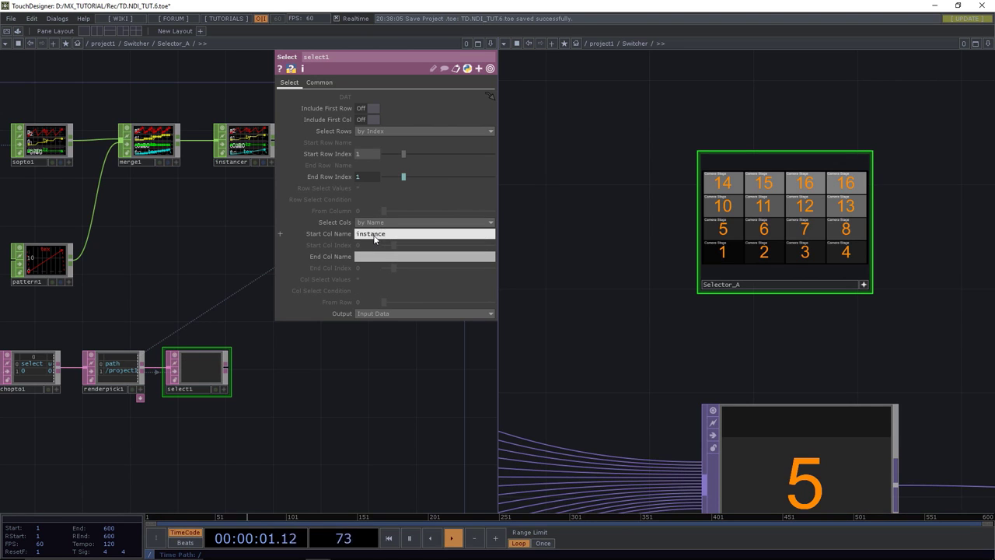
pyautogui.press('Return')
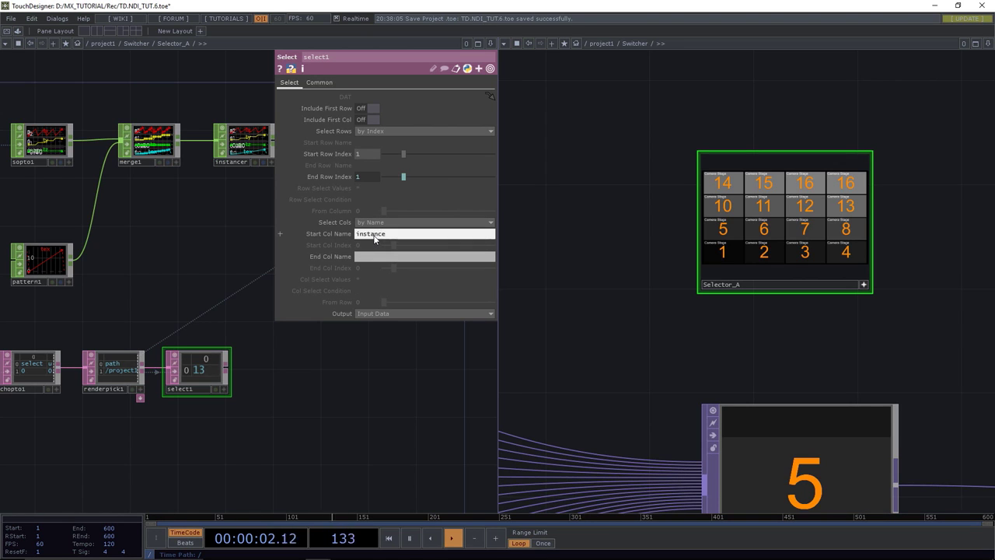
pyautogui.click(374, 258)
pyautogui.write('in')
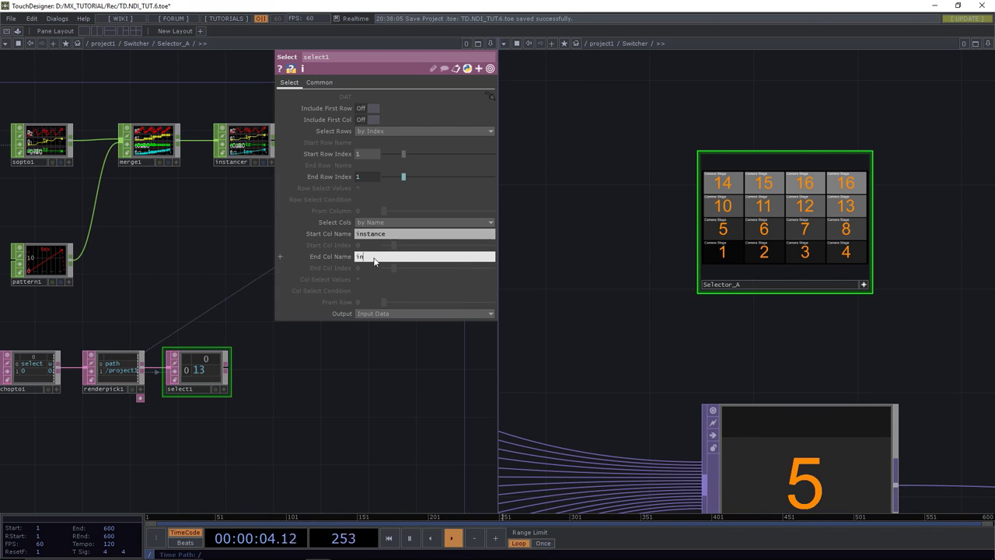
pyautogui.write('stance')
pyautogui.press('Return')
# Pick tiles across all rows of Selector_A's grid to check the instance value in select1.
pyautogui.click(816, 254)
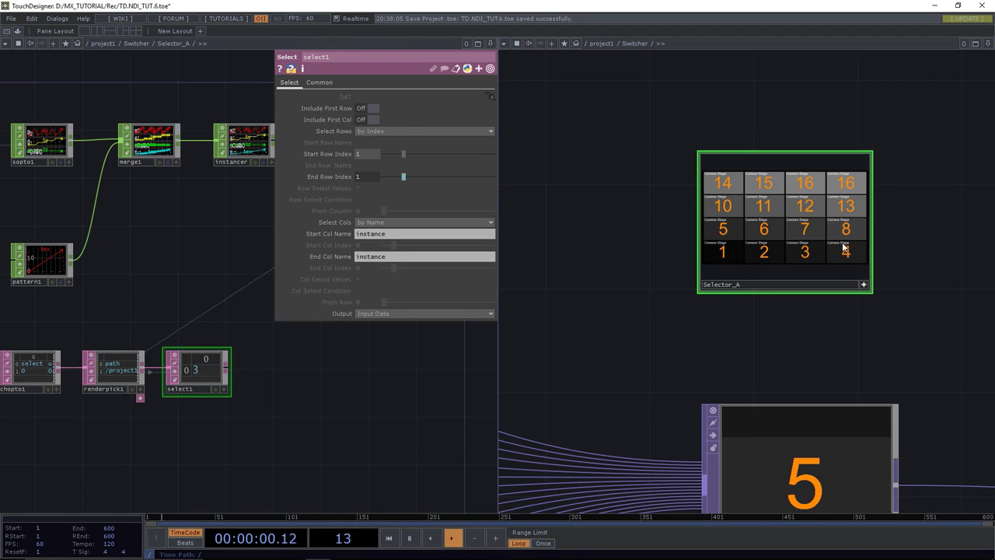
pyautogui.click(843, 204)
pyautogui.click(723, 257)
pyautogui.click(804, 252)
pyautogui.click(765, 231)
pyautogui.click(725, 207)
pyautogui.click(710, 185)
pyautogui.click(850, 183)
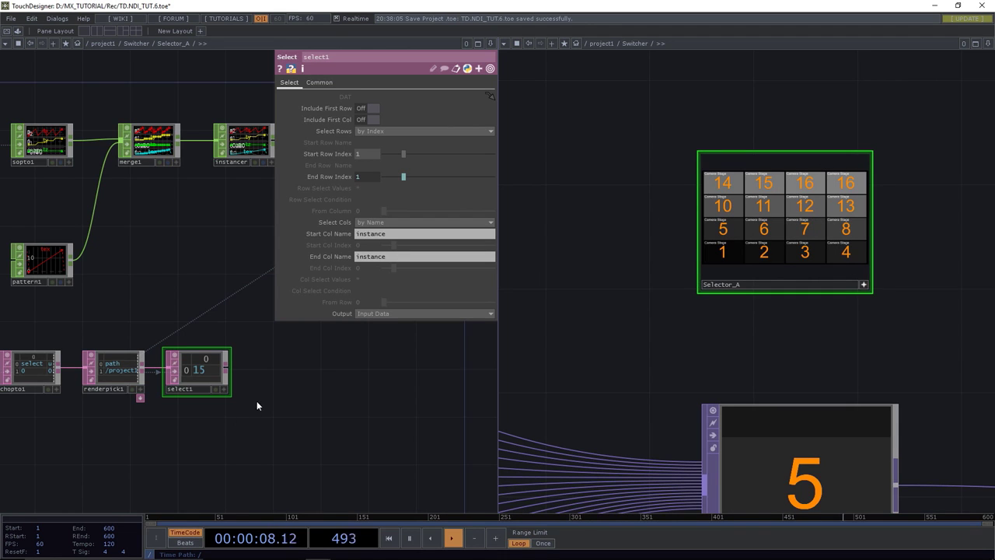
# Set the Amplitude of pattern1 to 0.95 so Selector_A's grid numbers its tiles from 1 to 16.
pyautogui.scroll(-5, 256, 400)
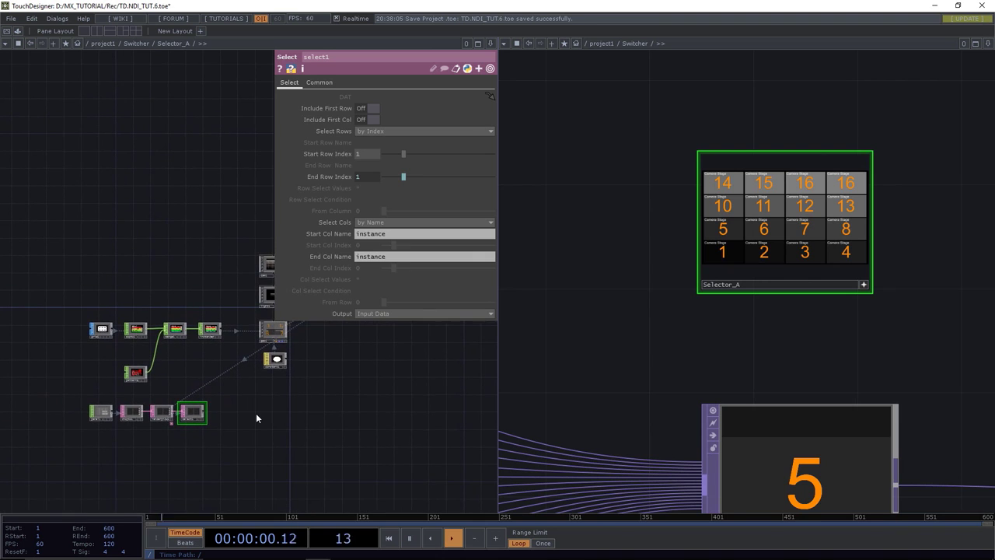
pyautogui.moveTo(306, 381); pyautogui.dragTo(262, 417)
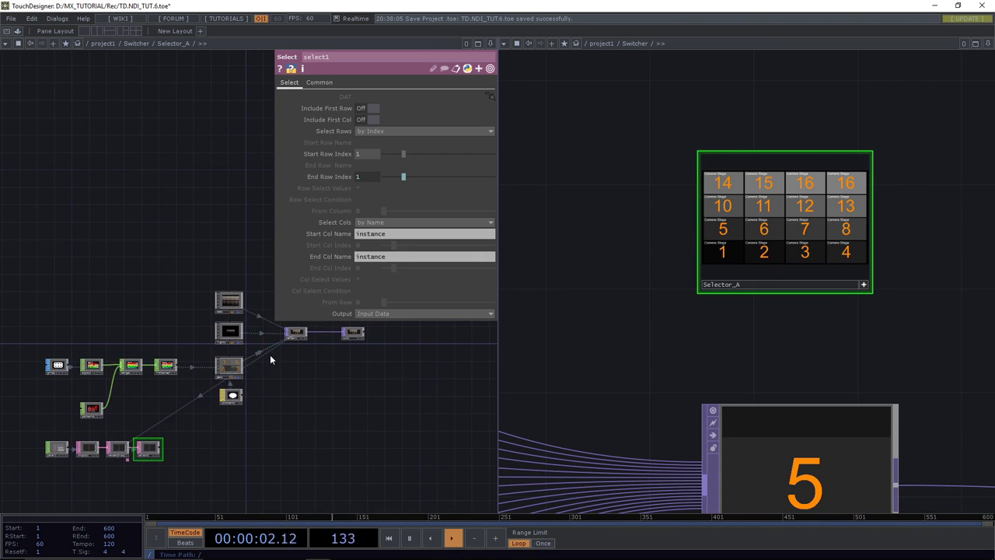
pyautogui.scroll(8, 176, 431)
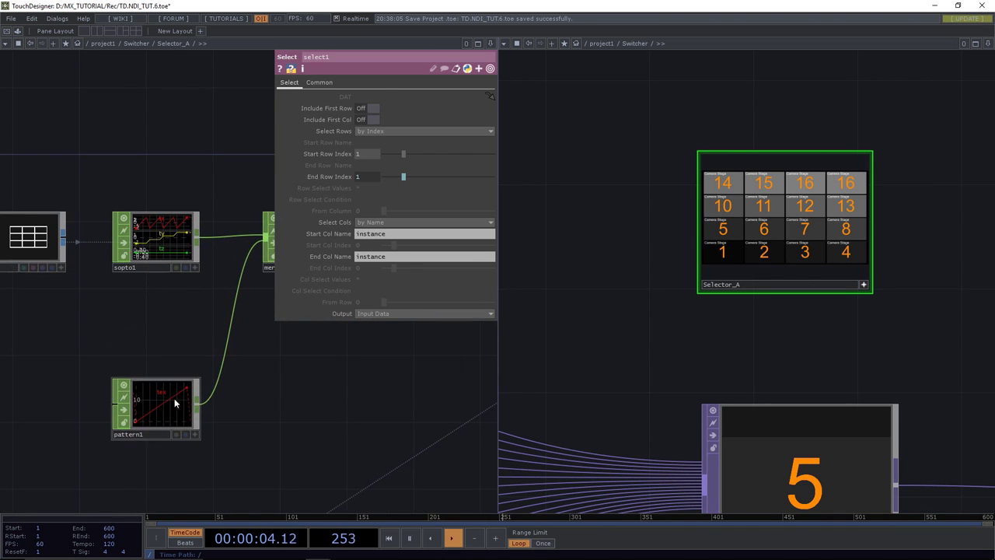
pyautogui.click(174, 402)
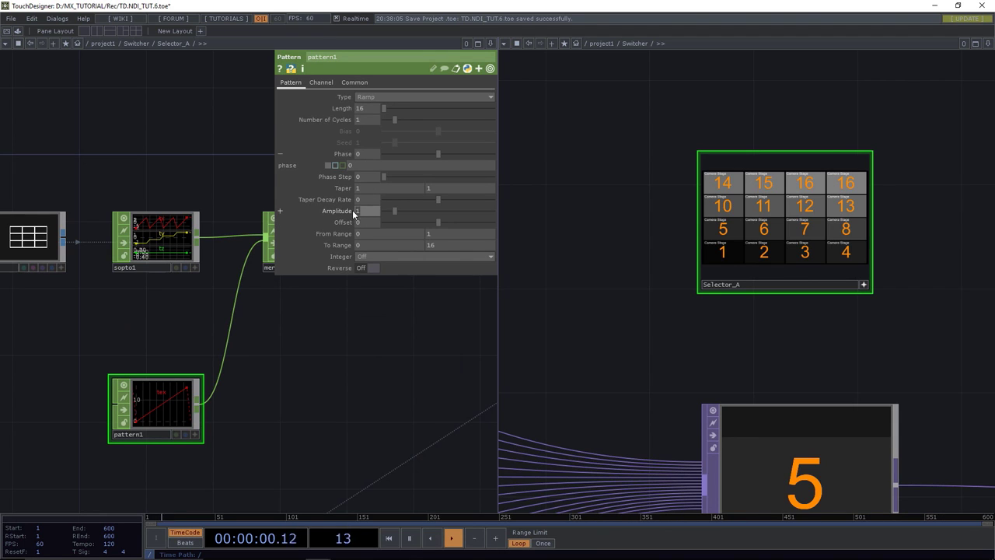
pyautogui.scroll(1, 352, 209)
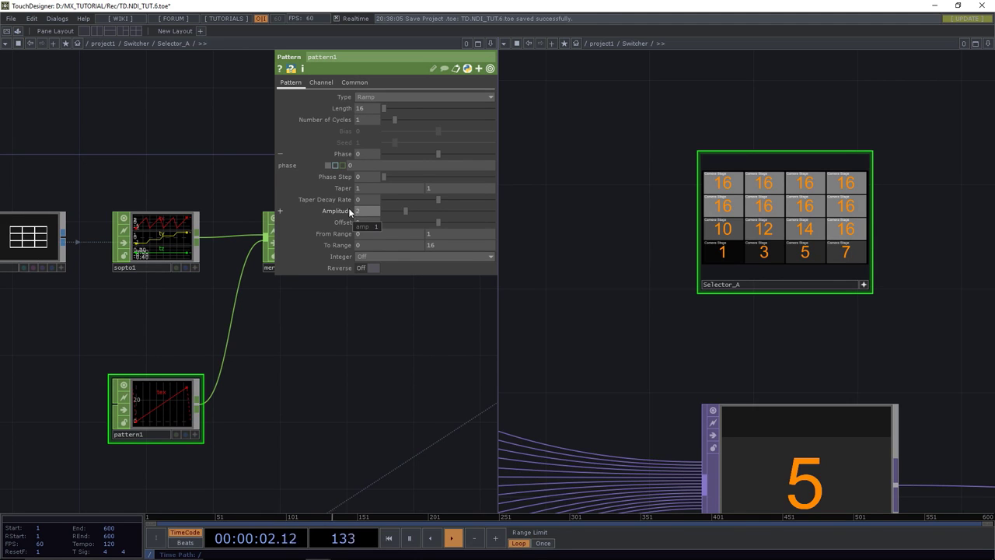
pyautogui.moveTo(405, 210); pyautogui.dragTo(394, 211)
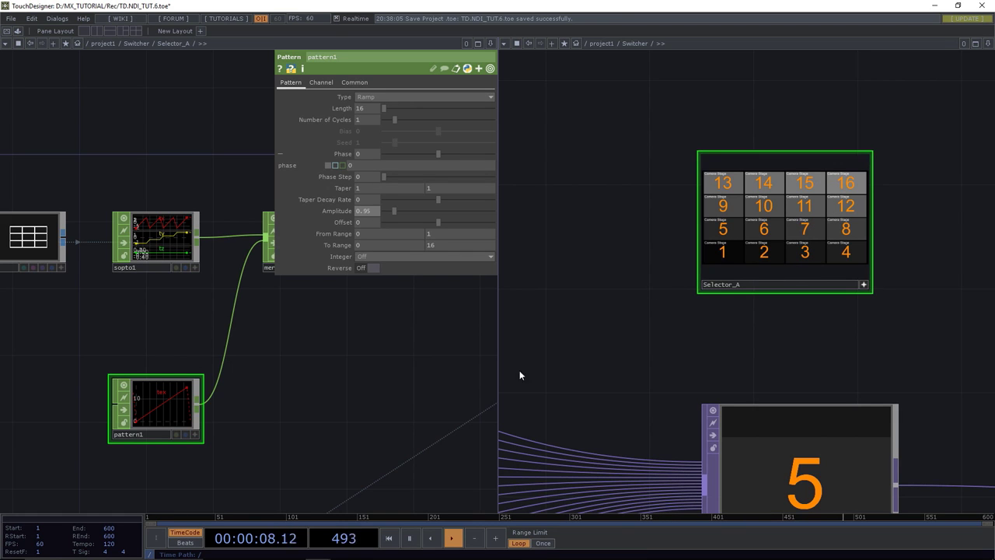
# Pick several tiles in Selector_A's grid, including 1 and 16, to check the instance value in select1.
pyautogui.moveTo(416, 303); pyautogui.dragTo(342, 238)
pyautogui.scroll(-2, 342, 238)
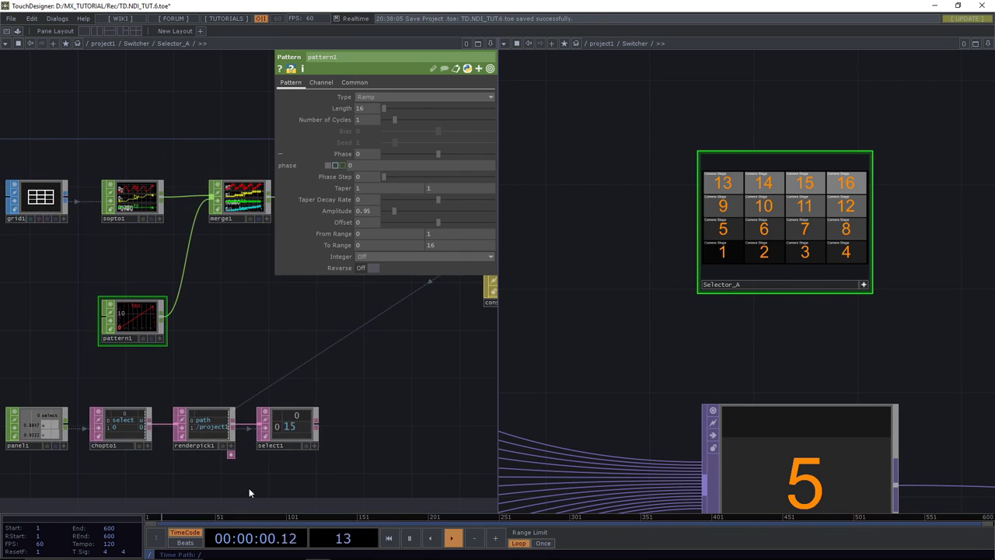
pyautogui.scroll(4, 298, 349)
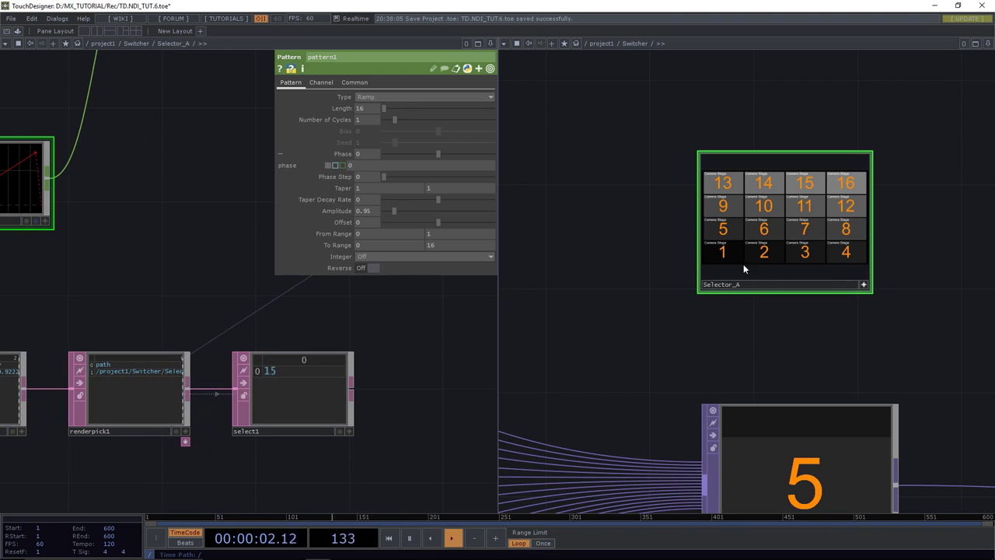
pyautogui.click(724, 250)
pyautogui.click(844, 178)
pyautogui.click(799, 181)
pyautogui.click(710, 201)
# Add a DAT to CHOP from select1's output and place it beside select1.
pyautogui.scroll(-2, 46, 415)
pyautogui.scroll(-2, 47, 414)
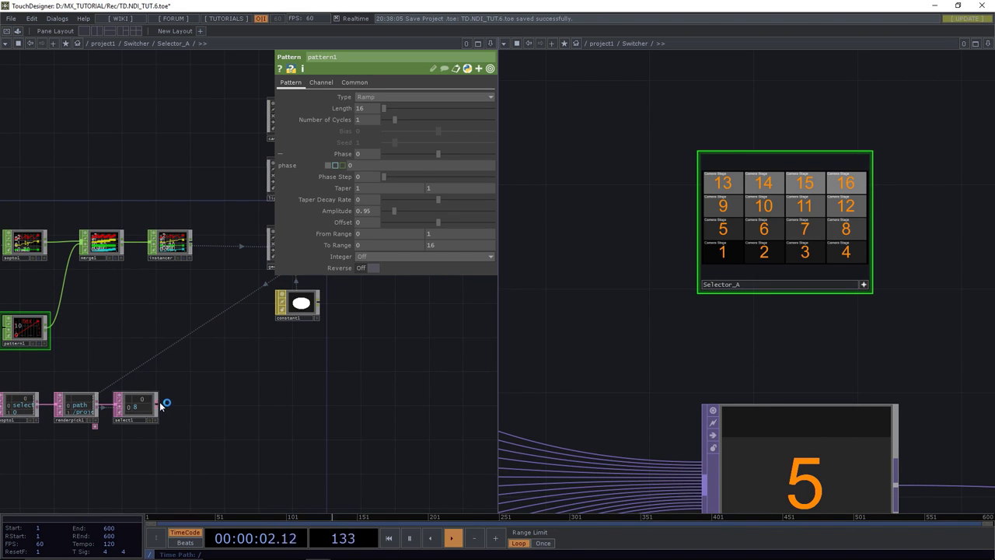
pyautogui.moveTo(157, 404); pyautogui.dragTo(254, 406)
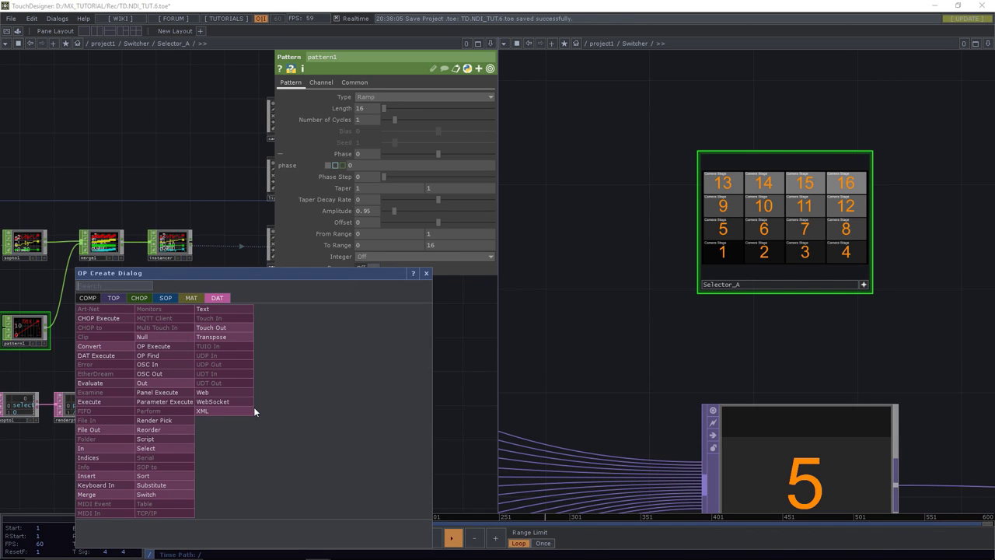
pyautogui.click(139, 298)
pyautogui.click(108, 309)
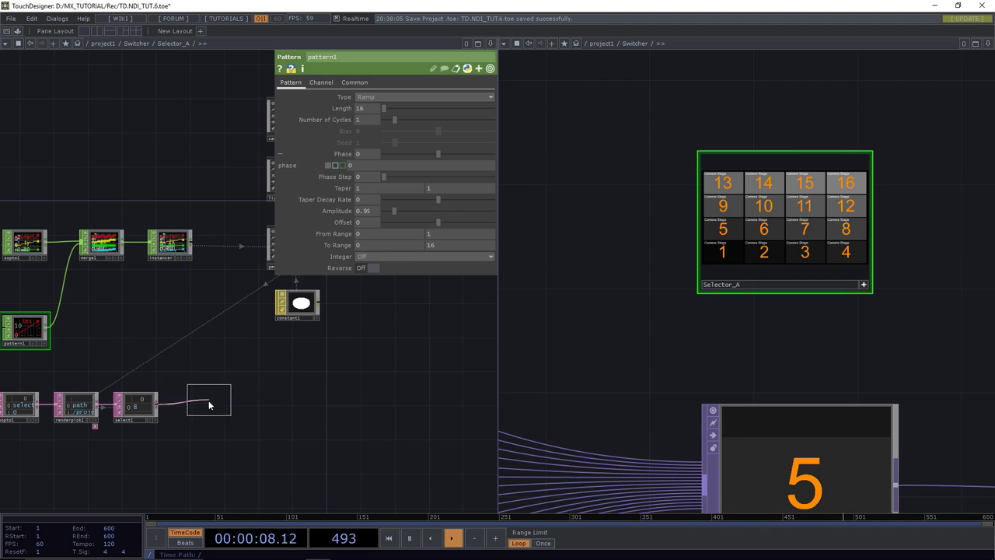
pyautogui.click(209, 412)
# Set datto1 to output a channel per column, with both the first row and the first column treated as values.
pyautogui.scroll(5, 209, 414)
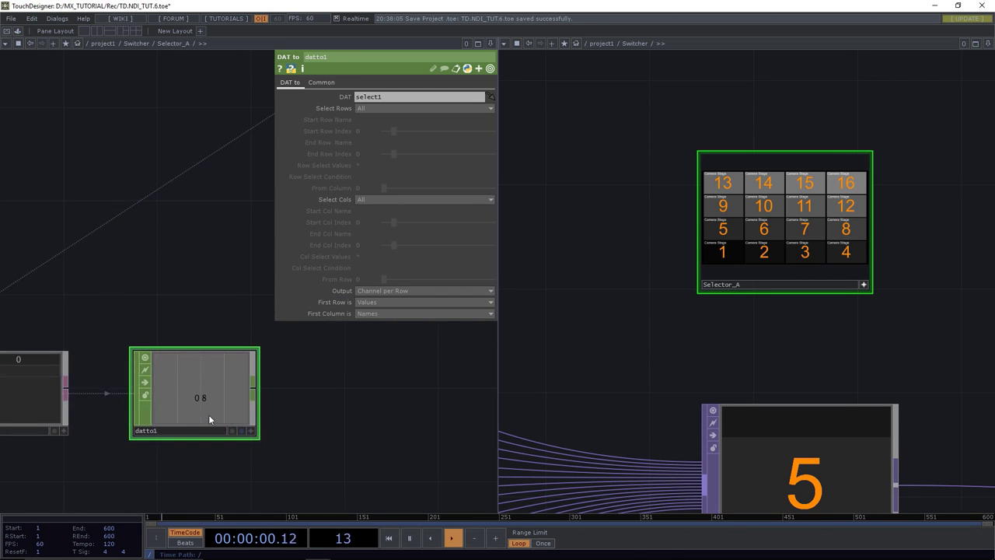
pyautogui.moveTo(329, 393); pyautogui.dragTo(366, 338)
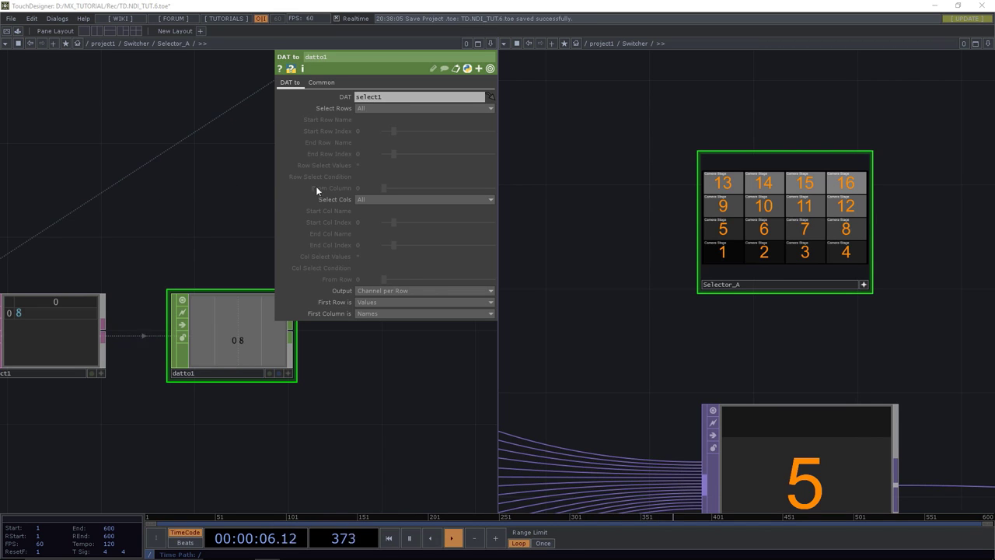
pyautogui.click(382, 290)
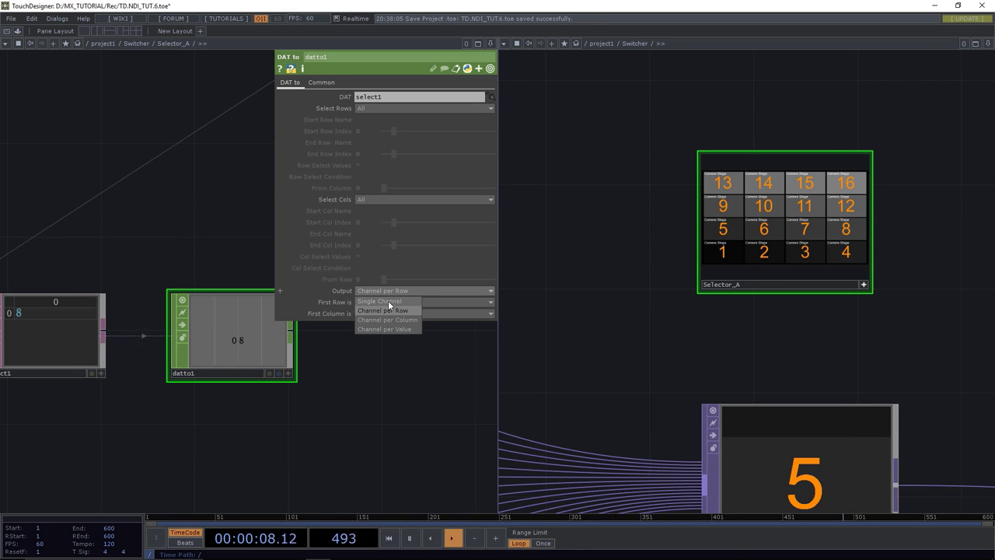
pyautogui.click(388, 319)
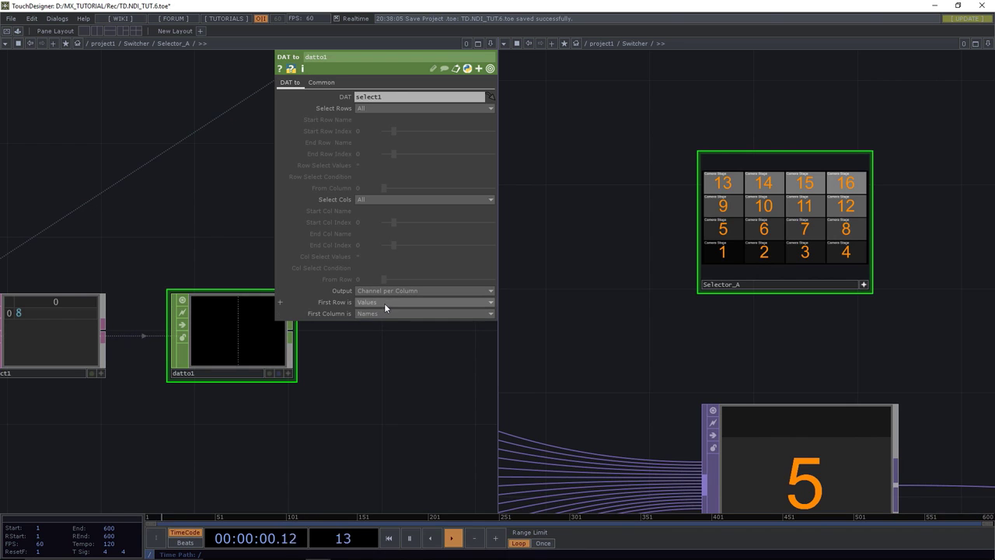
pyautogui.click(383, 302)
pyautogui.click(371, 321)
pyautogui.click(371, 314)
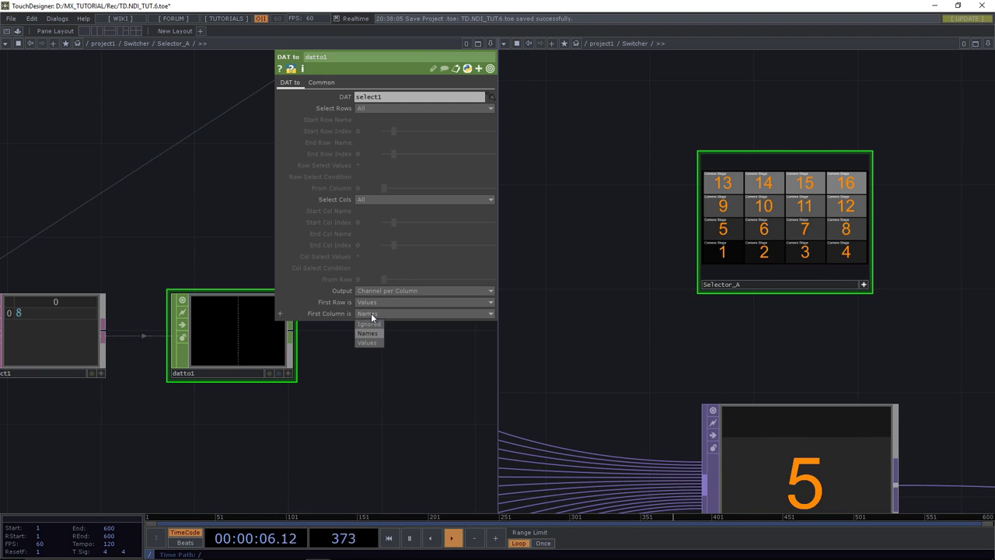
pyautogui.click(372, 340)
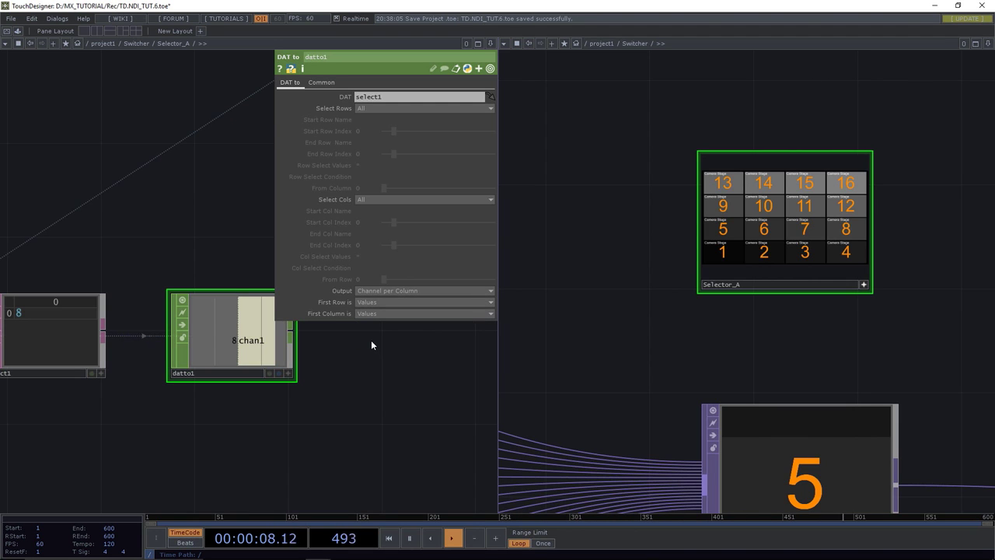
# Add a Rename CHOP after datto1 and rename its channel to source_a.
pyautogui.moveTo(372, 344); pyautogui.dragTo(363, 361)
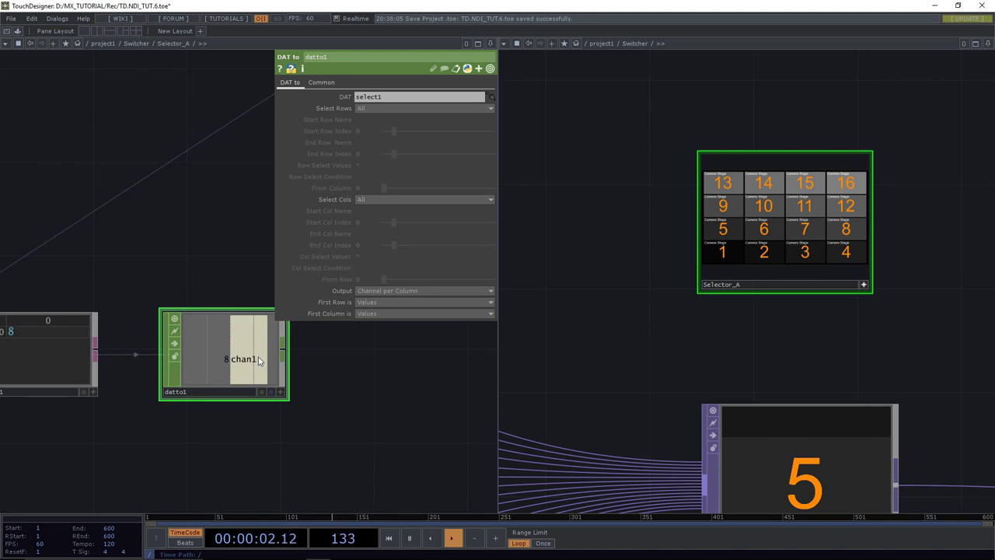
pyautogui.scroll(-4, 259, 359)
pyautogui.moveTo(321, 391); pyautogui.dragTo(222, 371)
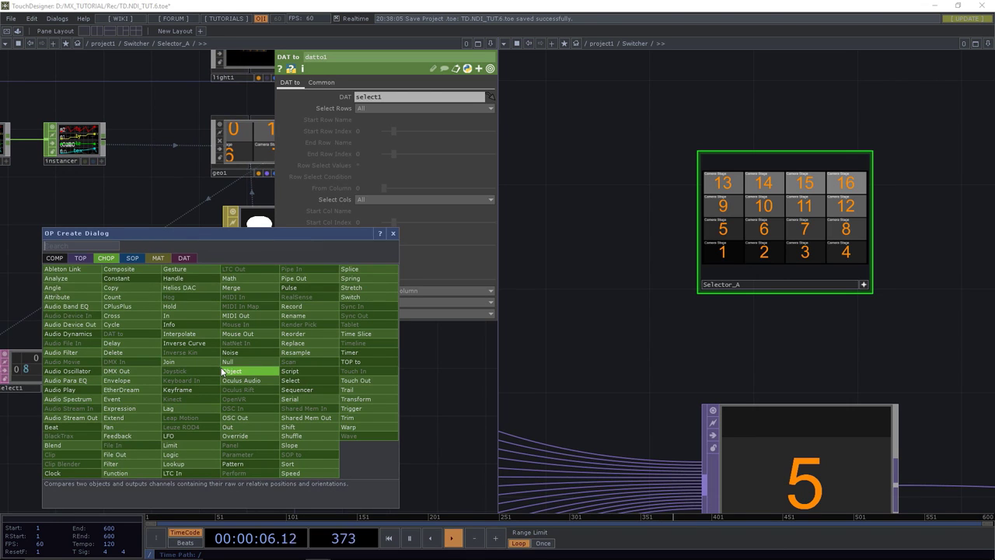
pyautogui.write('ren')
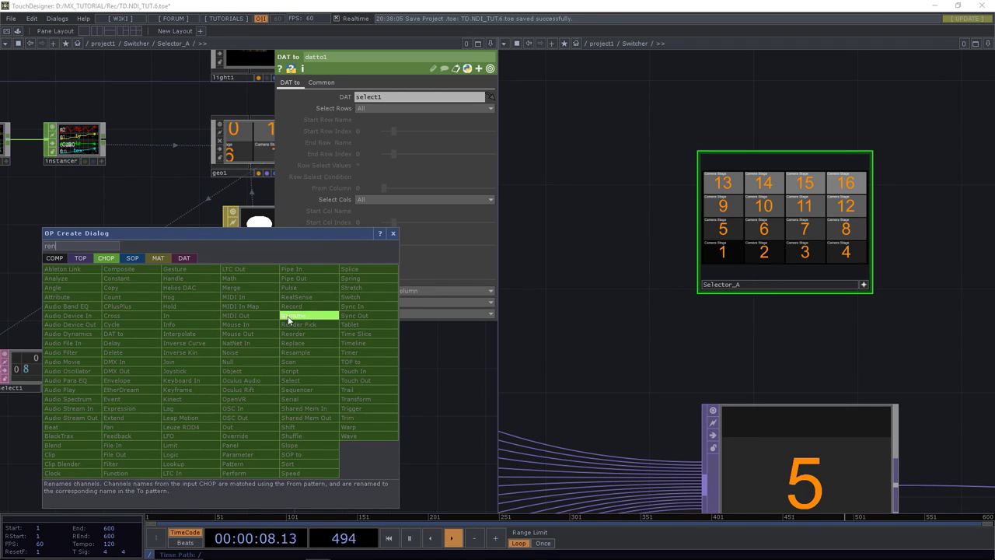
pyautogui.click(288, 317)
pyautogui.click(227, 370)
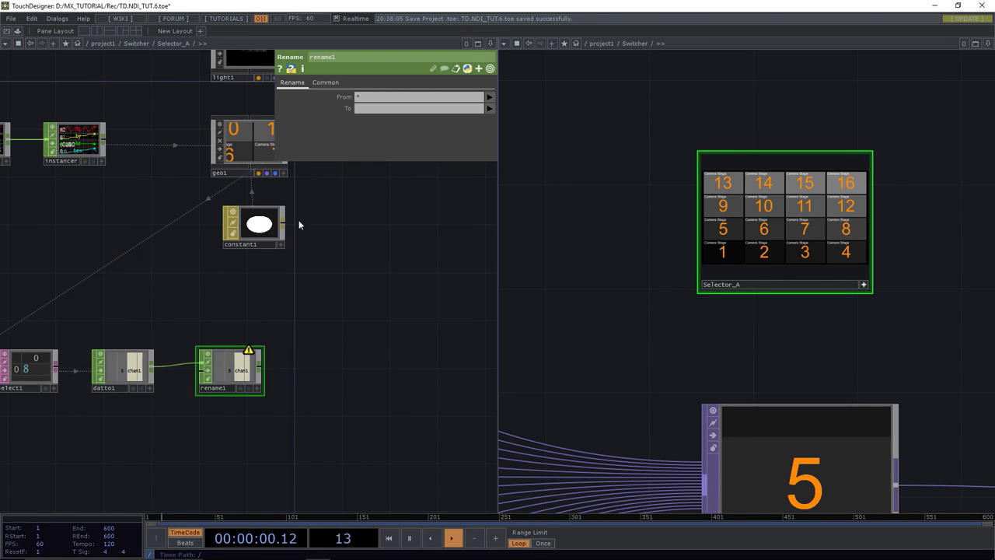
pyautogui.click(370, 110)
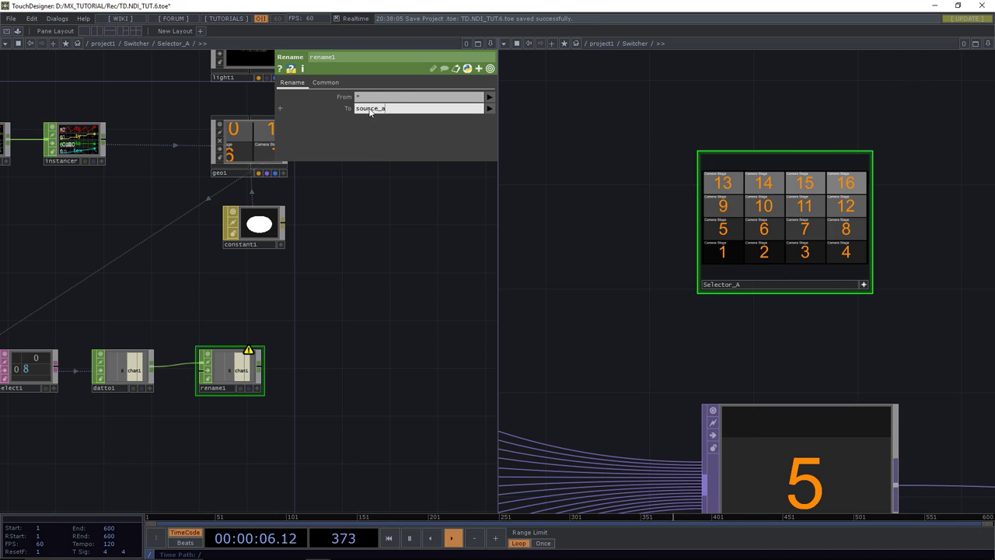
pyautogui.press('Return')
# Pick tiles 1 and 16 in Selector_A's grid to check the source_a value in rename1.
pyautogui.moveTo(160, 322); pyautogui.dragTo(227, 325)
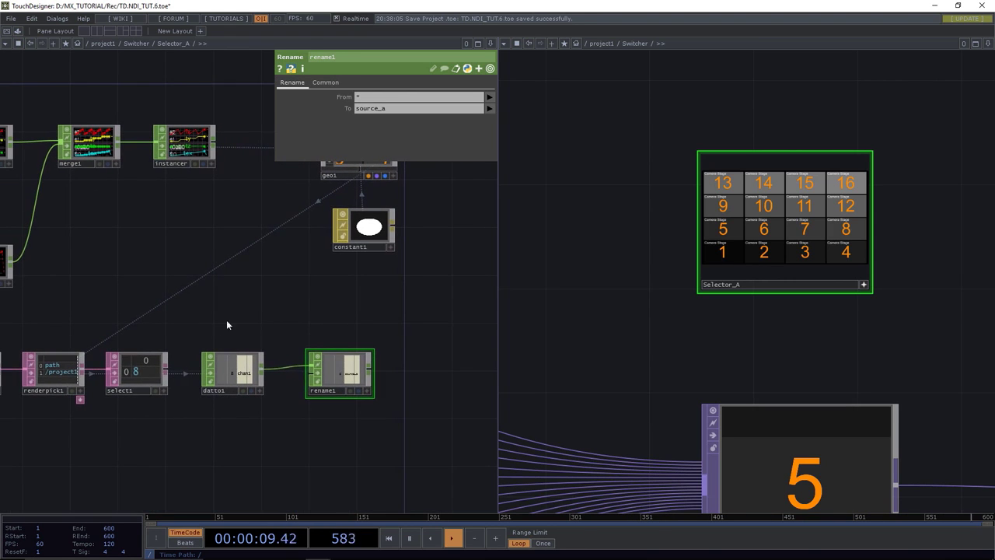
pyautogui.click(722, 251)
pyautogui.click(845, 185)
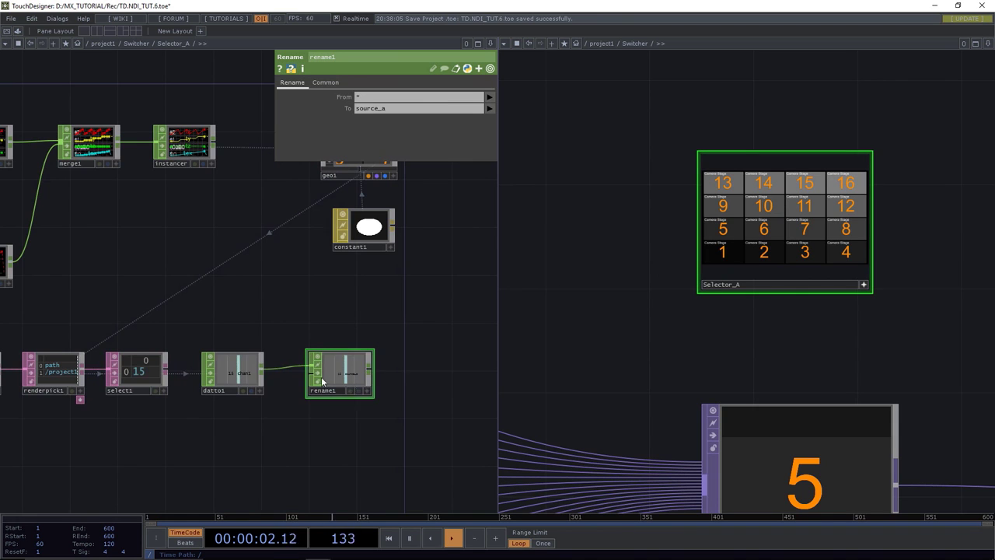
pyautogui.scroll(5, 321, 376)
pyautogui.scroll(-5, 322, 381)
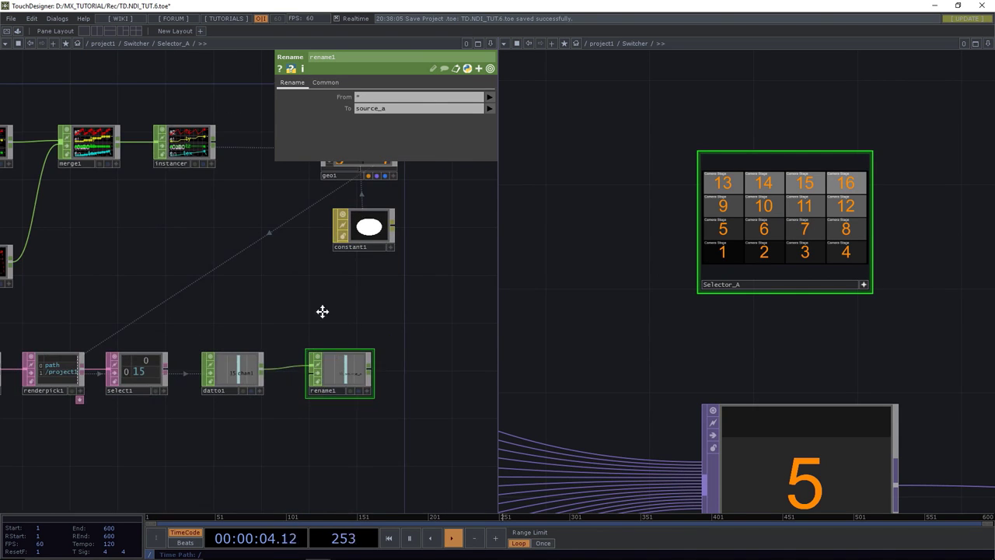
# Move rename1 away from datto1 and insert a Math CHOP on the wire between them.
pyautogui.moveTo(322, 310); pyautogui.dragTo(201, 281)
pyautogui.moveTo(221, 342); pyautogui.dragTo(307, 342)
pyautogui.rightClick(226, 337)
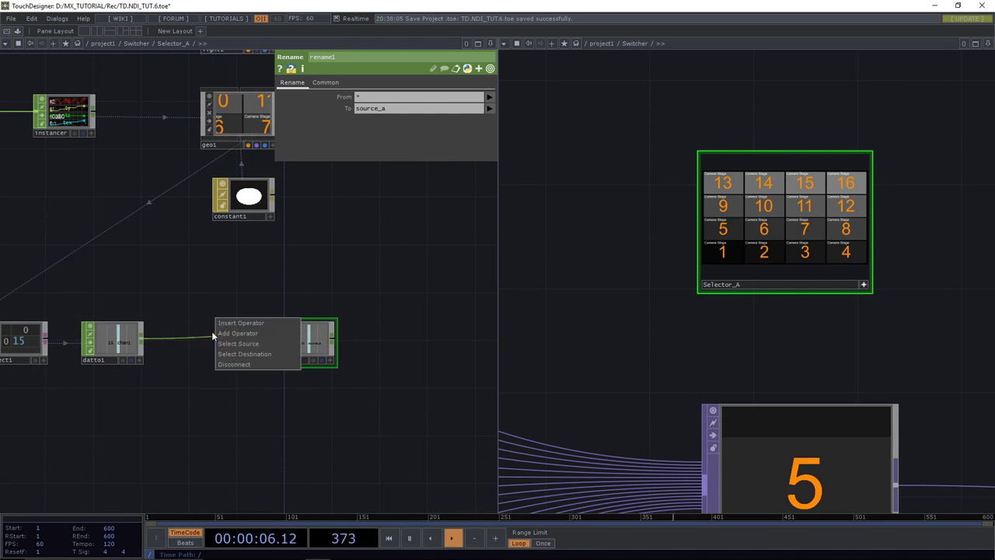
pyautogui.click(220, 322)
pyautogui.write('math')
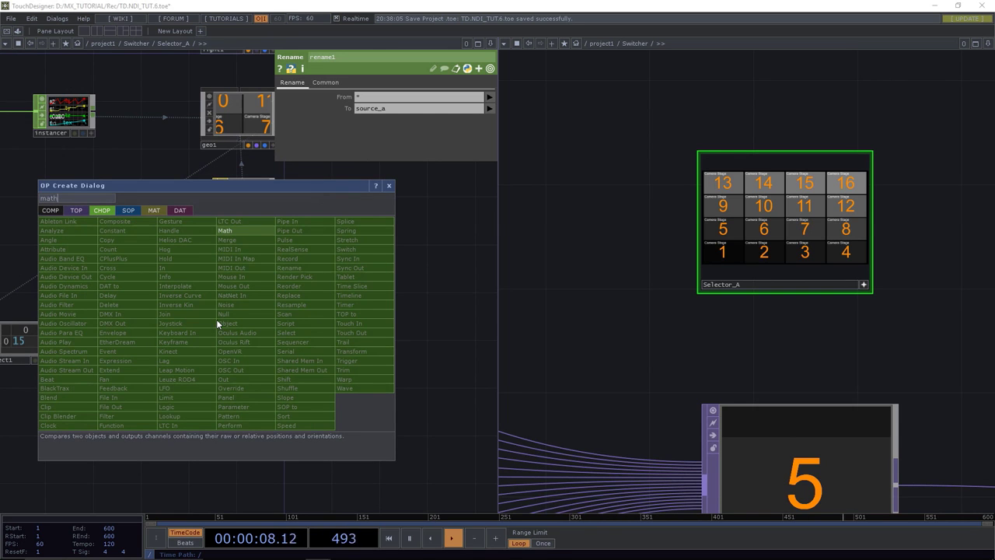
pyautogui.press('Return')
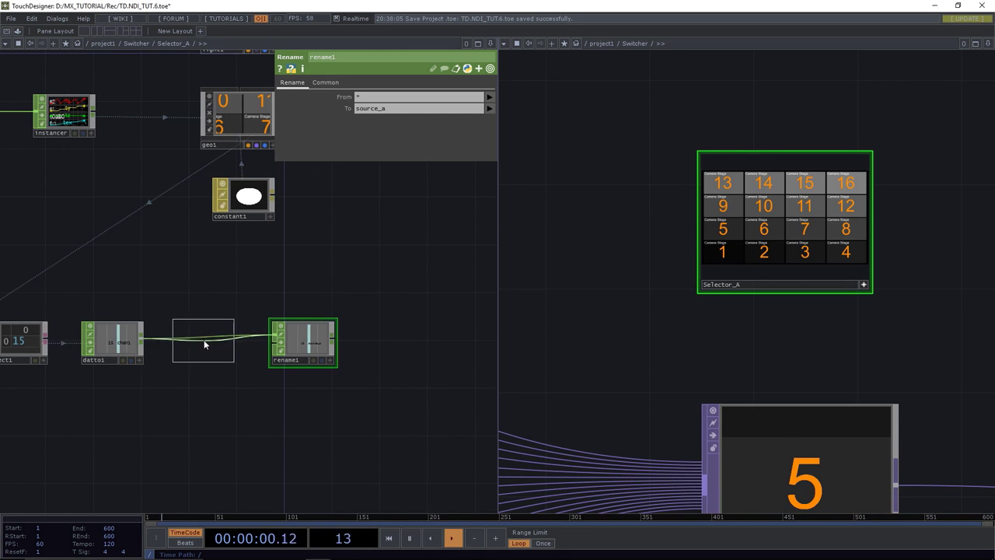
pyautogui.click(206, 339)
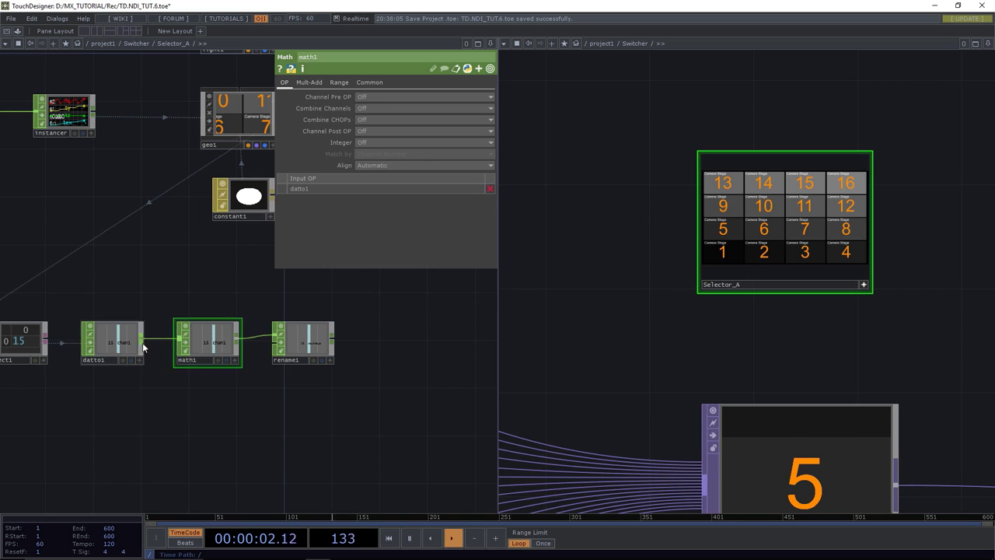
# Remap math1's channel by setting From Range to 0 and 15 and To Range to 1 and 16.
pyautogui.scroll(4, 115, 338)
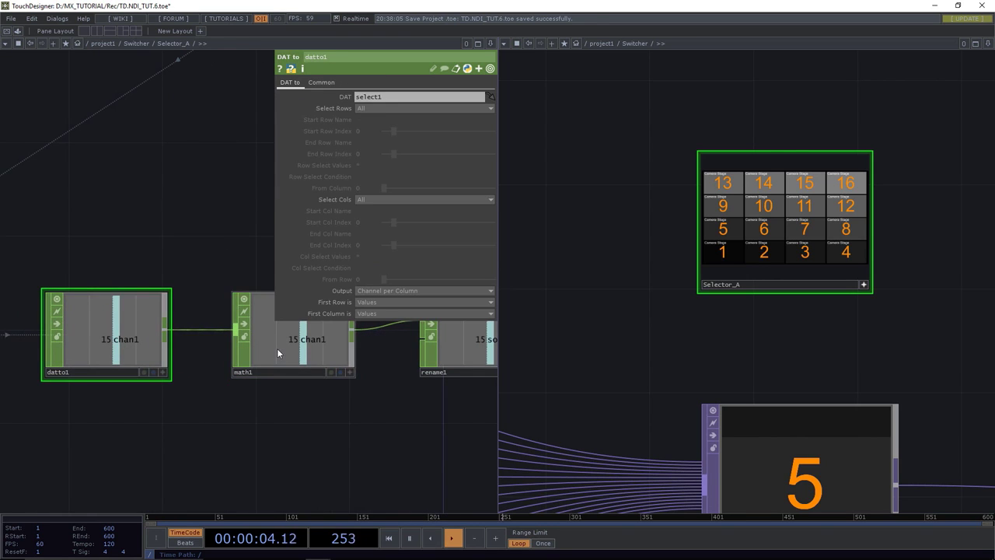
pyautogui.click(342, 84)
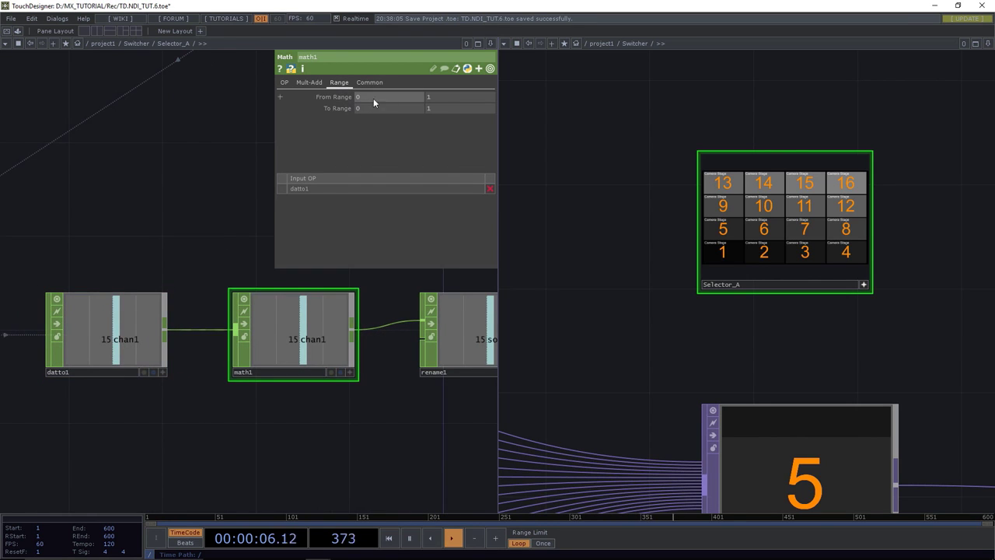
pyautogui.click(360, 99)
pyautogui.write('1')
pyautogui.click(348, 99)
pyautogui.write('0')
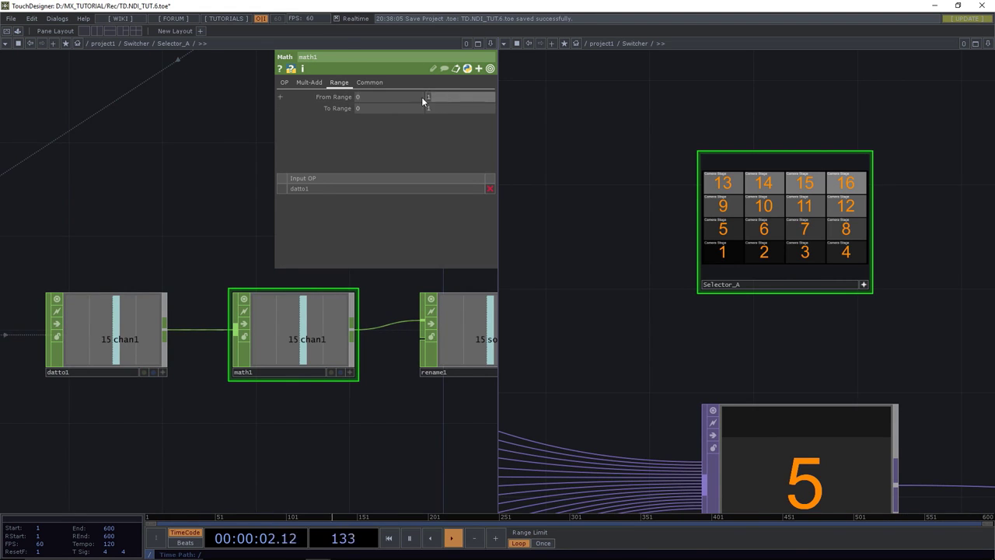
pyautogui.press('Tab')
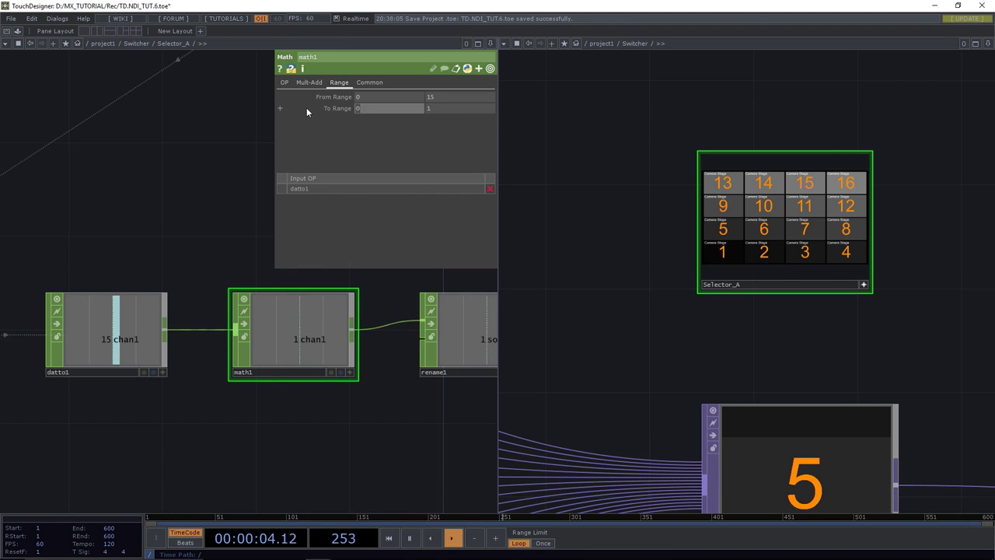
pyautogui.write('1')
pyautogui.press('Return')
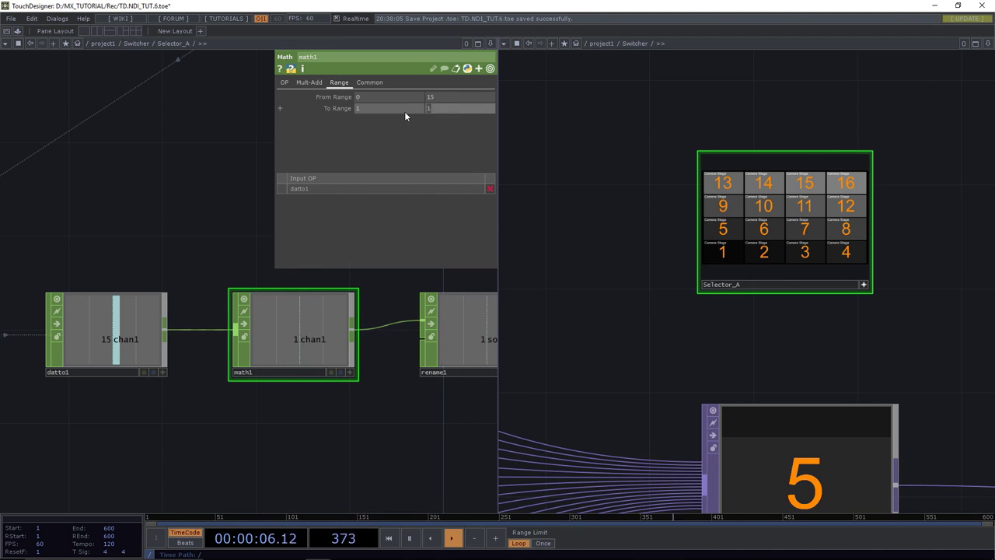
pyautogui.press('Tab')
pyautogui.write('16')
pyautogui.press('Return')
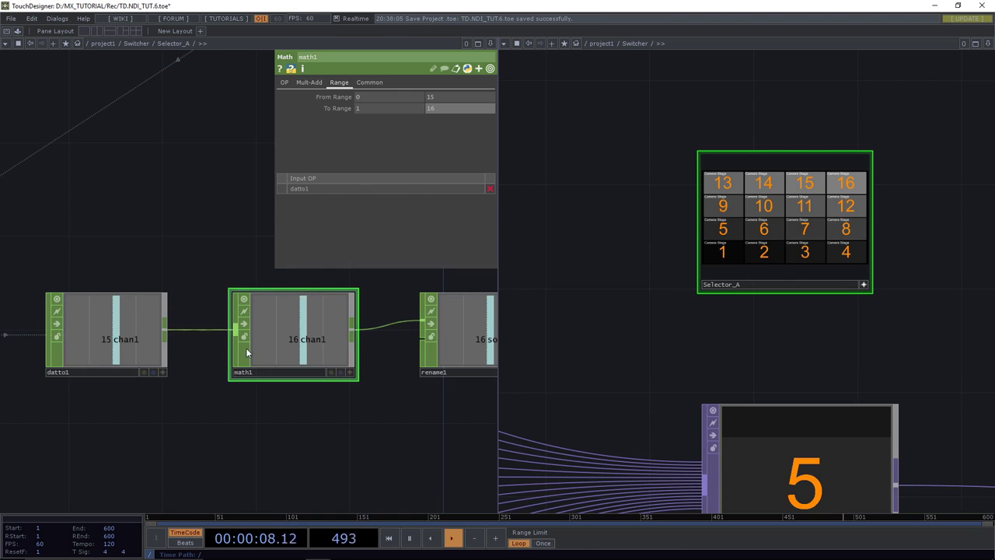
# Add an Out CHOP below and after rename1 to output the source_a channel.
pyautogui.scroll(-5, 246, 348)
pyautogui.moveTo(310, 403); pyautogui.dragTo(213, 426)
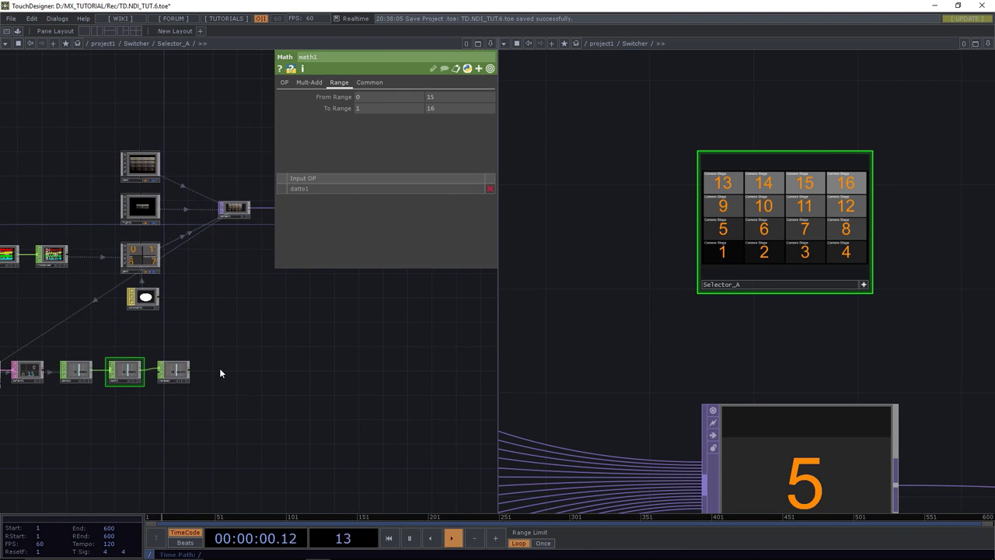
pyautogui.moveTo(219, 368); pyautogui.dragTo(278, 324)
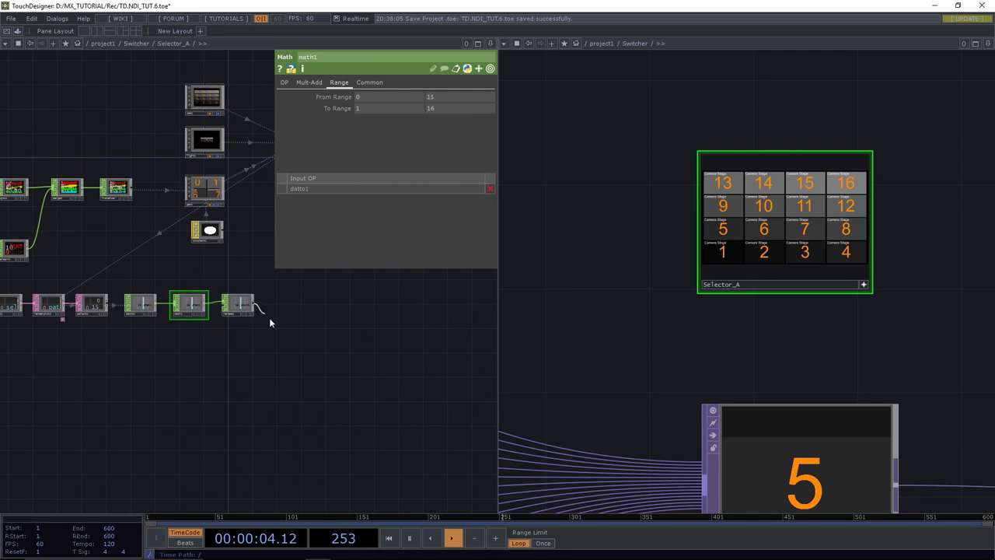
pyautogui.click(294, 357)
pyautogui.write('null')
pyautogui.press('Return')
pyautogui.click(294, 359)
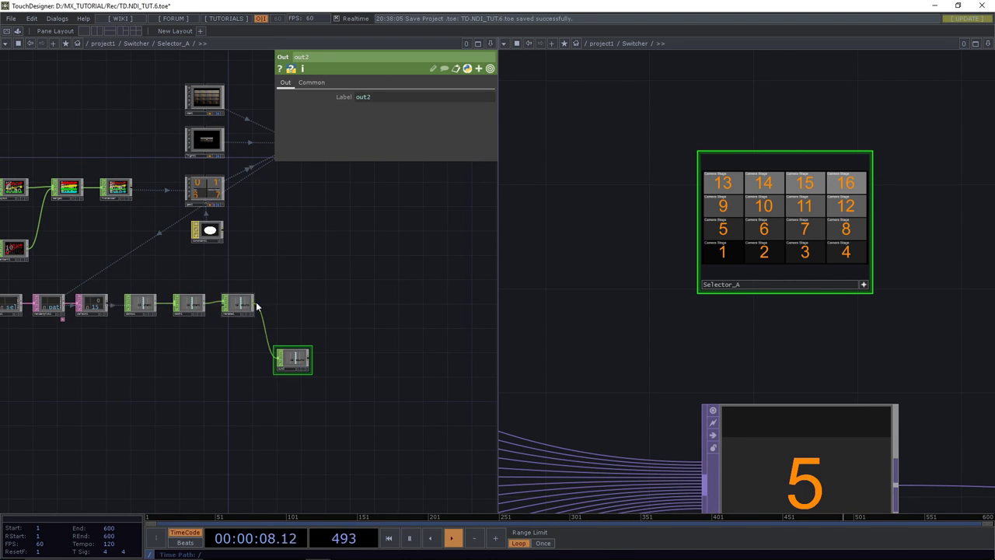
pyautogui.click(298, 308)
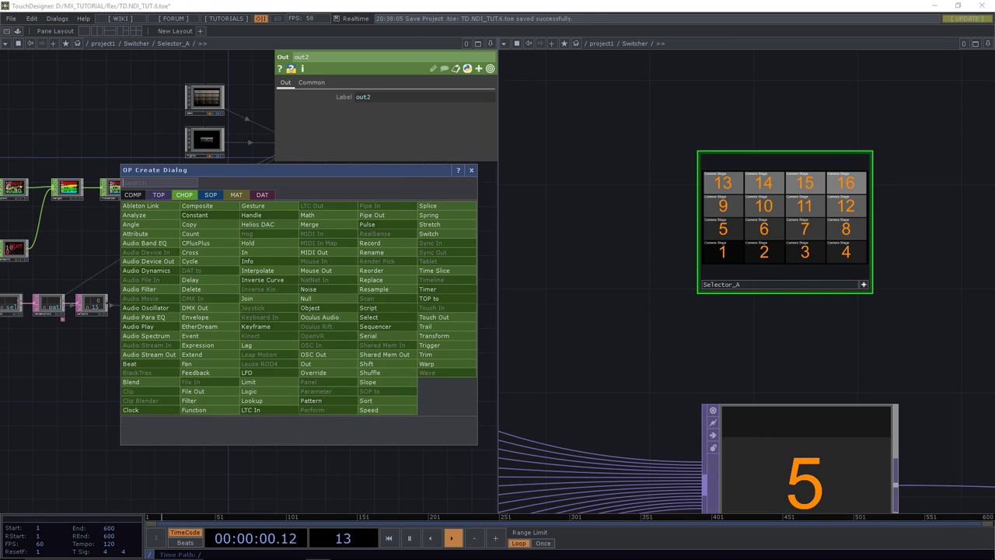
pyautogui.press('Escape')
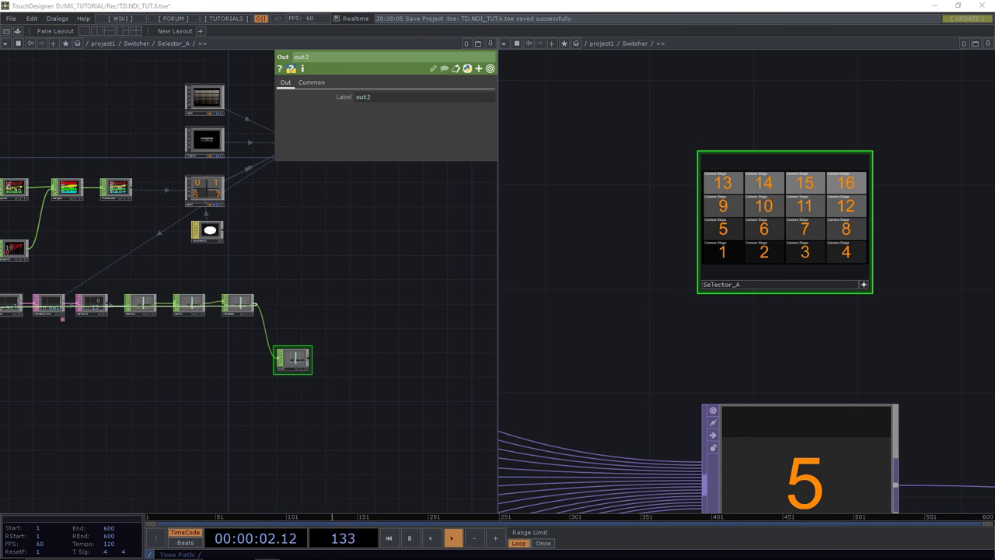
pyautogui.click(254, 304)
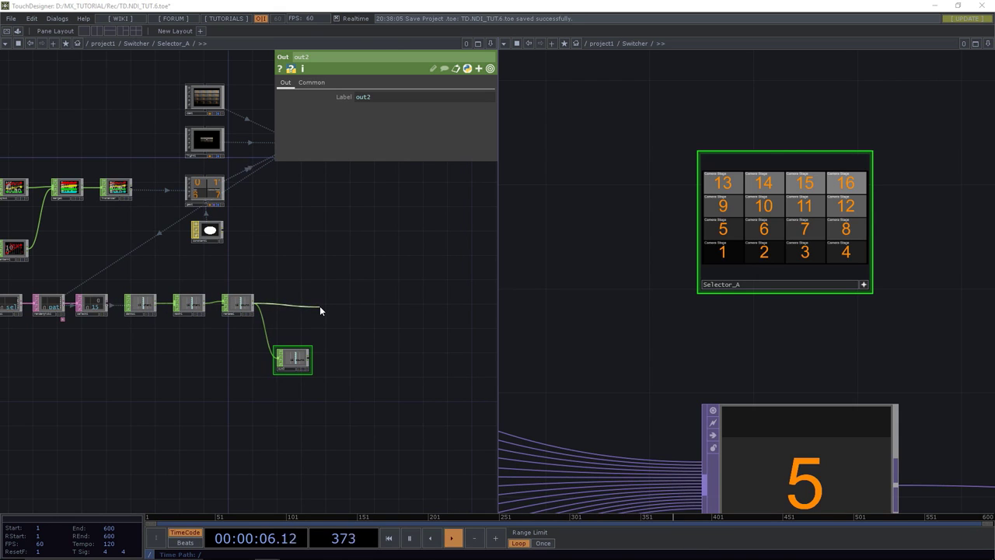
pyautogui.press('Escape')
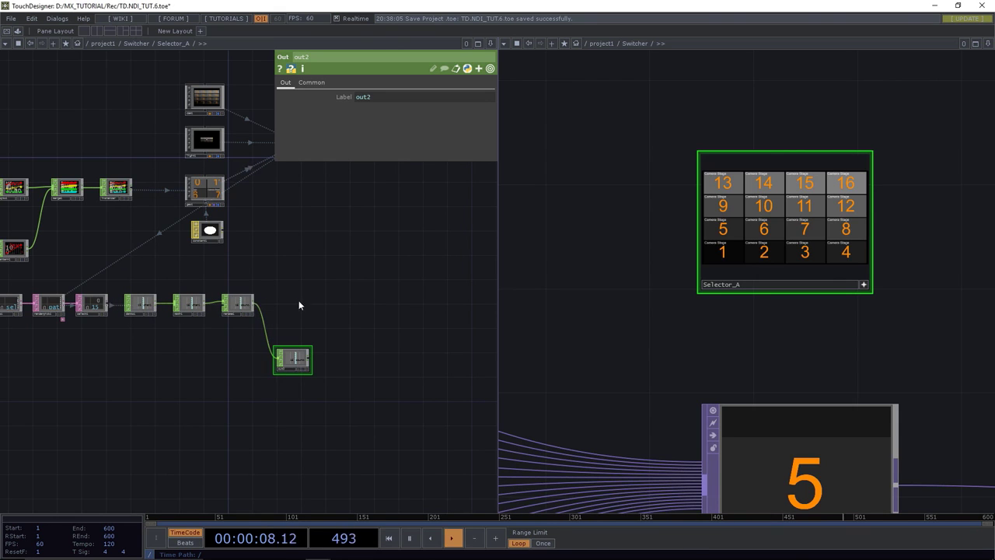
# Branch a Fan CHOP off rename1's output, placing it above out2.
pyautogui.click(254, 304)
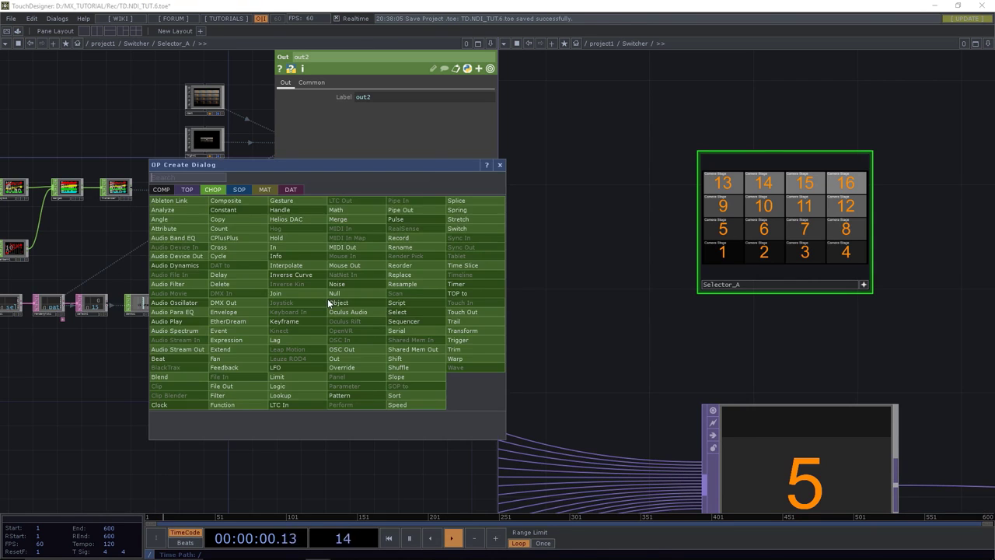
pyautogui.click(328, 298)
pyautogui.write('fan')
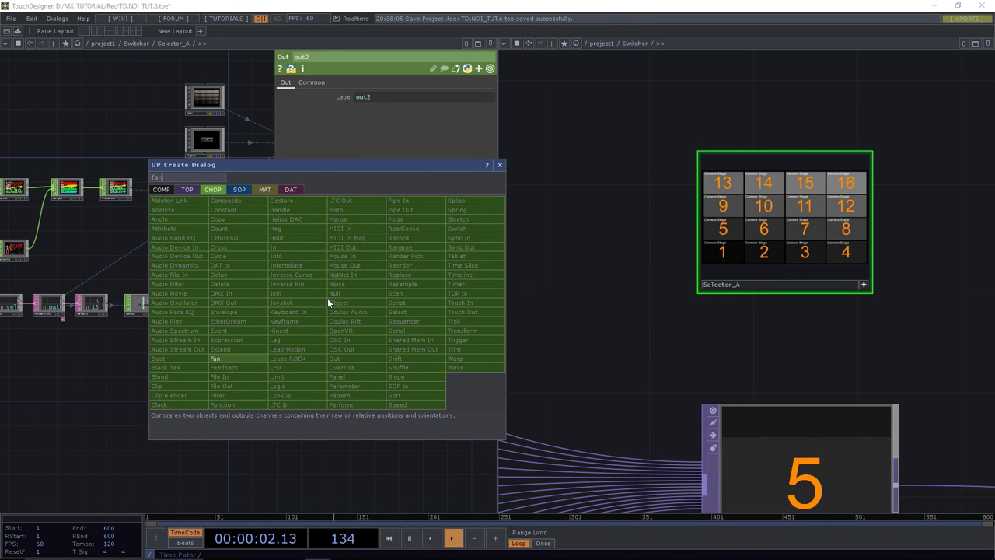
pyautogui.press('Return')
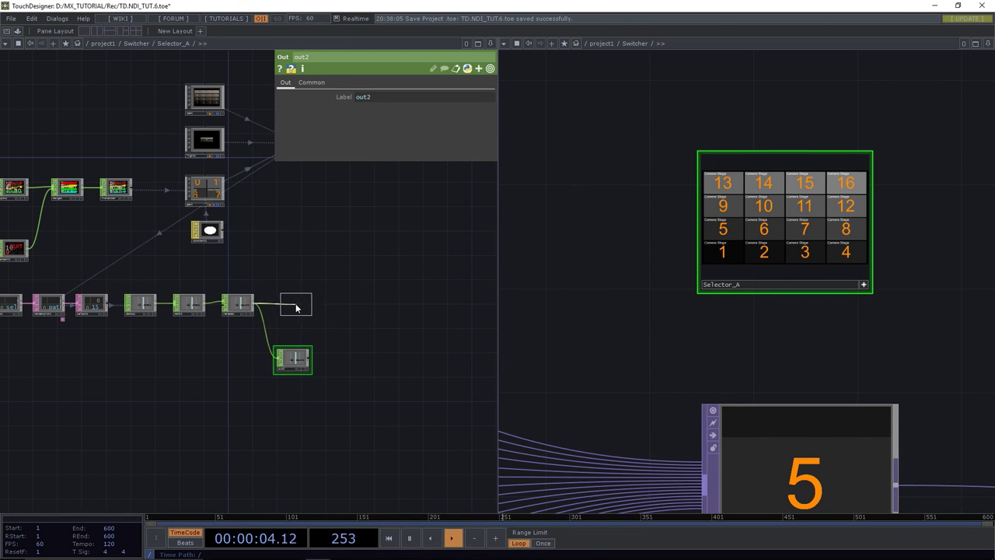
pyautogui.click(295, 306)
pyautogui.scroll(5, 294, 307)
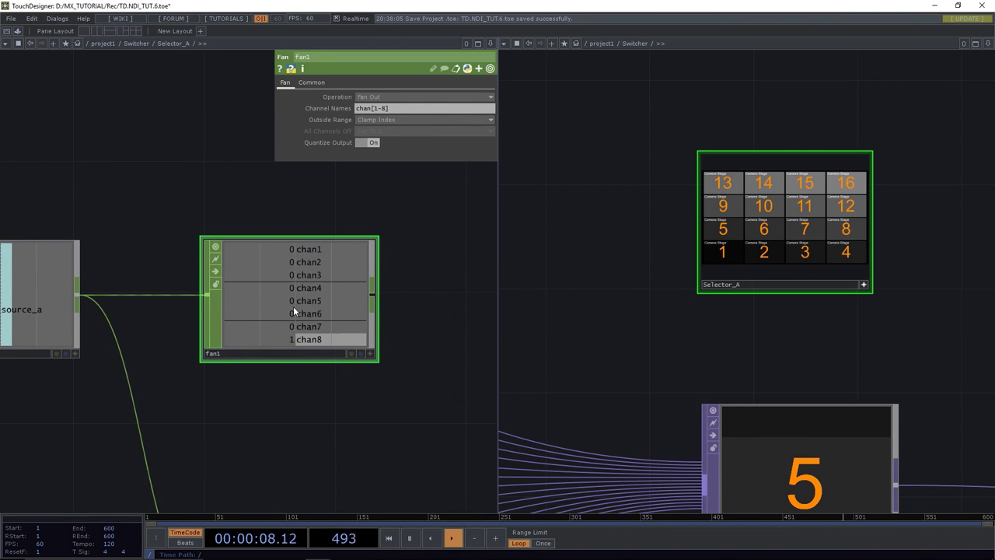
# Set fan1's Channel Names to chan[1-16].
pyautogui.scroll(-5, 293, 306)
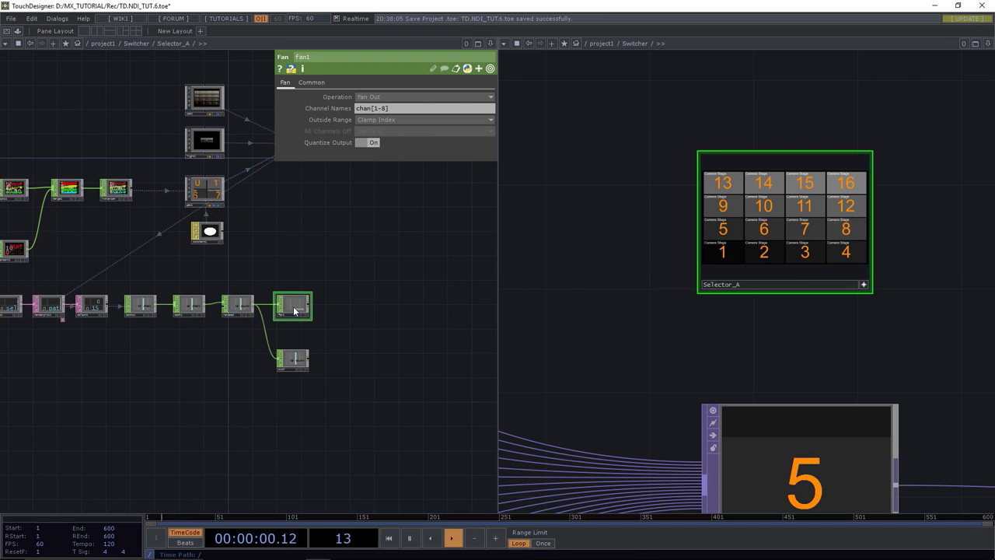
pyautogui.scroll(5, 294, 309)
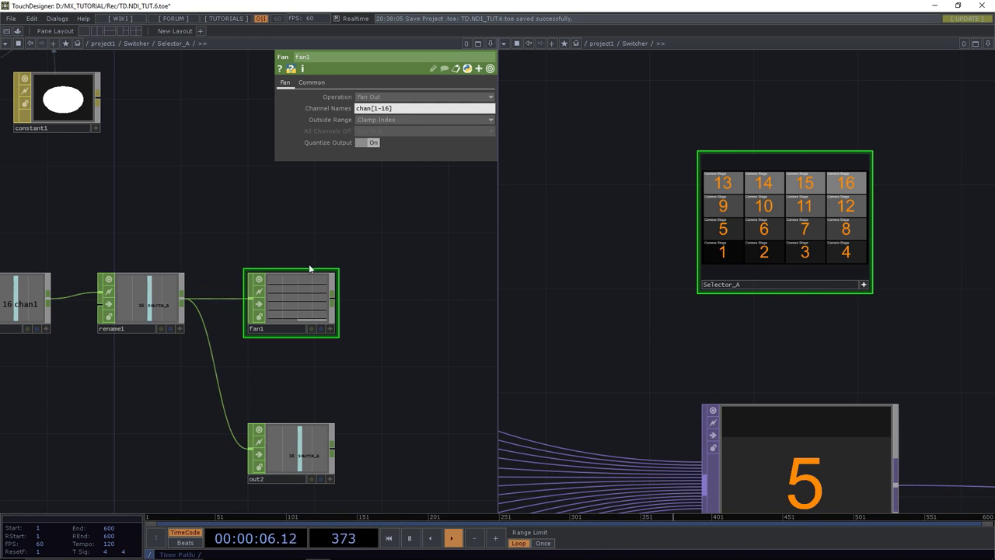
pyautogui.scroll(5, 309, 268)
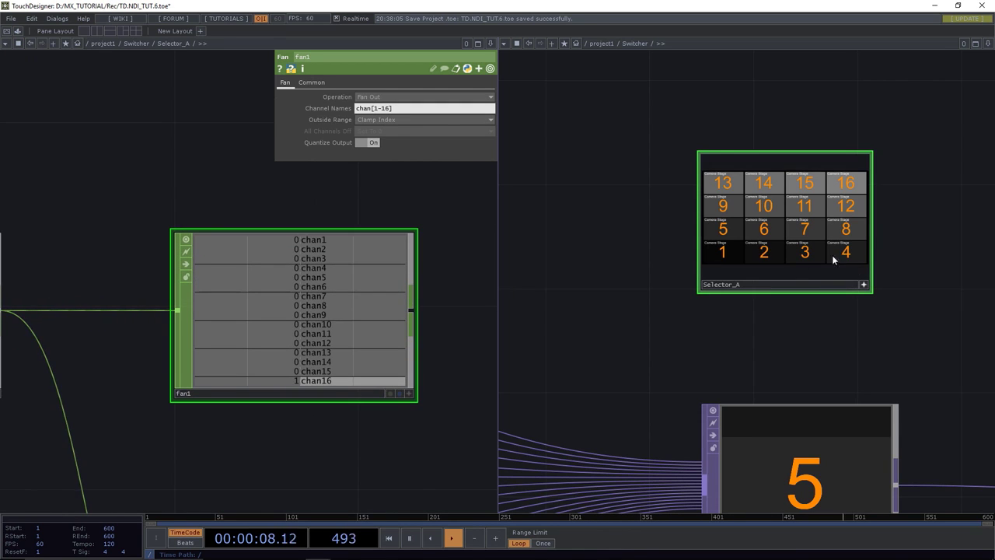
# Pick tiles 1, 13, 9 and 16, and repeatedly tiles 1 to 4, in Selector_A's grid to check which fan1 channel activates.
pyautogui.click(727, 253)
pyautogui.click(722, 191)
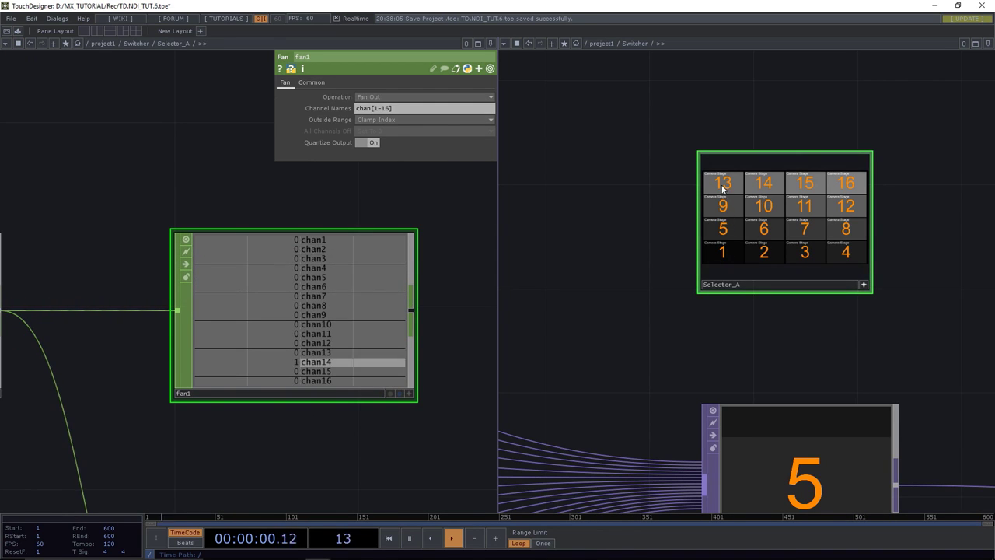
pyautogui.click(725, 205)
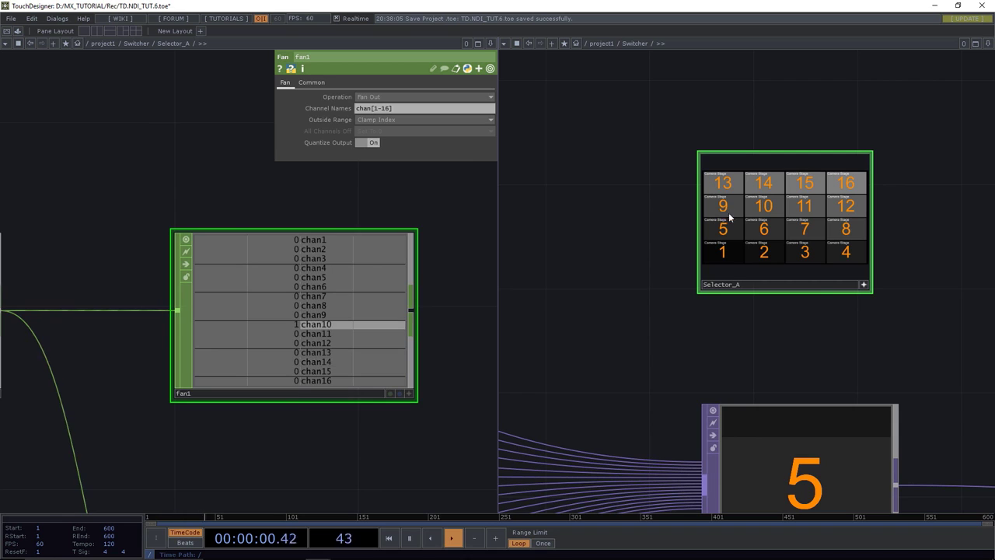
pyautogui.click(843, 190)
pyautogui.click(719, 254)
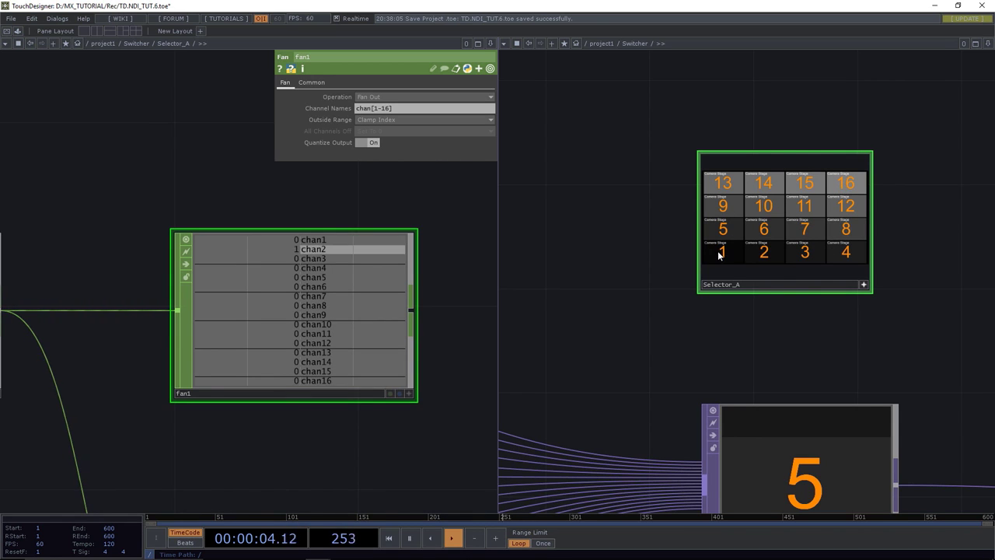
pyautogui.click(764, 252)
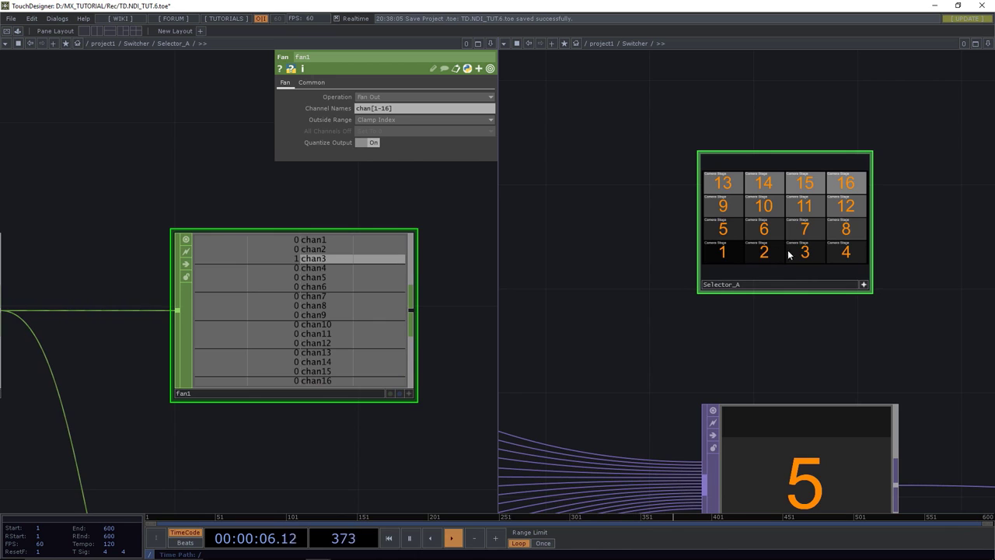
pyautogui.click(804, 254)
pyautogui.click(842, 255)
pyautogui.click(732, 249)
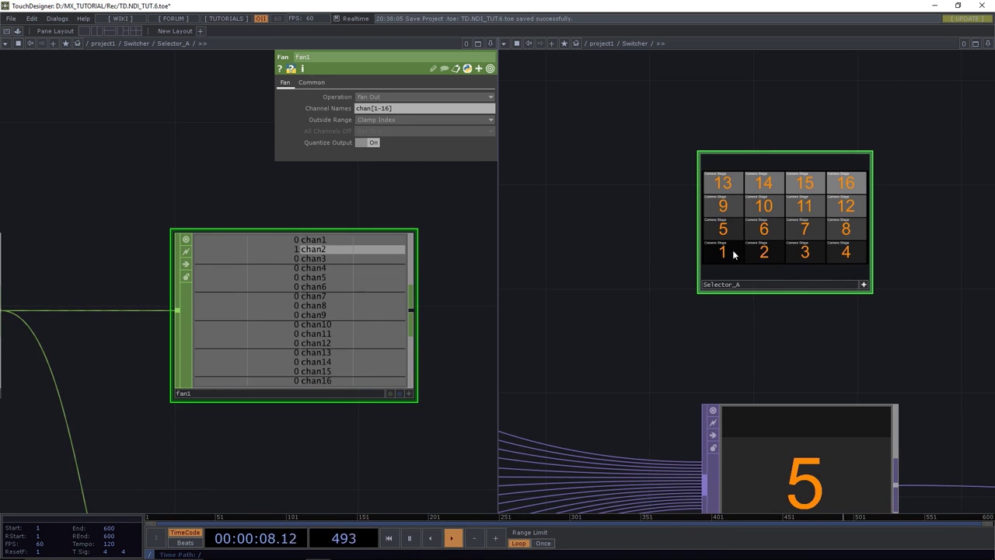
pyautogui.click(754, 254)
pyautogui.click(789, 254)
pyautogui.click(844, 254)
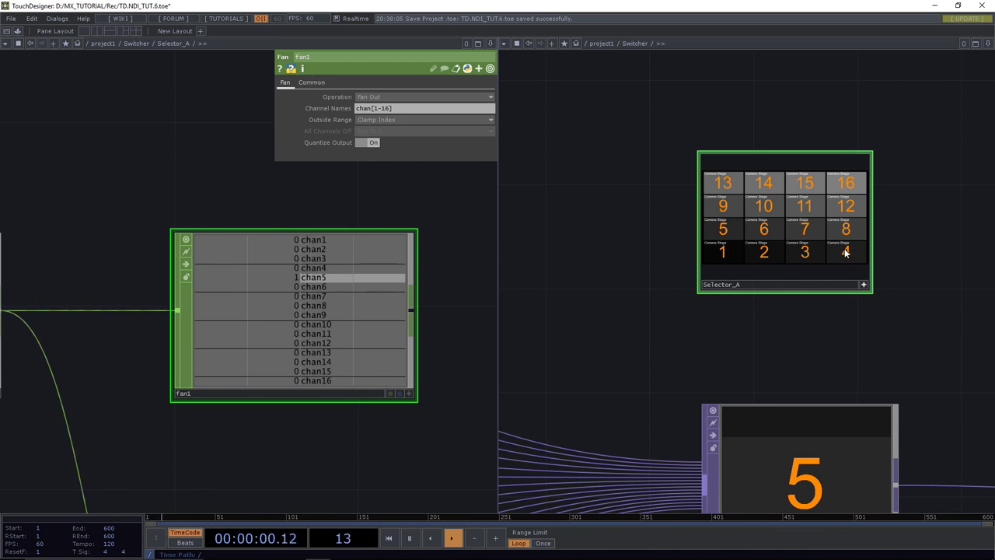
pyautogui.click(724, 256)
pyautogui.click(767, 257)
pyautogui.click(794, 256)
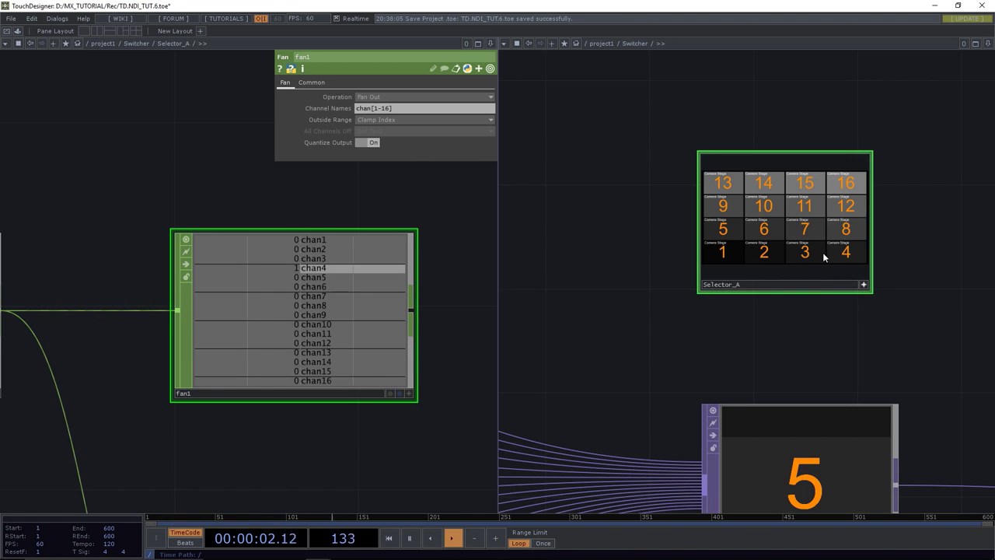
pyautogui.click(837, 253)
pyautogui.click(805, 254)
pyautogui.click(755, 256)
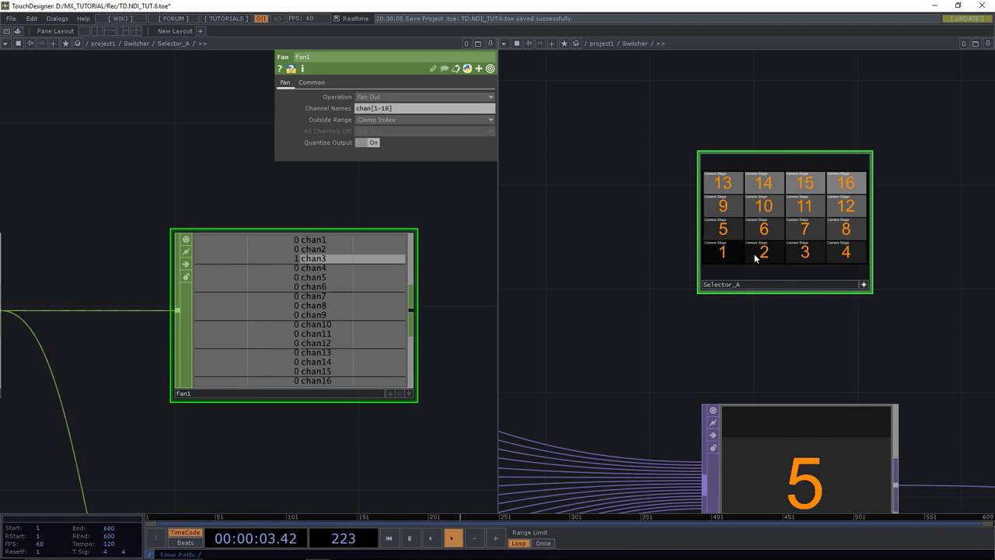
# Set fan1's Outside Range to Set Channels To 0 and test it by picking tile 1 in Selector_A's grid.
pyautogui.click(396, 120)
pyautogui.click(391, 138)
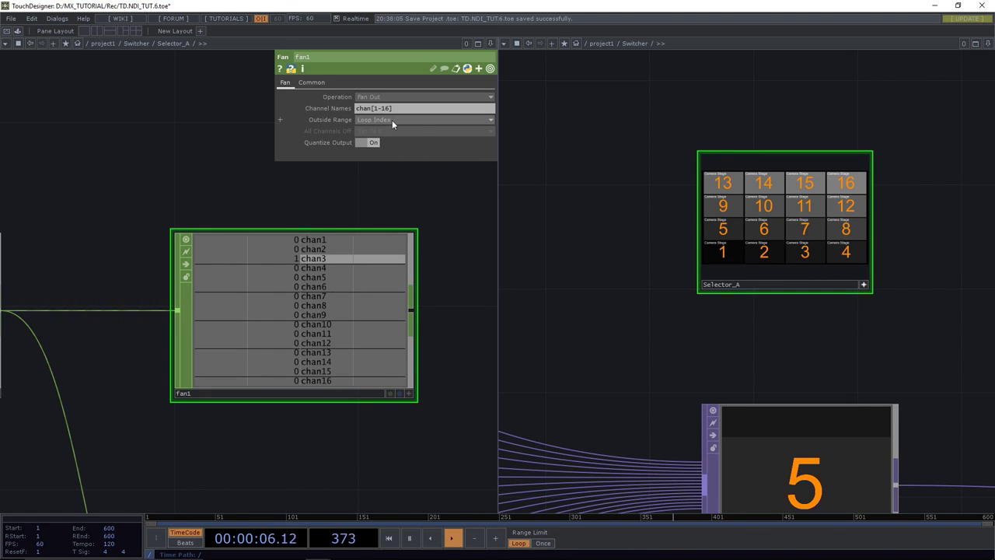
pyautogui.click(392, 119)
pyautogui.click(389, 147)
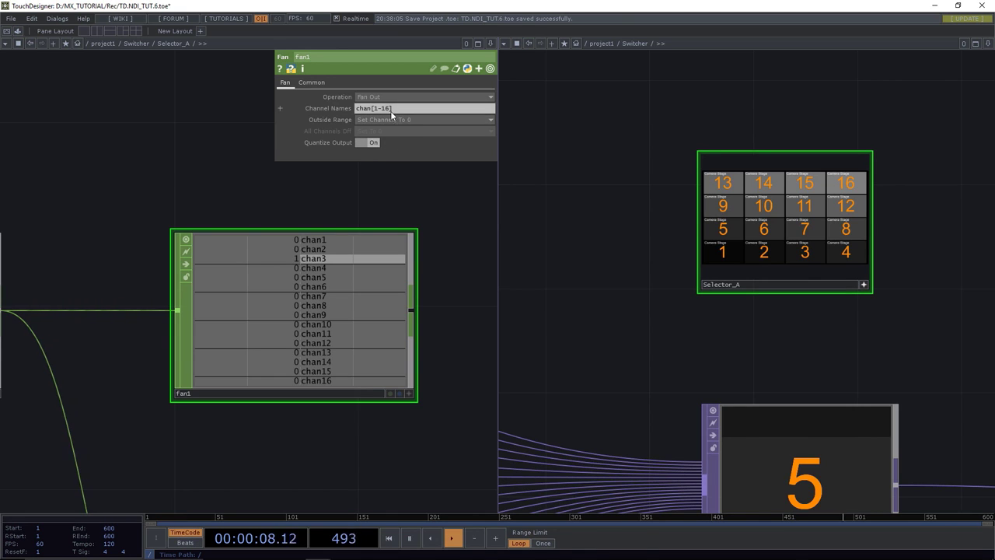
pyautogui.click(722, 251)
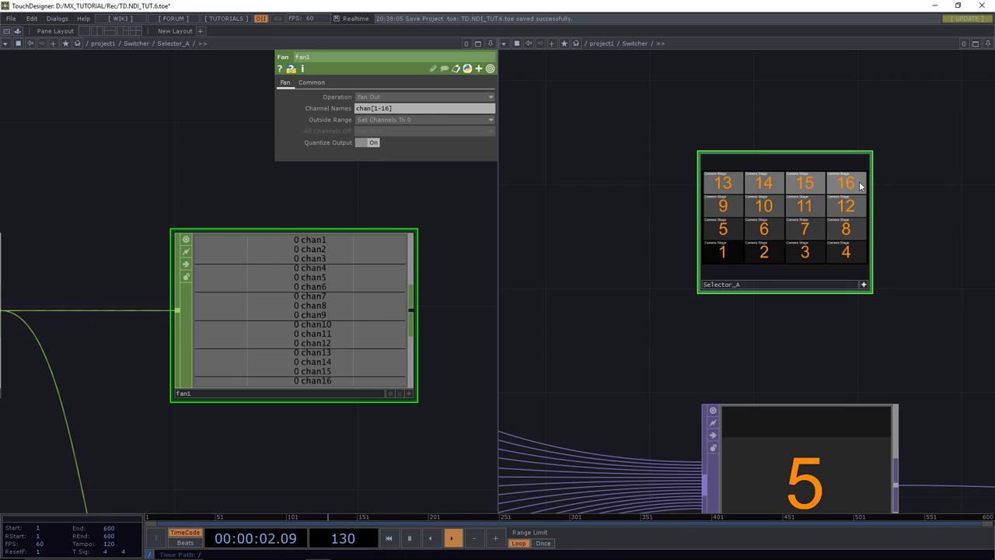
# Pause the timeline and bypass math1.
pyautogui.click(410, 538)
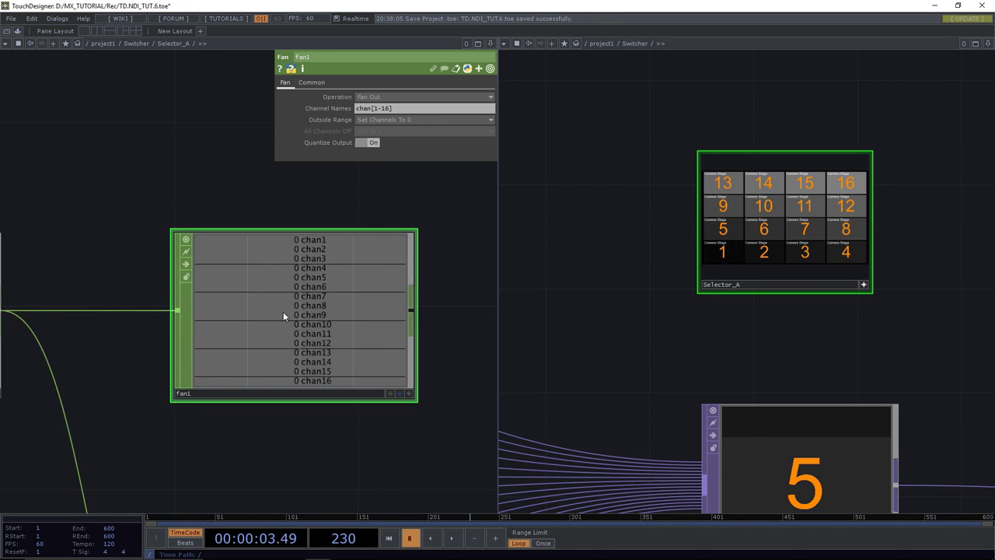
pyautogui.scroll(-5, 282, 311)
pyautogui.moveTo(206, 367); pyautogui.dragTo(302, 358)
pyautogui.scroll(-3, 302, 355)
pyautogui.hscroll(-4, 266, 360)
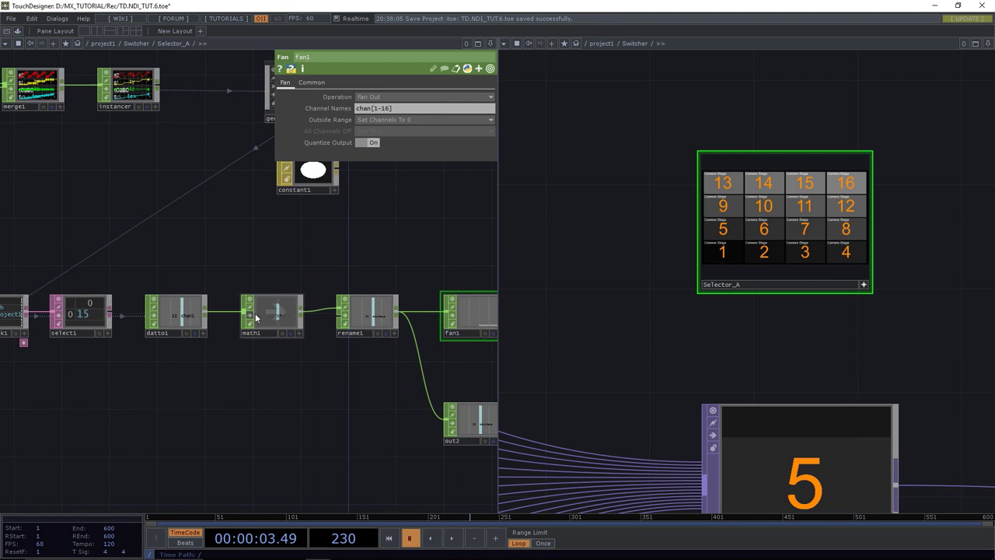
pyautogui.hscroll(4, 326, 350)
# Pick tiles 1 and 16 in Selector_A's grid to check fan1's channels with math1 bypassed.
pyautogui.scroll(6, 350, 324)
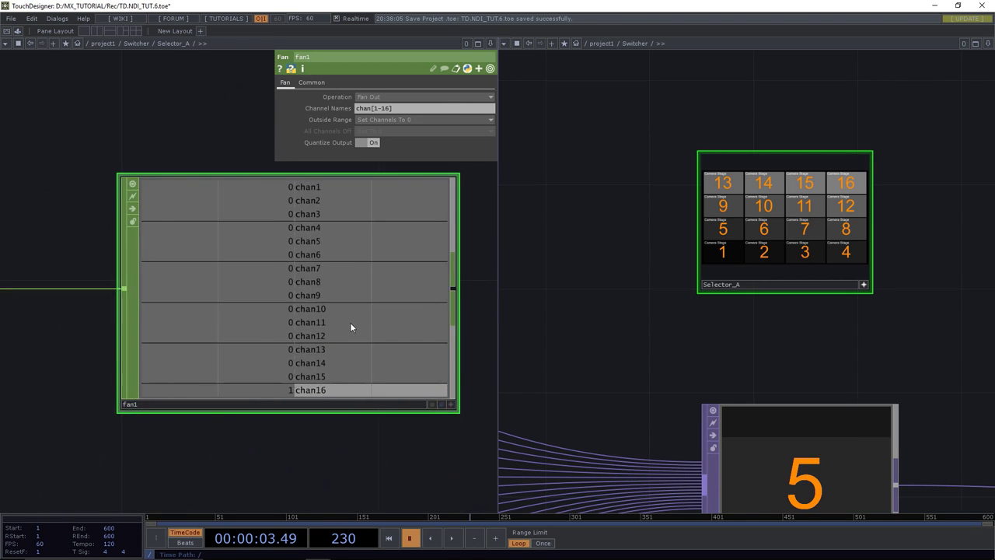
pyautogui.scroll(-3, 350, 324)
pyautogui.click(723, 253)
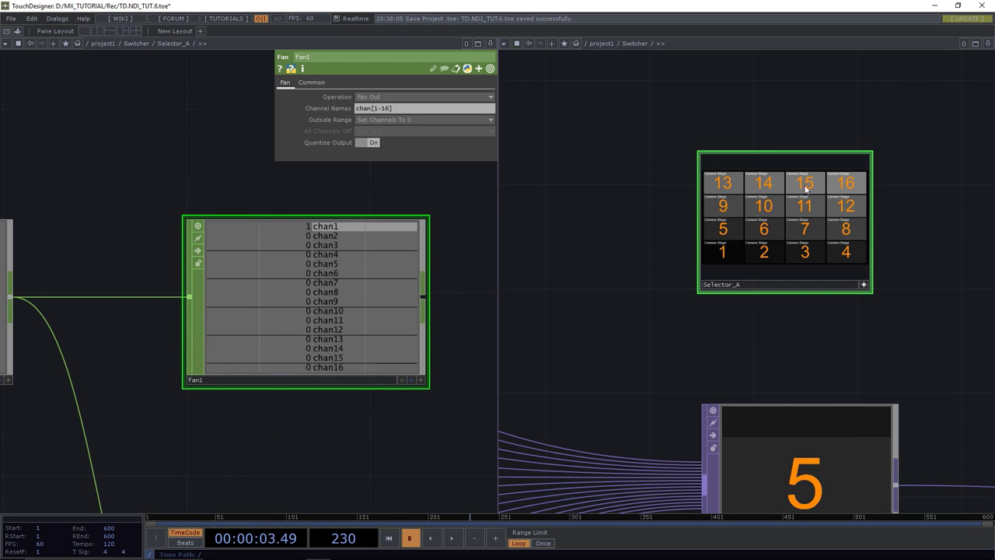
pyautogui.click(846, 180)
# Delete math1 from between datto1 and rename1.
pyautogui.scroll(-4, 290, 362)
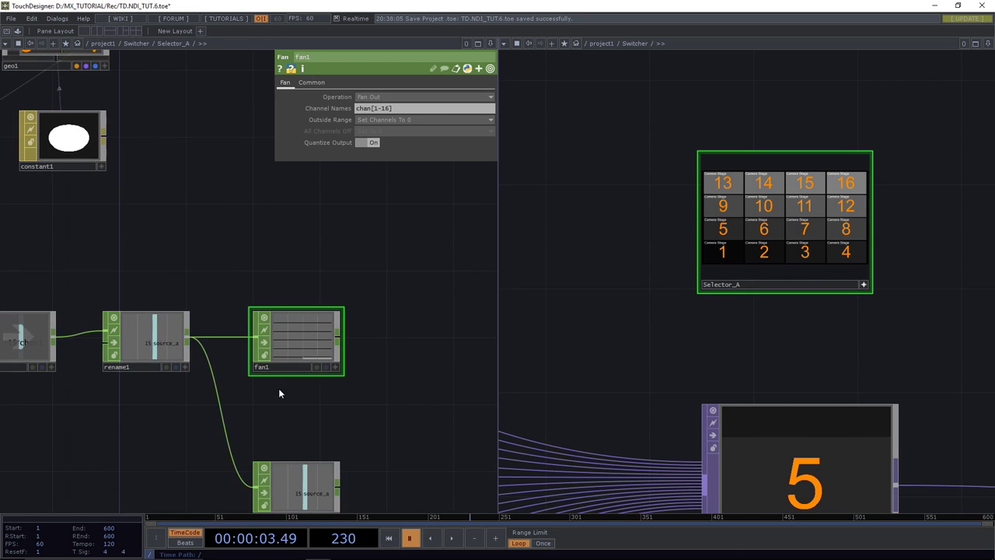
pyautogui.moveTo(311, 386); pyautogui.dragTo(322, 340)
pyautogui.click(104, 281)
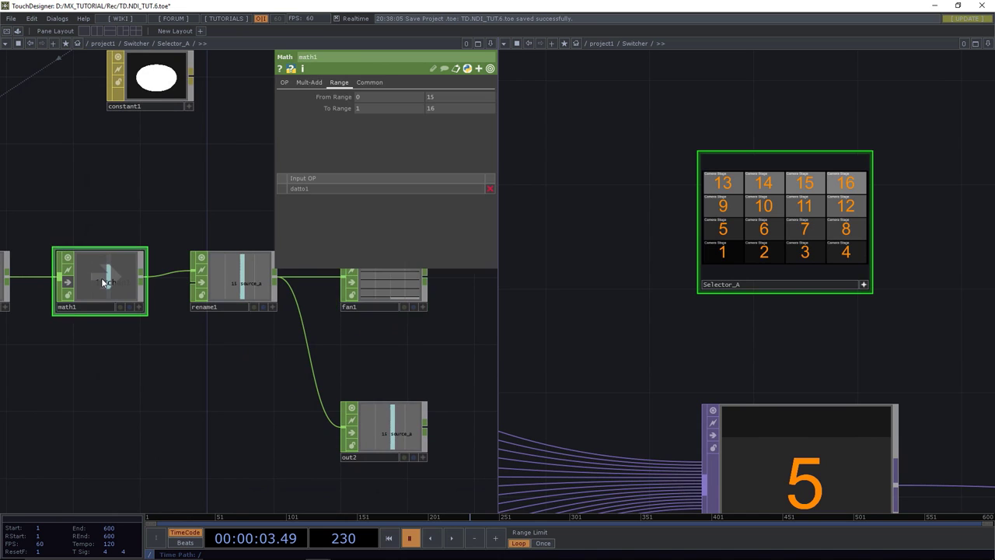
pyautogui.press('Delete')
# Move rename1, fan1 and out2 together closer to datto1 and resume timeline playback.
pyautogui.scroll(-4, 100, 282)
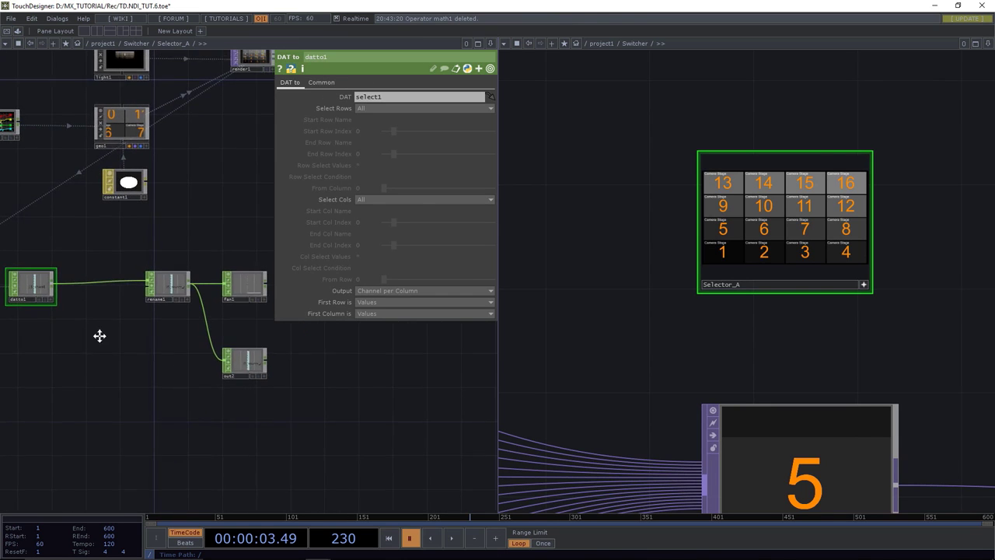
pyautogui.moveTo(139, 274); pyautogui.dragTo(269, 384)
pyautogui.moveTo(241, 295); pyautogui.dragTo(188, 296)
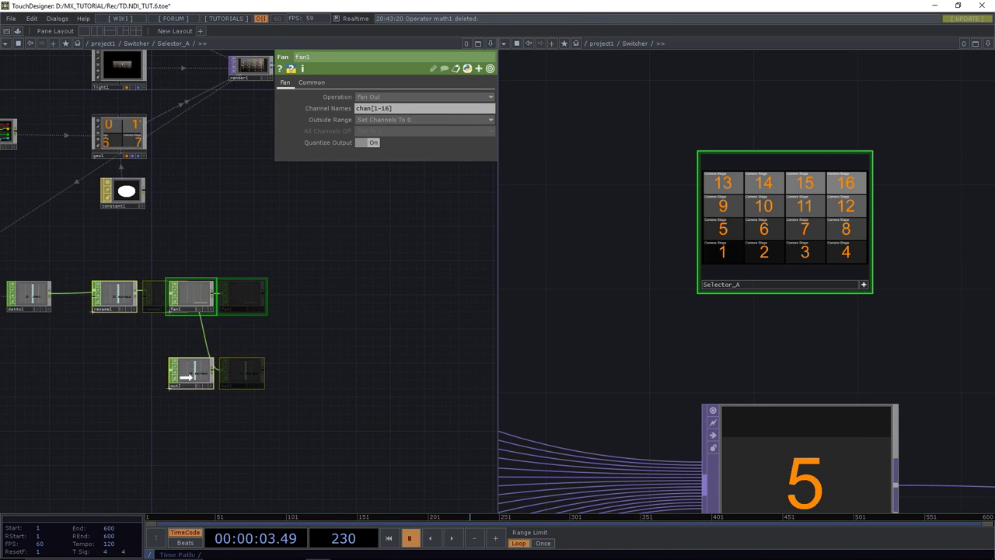
pyautogui.click(451, 538)
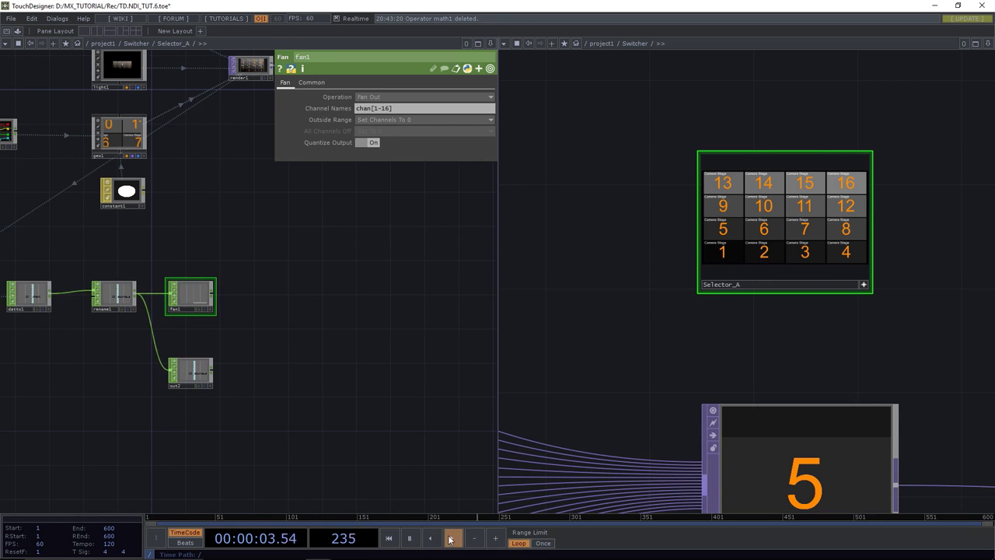
pyautogui.moveTo(290, 403); pyautogui.dragTo(366, 387)
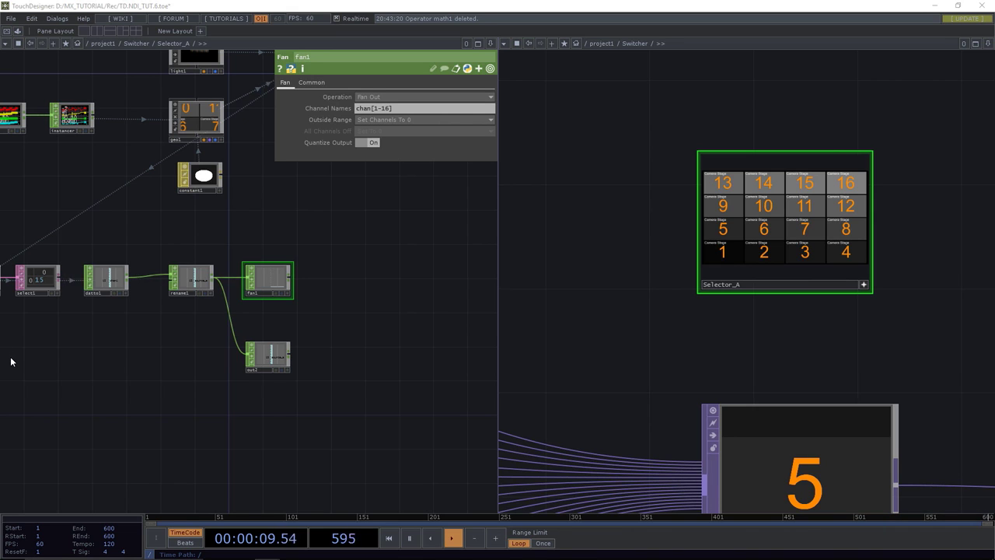
# Add a Shuffle CHOP fed by fan1 and set its method to Swap Channels and Samples.
pyautogui.moveTo(363, 310); pyautogui.dragTo(314, 374)
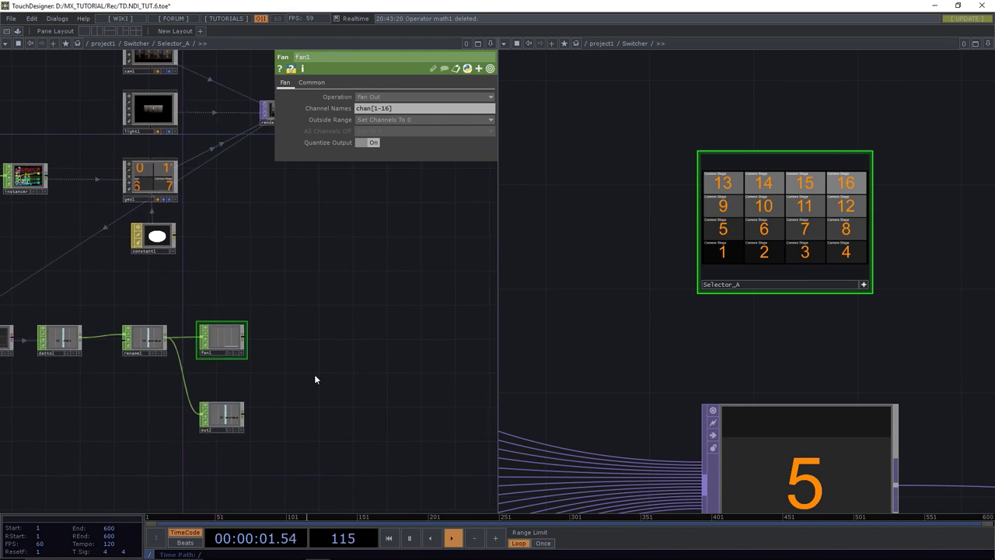
pyautogui.click(243, 342)
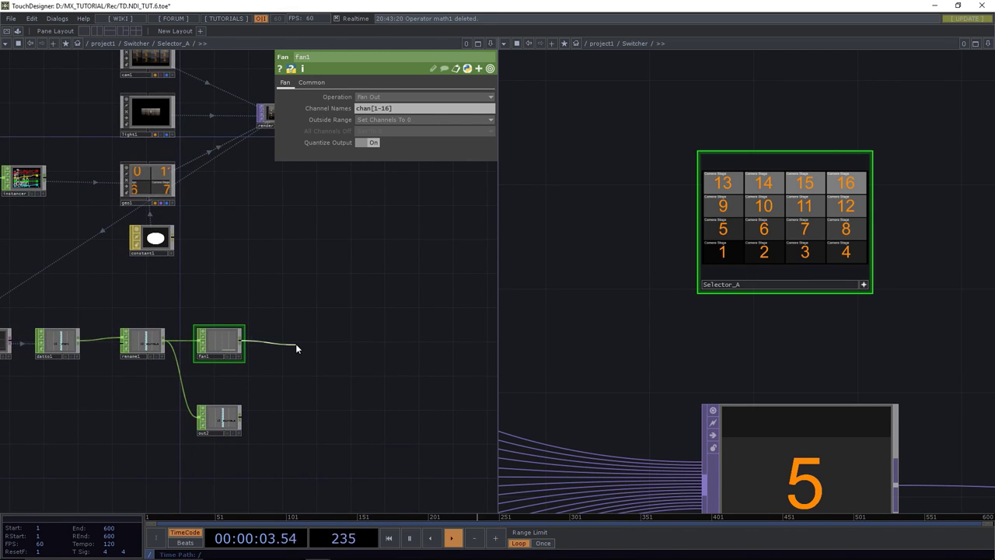
pyautogui.click(295, 343)
pyautogui.write('shu')
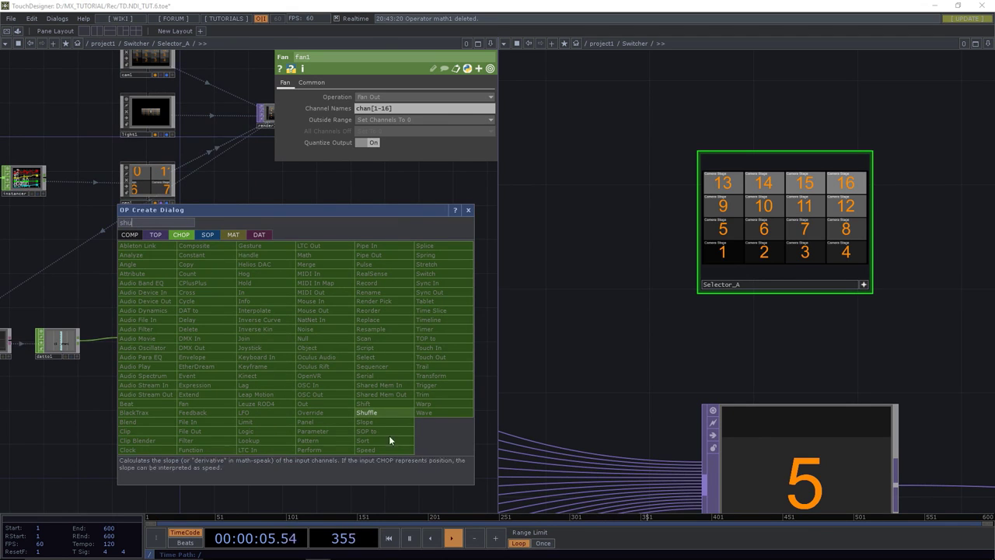
pyautogui.click(381, 412)
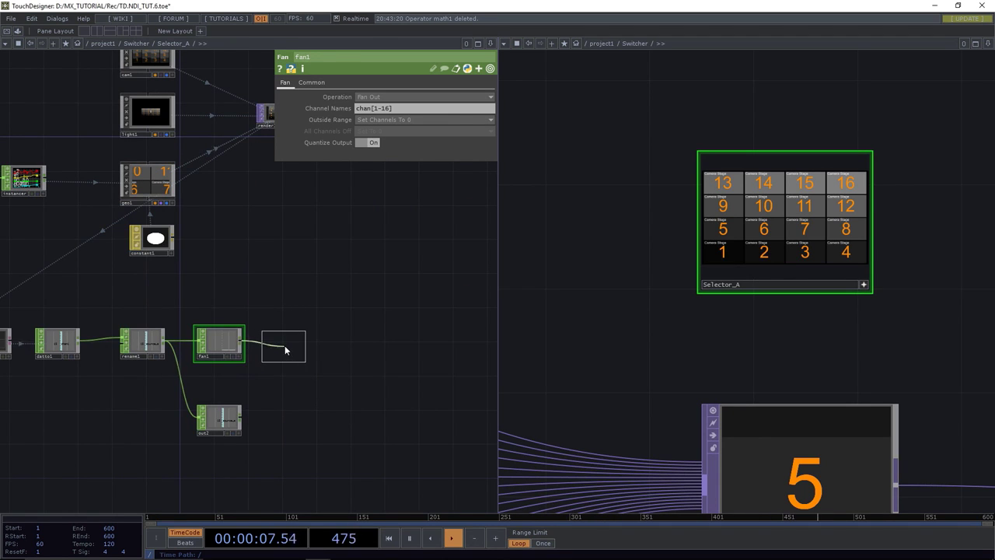
pyautogui.click(284, 345)
pyautogui.click(365, 96)
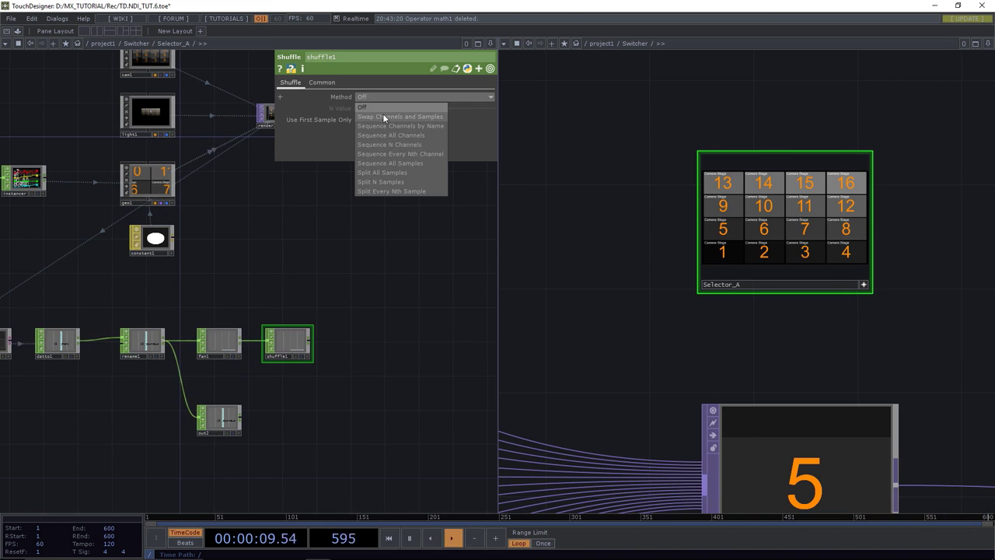
pyautogui.click(383, 116)
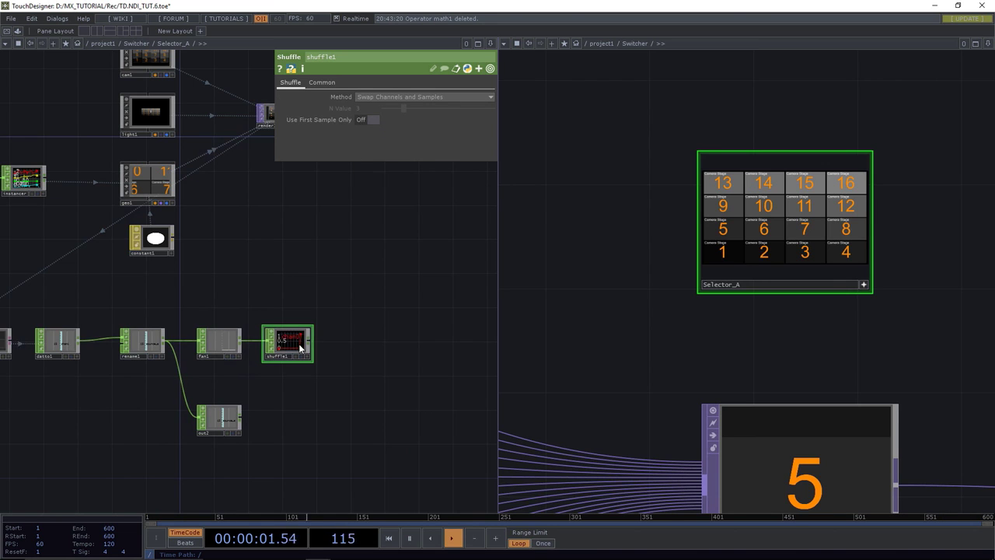
# Pick tiles across the lower three rows of Selector_A's grid to check how shuffle1's samples respond.
pyautogui.scroll(5, 298, 344)
pyautogui.click(739, 255)
pyautogui.click(764, 251)
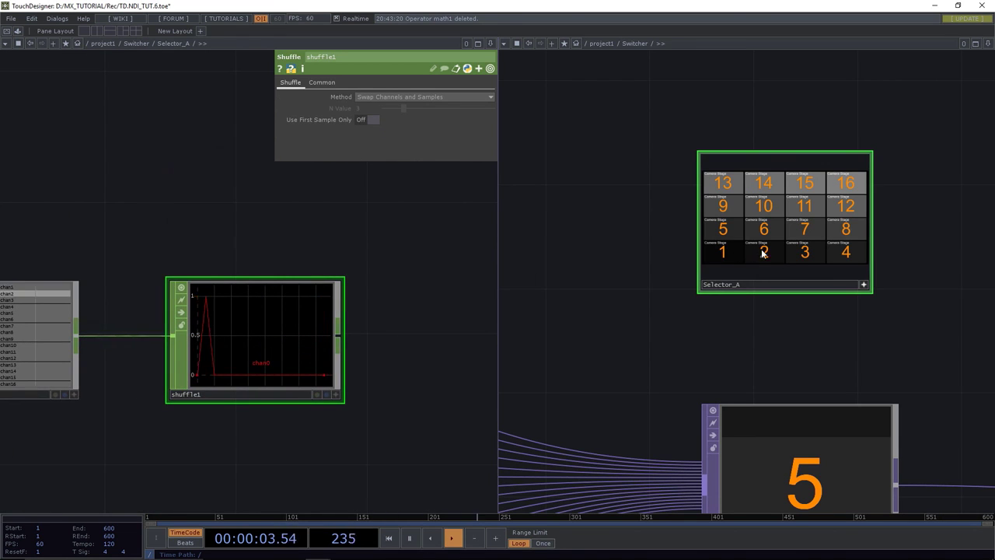
pyautogui.click(803, 250)
pyautogui.click(839, 251)
pyautogui.click(843, 230)
pyautogui.click(808, 229)
pyautogui.click(775, 226)
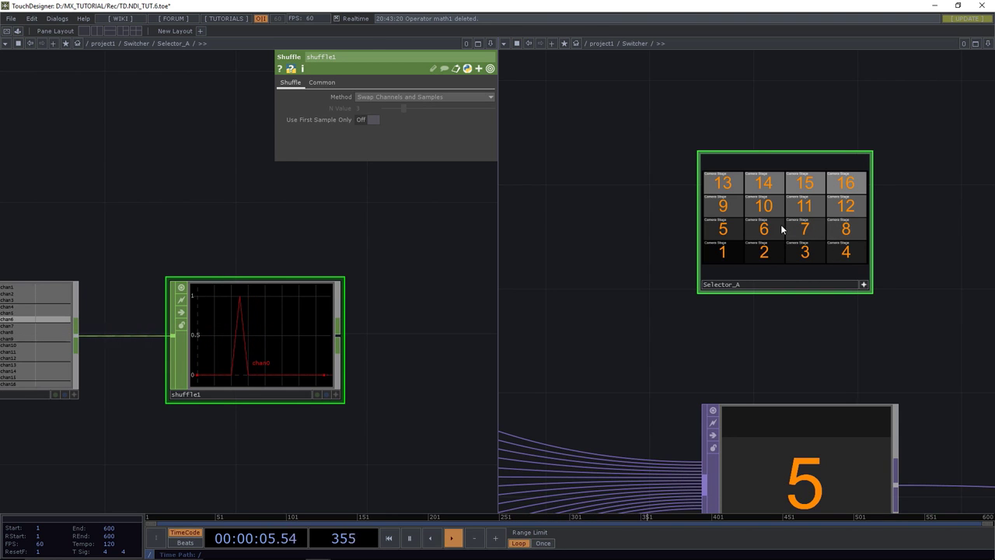
pyautogui.click(721, 230)
pyautogui.click(766, 206)
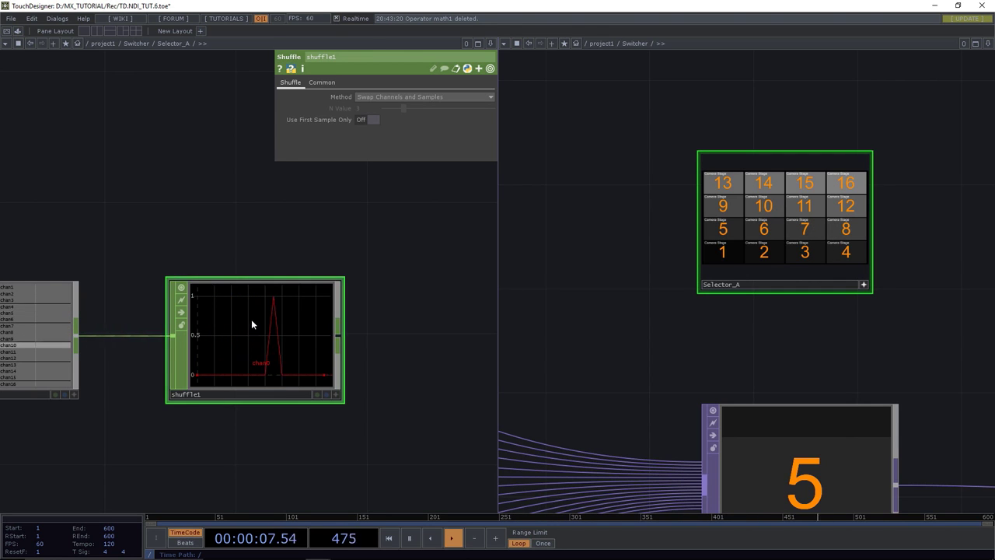
# Add a Math CHOP fed by shuffle1.
pyautogui.scroll(-3, 251, 319)
pyautogui.moveTo(345, 381); pyautogui.dragTo(186, 351)
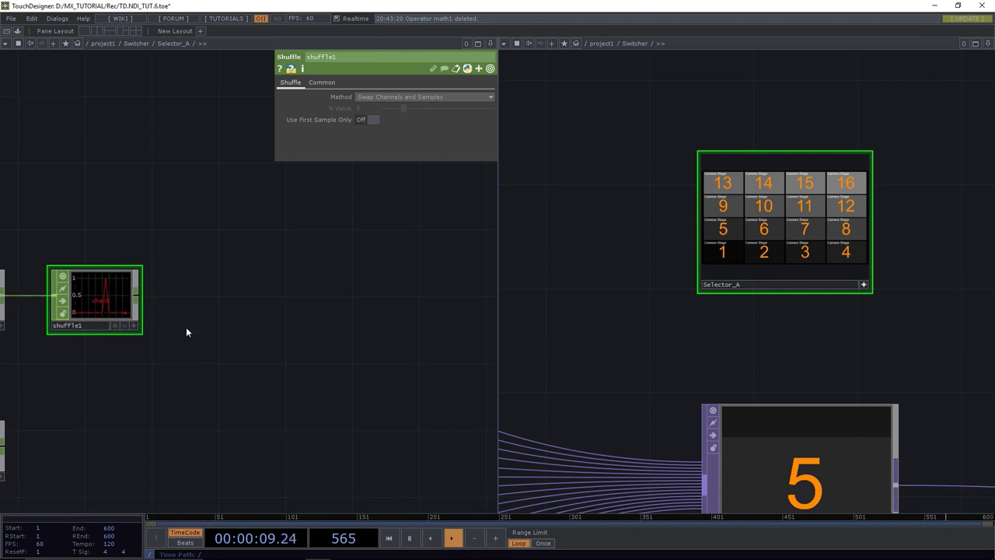
pyautogui.click(138, 295)
pyautogui.click(247, 256)
pyautogui.write('math')
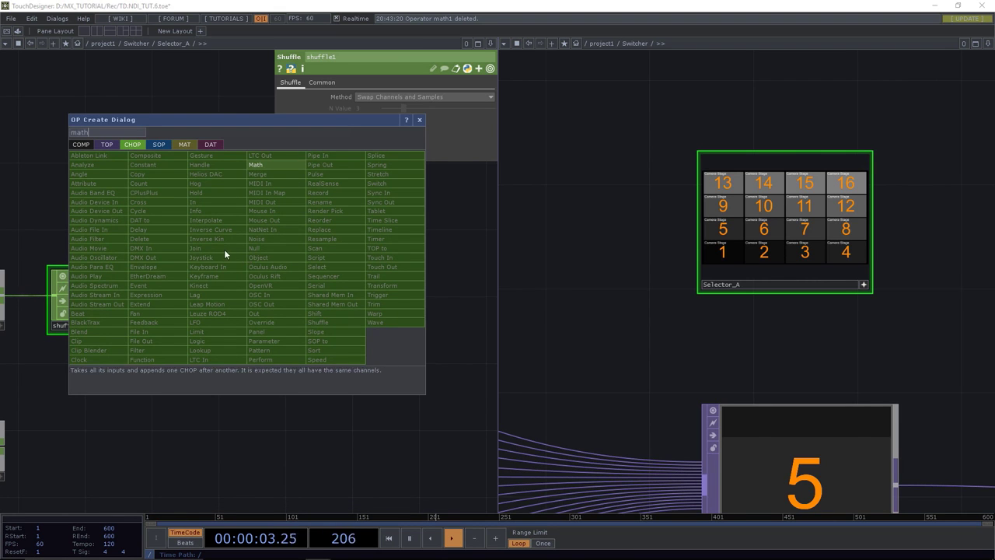
pyautogui.click(267, 165)
pyautogui.click(266, 235)
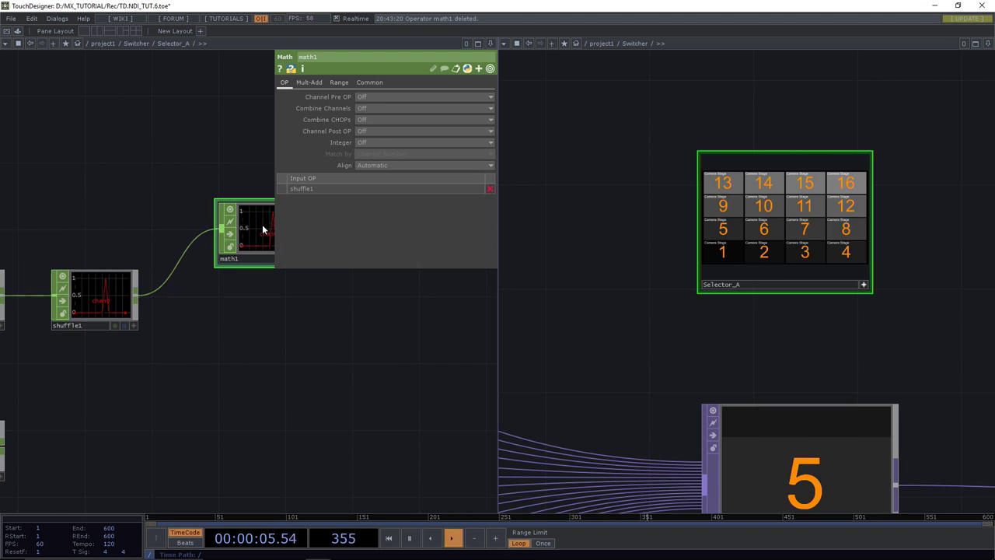
# Duplicate math1 and place the copy below it, also fed by shuffle1.
pyautogui.hotkey('ctrl', 'c')
pyautogui.hotkey('ctrl', 'v')
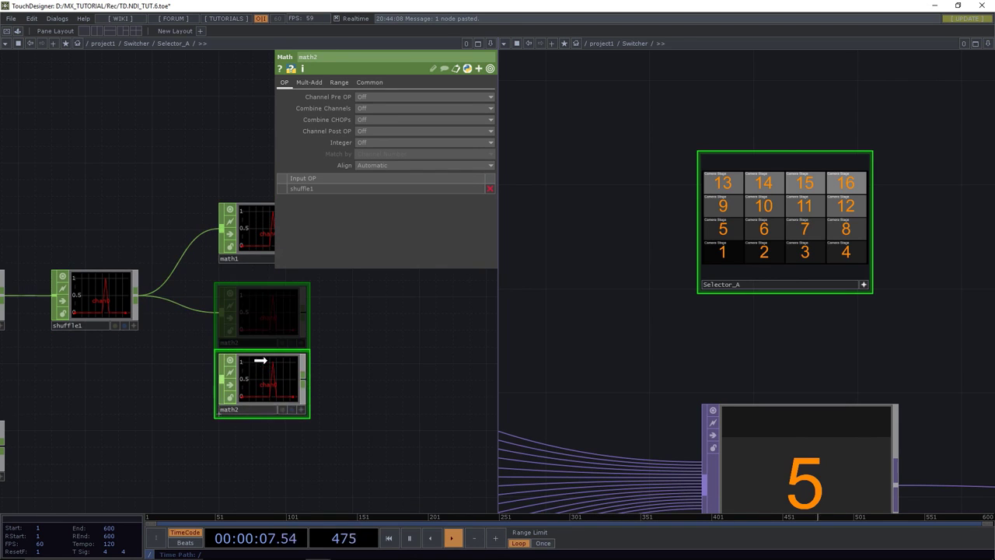
pyautogui.click(264, 360)
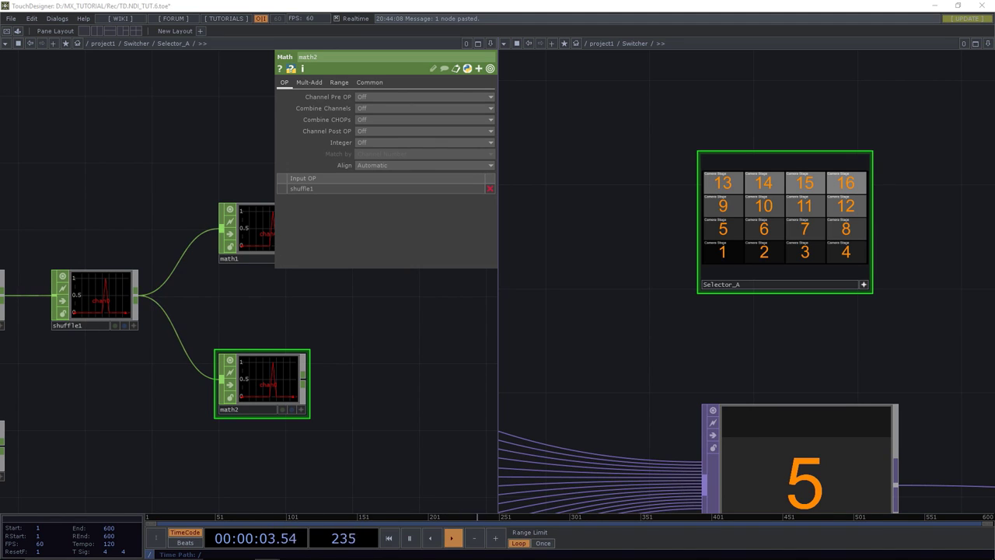
# Add a Rename CHOP after math1 that renames its channel to select.
pyautogui.moveTo(414, 367); pyautogui.dragTo(227, 404)
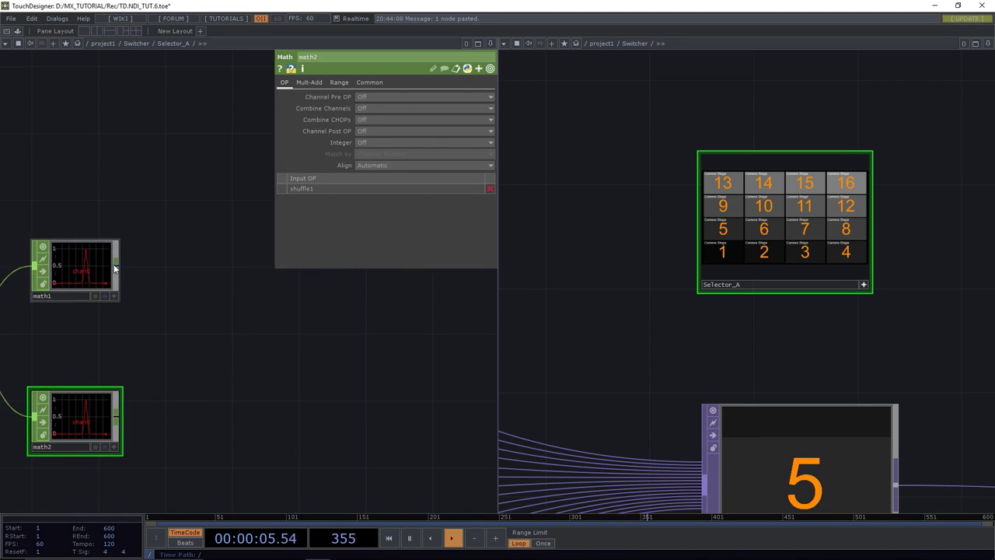
pyautogui.click(117, 268)
pyautogui.rightClick(164, 266)
pyautogui.write('renam')
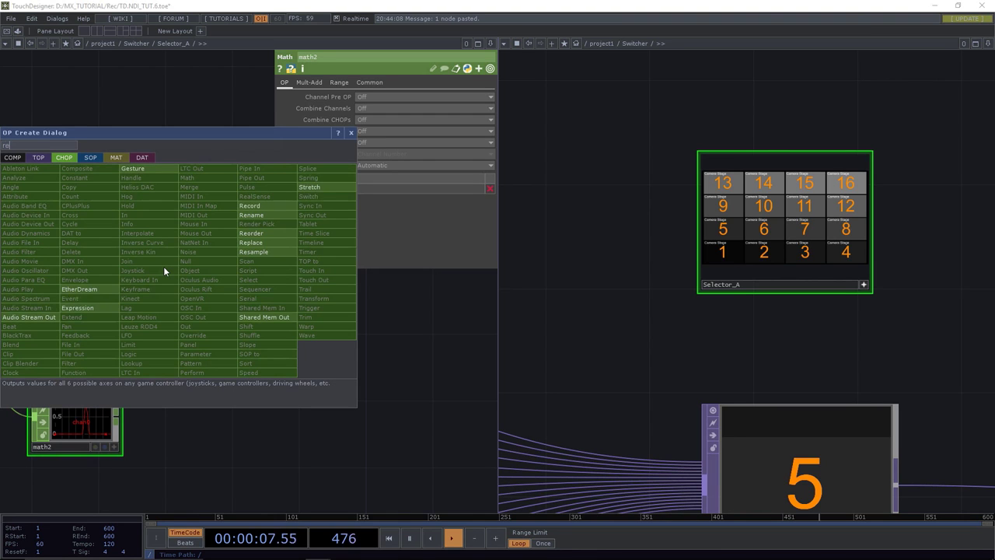
pyautogui.click(282, 216)
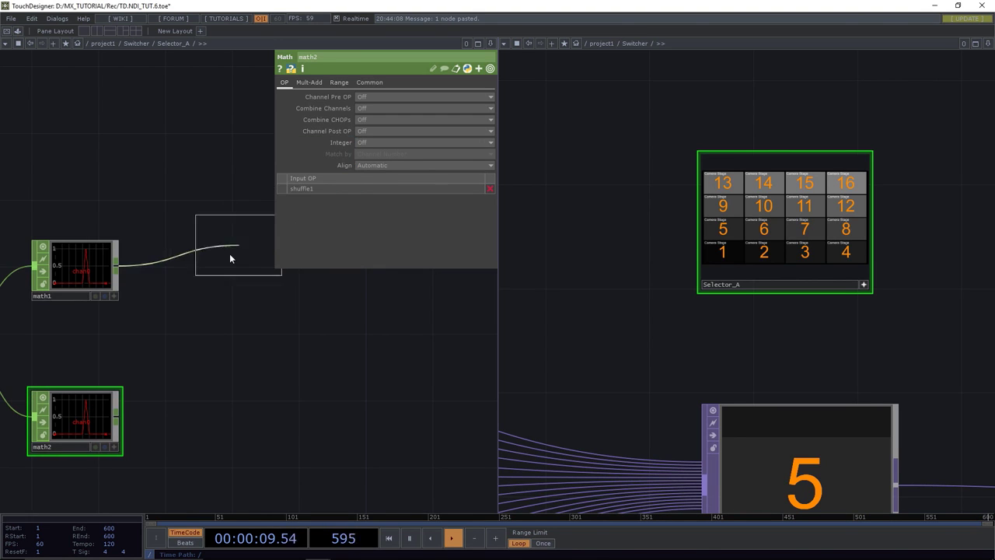
pyautogui.click(214, 267)
pyautogui.click(362, 110)
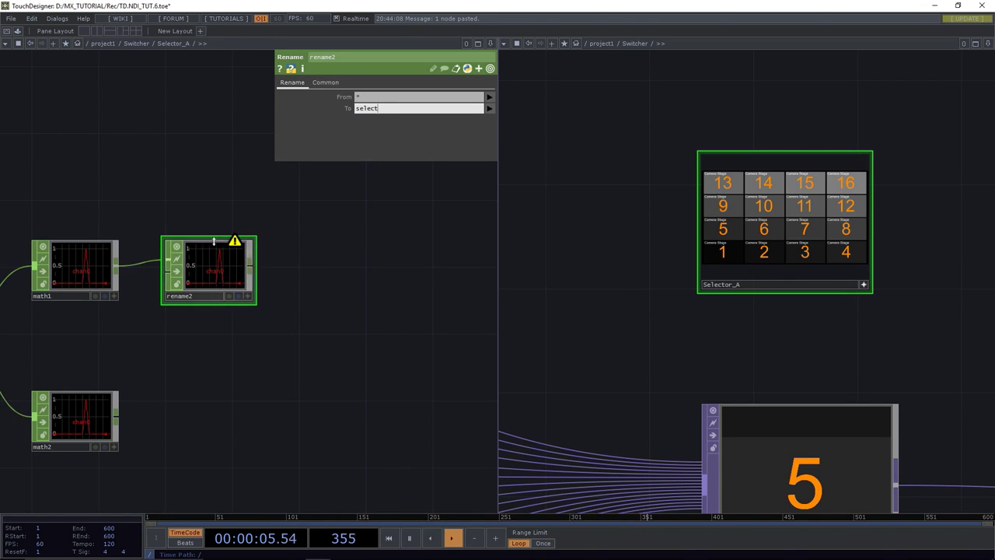
pyautogui.press('Return')
# Duplicate rename2, feed the copy from math2 and set its new channel name to hilite.
pyautogui.hotkey('ctrl', 'c')
pyautogui.hotkey('ctrl', 'v')
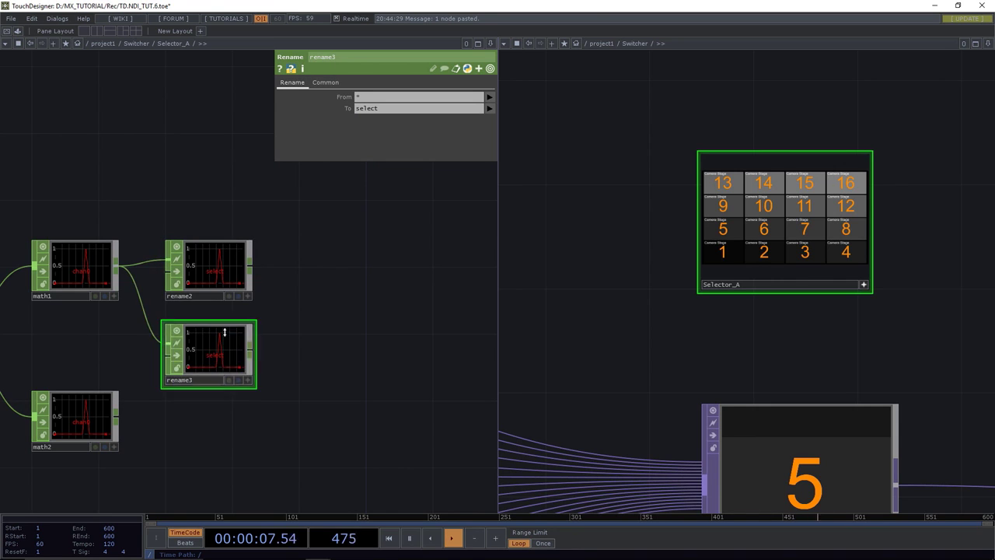
pyautogui.click(208, 420)
pyautogui.moveTo(117, 415); pyautogui.dragTo(207, 421)
pyautogui.click(396, 109)
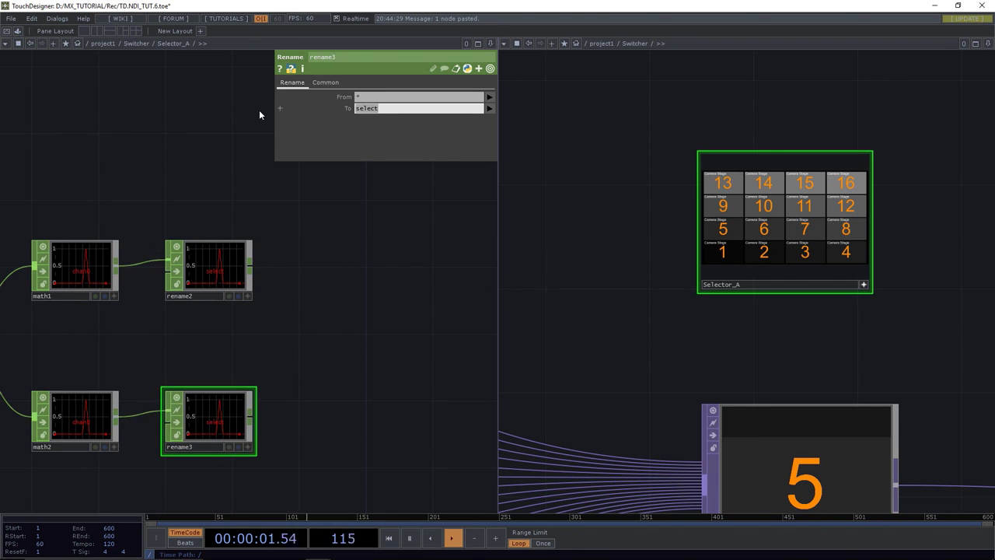
pyautogui.write('hilite')
pyautogui.press('Return')
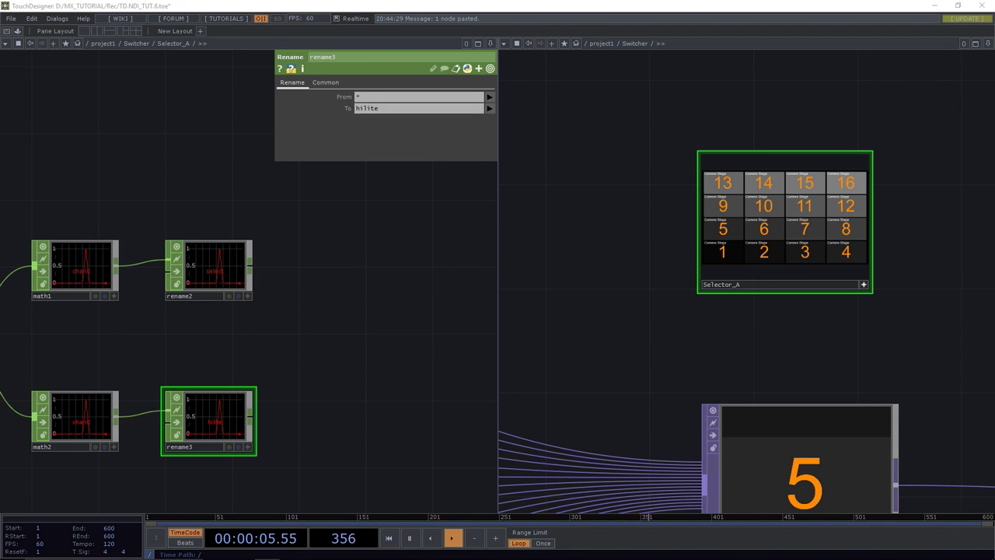
# Set math1's To Range to 1 and 0.75.
pyautogui.click(81, 261)
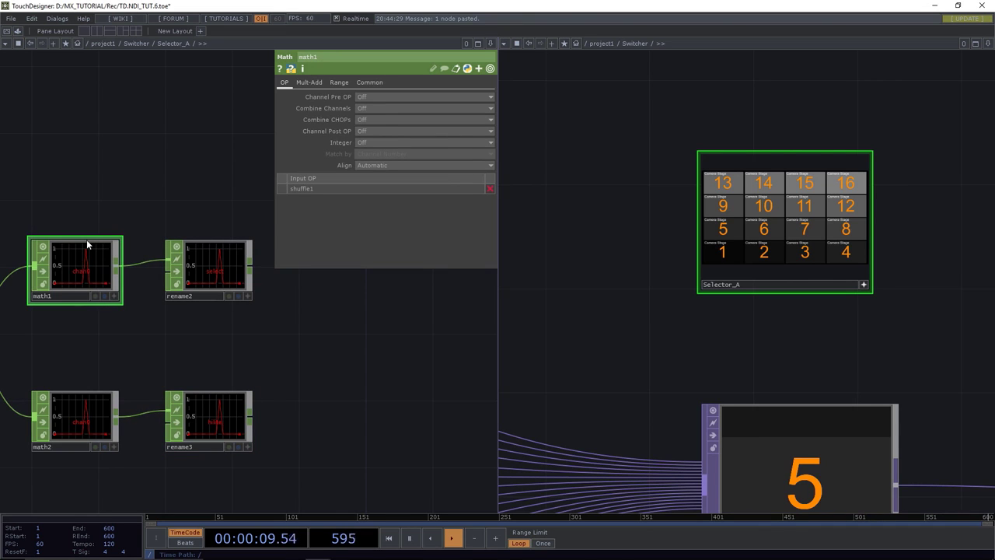
pyautogui.click(342, 82)
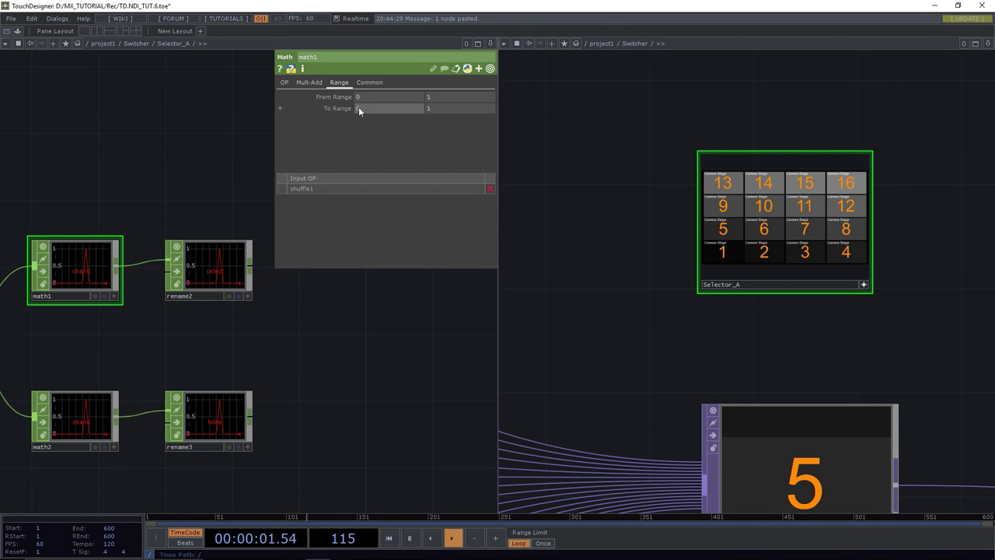
pyautogui.click(367, 108)
pyautogui.write('1')
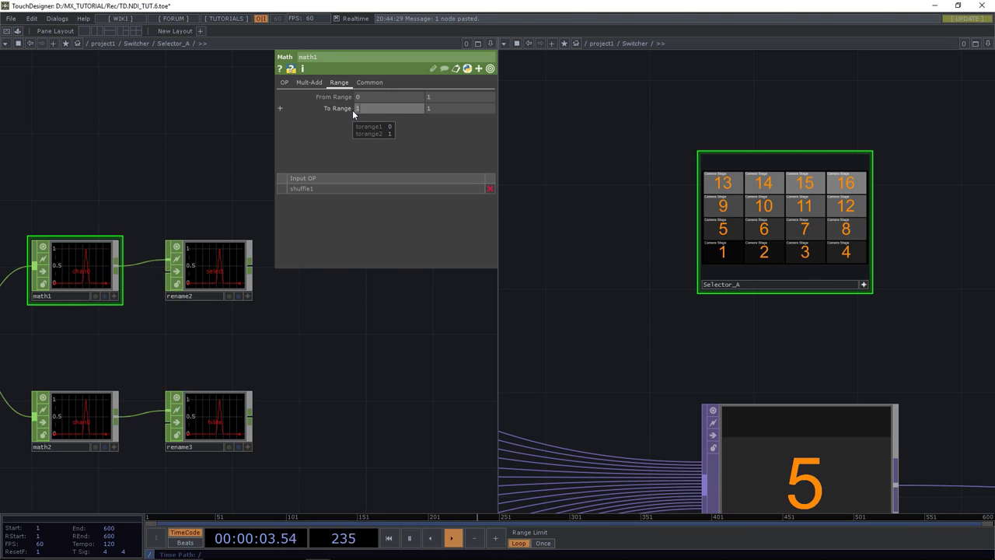
pyautogui.press('Tab')
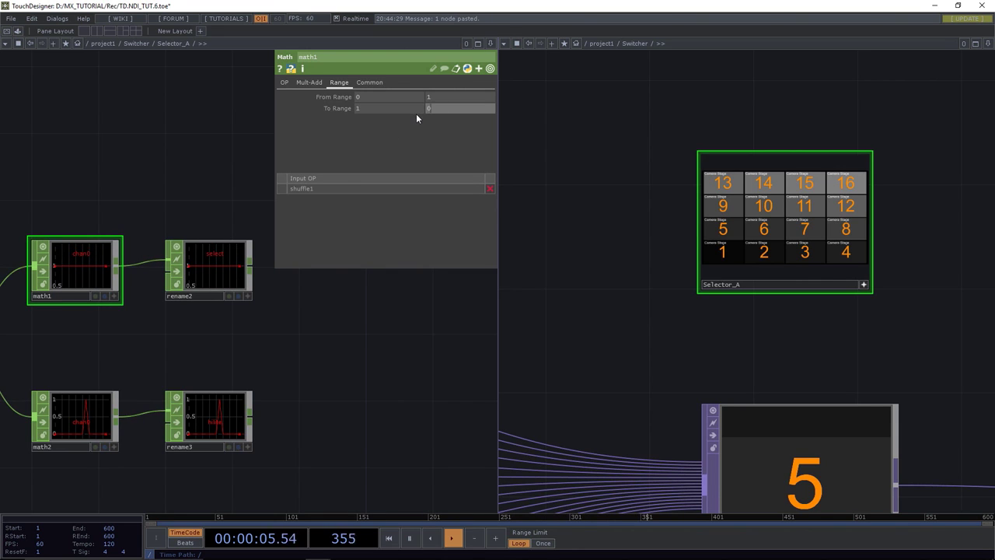
pyautogui.write('0.75')
pyautogui.press('Return')
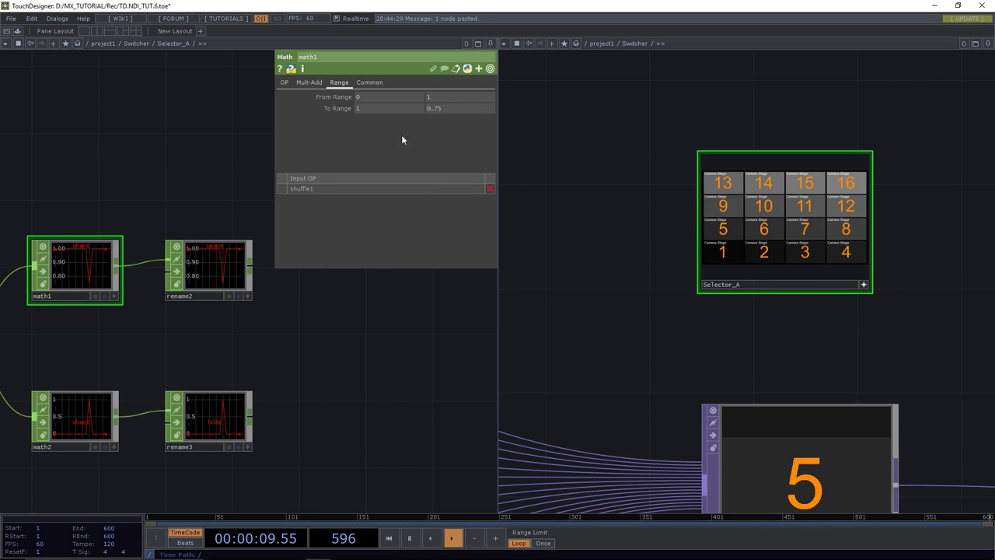
# Set math2's To Range to 0.75 and 1.5.
pyautogui.click(76, 424)
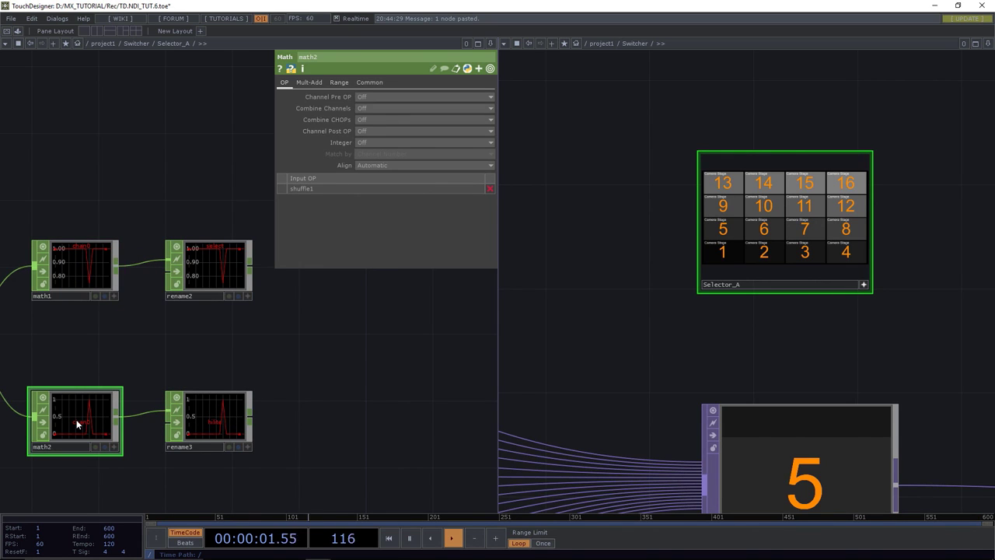
pyautogui.click(339, 82)
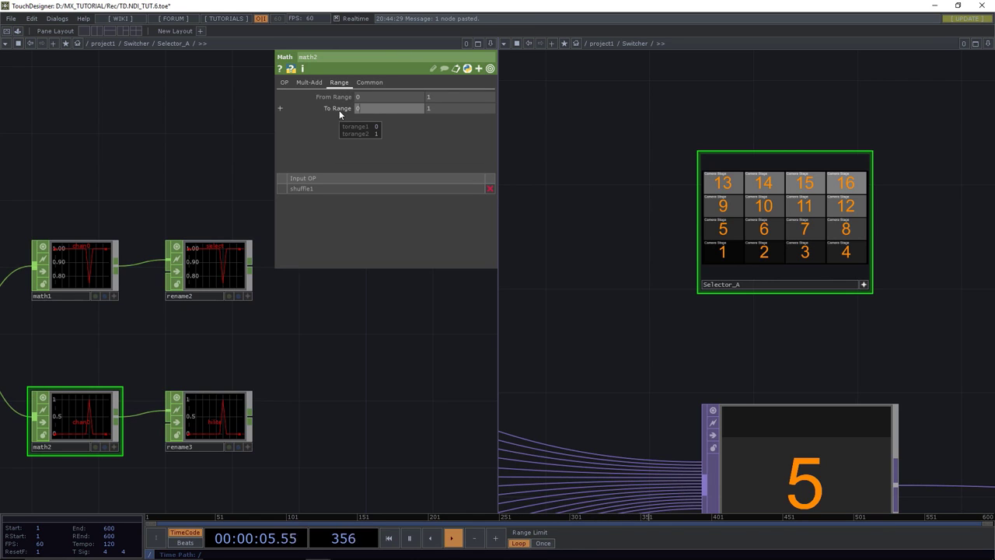
pyautogui.write('5')
pyautogui.click(425, 108)
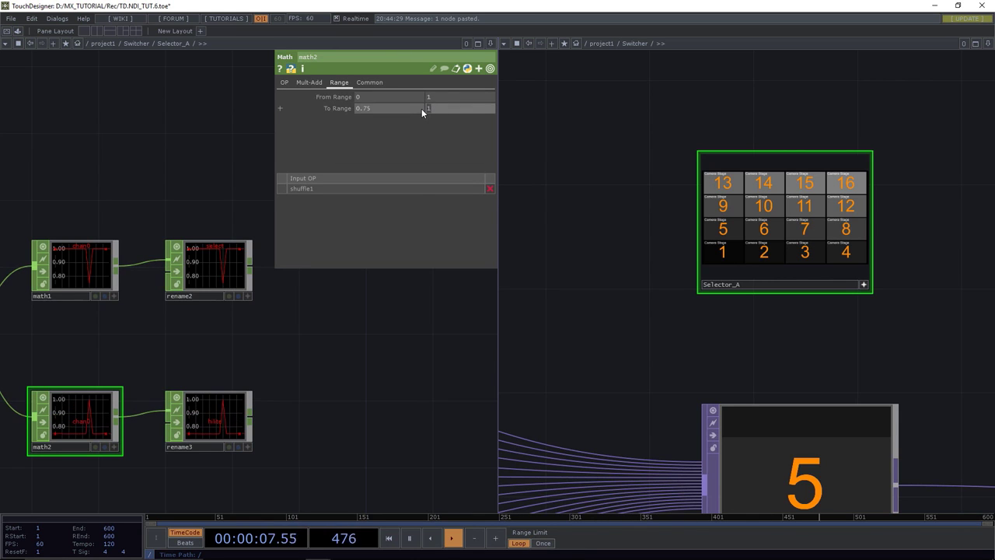
pyautogui.write('1.5')
pyautogui.press('Return')
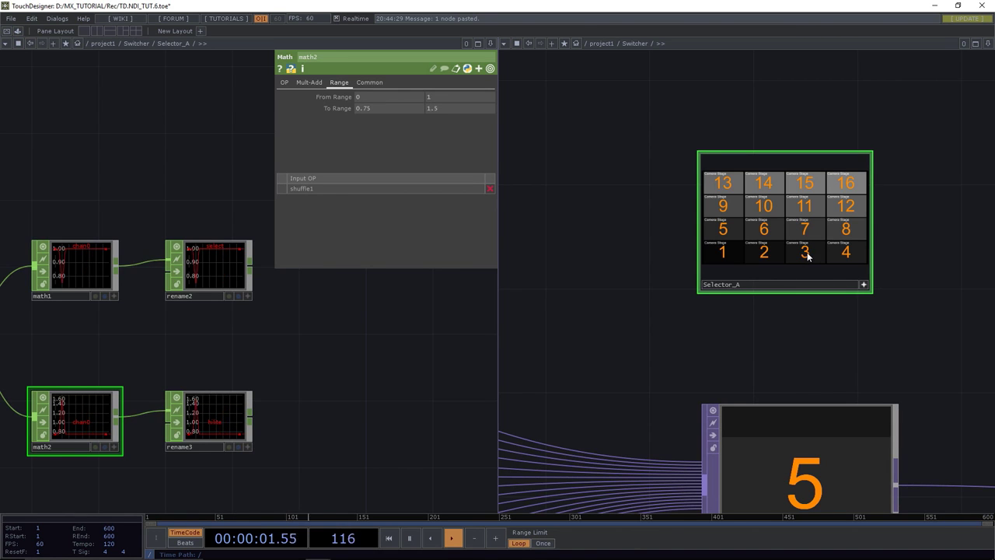
# Move the two math and rename pairs beneath pattern1 and wire rename2 and rename3 into merge1.
pyautogui.scroll(-5, 234, 350)
pyautogui.scroll(-8, 296, 351)
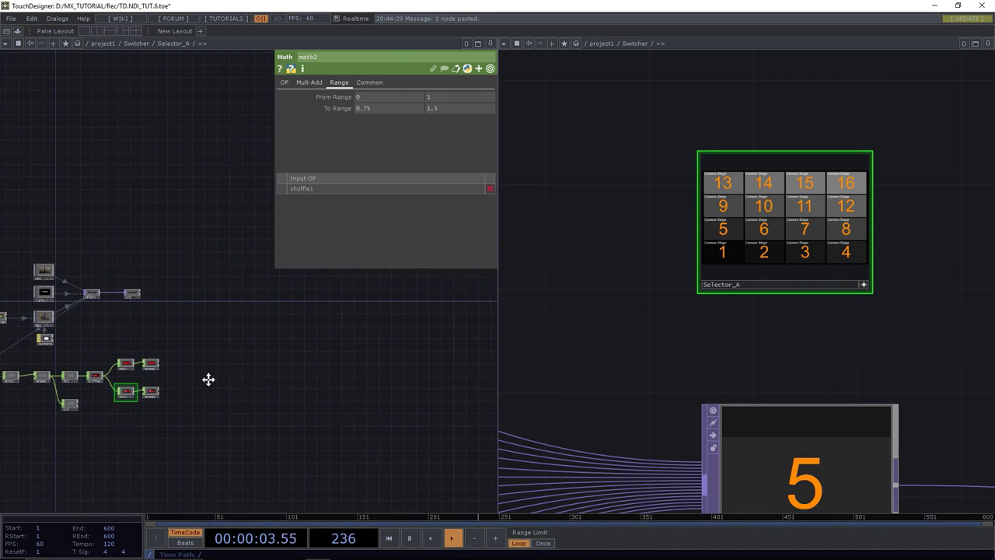
pyautogui.moveTo(333, 363); pyautogui.dragTo(173, 396, button='right')
pyautogui.click(303, 411)
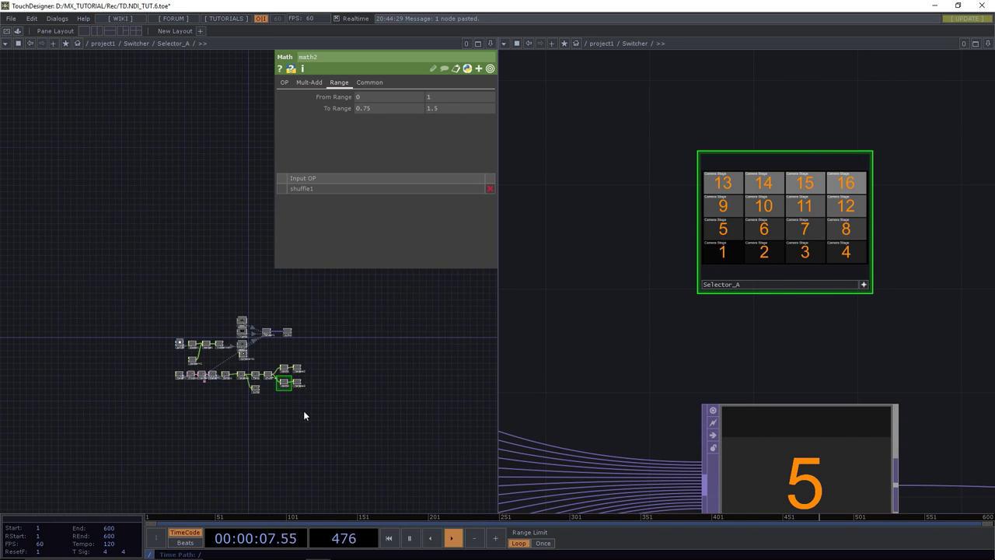
pyautogui.moveTo(317, 419); pyautogui.dragTo(152, 367, button='right')
pyautogui.moveTo(287, 372); pyautogui.dragTo(177, 373)
pyautogui.scroll(10, 177, 373)
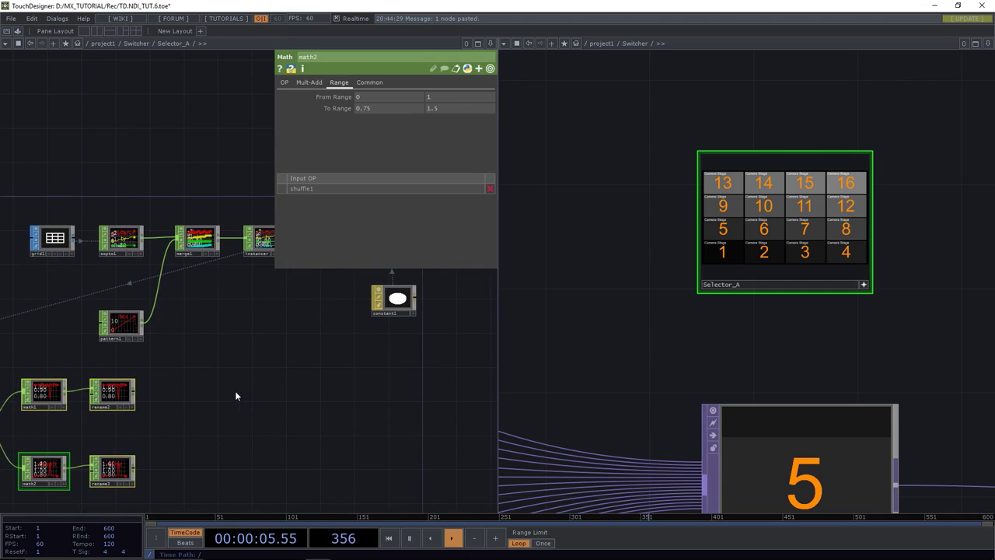
pyautogui.moveTo(129, 390); pyautogui.dragTo(137, 390)
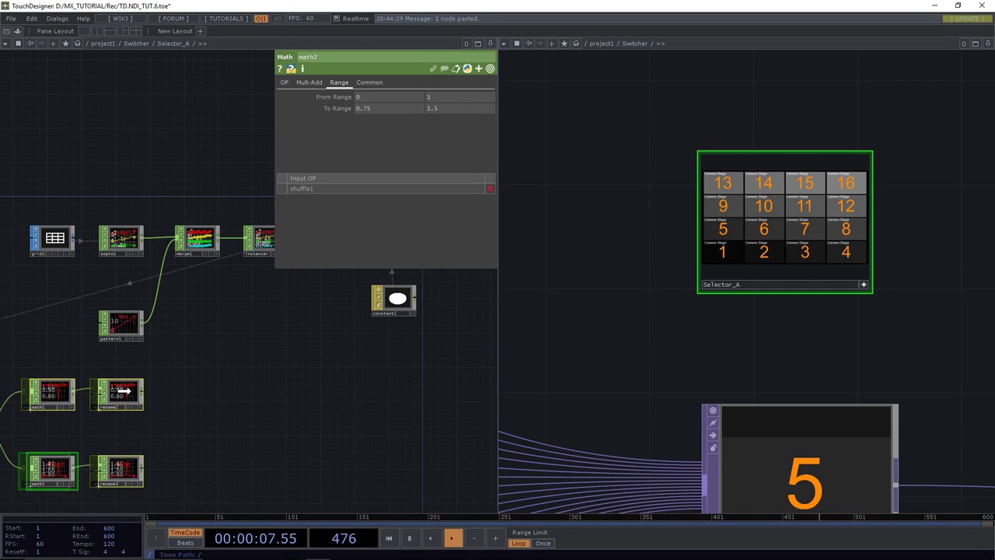
pyautogui.moveTo(89, 479); pyautogui.dragTo(167, 249)
pyautogui.scroll(5, 233, 241)
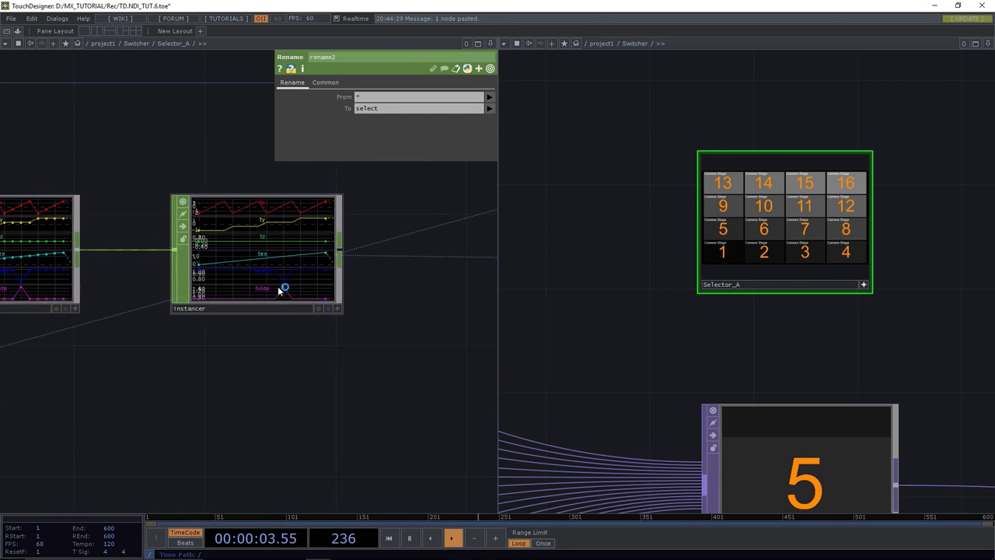
# Close the second network pane and set geo1's instance color A to the hilite channel.
pyautogui.moveTo(229, 384); pyautogui.dragTo(156, 400, button='middle')
pyautogui.scroll(-2, 208, 361)
pyautogui.scroll(-1, 210, 360)
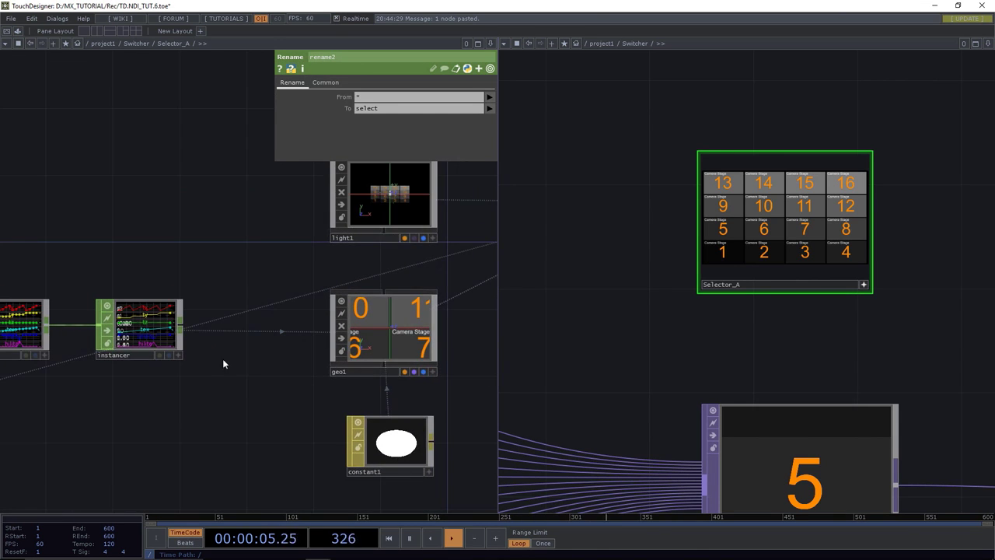
pyautogui.click(398, 318)
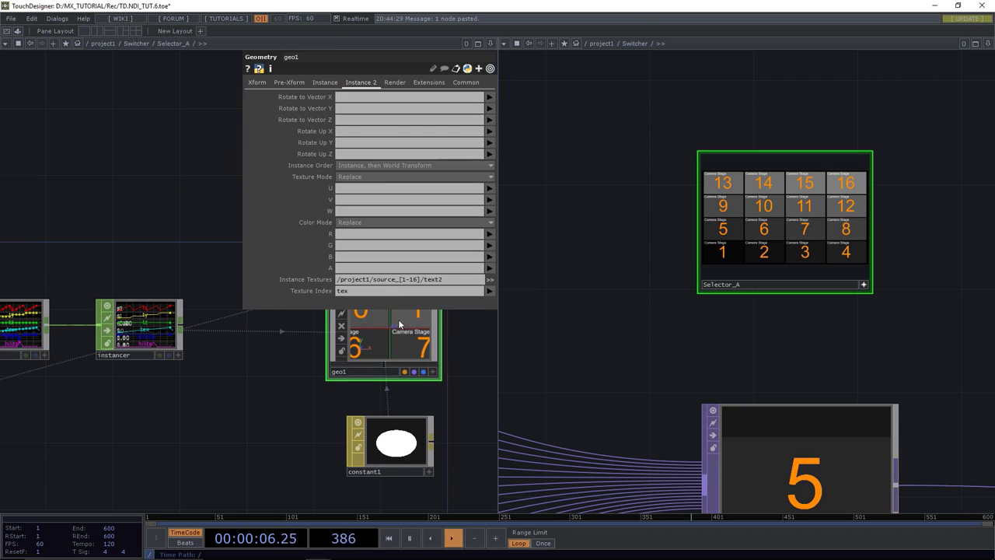
pyautogui.click(989, 44)
pyautogui.click(955, 116)
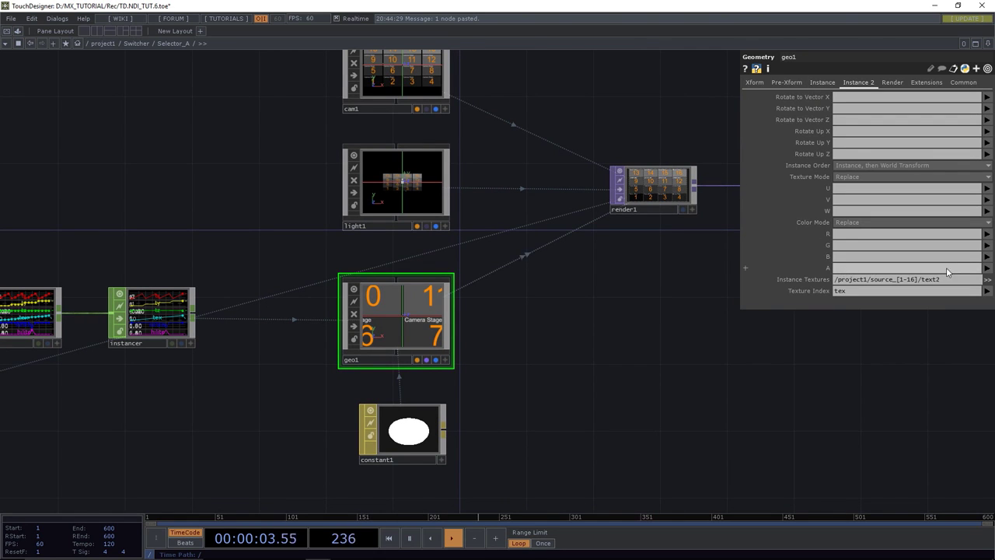
pyautogui.click(987, 268)
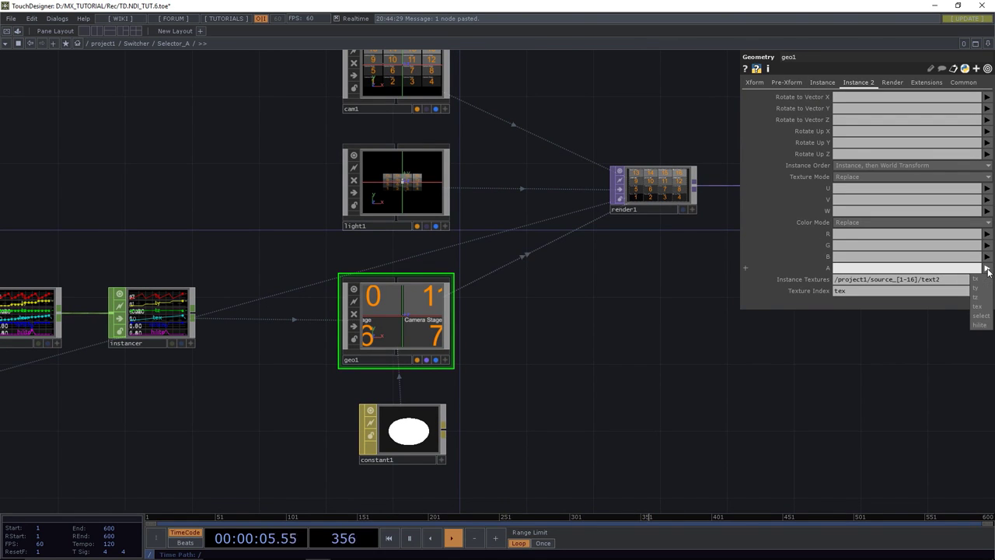
pyautogui.click(979, 324)
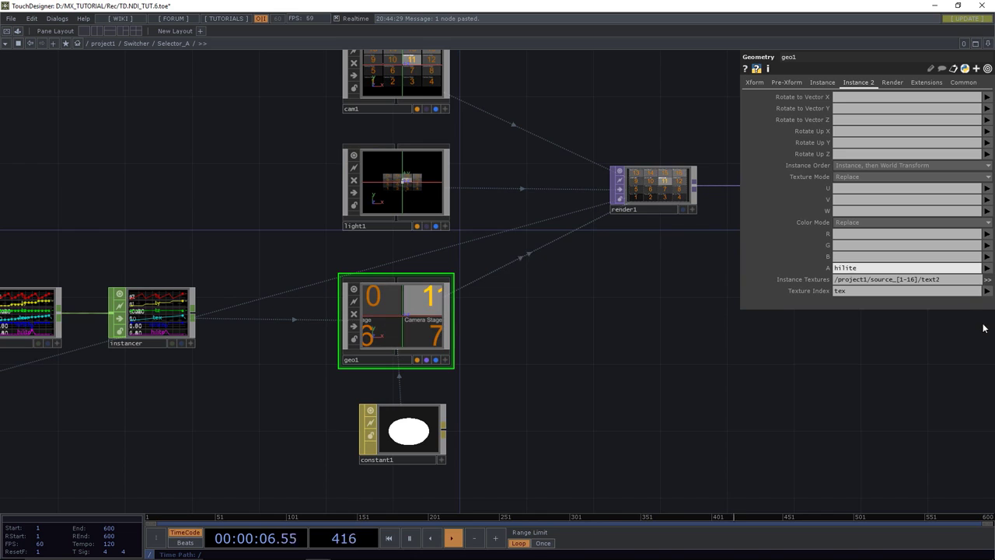
# Set geo1's instance scale SX and SY to the select channel.
pyautogui.click(822, 82)
pyautogui.click(987, 245)
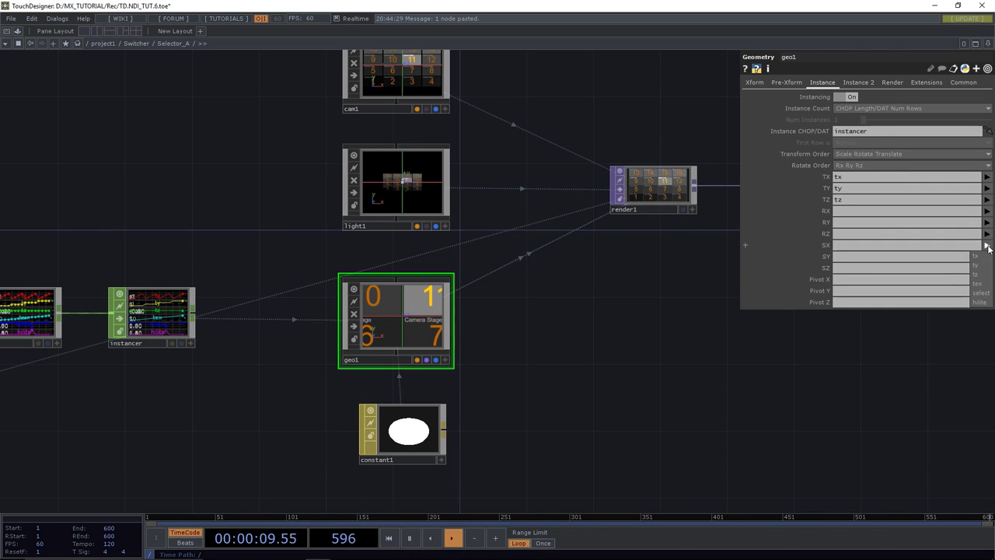
pyautogui.click(981, 296)
pyautogui.click(987, 257)
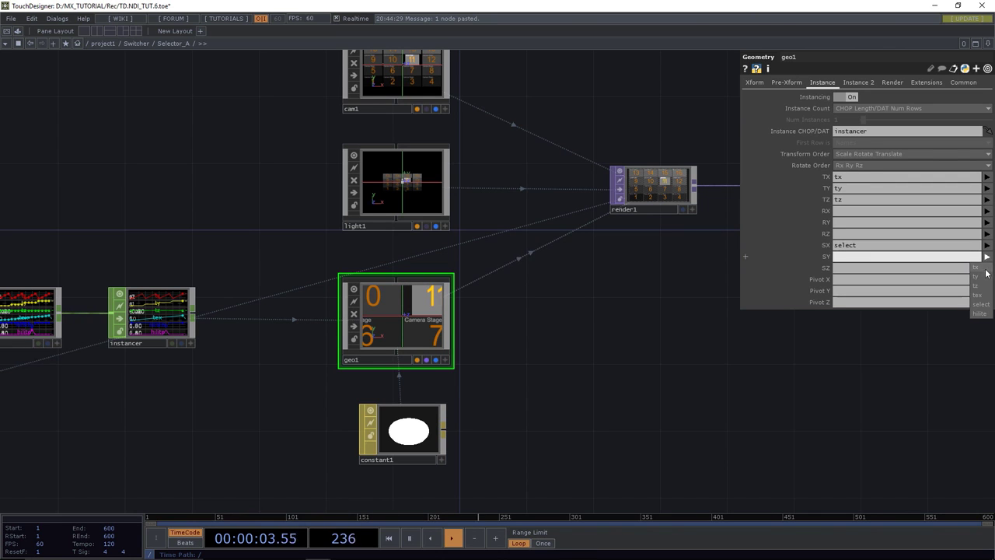
pyautogui.click(981, 303)
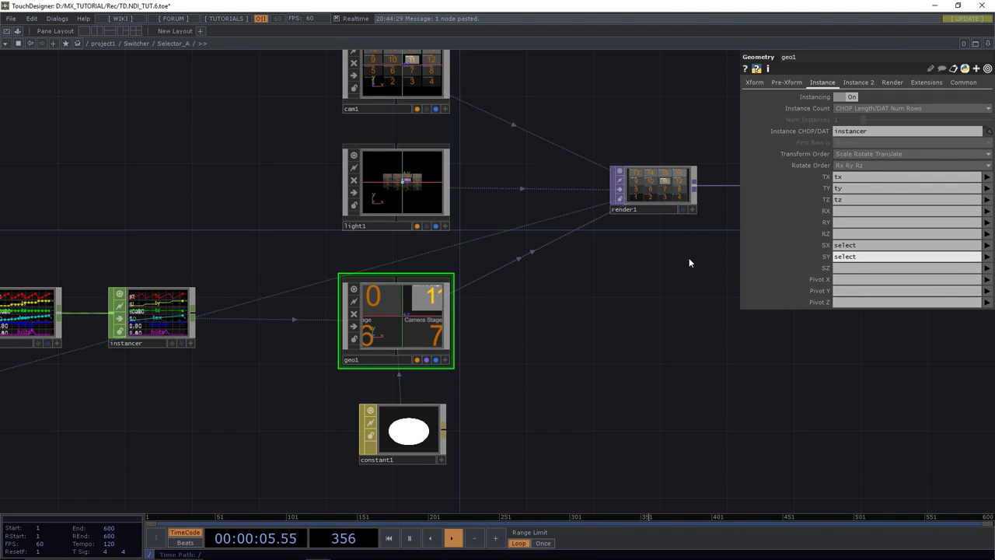
# Return to the Switcher network and pick different sources in the Selector_A grid to test the highlighting, then deactivate its viewer.
pyautogui.moveTo(688, 263); pyautogui.dragTo(481, 286)
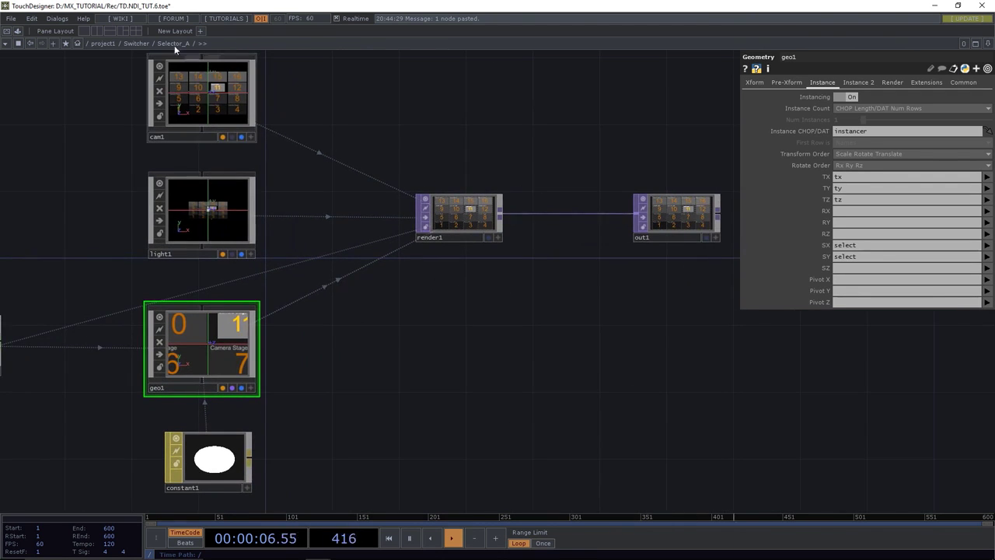
pyautogui.click(135, 44)
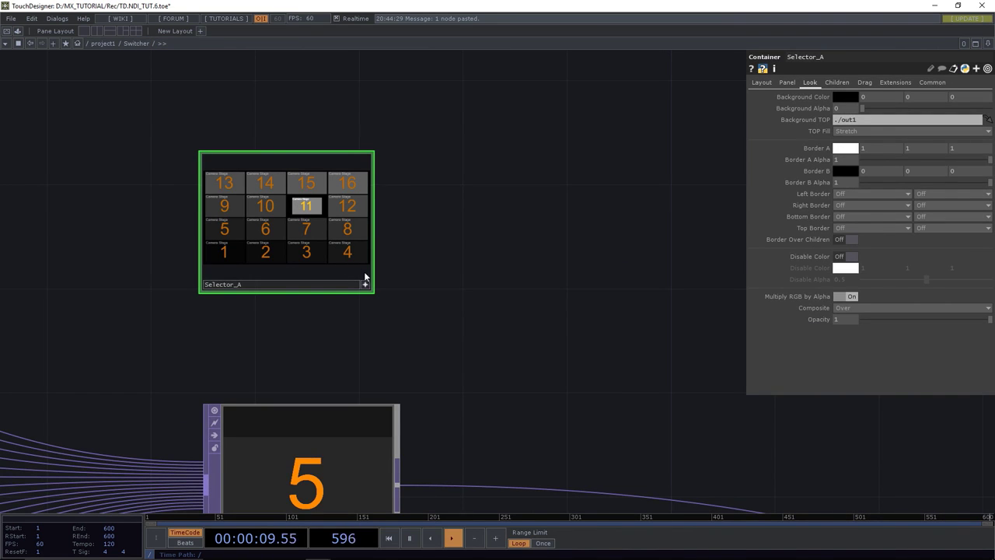
pyautogui.click(346, 251)
pyautogui.click(353, 234)
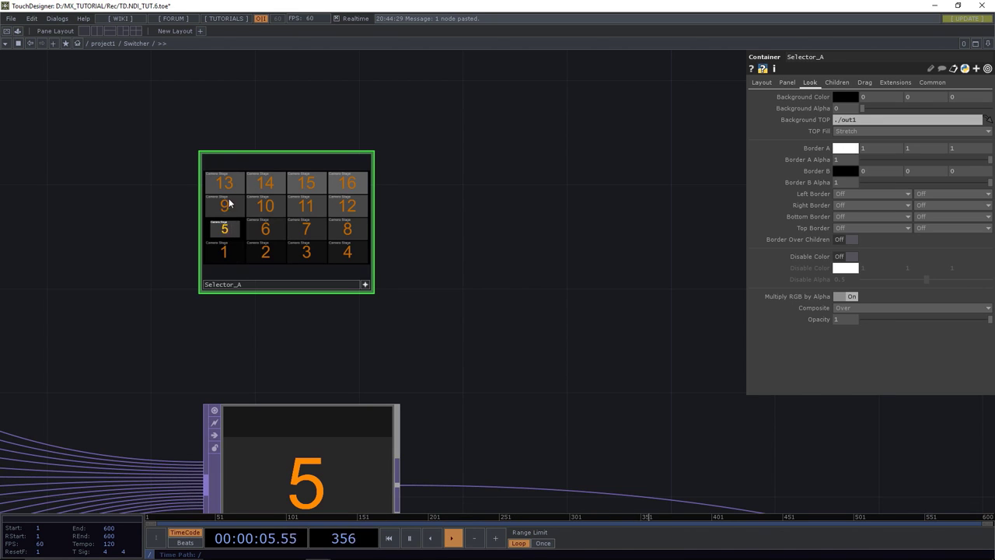
pyautogui.click(365, 284)
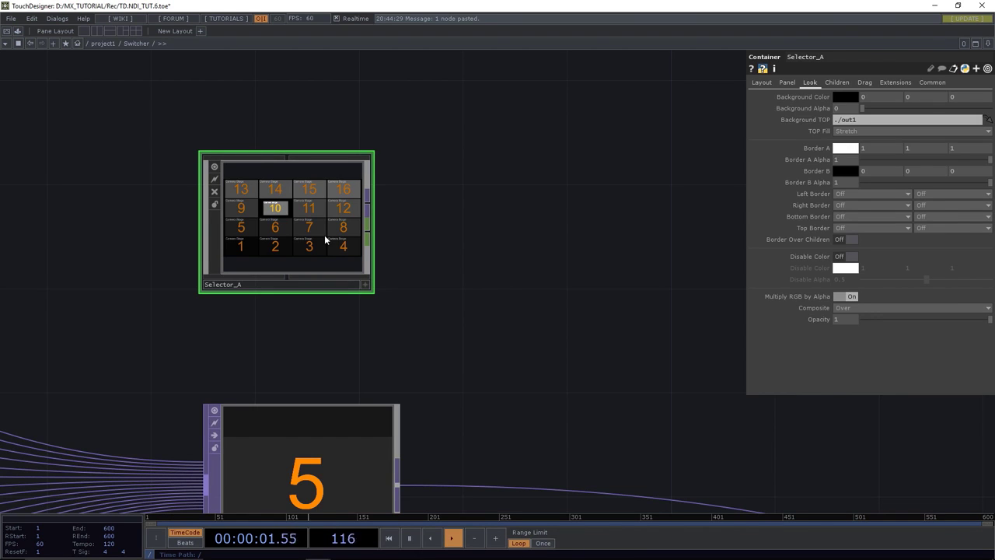
# Go back inside Selector_A to the operator chain from the mouse pick to the instancer.
pyautogui.press('i')
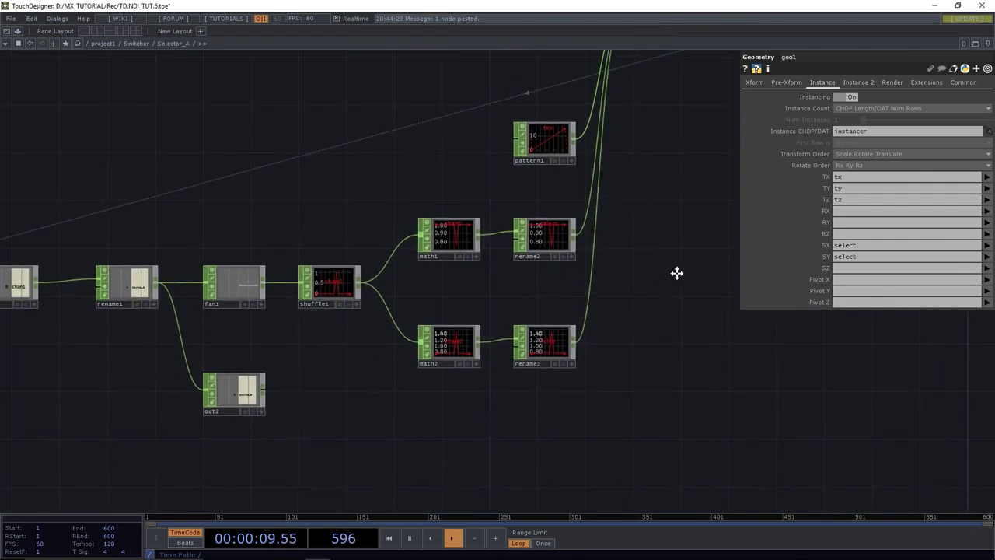
pyautogui.moveTo(393, 373); pyautogui.dragTo(478, 381)
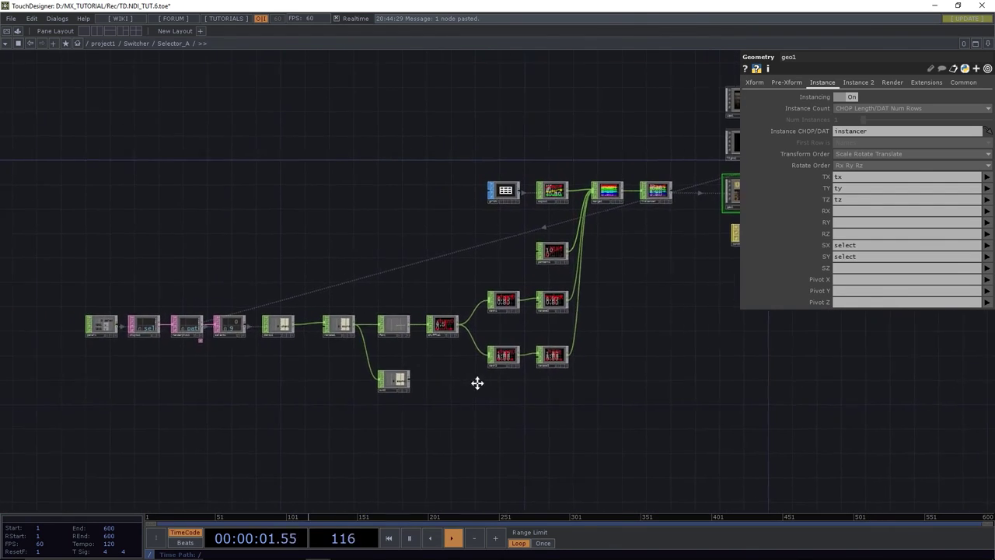
# Shift the operator chain up to fan1 and out2 away from the math branches and place shuffle1 directly after fan1.
pyautogui.moveTo(90, 261); pyautogui.dragTo(424, 421, button='right')
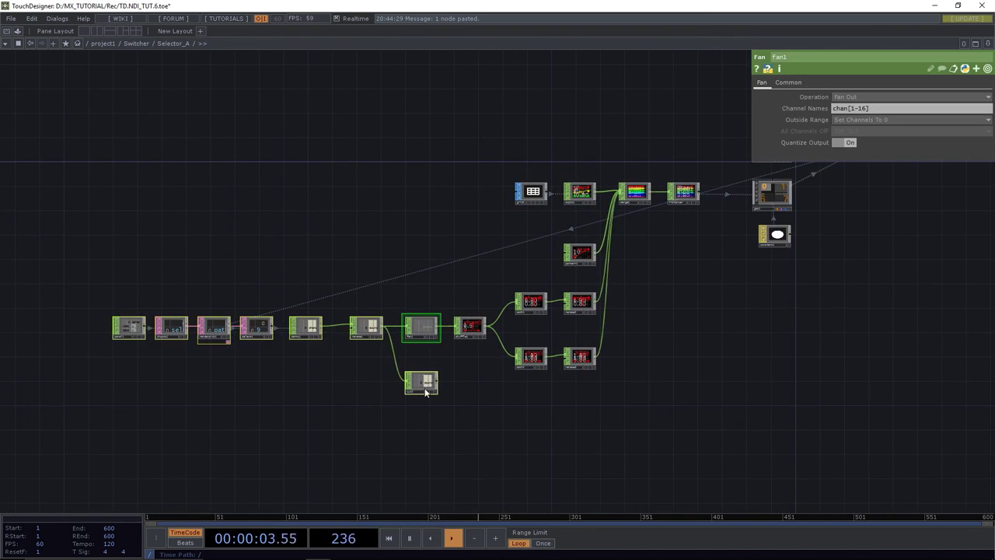
pyautogui.moveTo(419, 380); pyautogui.dragTo(293, 383)
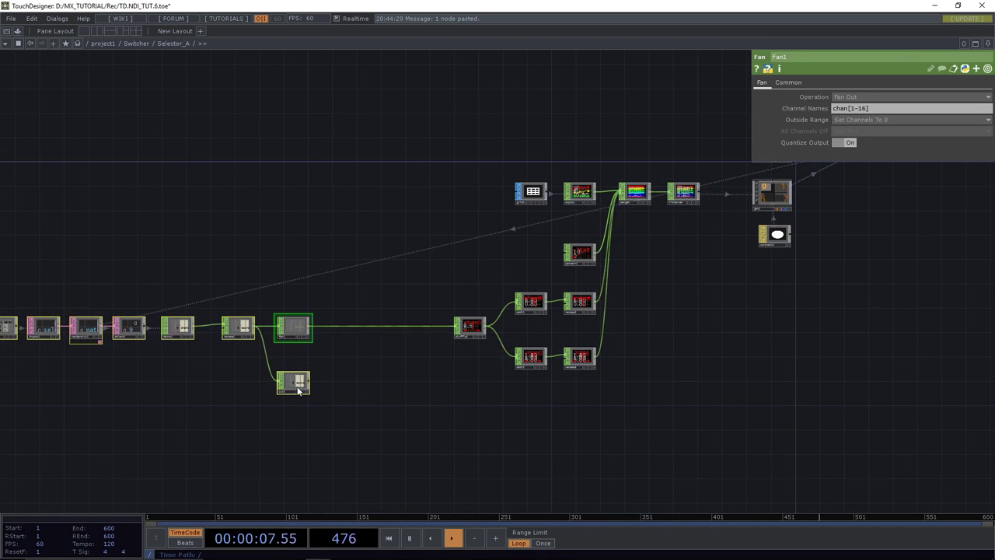
pyautogui.moveTo(469, 326); pyautogui.dragTo(397, 384)
# Add a Filter CHOP fed by shuffle1's output and turn on its Filter per Sample option.
pyautogui.write('filter')
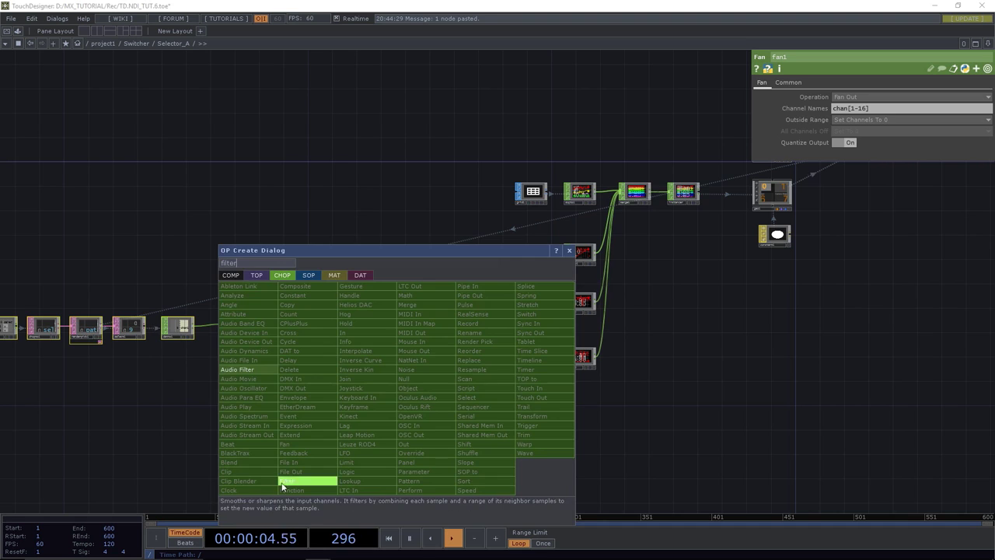
pyautogui.click(289, 481)
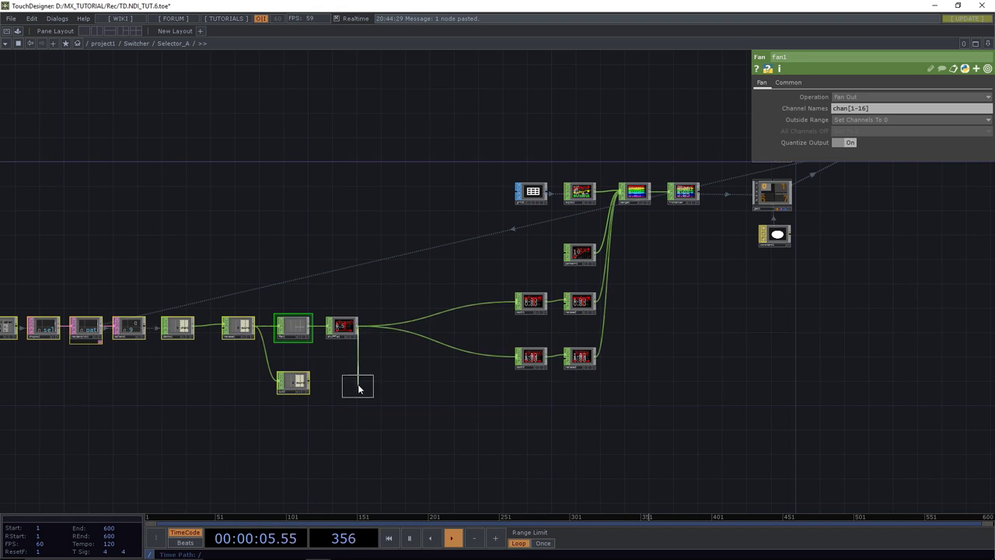
pyautogui.click(384, 368)
pyautogui.scroll(5, 383, 372)
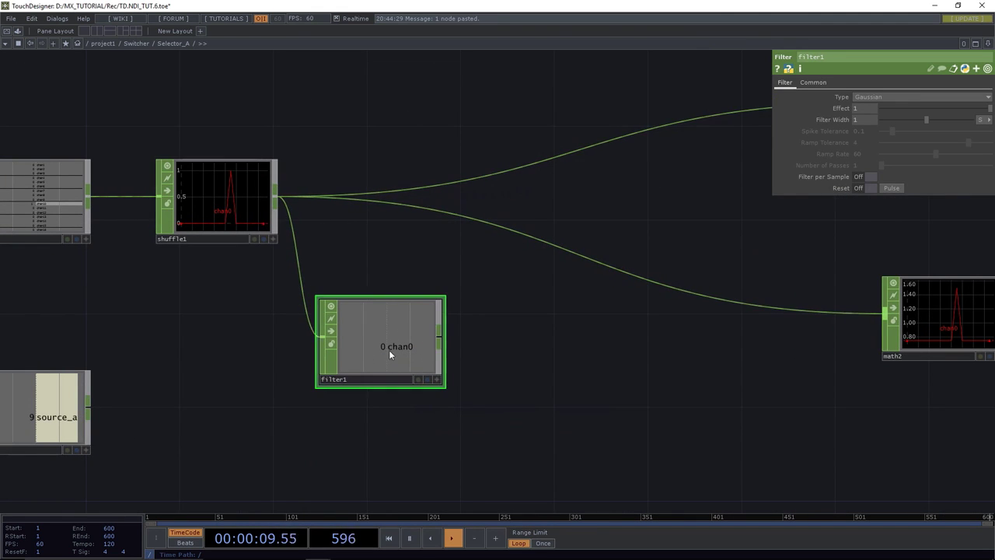
pyautogui.click(861, 176)
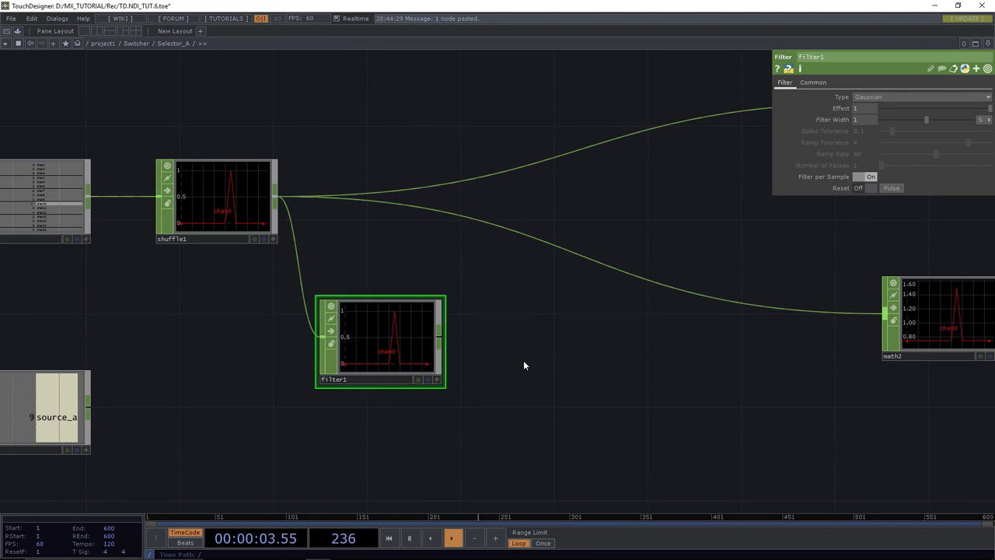
# Add a Null CHOP after filter1 and set its Cook Type to Selective.
pyautogui.moveTo(523, 360); pyautogui.dragTo(453, 365)
pyautogui.moveTo(381, 345); pyautogui.dragTo(434, 345)
pyautogui.write('null')
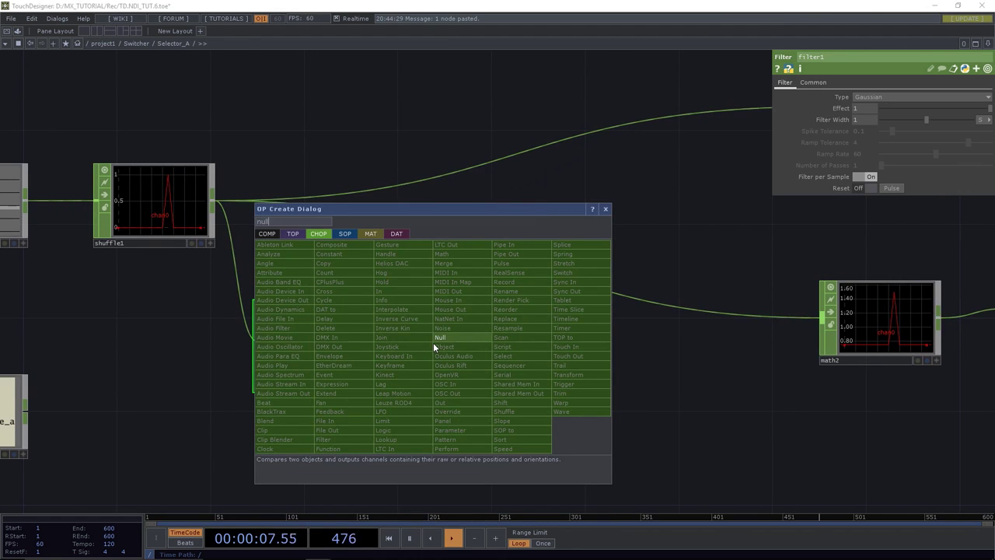
pyautogui.click(437, 339)
pyautogui.click(465, 343)
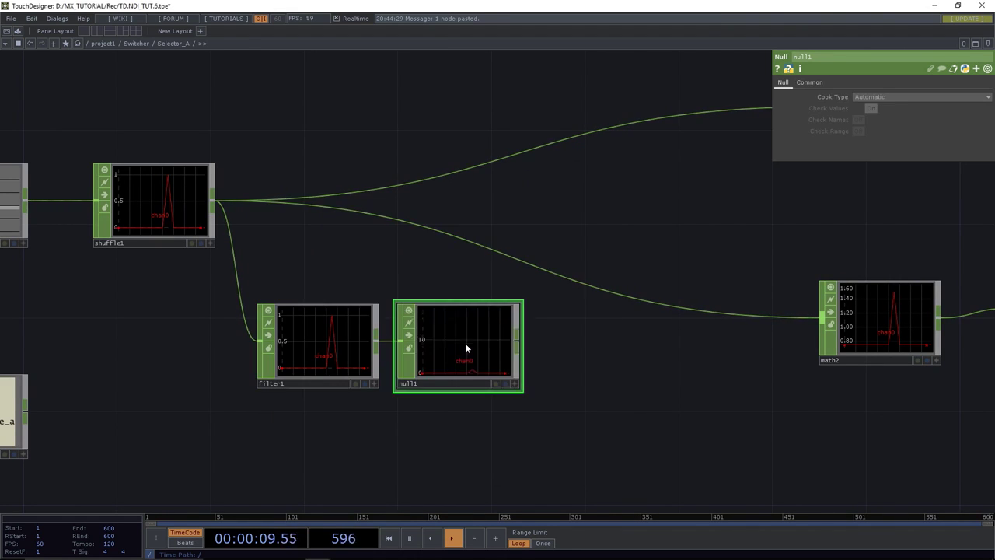
pyautogui.click(869, 100)
pyautogui.click(870, 123)
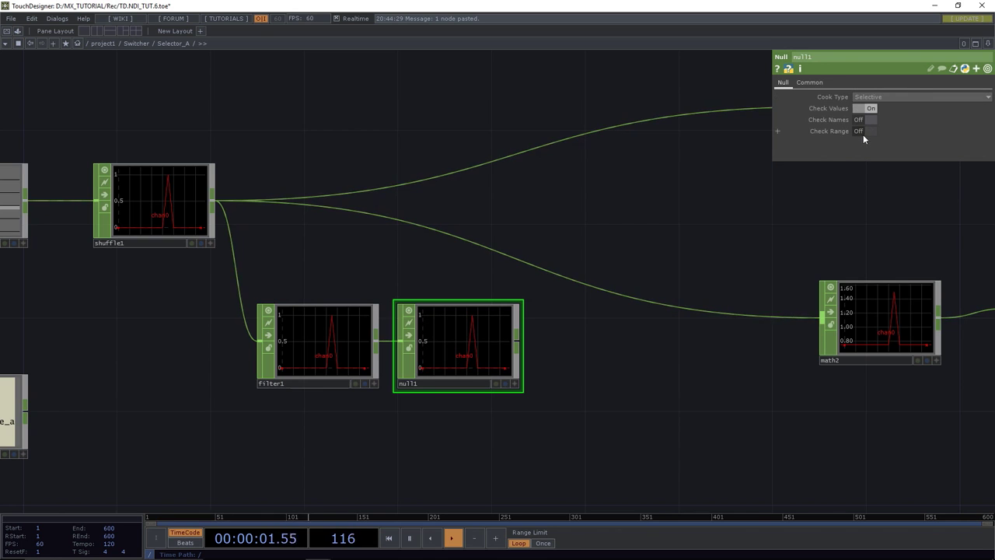
# Rewire null1's output into math1 and math2, and align filter1 and null1 in a row with shuffle1.
pyautogui.moveTo(611, 205); pyautogui.dragTo(560, 254)
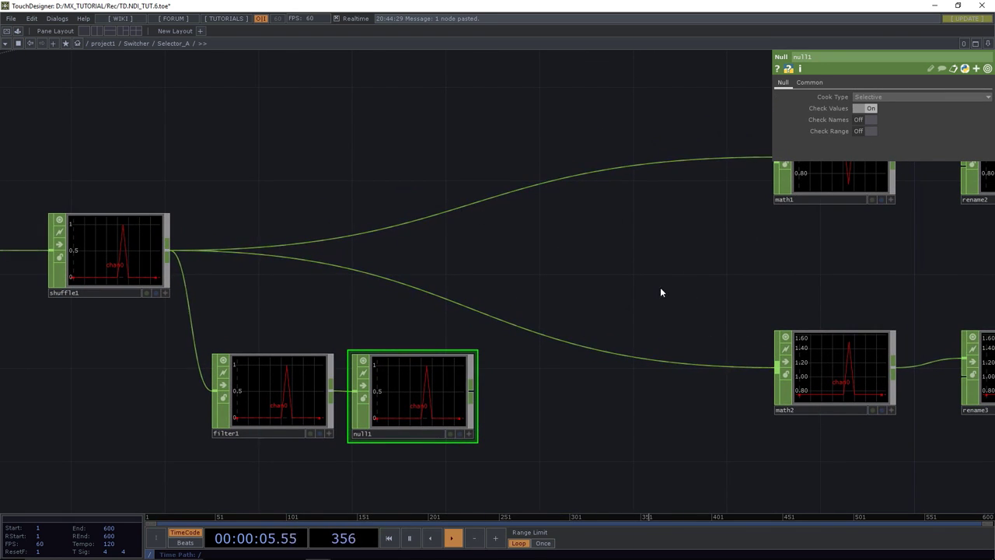
pyautogui.moveTo(660, 288); pyautogui.dragTo(642, 333)
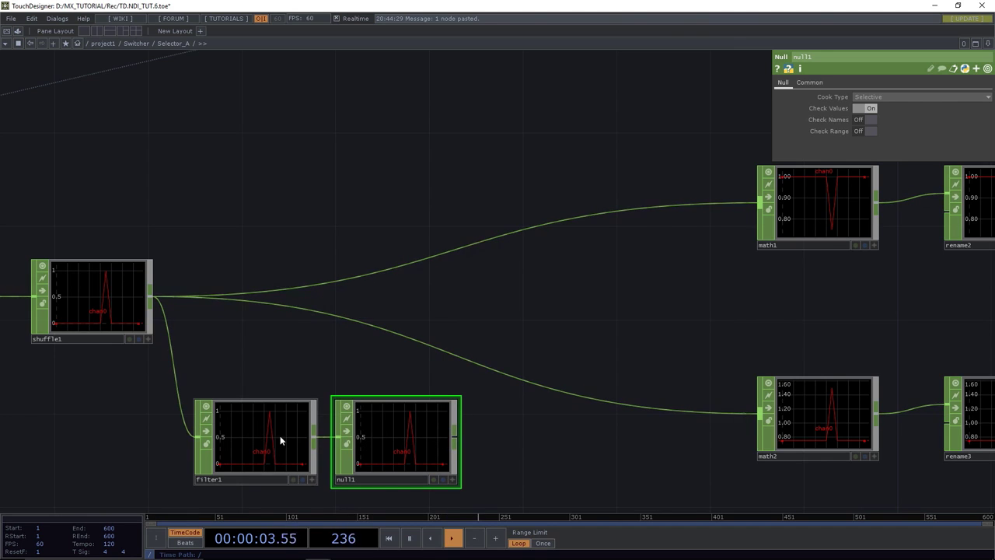
pyautogui.moveTo(456, 441); pyautogui.dragTo(513, 230)
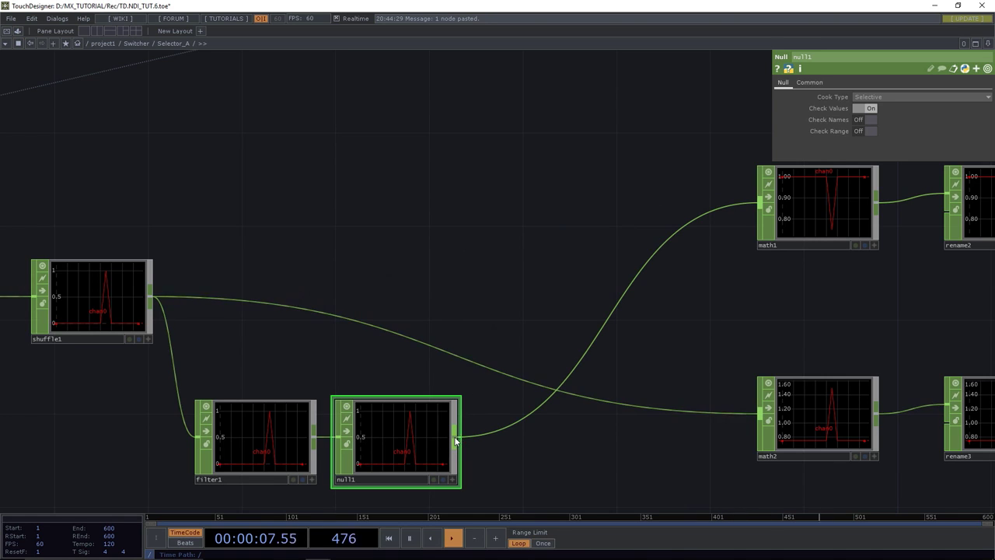
pyautogui.moveTo(455, 441); pyautogui.dragTo(625, 405)
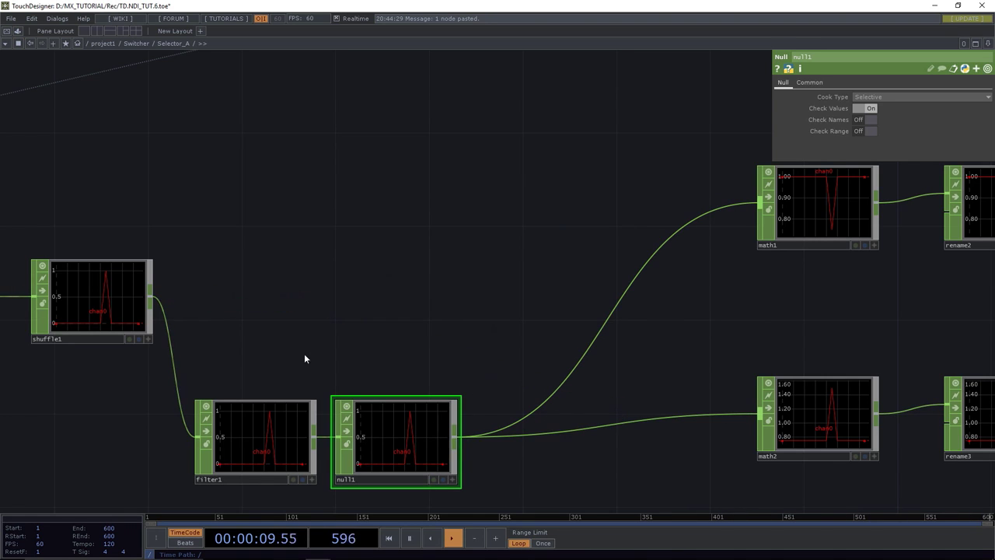
pyautogui.moveTo(388, 439); pyautogui.dragTo(397, 297)
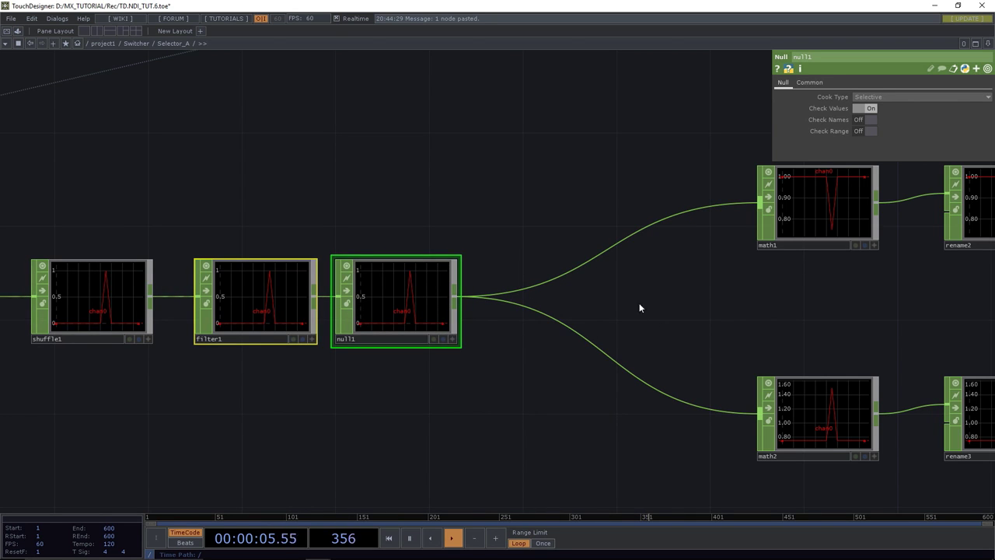
# Go up to the Switcher network and test the source selection interactively in the Selector_A panel.
pyautogui.scroll(-5, 483, 305)
pyautogui.moveTo(730, 295); pyautogui.dragTo(670, 367)
pyautogui.press('u')
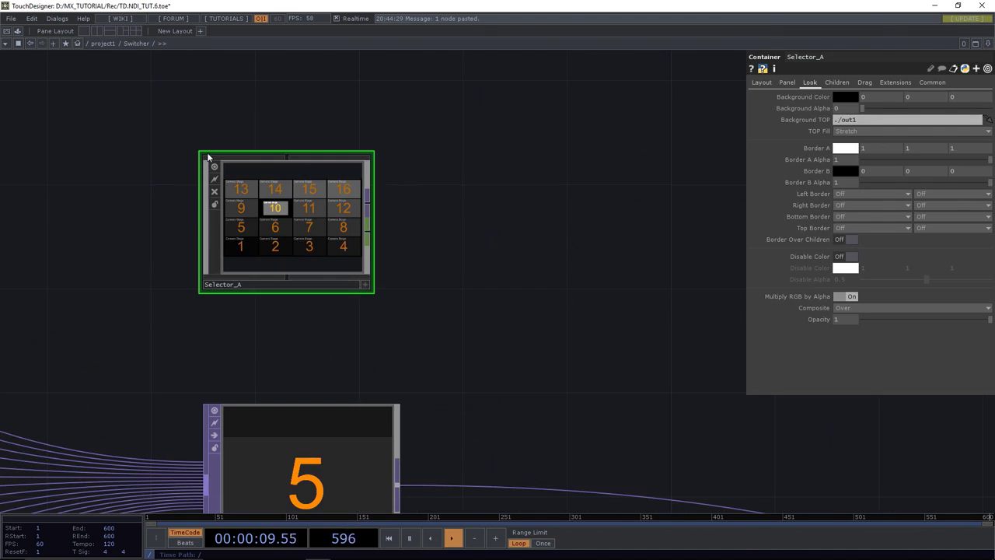
pyautogui.click(366, 285)
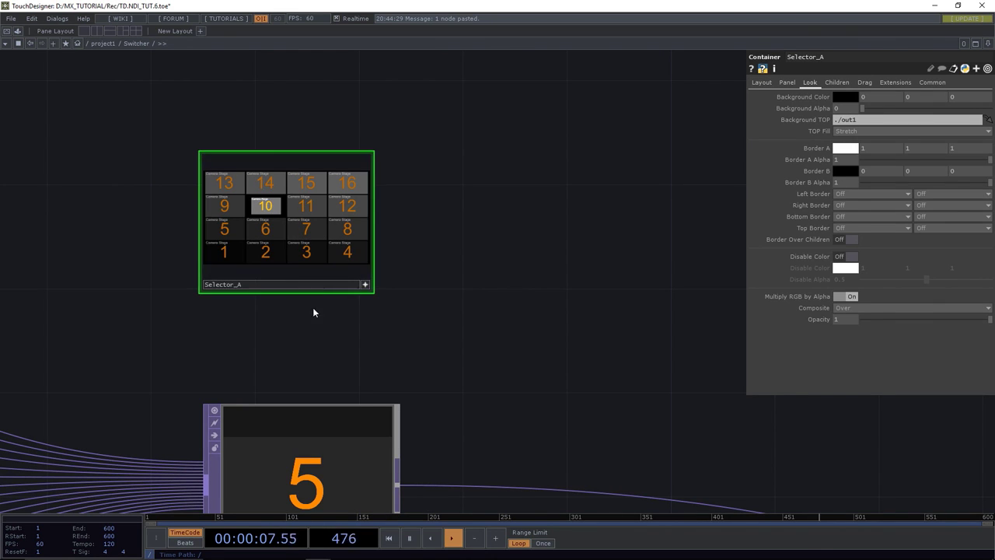
pyautogui.click(366, 285)
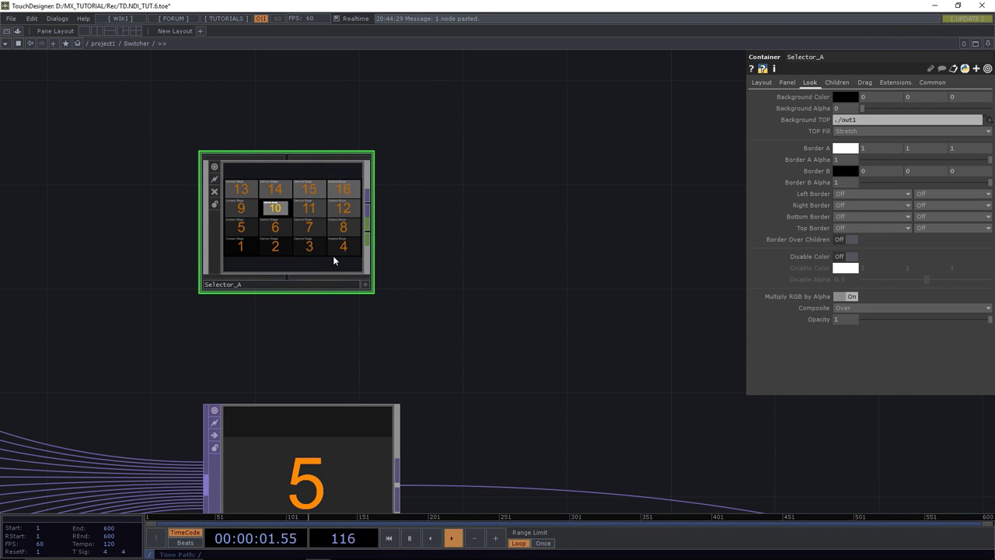
# Inside Selector_A, turn on Check Names and Check Range for null1.
pyautogui.press('i')
pyautogui.moveTo(276, 306); pyautogui.dragTo(336, 321)
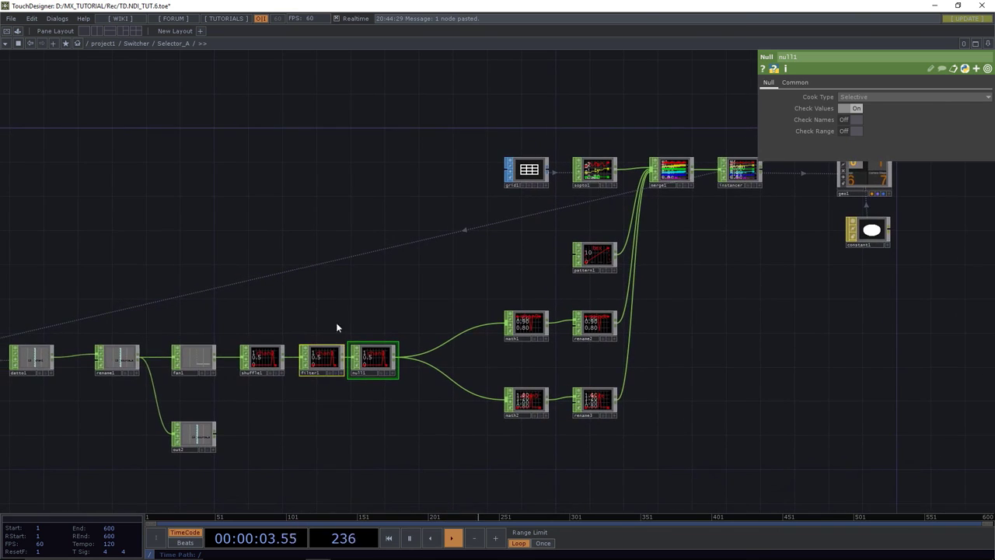
pyautogui.scroll(5, 365, 366)
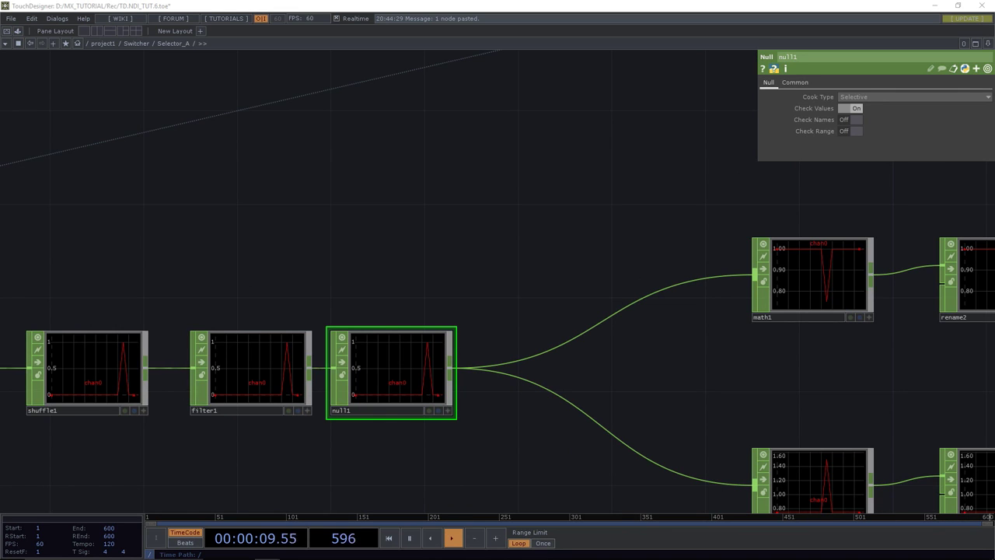
pyautogui.click(855, 120)
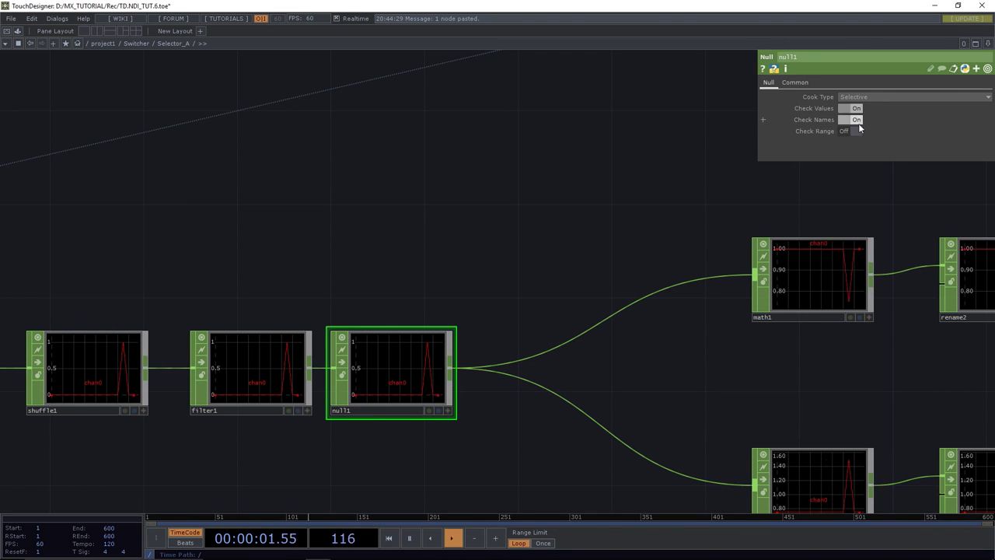
# Return to the Switcher network and select sources 8 and 13 in Selector_A to test the highlight transition.
pyautogui.click(139, 43)
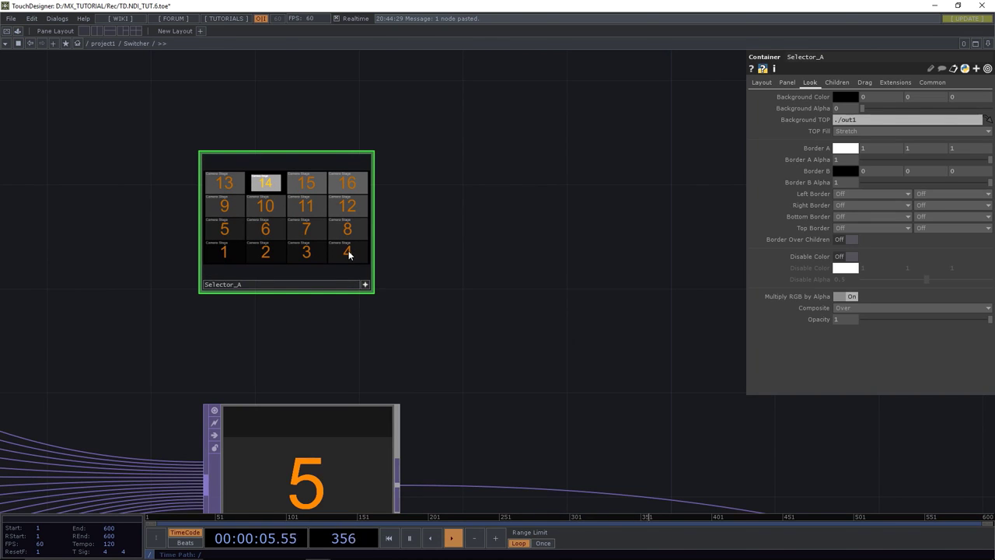
pyautogui.click(344, 224)
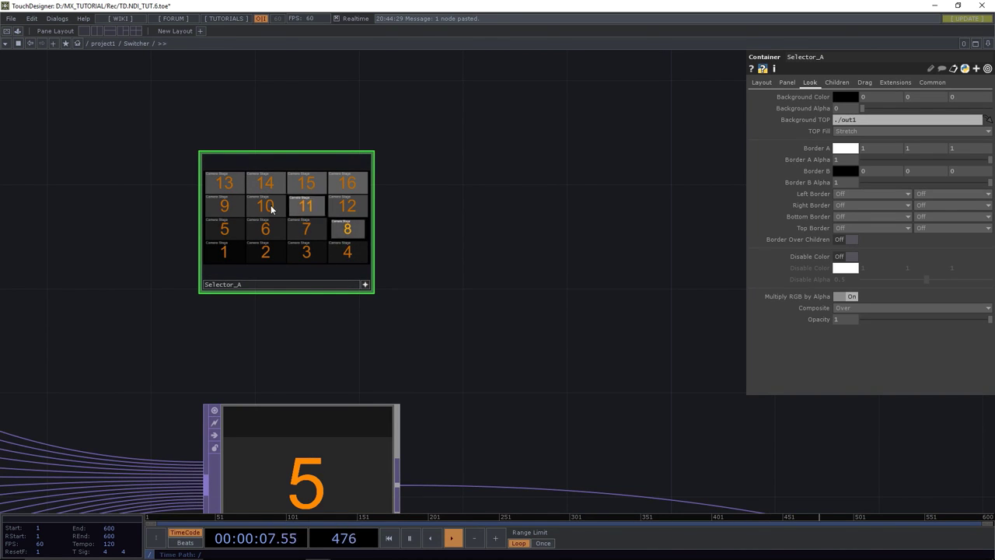
pyautogui.click(225, 183)
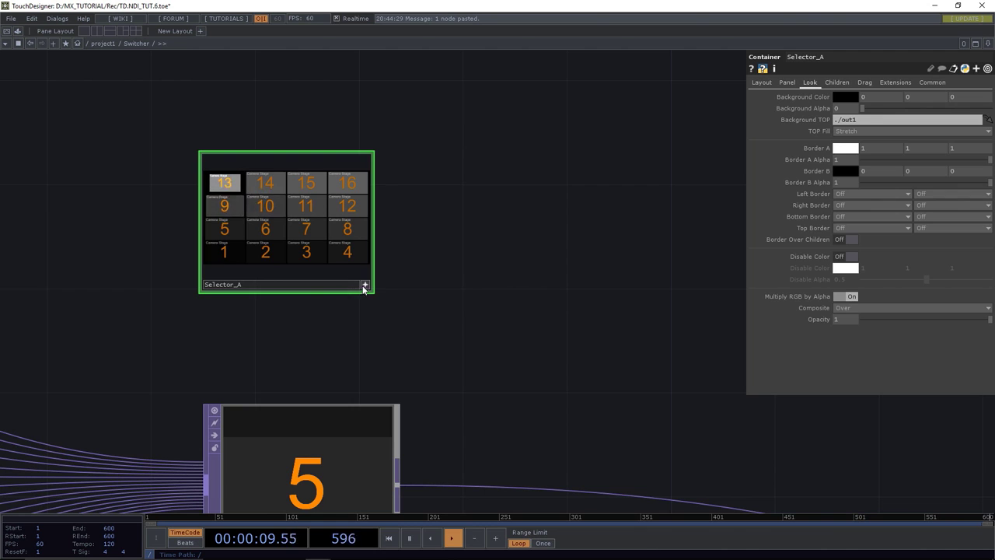
pyautogui.click(365, 288)
# Inside Selector_A, reduce filter1's Filter Width to about 0.87.
pyautogui.doubleClick(315, 225)
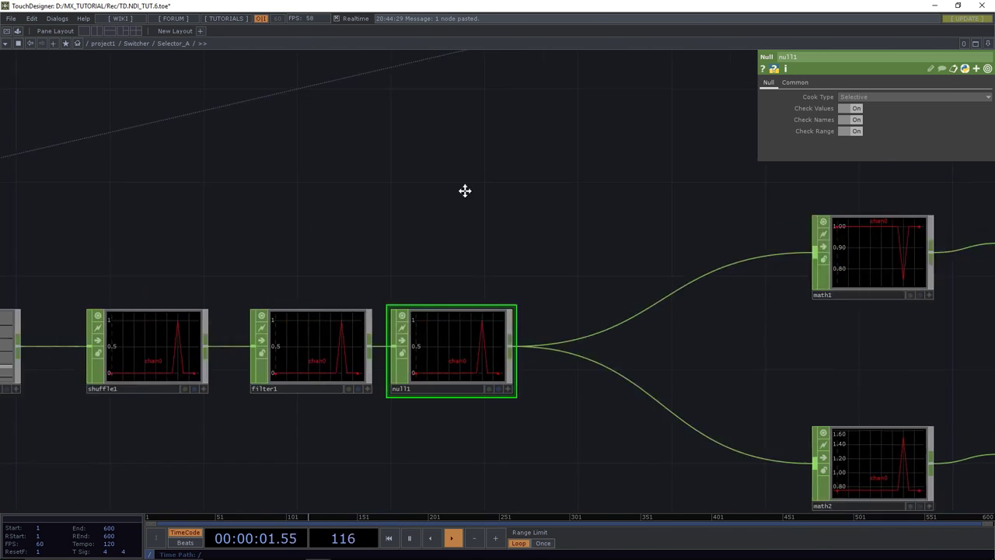
pyautogui.click(448, 291)
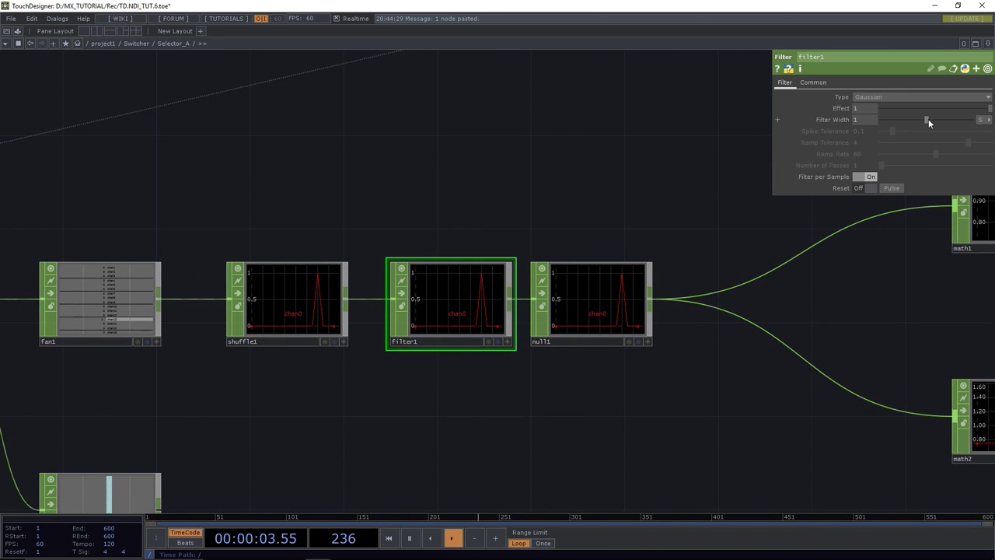
pyautogui.moveTo(928, 121); pyautogui.dragTo(921, 120)
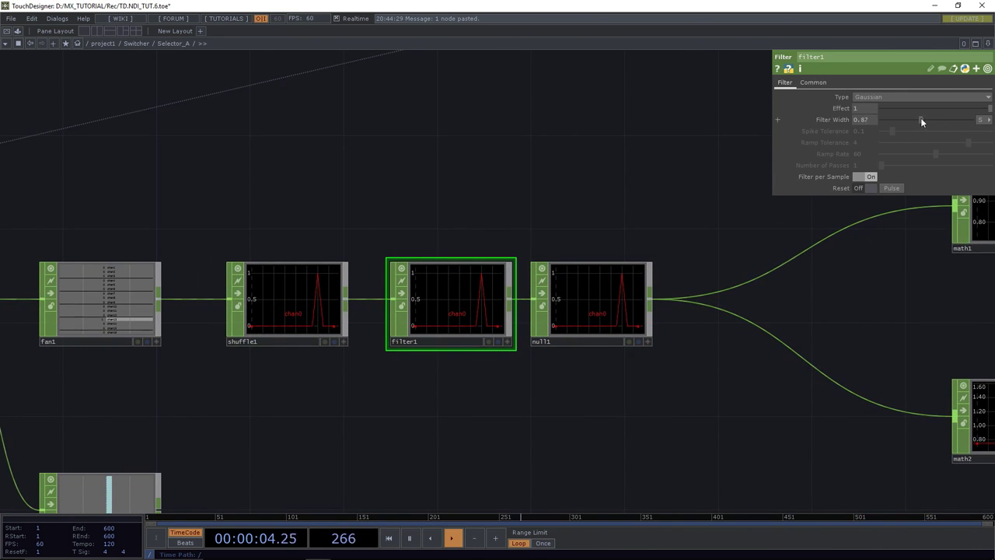
# Retest the transition speed by switching between sources in the Selector_A panel from the Switcher network.
pyautogui.click(133, 43)
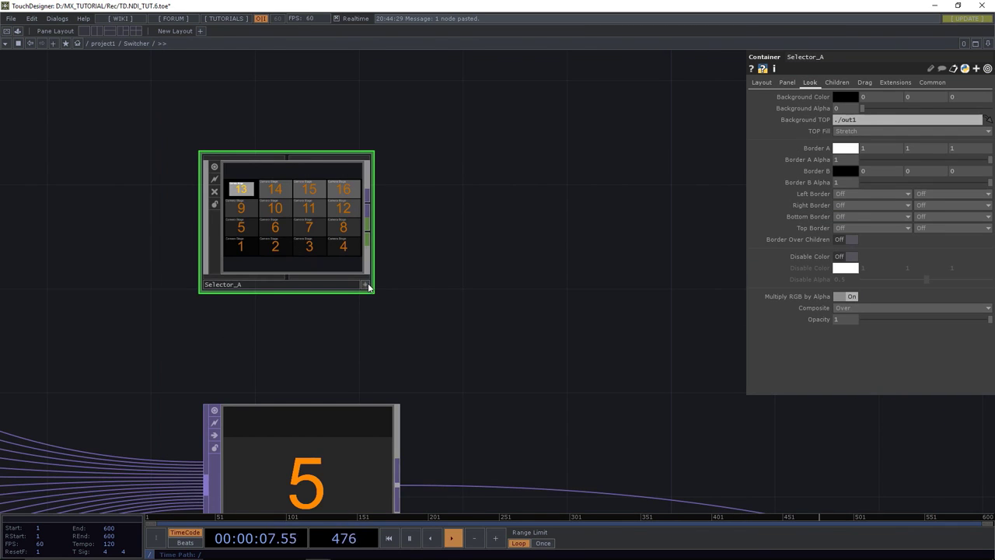
pyautogui.click(364, 283)
pyautogui.click(334, 233)
pyautogui.click(226, 180)
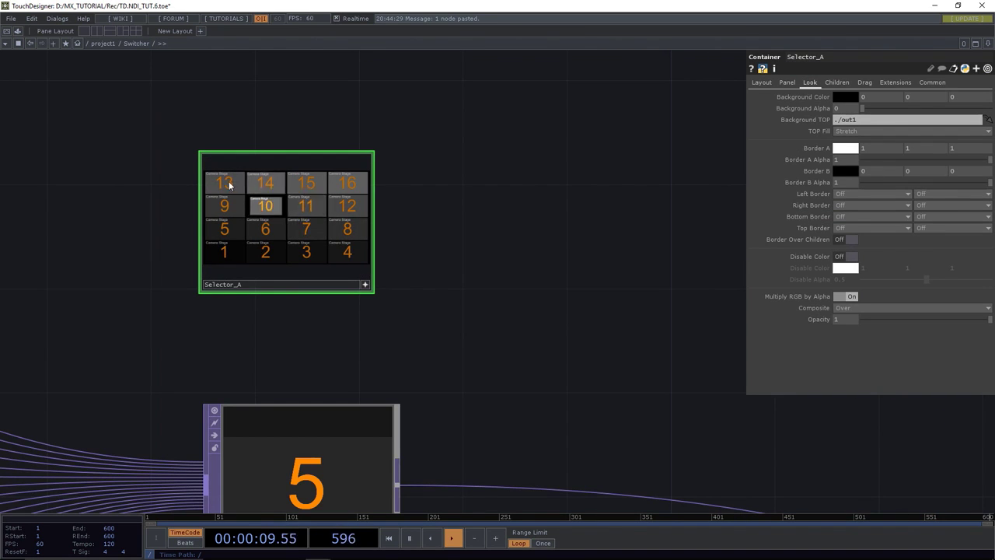
pyautogui.click(364, 283)
# Attach a Null TOP to Selector_A's image output and a Null CHOP to its channel output.
pyautogui.moveTo(506, 267); pyautogui.dragTo(390, 282)
pyautogui.moveTo(264, 220); pyautogui.dragTo(433, 170)
pyautogui.write('null')
pyautogui.press('Return')
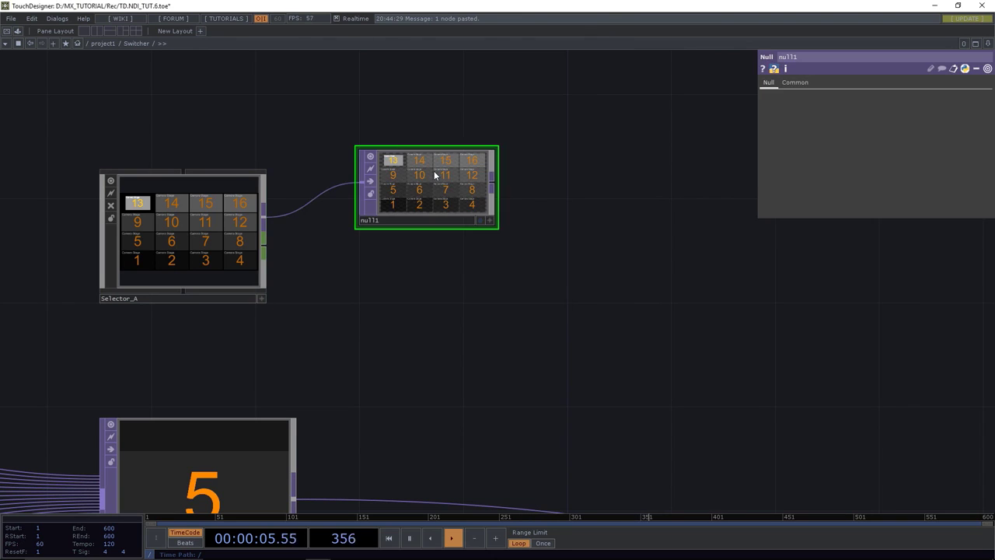
pyautogui.moveTo(265, 249); pyautogui.dragTo(426, 318)
pyautogui.write('nul')
pyautogui.press('Return')
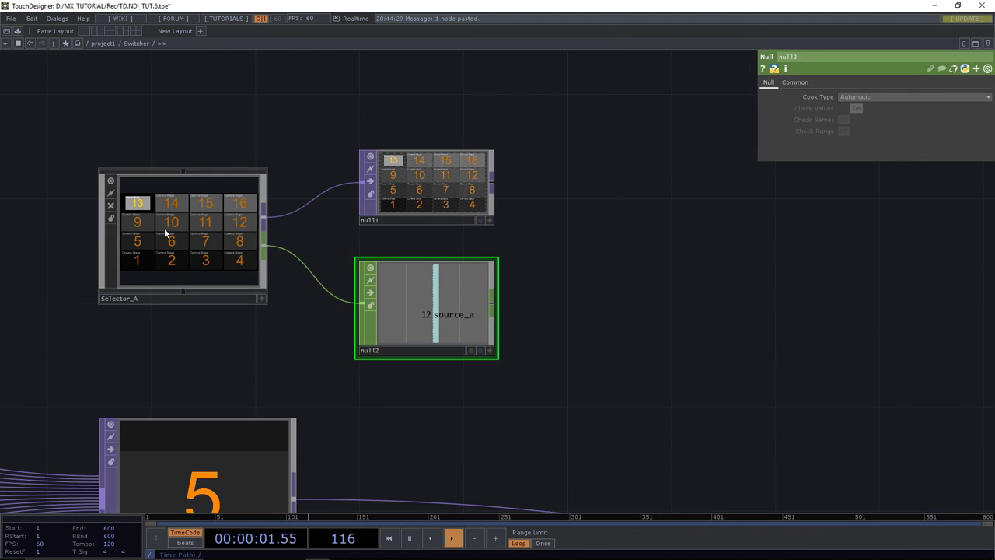
# Select several different sources in Selector_A to check how the Null TOP image and the Null CHOP's source_a channel respond.
pyautogui.click(165, 228)
pyautogui.click(261, 299)
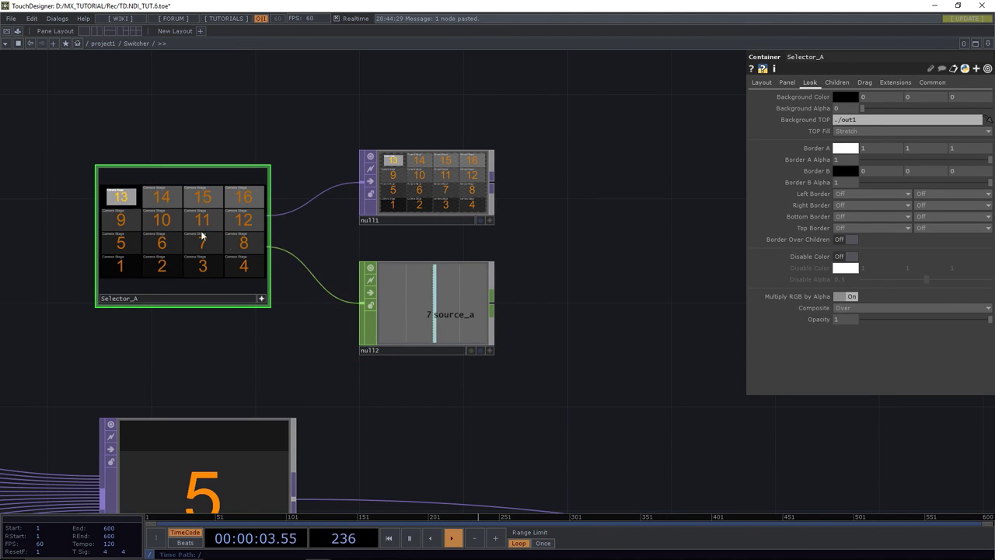
pyautogui.click(234, 245)
pyautogui.click(162, 220)
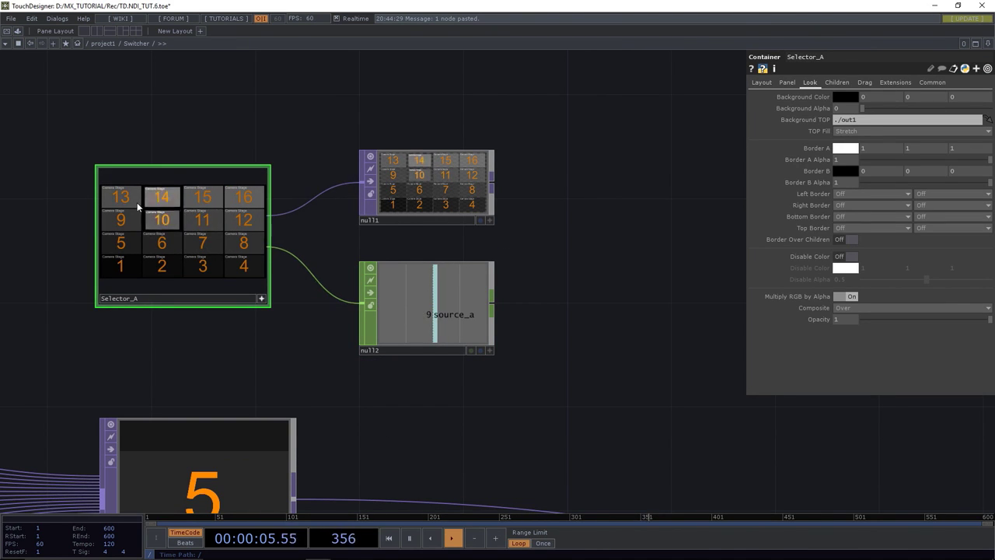
pyautogui.click(121, 224)
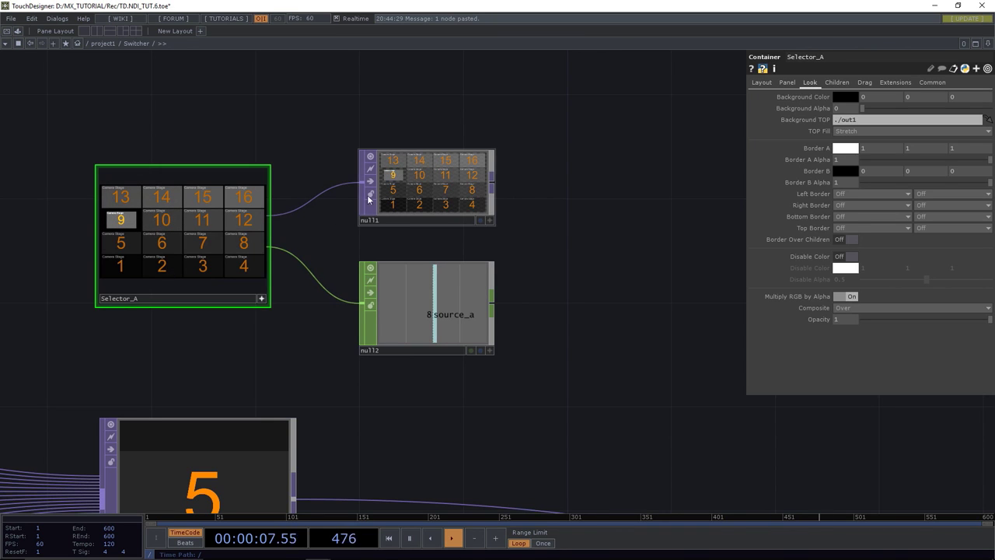
pyautogui.click(204, 262)
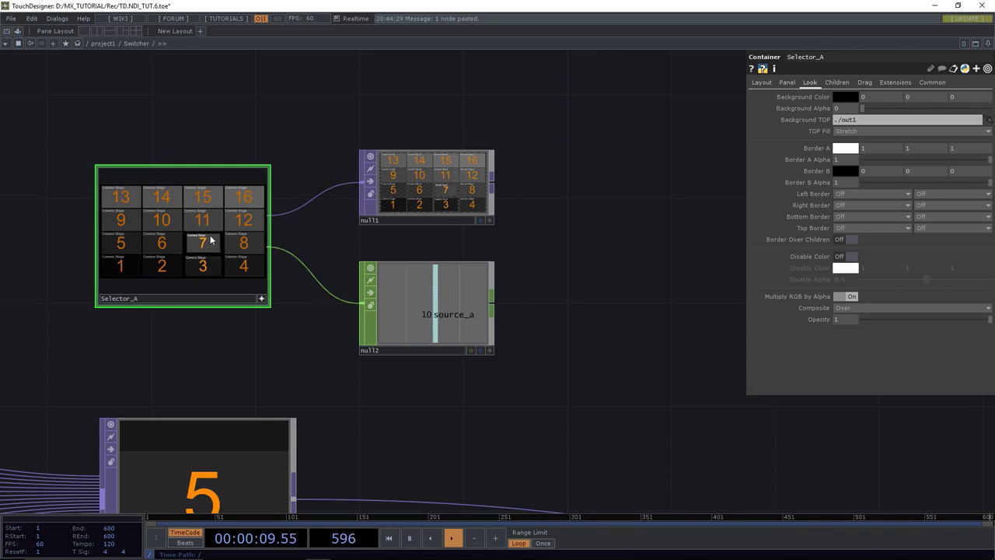
pyautogui.click(202, 220)
pyautogui.click(205, 211)
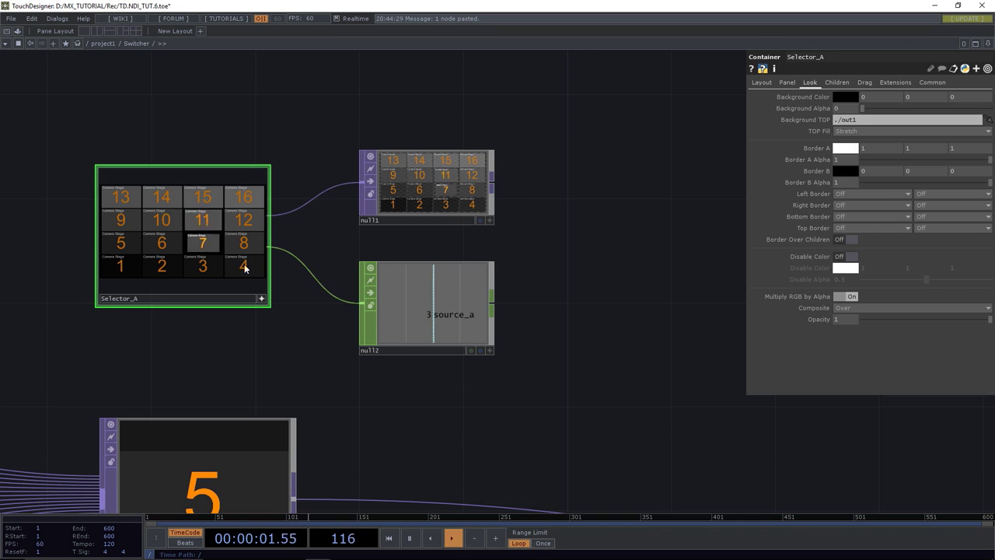
# Select source 1 in Selector_A, and delete the Null TOP attached to its image output.
pyautogui.click(113, 263)
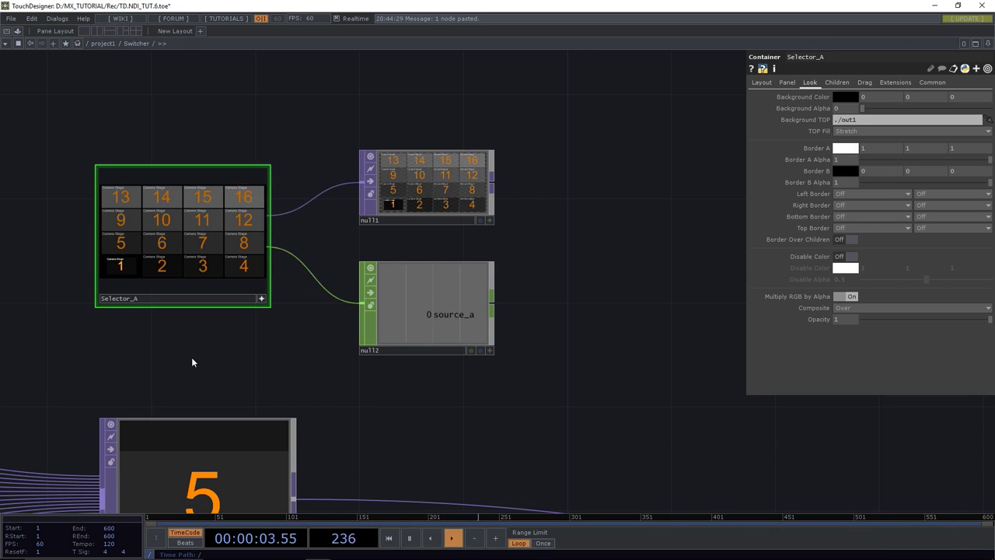
pyautogui.scroll(-5, 262, 301)
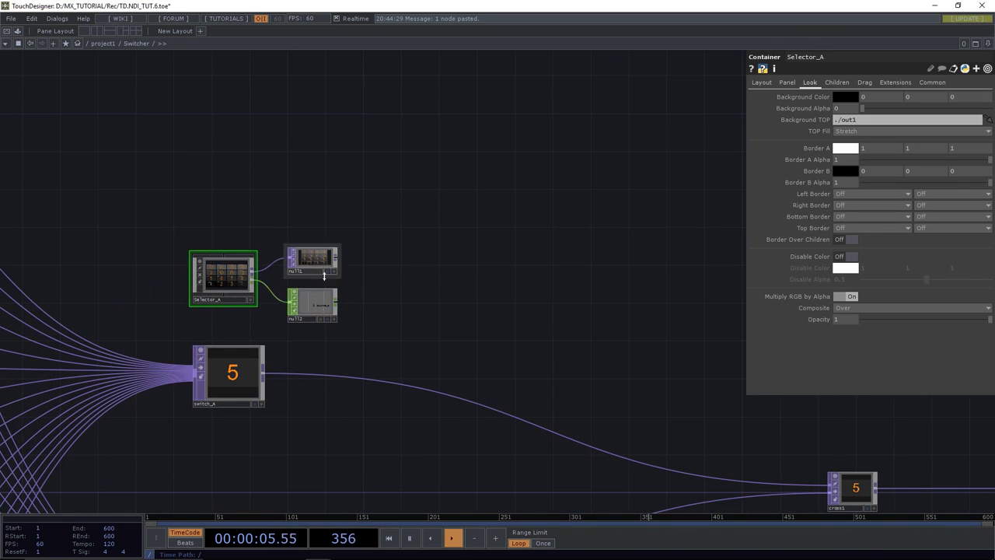
pyautogui.click(312, 260)
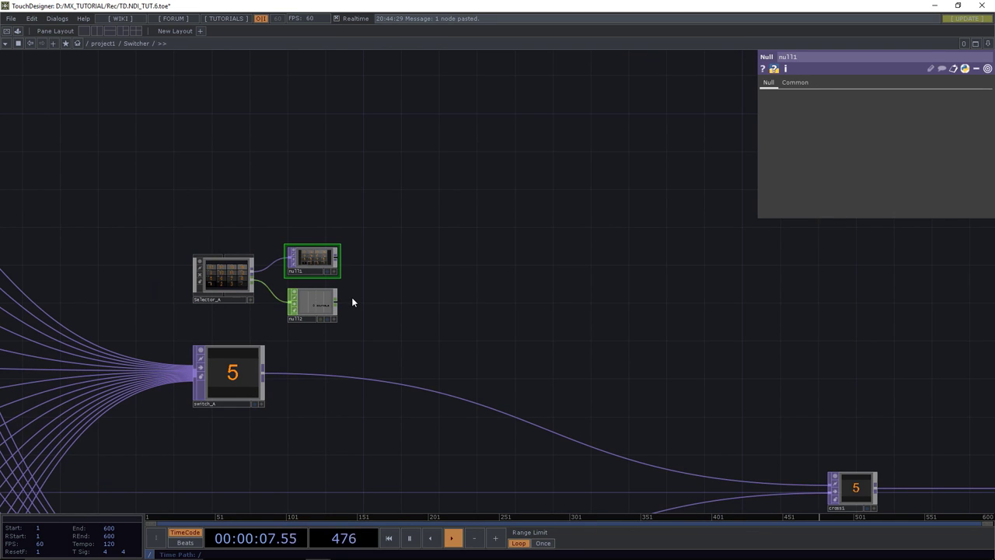
pyautogui.press('Delete')
# Reposition Selector_A and the Null CHOP above switch_A with more space between them.
pyautogui.click(319, 303)
pyautogui.moveTo(290, 265); pyautogui.dragTo(324, 207)
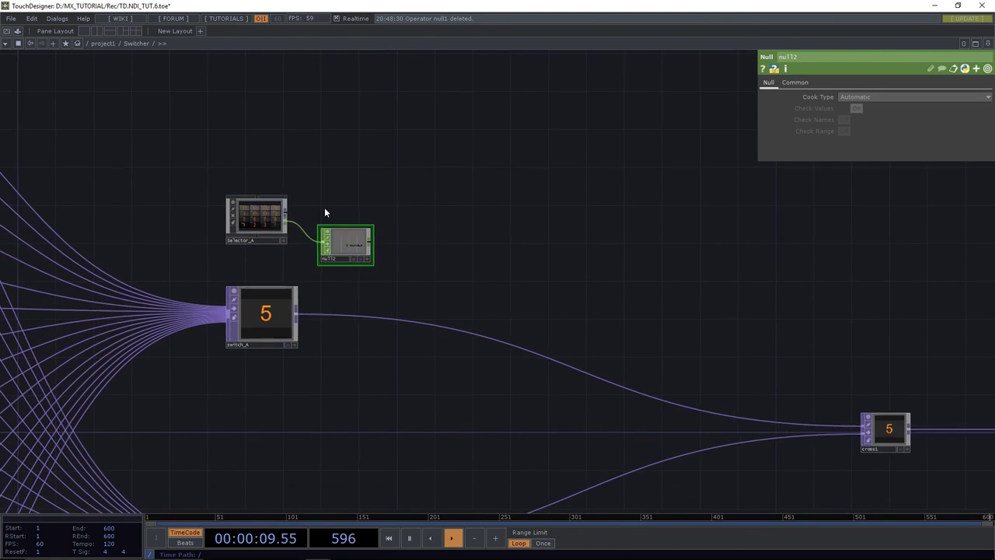
pyautogui.moveTo(263, 211); pyautogui.dragTo(273, 208)
pyautogui.moveTo(349, 244); pyautogui.dragTo(367, 243)
pyautogui.moveTo(446, 253); pyautogui.dragTo(467, 215)
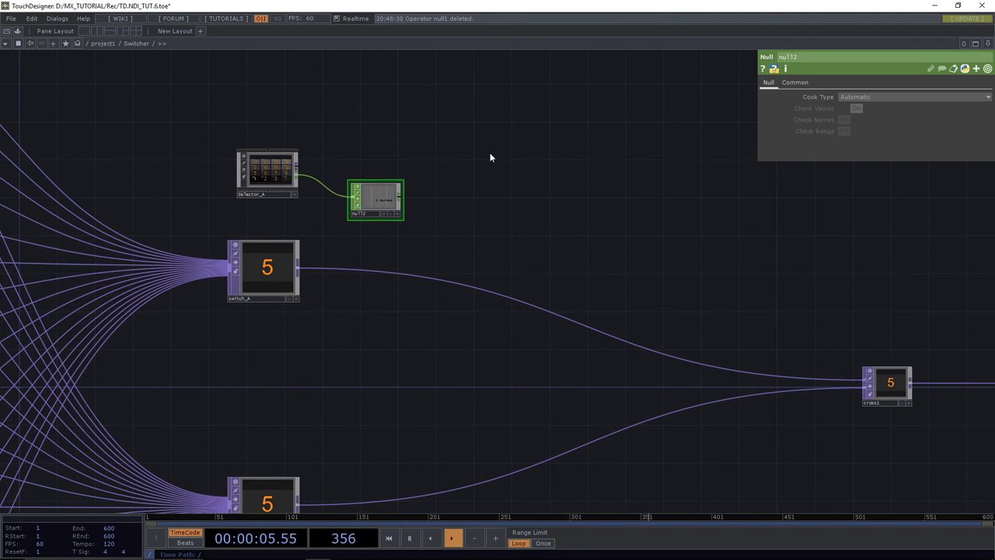
# Switch between sources in Selector_A to check the Null CHOP's source_a channel against the switch and cross operators.
pyautogui.click(884, 400)
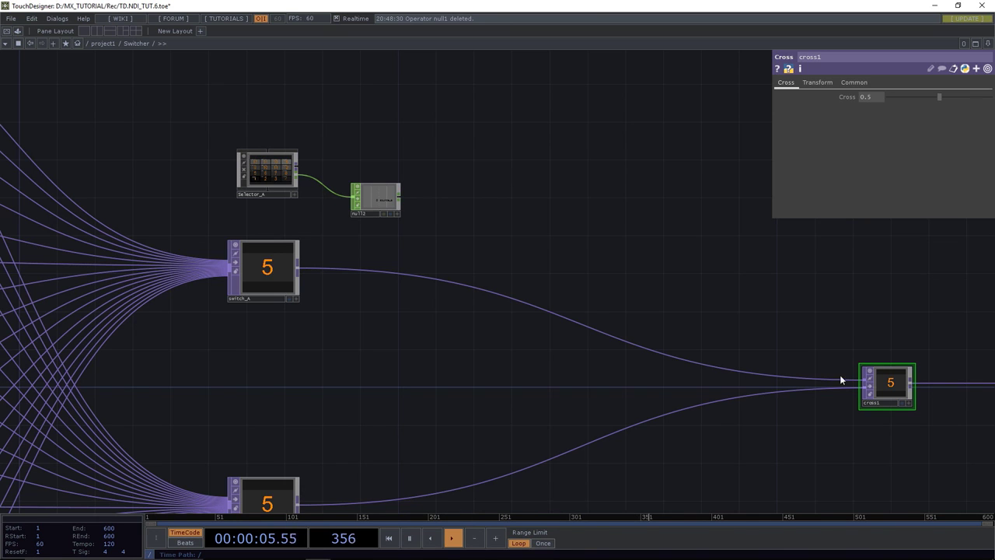
pyautogui.scroll(5, 299, 187)
pyautogui.click(300, 276)
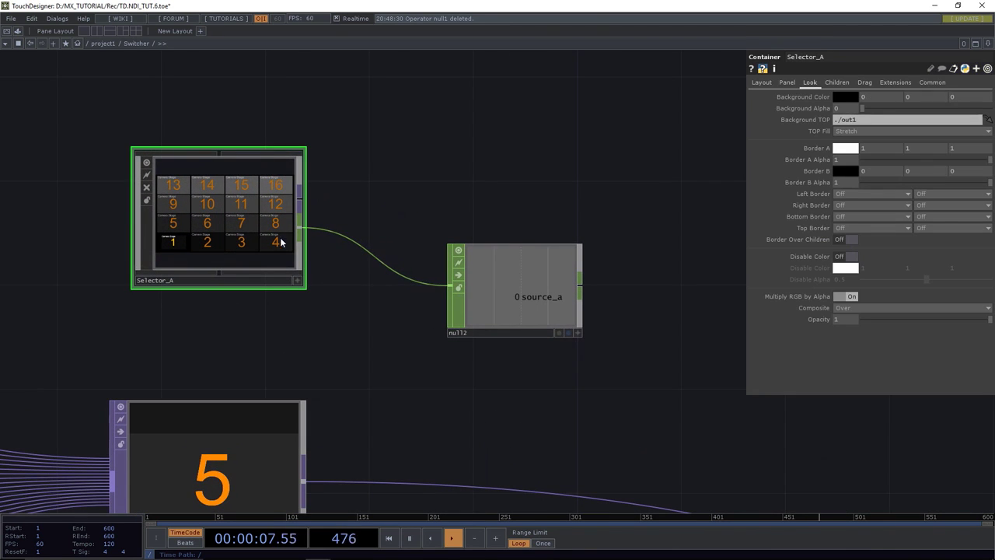
pyautogui.click(295, 282)
pyautogui.click(252, 229)
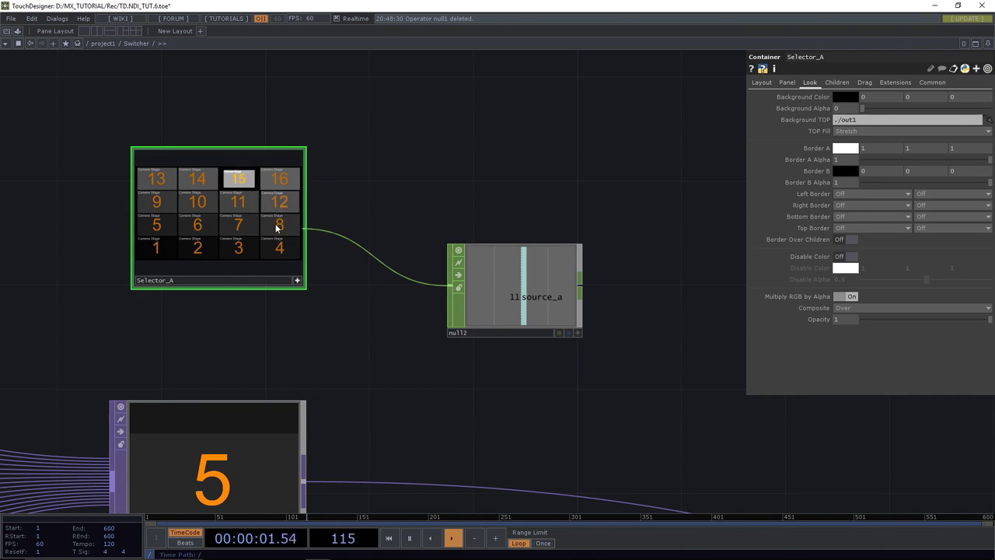
pyautogui.click(297, 281)
# Export the Null CHOP's source_a channel to the Index parameter of switch_A.
pyautogui.scroll(-5, 356, 289)
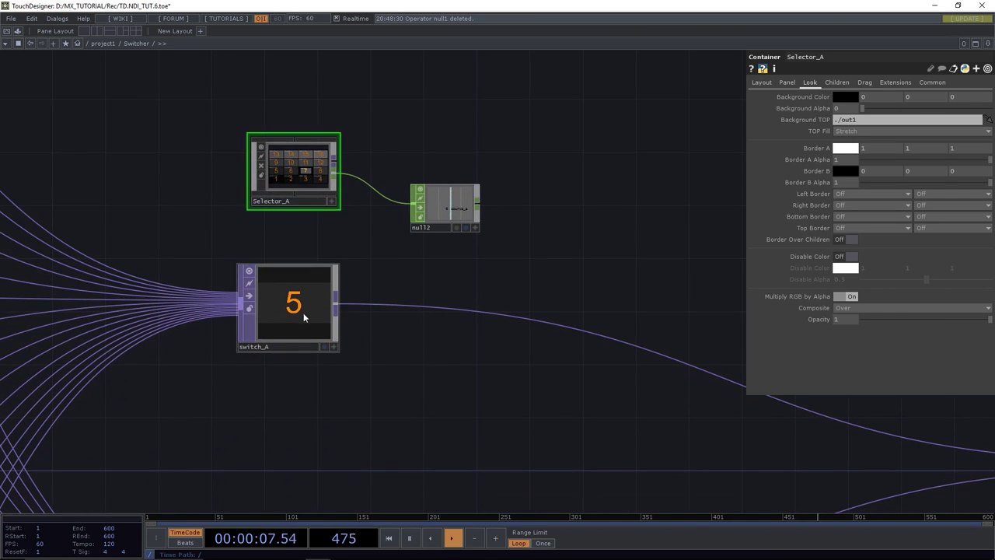
pyautogui.click(303, 312)
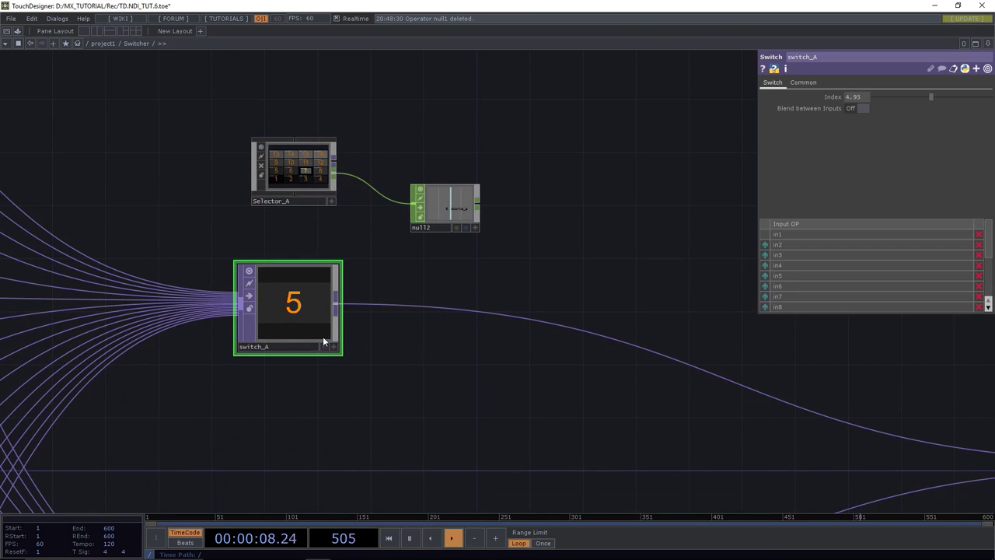
pyautogui.click(475, 227)
pyautogui.moveTo(454, 216); pyautogui.dragTo(838, 96)
pyautogui.click(835, 87)
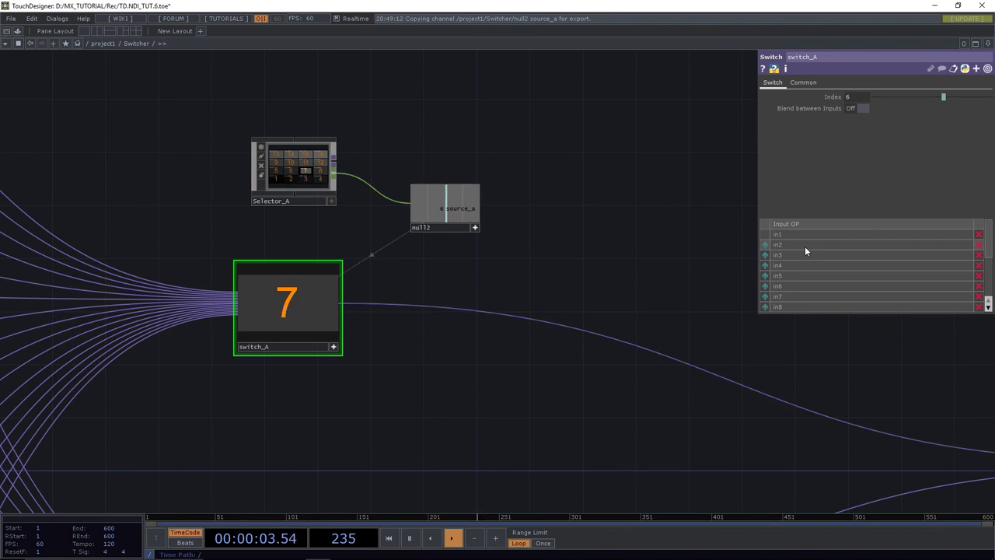
# Select a range of sources in Selector_A to test that switch_A follows each selection, ending on source 13.
pyautogui.moveTo(422, 220)
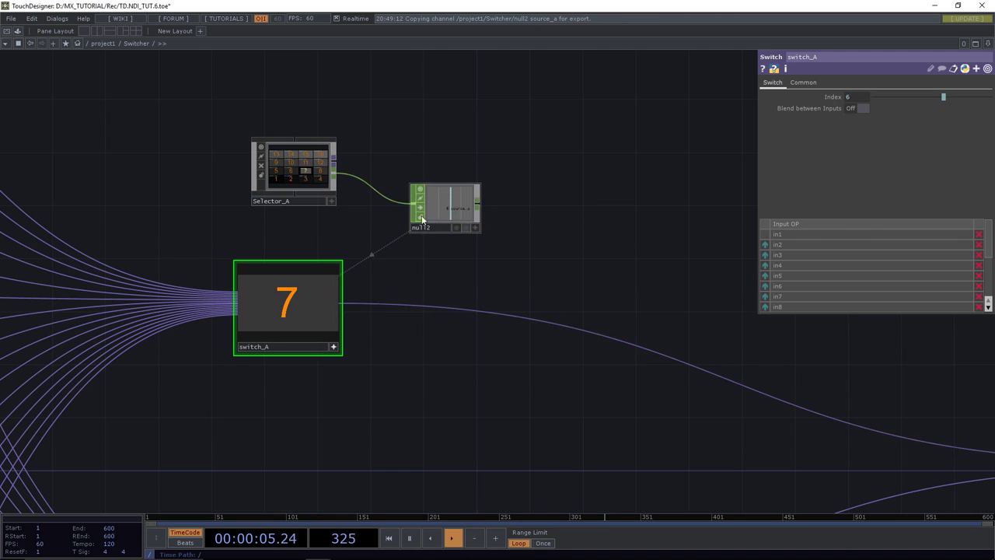
pyautogui.click(331, 201)
pyautogui.click(283, 172)
pyautogui.click(282, 161)
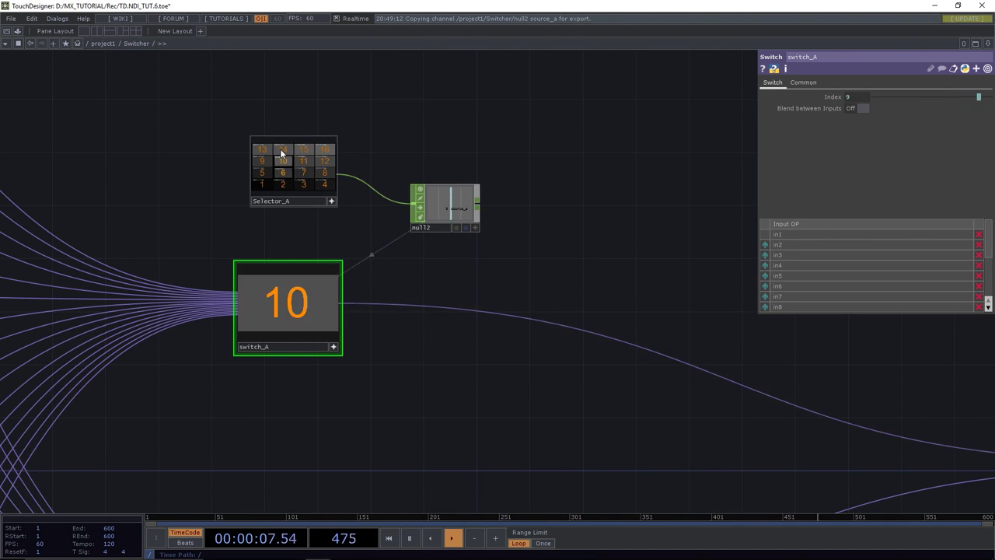
pyautogui.click(283, 149)
pyautogui.click(262, 149)
pyautogui.click(262, 160)
pyautogui.click(262, 172)
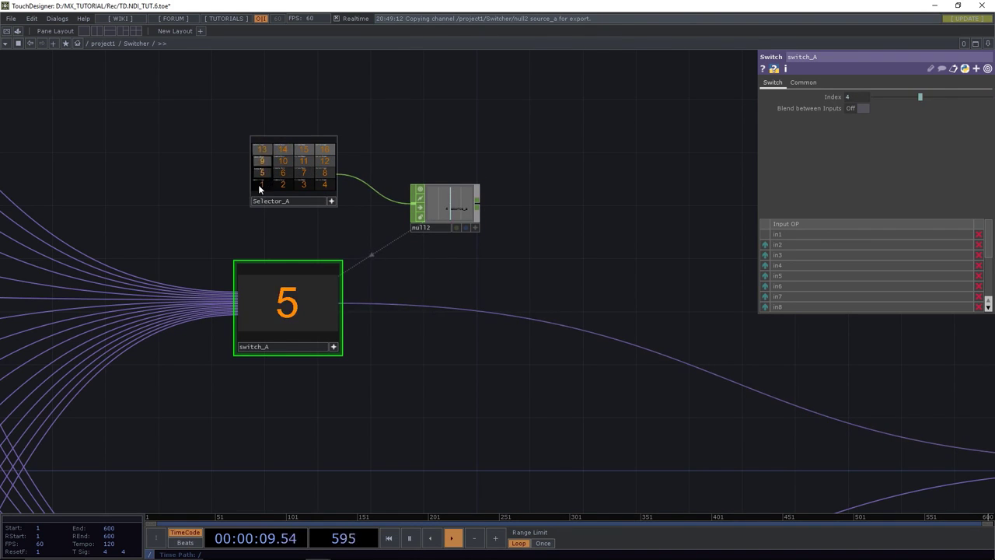
pyautogui.click(259, 184)
pyautogui.click(303, 173)
pyautogui.click(320, 160)
pyautogui.click(303, 149)
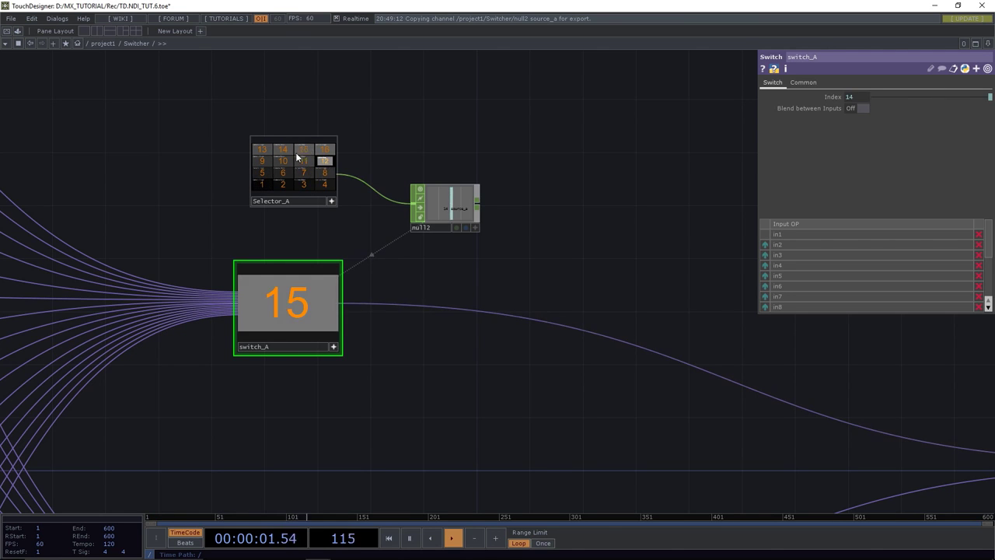
pyautogui.click(283, 161)
pyautogui.click(283, 149)
pyautogui.click(262, 149)
pyautogui.click(331, 200)
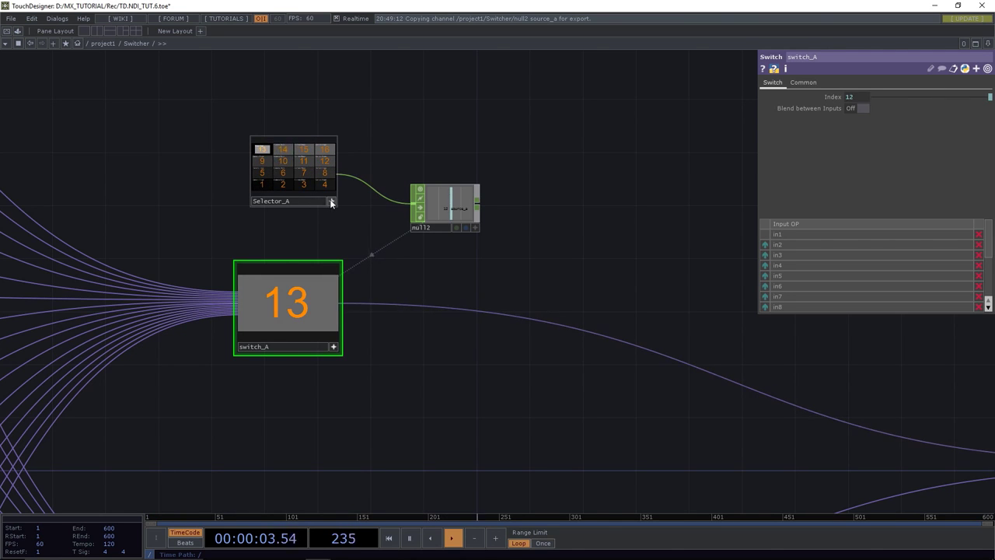
# Add a Container COMP to the Switcher network, beside the Null CHOP.
pyautogui.scroll(-10, 371, 227)
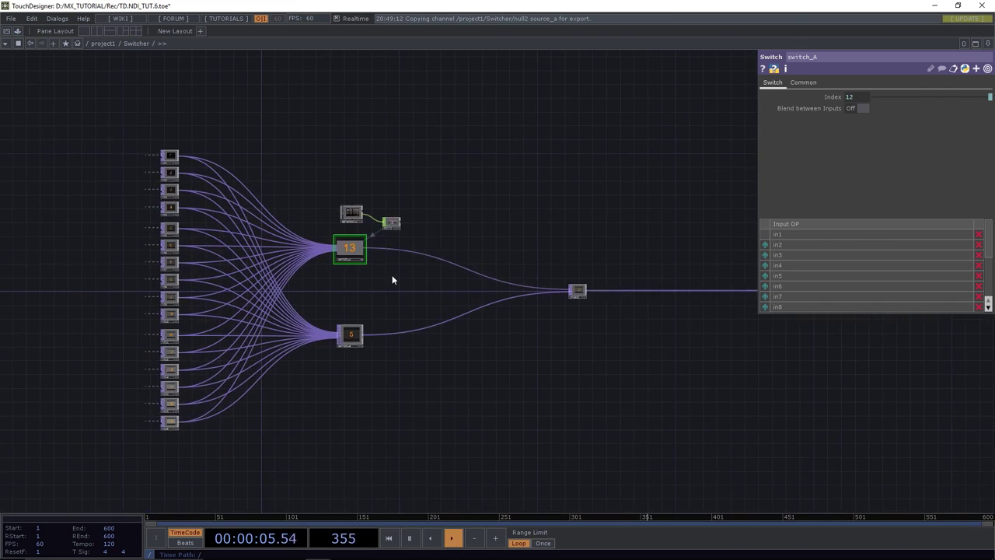
pyautogui.scroll(5, 332, 188)
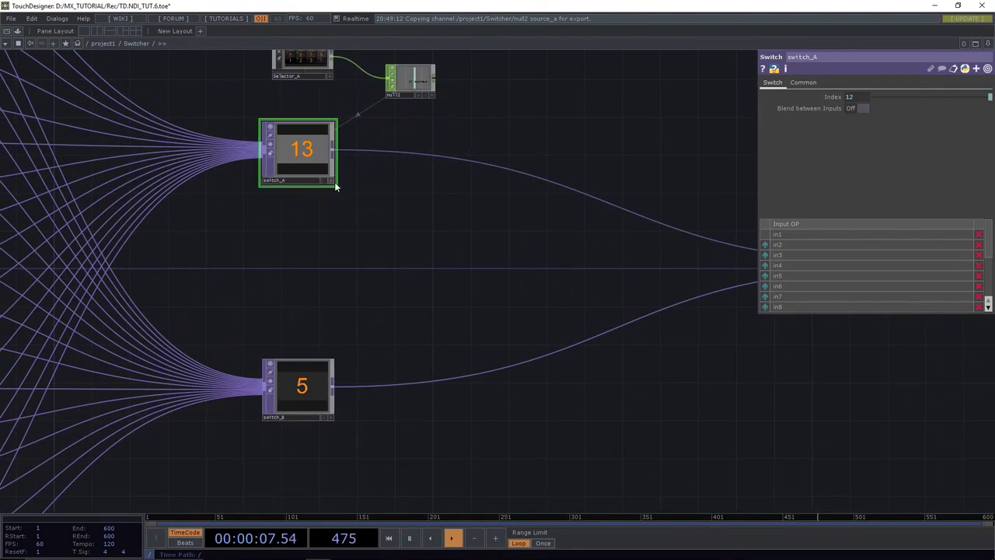
pyautogui.hscroll(3, 402, 297)
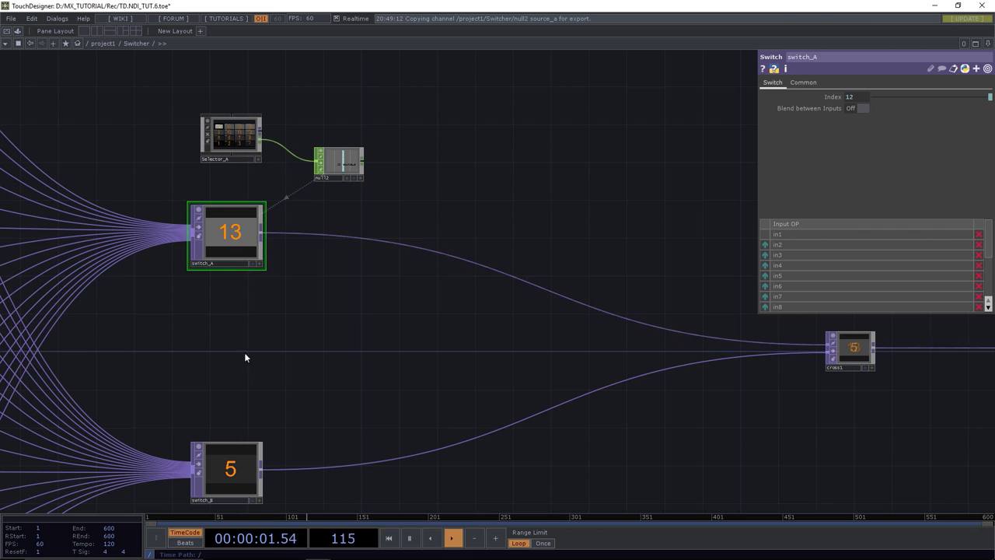
pyautogui.moveTo(323, 358); pyautogui.dragTo(296, 384)
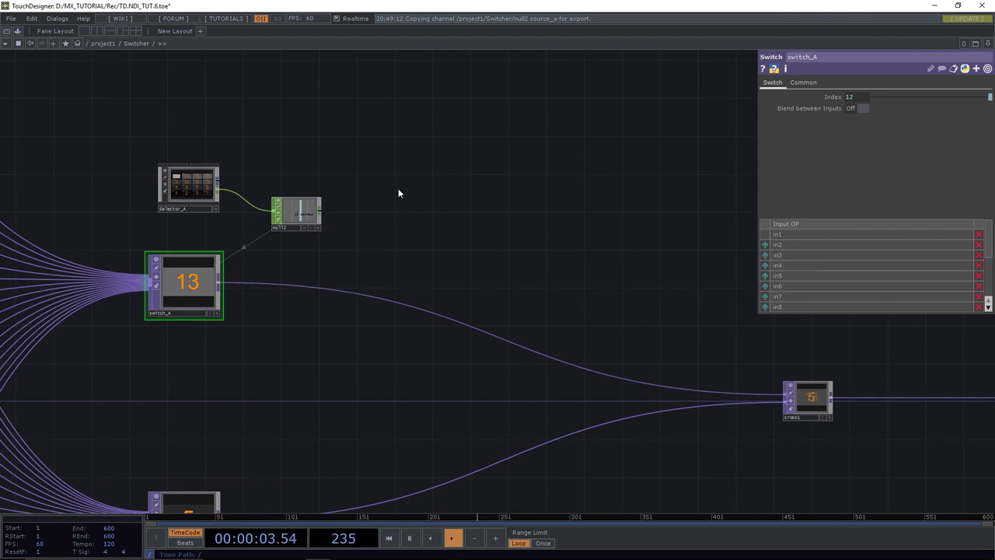
pyautogui.press('Tab')
pyautogui.click(233, 79)
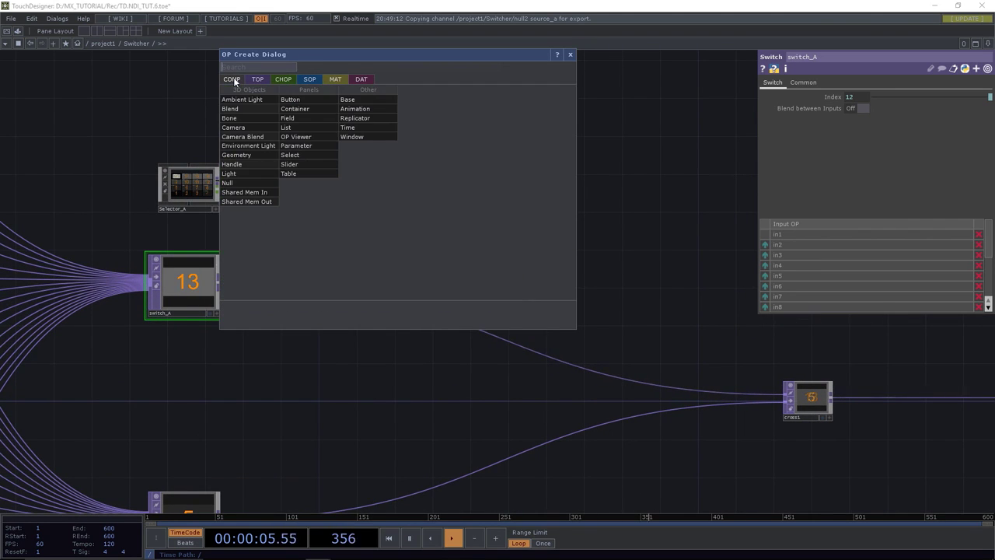
pyautogui.write('con')
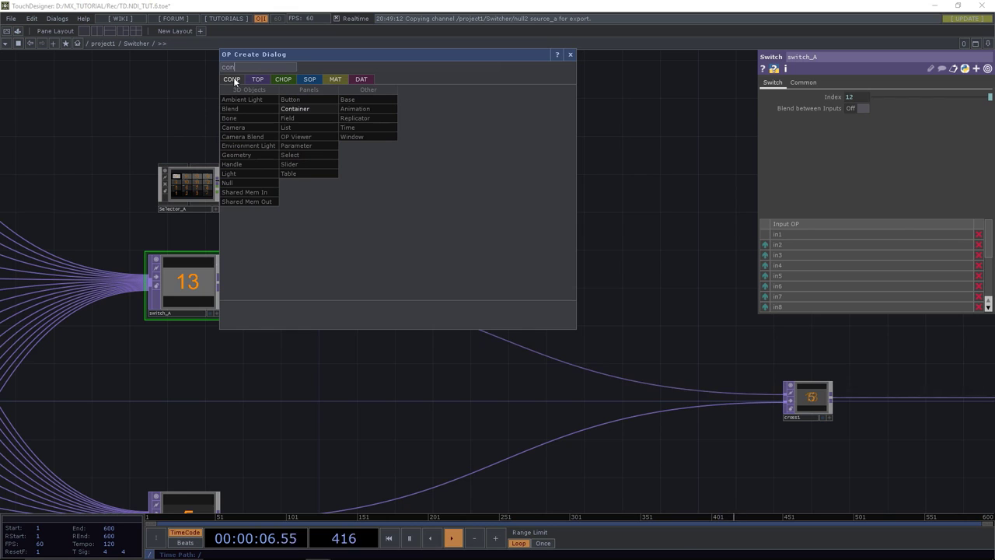
pyautogui.click(294, 109)
pyautogui.click(416, 192)
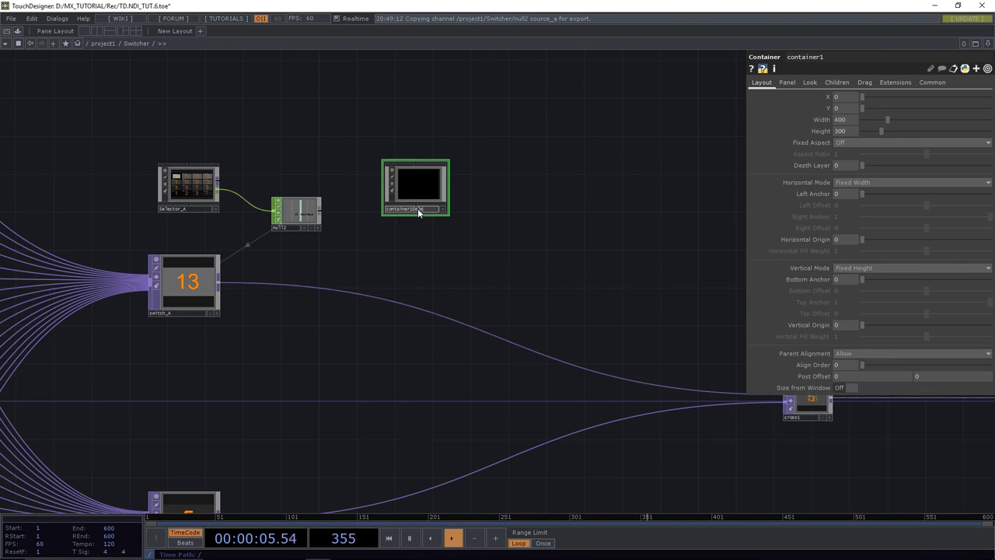
# Rename the new Container COMP as Select_A.
pyautogui.write('A')
pyautogui.press('Return')
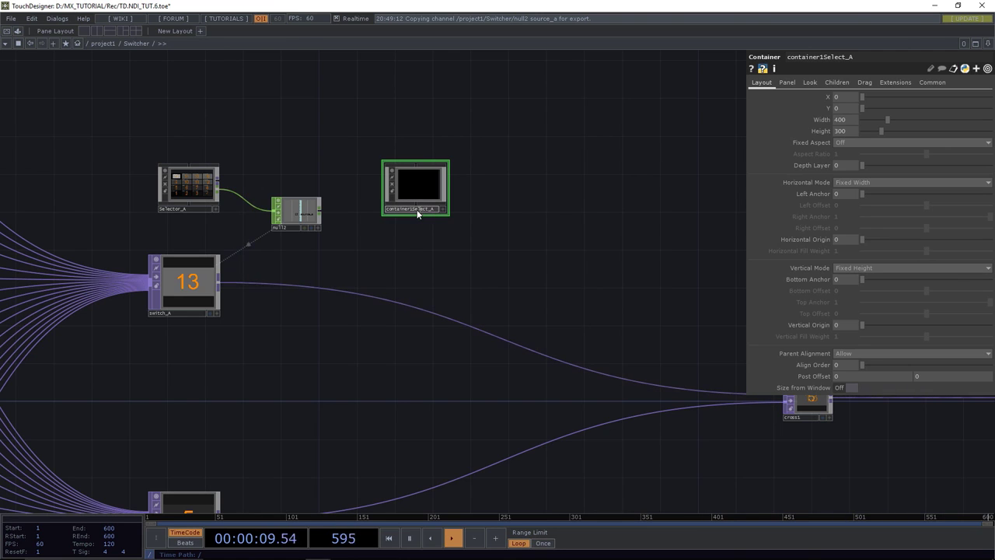
pyautogui.moveTo(412, 207); pyautogui.dragTo(354, 211)
pyautogui.press('BackSpace')
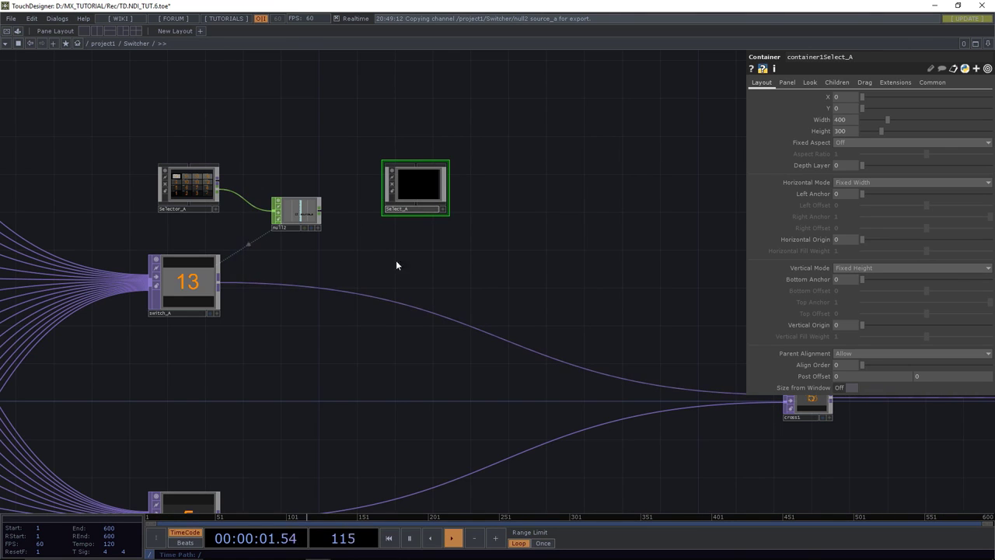
pyautogui.press('Return')
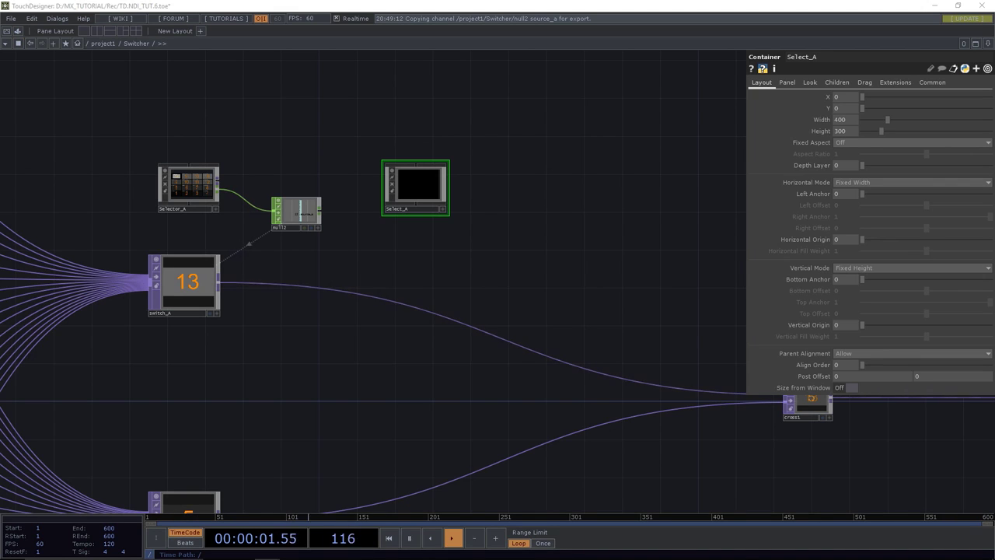
# Inside Select_A, add a Panel CHOP and restrict its Select parameter to the select channel.
pyautogui.click(422, 186)
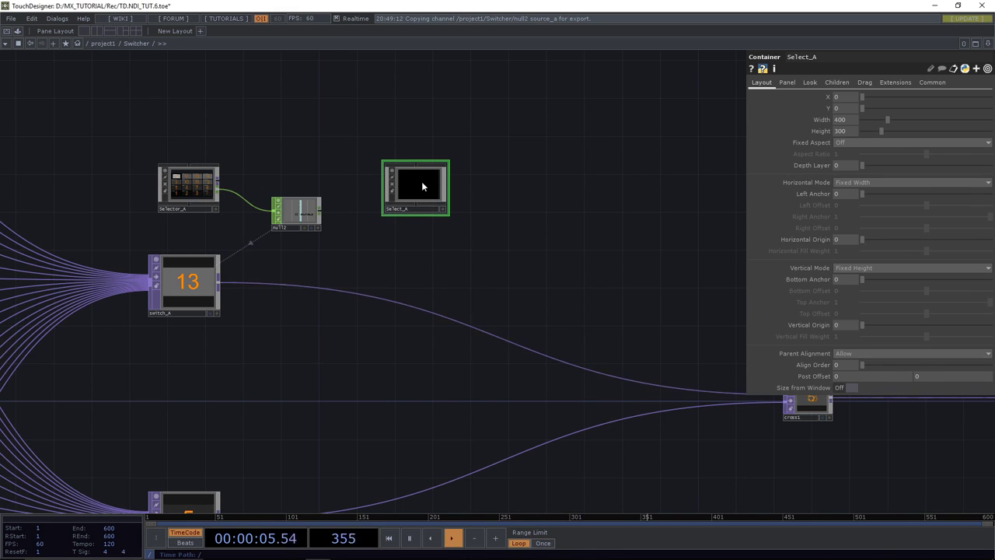
pyautogui.doubleClick(422, 185)
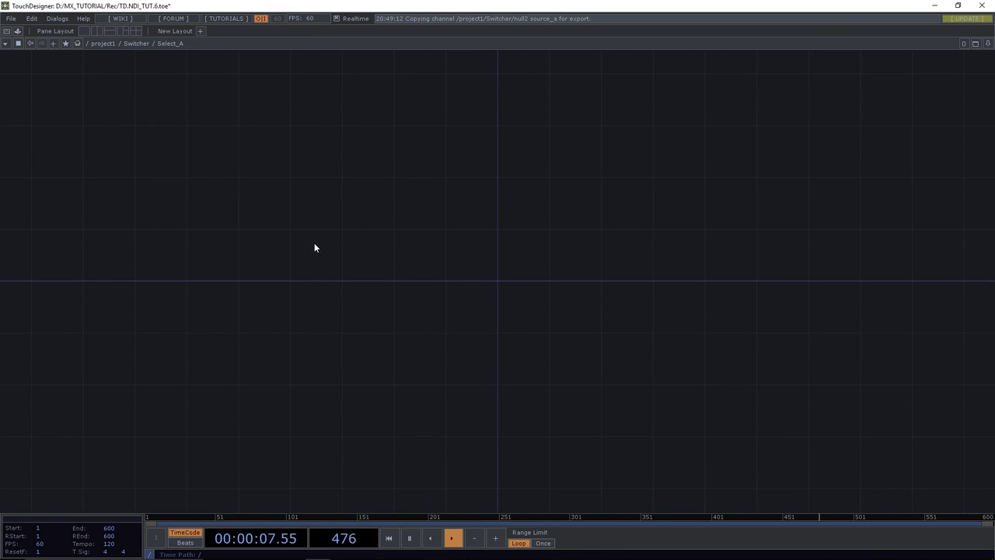
pyautogui.press('Tab')
pyautogui.click(202, 134)
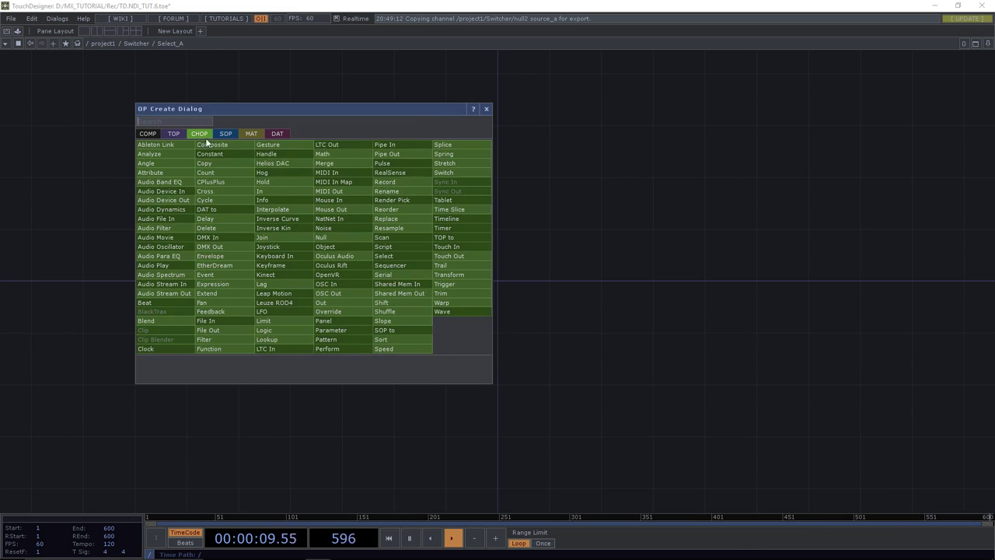
pyautogui.write('p')
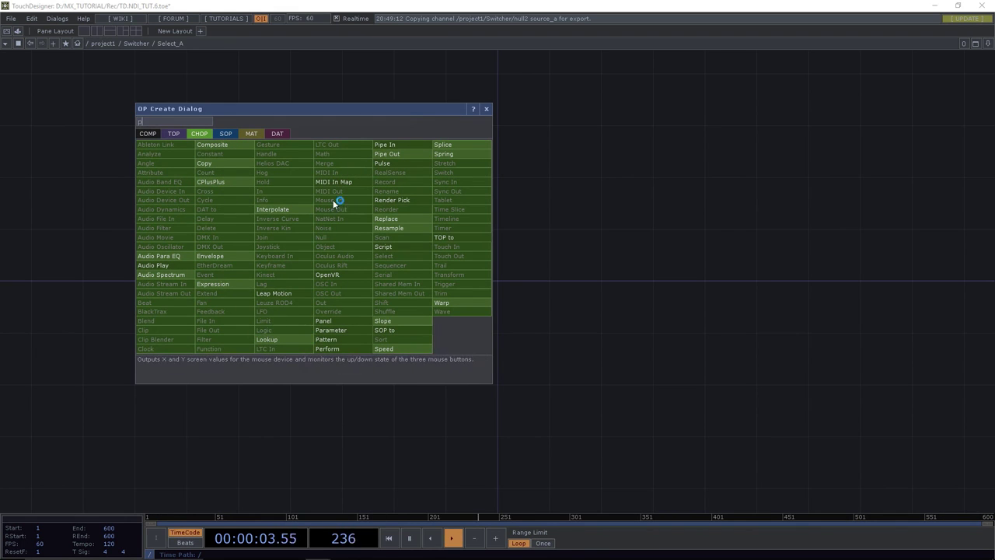
pyautogui.click(329, 320)
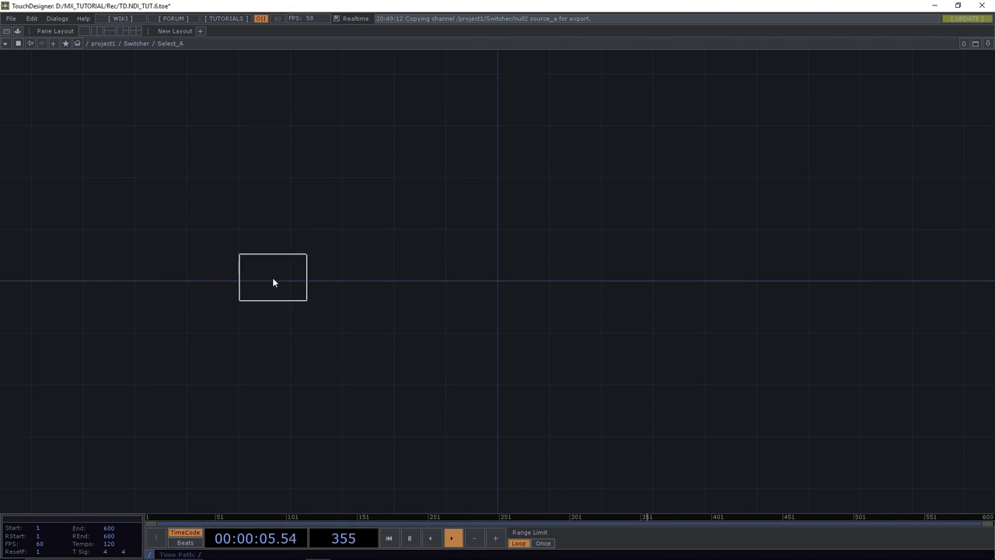
pyautogui.click(273, 282)
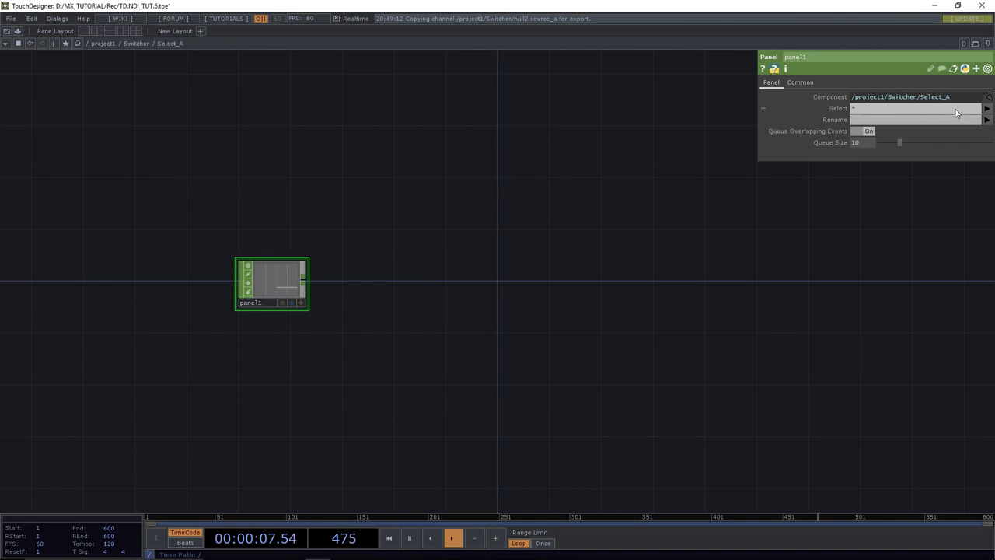
pyautogui.click(987, 110)
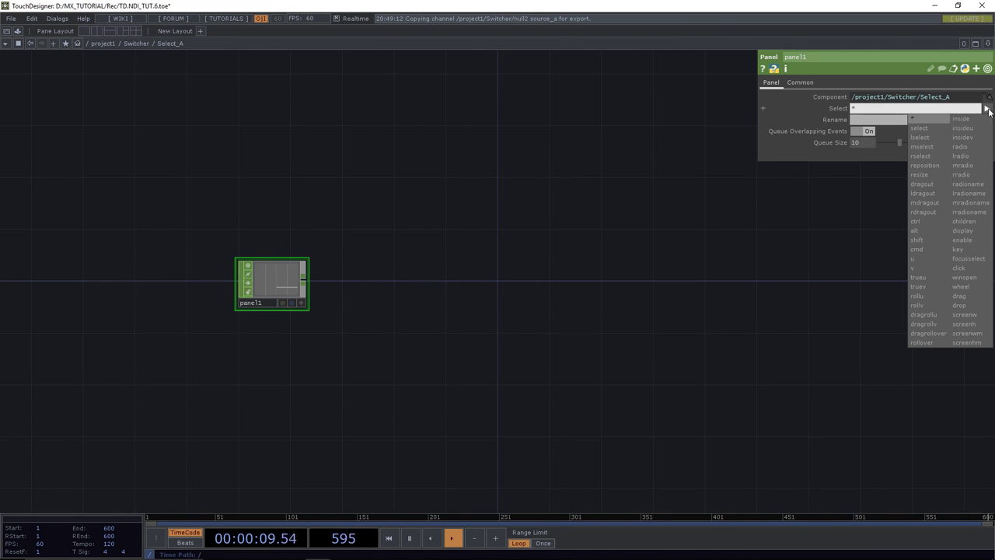
pyautogui.click(937, 129)
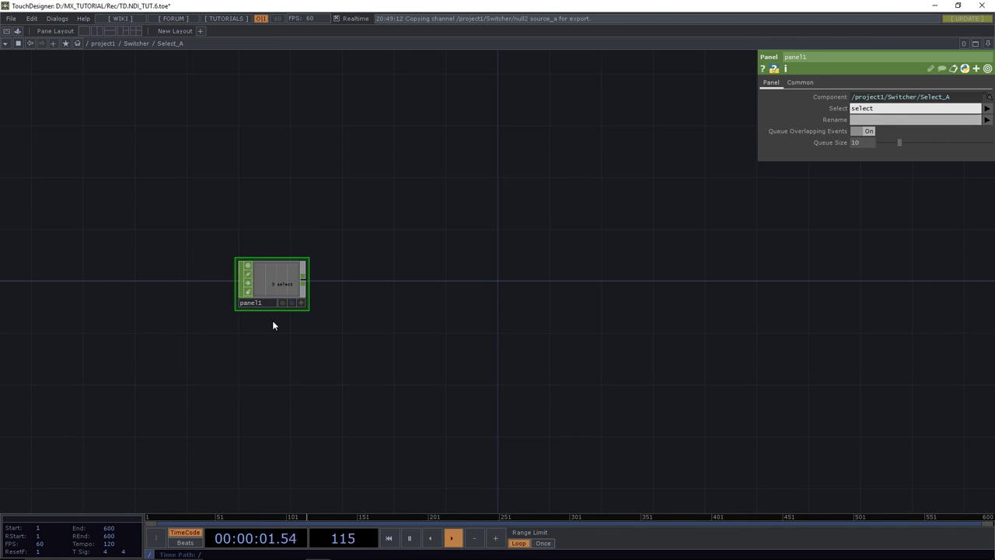
# Add an Out CHOP fed by the Panel CHOP and place it level with it, across the network.
pyautogui.moveTo(304, 280); pyautogui.dragTo(489, 280)
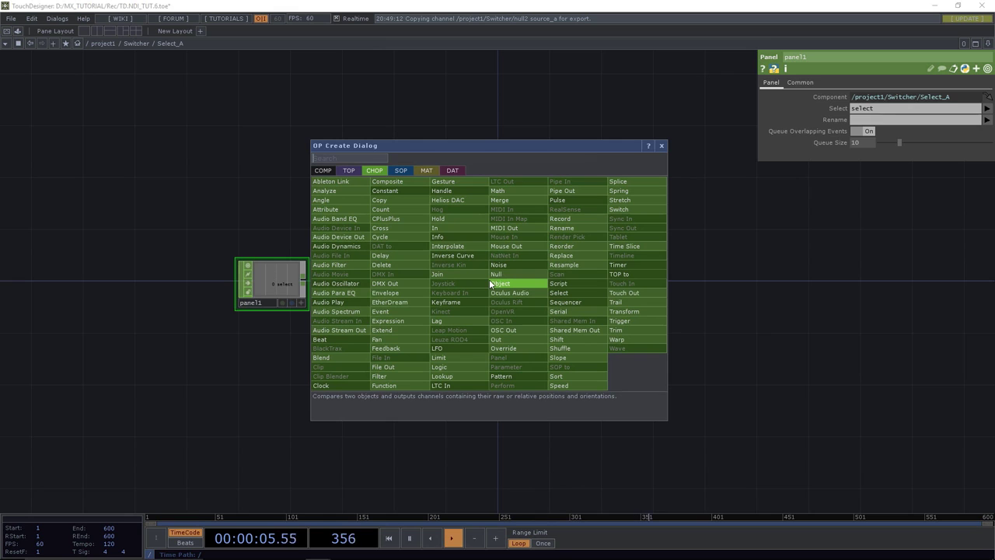
pyautogui.write('out')
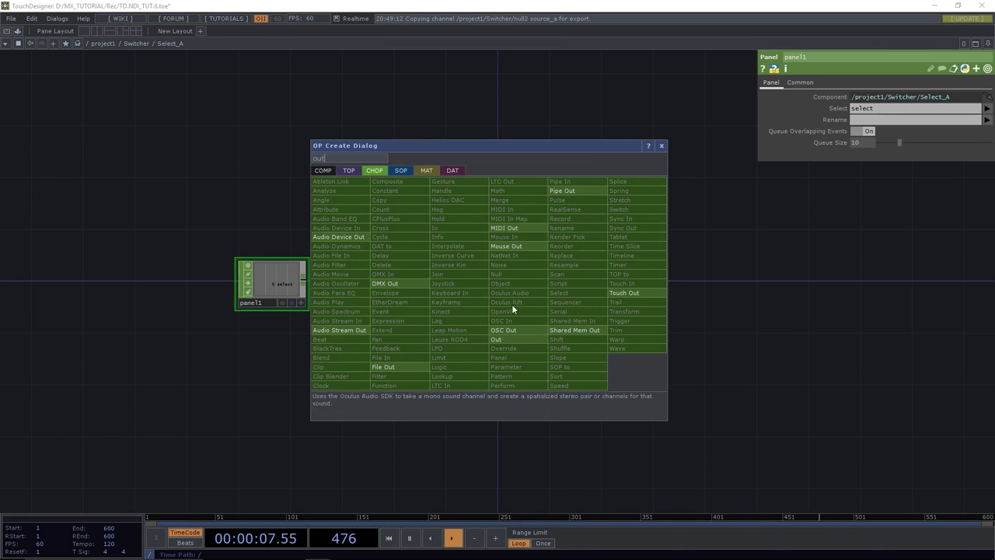
pyautogui.click(518, 339)
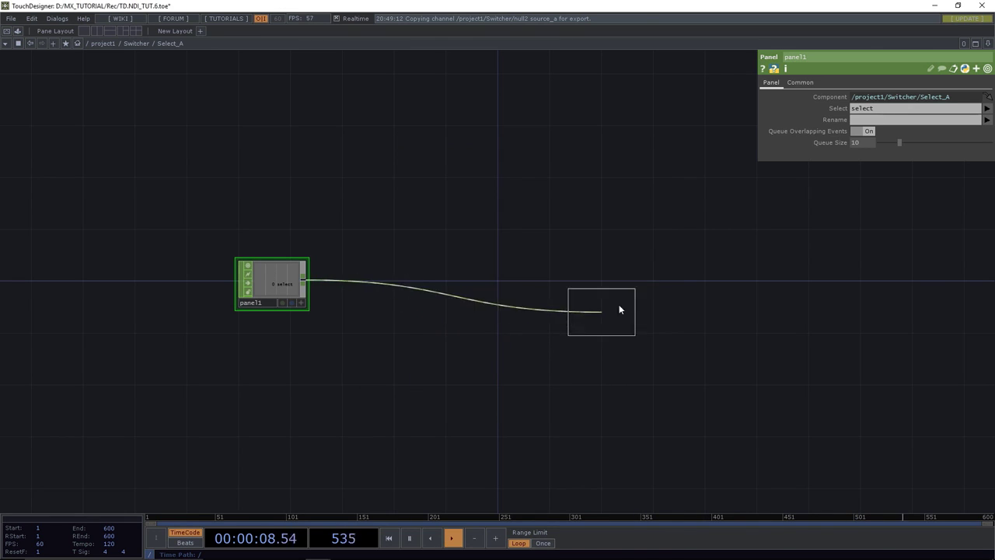
pyautogui.click(711, 284)
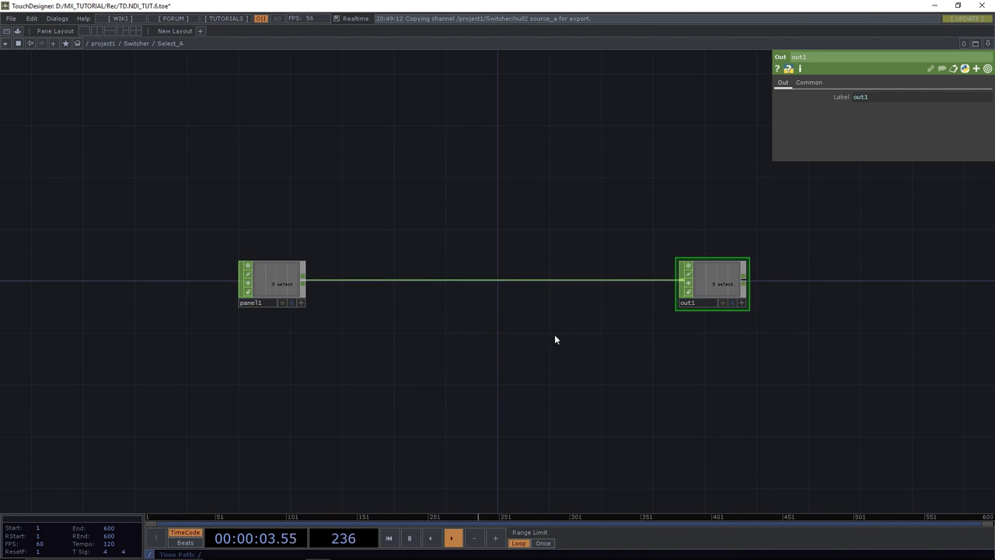
# Add an In TOP to the Select_A network, directly below the Panel CHOP.
pyautogui.moveTo(554, 334); pyautogui.dragTo(517, 314)
pyautogui.press('Tab')
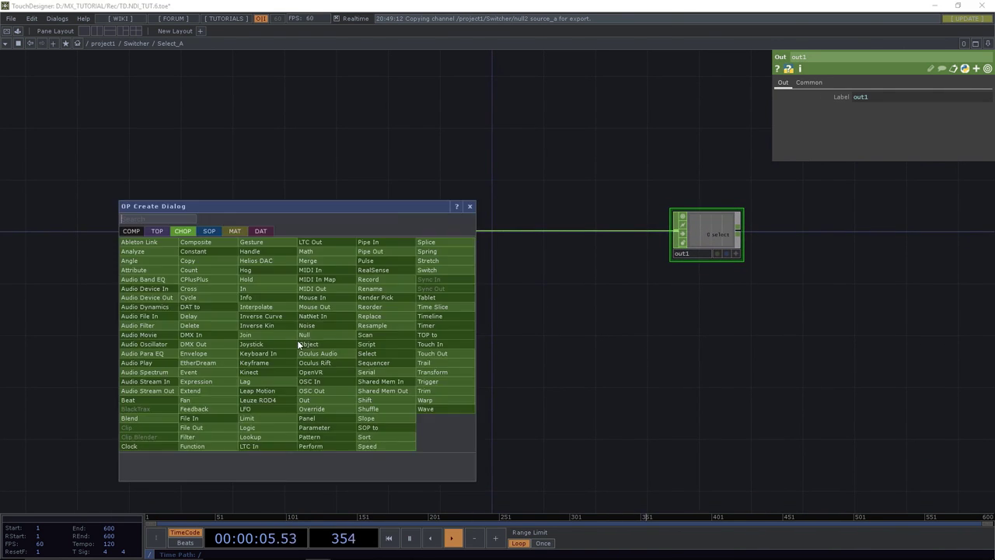
pyautogui.write('in')
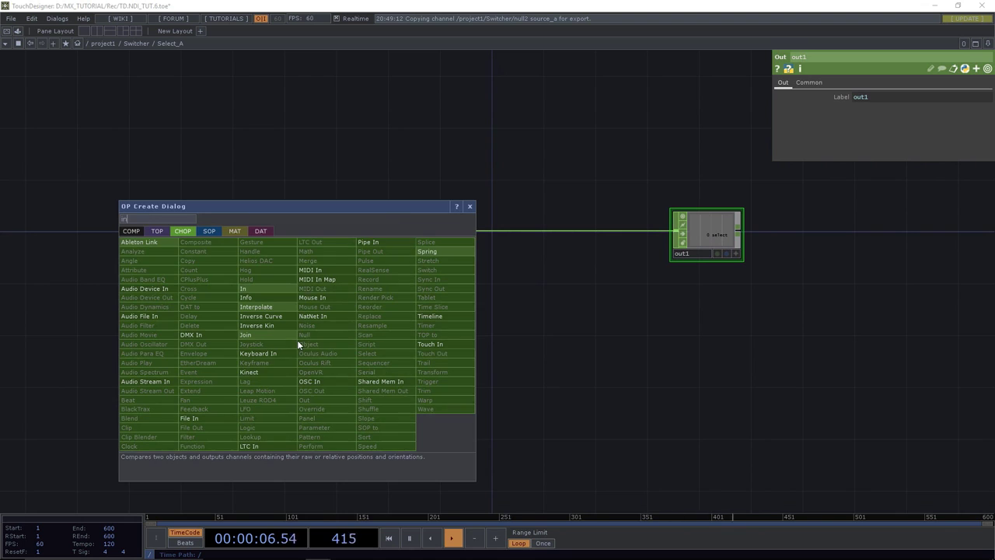
pyautogui.click(159, 231)
pyautogui.click(185, 334)
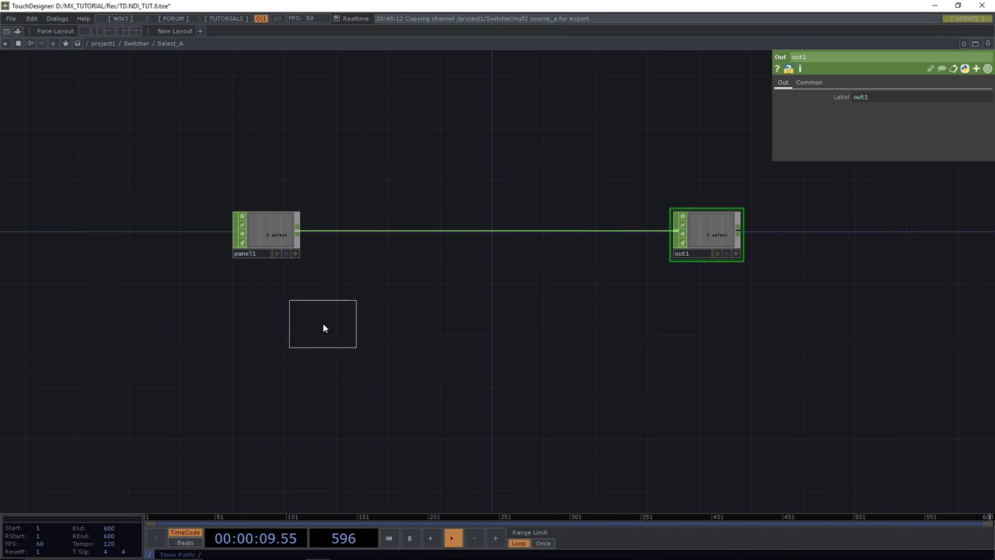
pyautogui.click(267, 342)
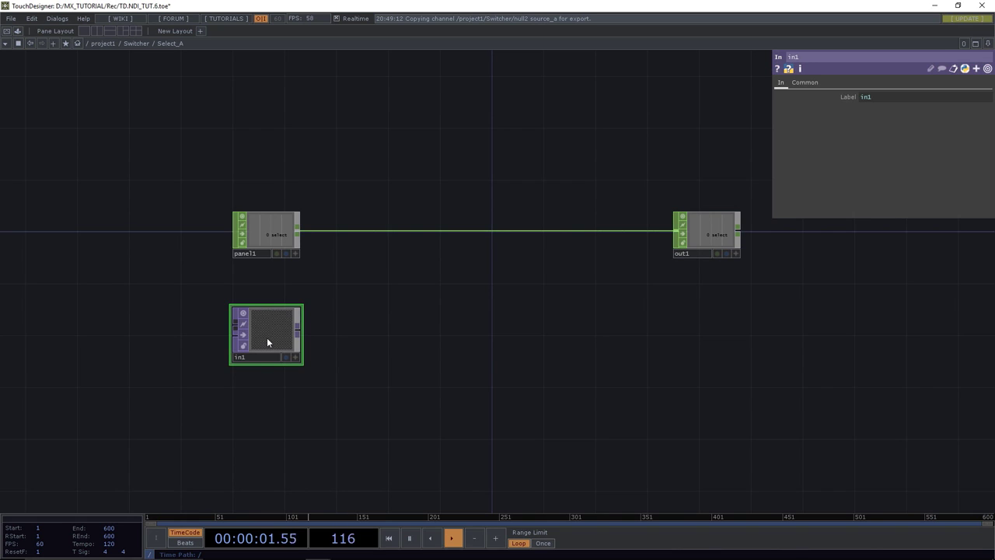
# Wire the In TOP into a new Out TOP placed below the Out CHOP.
pyautogui.click(299, 333)
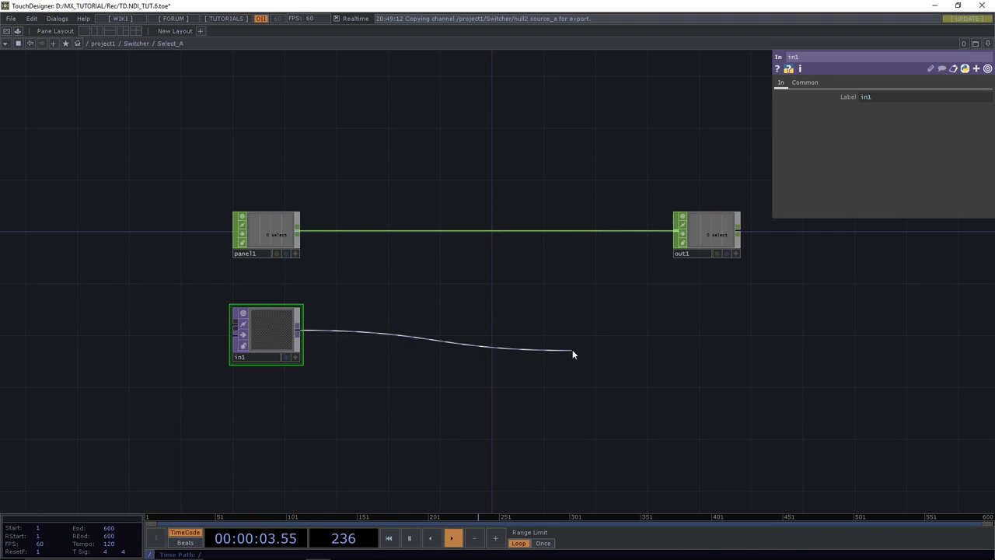
pyautogui.click(572, 351)
pyautogui.write('out')
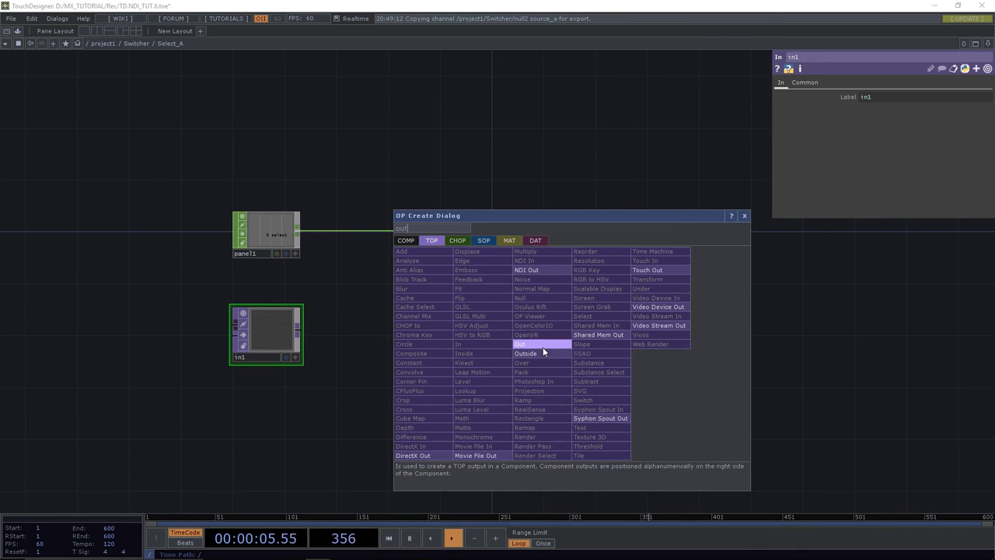
pyautogui.click(542, 345)
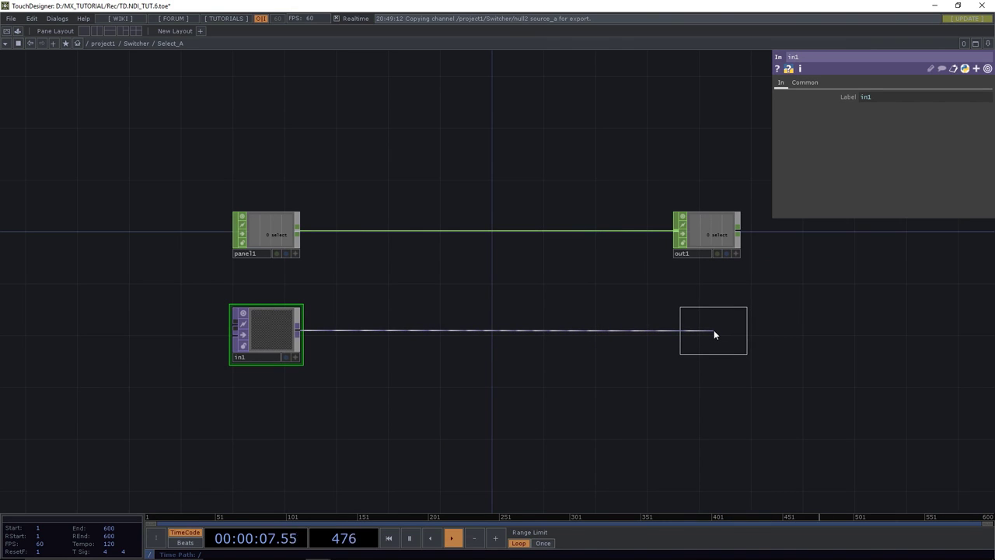
pyautogui.click(709, 330)
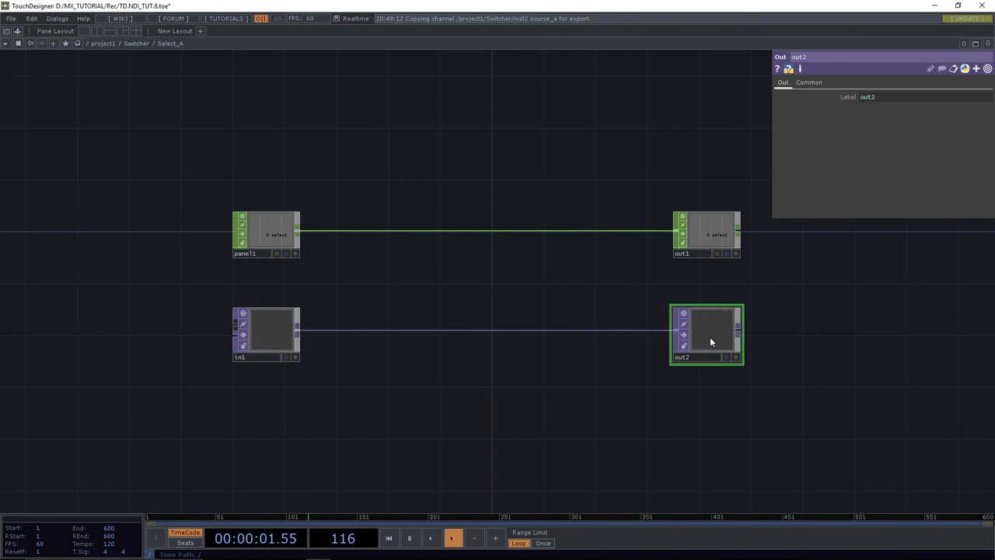
# Insert a Rectangle TOP on the wire between the In TOP and the Out TOP.
pyautogui.rightClick(476, 330)
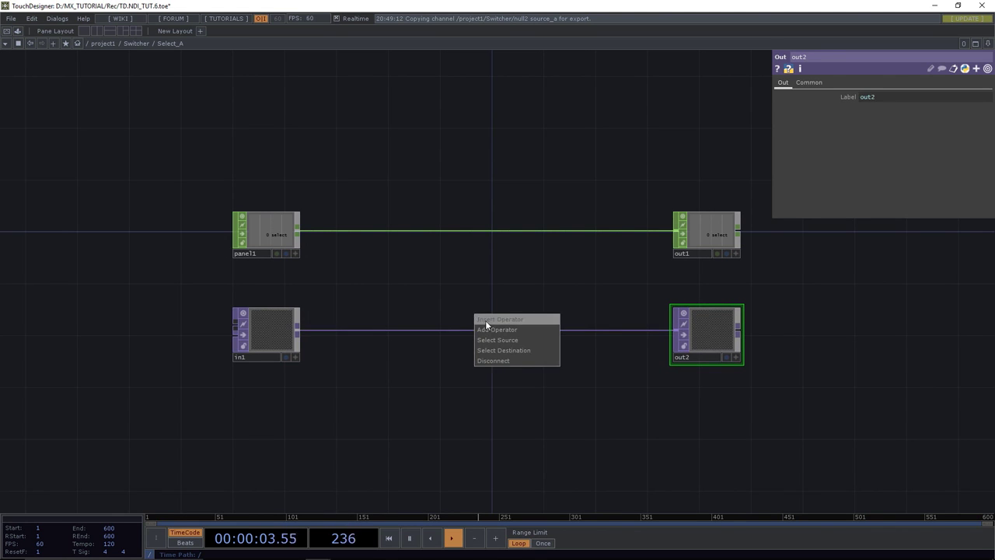
pyautogui.click(485, 320)
pyautogui.write('rec')
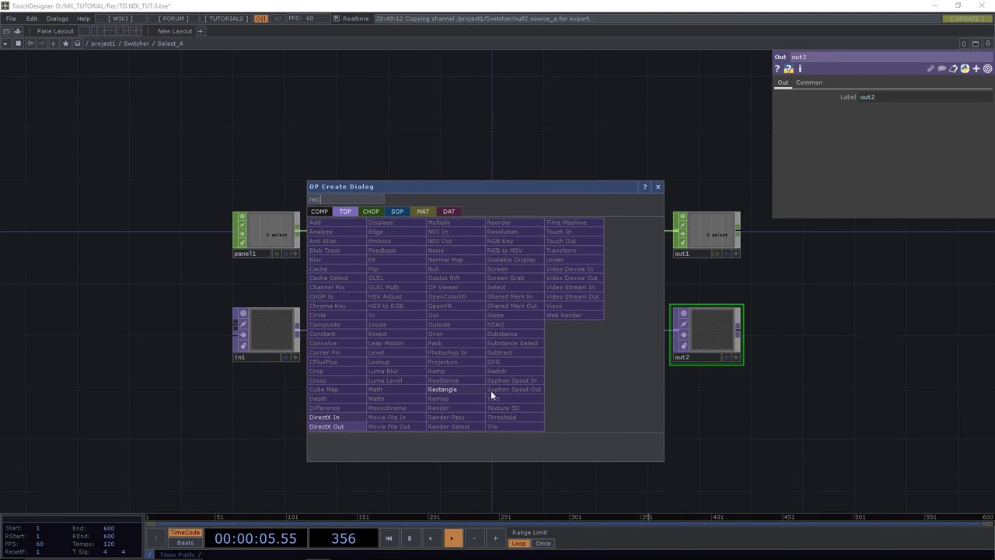
pyautogui.click(441, 388)
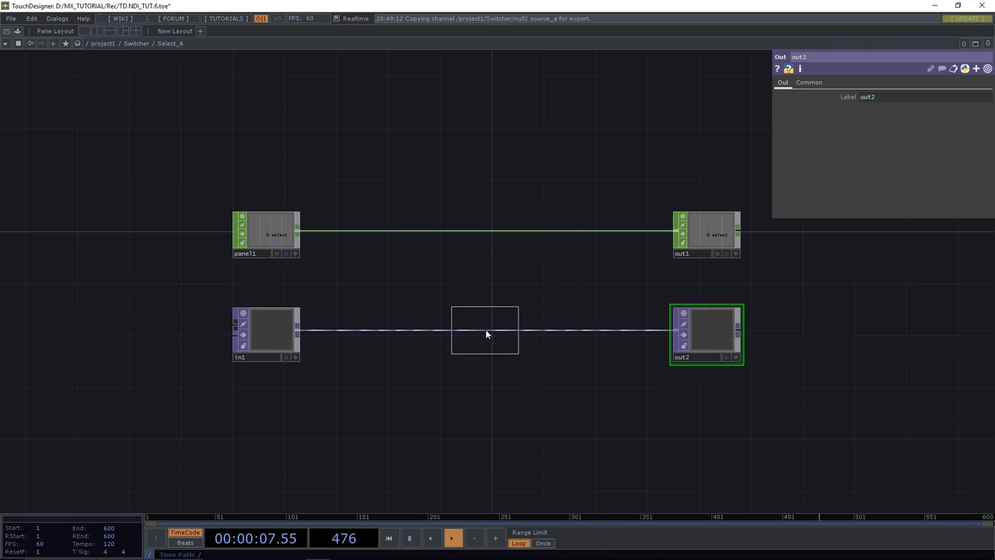
pyautogui.click(491, 329)
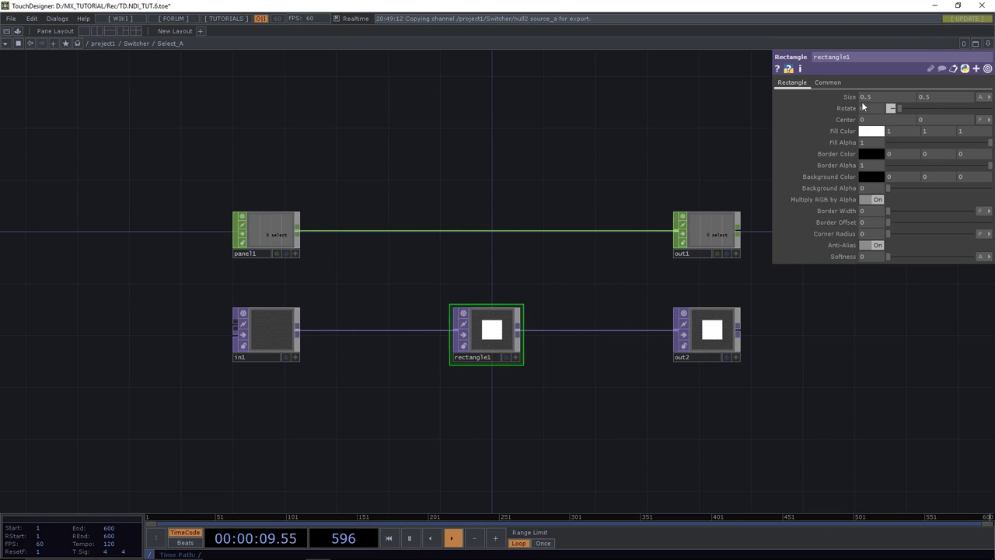
# Set the Rectangle TOP's size units to Pixels and its size to 1280 by 720.
pyautogui.click(985, 97)
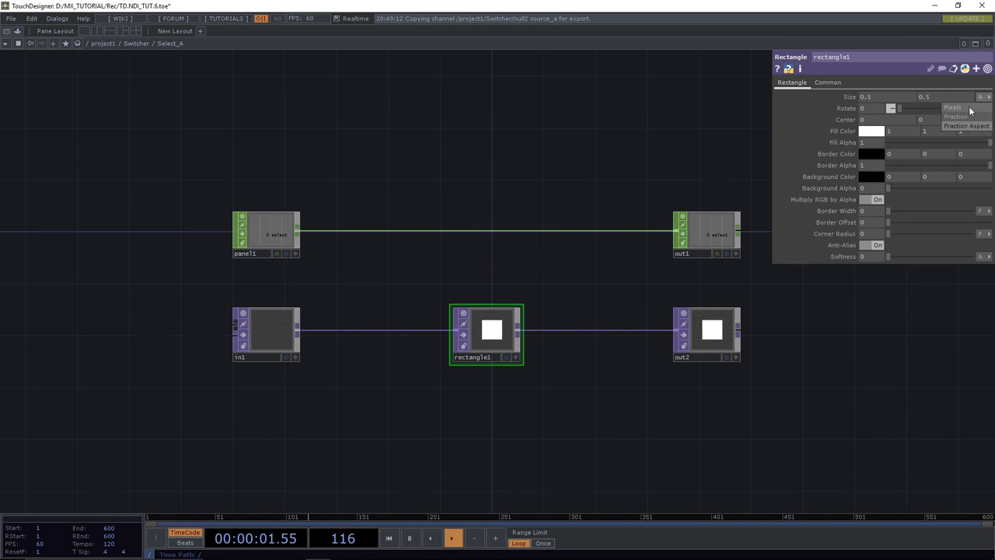
pyautogui.click(969, 108)
pyautogui.write('1280')
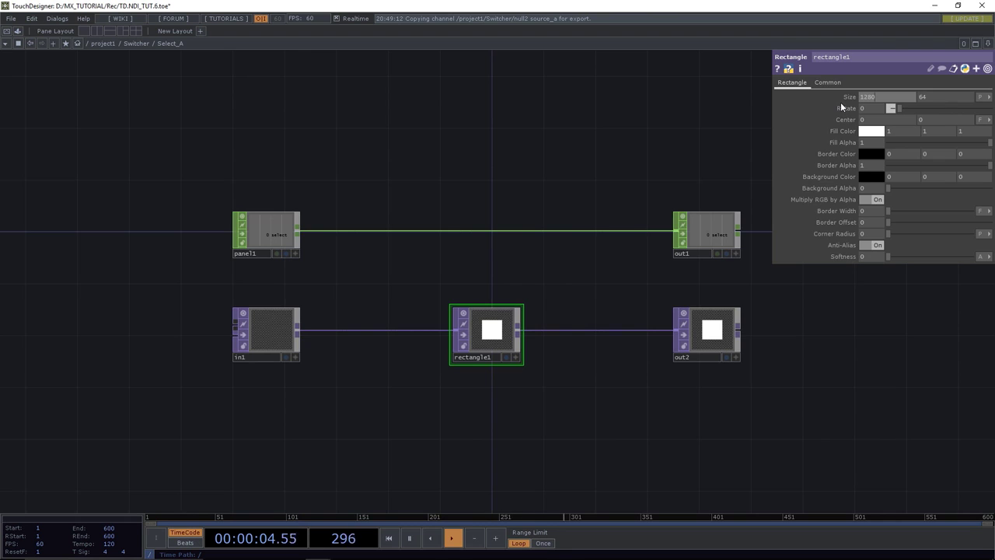
pyautogui.scroll(8, 932, 103)
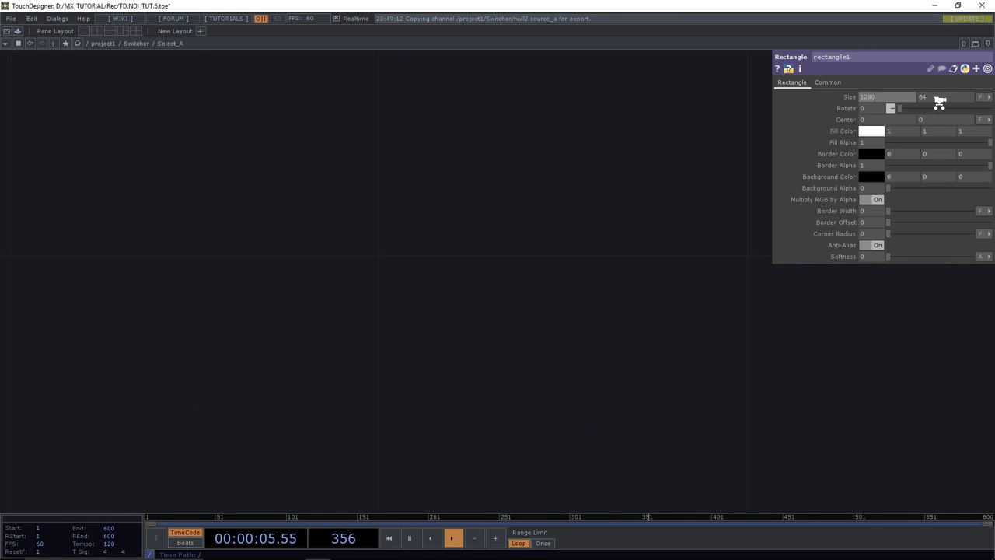
pyautogui.write('720')
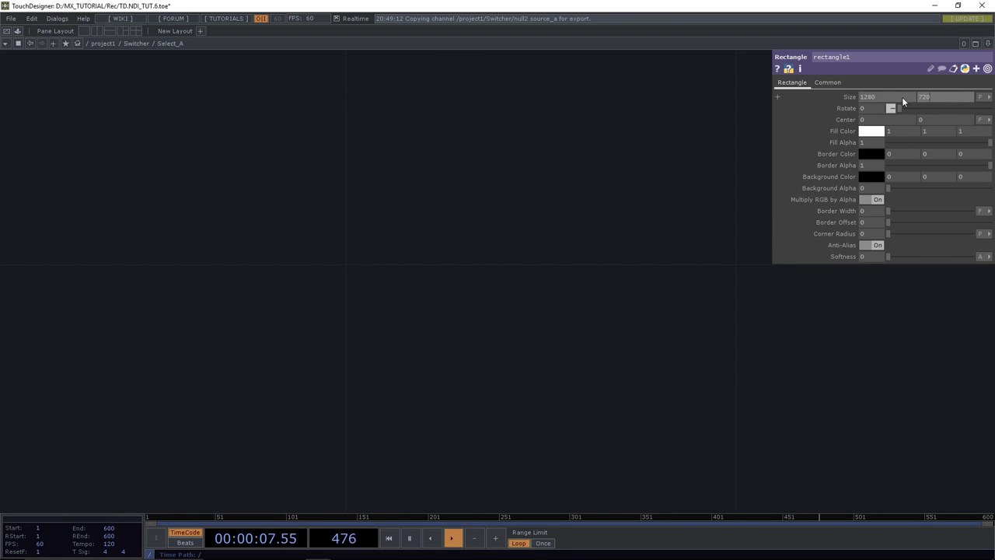
pyautogui.click(828, 83)
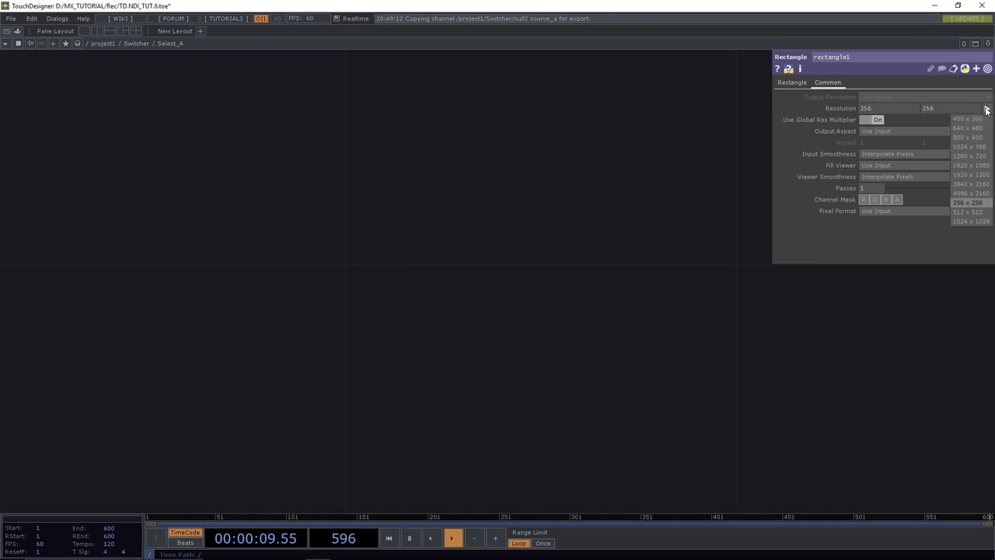
pyautogui.click(792, 83)
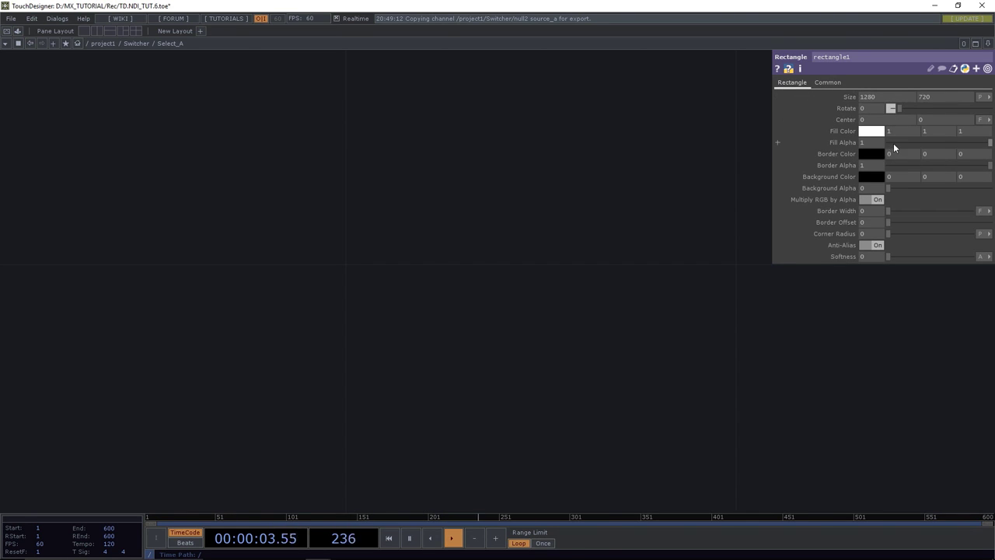
pyautogui.press('h')
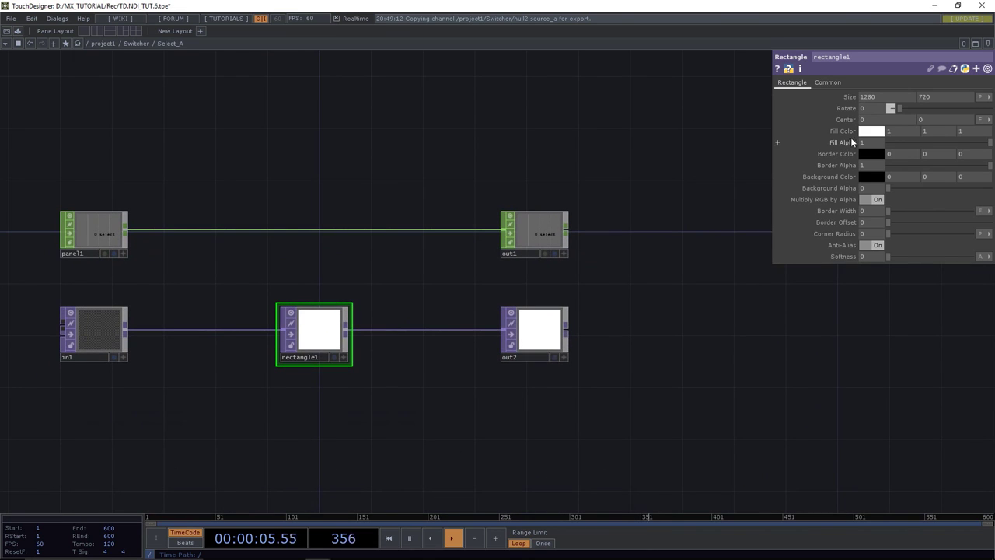
# Set the rectangle's Fill Alpha to 0 and its Border Color to orange (1, 0.545098, 0).
pyautogui.moveTo(903, 142); pyautogui.dragTo(864, 142)
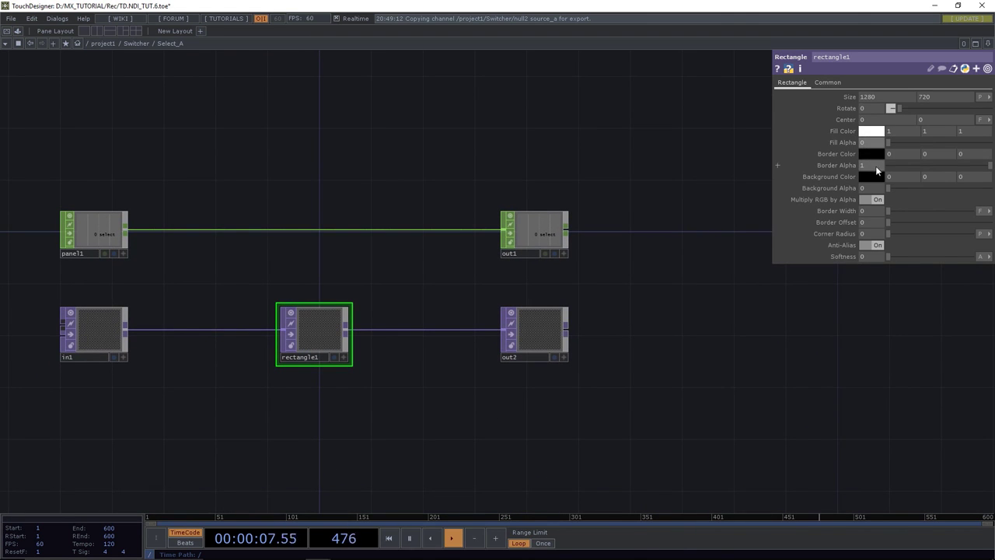
pyautogui.click(876, 151)
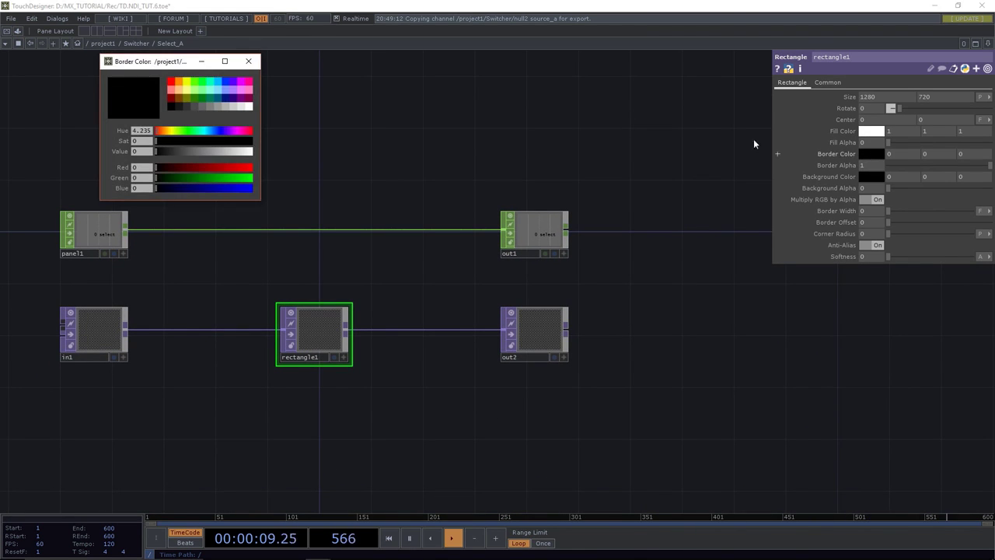
pyautogui.click(182, 83)
pyautogui.click(248, 61)
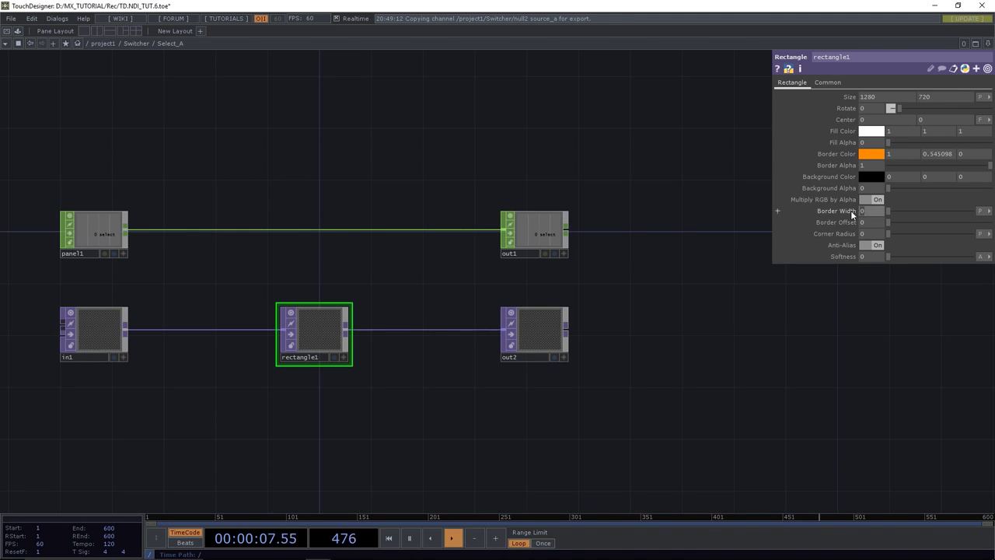
# Set the rectangle's Border Width to 10 pixels and inspect the border in its viewer.
pyautogui.scroll(10, 850, 210)
pyautogui.scroll(5, 320, 331)
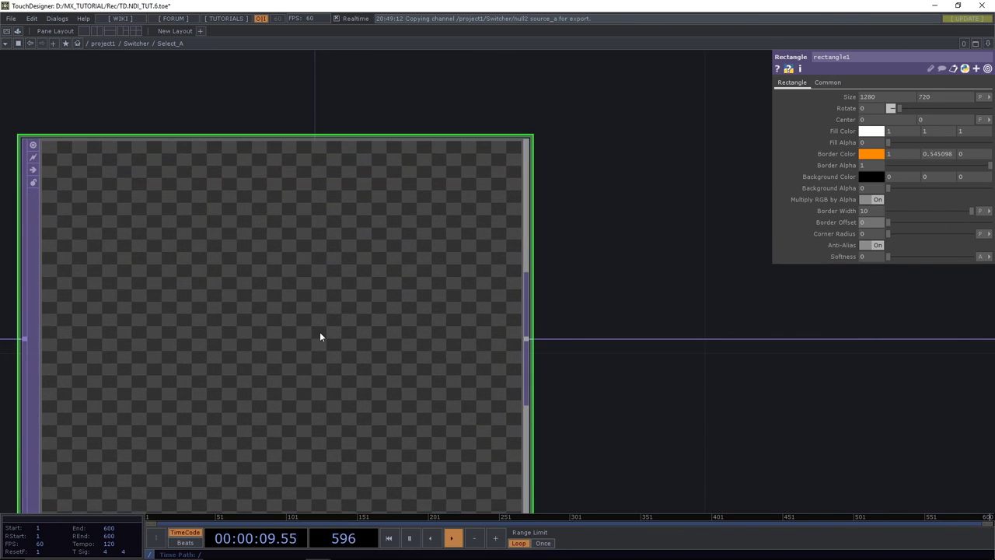
pyautogui.scroll(-5, 320, 331)
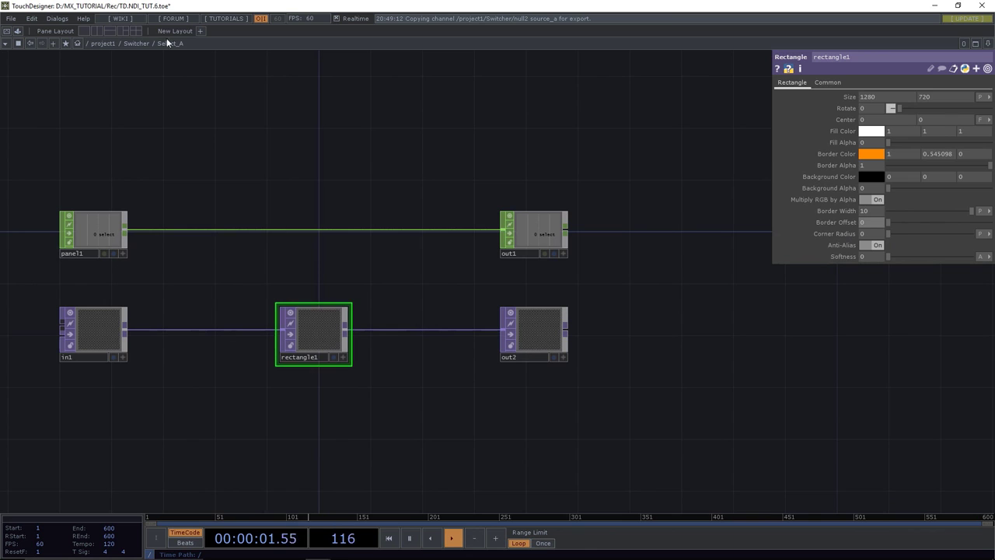
# Return to the Switcher network and connect switch_A's output to the Select_A container's TOP input.
pyautogui.click(138, 43)
pyautogui.moveTo(304, 349); pyautogui.dragTo(349, 353)
pyautogui.click(277, 273)
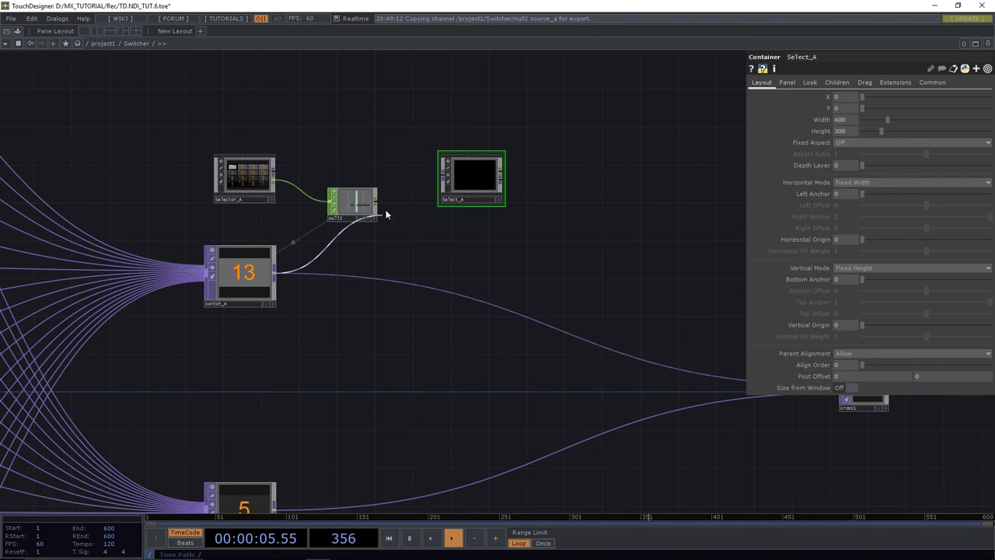
pyautogui.click(426, 181)
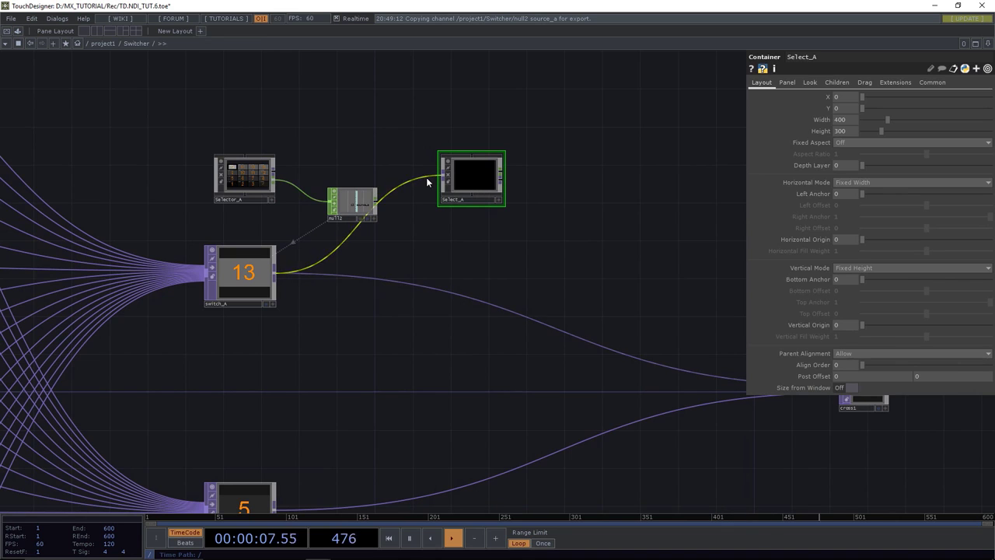
# Set the Select_A container's Background TOP to ./out1.
pyautogui.click(809, 82)
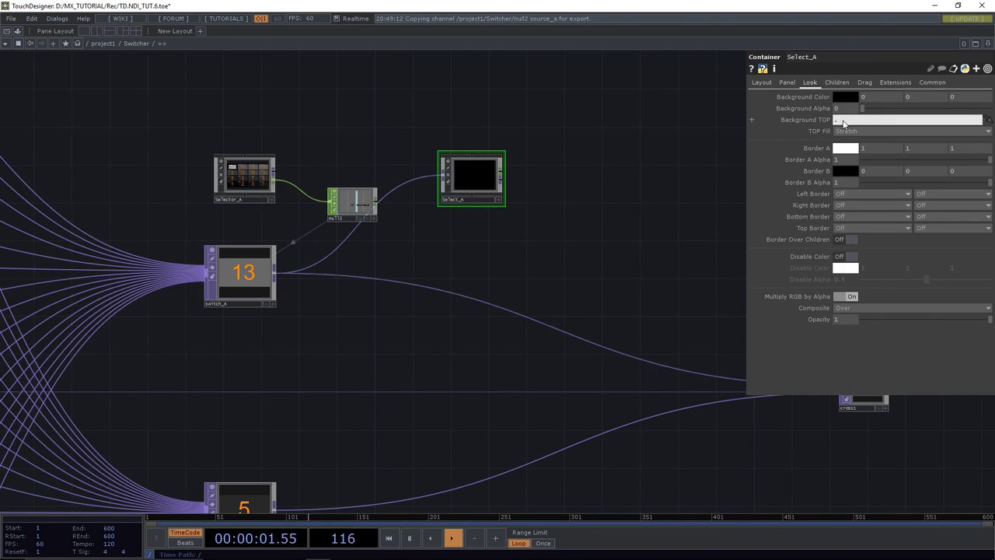
pyautogui.click(843, 121)
pyautogui.write('./out1')
pyautogui.press('Return')
# Check the Out TOP's name inside Select_A and set the container's Background TOP to ./out2.
pyautogui.click(466, 173)
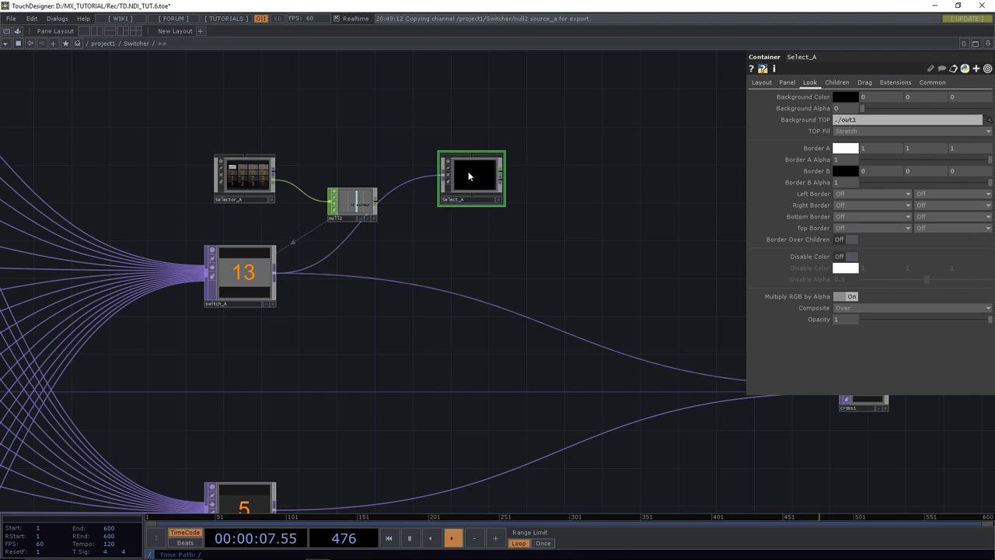
pyautogui.press('i')
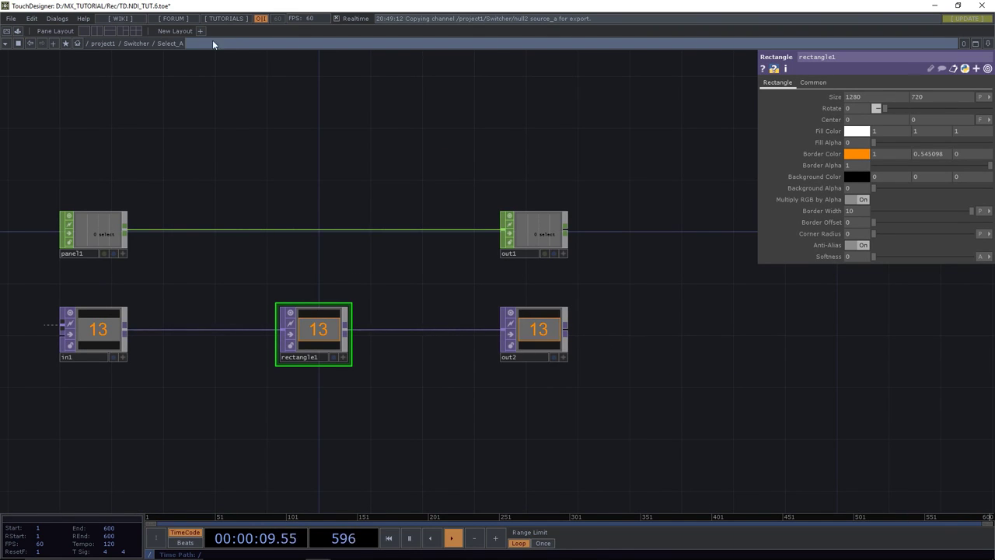
pyautogui.click(137, 43)
pyautogui.click(867, 121)
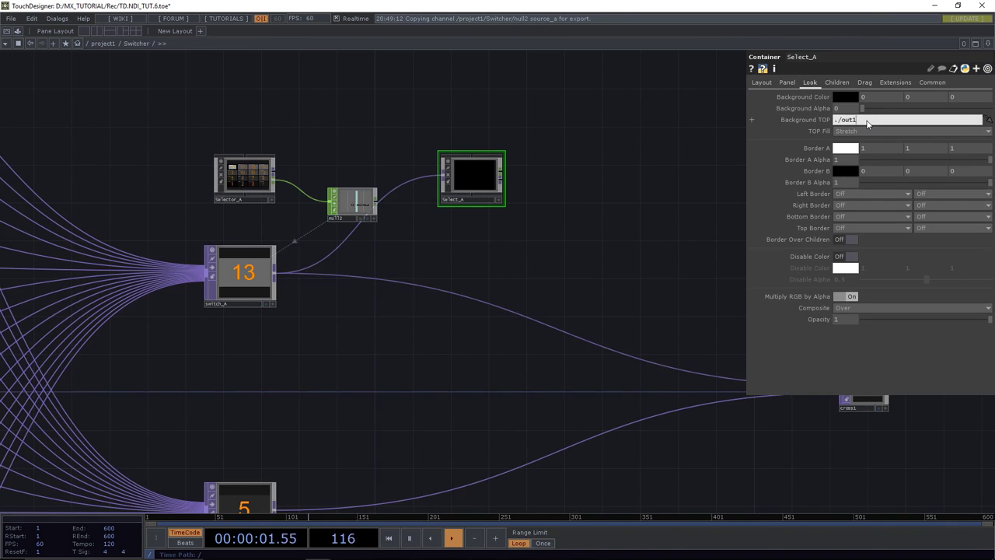
pyautogui.press('Return')
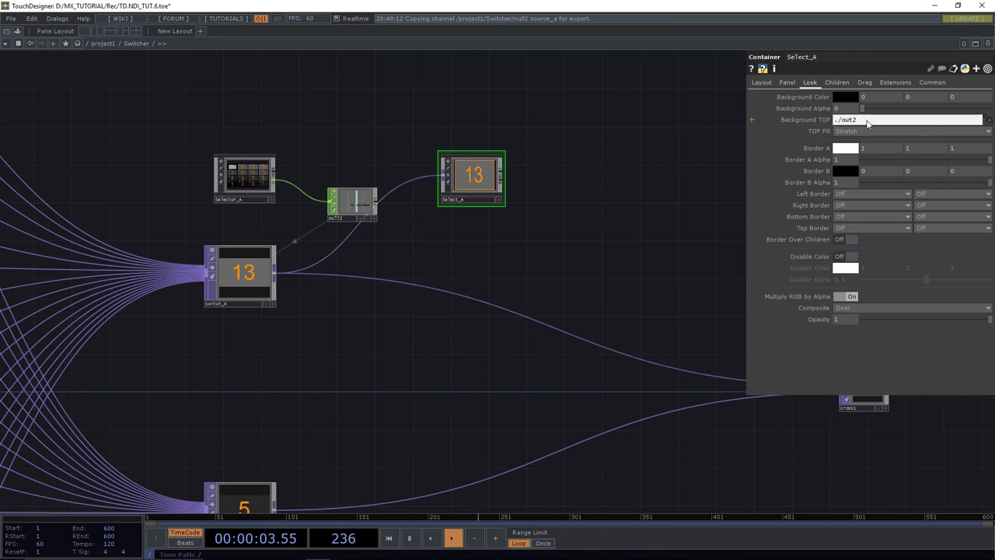
# Set the Select_A container's Width to 640 and Height to 360 and inspect its bordered image in the network.
pyautogui.click(761, 82)
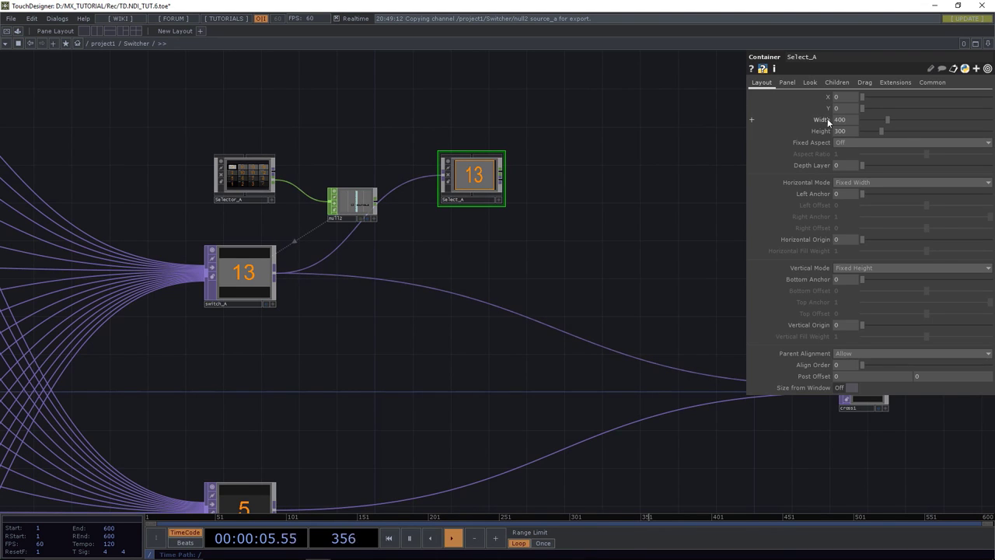
pyautogui.write('6360')
pyautogui.press('Return')
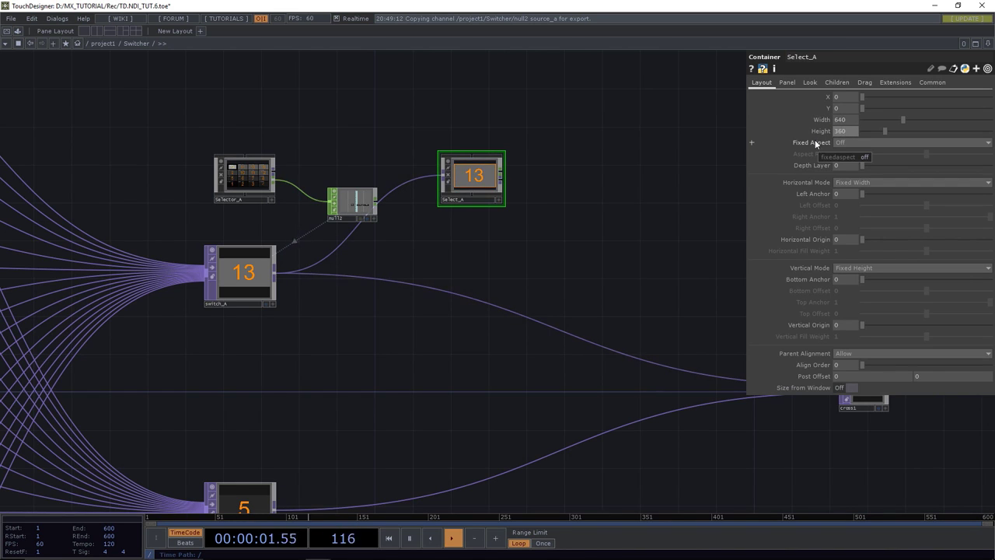
pyautogui.scroll(2, 489, 180)
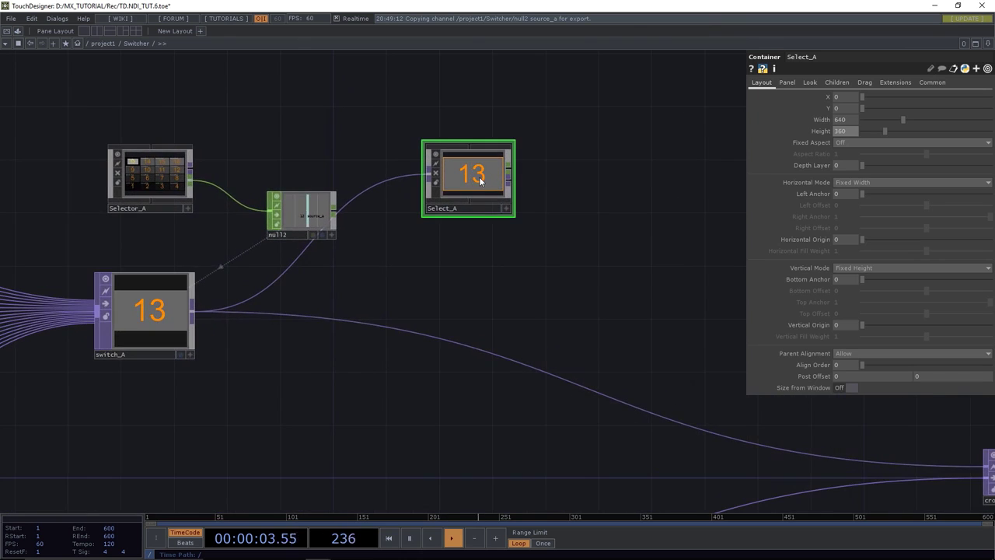
pyautogui.scroll(5, 478, 178)
pyautogui.scroll(2, 478, 178)
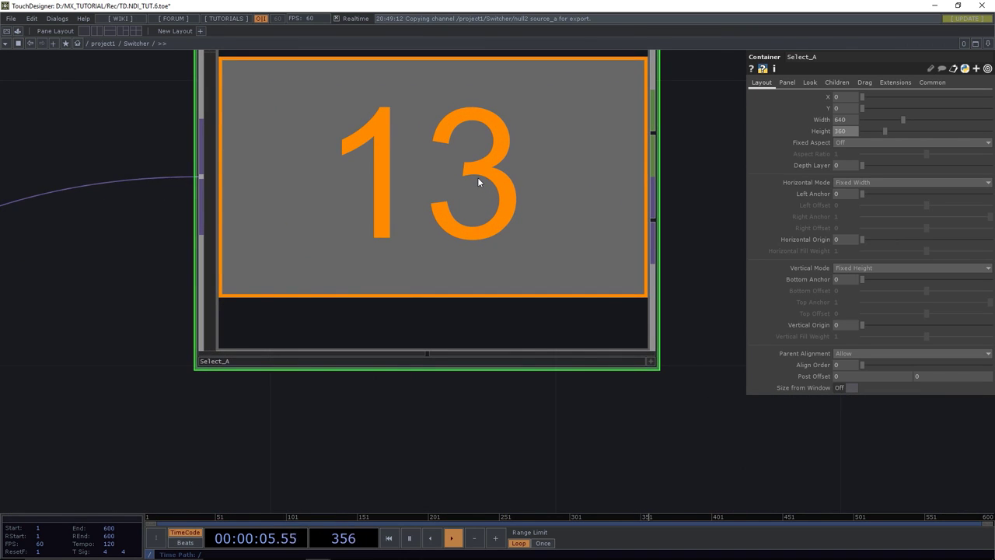
pyautogui.scroll(-8, 477, 180)
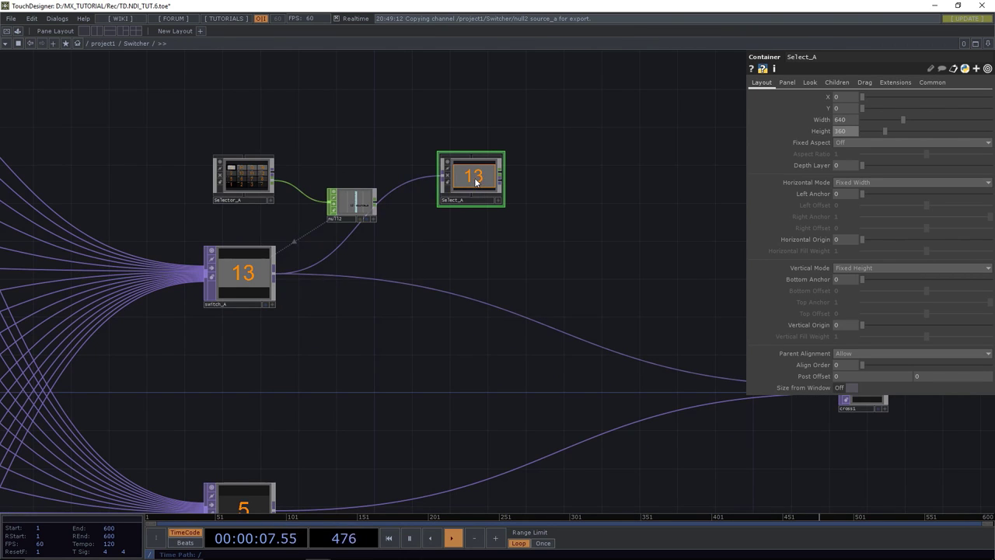
# Move null2 up beside Selector_A and attach a Null CHOP to Select_A's channel output.
pyautogui.moveTo(347, 194); pyautogui.dragTo(336, 169)
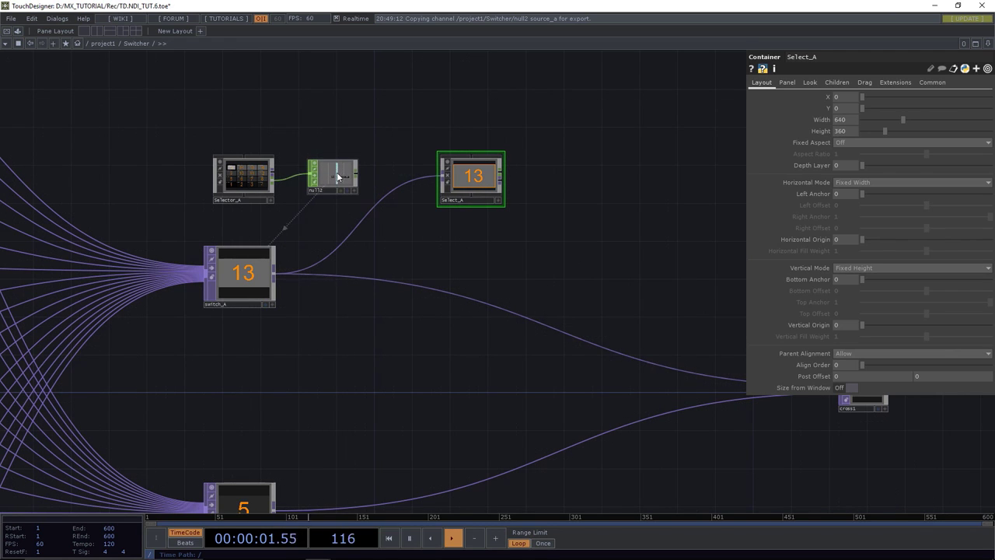
pyautogui.click(342, 177)
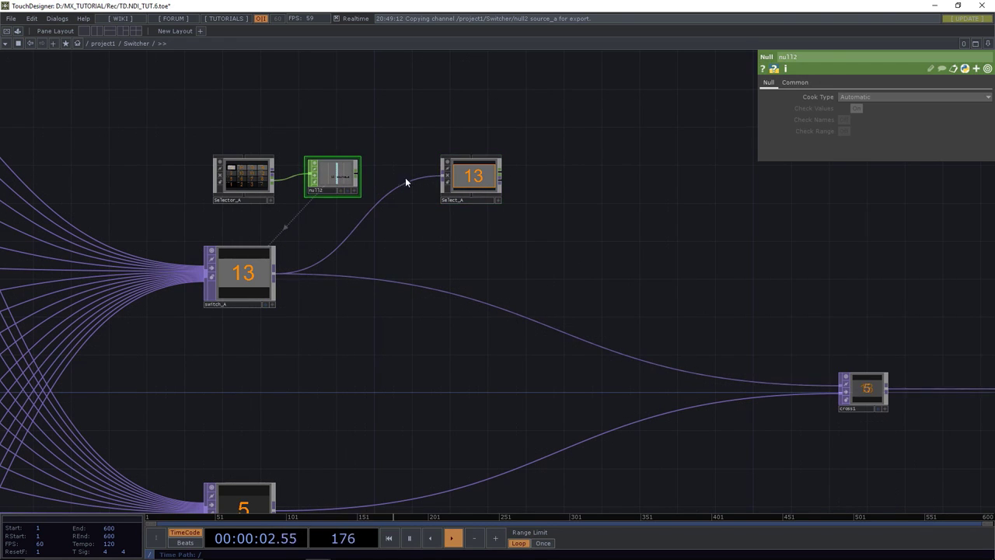
pyautogui.click(501, 176)
pyautogui.click(550, 176)
pyautogui.write('nul')
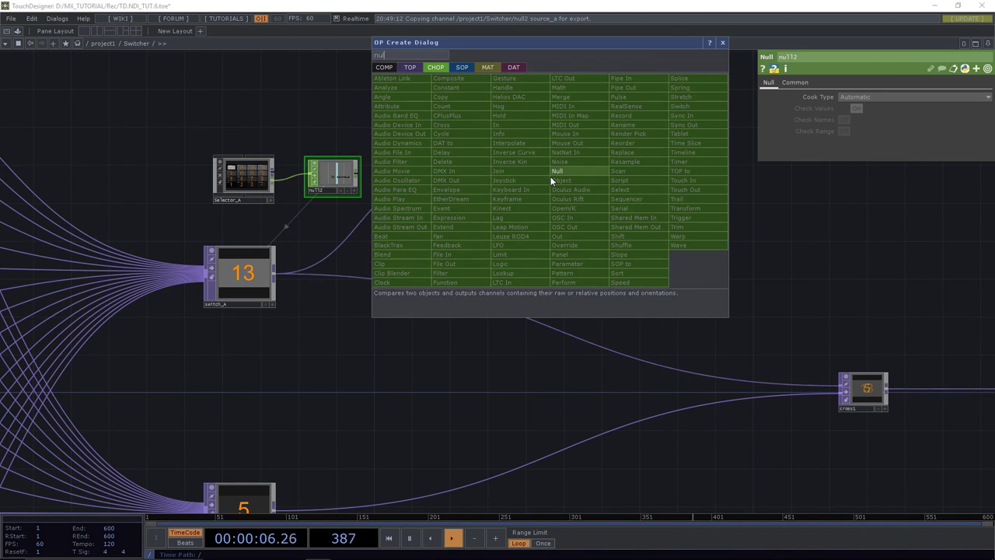
pyautogui.press('Return')
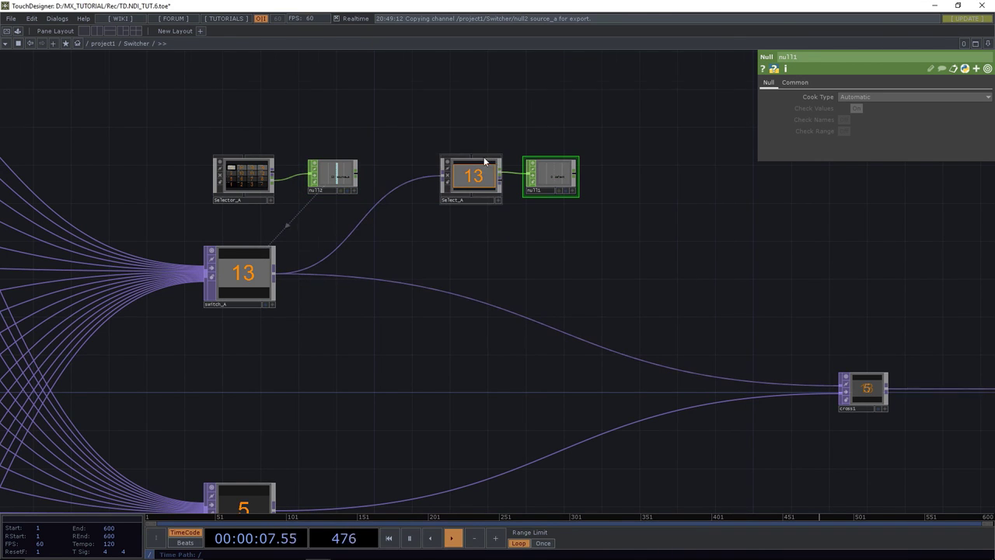
# Make Select_A's viewer interactive and test how its panel drives the select channel in null1, then deactivate the viewer.
pyautogui.scroll(5, 487, 167)
pyautogui.click(528, 278)
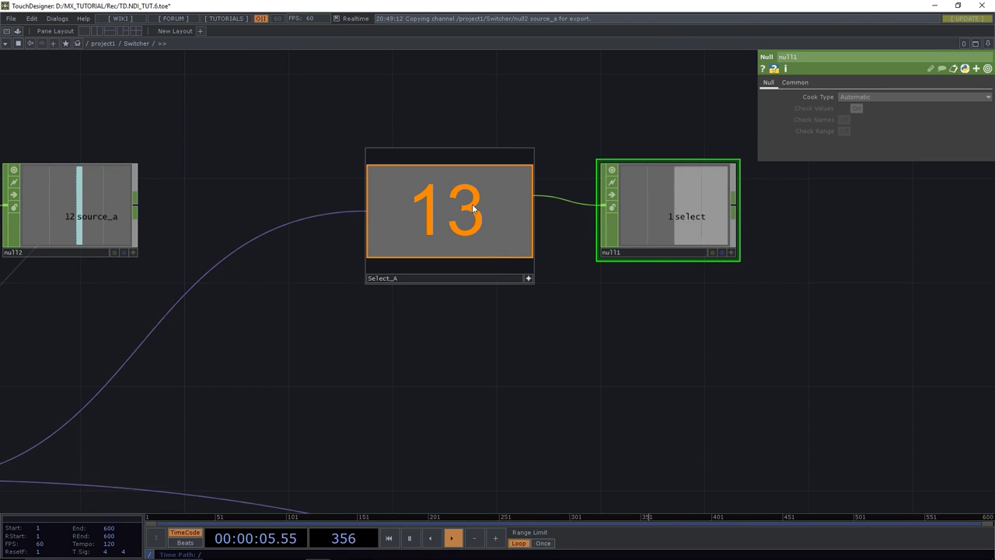
pyautogui.click(529, 279)
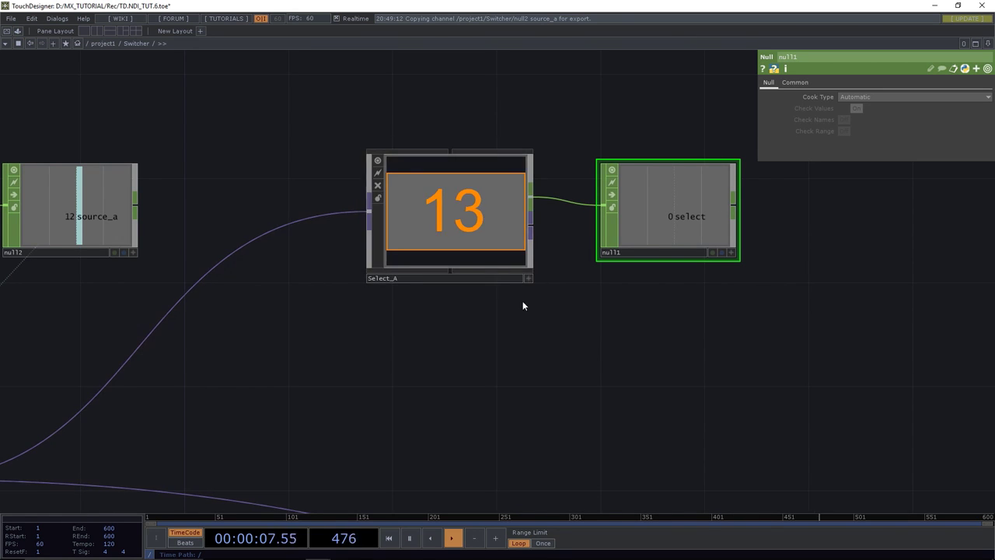
pyautogui.scroll(-5, 513, 327)
# Add a Constant CHOP between switch_A and switch_B and name it state.
pyautogui.moveTo(506, 381); pyautogui.dragTo(475, 231)
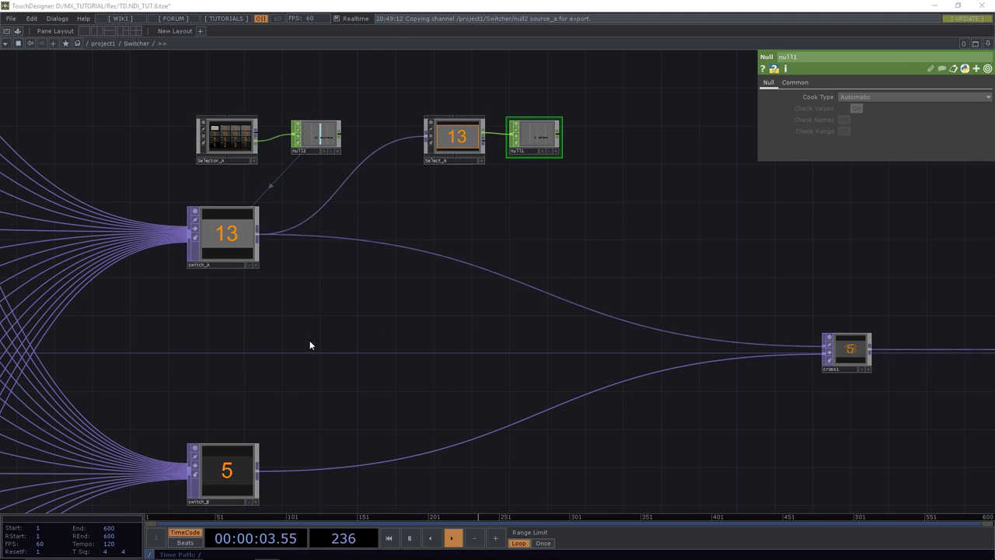
pyautogui.press('Tab')
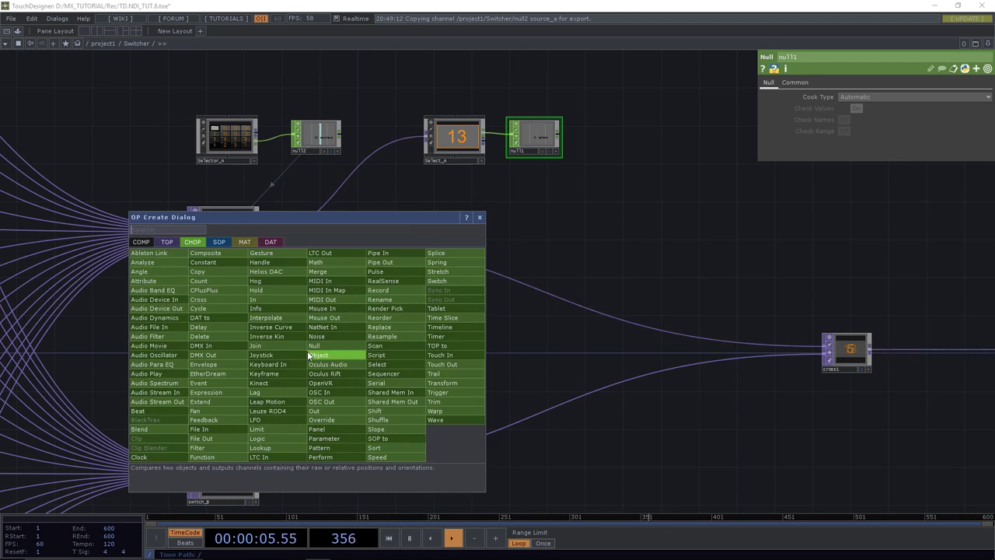
pyautogui.write('consta')
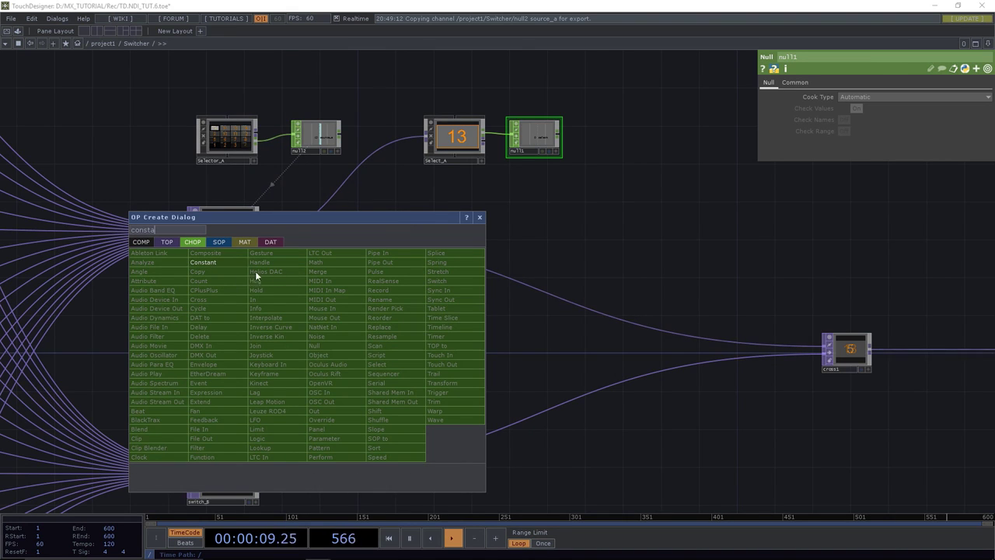
pyautogui.press('Return')
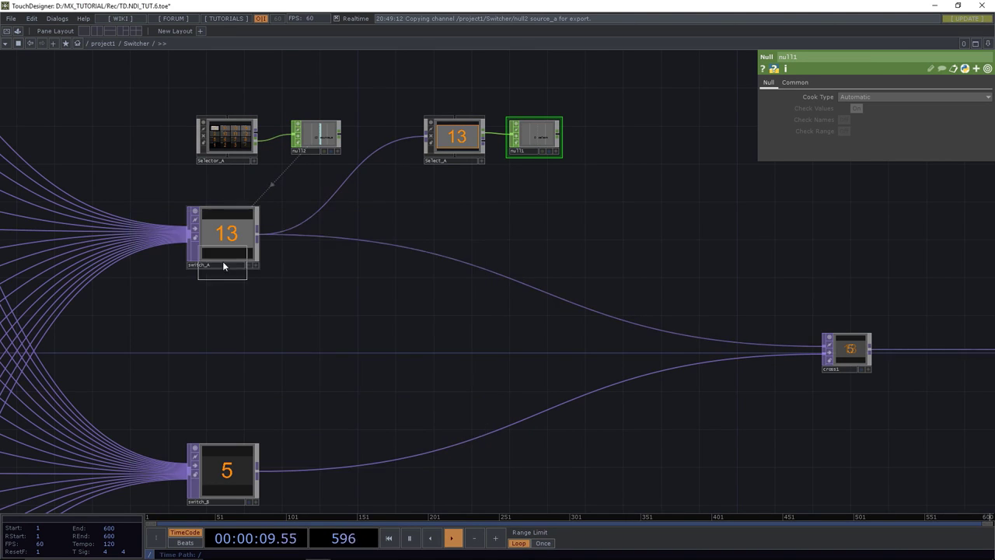
pyautogui.click(340, 357)
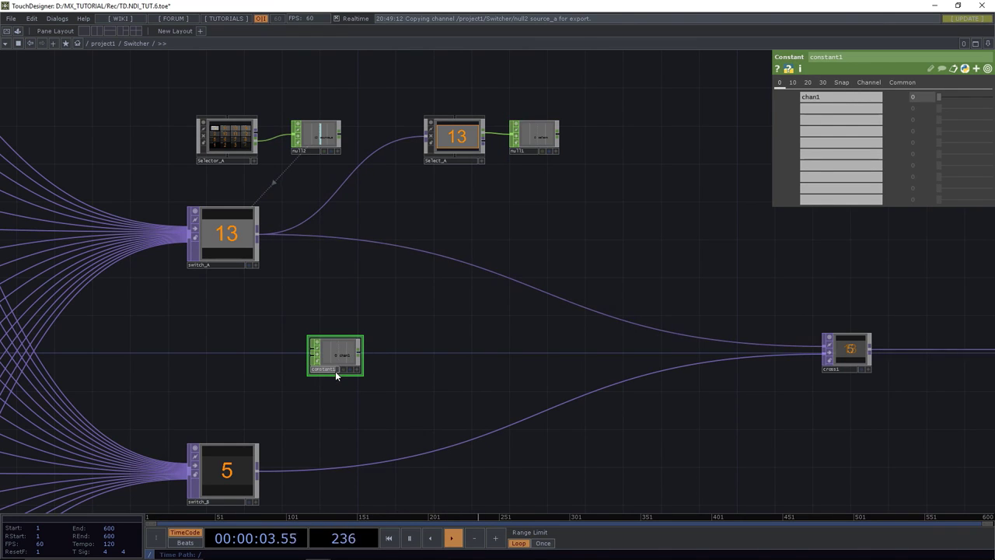
pyautogui.write('state')
pyautogui.press('Return')
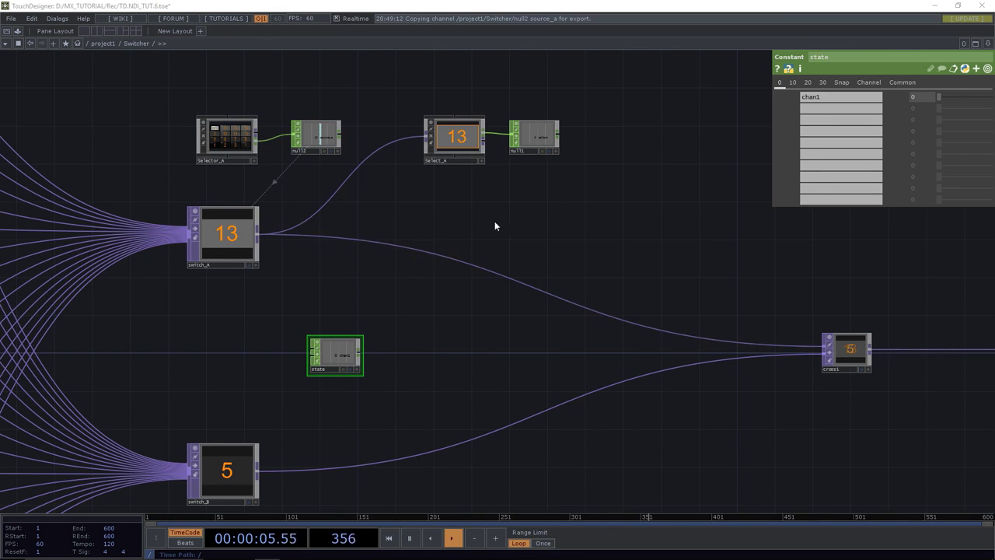
# Add a CHOP Execute DAT beside null1, after the Select_A container.
pyautogui.moveTo(495, 225); pyautogui.dragTo(408, 241)
pyautogui.press('Tab')
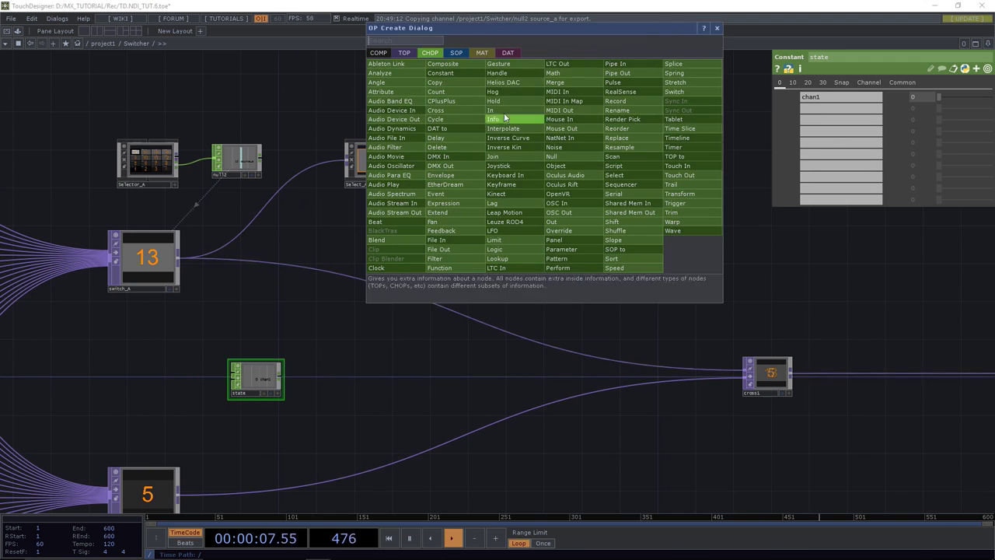
pyautogui.click(507, 53)
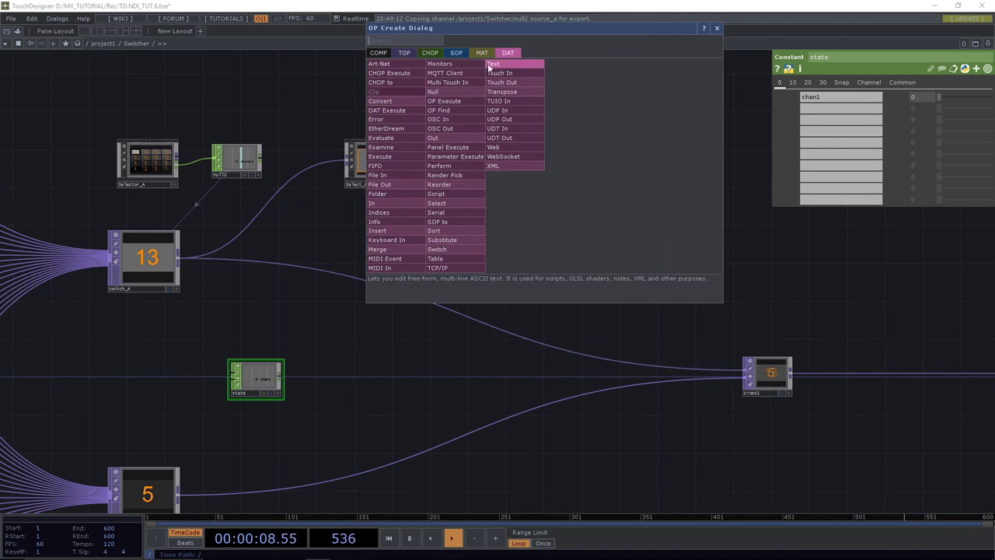
pyautogui.click(404, 74)
pyautogui.click(518, 162)
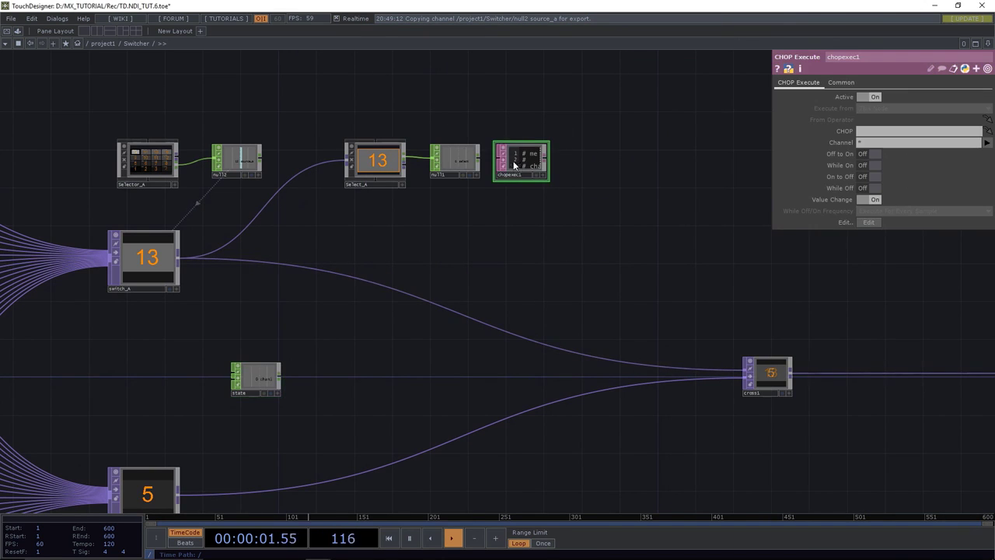
# Examine Select_A's interactive viewer alongside null1's select channel and the new CHOP Execute DAT.
pyautogui.scroll(6, 466, 163)
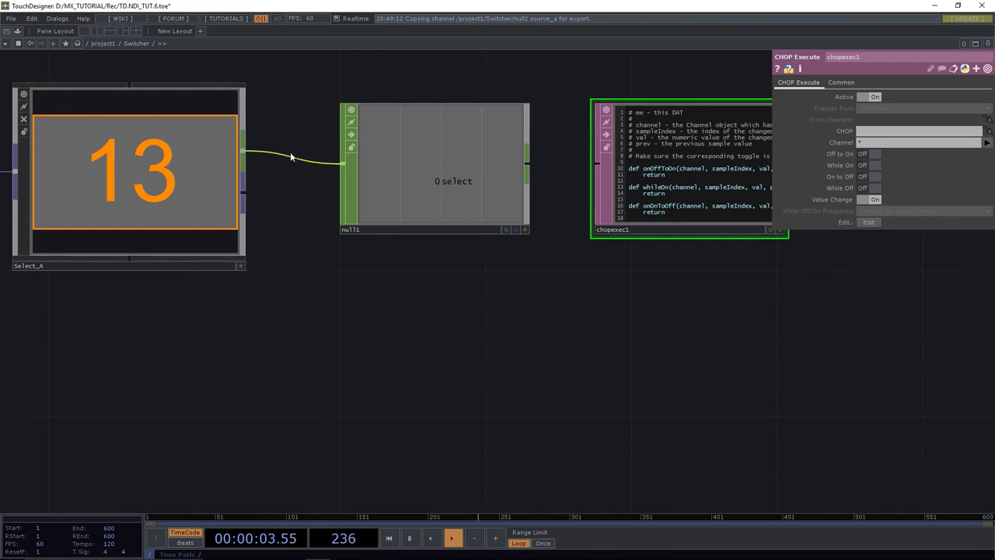
pyautogui.click(242, 265)
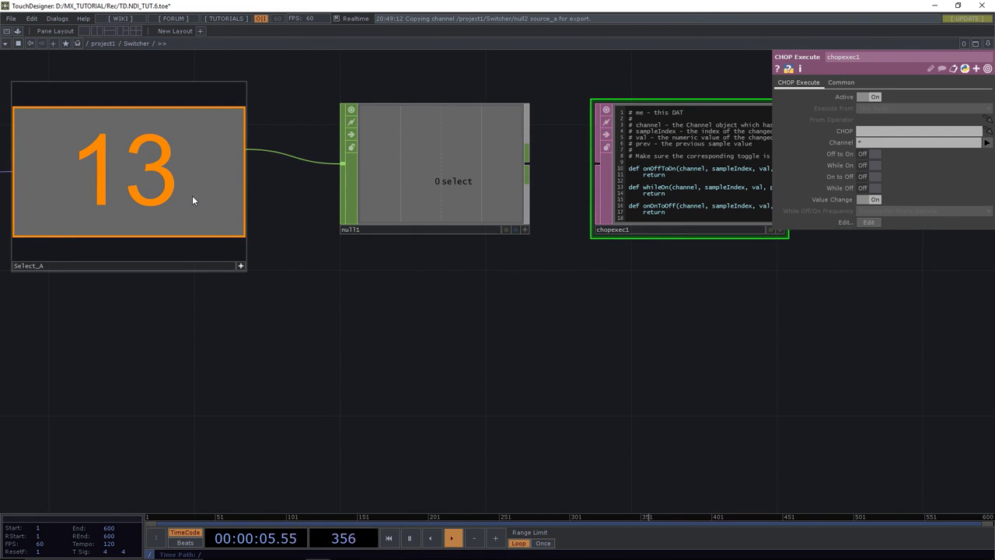
pyautogui.moveTo(422, 318); pyautogui.dragTo(326, 336)
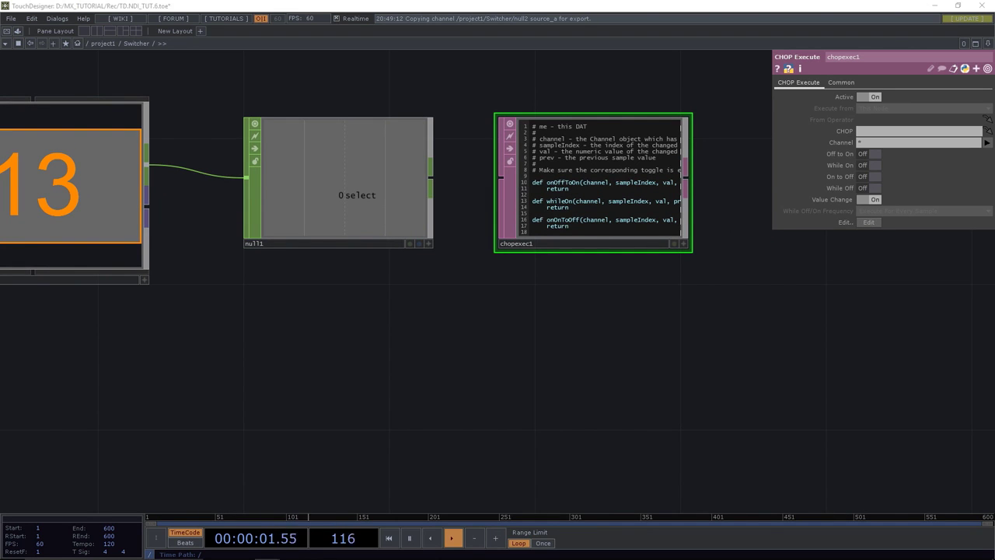
# Assign null1 as the CHOP monitored by chopexec1.
pyautogui.moveTo(591, 299); pyautogui.dragTo(536, 365)
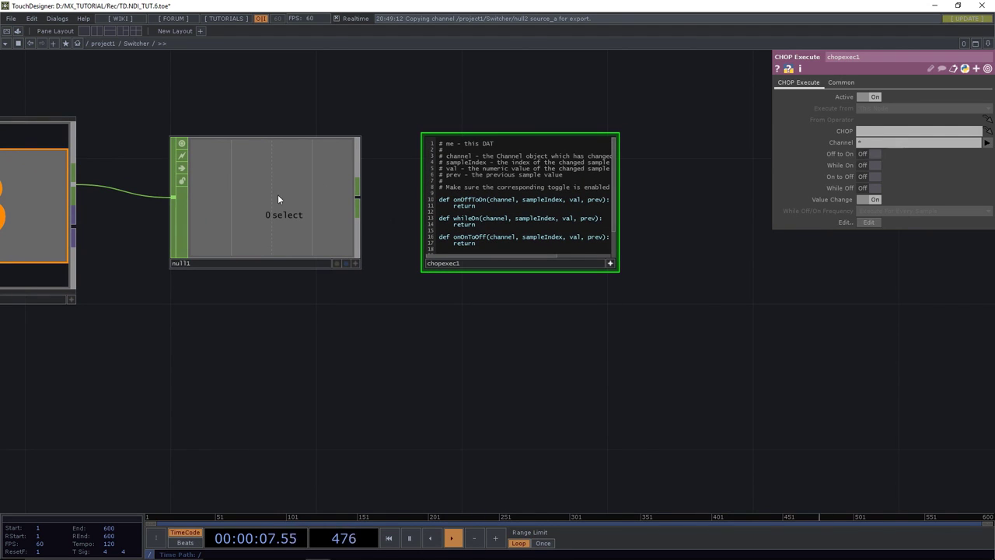
pyautogui.click(248, 204)
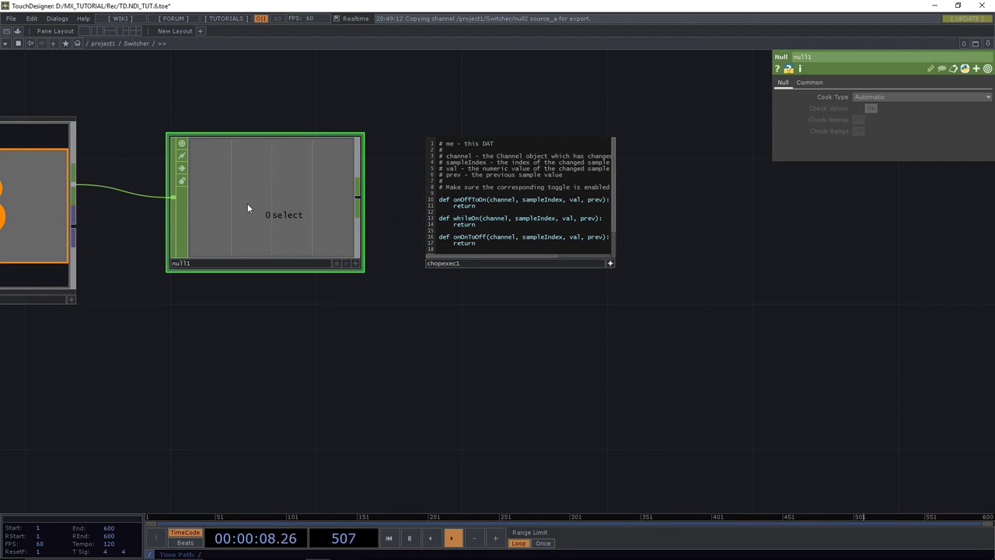
pyautogui.click(609, 263)
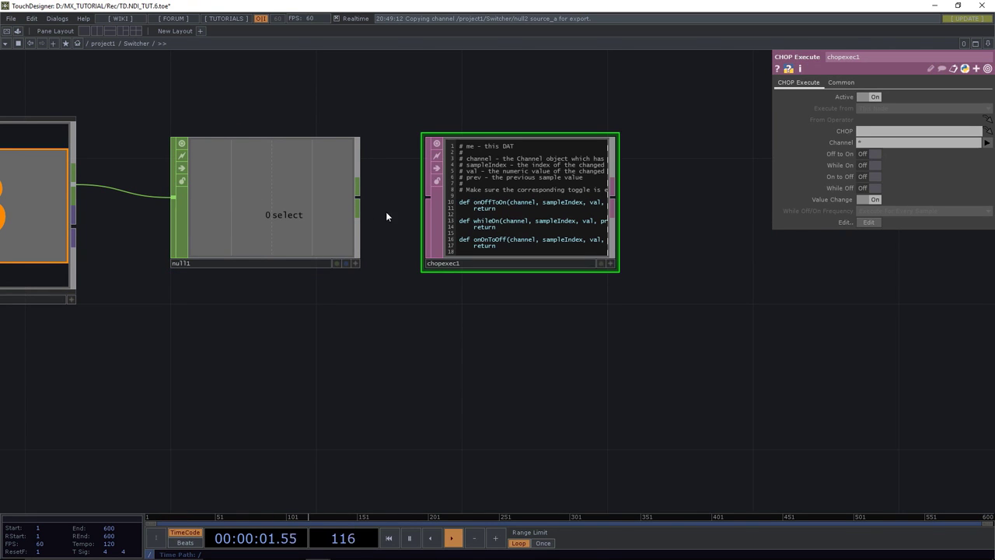
pyautogui.moveTo(260, 196); pyautogui.dragTo(845, 133)
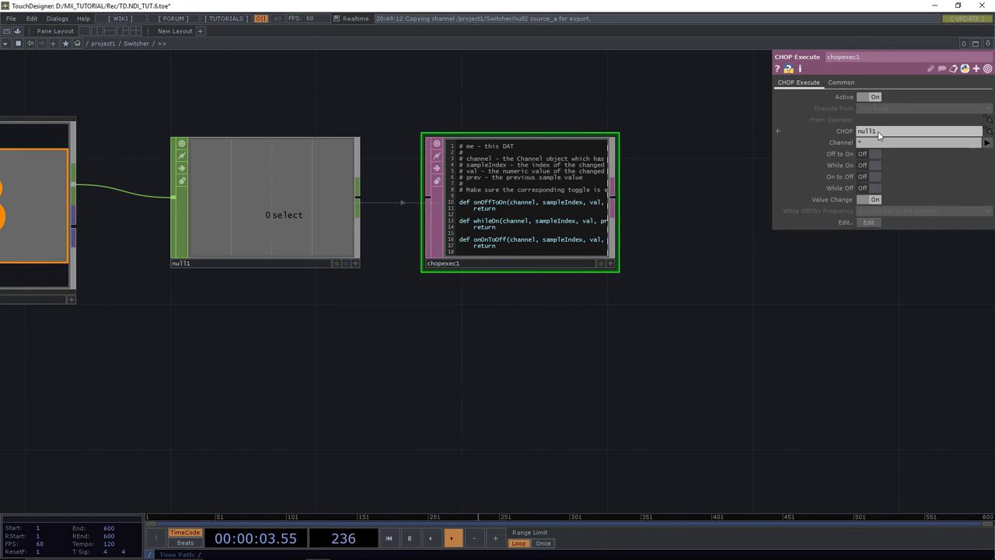
# Set chopexec1's Channel to select, with Off to On enabled and Value Change disabled.
pyautogui.click(989, 145)
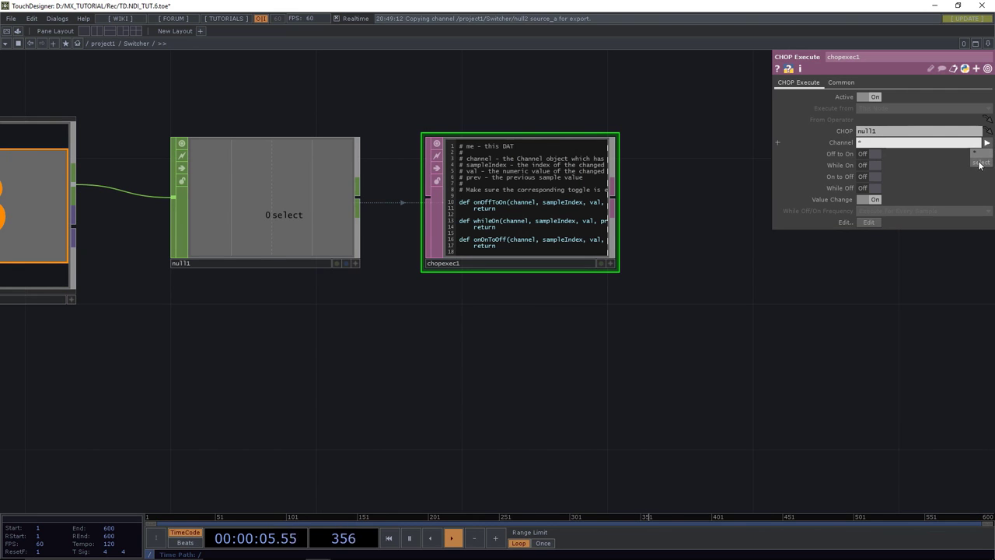
pyautogui.click(973, 148)
pyautogui.click(870, 154)
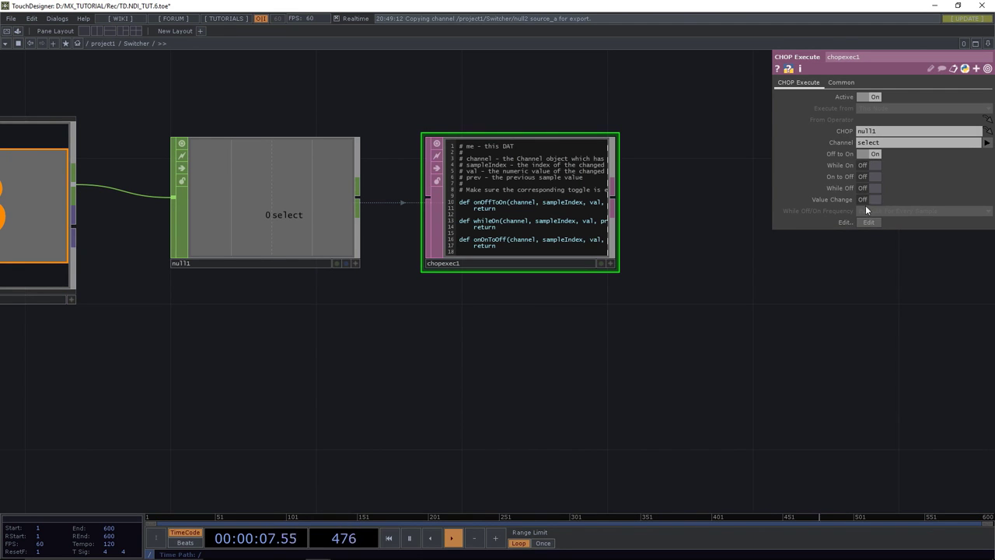
# Add a line referencing op('state').par.value0 to the onOffToOn function in chopexec1's script.
pyautogui.scroll(5, 551, 206)
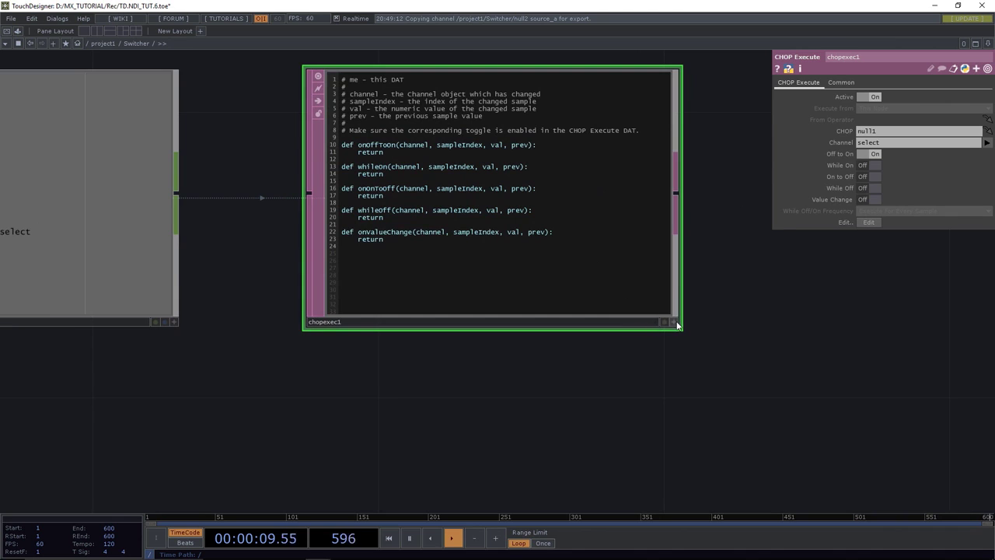
pyautogui.click(677, 324)
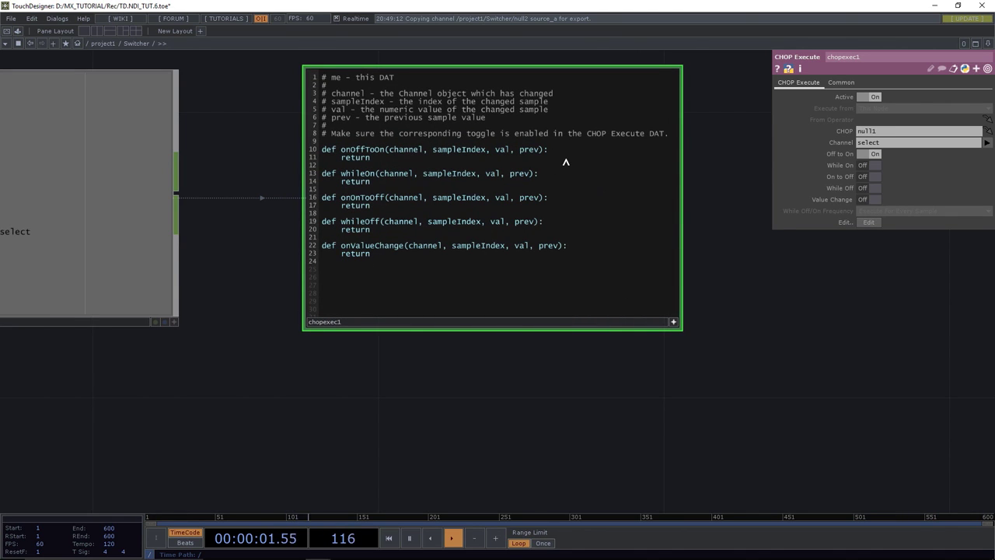
pyautogui.press('Return')
pyautogui.press('Return')
pyautogui.press('Return')
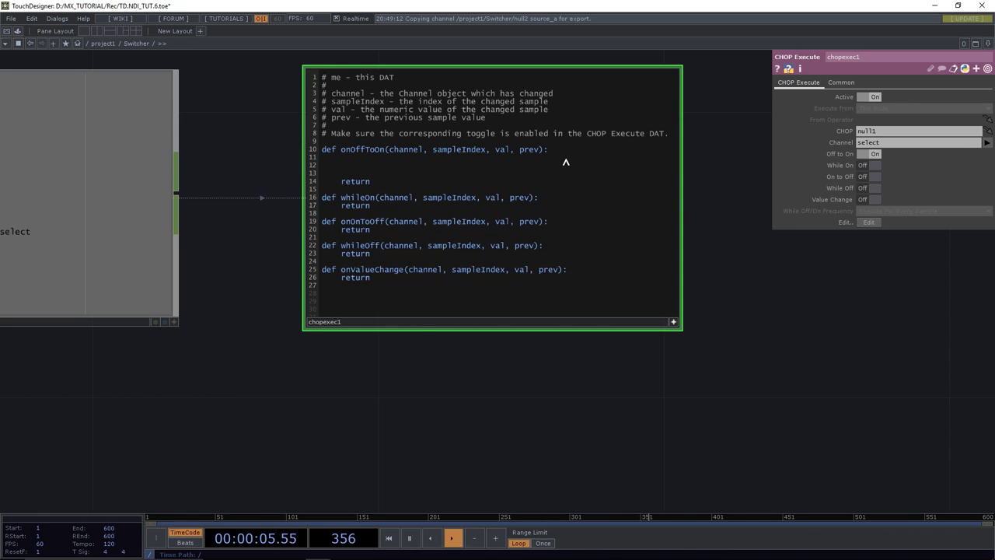
pyautogui.write("op('state').par.value0")
pyautogui.click(674, 325)
pyautogui.scroll(-5, 717, 325)
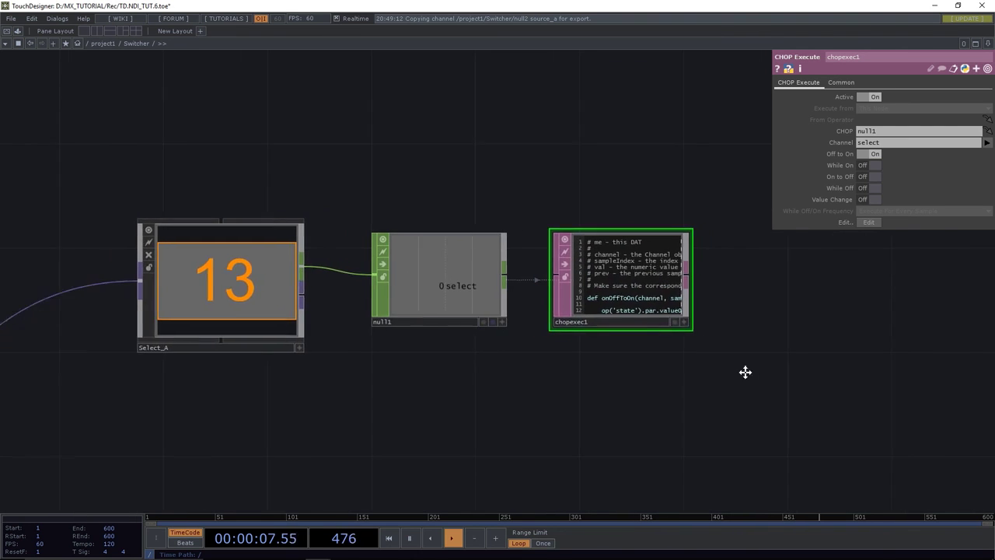
pyautogui.moveTo(744, 370); pyautogui.dragTo(692, 355)
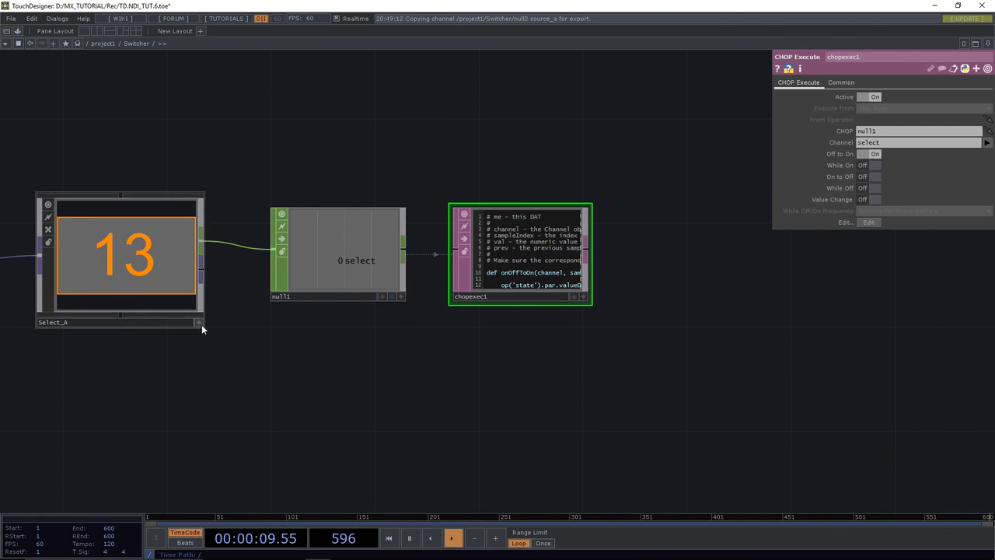
pyautogui.scroll(-4, 247, 399)
pyautogui.moveTo(246, 400); pyautogui.dragTo(511, 276)
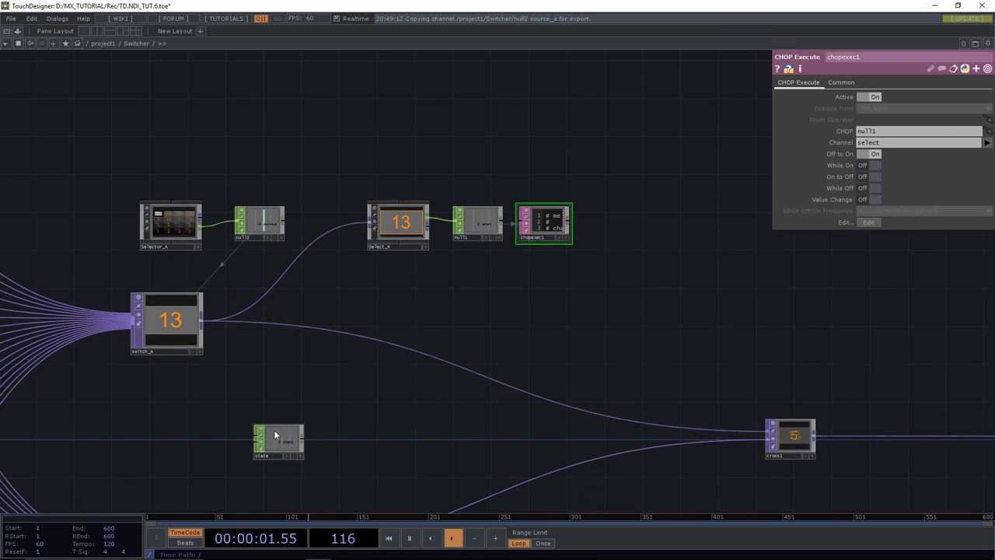
# Inspect the state Constant's value0 parameter, try setting chan1 to 1, and undo that change.
pyautogui.click(274, 431)
pyautogui.click(779, 96)
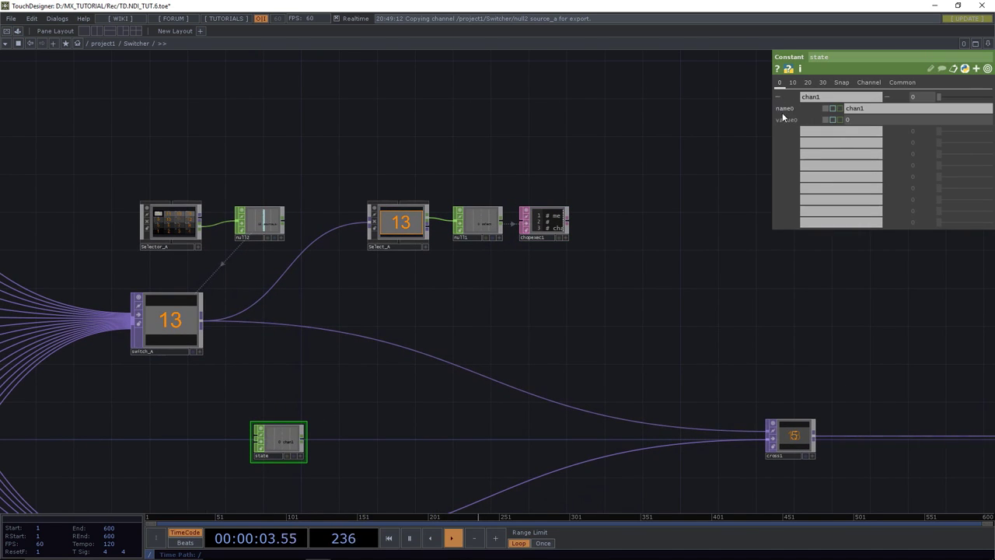
pyautogui.click(781, 97)
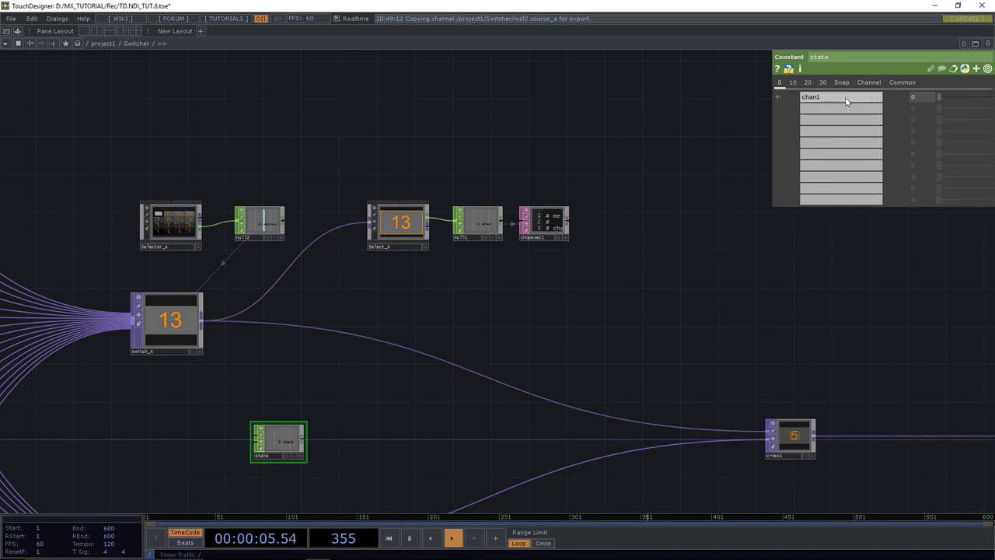
pyautogui.moveTo(937, 95); pyautogui.dragTo(981, 107)
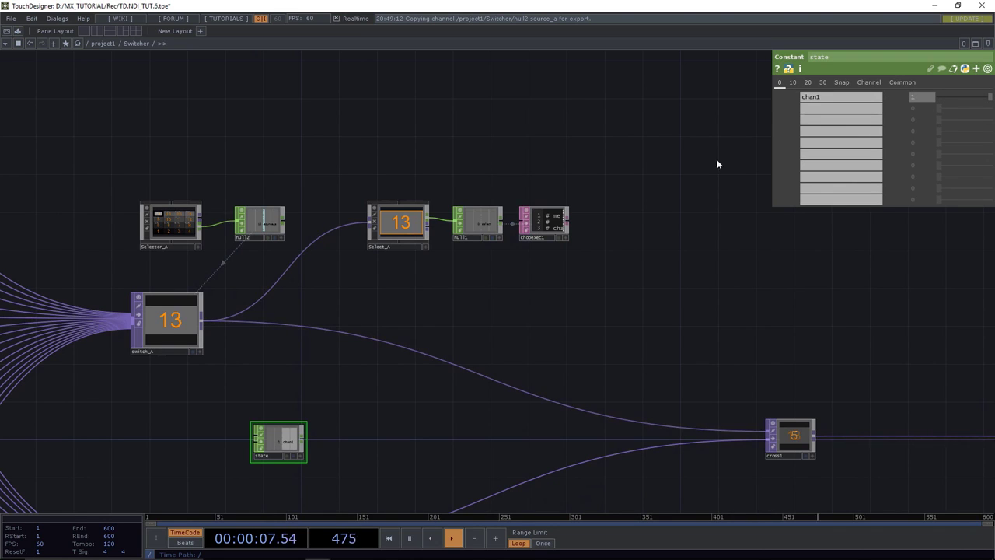
pyautogui.hotkey('ctrl', 'z')
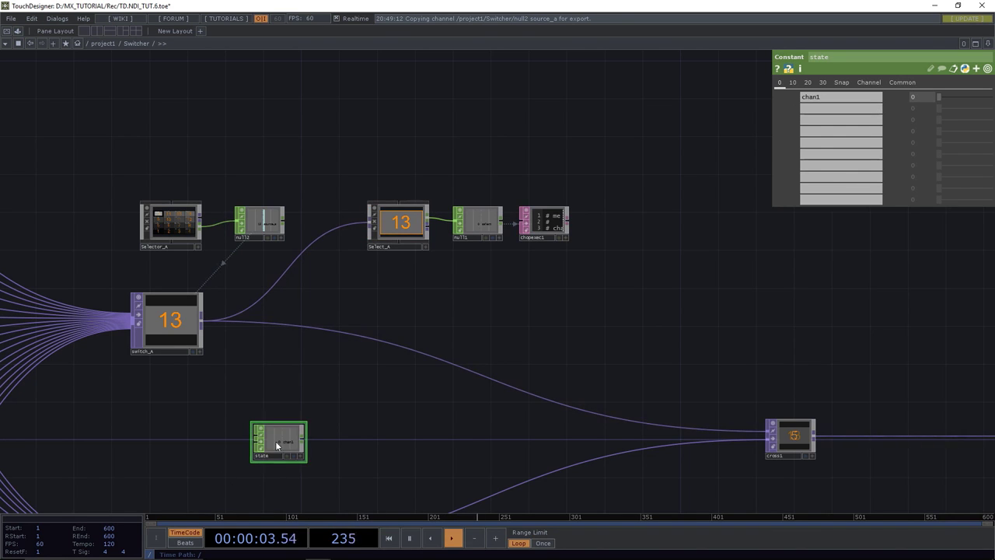
# Save the project with the new switcher logic in place.
pyautogui.moveTo(373, 444); pyautogui.dragTo(389, 361)
pyautogui.scroll(-3, 391, 427)
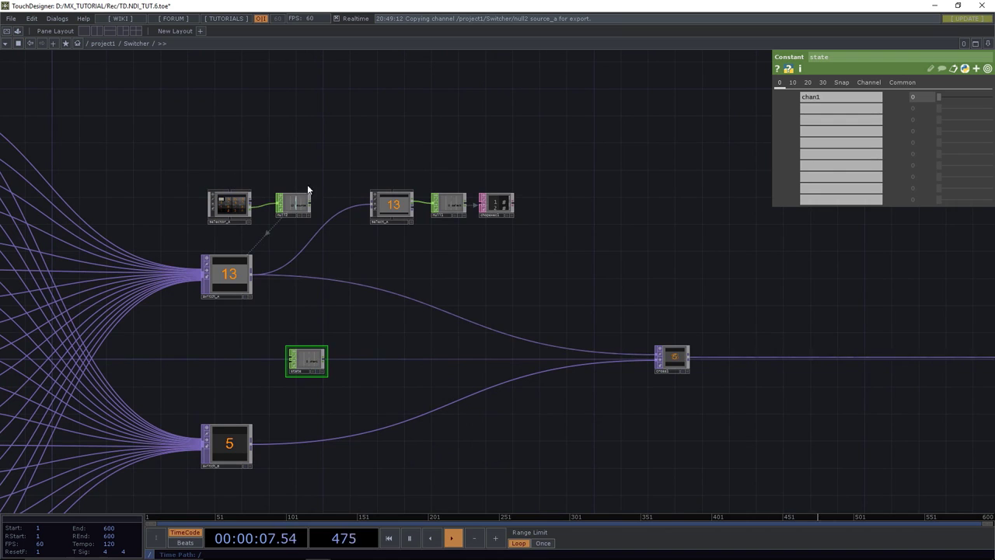
pyautogui.moveTo(437, 453); pyautogui.dragTo(435, 418)
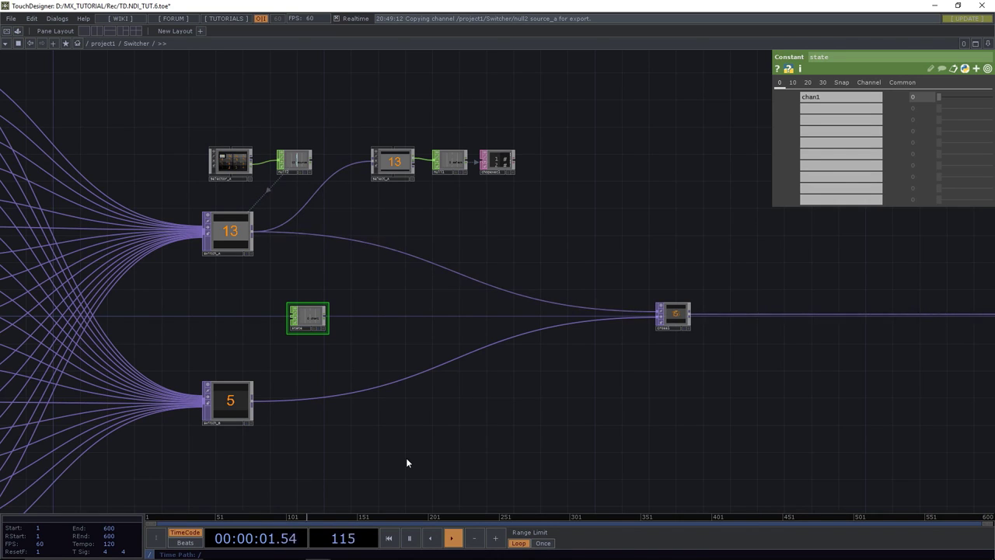
pyautogui.moveTo(386, 273); pyautogui.dragTo(382, 226)
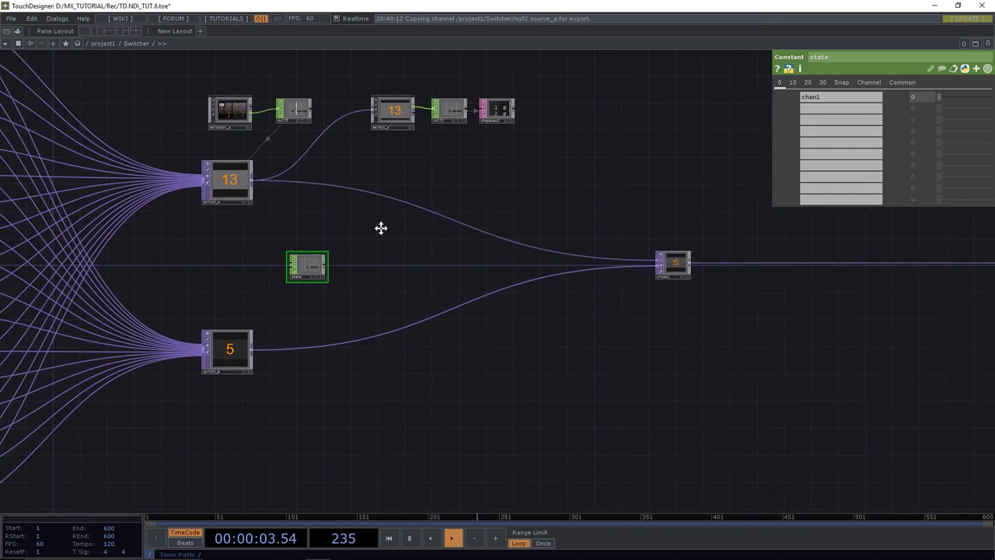
pyautogui.hotkey('ctrl', 's')
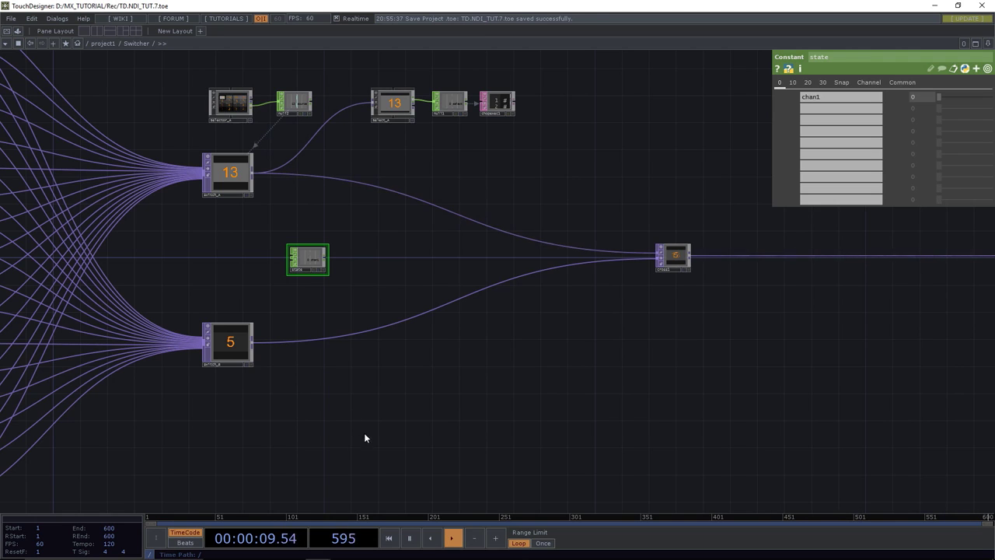
# Duplicate Selector_A, null2, Select_A, null1 and chopexec1 together and place the copies below switch_B.
pyautogui.moveTo(182, 106); pyautogui.dragTo(178, 138)
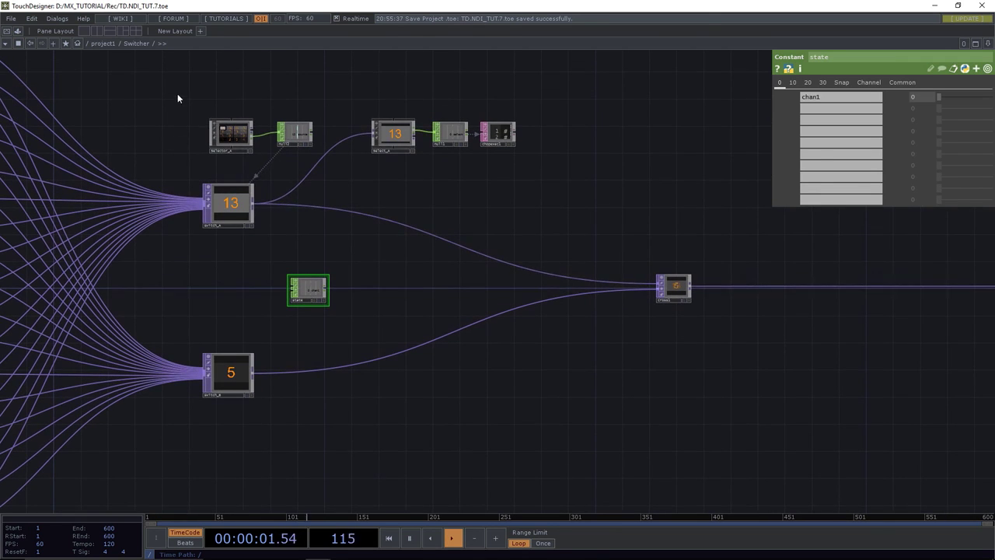
pyautogui.moveTo(177, 93); pyautogui.dragTo(531, 150, button='right')
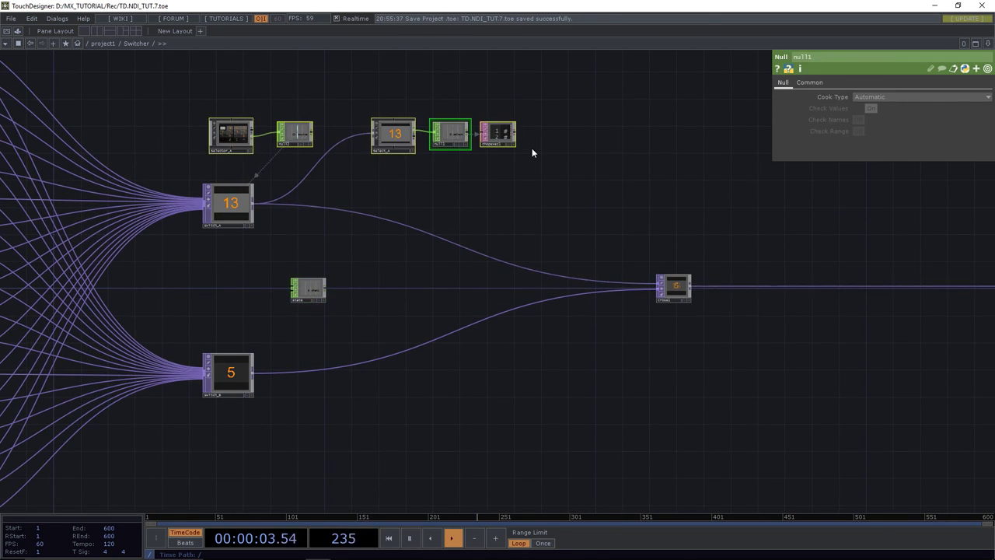
pyautogui.hotkey('ctrl', 'c')
pyautogui.hotkey('ctrl', 'v')
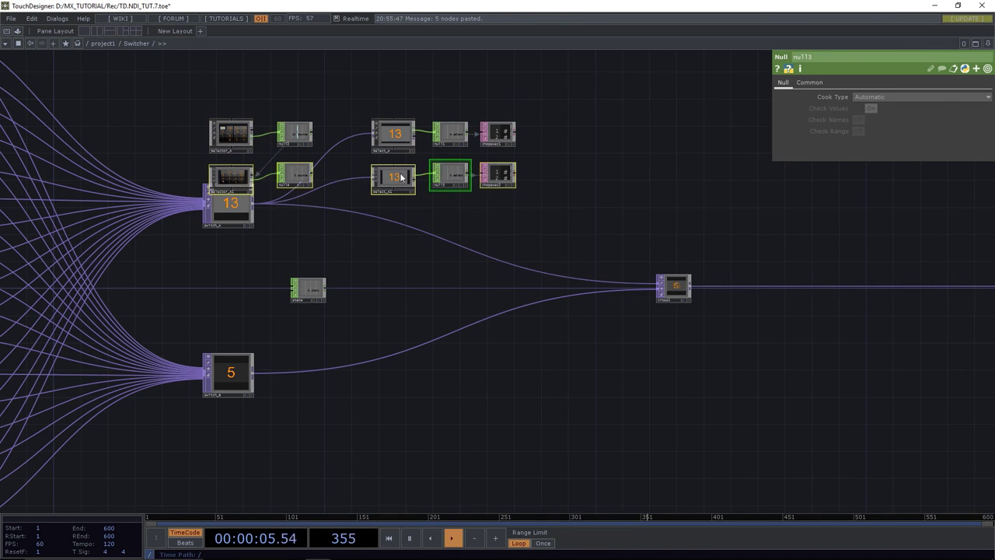
pyautogui.moveTo(401, 178); pyautogui.dragTo(399, 436)
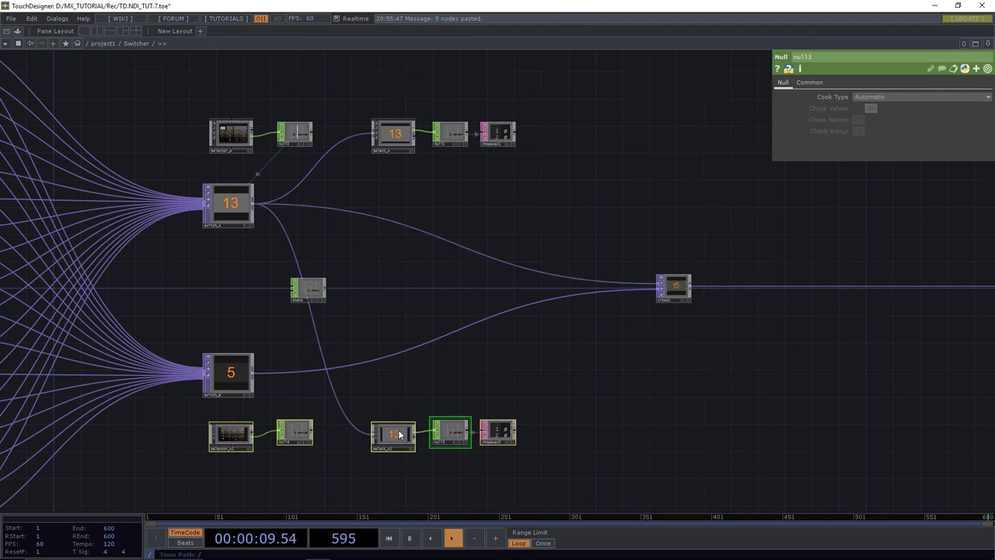
# Connect switch_B's output to the duplicated Select_A1 container in place of the switch_A feed.
pyautogui.click(431, 381)
pyautogui.moveTo(431, 380); pyautogui.dragTo(464, 316)
pyautogui.scroll(3, 419, 319)
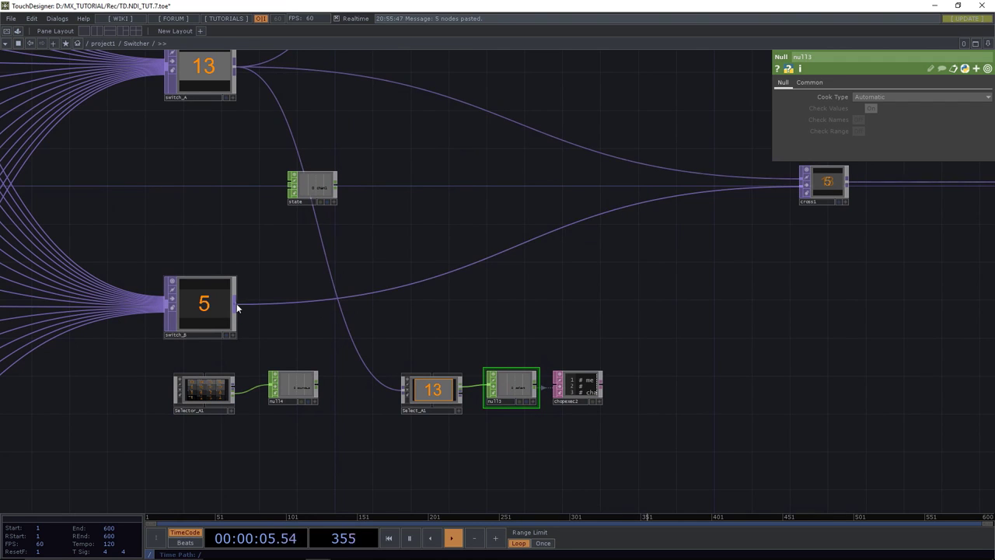
pyautogui.moveTo(236, 303); pyautogui.dragTo(358, 356)
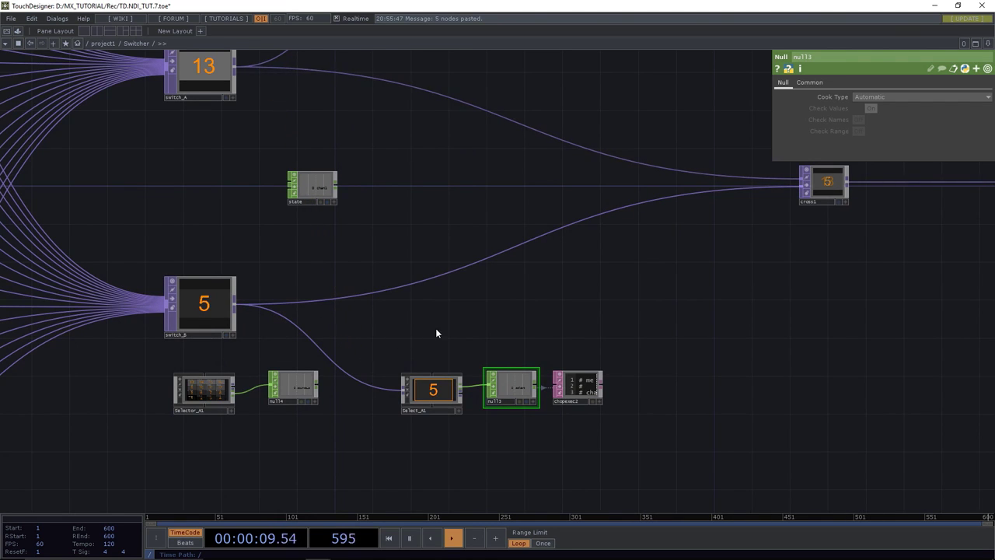
pyautogui.moveTo(436, 328); pyautogui.dragTo(396, 311)
pyautogui.moveTo(468, 367); pyautogui.dragTo(469, 374)
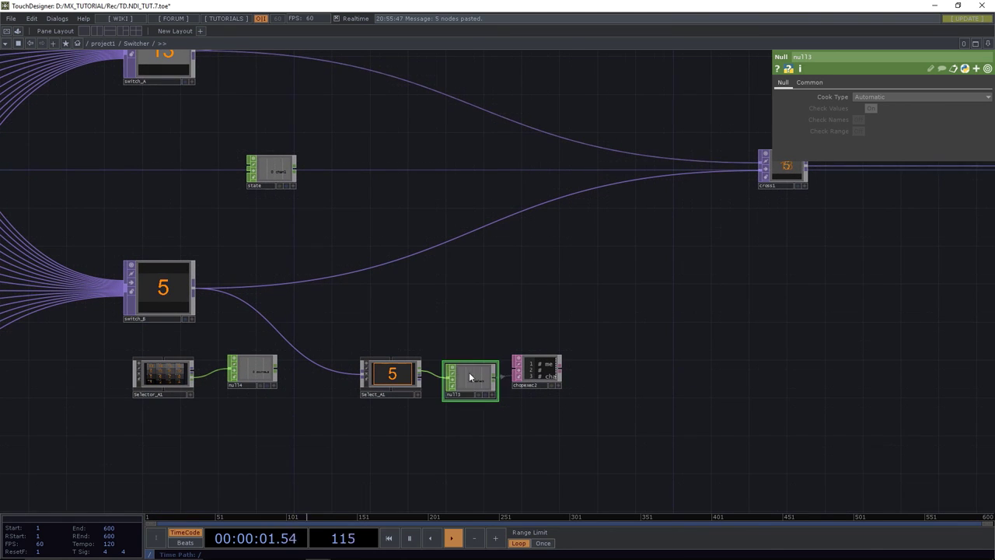
# Edit chopexec2's onOffToOn function so it sets op('state').par.value0 to 1.
pyautogui.scroll(10, 533, 374)
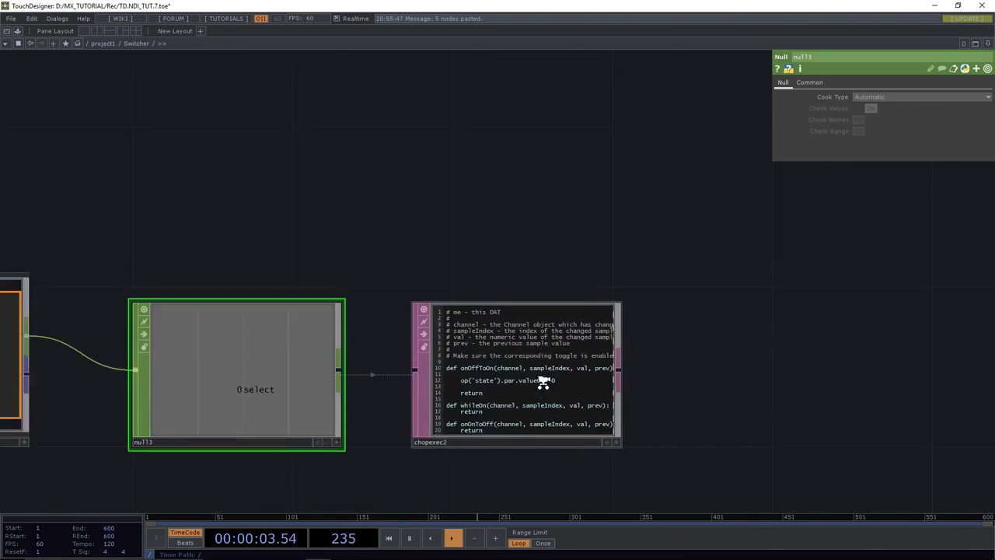
pyautogui.click(676, 491)
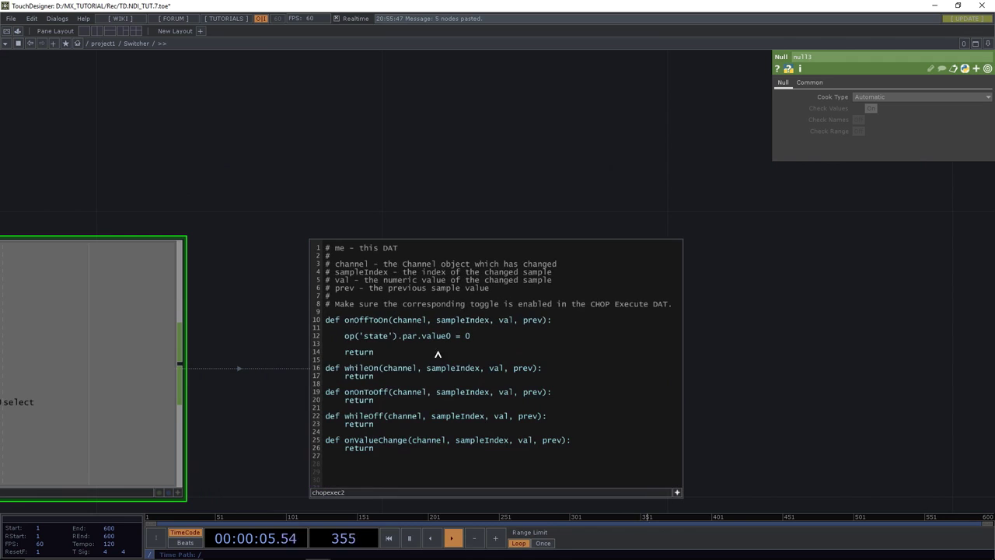
pyautogui.click(467, 336)
pyautogui.press('BackSpace')
pyautogui.write('1')
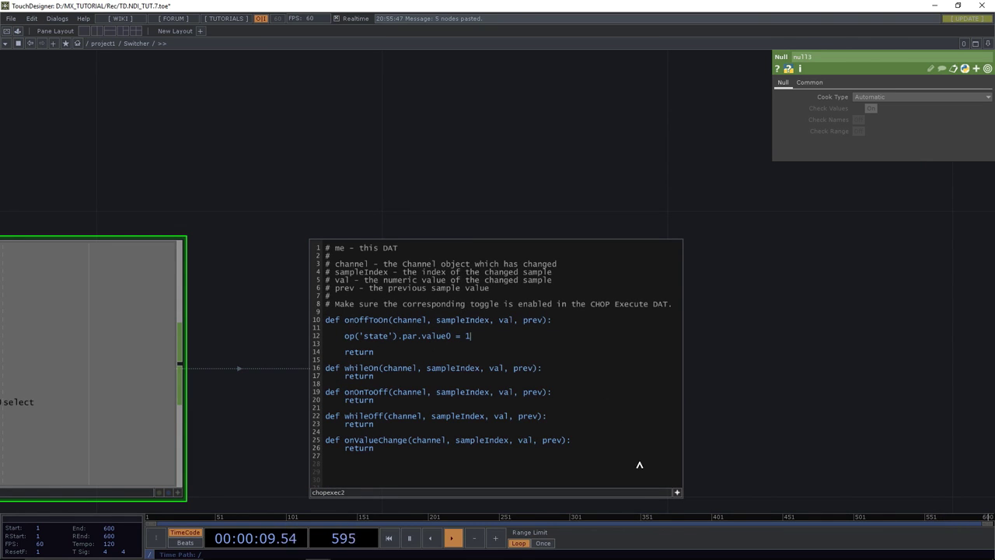
pyautogui.click(676, 492)
# Inside Selector_A1, set rename1's To channel name to source_b and return to the Switcher network.
pyautogui.scroll(-10, 458, 289)
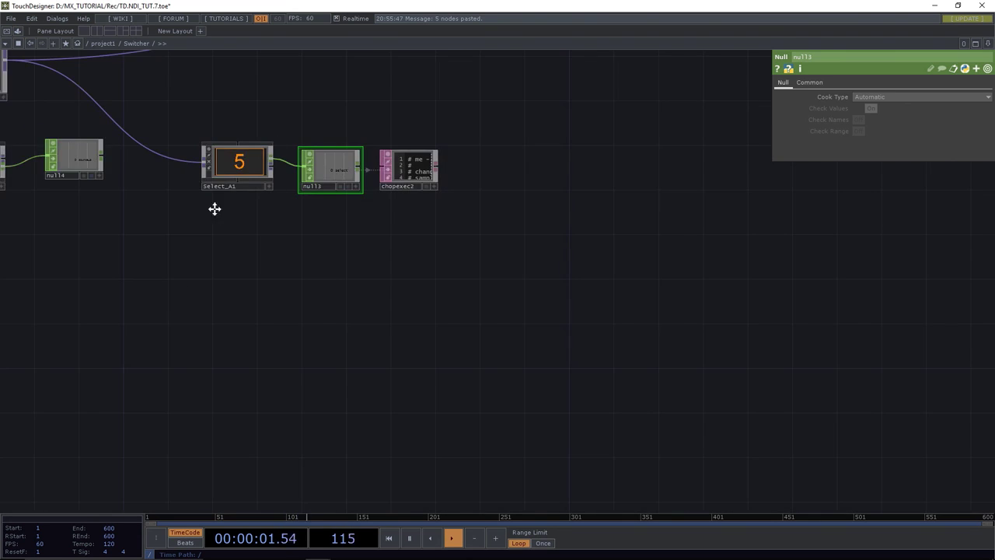
pyautogui.moveTo(215, 209); pyautogui.dragTo(558, 349)
pyautogui.scroll(3, 345, 315)
pyautogui.scroll(2, 345, 315)
pyautogui.click(524, 312)
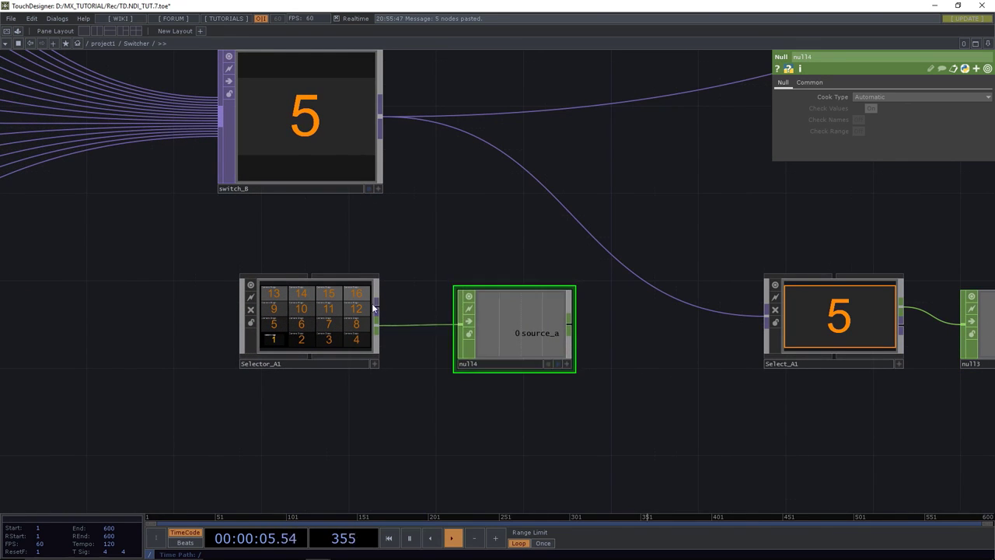
pyautogui.click(332, 309)
pyautogui.press('i')
pyautogui.scroll(-5, 290, 399)
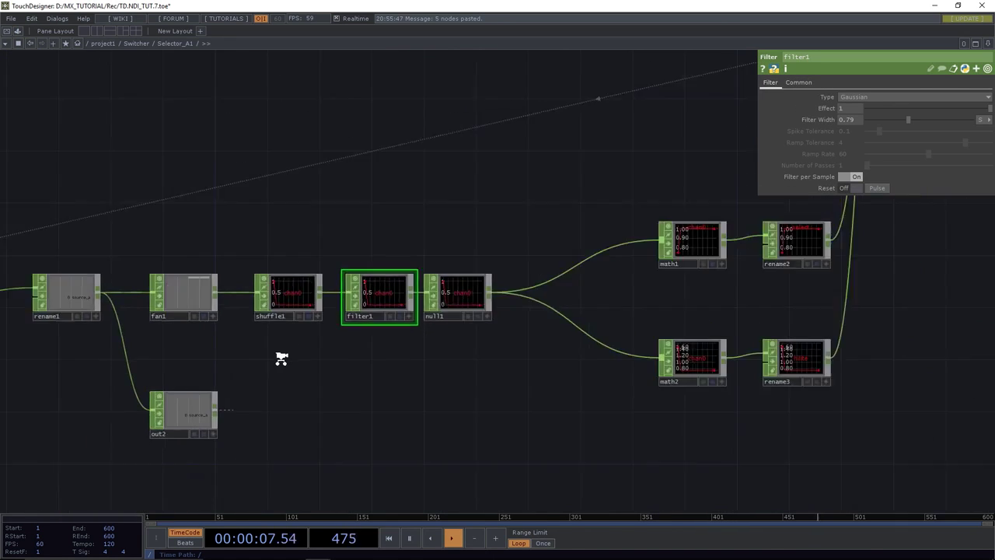
pyautogui.moveTo(122, 399); pyautogui.dragTo(244, 344)
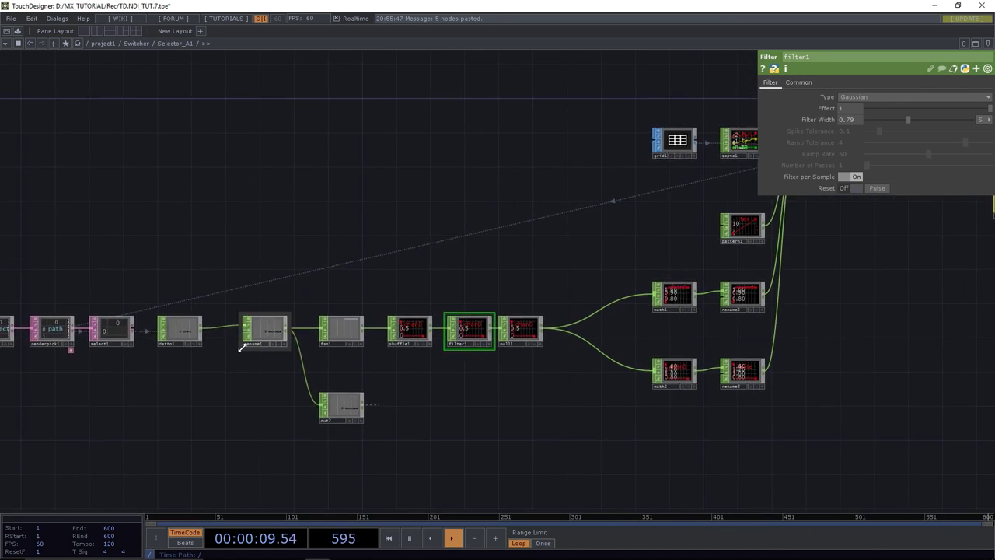
pyautogui.scroll(5, 244, 344)
pyautogui.click(328, 277)
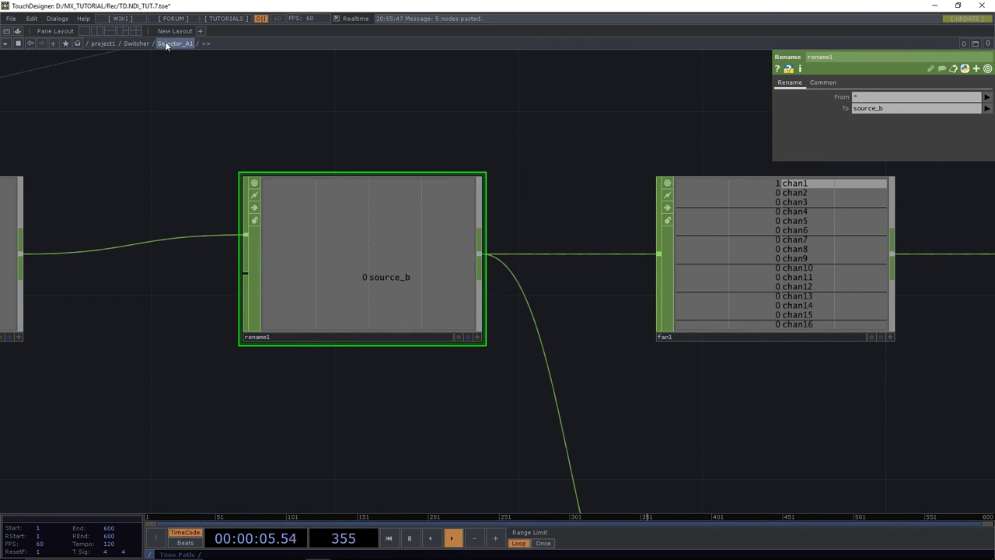
pyautogui.click(135, 43)
# Make the Select_A and Select_A1 viewers interactive and test how selecting each panel affects the state Constant.
pyautogui.scroll(-6, 130, 224)
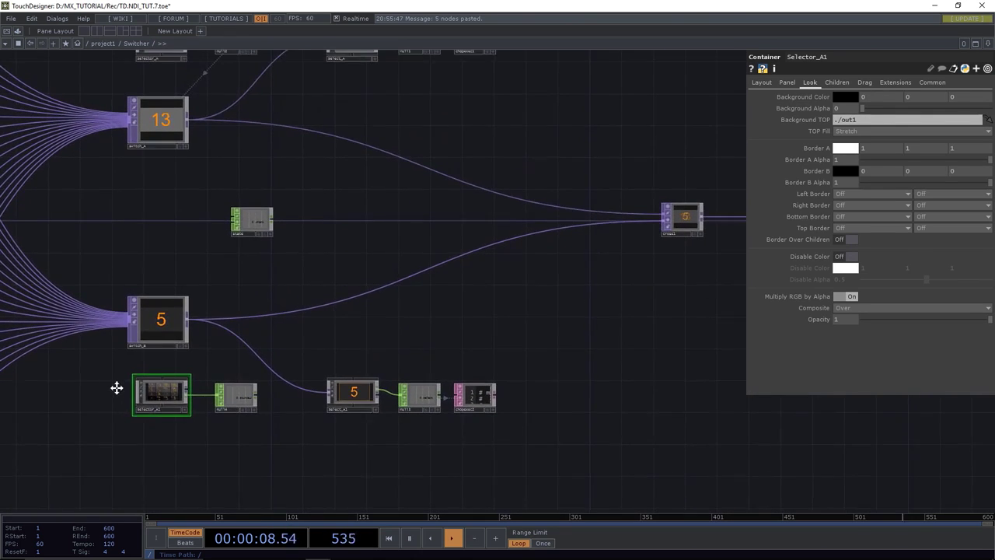
pyautogui.moveTo(117, 387); pyautogui.dragTo(129, 433)
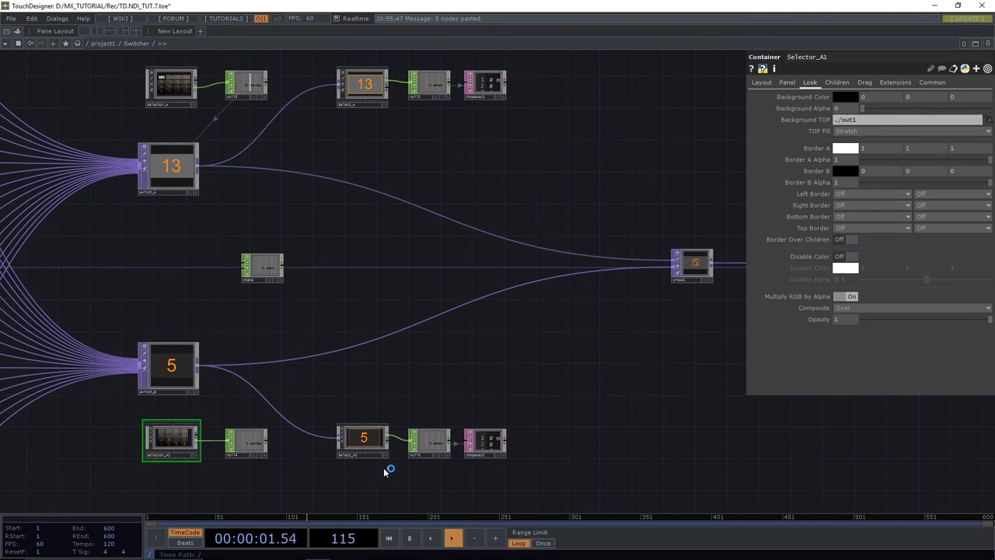
pyautogui.click(384, 104)
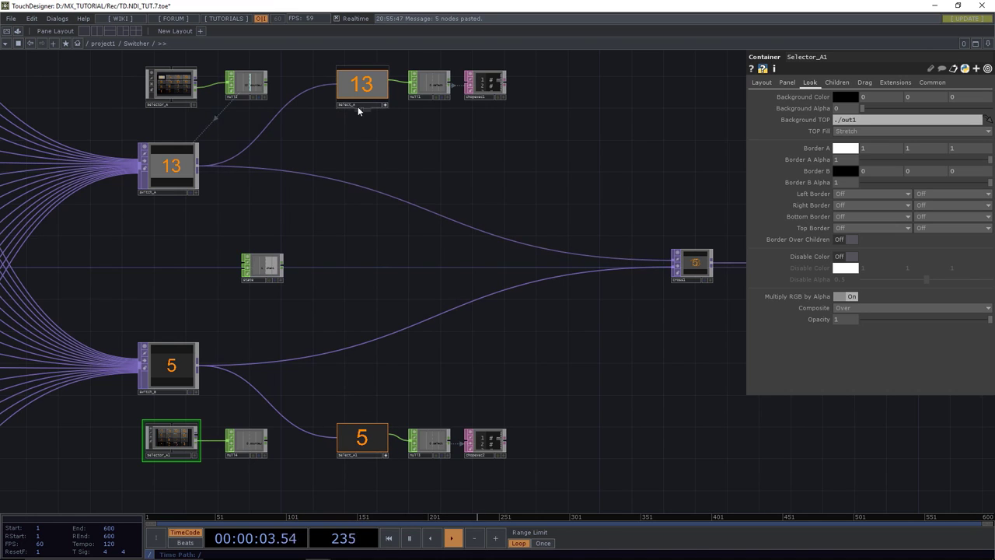
# Open the state Constant in a floating viewer and place it beside the switch_A inputs.
pyautogui.rightClick(263, 260)
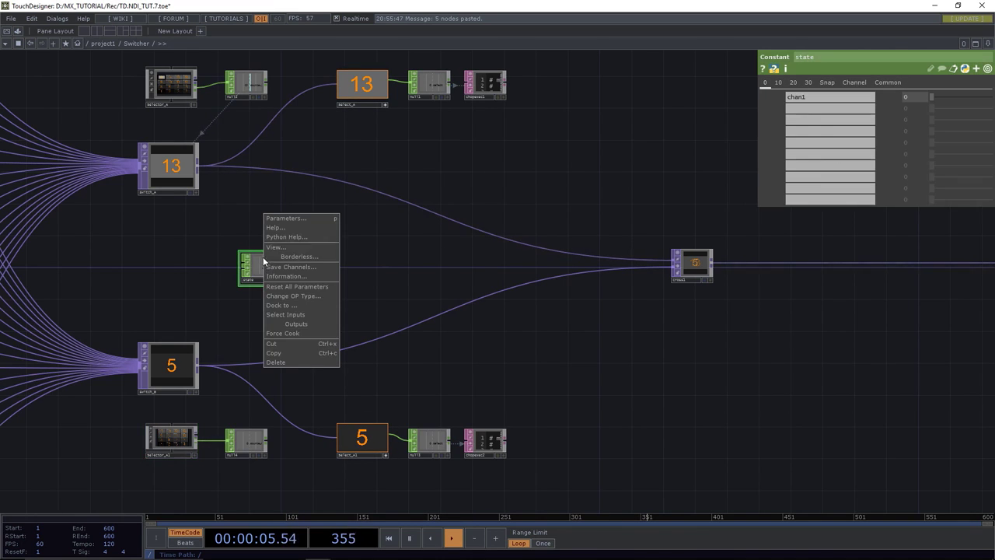
pyautogui.click(273, 247)
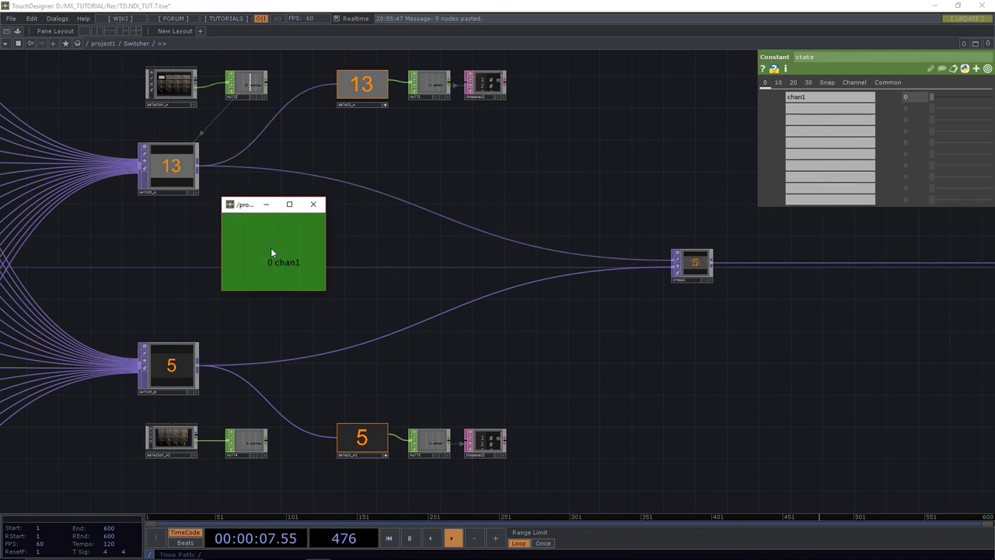
pyautogui.moveTo(256, 199); pyautogui.dragTo(47, 80)
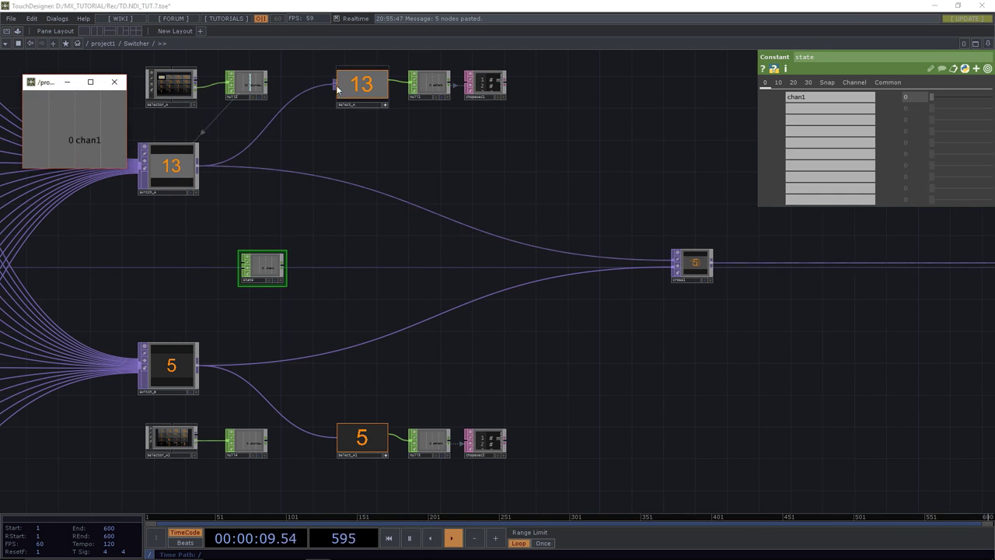
# Inside Select_A, link rectangle1's Border Alpha to the state Constant's chan1 with a CHOP reference, op('../state')['chan1'].
pyautogui.click(385, 105)
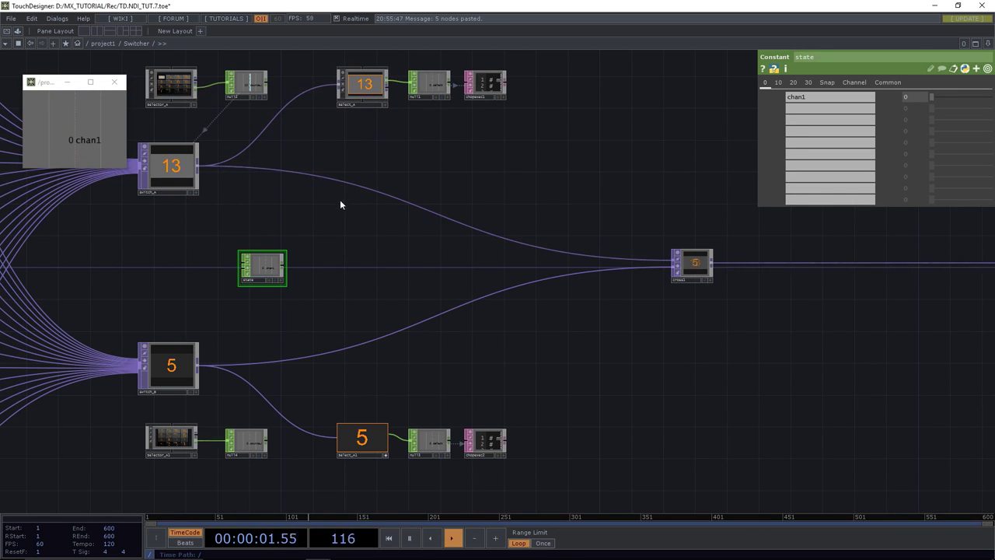
pyautogui.press('i')
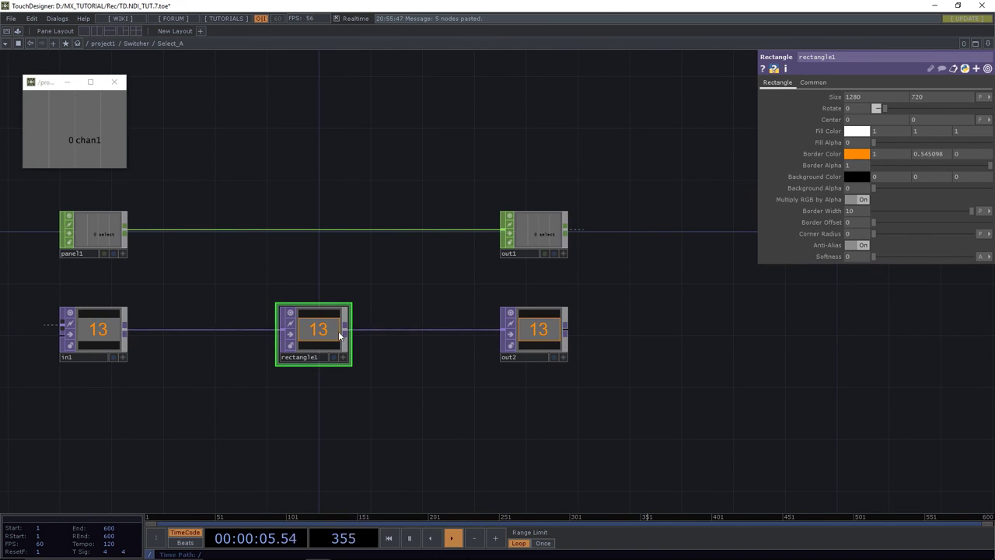
pyautogui.moveTo(350, 173); pyautogui.dragTo(373, 195)
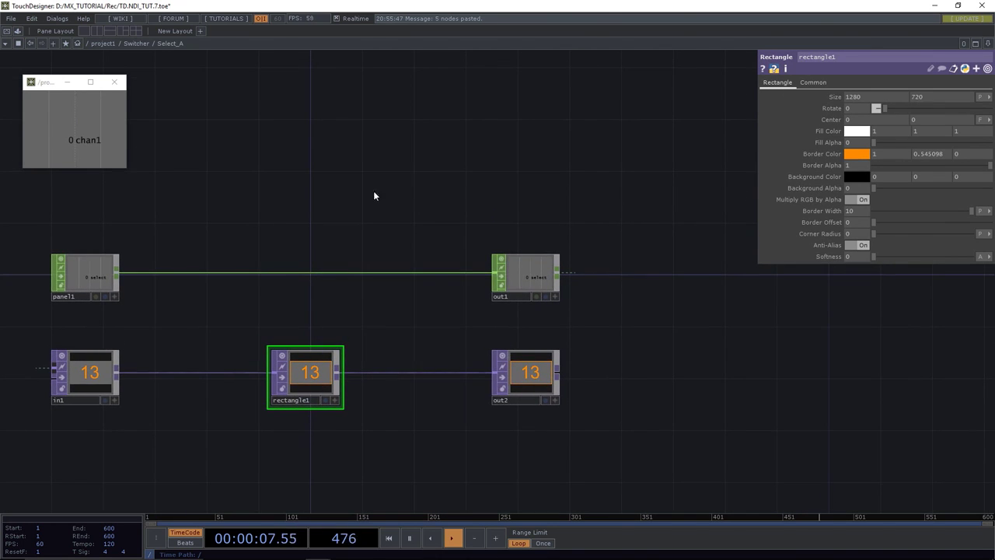
pyautogui.moveTo(98, 134); pyautogui.dragTo(84, 139)
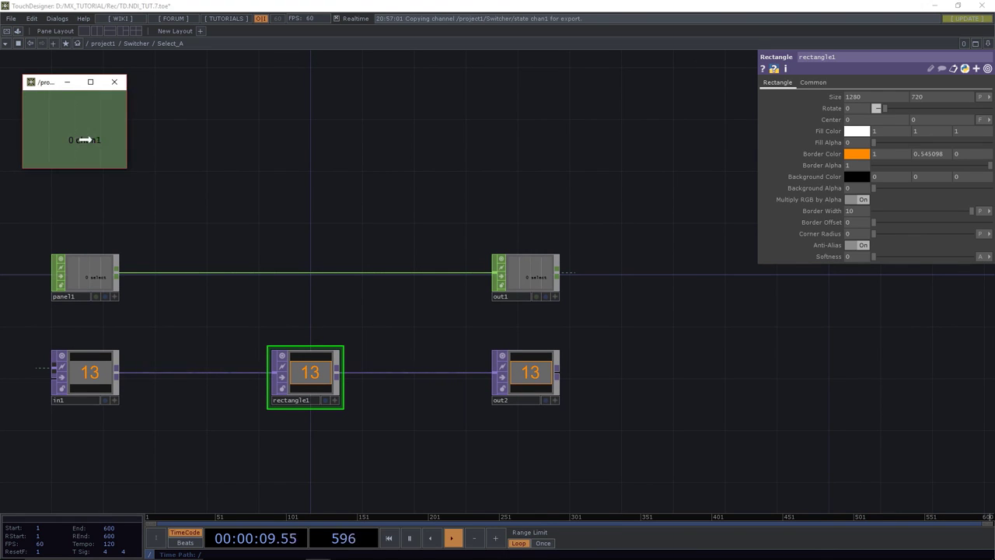
pyautogui.moveTo(708, 174); pyautogui.dragTo(813, 166)
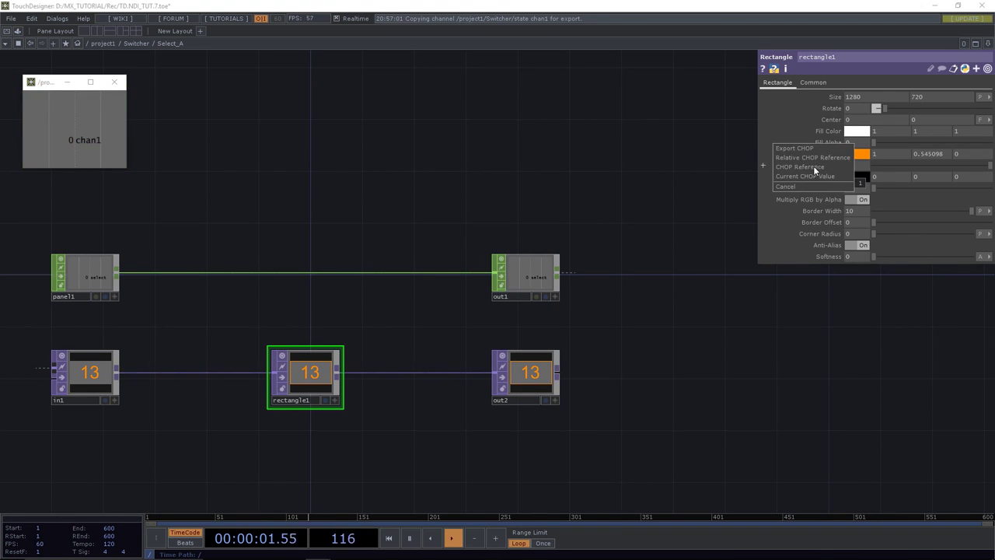
pyautogui.click(805, 165)
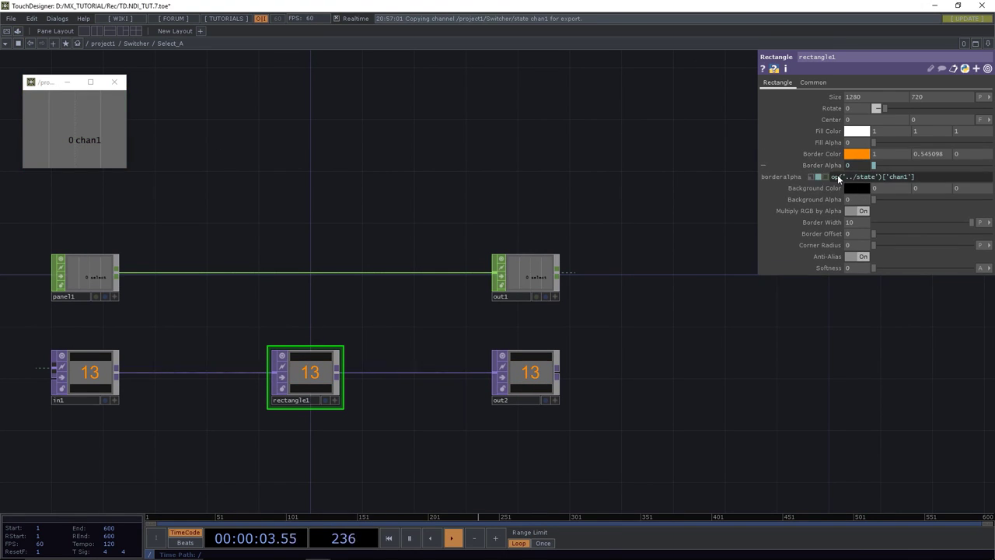
# Inside Select_A, invert rectangle1's Border Alpha expression to 1-op('../state')['chan1'] and copy the expression.
pyautogui.click(832, 175)
pyautogui.write('1-')
pyautogui.press('Return')
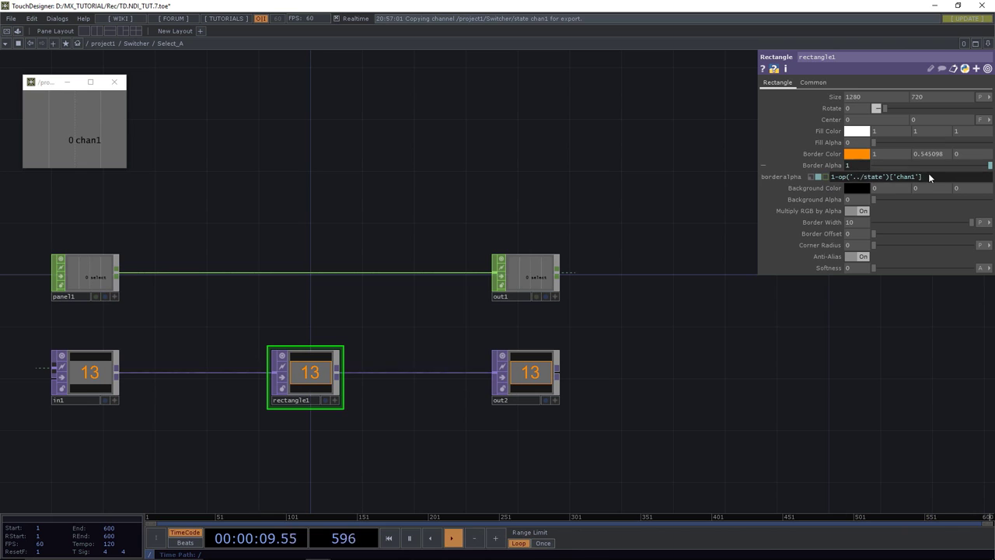
pyautogui.moveTo(929, 178); pyautogui.dragTo(812, 187)
pyautogui.hotkey('ctrl', 'c')
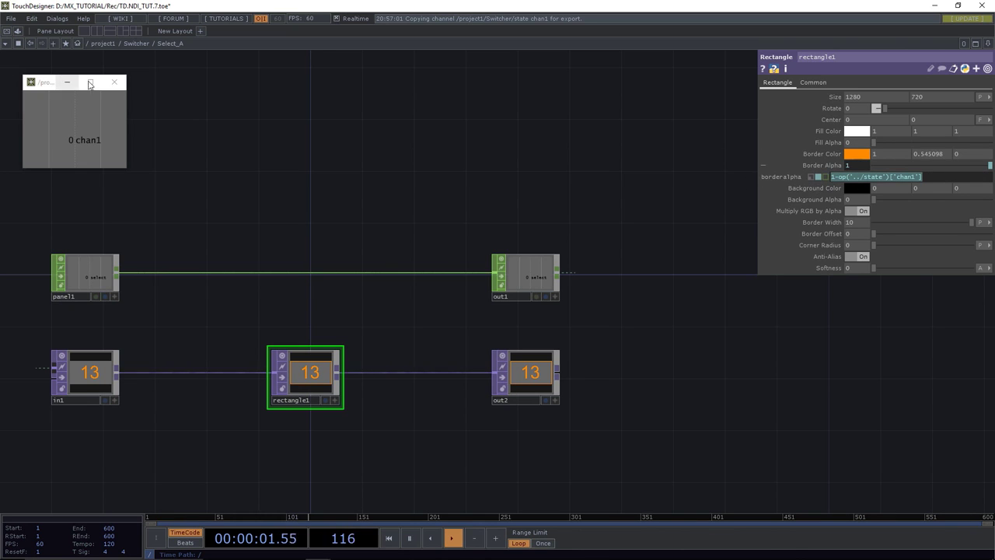
# Close the floating state viewer, set rectangle1's Border Alpha inside Select_A1 to op('../state')['chan1'], and return to the Switcher network.
pyautogui.click(115, 82)
pyautogui.click(136, 42)
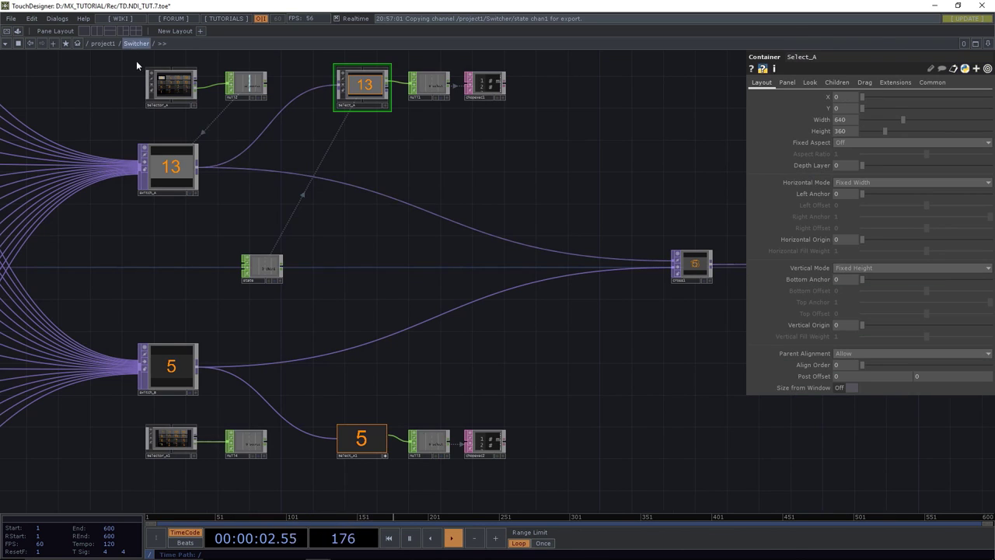
pyautogui.click(382, 453)
pyautogui.press('i')
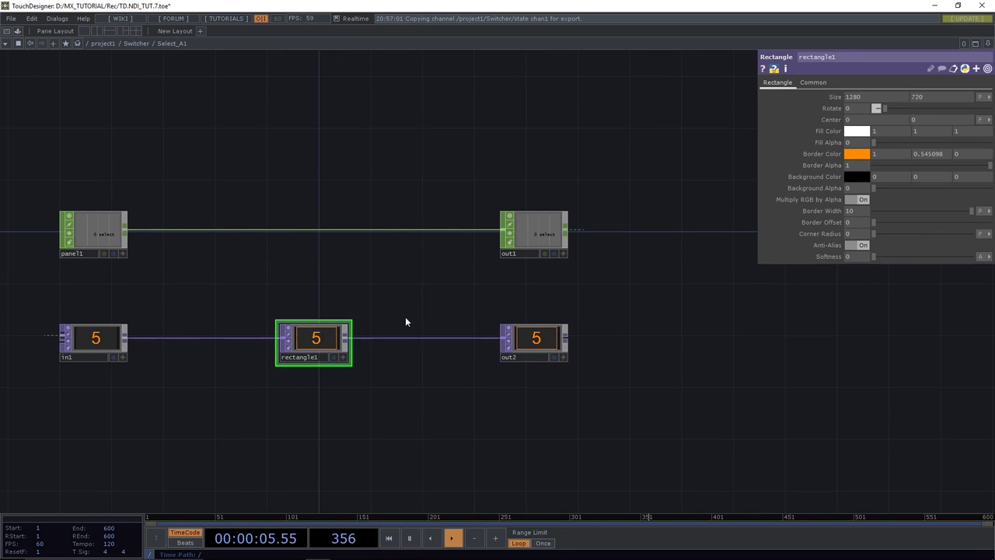
pyautogui.click(828, 166)
pyautogui.hotkey('ctrl', 'v')
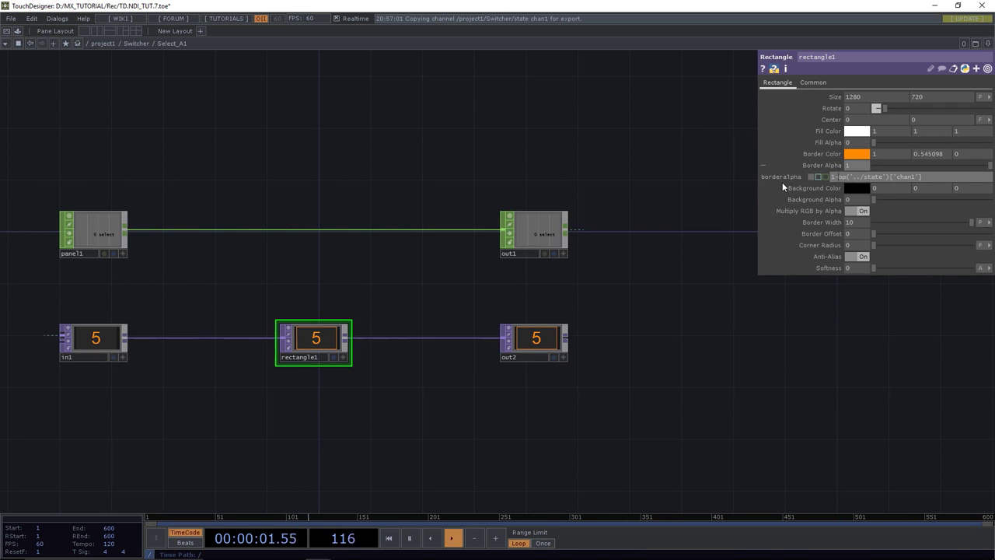
pyautogui.press('Home')
pyautogui.press('Delete')
pyautogui.press('Delete')
pyautogui.press('Return')
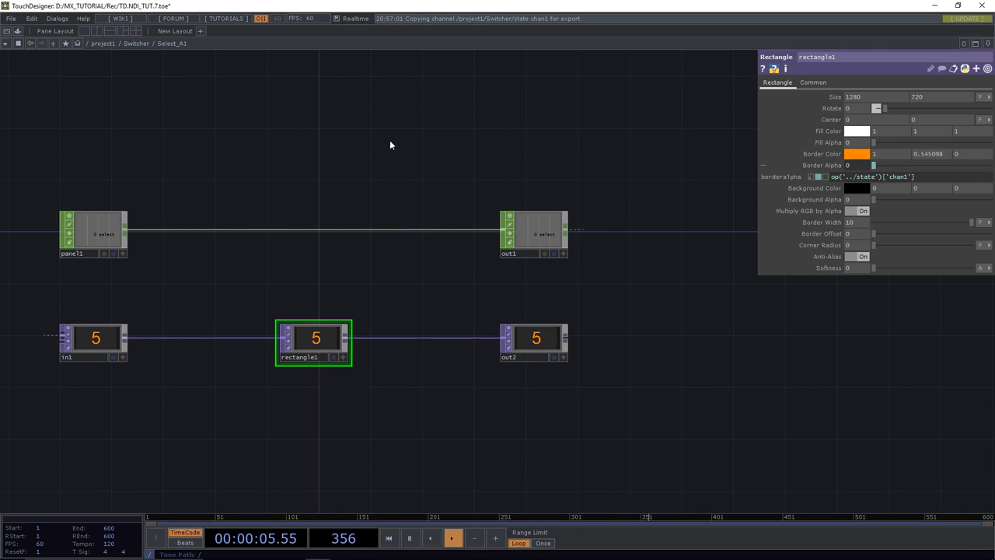
pyautogui.click(136, 43)
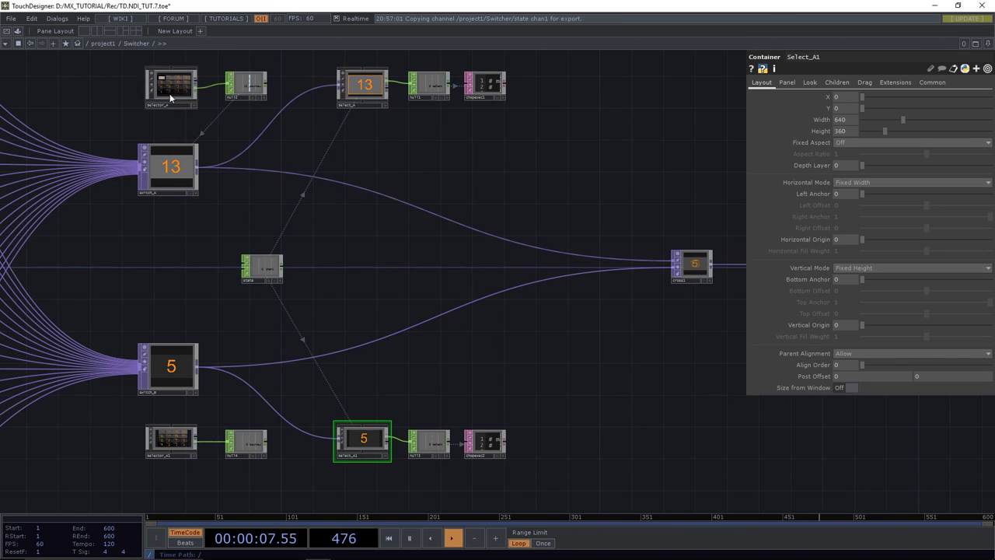
# Make the Select_A and Select_A1 viewers interactive and test whether selecting each panel moves the border highlight.
pyautogui.click(386, 462)
pyautogui.click(385, 110)
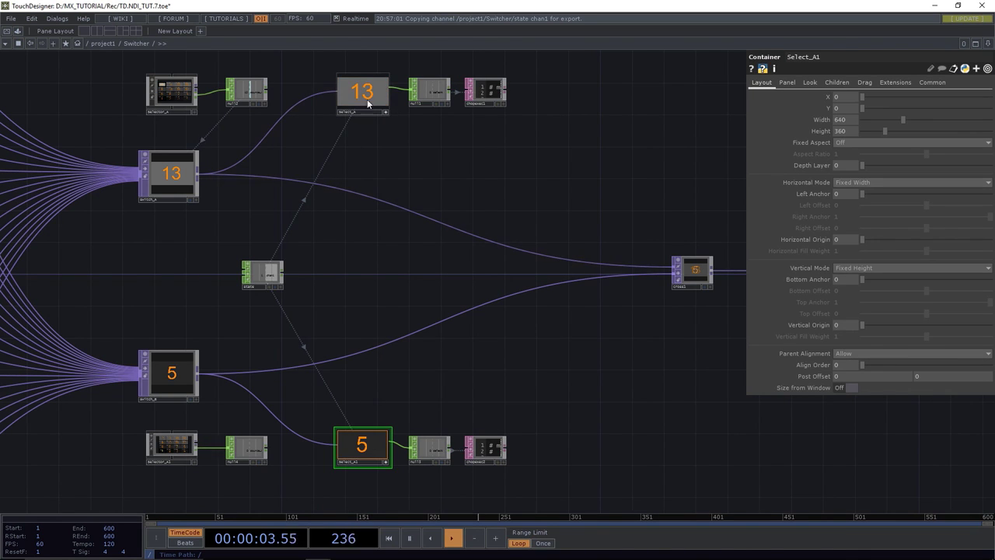
pyautogui.click(385, 462)
pyautogui.moveTo(562, 365); pyautogui.dragTo(466, 360)
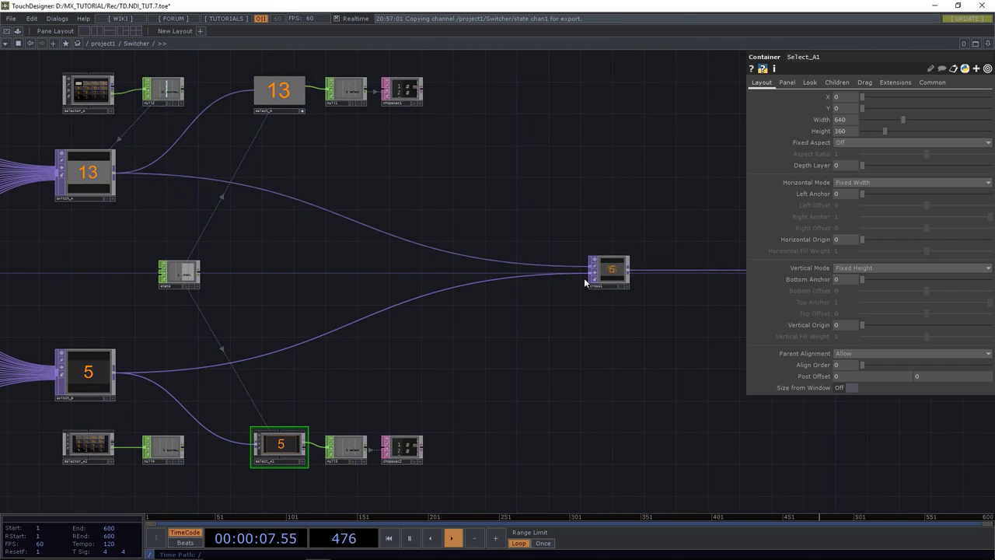
# Add a Lag CHOP connected to the output of the state Constant.
pyautogui.click(590, 277)
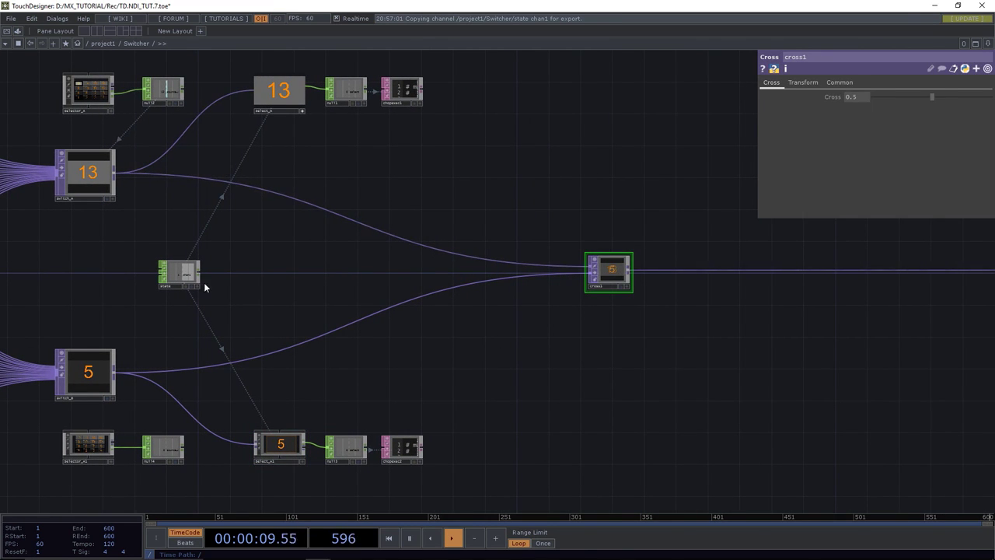
pyautogui.scroll(4, 181, 271)
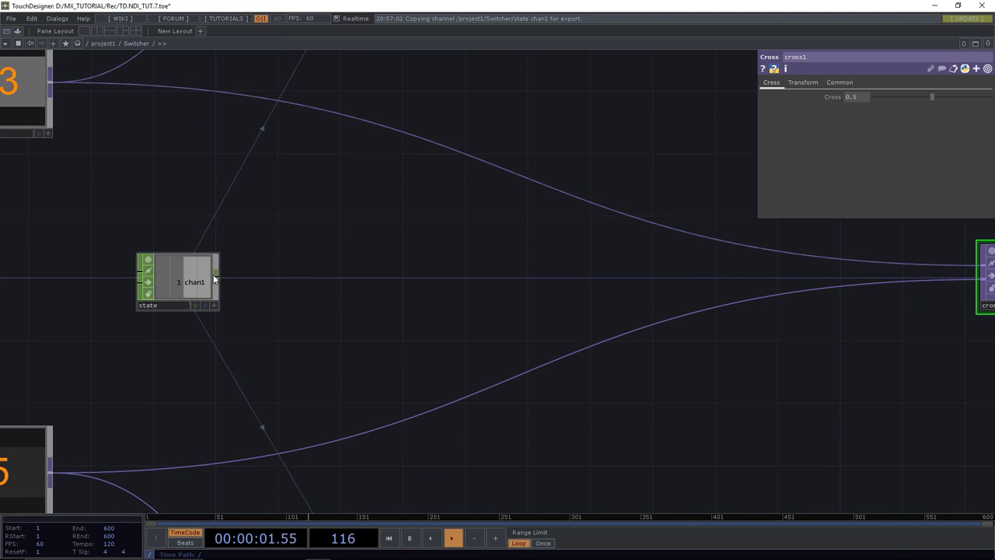
pyautogui.click(217, 279)
pyautogui.click(292, 281)
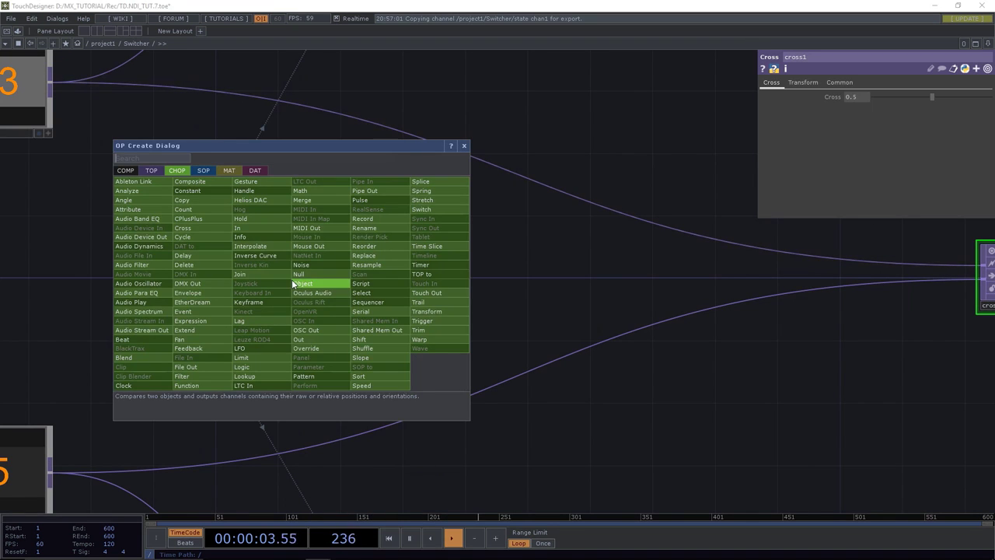
pyautogui.write('lag')
pyautogui.press('Return')
pyautogui.click(292, 279)
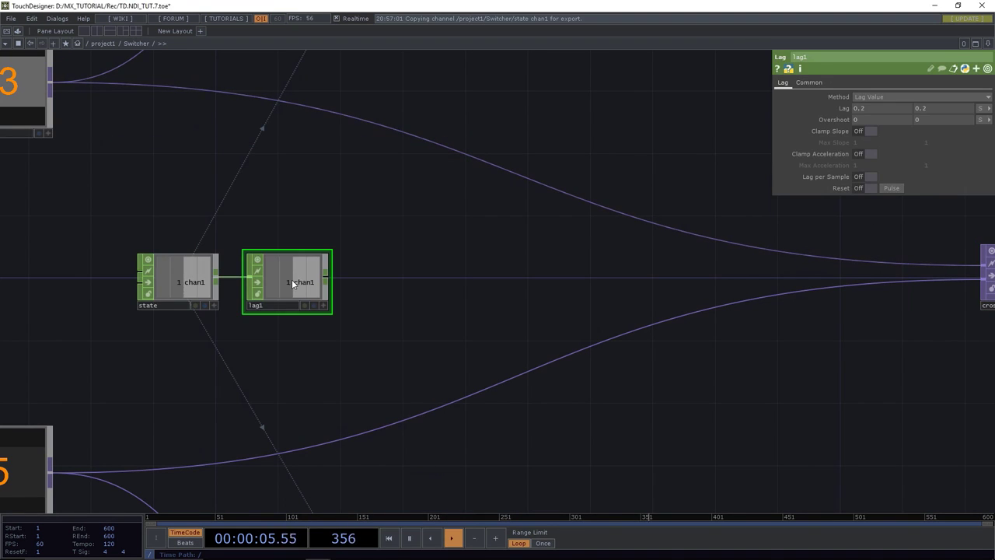
# Add a Null CHOP connected to the output of lag1.
pyautogui.click(327, 281)
pyautogui.click(398, 275)
pyautogui.write('nul')
pyautogui.press('Return')
pyautogui.click(398, 275)
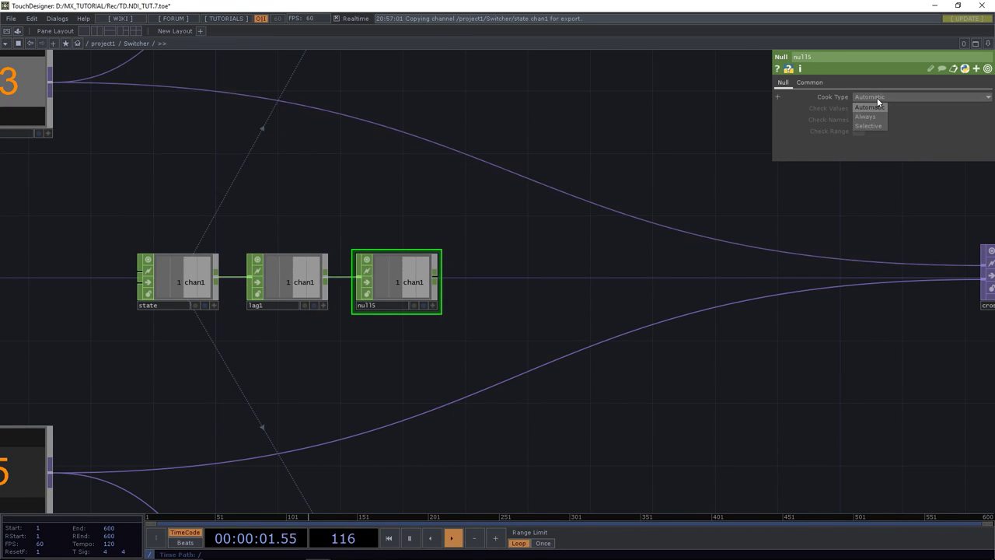
# Set the new Null's Cook Type to Selective, enable Check Names and Check Range, and rename it x_fade.
pyautogui.click(868, 125)
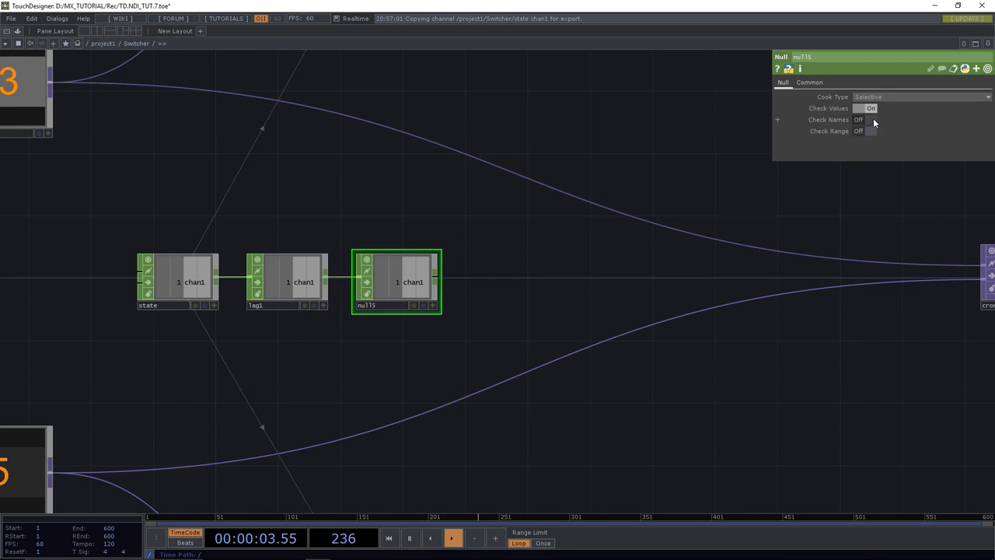
pyautogui.click(864, 120)
pyautogui.click(864, 130)
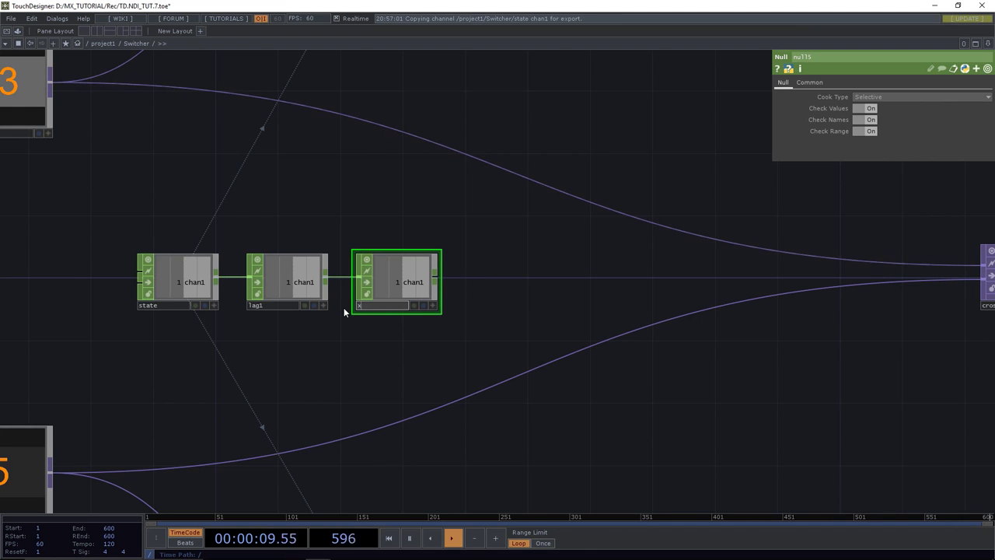
pyautogui.click(400, 300)
# Link cross1's Cross parameter to the chan1 channel of x_fade with a CHOP reference.
pyautogui.scroll(-5, 488, 351)
pyautogui.scroll(5, 614, 412)
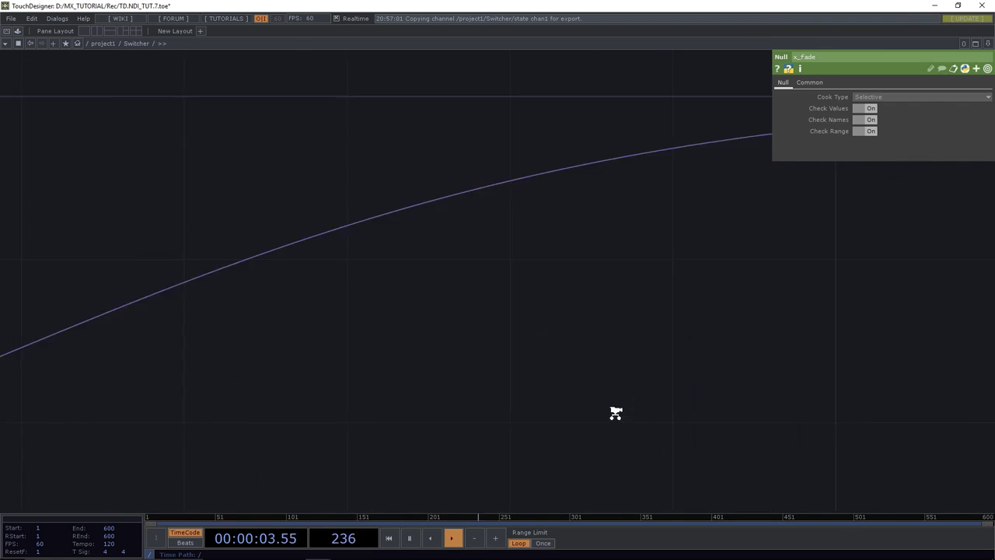
pyautogui.scroll(-3, 615, 412)
pyautogui.click(825, 289)
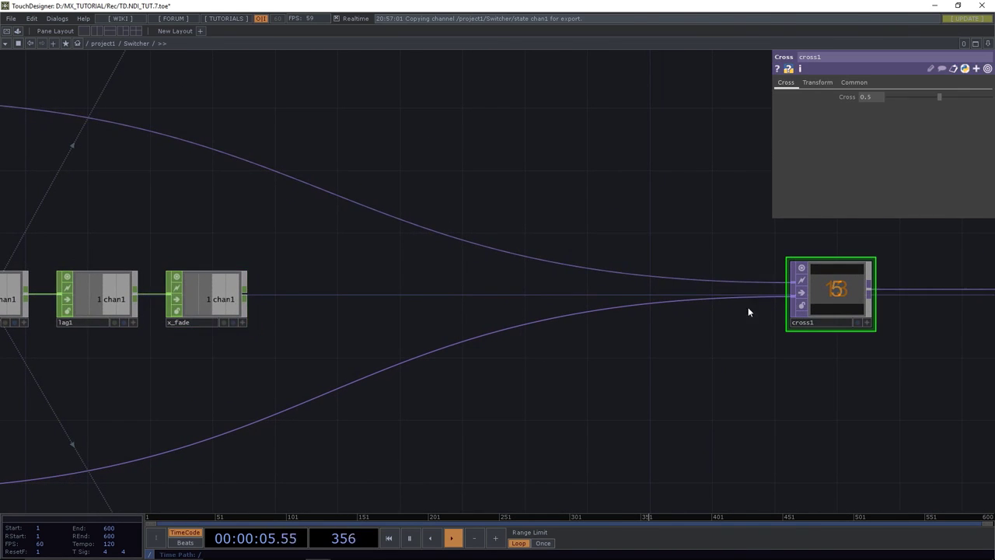
pyautogui.click(243, 323)
pyautogui.click(243, 322)
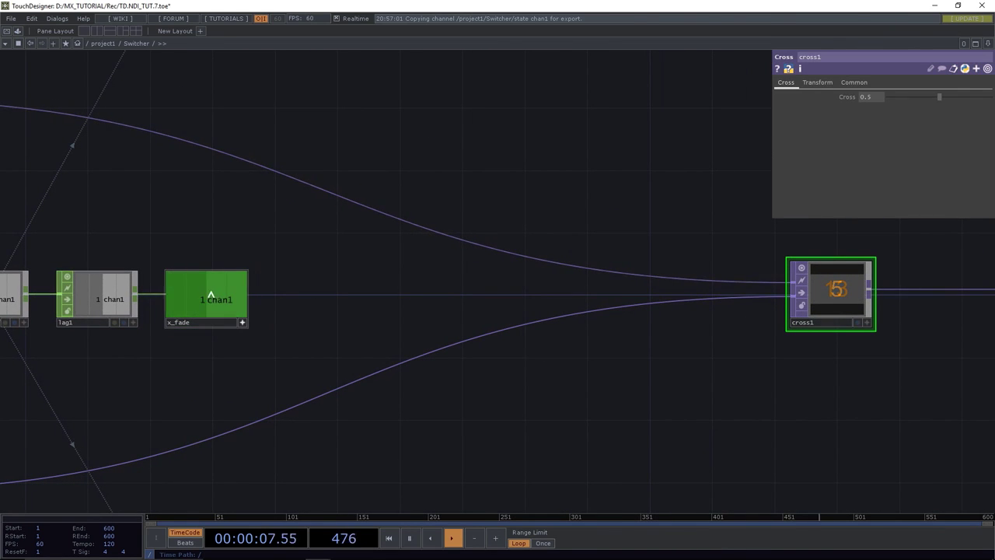
pyautogui.moveTo(209, 302); pyautogui.dragTo(318, 253)
pyautogui.moveTo(818, 101); pyautogui.dragTo(841, 95)
pyautogui.click(840, 86)
# Test the crossfade by selecting the A and B panels, turn off their interactive viewers, and save the project.
pyautogui.scroll(-10, 599, 233)
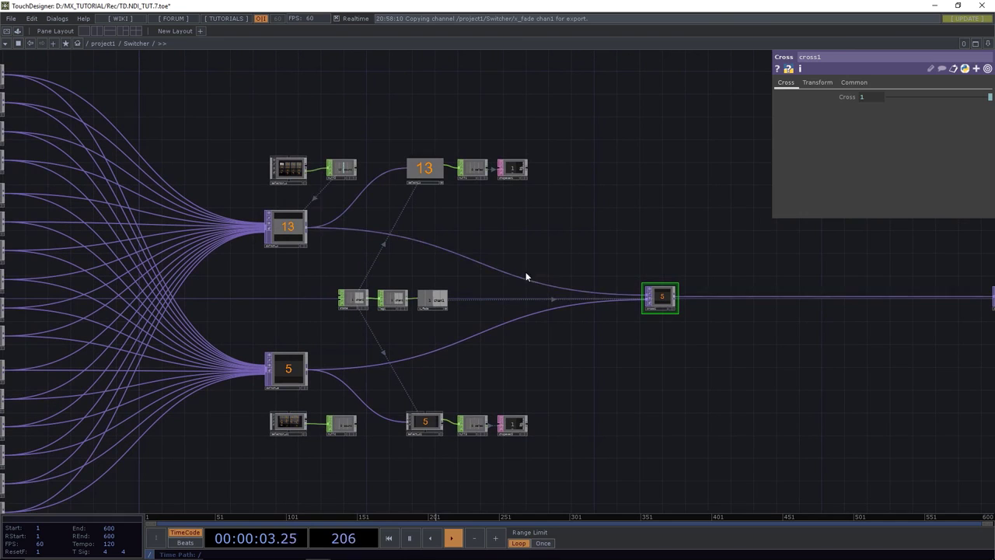
pyautogui.click(440, 433)
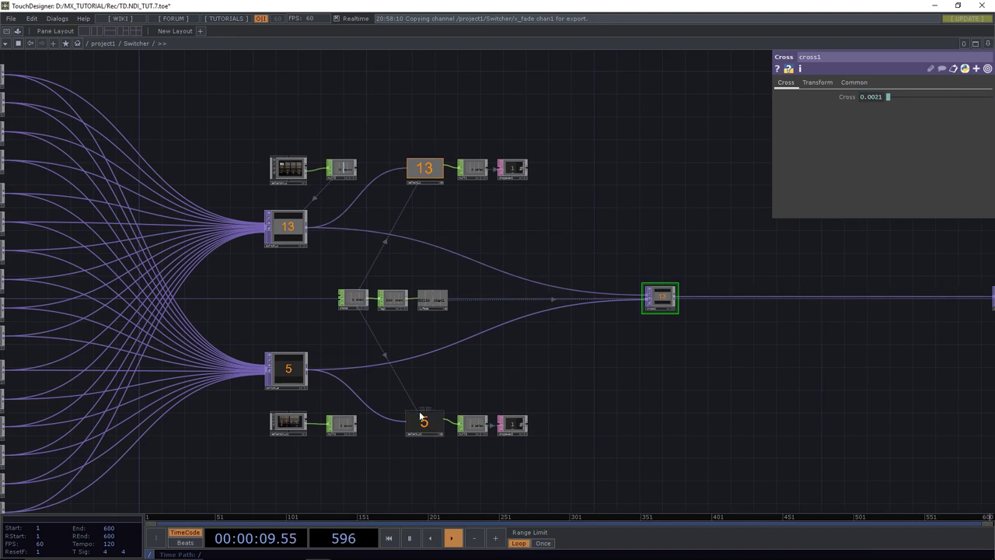
pyautogui.click(440, 434)
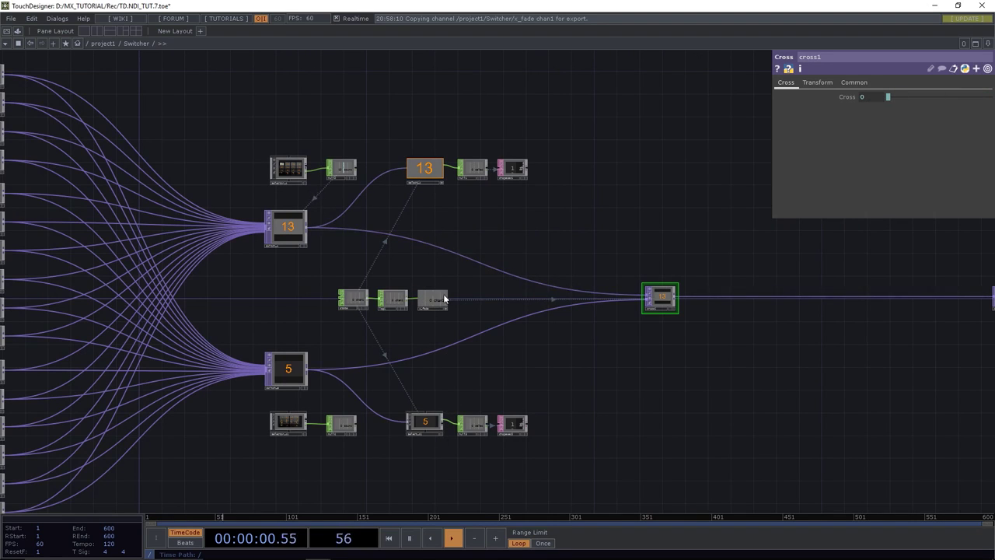
pyautogui.click(440, 181)
pyautogui.hotkey('ctrl', 's')
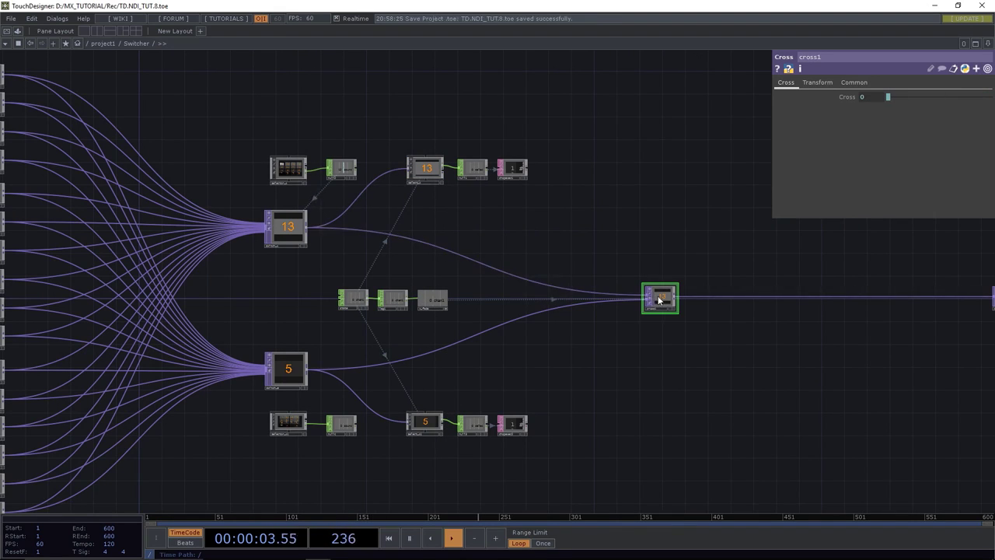
# Examine the Switcher container's panel display in the project1 network, then go back inside the Switcher.
pyautogui.scroll(5, 667, 297)
pyautogui.scroll(-5, 667, 295)
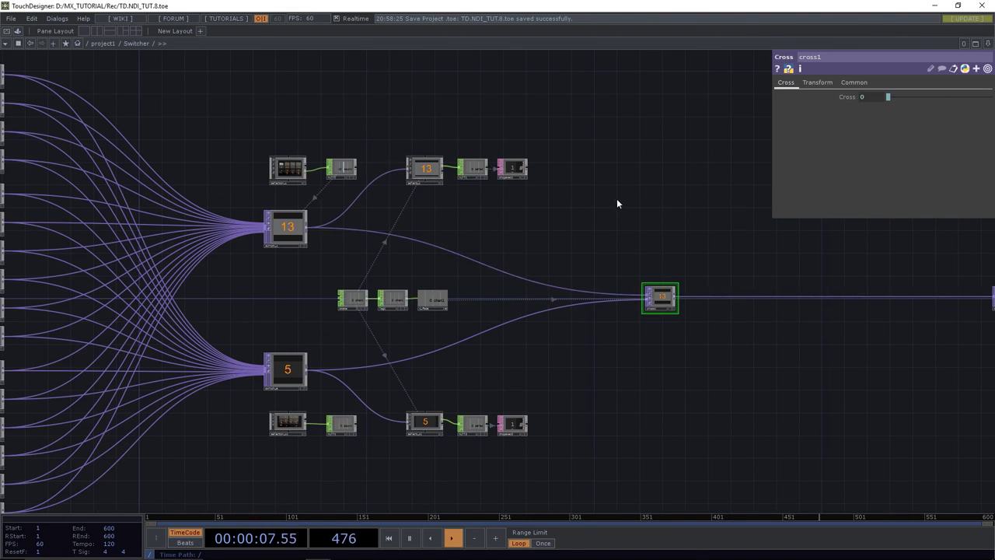
pyautogui.moveTo(616, 204); pyautogui.dragTo(596, 252)
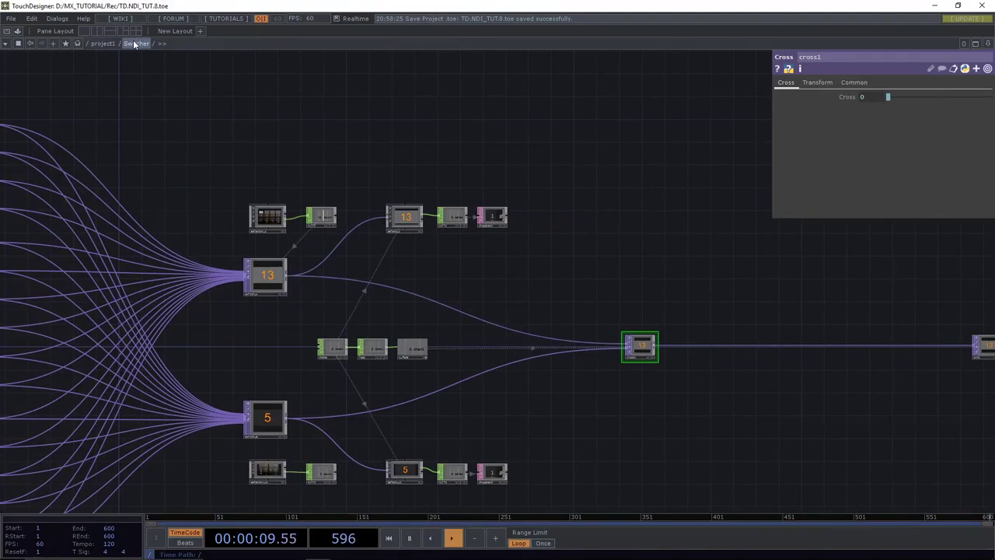
pyautogui.click(102, 44)
pyautogui.scroll(-5, 362, 307)
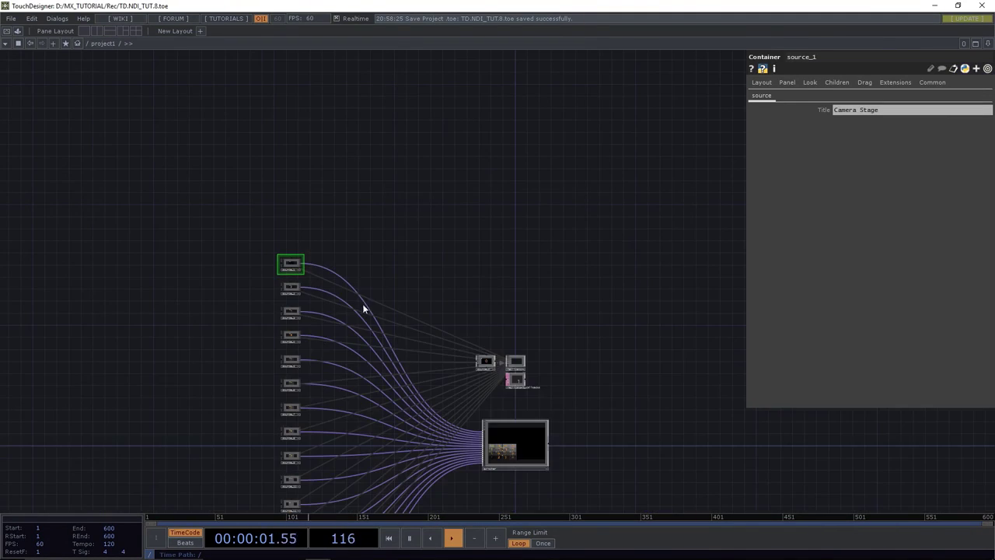
pyautogui.scroll(5, 534, 452)
pyautogui.scroll(-4, 590, 439)
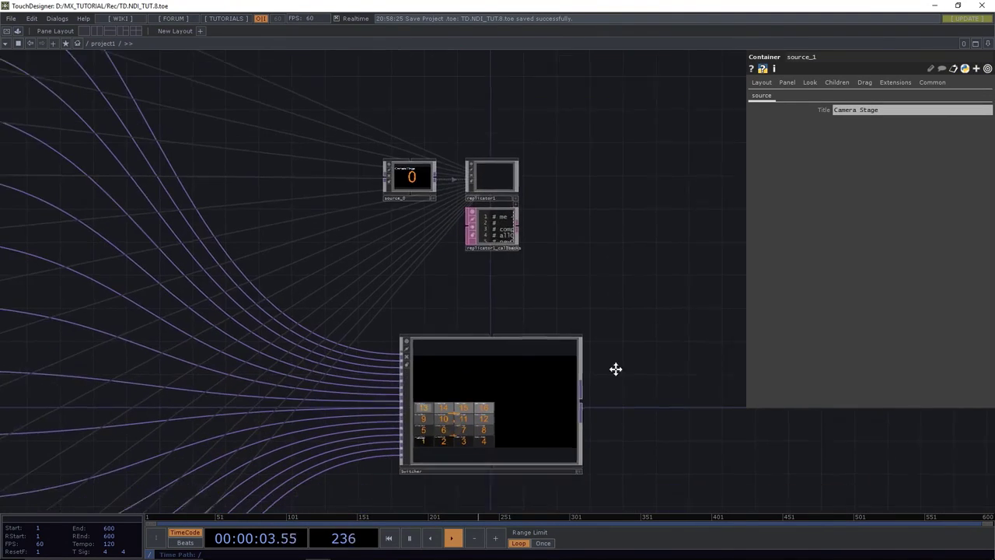
pyautogui.moveTo(615, 369); pyautogui.dragTo(607, 328)
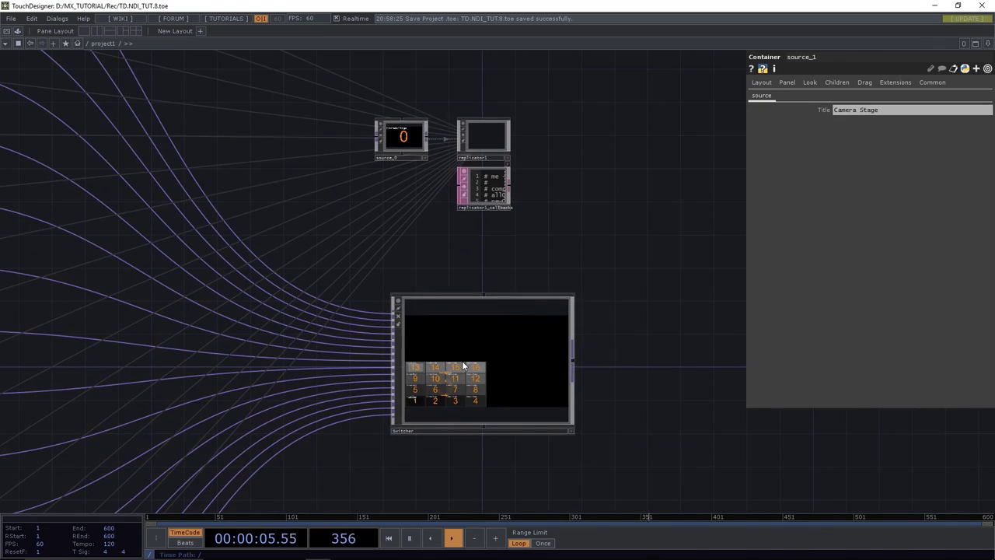
pyautogui.scroll(2, 463, 365)
pyautogui.scroll(-5, 460, 361)
pyautogui.scroll(3, 460, 362)
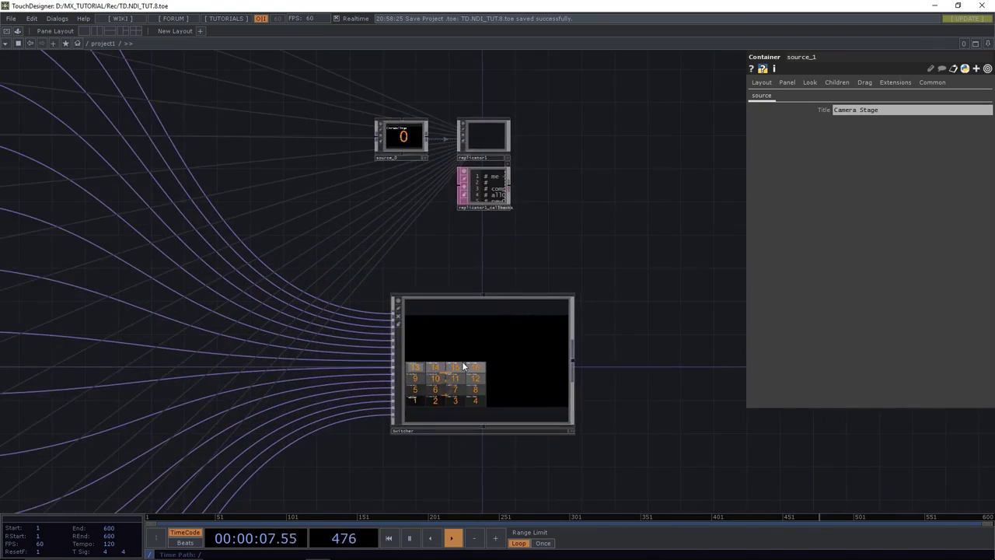
pyautogui.scroll(2, 463, 365)
pyautogui.click(461, 360)
pyautogui.scroll(2, 461, 360)
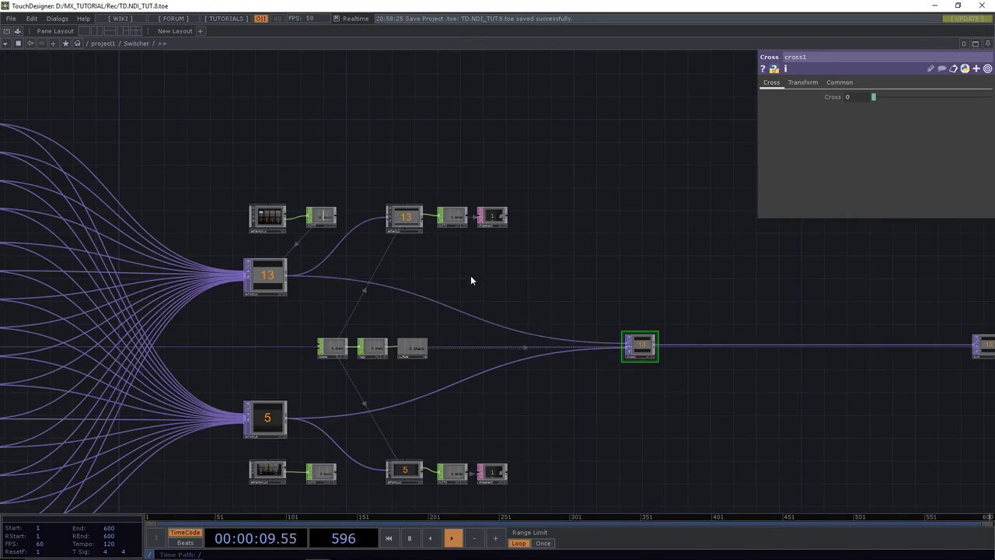
pyautogui.moveTo(470, 279); pyautogui.dragTo(459, 313)
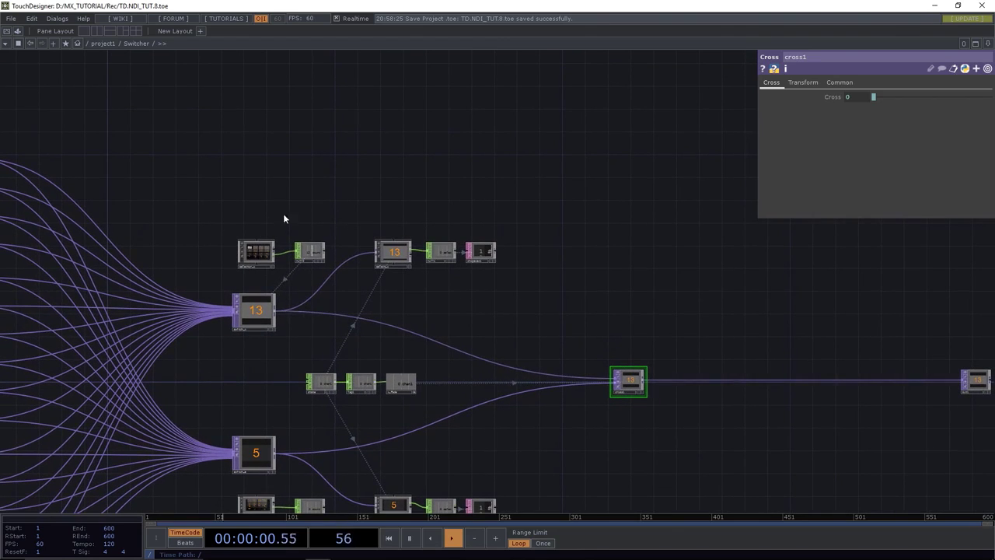
# Add the emptypanel component from the palette's UI > TUIK > Windowparts group above Selector_A and Select_A.
pyautogui.click(64, 19)
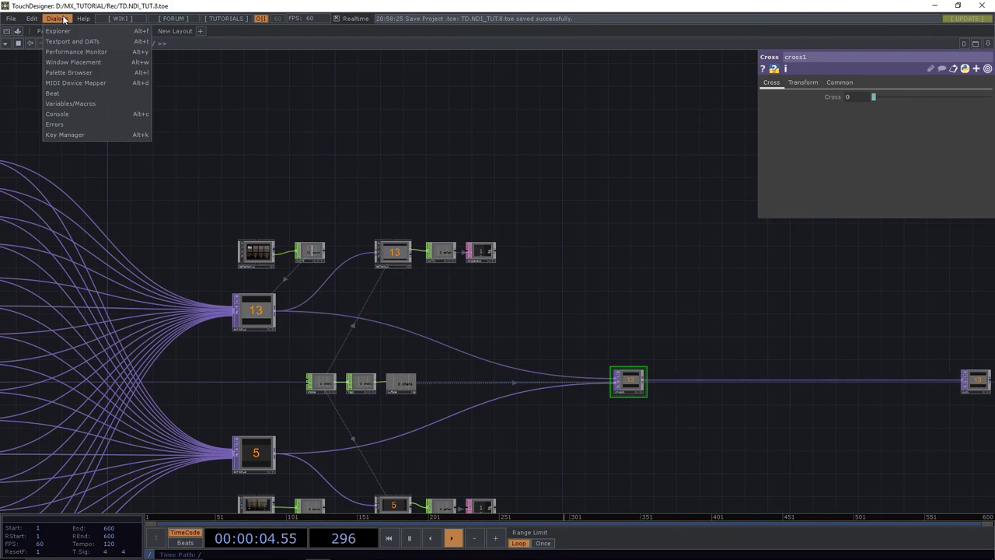
pyautogui.click(67, 73)
pyautogui.click(416, 149)
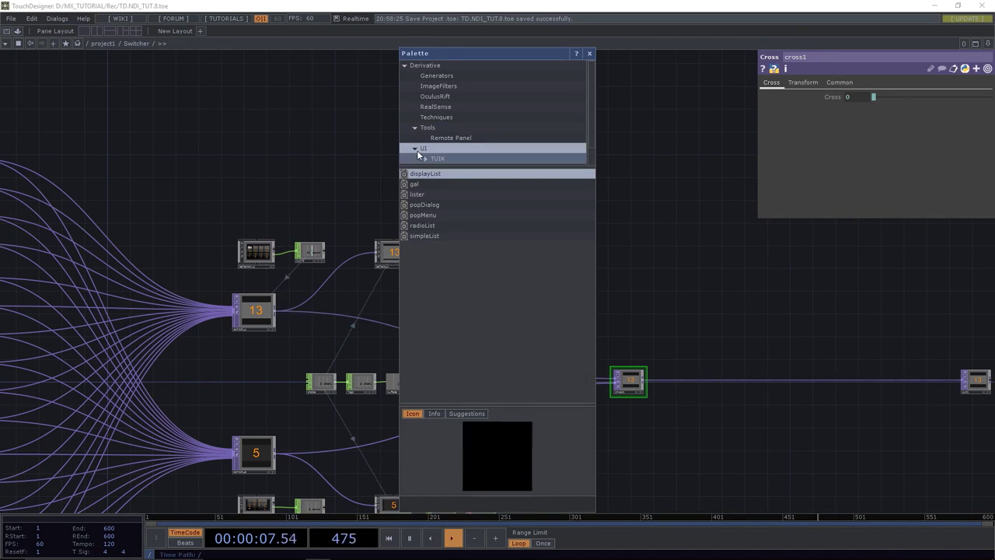
pyautogui.click(438, 158)
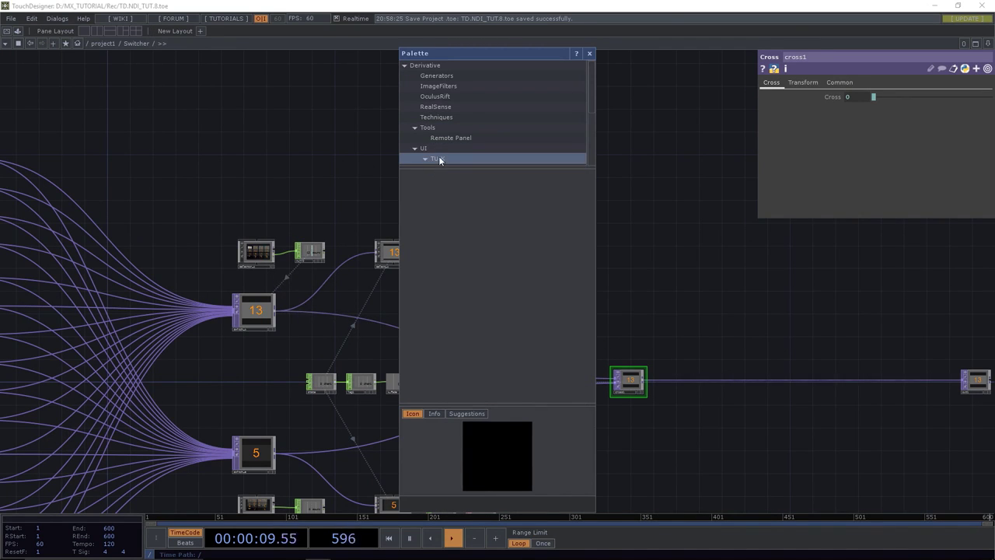
pyautogui.scroll(-3, 447, 157)
pyautogui.scroll(-2, 448, 158)
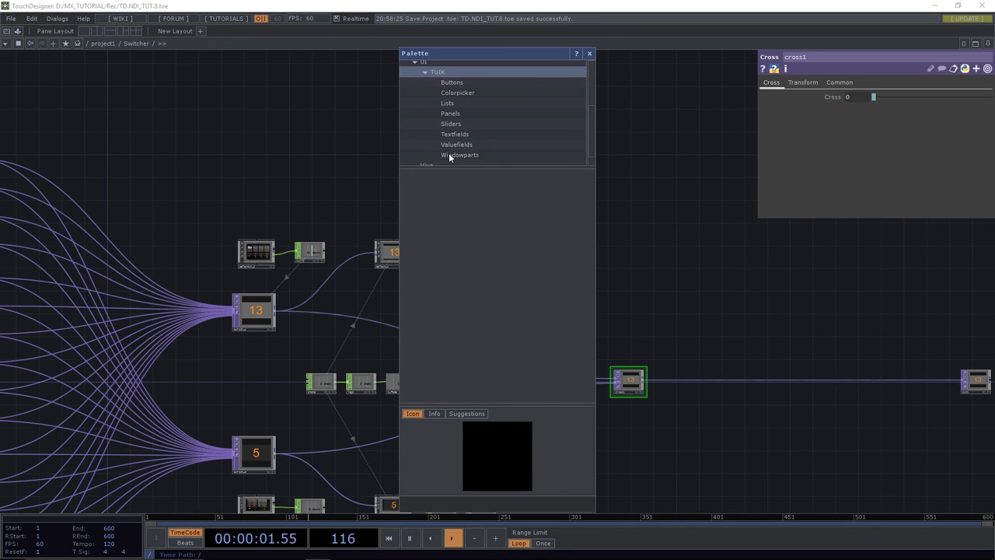
pyautogui.click(449, 152)
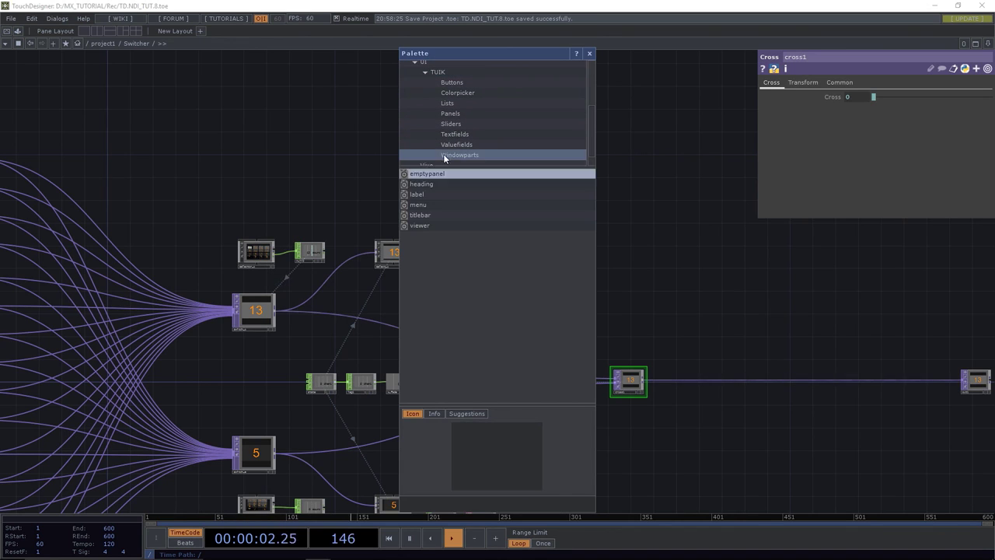
pyautogui.click(681, 218)
pyautogui.click(589, 55)
pyautogui.moveTo(700, 224); pyautogui.dragTo(344, 202)
pyautogui.scroll(4, 344, 202)
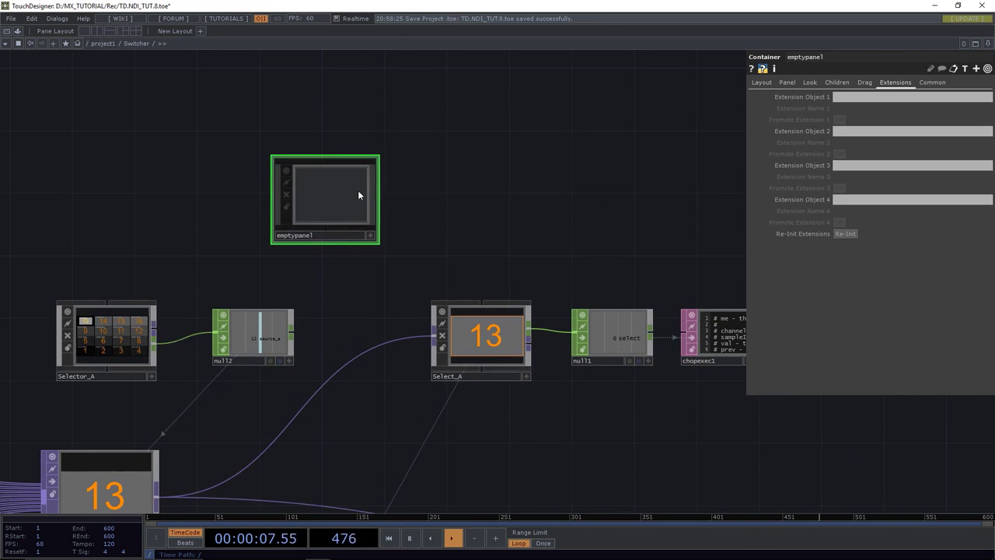
# Set the emptypanel container's width to 1280 and its height to 360.
pyautogui.click(758, 82)
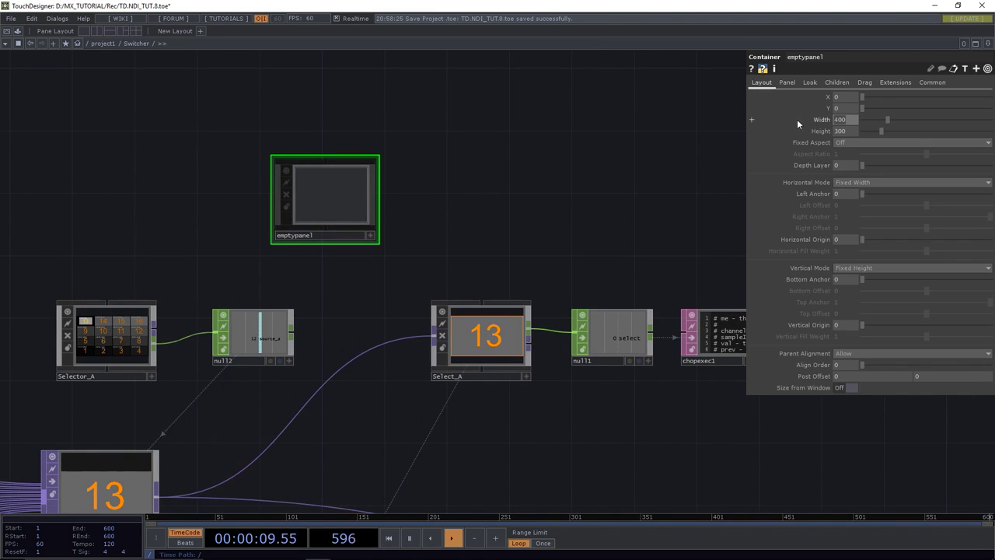
pyautogui.write('1280')
pyautogui.press('Tab')
pyautogui.write('3')
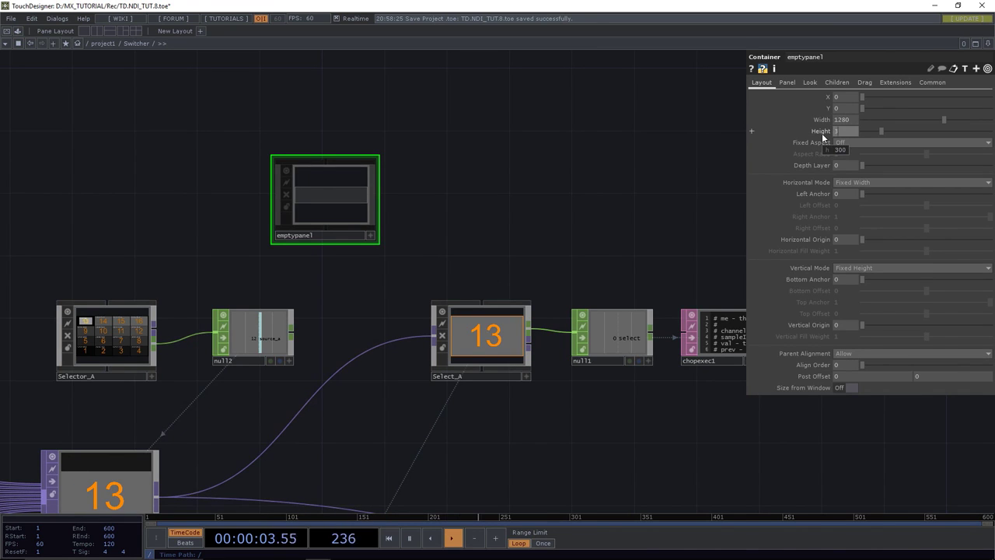
pyautogui.write('60')
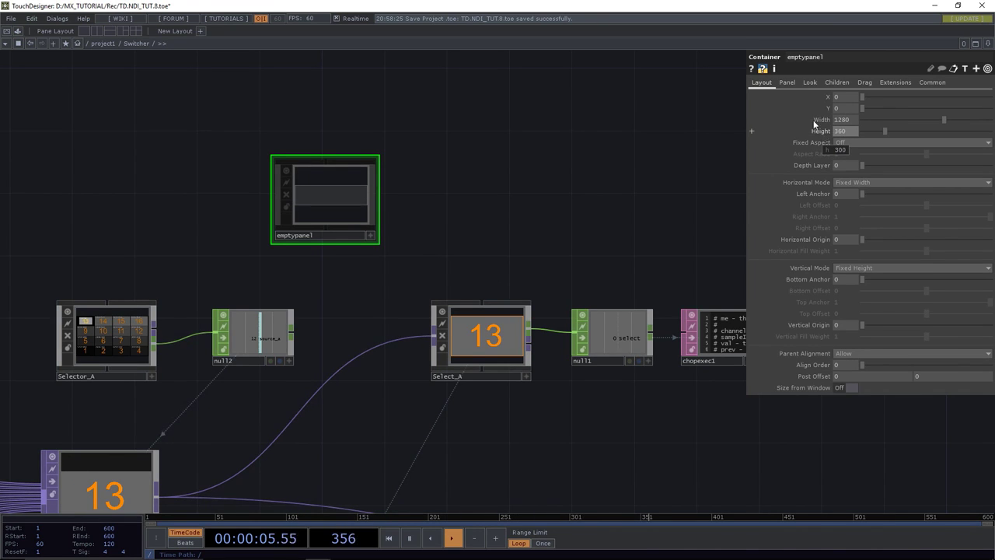
# Make Selector_A and Select_A children of emptypanel and set its Children Align to Right to Left.
pyautogui.moveTo(106, 301); pyautogui.dragTo(313, 179)
pyautogui.moveTo(479, 303); pyautogui.dragTo(321, 228)
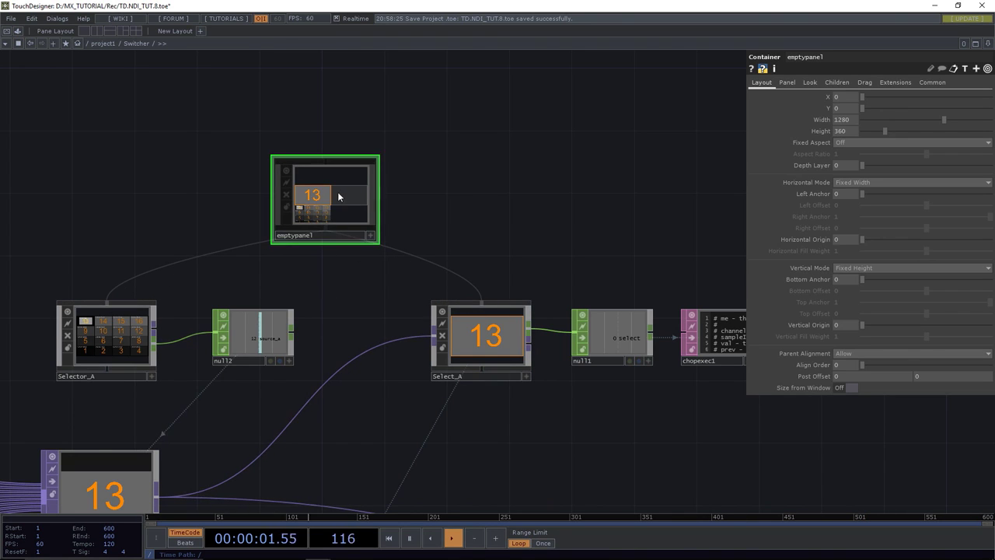
pyautogui.click(843, 83)
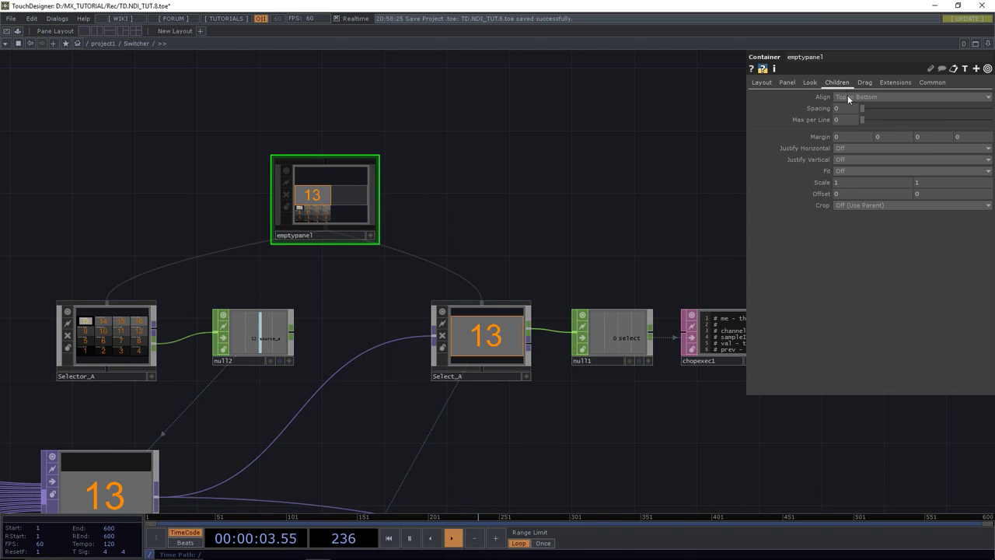
pyautogui.click(855, 96)
pyautogui.click(854, 117)
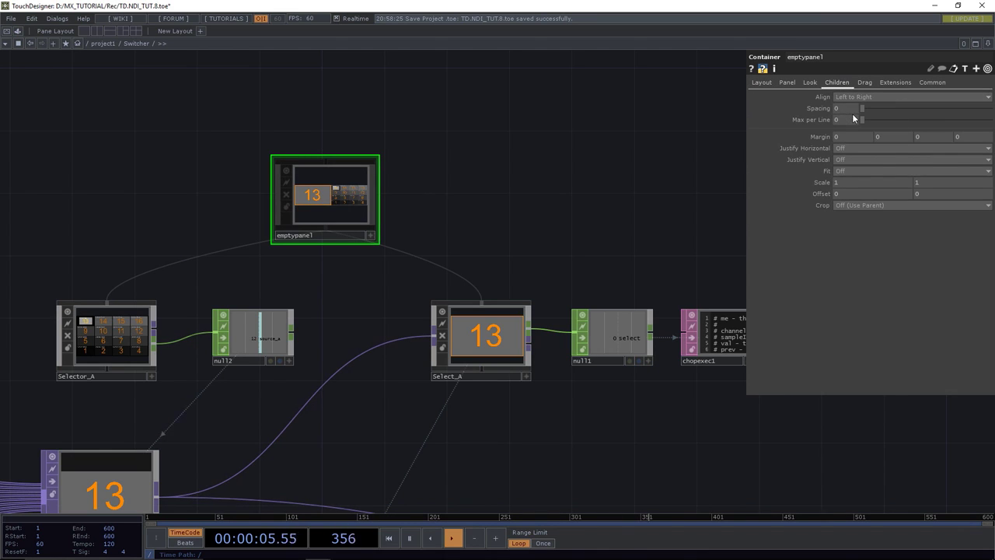
pyautogui.click(855, 96)
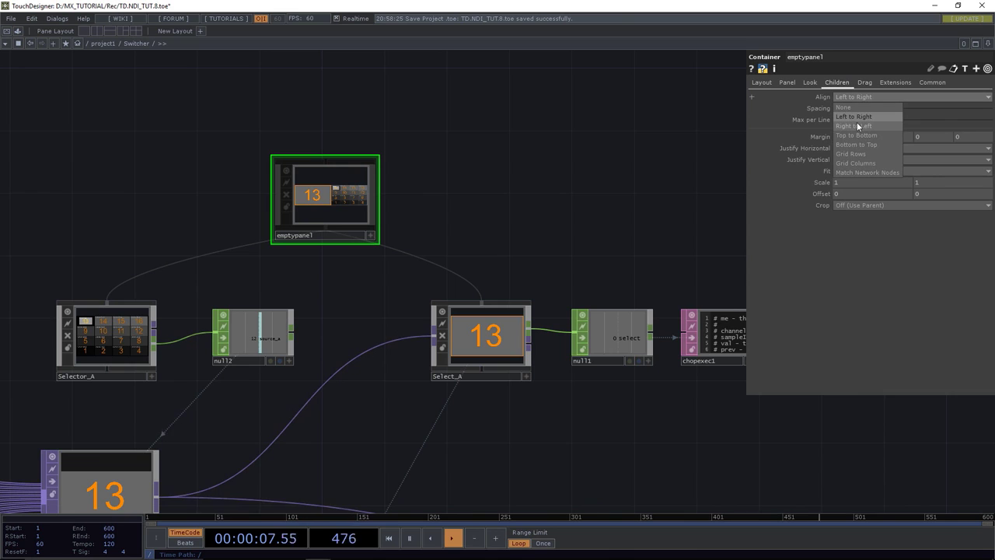
pyautogui.click(857, 123)
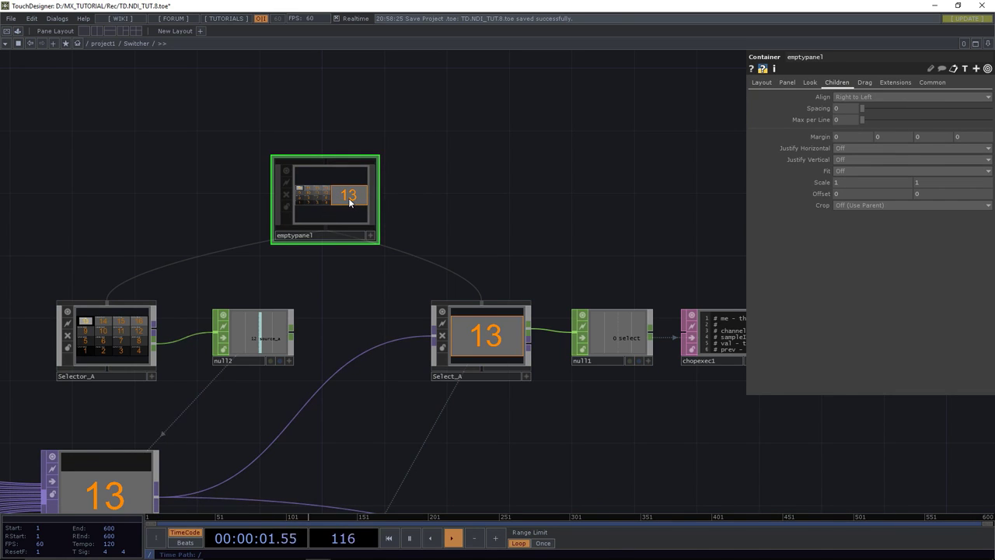
# Copy emptypanel, move the original below the B row, and make Selector_A1 and Select_A1 its children.
pyautogui.hotkey('ctrl', 'c')
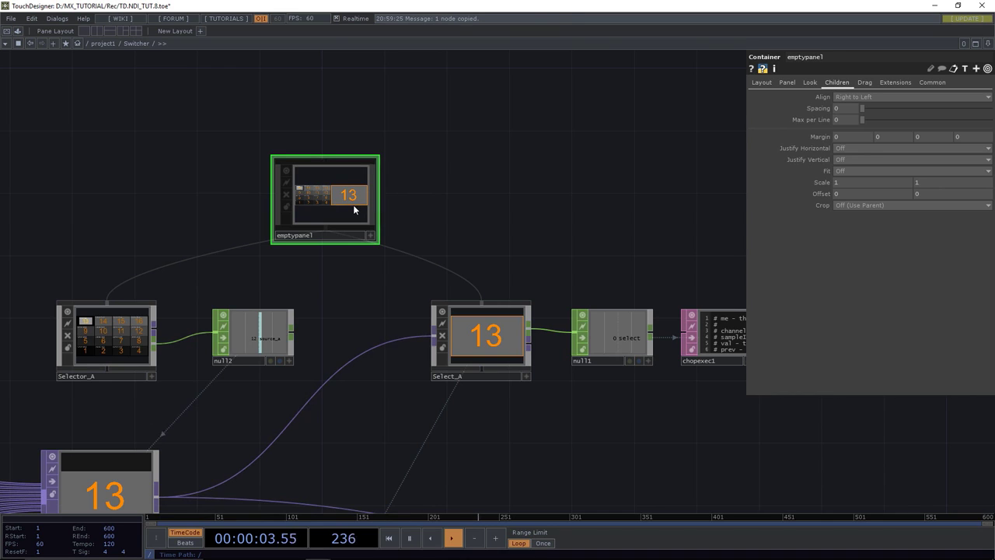
pyautogui.scroll(-5, 353, 205)
pyautogui.hotkey('ctrl', 'v')
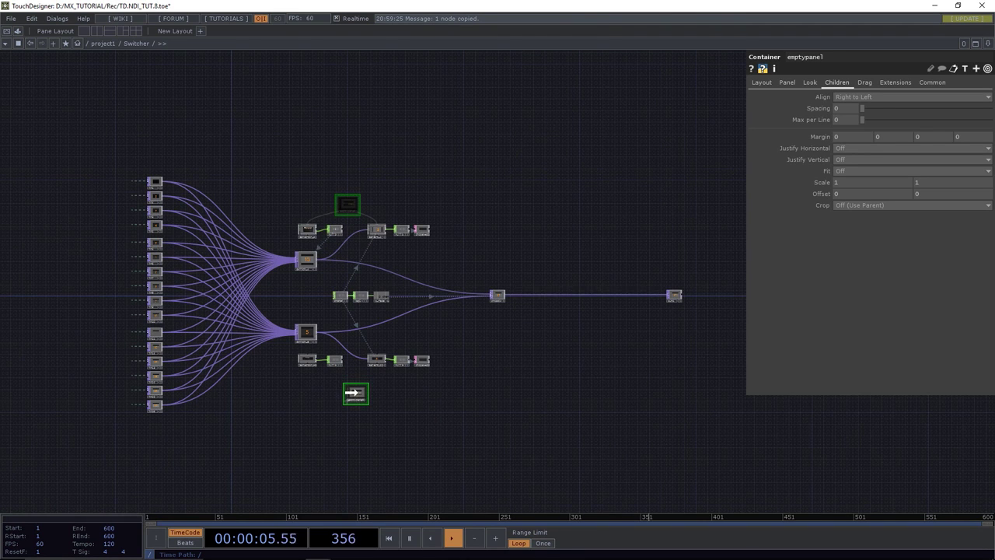
pyautogui.scroll(4, 347, 395)
pyautogui.scroll(4, 347, 394)
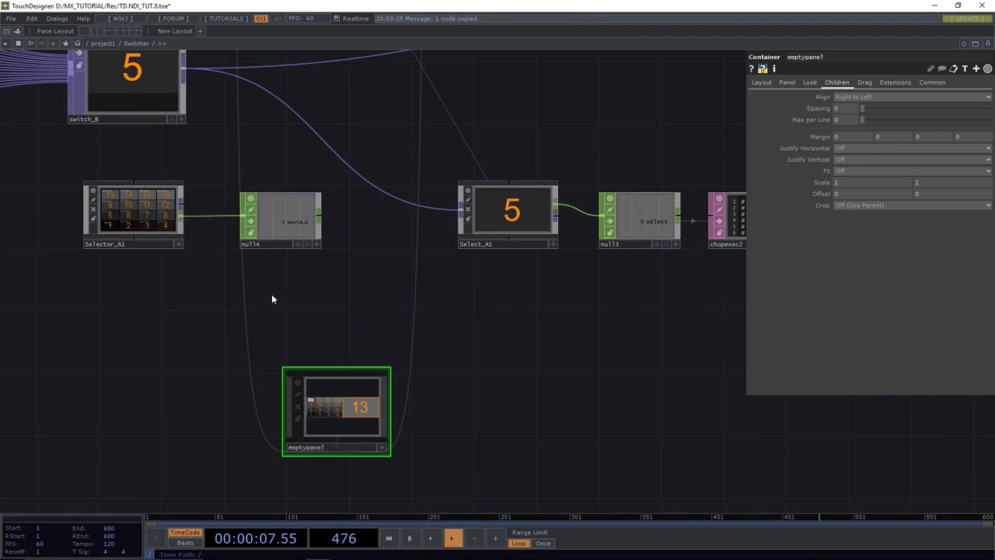
pyautogui.moveTo(133, 178); pyautogui.dragTo(332, 451)
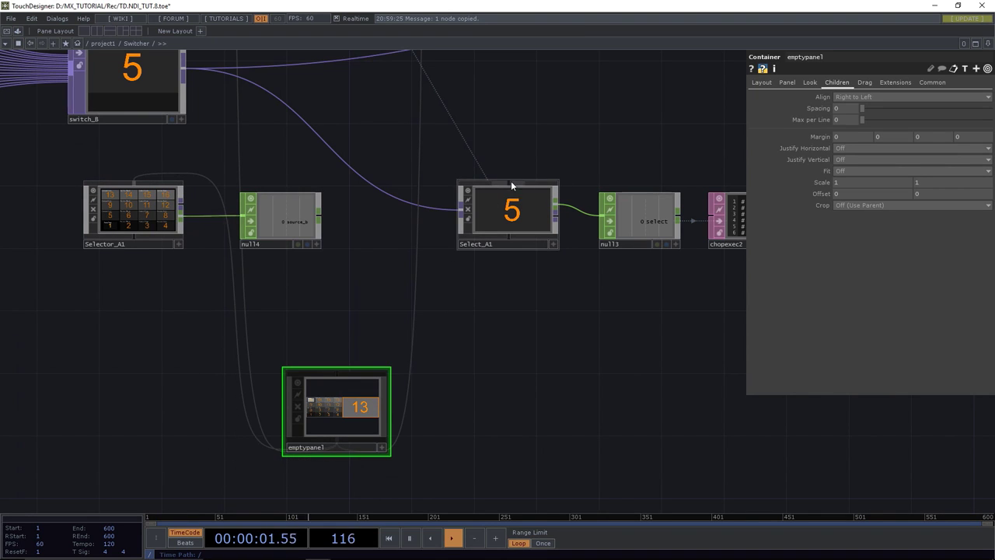
pyautogui.moveTo(509, 180); pyautogui.dragTo(342, 449)
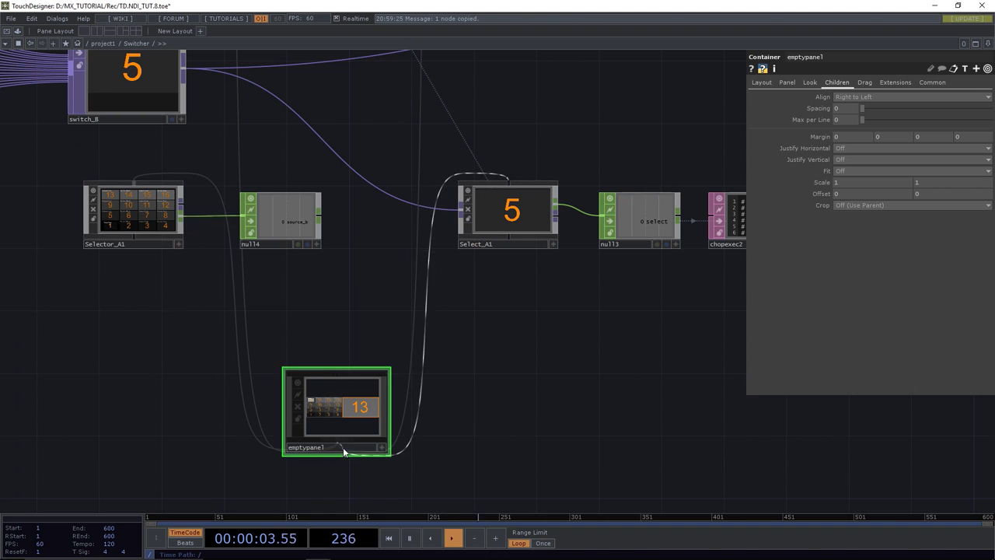
# Disconnect the Select_A and Selector_A child links from the emptypanel below the B row.
pyautogui.rightClick(418, 155)
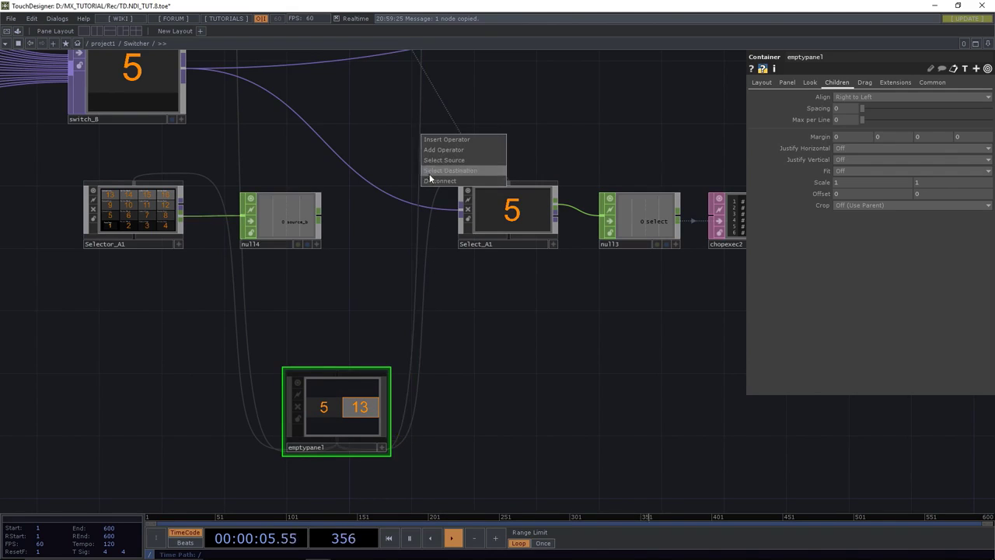
pyautogui.click(447, 162)
pyautogui.rightClick(238, 147)
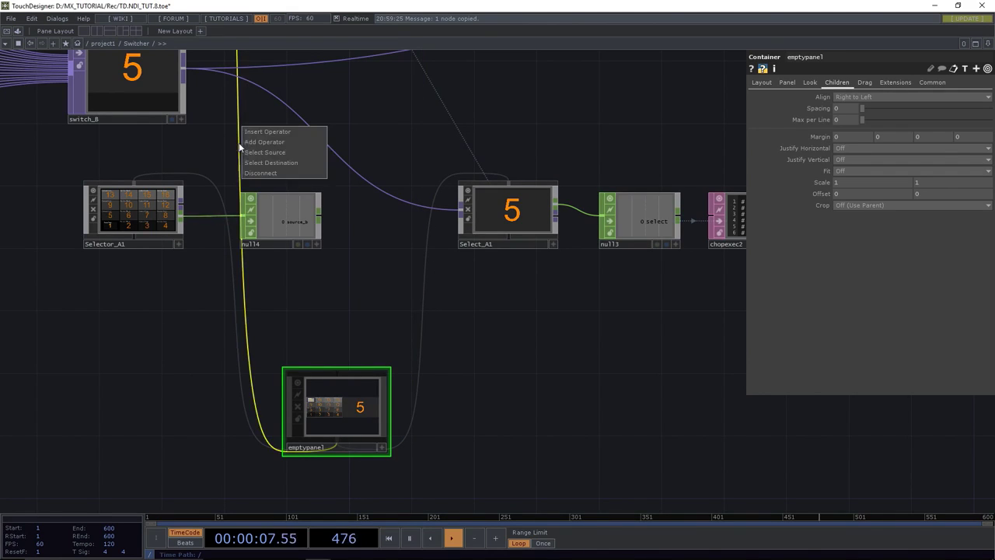
pyautogui.click(265, 169)
pyautogui.scroll(2, 349, 360)
pyautogui.scroll(-3, 349, 361)
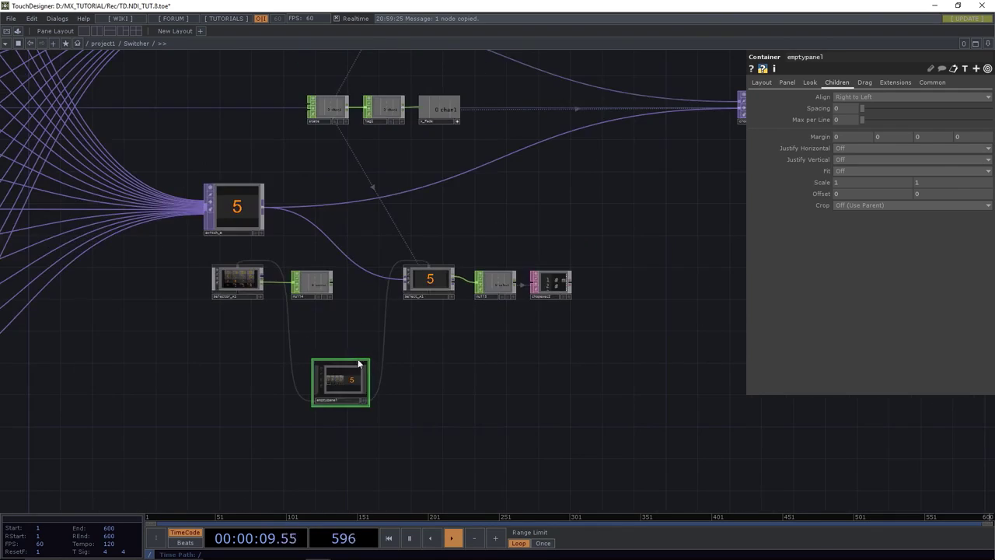
# Paste the copied panel above the A row and make Selector_A and Select_A its children.
pyautogui.scroll(1, 428, 296)
pyautogui.moveTo(429, 295); pyautogui.dragTo(289, 505)
pyautogui.scroll(-5, 482, 283)
pyautogui.scroll(5, 482, 284)
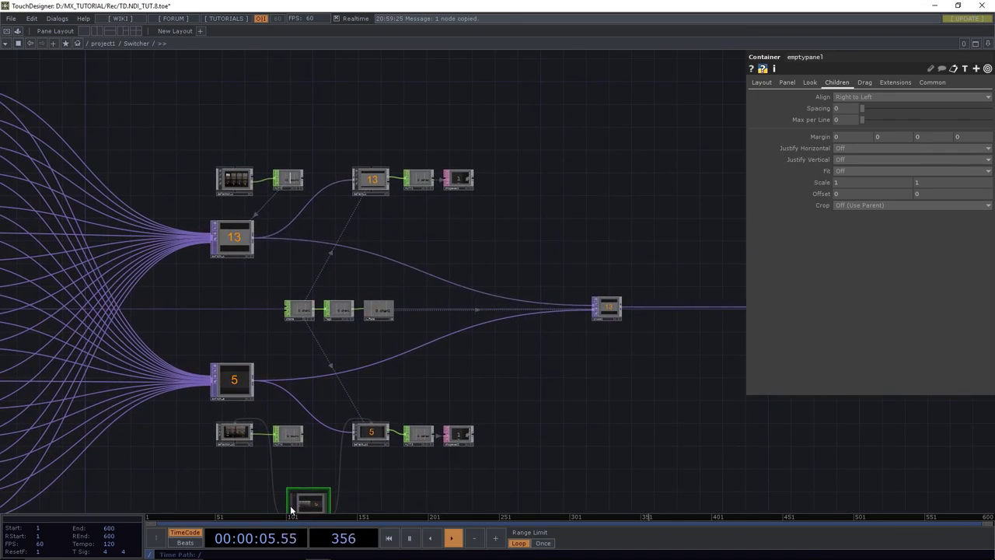
pyautogui.hotkey('ctrl', 'v')
pyautogui.moveTo(385, 489); pyautogui.dragTo(389, 433)
pyautogui.moveTo(311, 488); pyautogui.dragTo(277, 255)
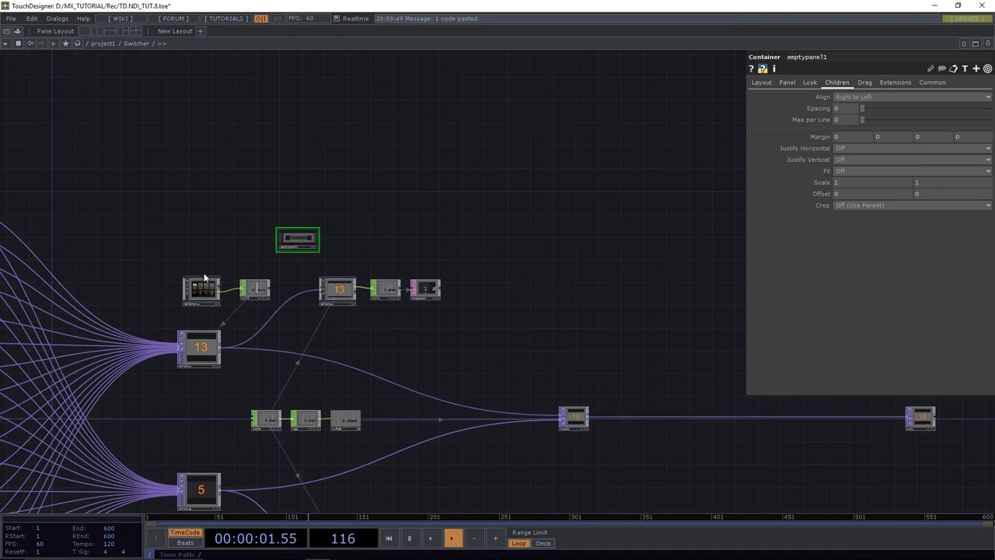
pyautogui.moveTo(204, 274); pyautogui.dragTo(300, 247)
pyautogui.scroll(5, 300, 244)
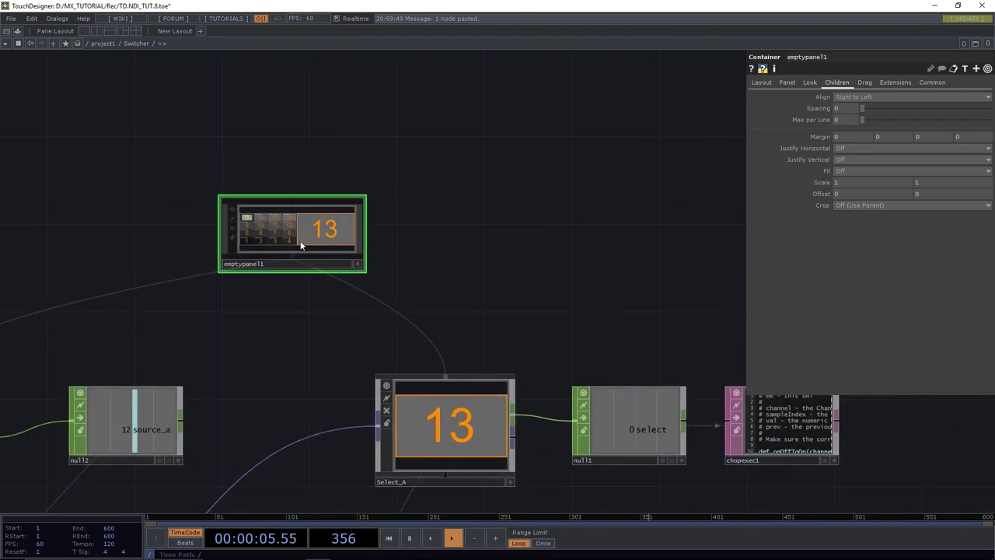
# Return to the project1 network and set the Switcher container's Children Align to Top to Bottom.
pyautogui.scroll(-10, 300, 244)
pyautogui.moveTo(389, 243); pyautogui.dragTo(396, 116)
pyautogui.scroll(2, 398, 174)
pyautogui.moveTo(415, 334); pyautogui.dragTo(433, 299)
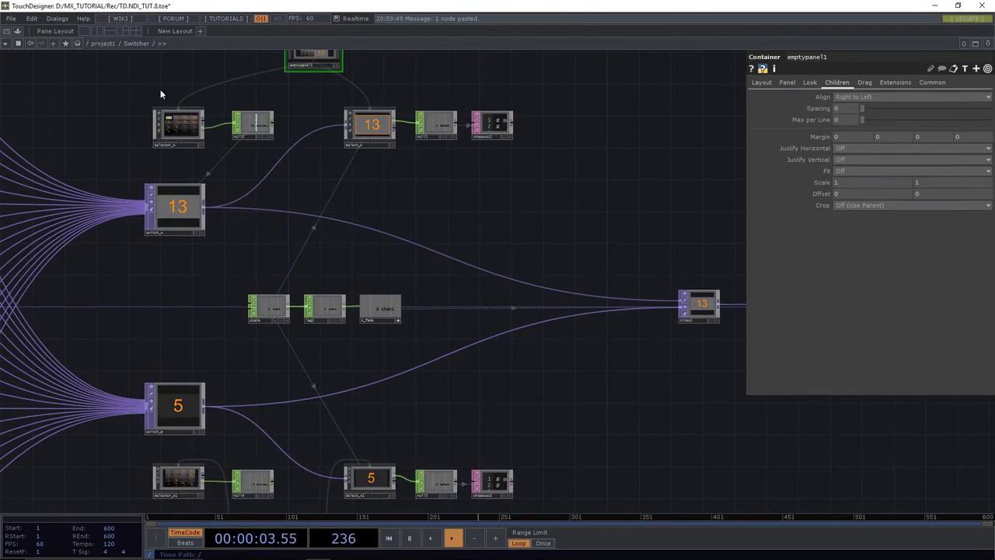
pyautogui.click(112, 43)
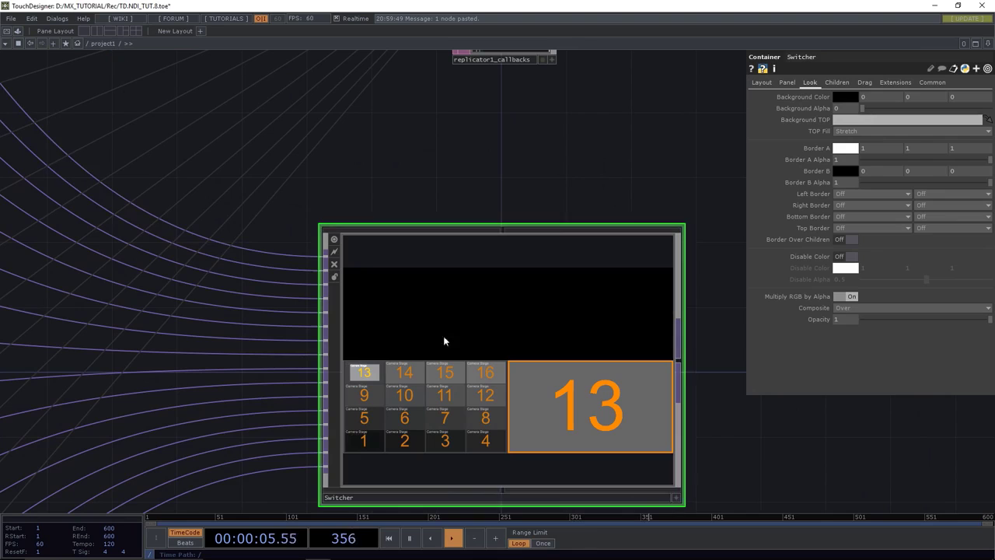
pyautogui.click(836, 82)
pyautogui.click(850, 96)
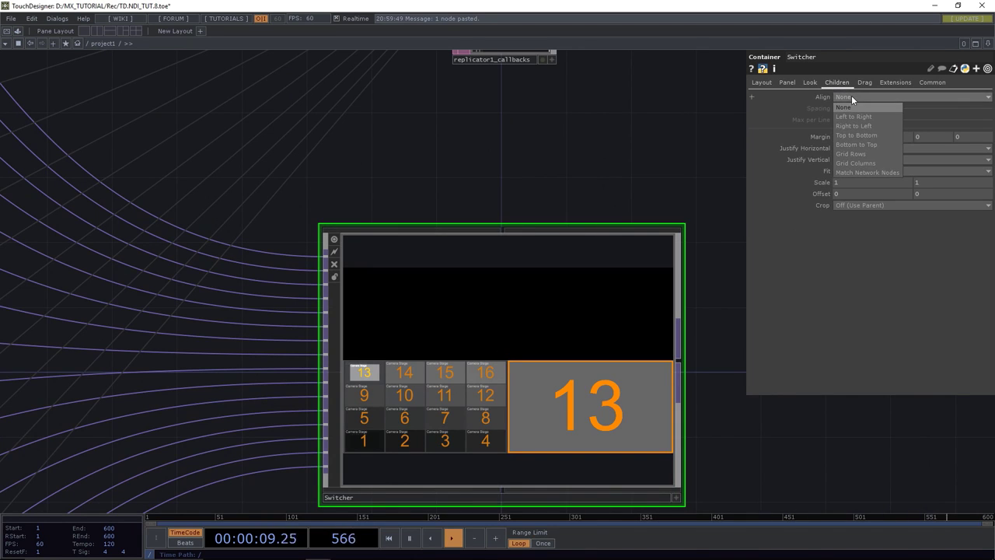
pyautogui.click(857, 136)
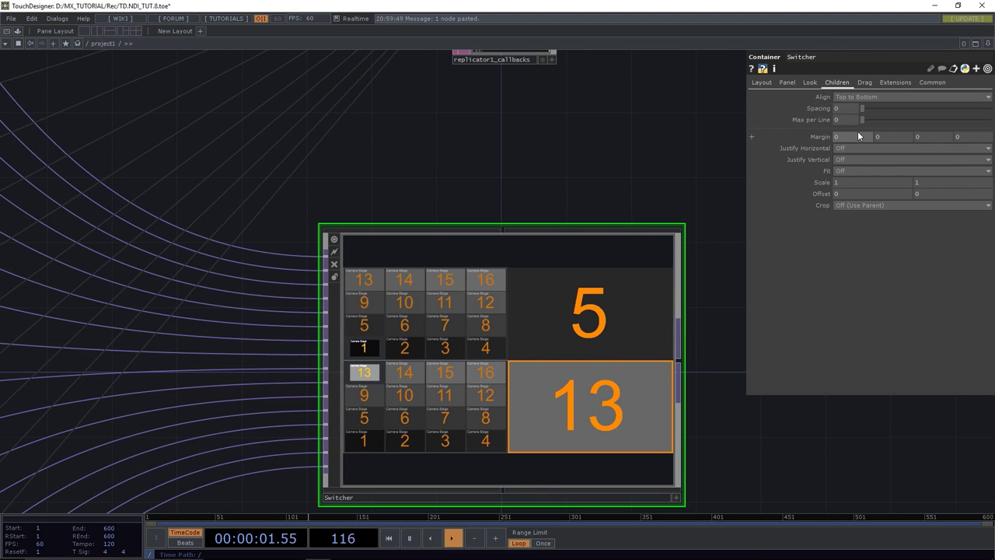
# View the Switcher in its own window, try source 13 in the upper selector and source 1 in the lower, and close it.
pyautogui.rightClick(596, 356)
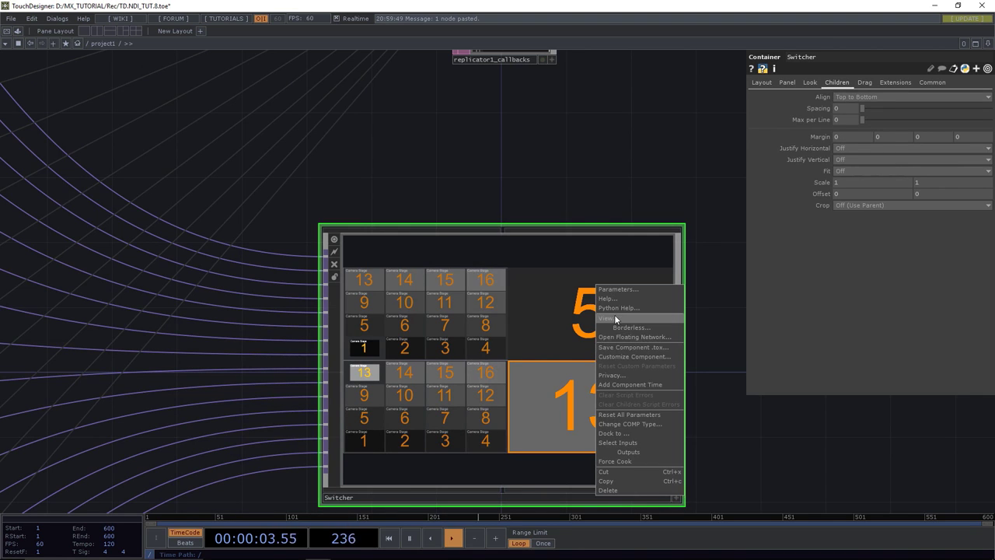
pyautogui.click(614, 318)
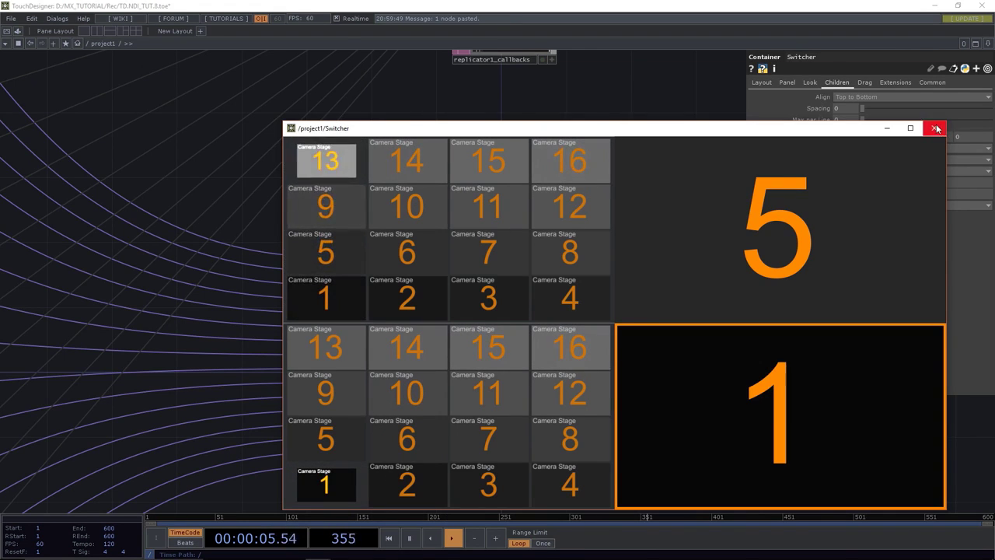
pyautogui.click(935, 128)
# Inside the Switcher, link switch_B's Index to null4's source_b channel with a relative CHOP reference.
pyautogui.scroll(10, 522, 339)
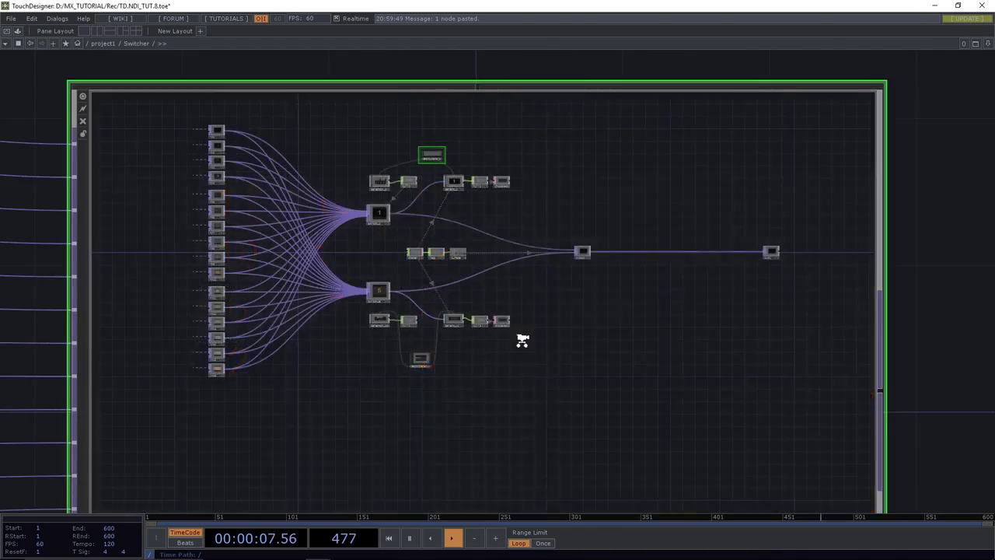
pyautogui.scroll(-10, 247, 189)
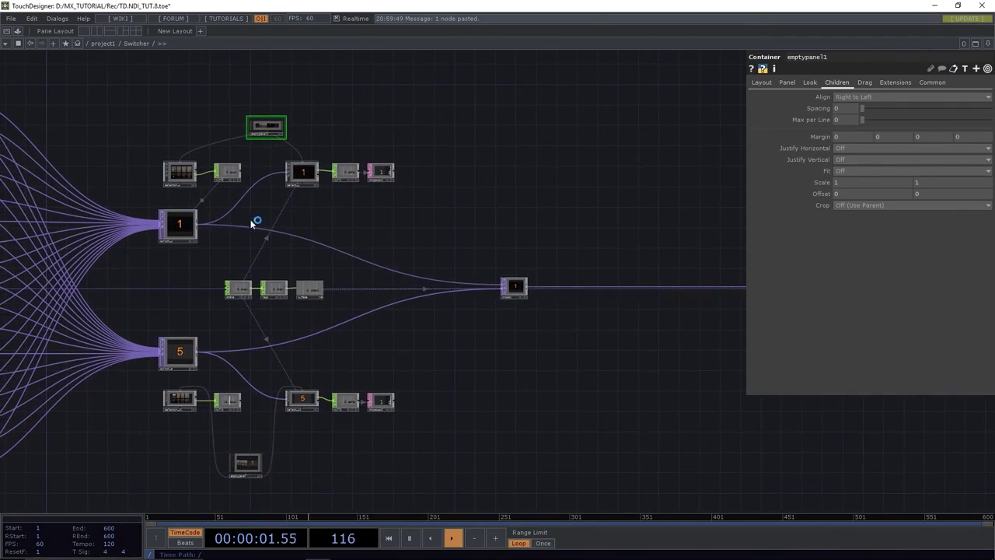
pyautogui.scroll(8, 166, 440)
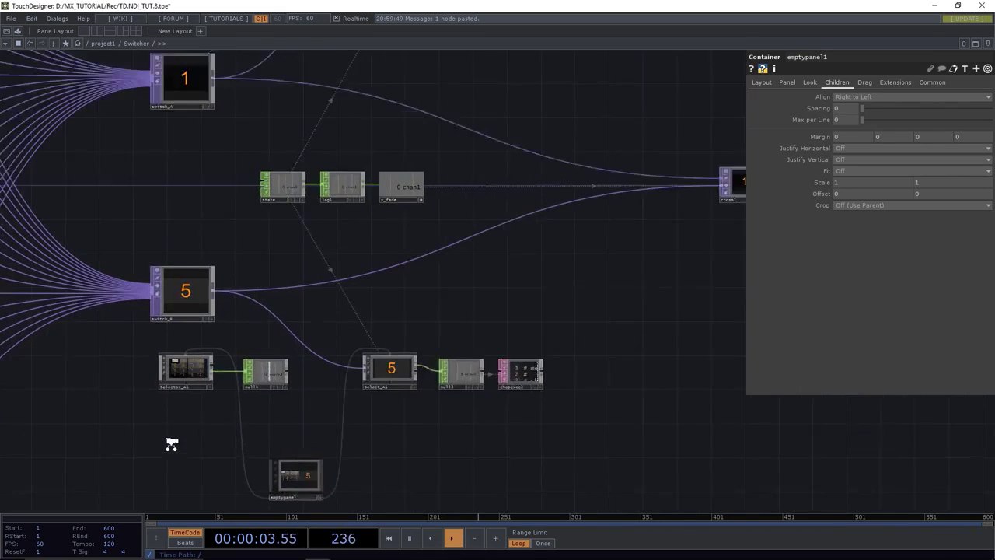
pyautogui.moveTo(367, 415); pyautogui.dragTo(256, 304)
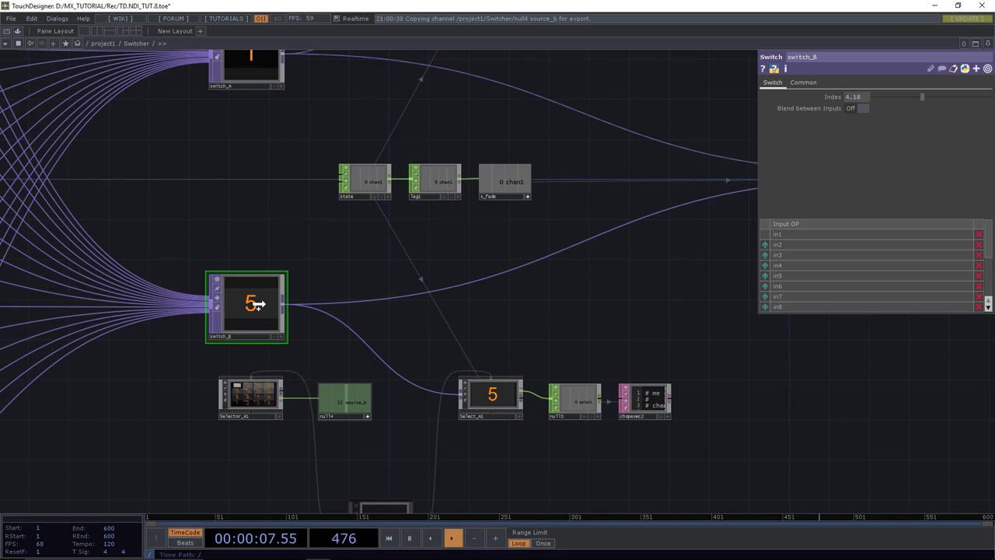
pyautogui.moveTo(834, 99); pyautogui.dragTo(831, 96)
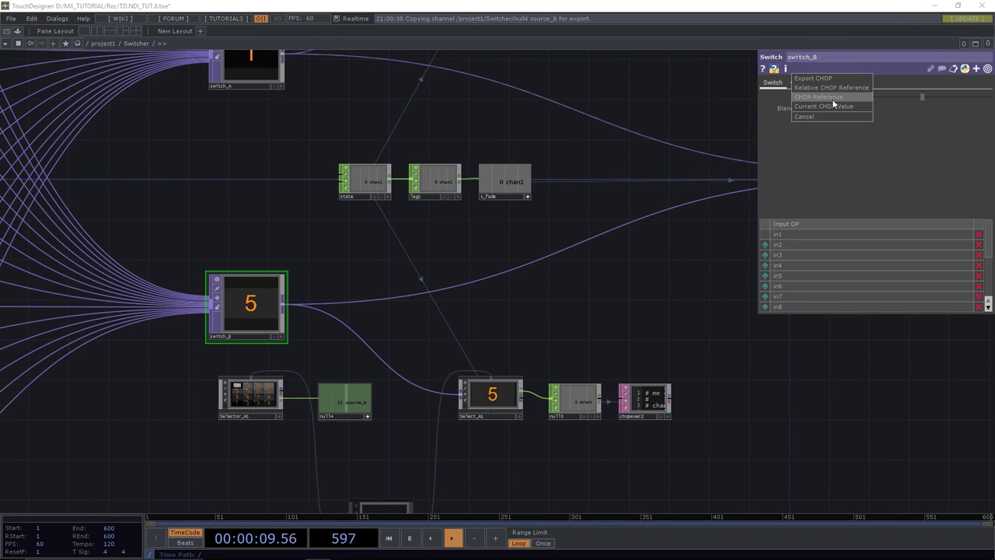
pyautogui.click(827, 88)
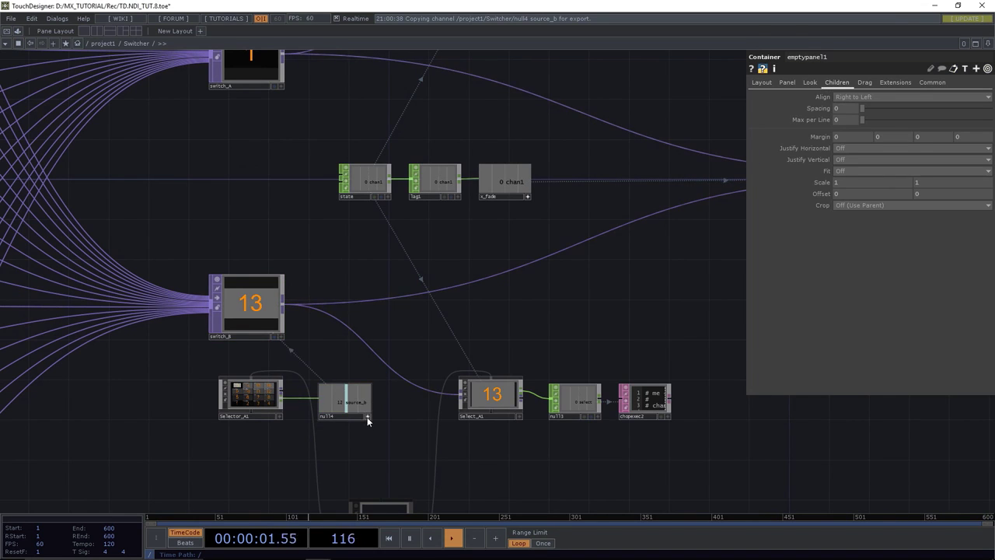
# Return to project1 and test the Switcher interactively, choosing different sources in both selectors and alternating between the A and B previews.
pyautogui.click(101, 43)
pyautogui.scroll(-5, 397, 243)
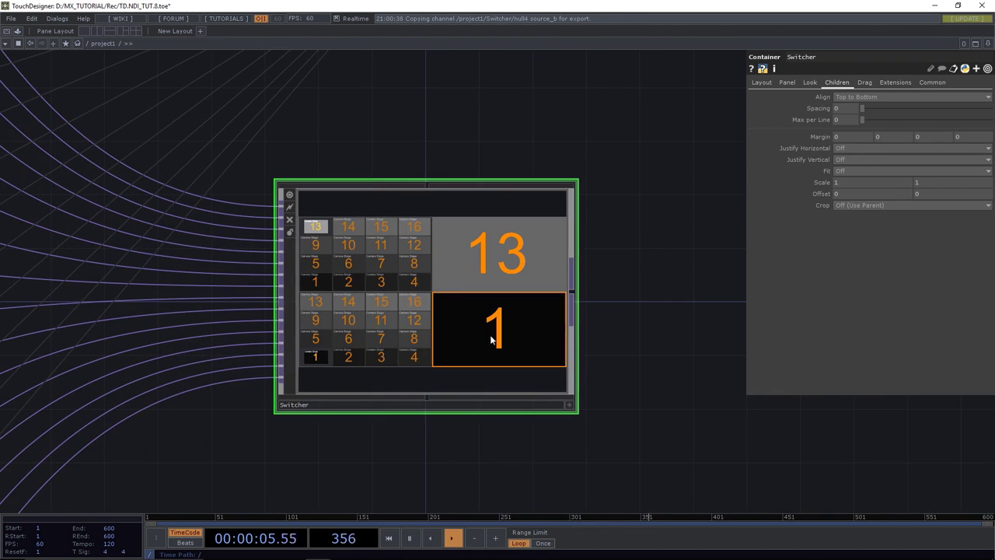
pyautogui.click(569, 405)
pyautogui.click(400, 313)
pyautogui.click(369, 321)
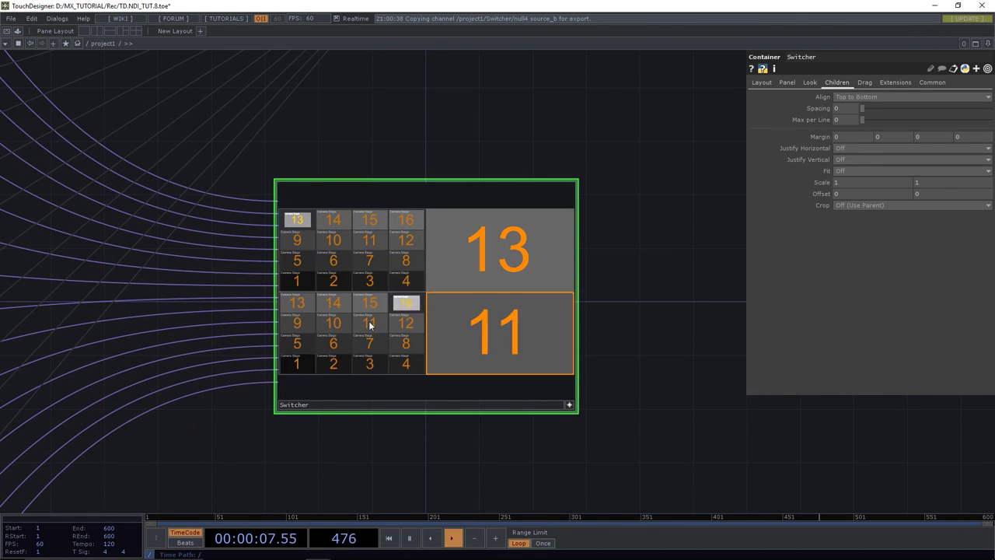
pyautogui.click(372, 263)
pyautogui.click(375, 226)
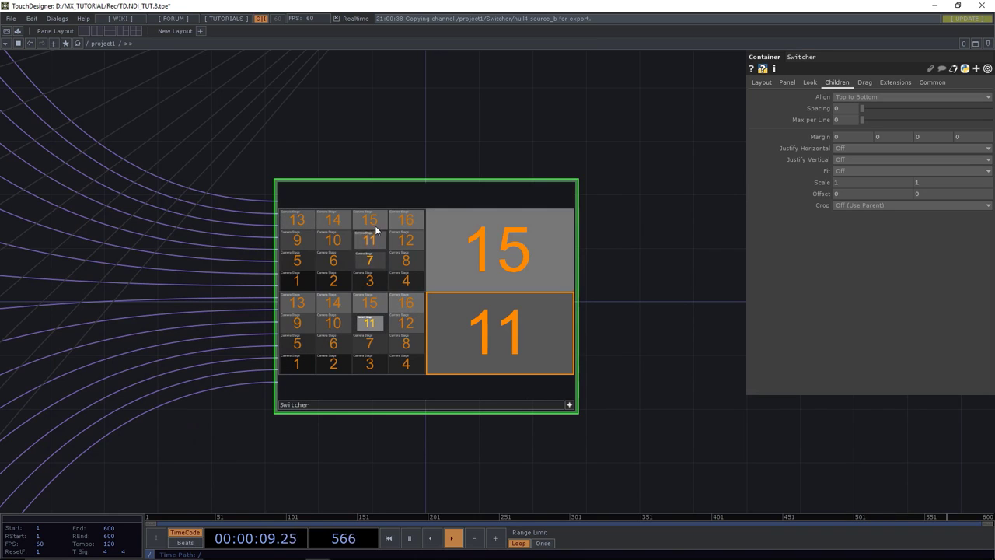
pyautogui.click(334, 323)
pyautogui.click(297, 343)
pyautogui.click(509, 247)
pyautogui.click(504, 337)
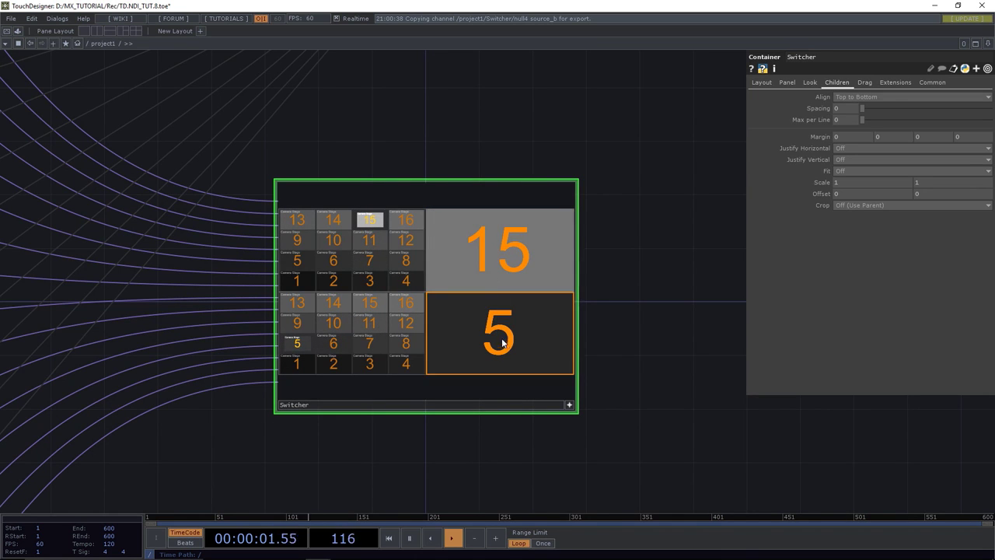
pyautogui.click(509, 347)
pyautogui.click(568, 406)
# Add a Container COMP beside the Switcher in the project1 network.
pyautogui.scroll(-5, 500, 329)
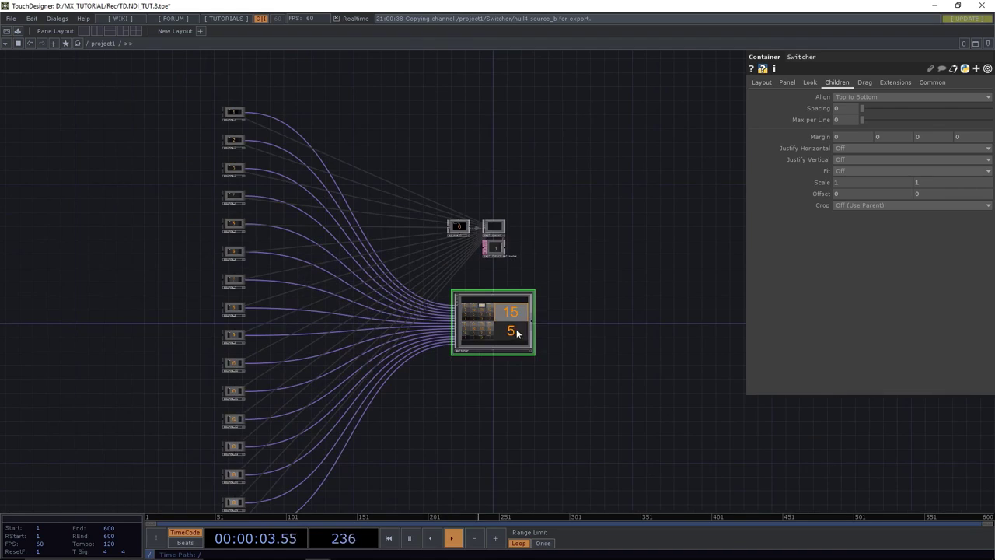
pyautogui.moveTo(613, 329); pyautogui.dragTo(485, 313)
pyautogui.scroll(3, 555, 345)
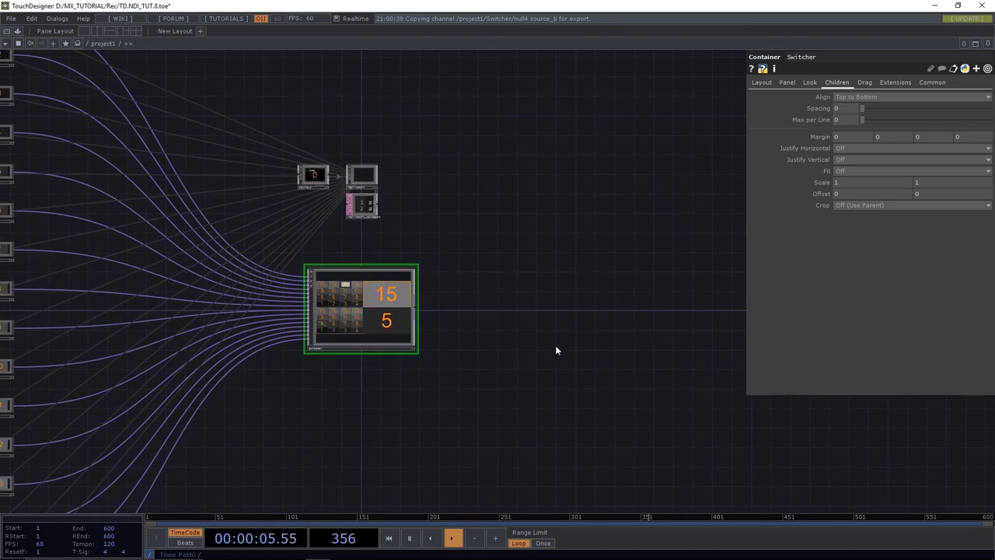
pyautogui.scroll(5, 424, 306)
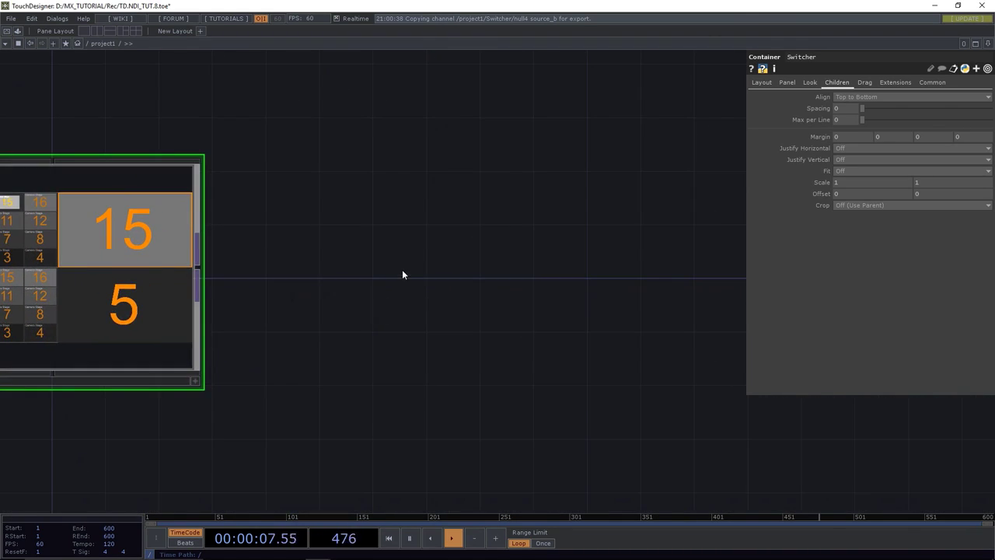
pyautogui.press('Tab')
pyautogui.click(238, 161)
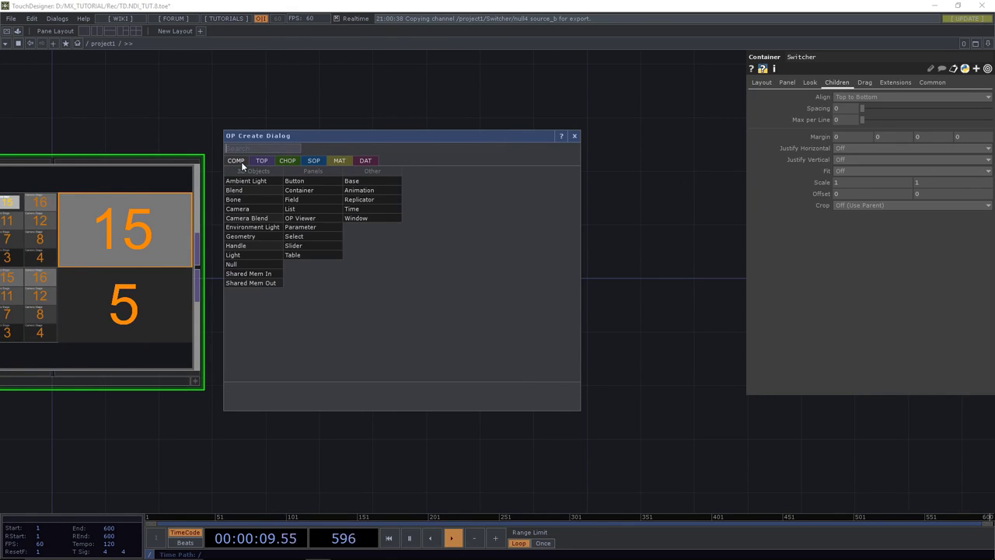
pyautogui.write('co')
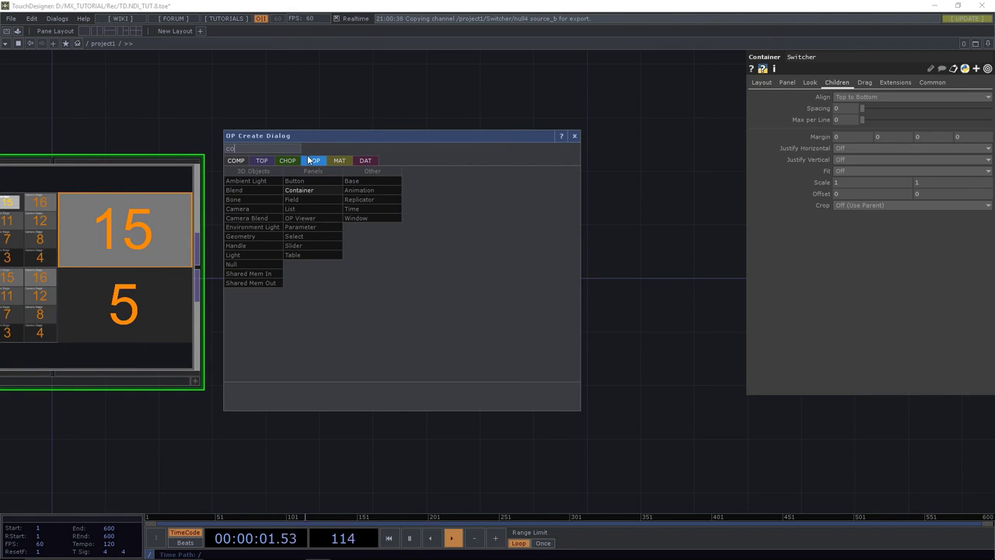
pyautogui.click(315, 190)
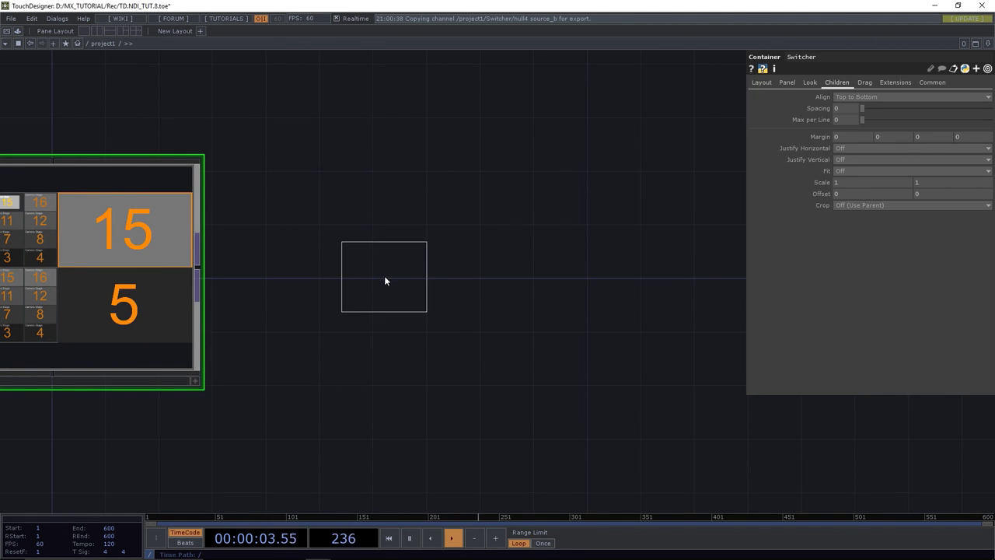
pyautogui.click(384, 275)
# Enlarge the new container's node and rename it Output.
pyautogui.moveTo(435, 233); pyautogui.dragTo(584, 140)
pyautogui.moveTo(414, 272); pyautogui.dragTo(331, 320)
pyautogui.doubleClick(381, 325)
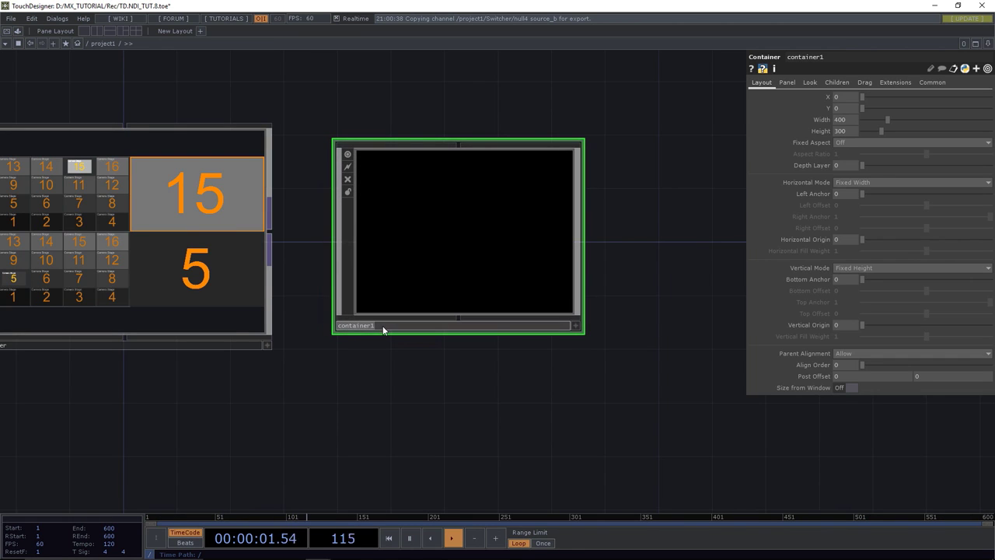
pyautogui.write('Output')
pyautogui.press('Return')
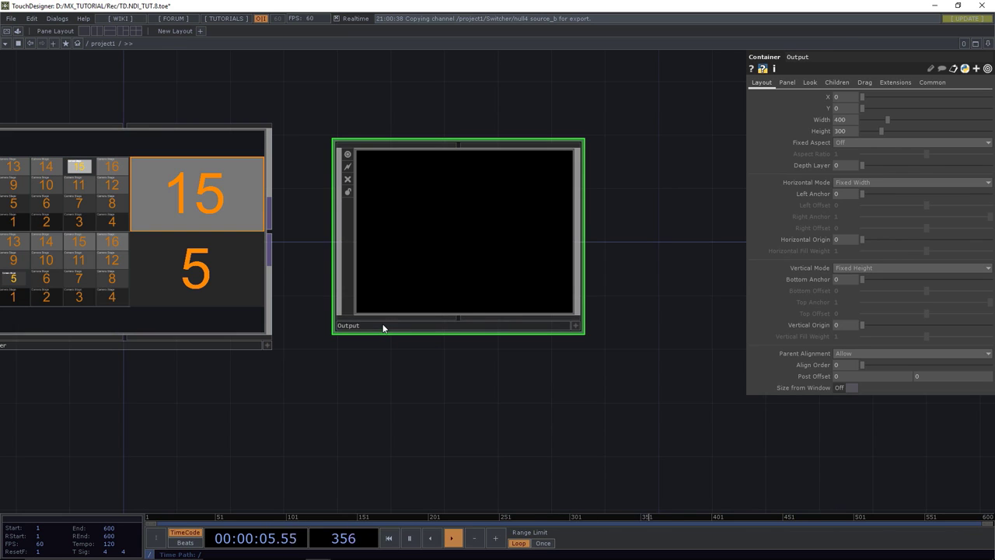
# Enter the Output container and add an In TOP to its empty network.
pyautogui.doubleClick(445, 262)
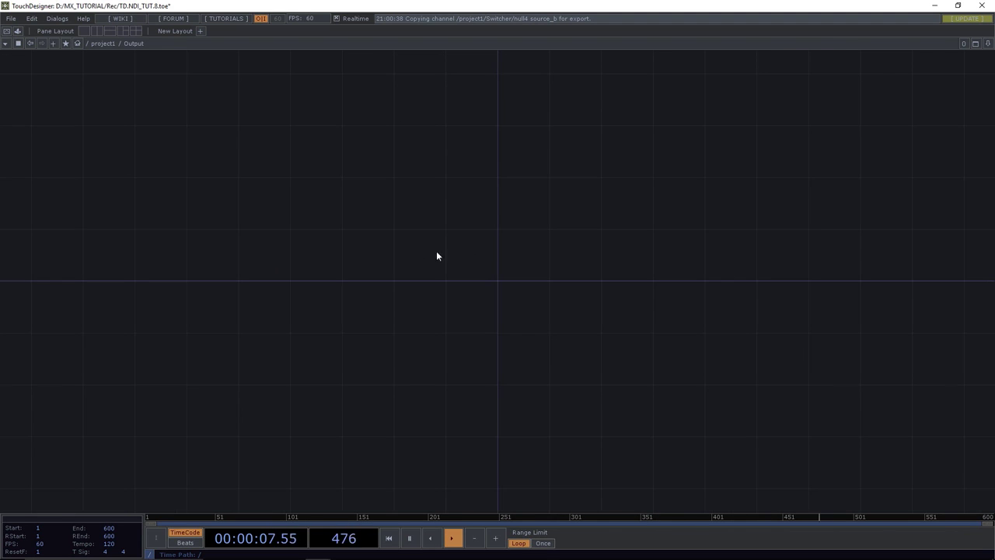
pyautogui.press('Tab')
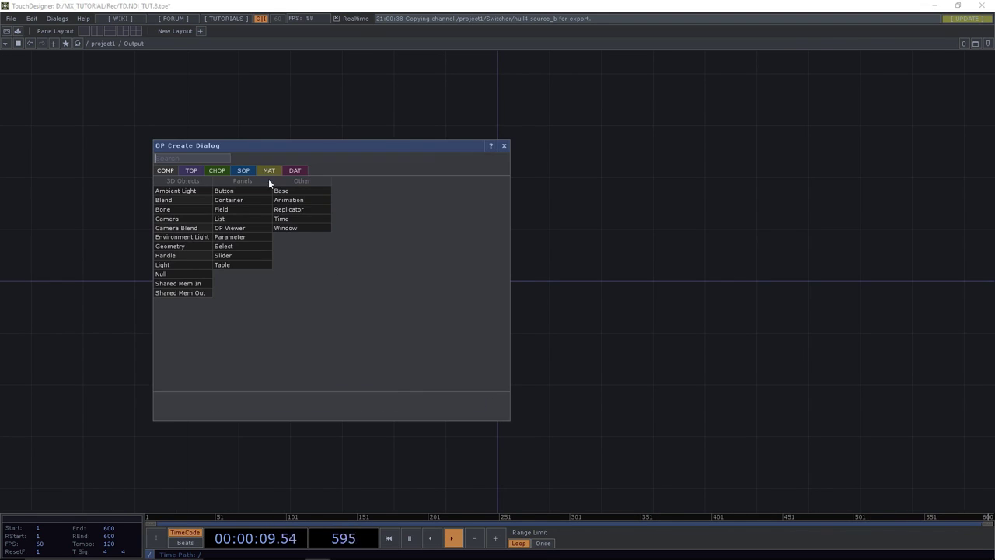
pyautogui.click(191, 169)
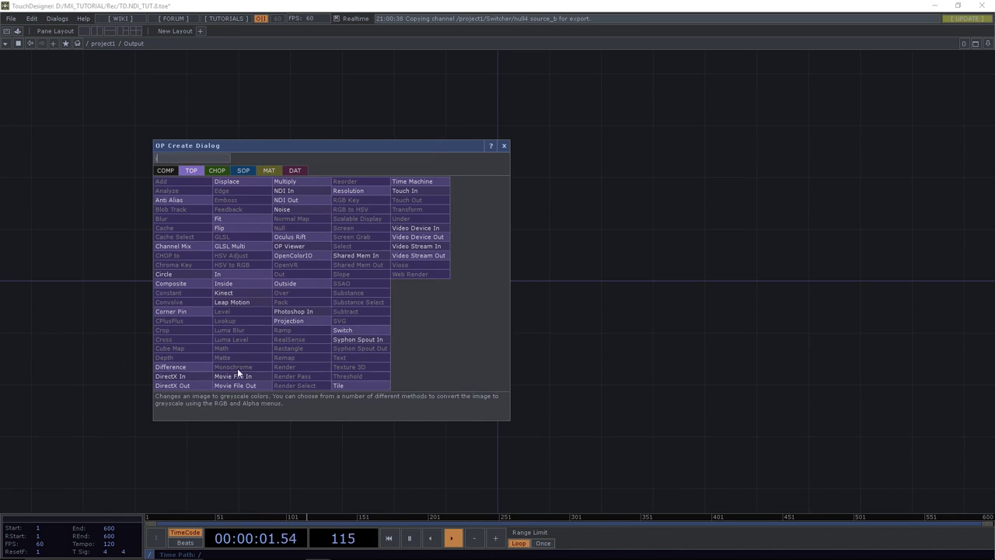
pyautogui.click(224, 274)
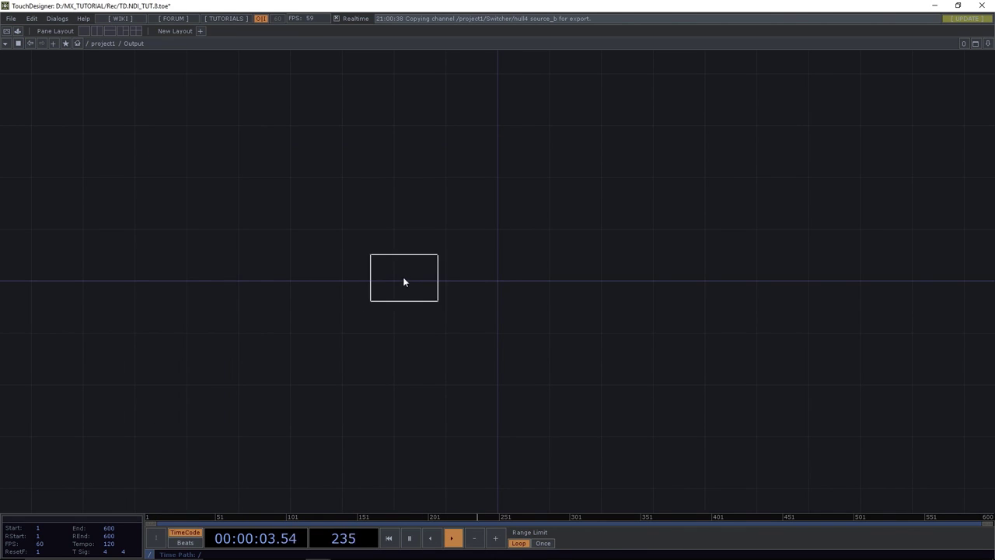
pyautogui.click(386, 281)
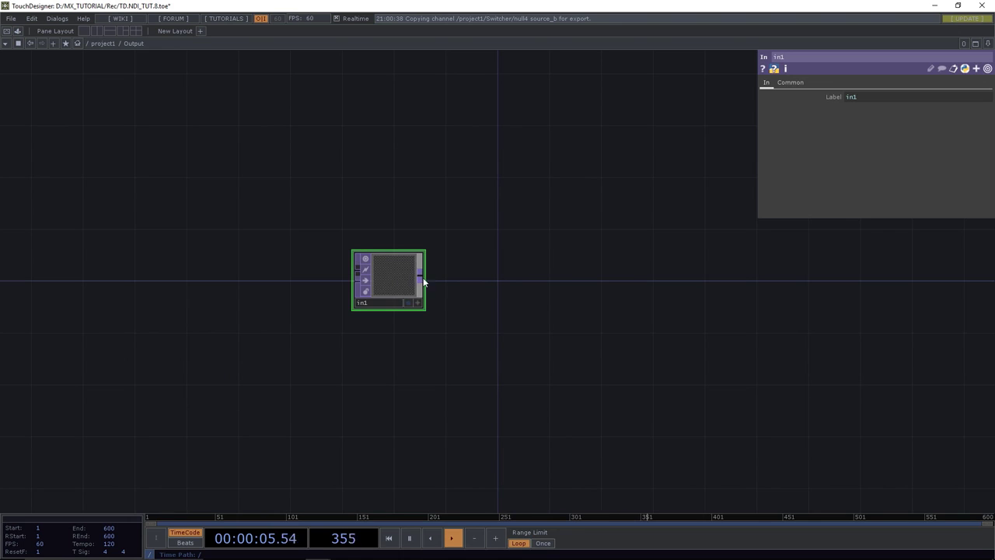
# Connect a new NDI Out TOP to the In TOP's output and save the project.
pyautogui.click(423, 282)
pyautogui.click(524, 278)
pyautogui.write('n')
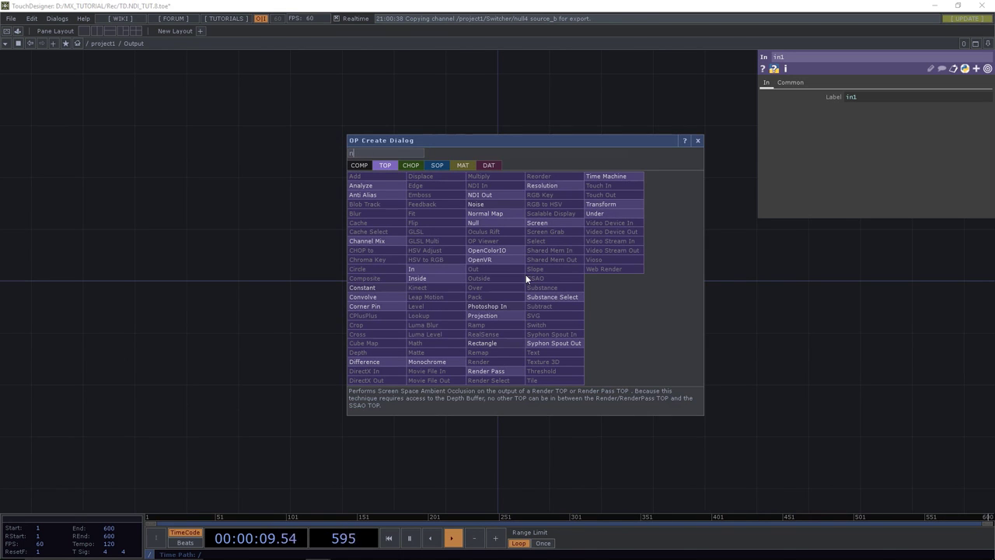
pyautogui.click(482, 194)
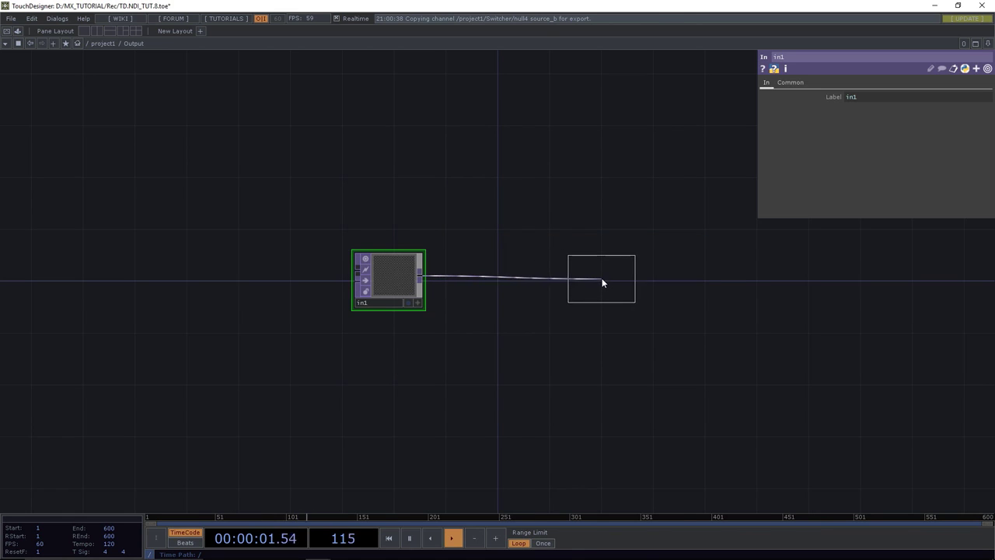
pyautogui.click(604, 278)
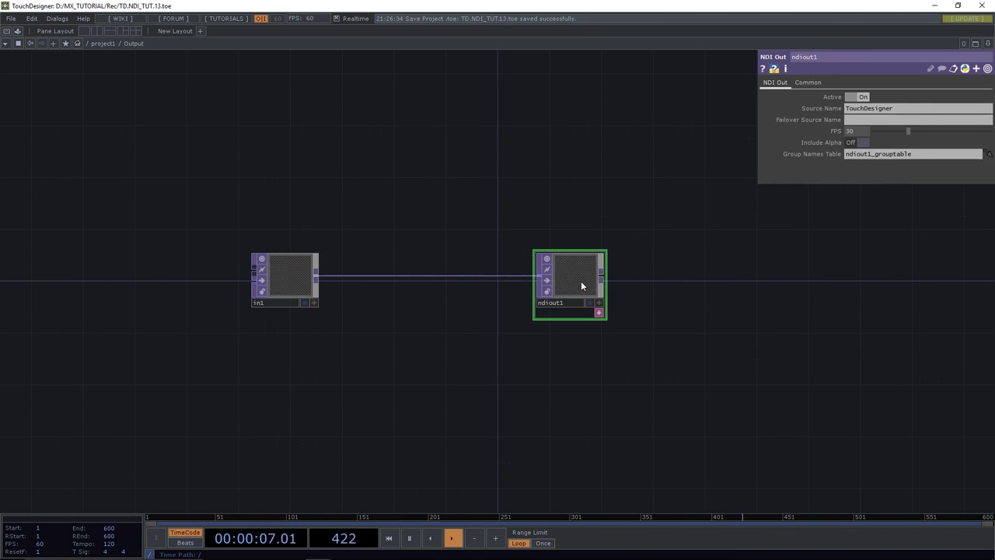
pyautogui.hotkey('ctrl', 's')
# Set the NDI Out's Source Name to TD_Final and save the project.
pyautogui.click(896, 109)
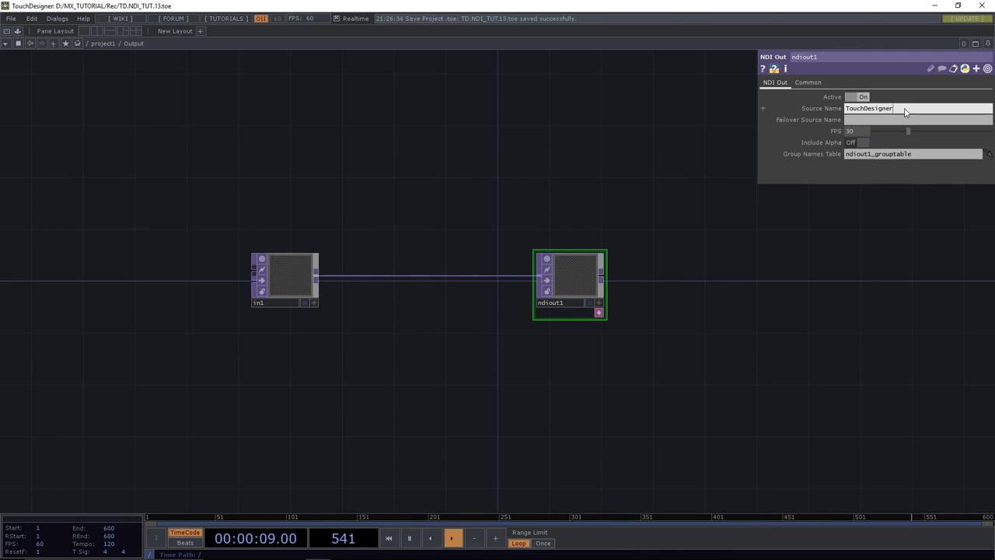
pyautogui.press('BackSpace')
pyautogui.press('BackSpace')
pyautogui.press('BackSpace')
pyautogui.press('BackSpace')
pyautogui.press('BackSpace')
pyautogui.press('BackSpace')
pyautogui.press('BackSpace')
pyautogui.press('BackSpace')
pyautogui.press('BackSpace')
pyautogui.press('BackSpace')
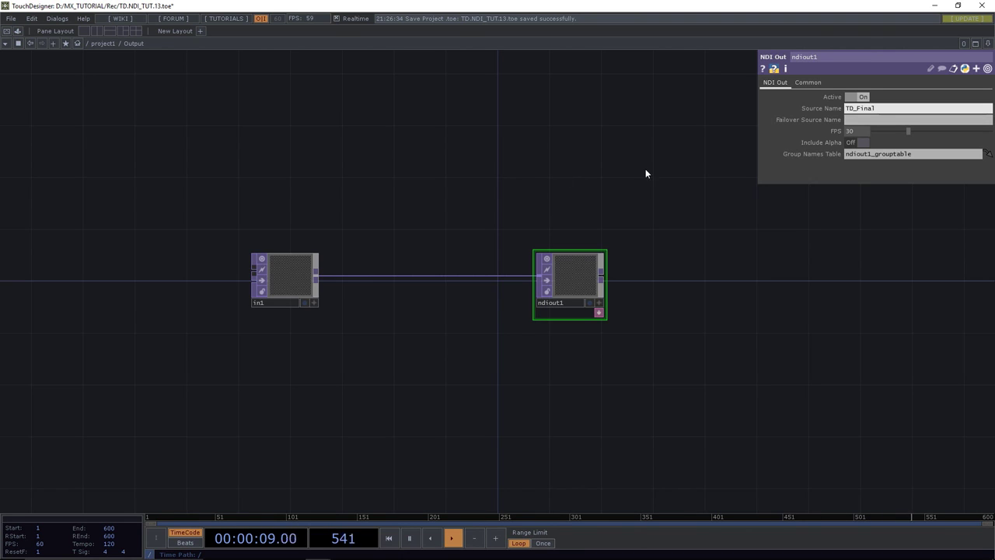
pyautogui.click(12, 18)
pyautogui.click(23, 70)
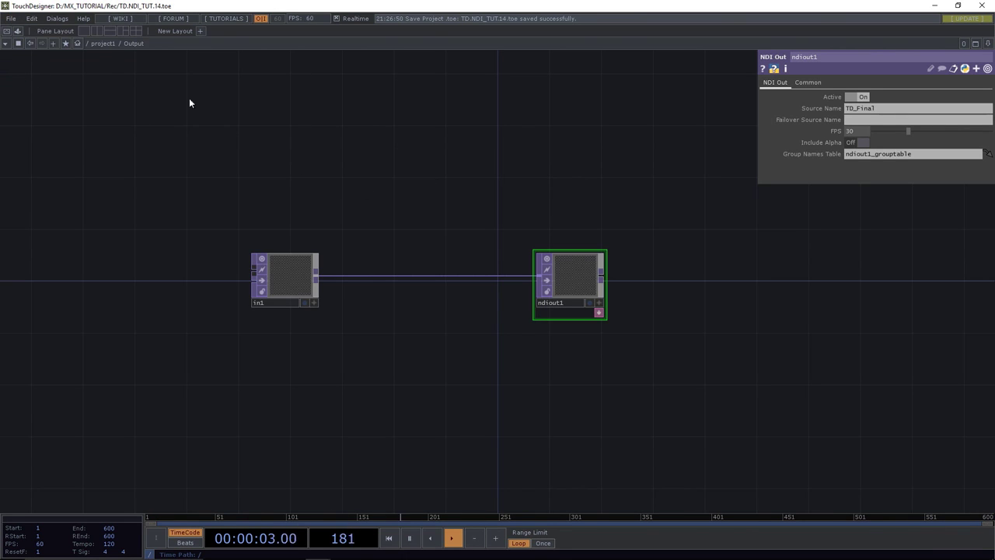
# Back in project1, set the Output container's Background TOP to ./in1 and wire the Switcher's output into it.
pyautogui.click(99, 45)
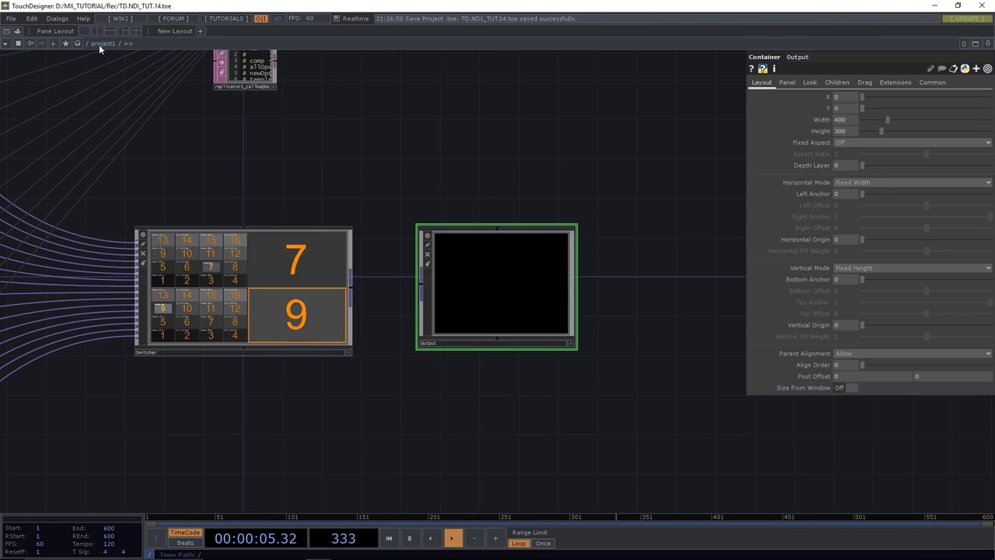
pyautogui.click(809, 82)
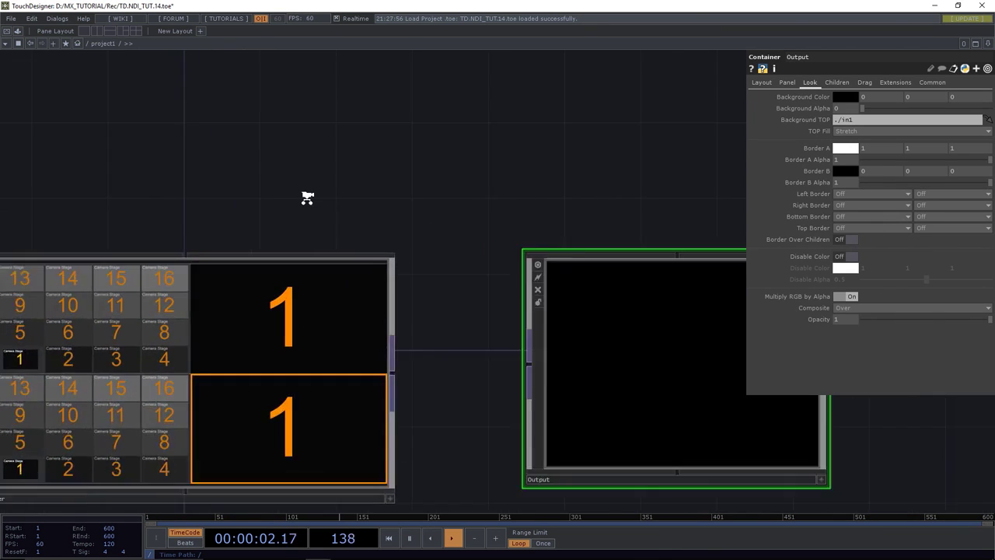
pyautogui.scroll(-2, 307, 196)
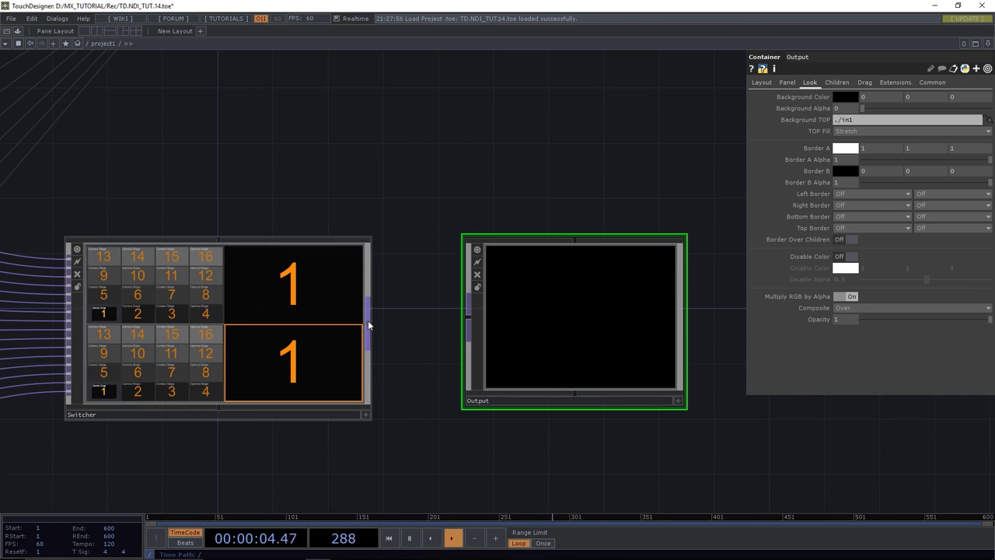
pyautogui.moveTo(372, 320); pyautogui.dragTo(453, 317)
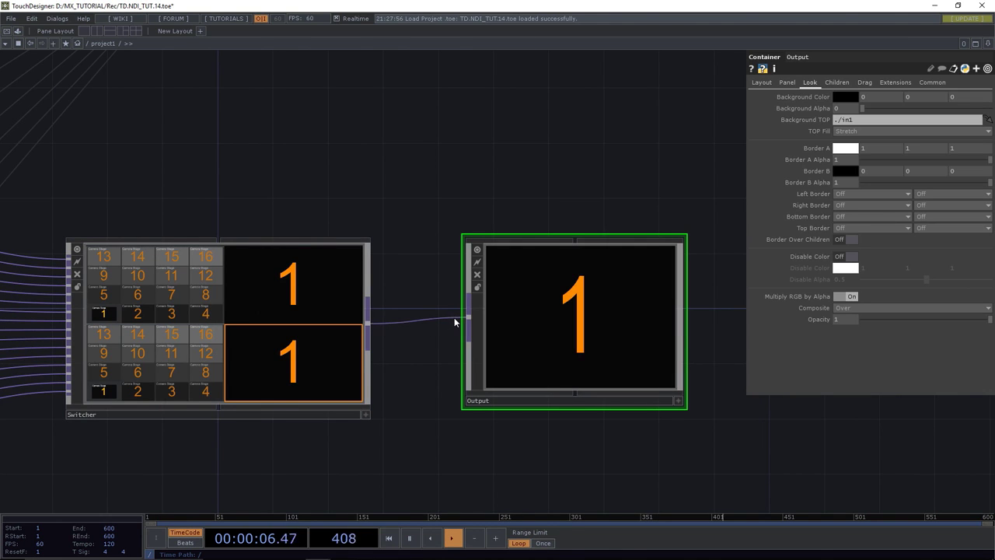
pyautogui.moveTo(454, 317); pyautogui.dragTo(455, 317)
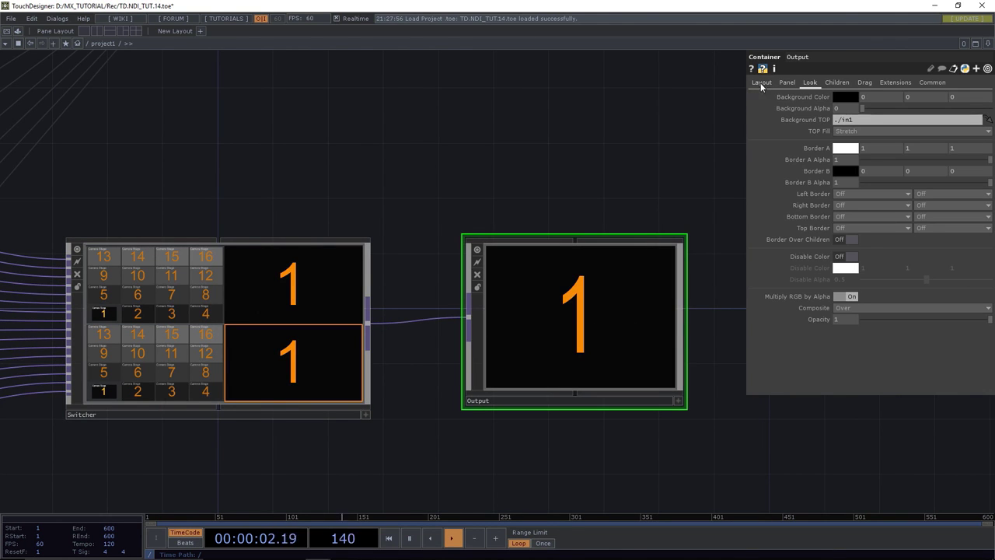
# Set the Output container's width to 1280 and height to 720, and save the project.
pyautogui.click(760, 83)
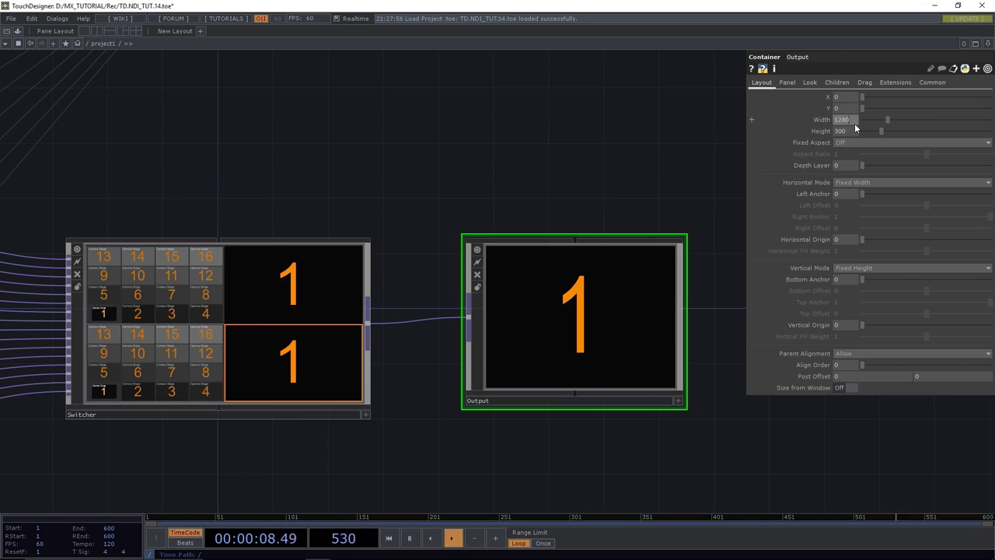
pyautogui.press('Tab')
pyautogui.write('7')
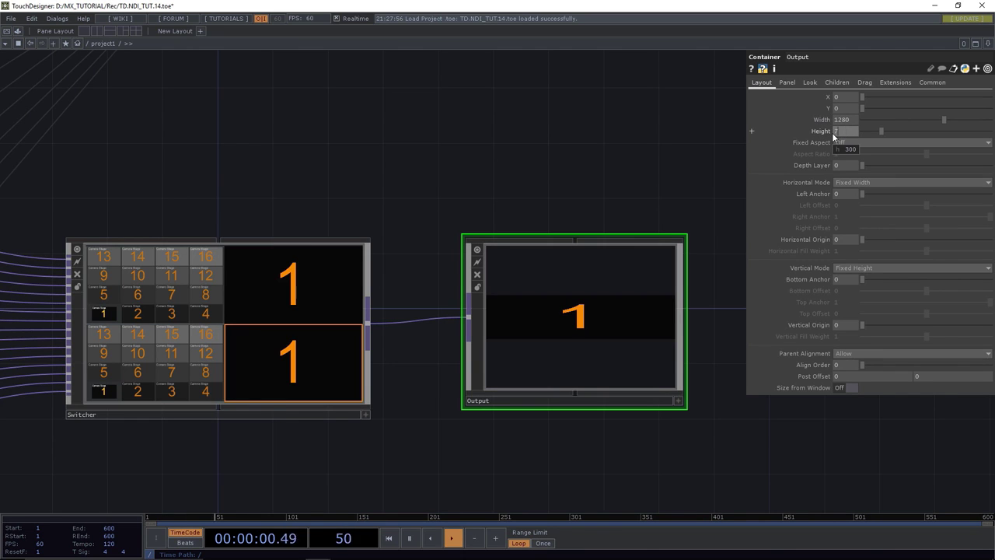
pyautogui.write('20')
pyautogui.press('Return')
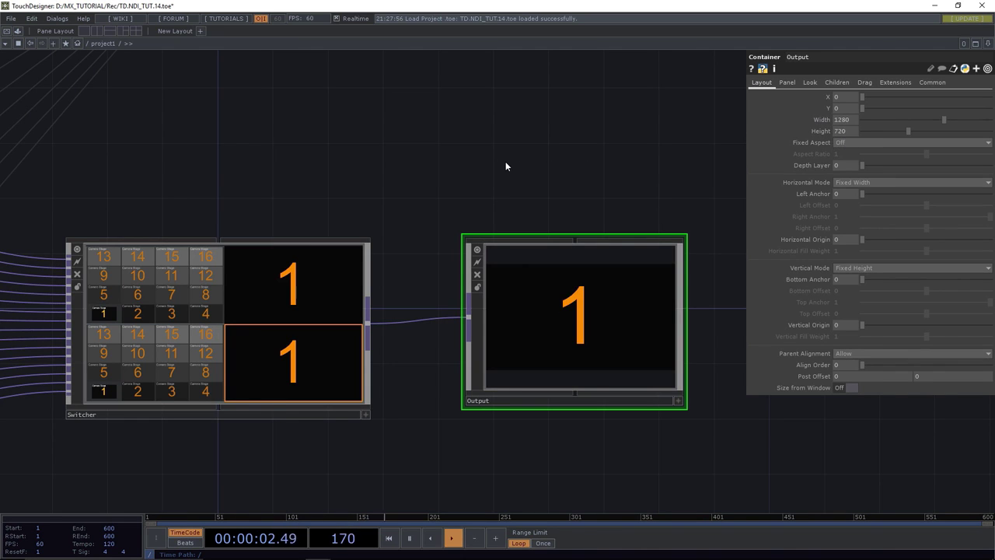
pyautogui.hotkey('ctrl', 's')
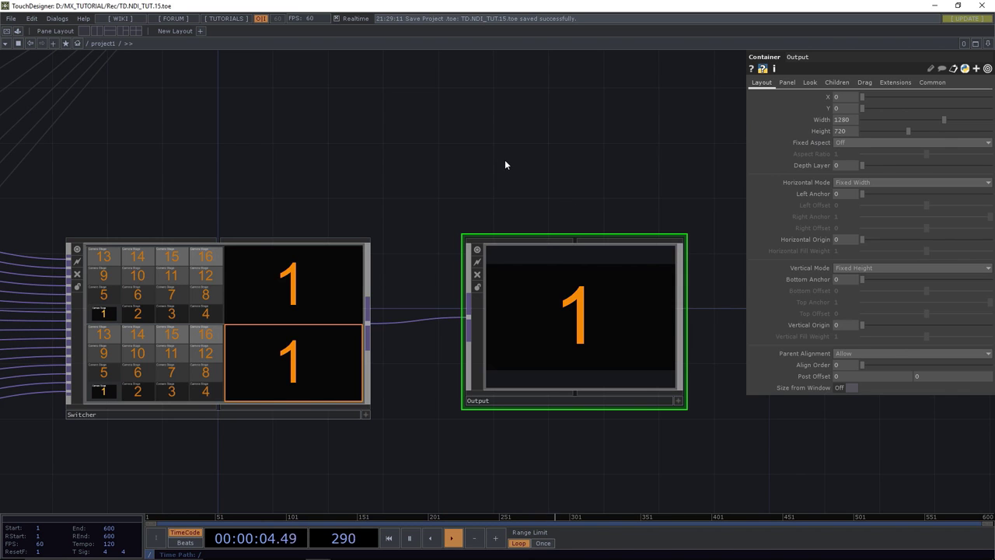
# Add a Window COMP to the network below the Switcher container.
pyautogui.scroll(-8, 433, 166)
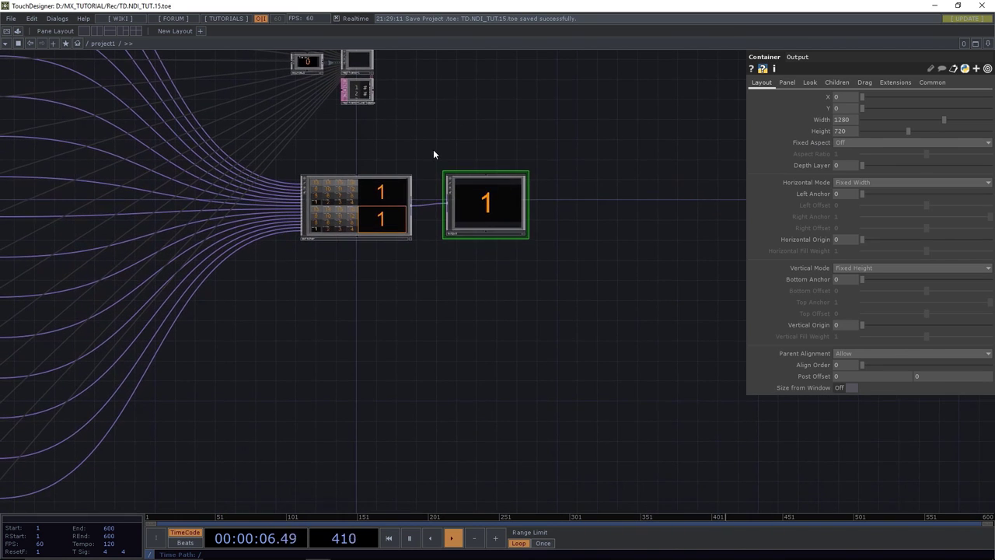
pyautogui.scroll(5, 433, 154)
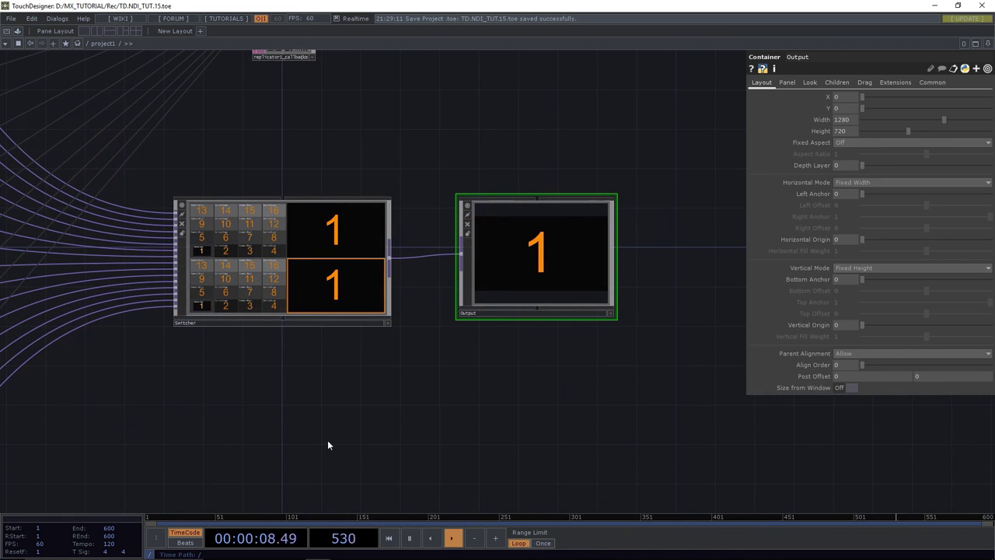
pyautogui.press('Tab')
pyautogui.click(110, 302)
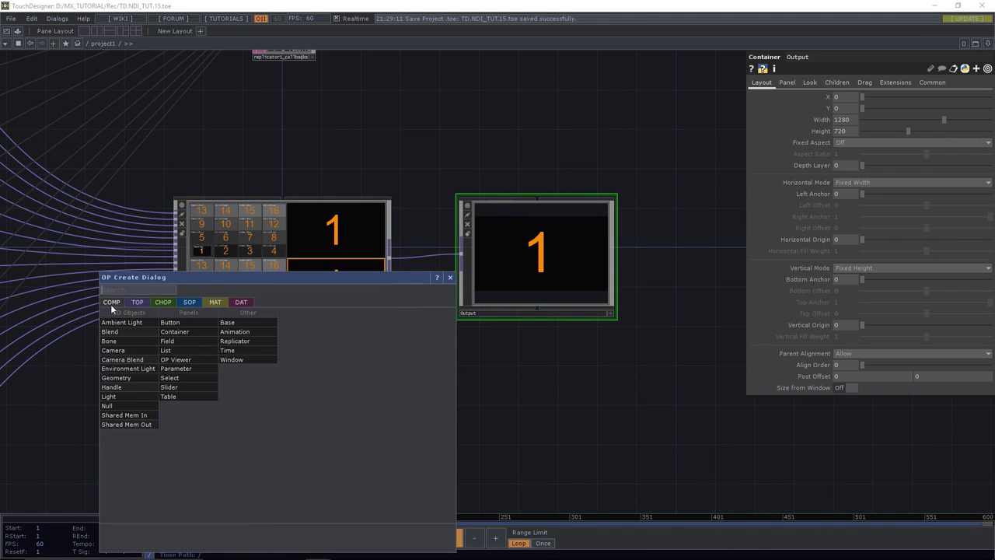
pyautogui.click(241, 359)
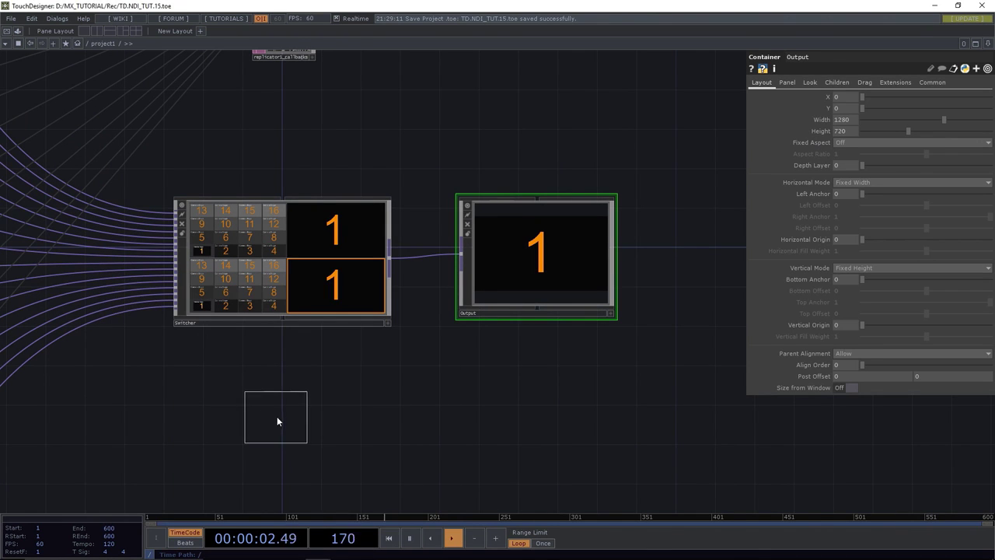
pyautogui.click(282, 409)
# Duplicate the Window COMP and place the copy below the Output container.
pyautogui.hotkey('ctrl', 'c')
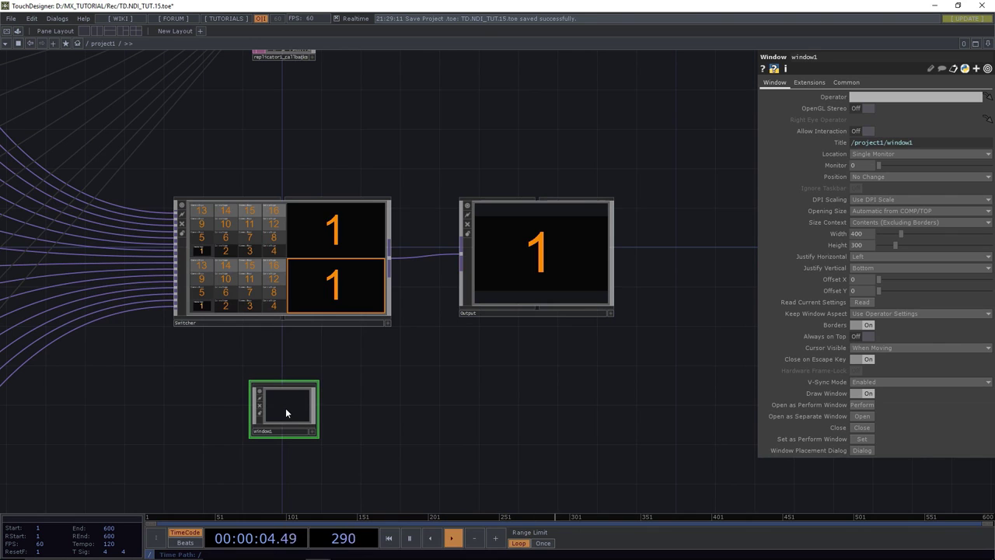
pyautogui.hotkey('ctrl', 'v')
pyautogui.click(286, 467)
pyautogui.moveTo(287, 466); pyautogui.dragTo(542, 407)
# Assign the Switcher as window1's Operator and open it as a separate window with Borders off.
pyautogui.click(296, 280)
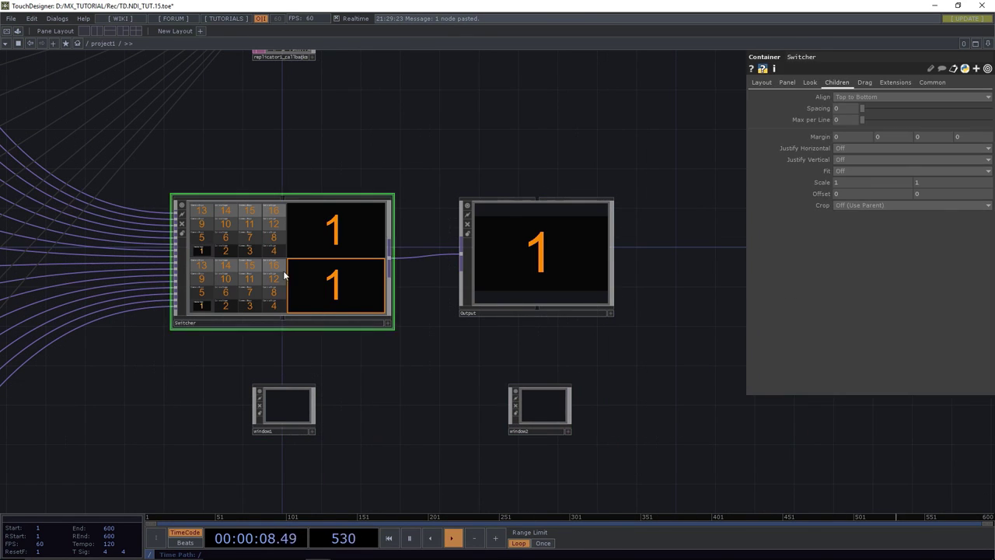
pyautogui.click(282, 401)
pyautogui.moveTo(317, 259); pyautogui.dragTo(894, 97)
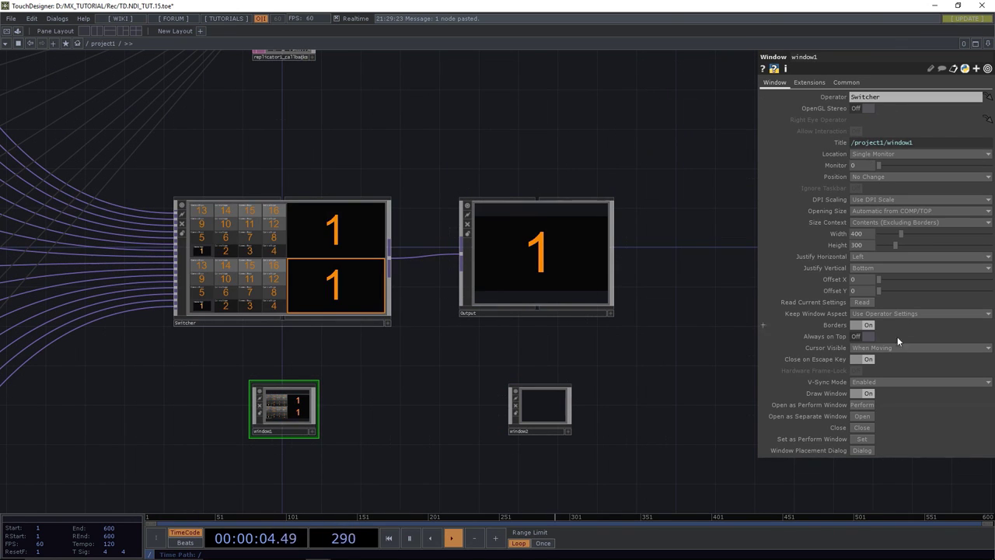
pyautogui.click(858, 325)
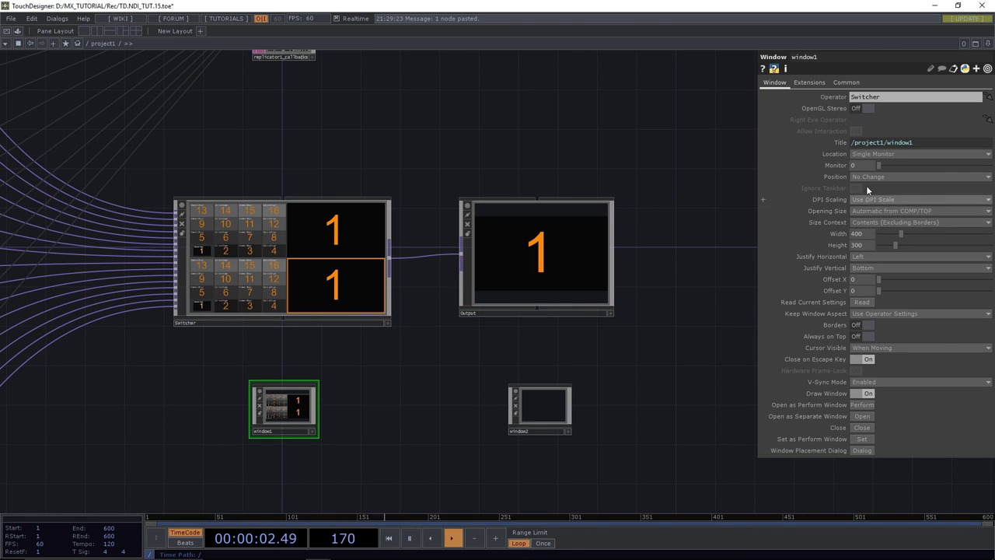
pyautogui.click(867, 418)
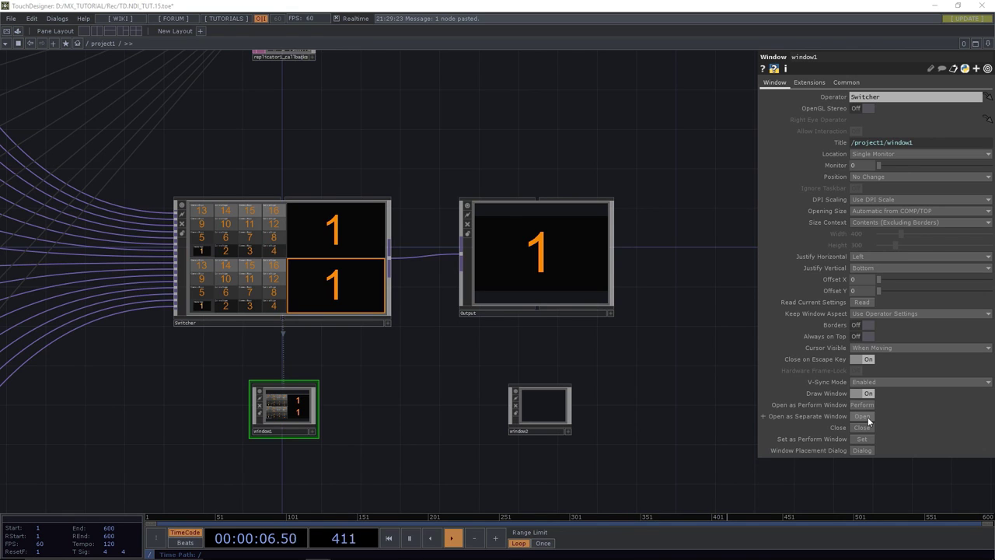
# Set window1's Opening Size to Fill Location and open it as a separate window to test the switcher.
pyautogui.click(887, 210)
pyautogui.click(882, 227)
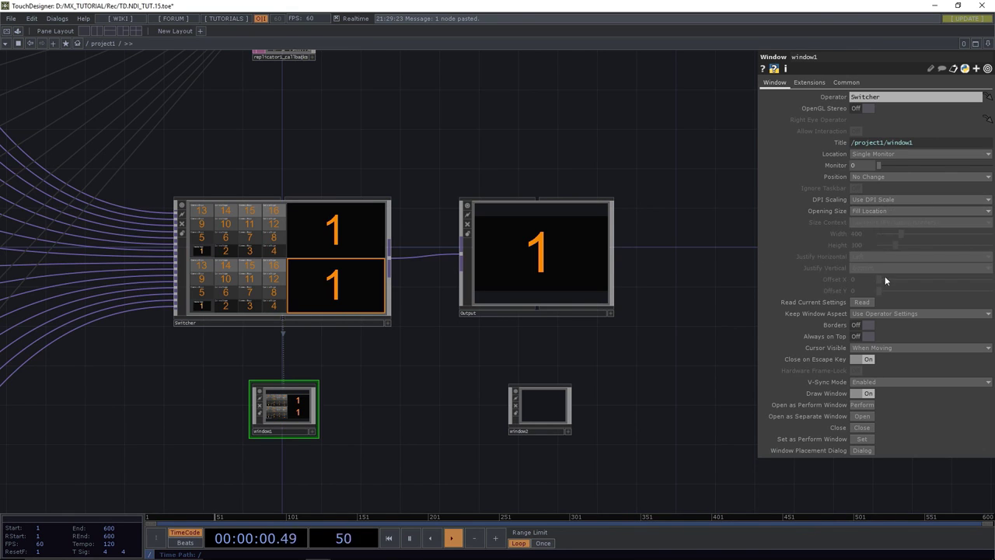
pyautogui.click(869, 416)
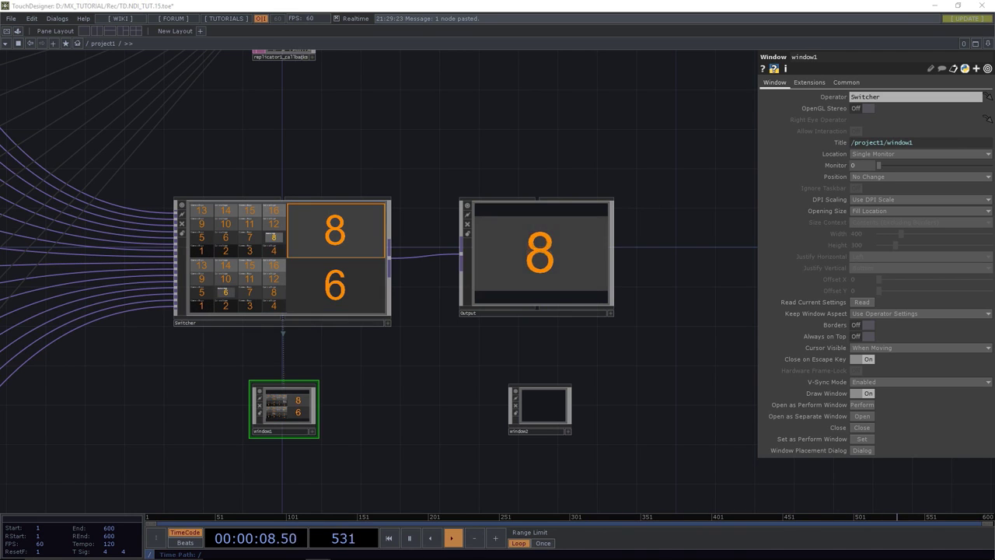
# Assign the Output container as window2's Operator, with Monitor set to 1 and Opening Size to Fill Location.
pyautogui.click(568, 412)
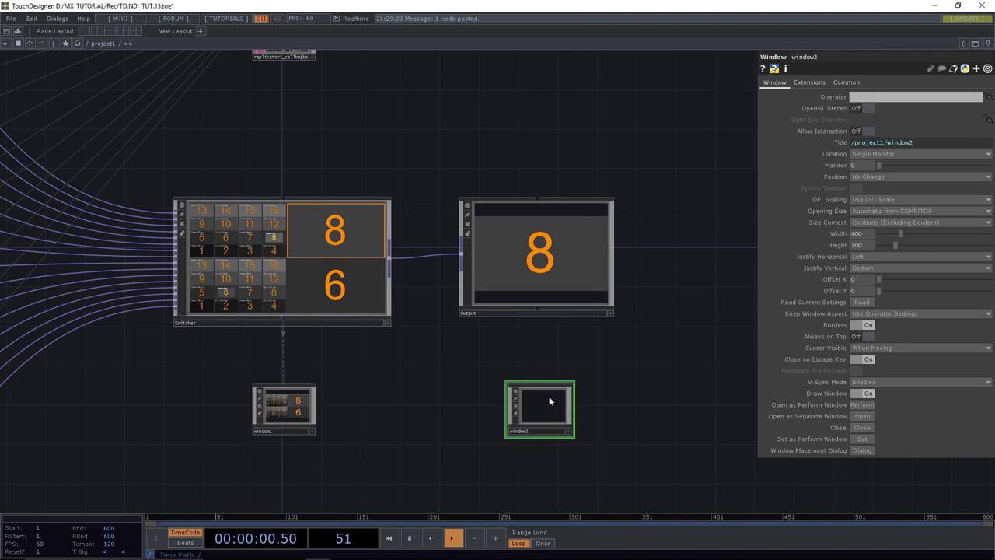
pyautogui.moveTo(539, 253); pyautogui.dragTo(896, 94)
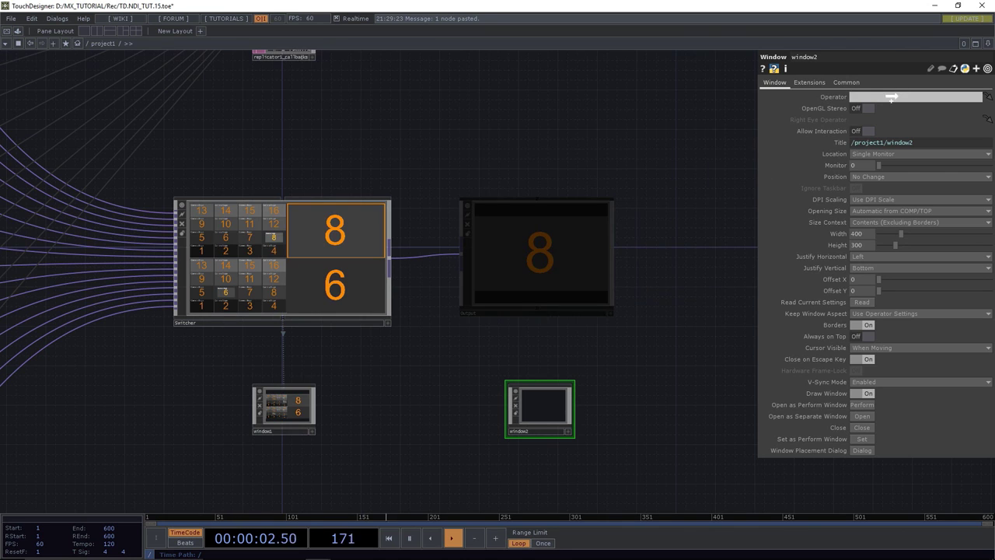
pyautogui.click(855, 165)
pyautogui.write('1')
pyautogui.press('Return')
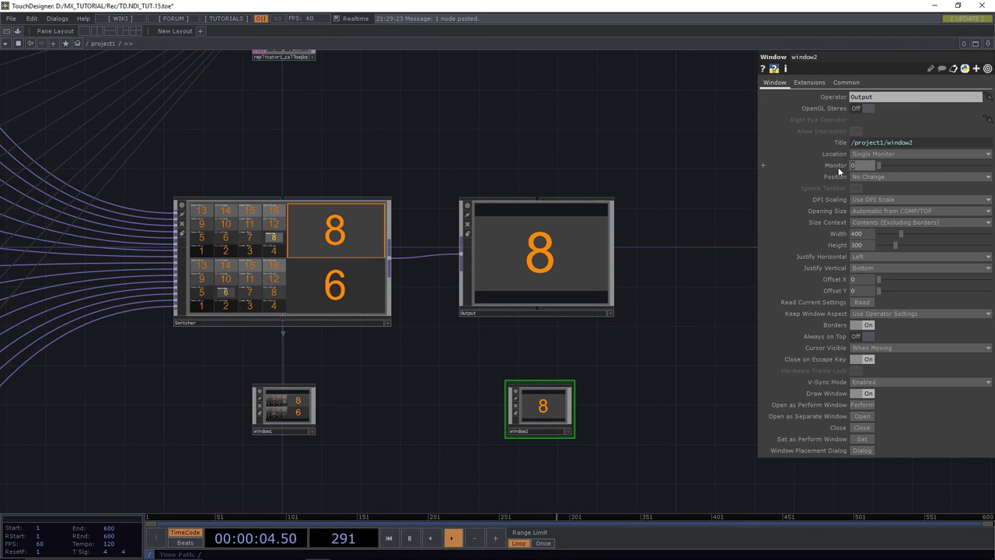
pyautogui.click(884, 209)
pyautogui.click(881, 229)
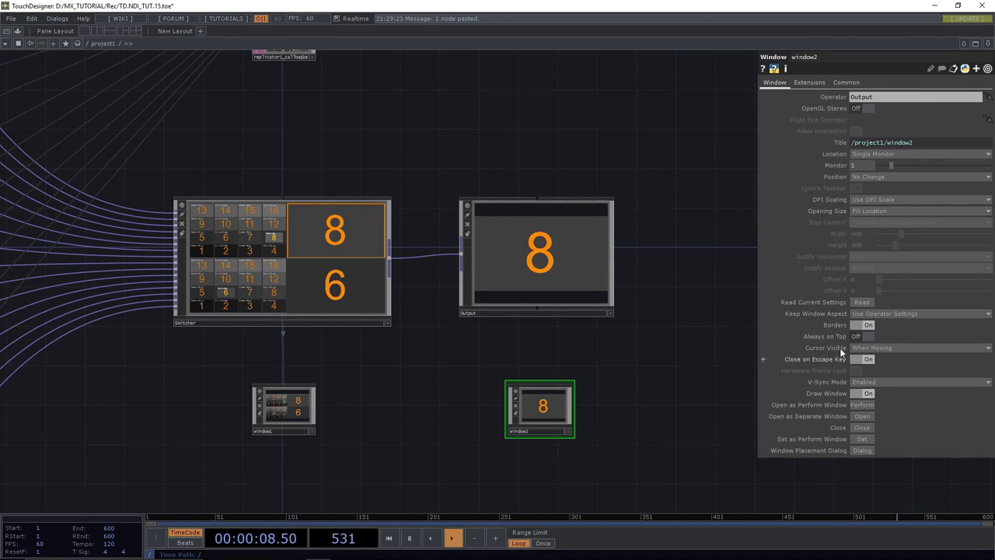
# Turn off window2's Borders, test it as a separate window, and save the project.
pyautogui.click(864, 416)
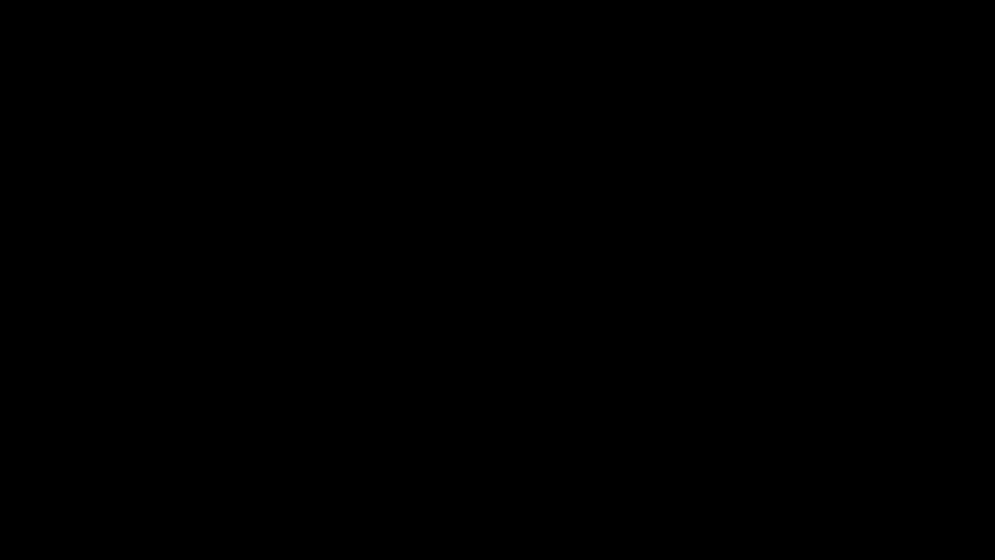
pyautogui.press('Escape')
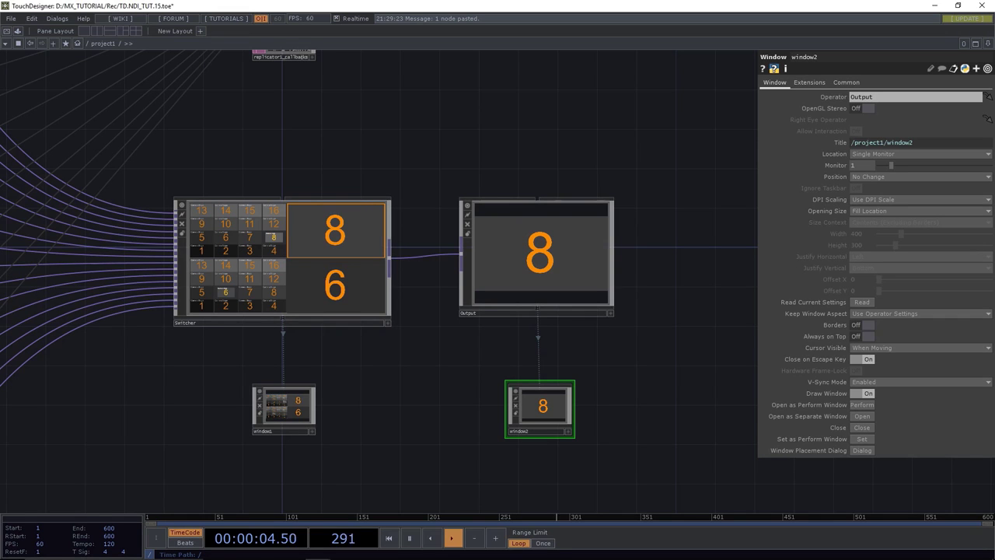
pyautogui.hotkey('ctrl', 's')
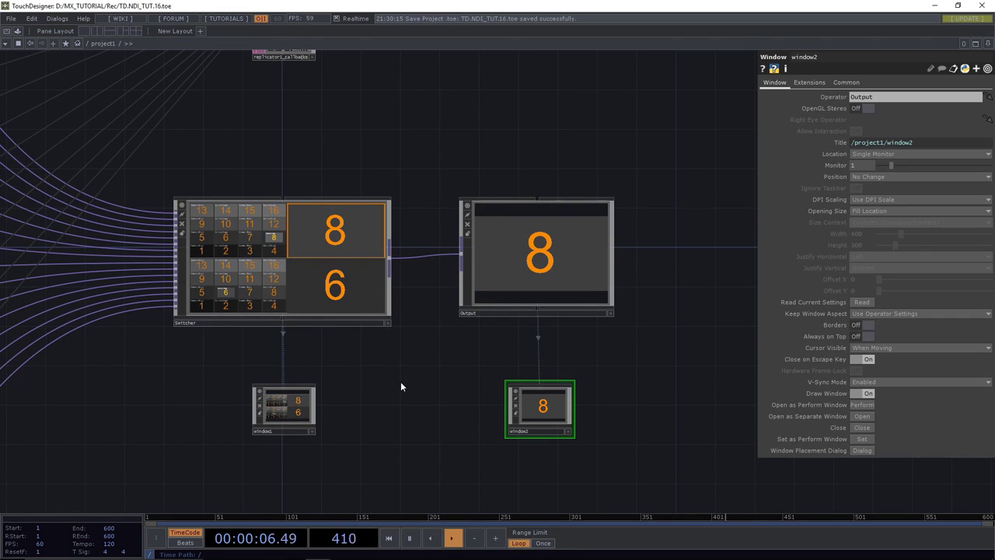
# Add a Container COMP above the Switcher and Output containers and set its size to 1280 by 1440.
pyautogui.scroll(-3, 401, 384)
pyautogui.hscroll(2, 420, 247)
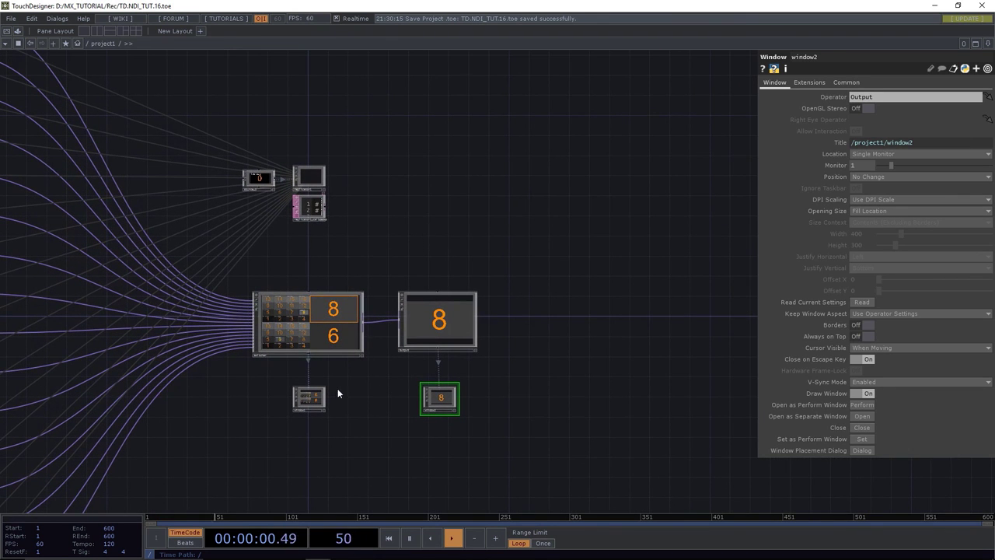
pyautogui.scroll(4, 328, 396)
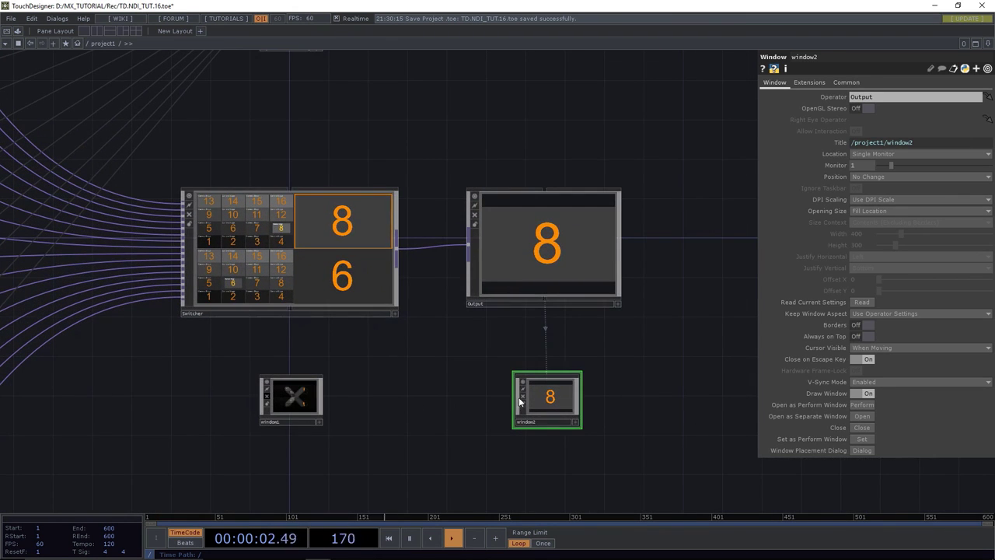
pyautogui.scroll(4, 433, 218)
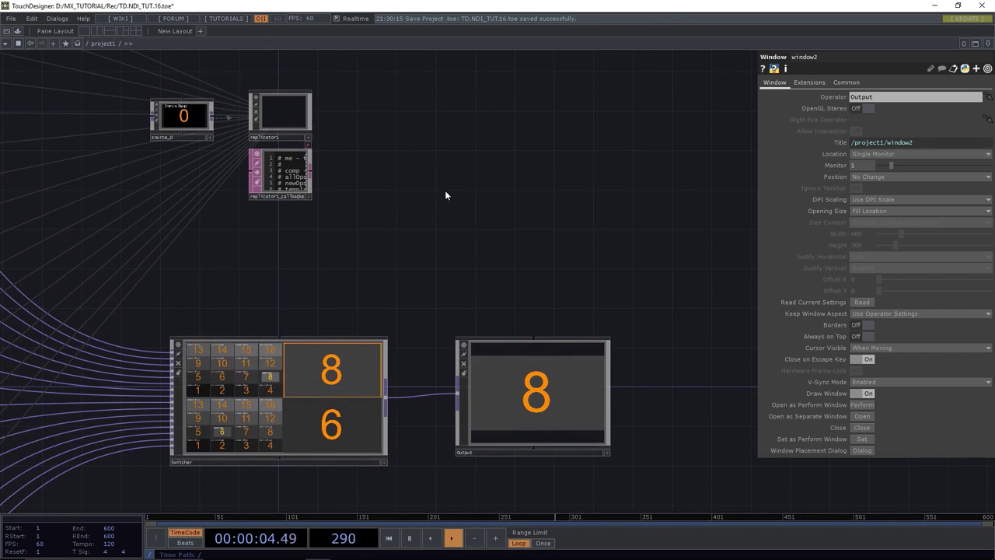
pyautogui.hscroll(2, 422, 191)
pyautogui.press('Tab')
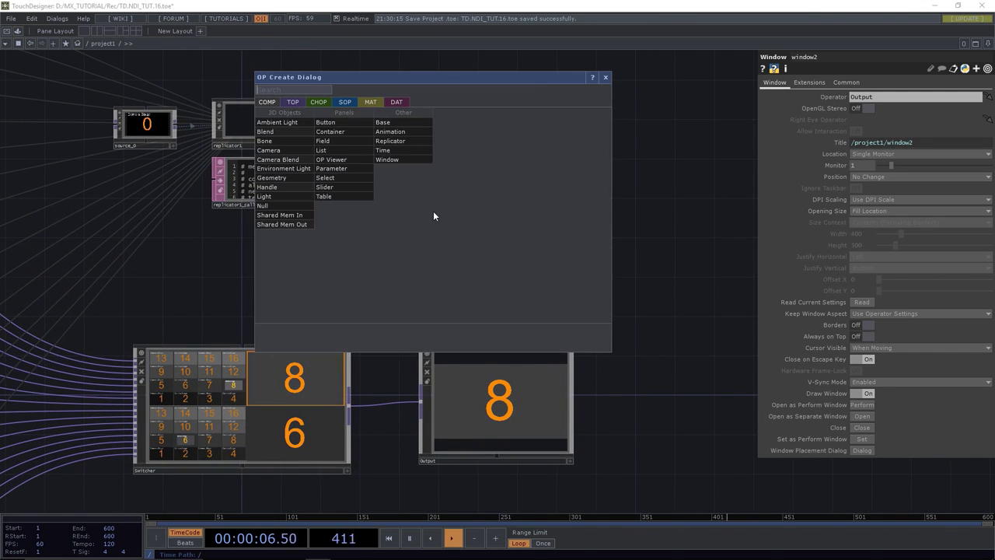
pyautogui.click(329, 132)
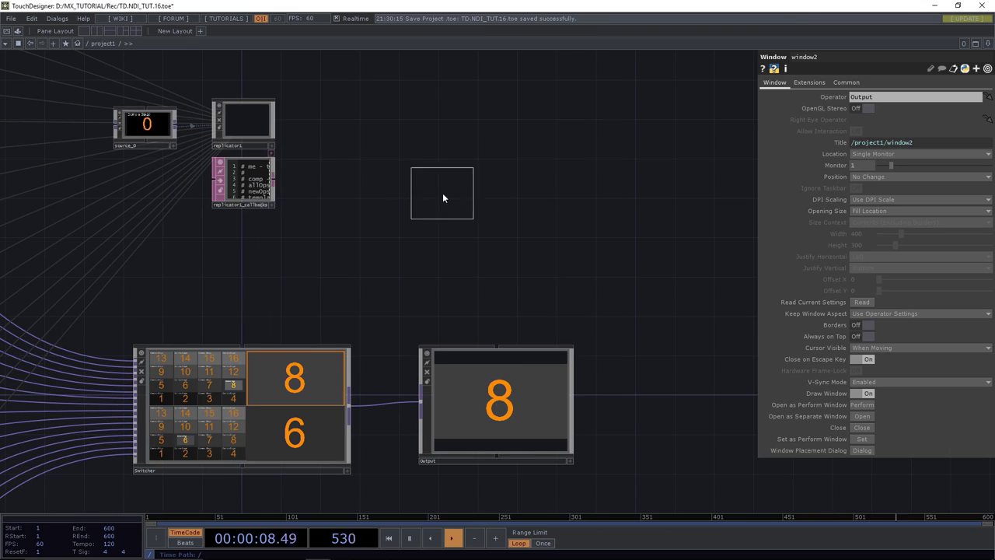
pyautogui.click(407, 175)
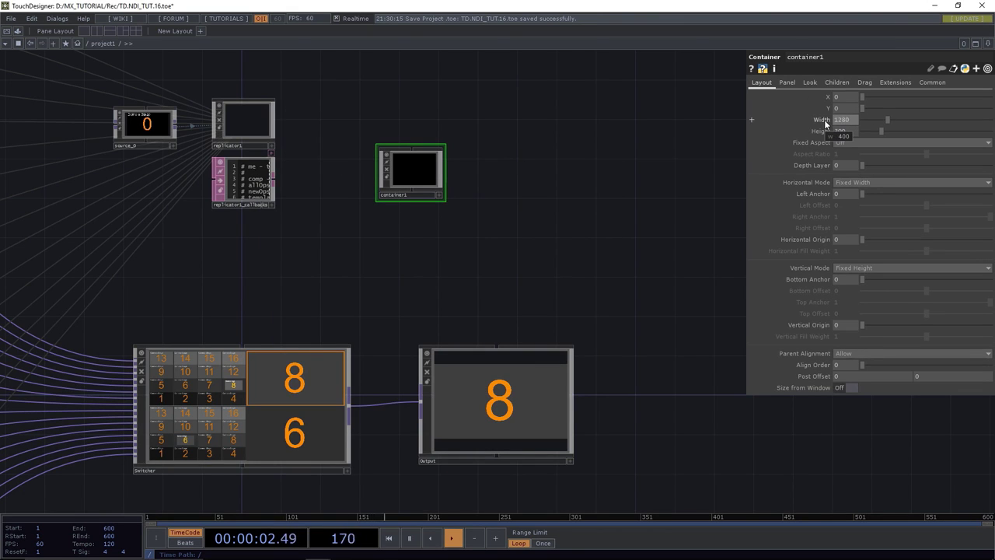
pyautogui.click(846, 132)
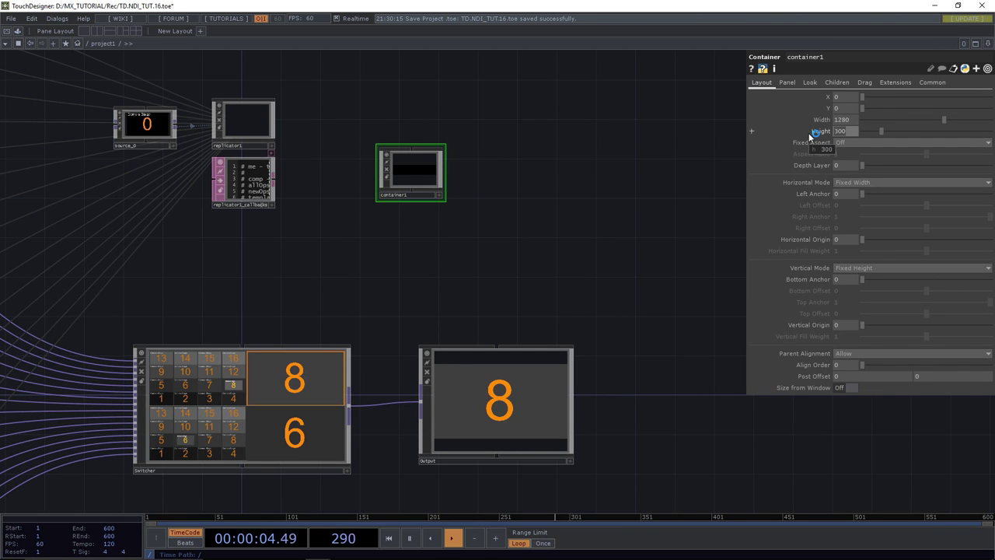
pyautogui.write('1440')
pyautogui.press('Return')
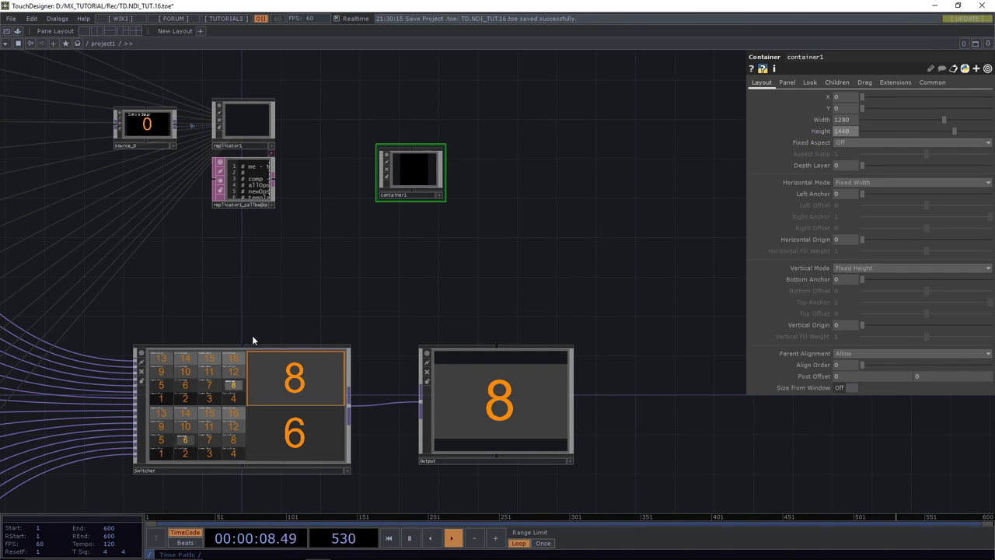
# Parent the Switcher and Output containers to container1 and align its children Top to Bottom.
pyautogui.moveTo(243, 344); pyautogui.dragTo(399, 193)
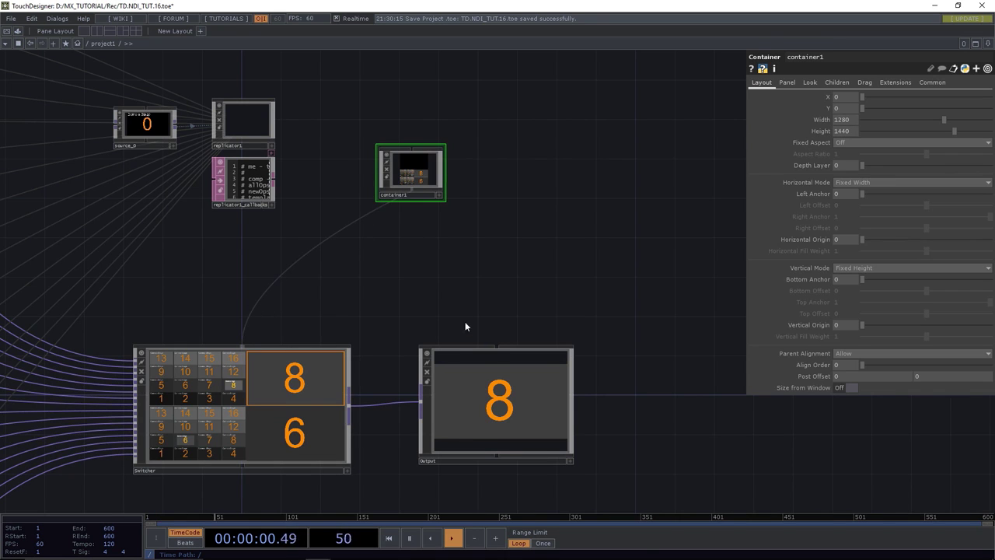
pyautogui.moveTo(495, 344); pyautogui.dragTo(411, 201)
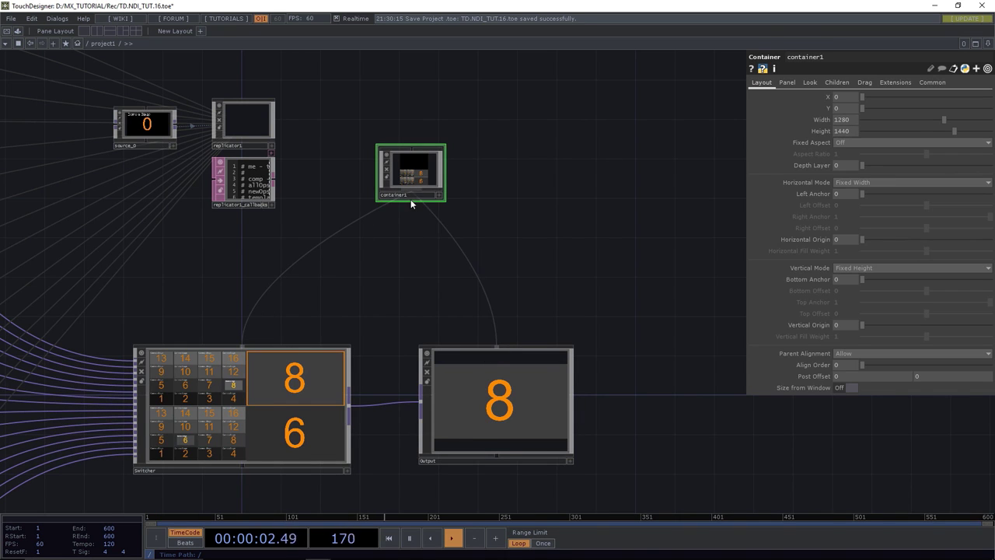
pyautogui.click(844, 84)
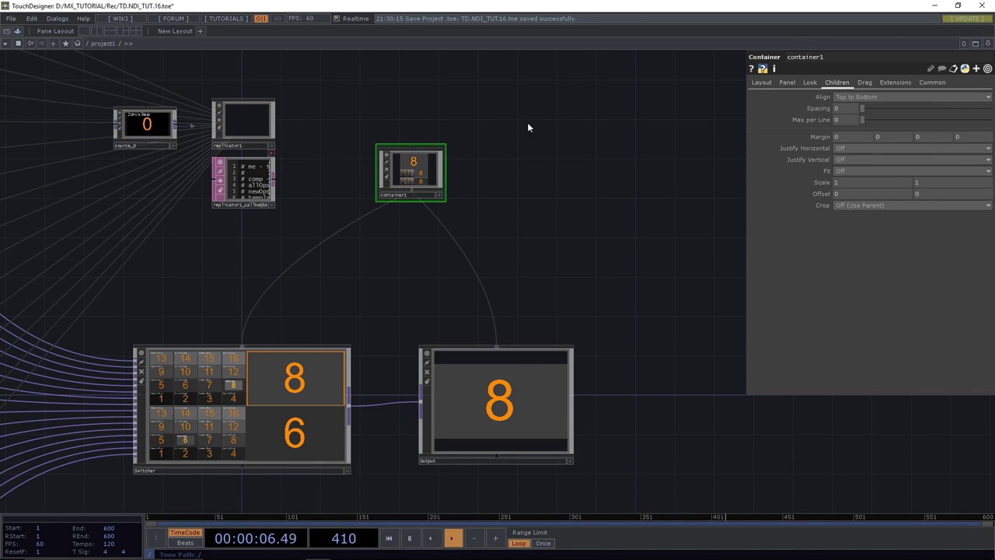
pyautogui.scroll(6, 411, 171)
pyautogui.scroll(-3, 411, 171)
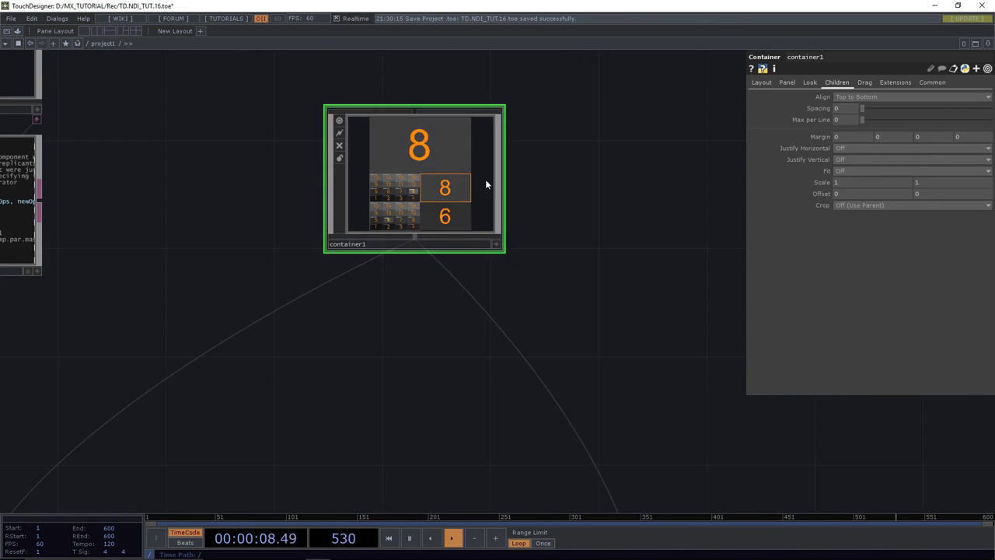
pyautogui.moveTo(486, 184); pyautogui.dragTo(384, 188)
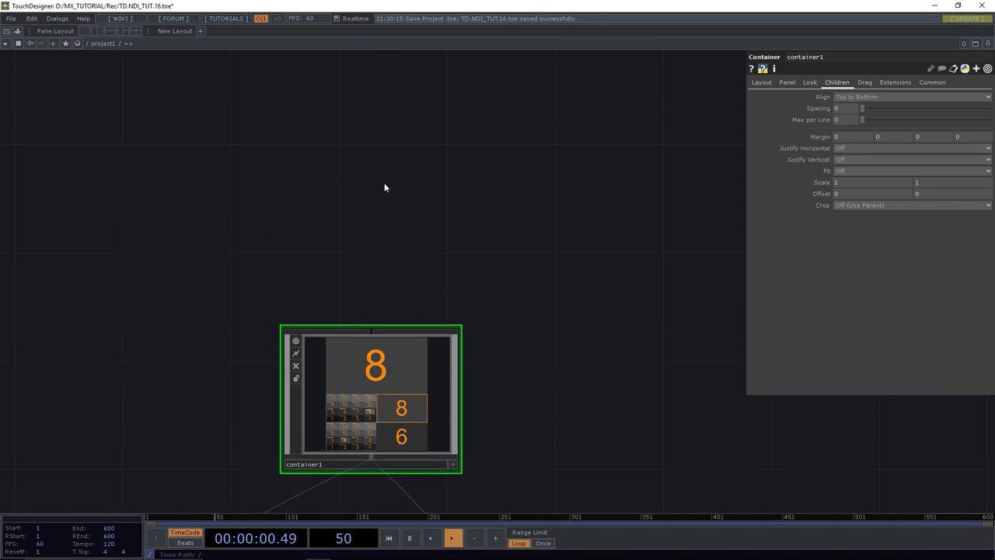
# Add a Window COMP above container1 and assign container1 as its Operator.
pyautogui.press('Tab')
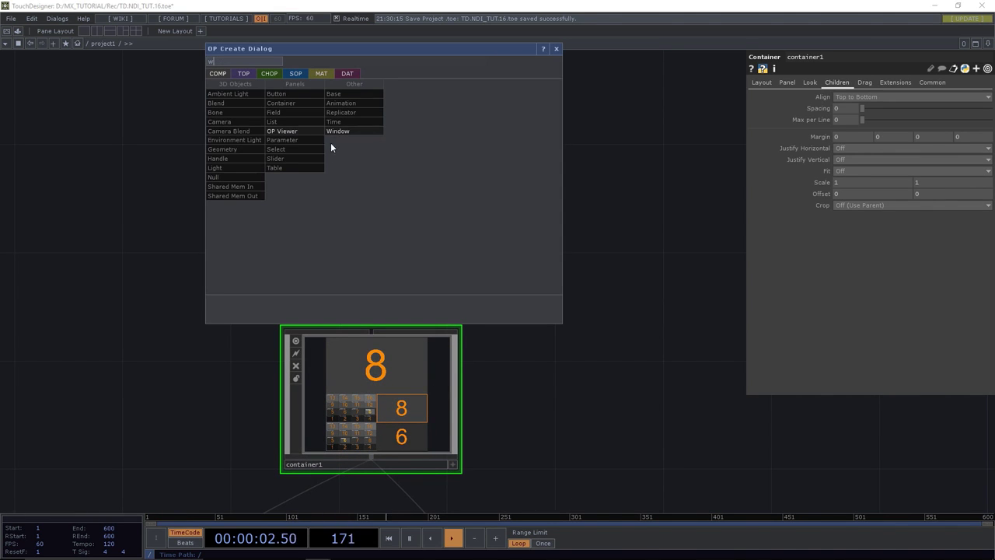
pyautogui.click(339, 131)
pyautogui.click(386, 184)
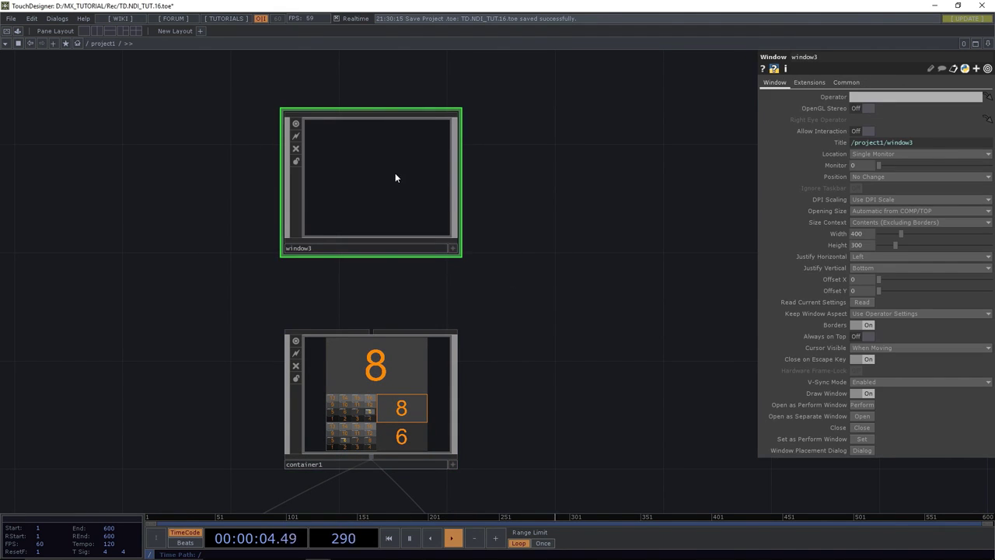
pyautogui.moveTo(395, 172); pyautogui.dragTo(411, 171)
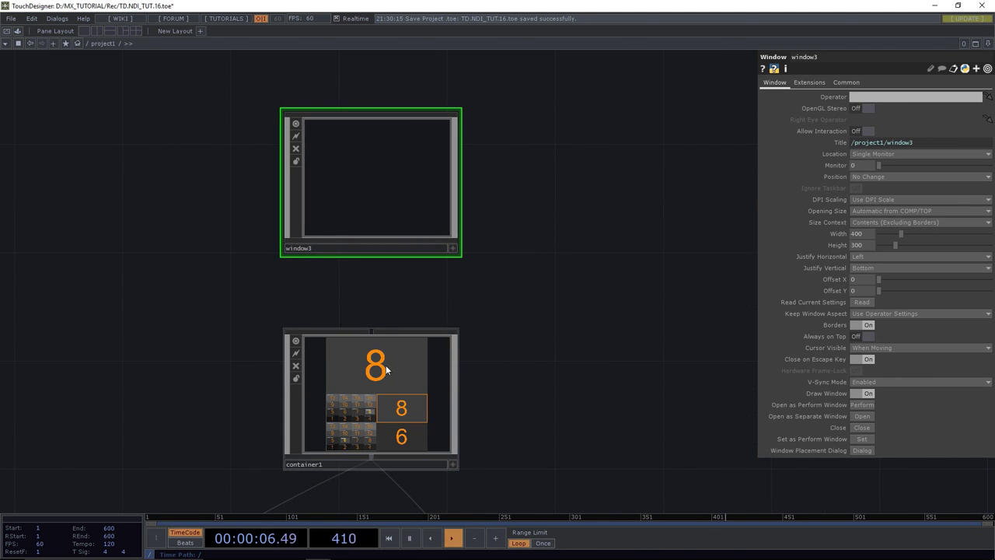
pyautogui.moveTo(387, 369); pyautogui.dragTo(858, 97)
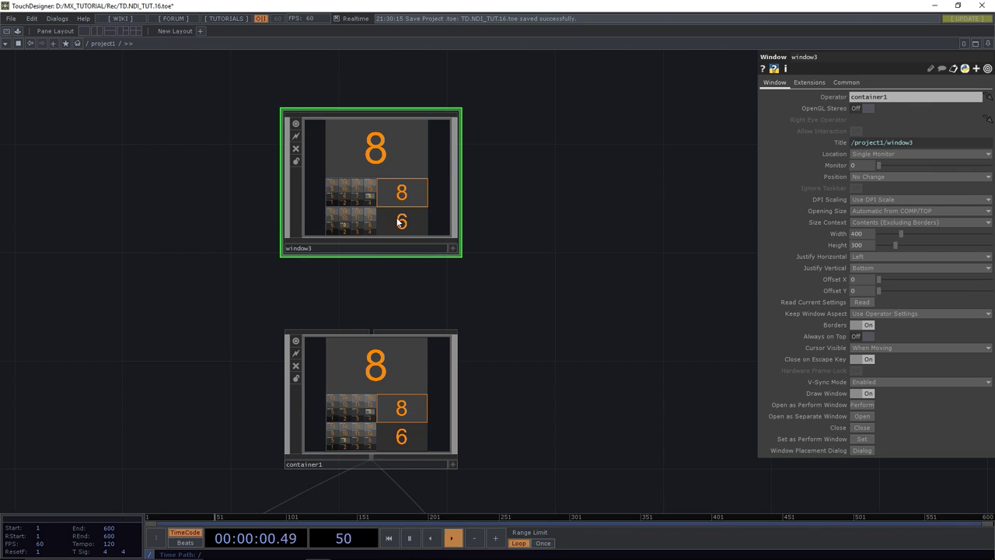
# Check container1's stacked display of output and switcher against the network, and save the project.
pyautogui.scroll(-5, 544, 298)
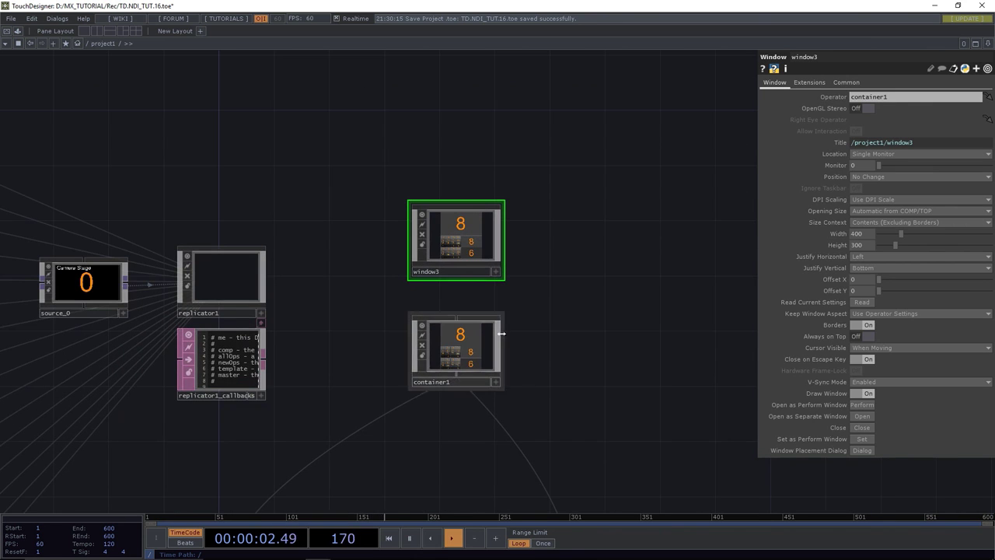
pyautogui.moveTo(580, 395); pyautogui.dragTo(477, 309)
pyautogui.scroll(5, 366, 262)
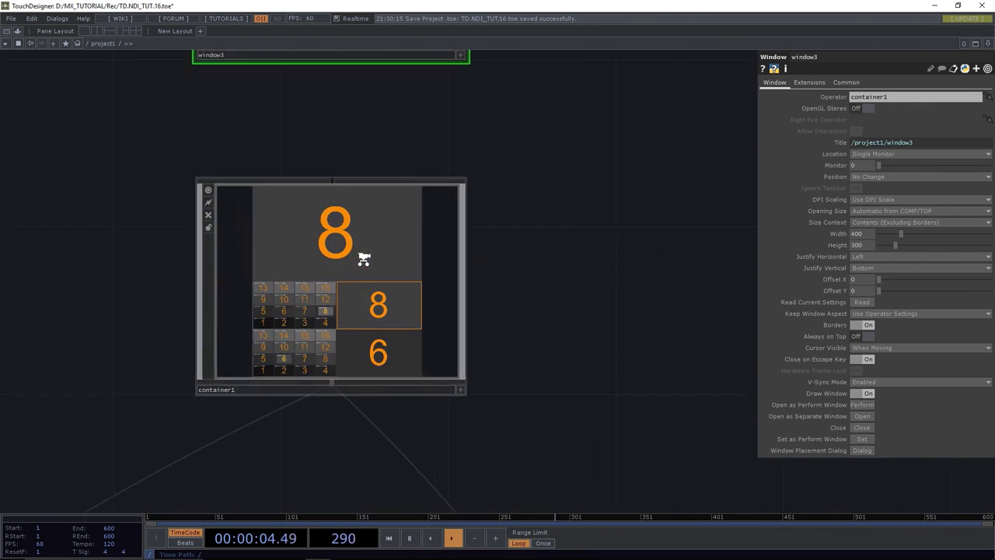
pyautogui.scroll(2, 364, 259)
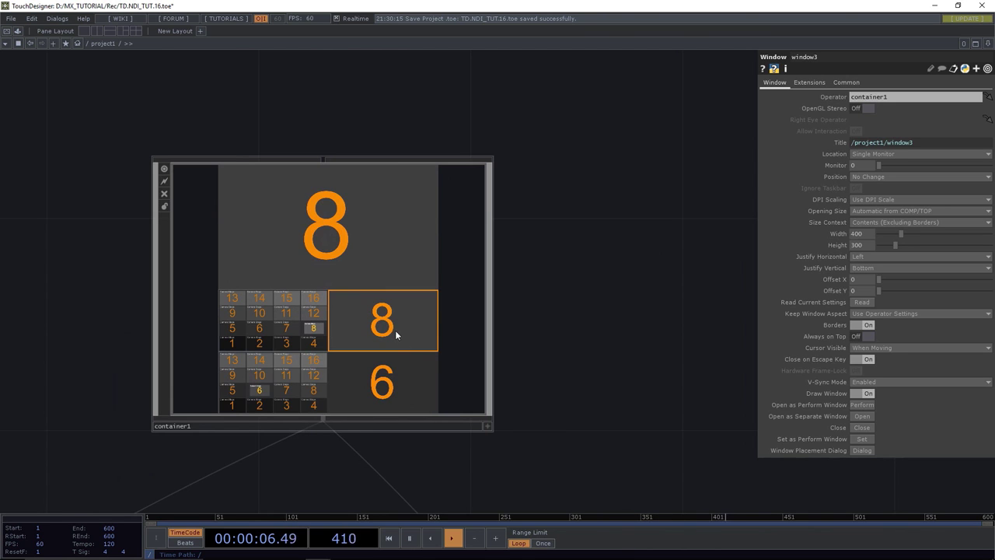
pyautogui.scroll(-8, 541, 268)
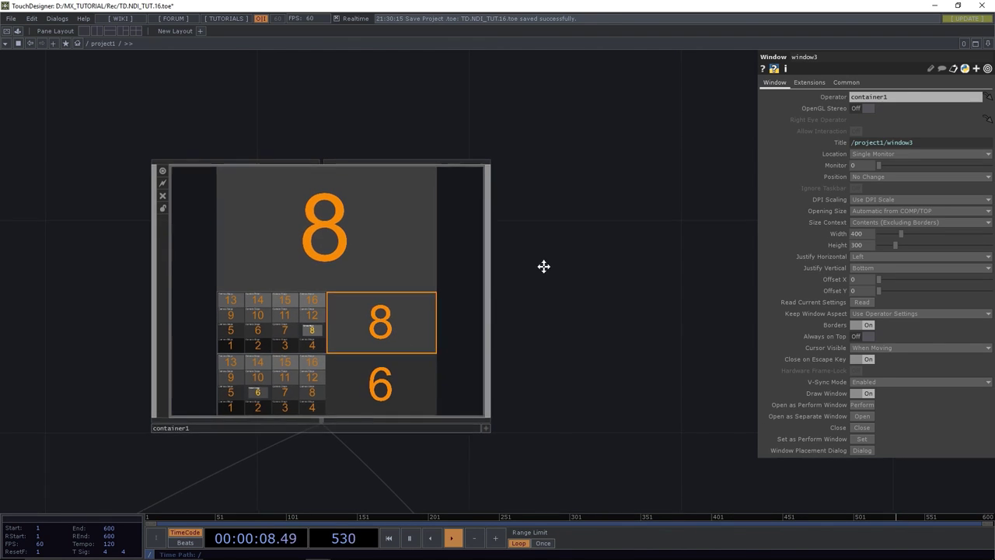
pyautogui.moveTo(521, 231); pyautogui.dragTo(573, 160)
pyautogui.scroll(-3, 591, 157)
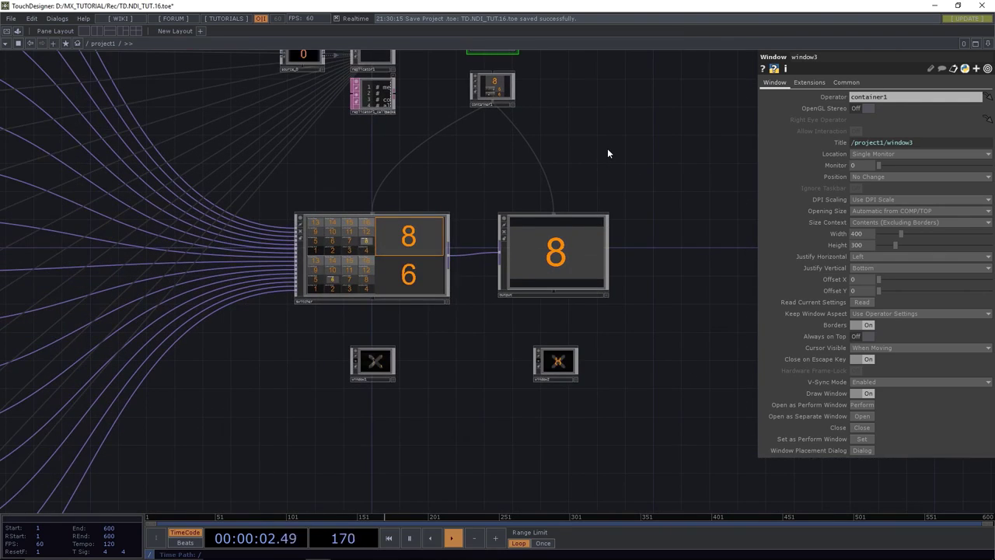
pyautogui.scroll(-3, 607, 153)
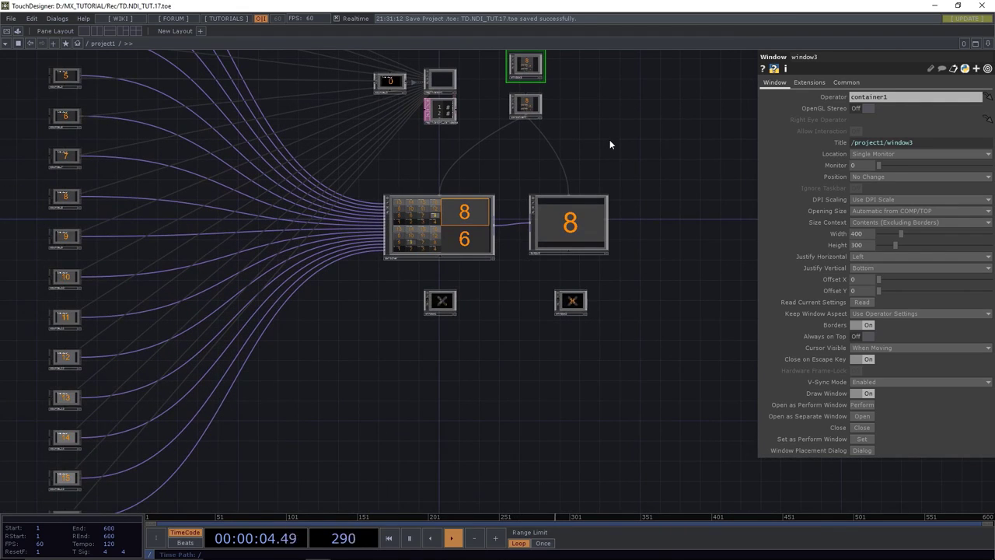
# Examine the whole network from the numbered sources through the Switcher to the Output and window components.
pyautogui.moveTo(608, 144); pyautogui.dragTo(628, 178)
pyautogui.moveTo(632, 135); pyautogui.dragTo(637, 164)
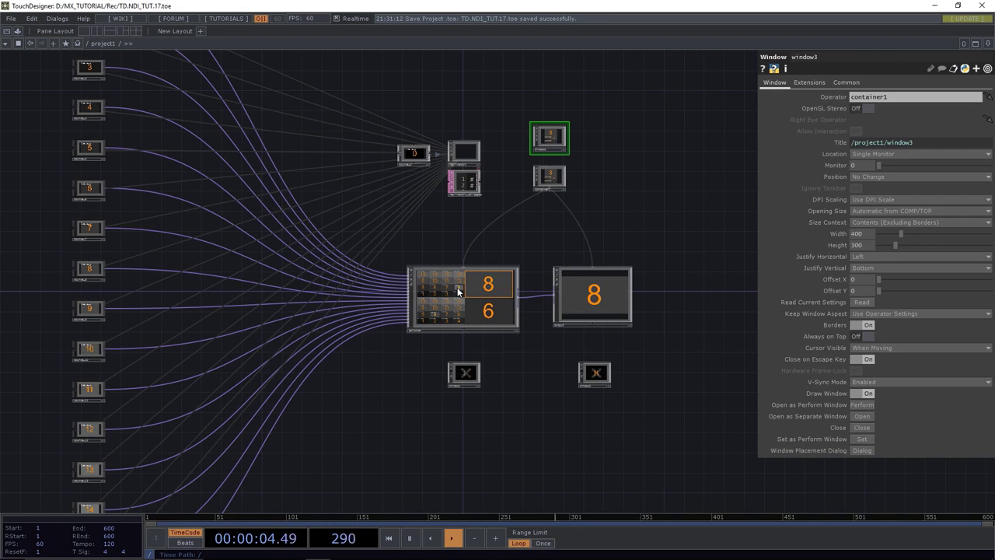
pyautogui.scroll(-5, 432, 228)
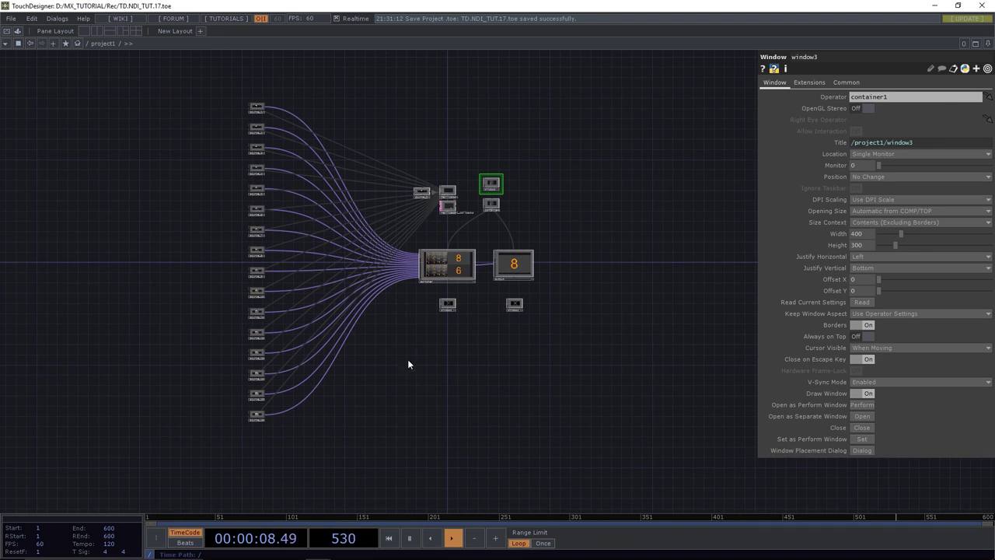
pyautogui.moveTo(408, 362); pyautogui.dragTo(404, 394)
pyautogui.scroll(3, 434, 319)
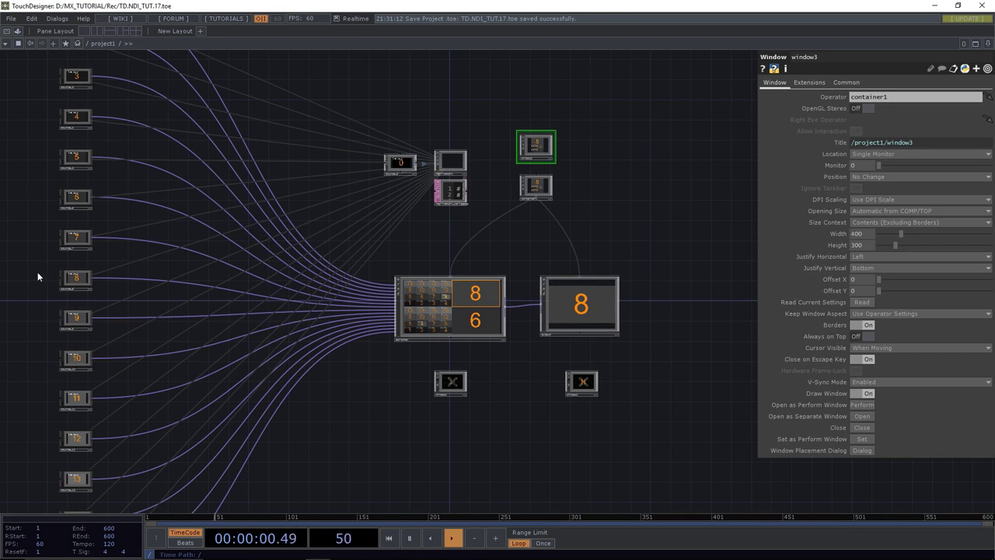
pyautogui.moveTo(38, 275); pyautogui.dragTo(262, 351)
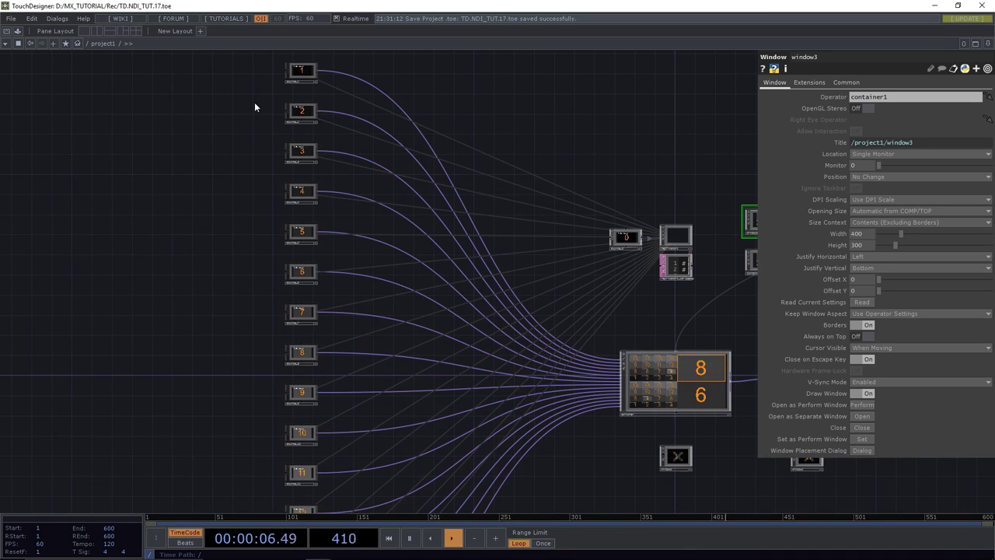
# Add an NDI In TOP in the empty space in front of source_1.
pyautogui.moveTo(252, 86); pyautogui.dragTo(288, 162)
pyautogui.scroll(5, 267, 151)
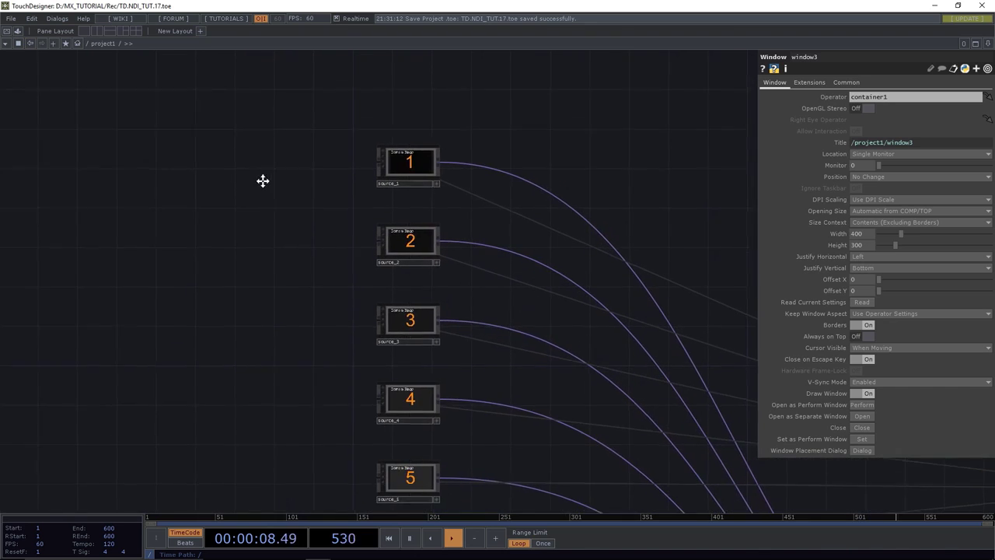
pyautogui.press('Tab')
pyautogui.click(104, 81)
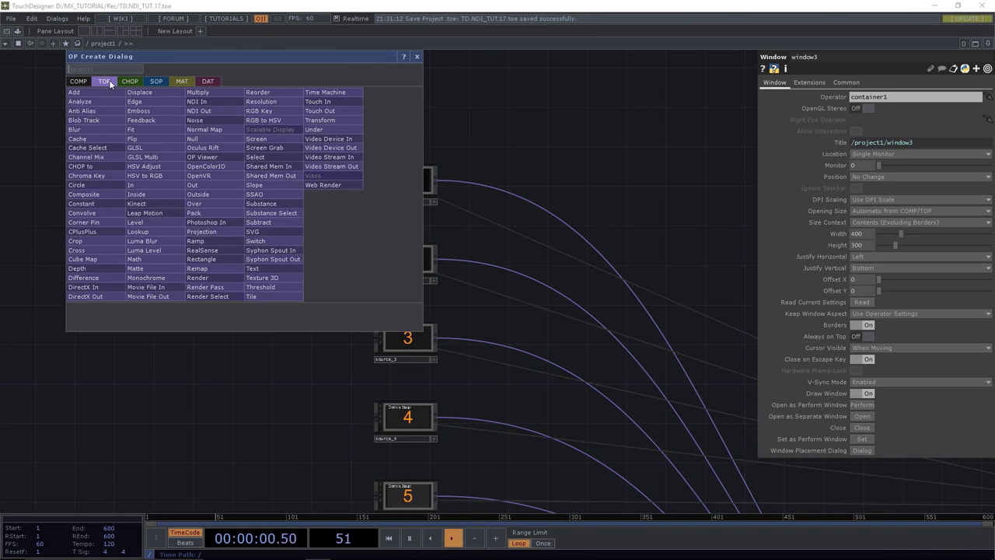
pyautogui.click(191, 103)
pyautogui.click(272, 196)
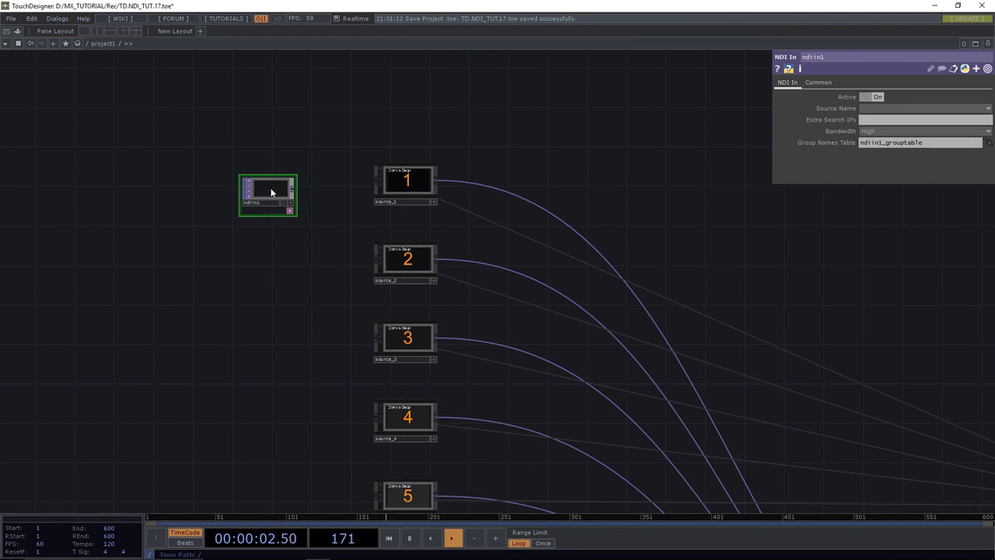
# Duplicate the NDI In TOP five times beneath the original.
pyautogui.hotkey('ctrl', 'c')
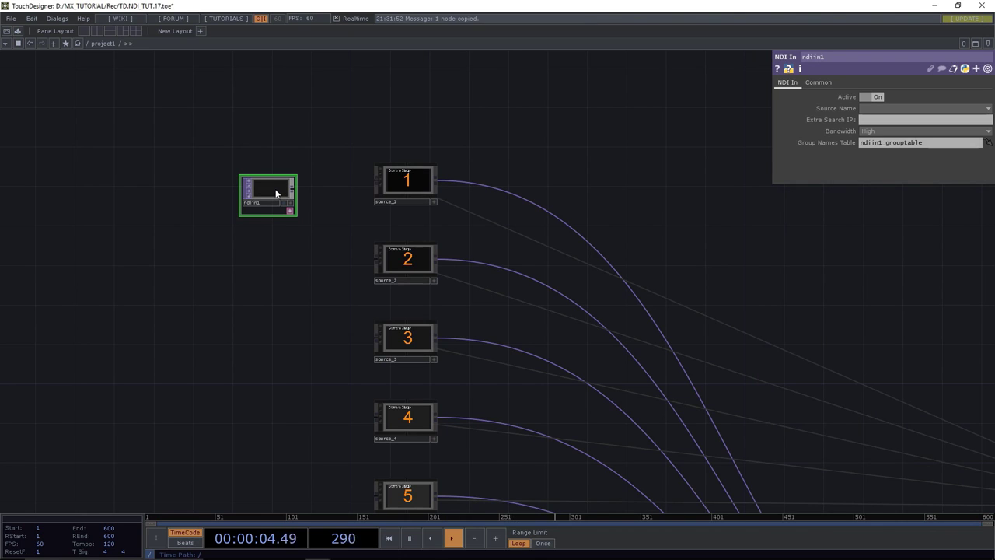
pyautogui.hotkey('ctrl', 'v')
pyautogui.hotkey('ctrl', 'v')
pyautogui.hotkey('ctrl', 'v')
pyautogui.hotkey('ctrl', 'v')
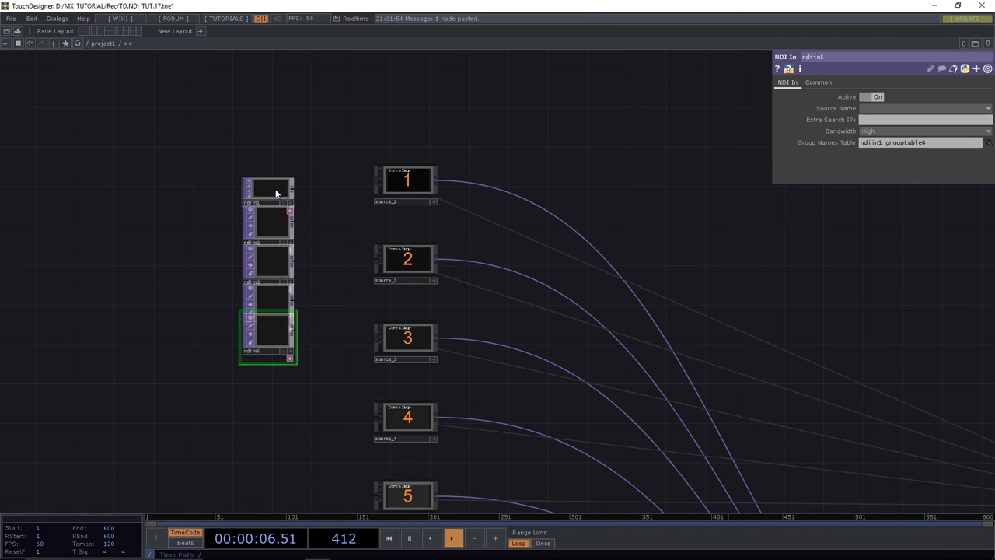
pyautogui.hotkey('ctrl', 'v')
# Wire ndiin1, ndiin2 and ndiin3 into source_1, source_2 and source_3 respectively.
pyautogui.click(291, 189)
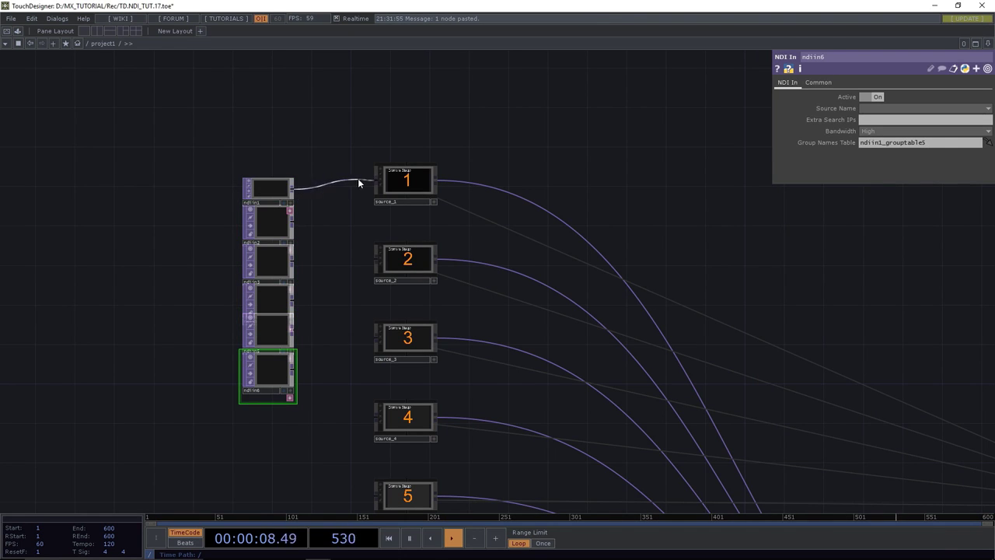
pyautogui.click(359, 178)
pyautogui.click(295, 221)
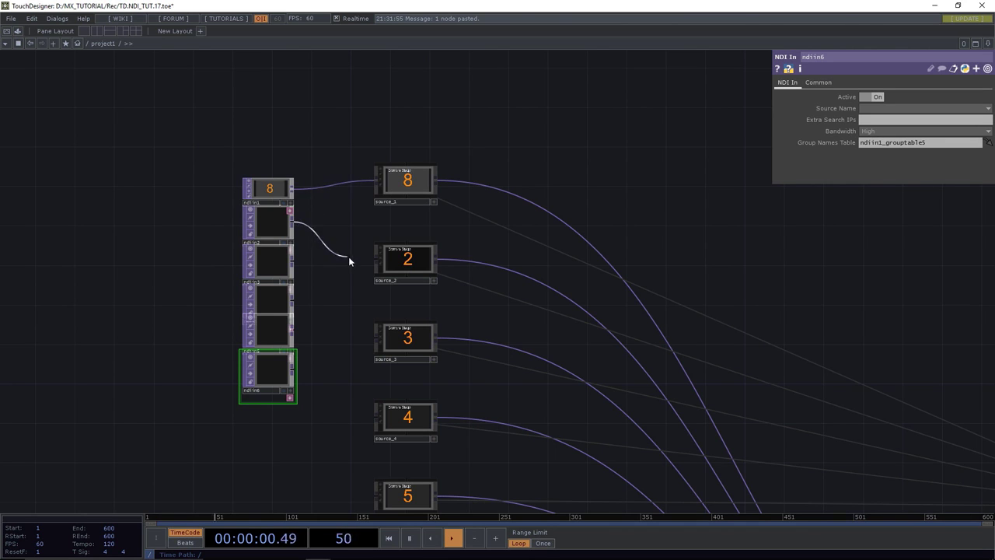
pyautogui.click(362, 260)
pyautogui.click(293, 259)
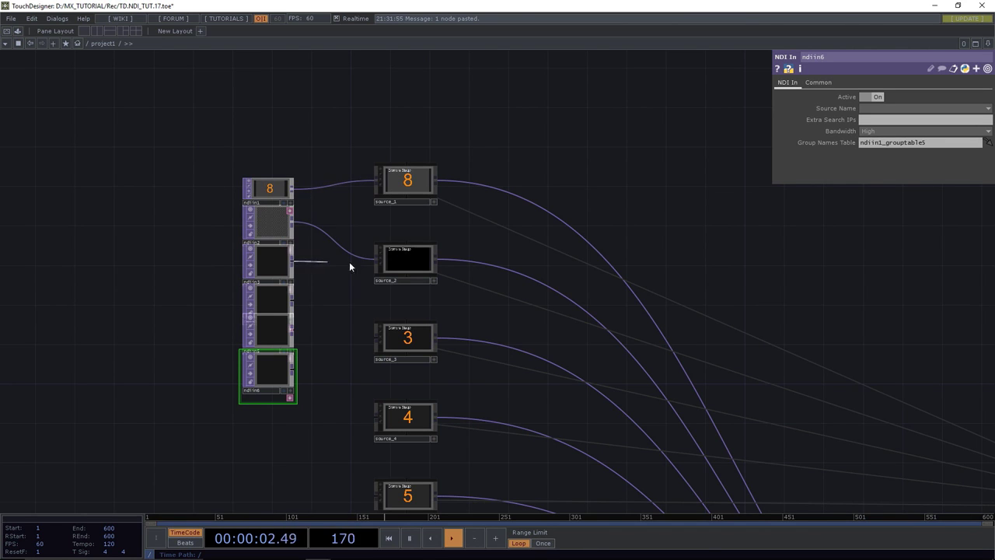
pyautogui.click(367, 336)
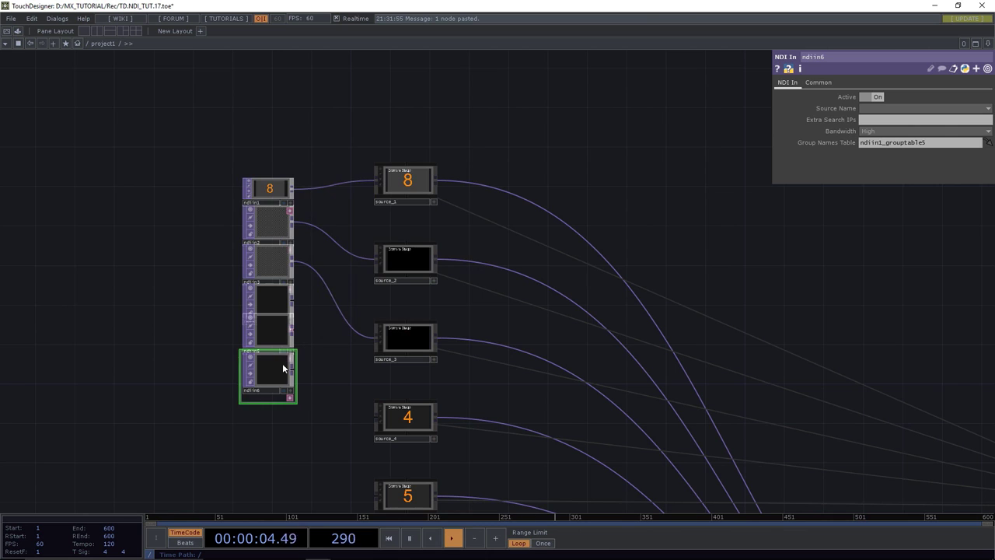
# Spread out the overlapping ndiin4, ndiin5 and ndiin6 nodes and wire ndiin4 to source_4 and ndiin5 to source_5.
pyautogui.moveTo(286, 365); pyautogui.dragTo(237, 424)
pyautogui.moveTo(267, 330); pyautogui.dragTo(208, 359)
pyautogui.moveTo(267, 314); pyautogui.dragTo(268, 343)
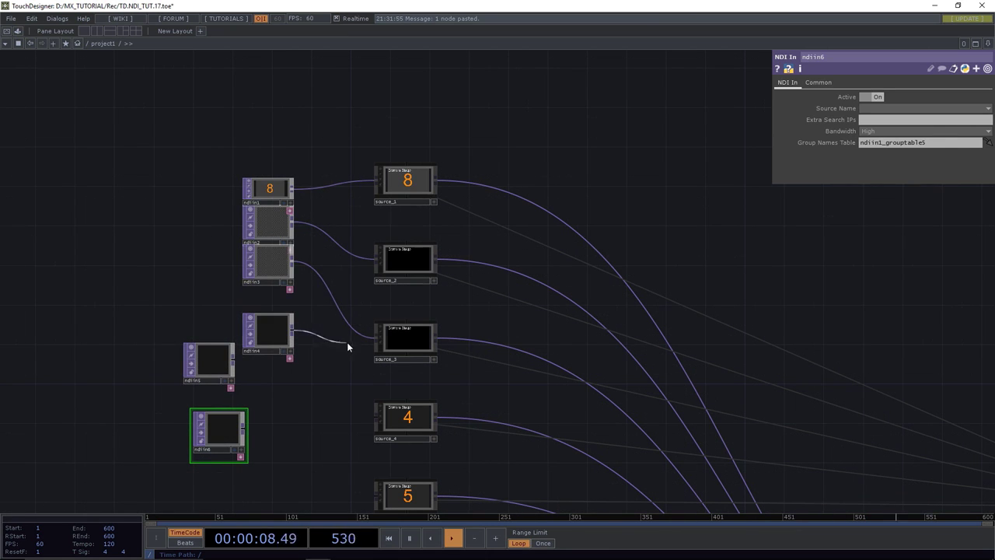
pyautogui.click(369, 412)
pyautogui.click(234, 360)
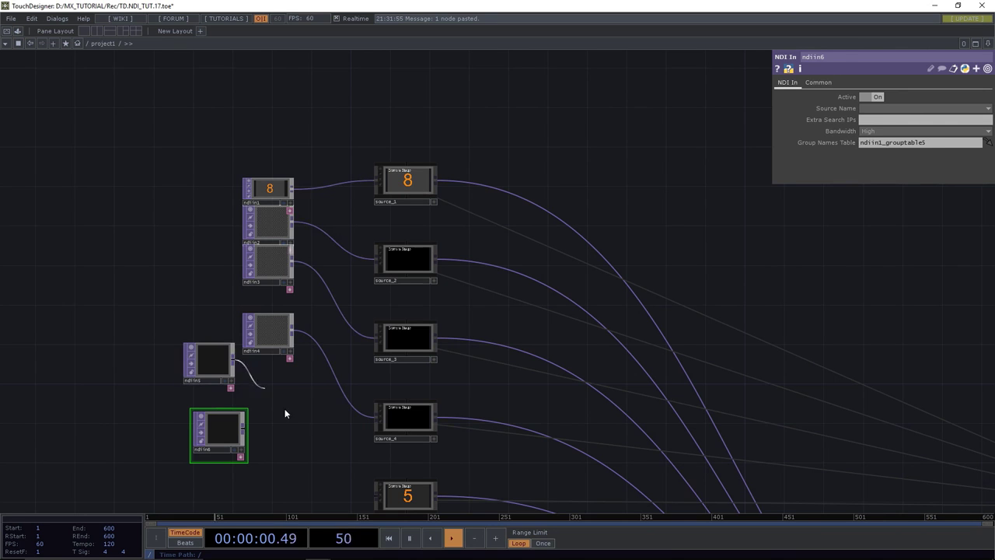
pyautogui.click(358, 492)
# Move ndiin6 beside source_6 and wire it in, and shift ndiin5 down nearer source_5.
pyautogui.moveTo(355, 402); pyautogui.dragTo(382, 235)
pyautogui.moveTo(251, 257); pyautogui.dragTo(261, 413)
pyautogui.click(282, 417)
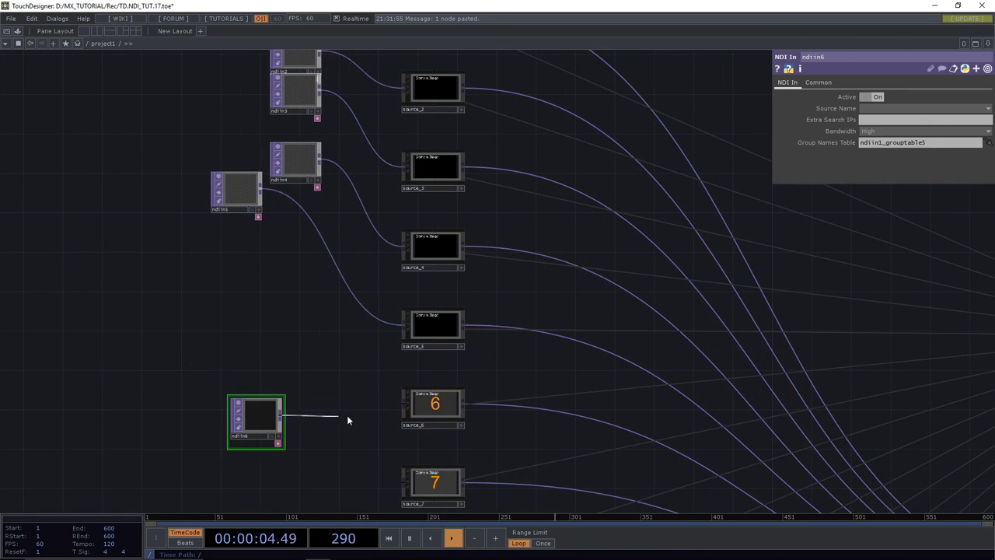
pyautogui.click(397, 407)
pyautogui.moveTo(239, 192); pyautogui.dragTo(253, 314)
# Set ndiin1's Source Name to OPTOFX3 (Test Pattern (2)) and move the node up slightly to line up with source_1.
pyautogui.moveTo(194, 101); pyautogui.dragTo(191, 325)
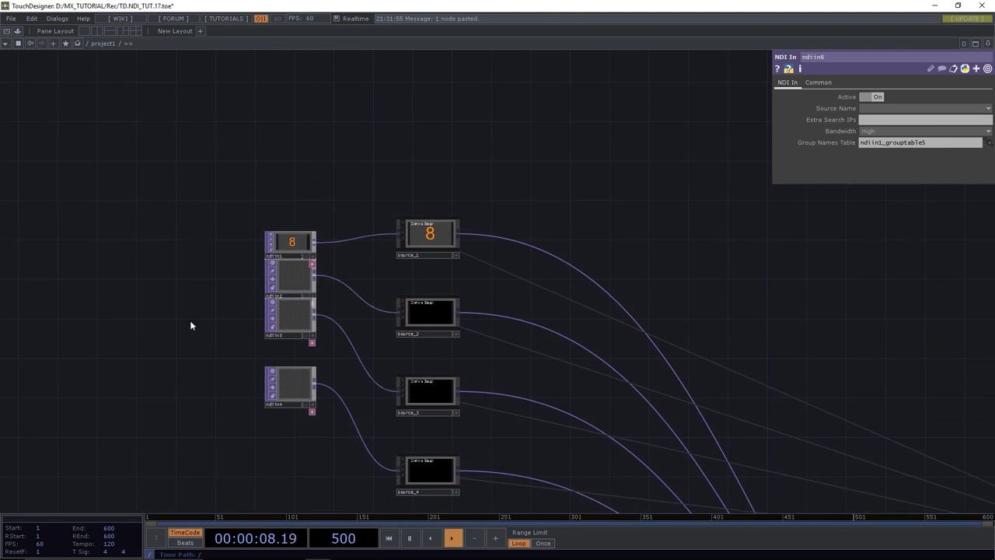
pyautogui.click(288, 239)
pyautogui.click(879, 107)
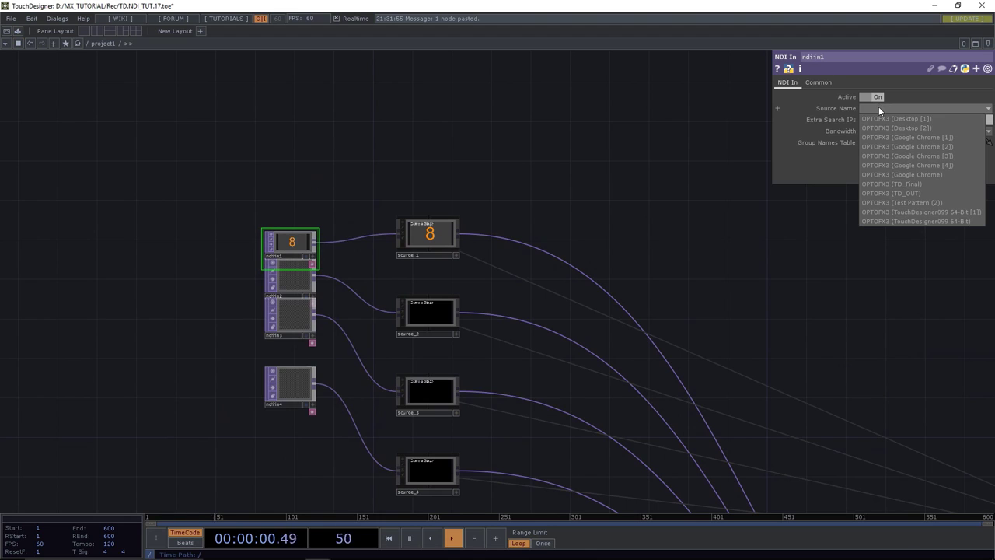
pyautogui.click(909, 201)
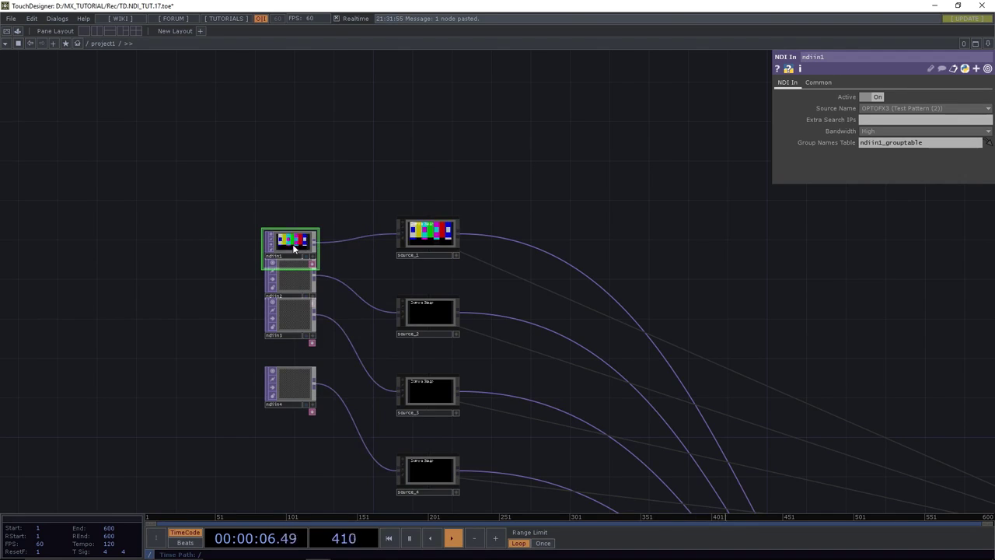
pyautogui.moveTo(292, 244); pyautogui.dragTo(292, 233)
# Activate the Switcher viewer, choose source 1 in selector A, and test switching the output to B and back to A.
pyautogui.moveTo(631, 274); pyautogui.dragTo(344, 111)
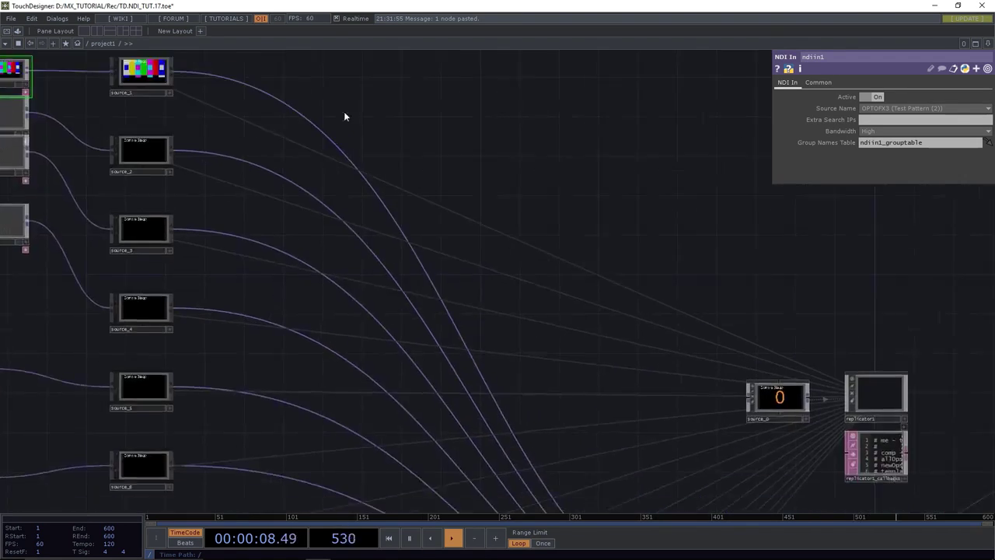
pyautogui.scroll(-3, 529, 277)
pyautogui.moveTo(637, 415); pyautogui.dragTo(461, 271)
pyautogui.scroll(5, 527, 325)
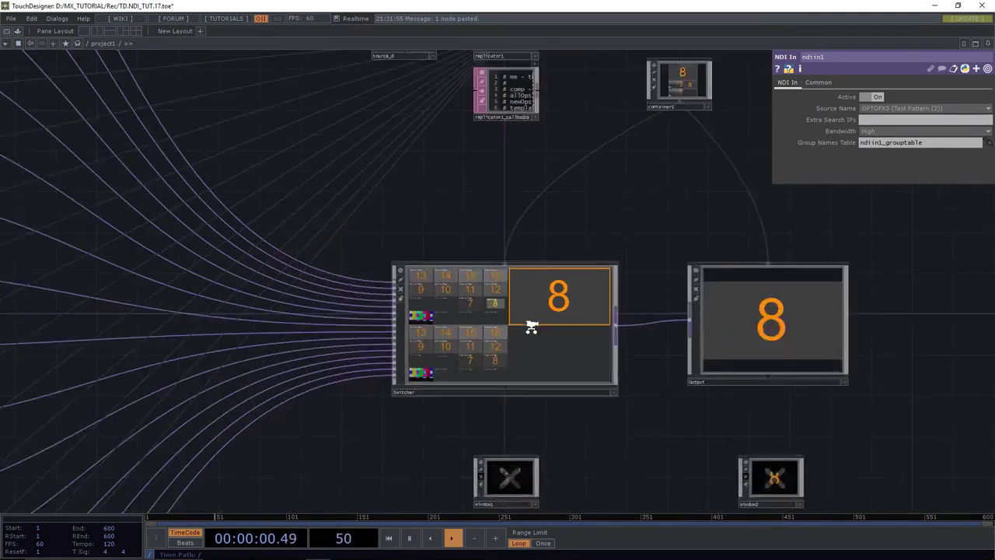
pyautogui.click(642, 417)
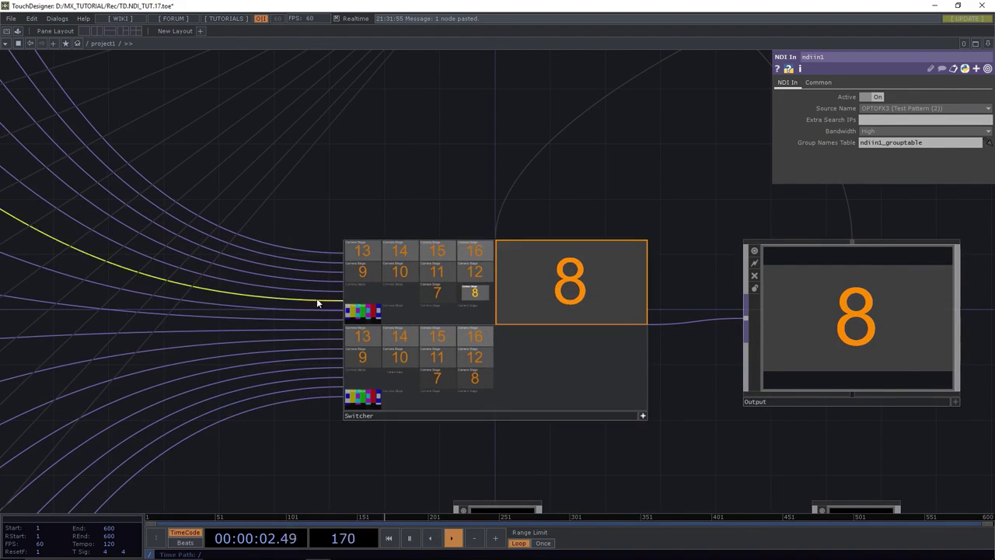
pyautogui.click(365, 313)
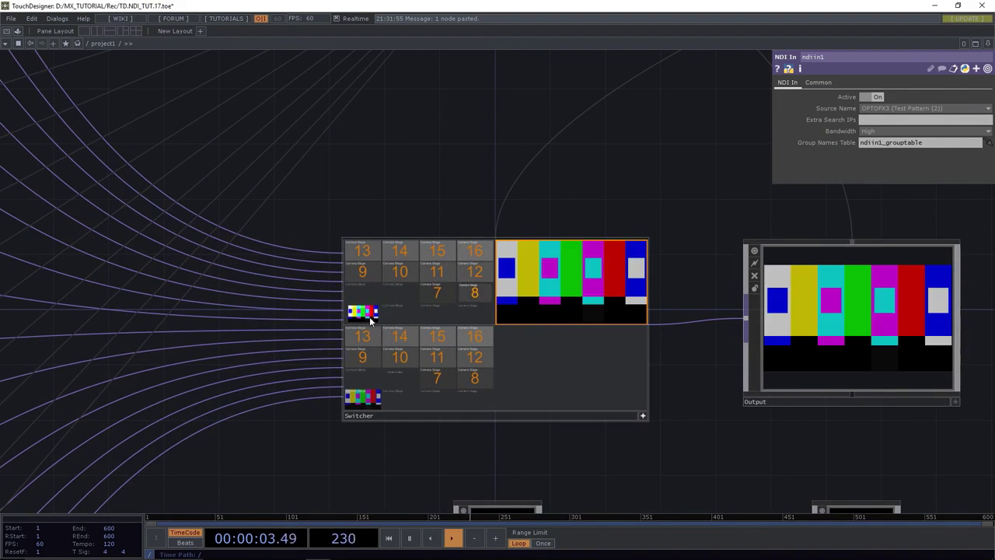
pyautogui.click(589, 355)
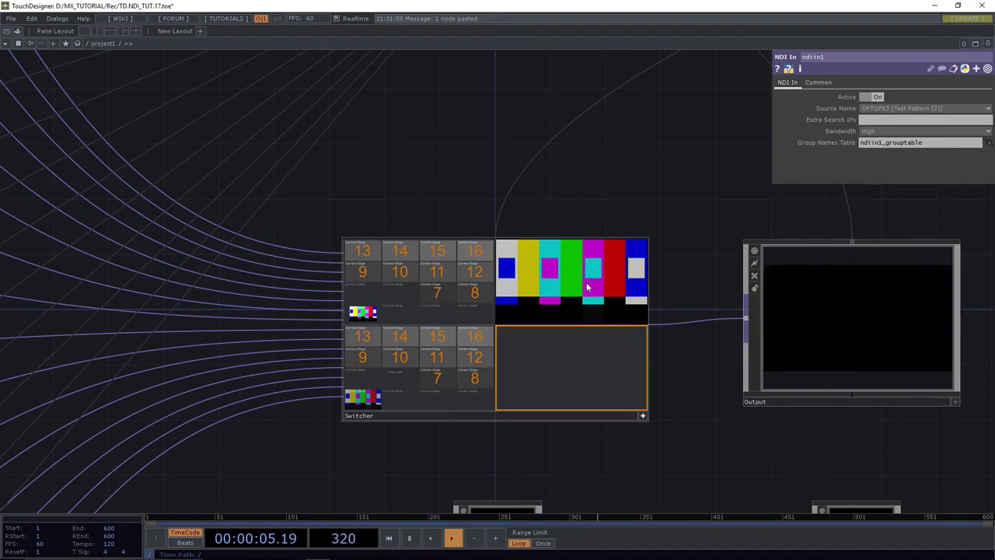
pyautogui.click(643, 418)
pyautogui.scroll(-6, 482, 311)
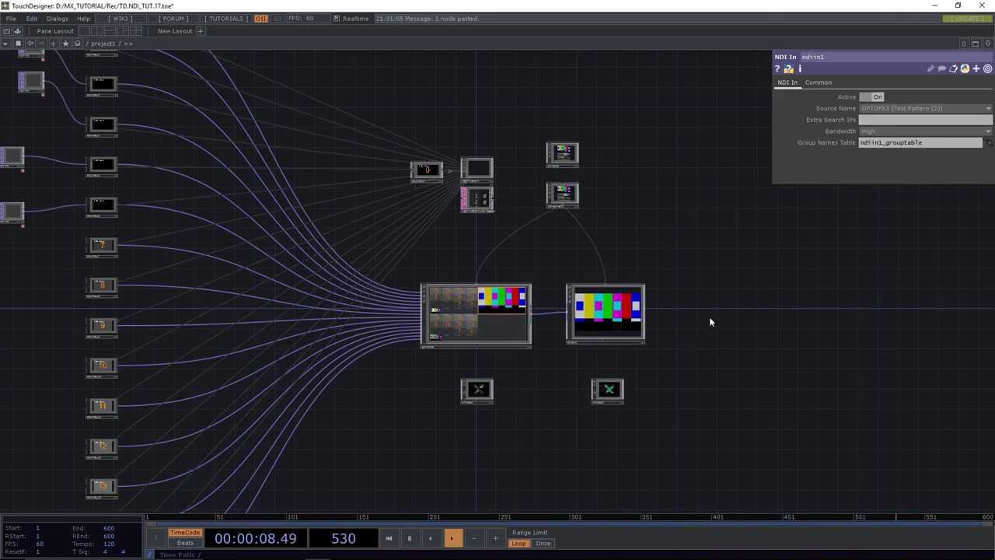
# Examine the NDI inputs wired to the first sources and show ndiin2's parameters.
pyautogui.scroll(-5, 715, 319)
pyautogui.moveTo(726, 321); pyautogui.dragTo(690, 307)
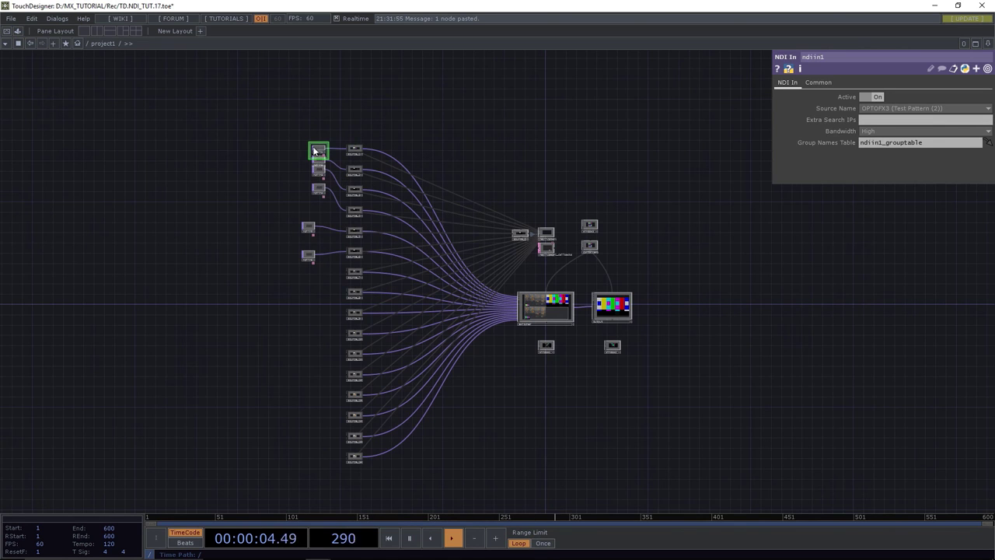
pyautogui.scroll(5, 305, 156)
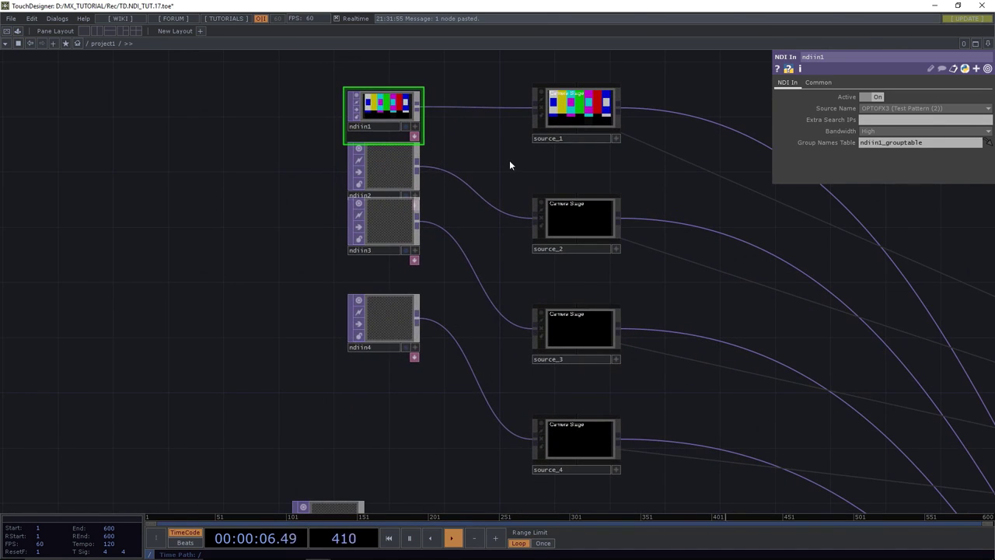
pyautogui.moveTo(278, 273); pyautogui.dragTo(199, 311)
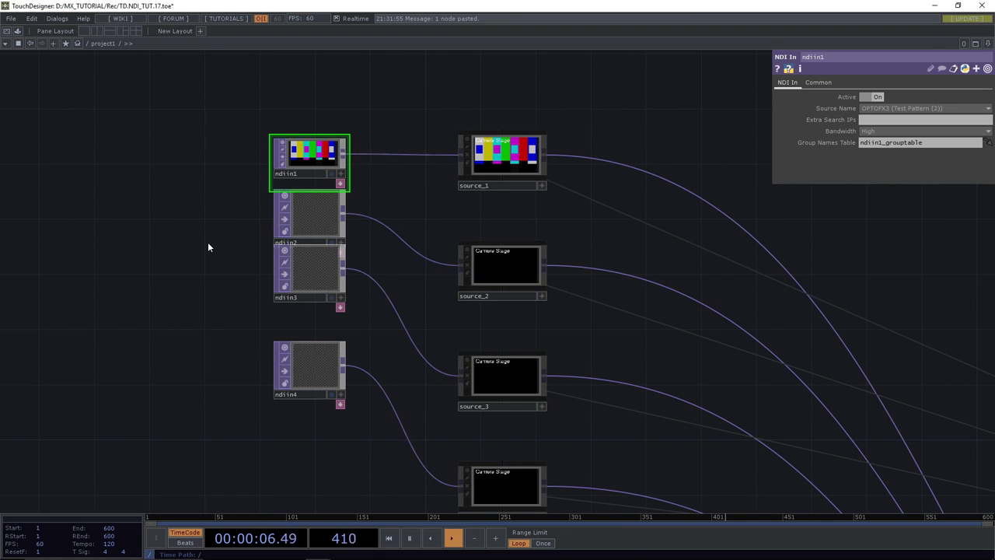
pyautogui.click(303, 214)
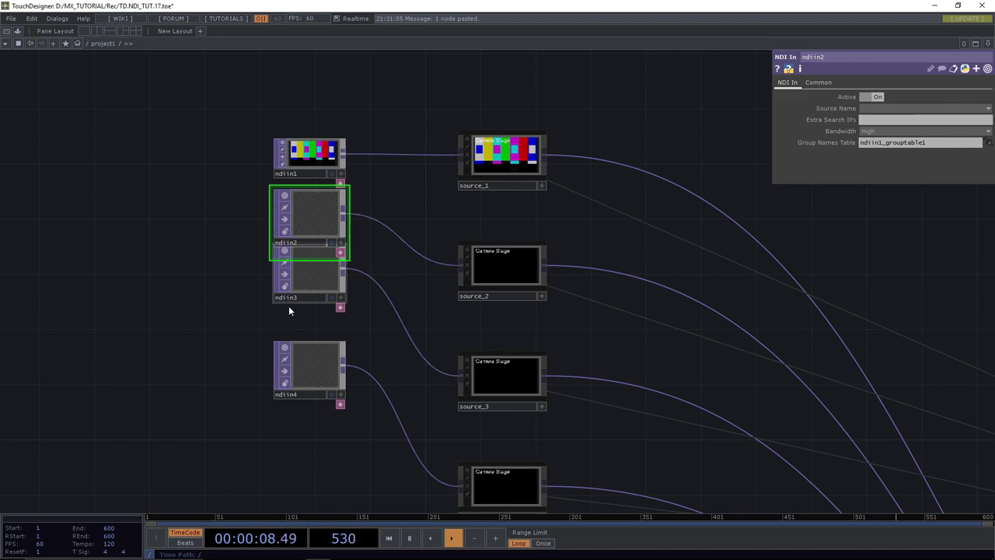
# Add a Movie File In TOP below ndiin6 and wire it into source_7.
pyautogui.scroll(-5, 241, 326)
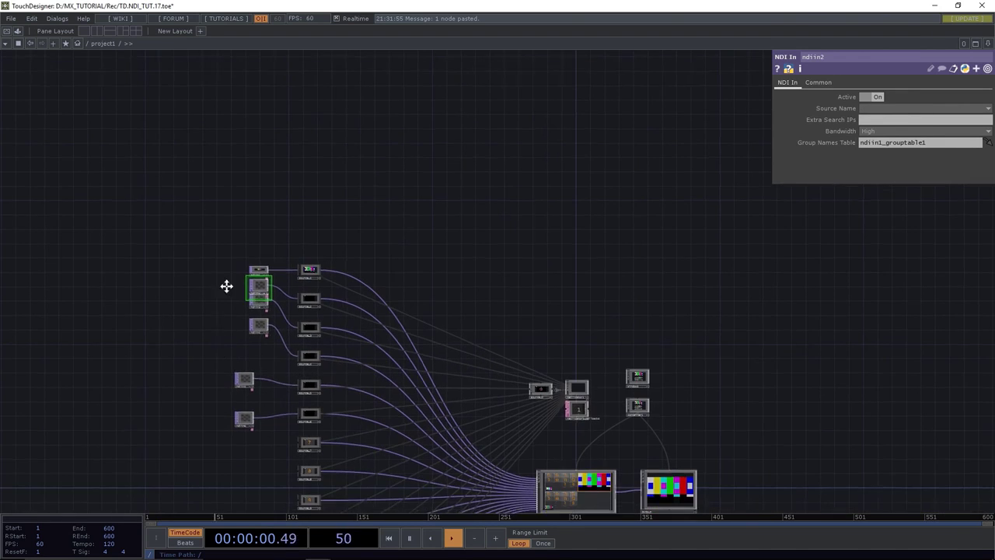
pyautogui.press('Tab')
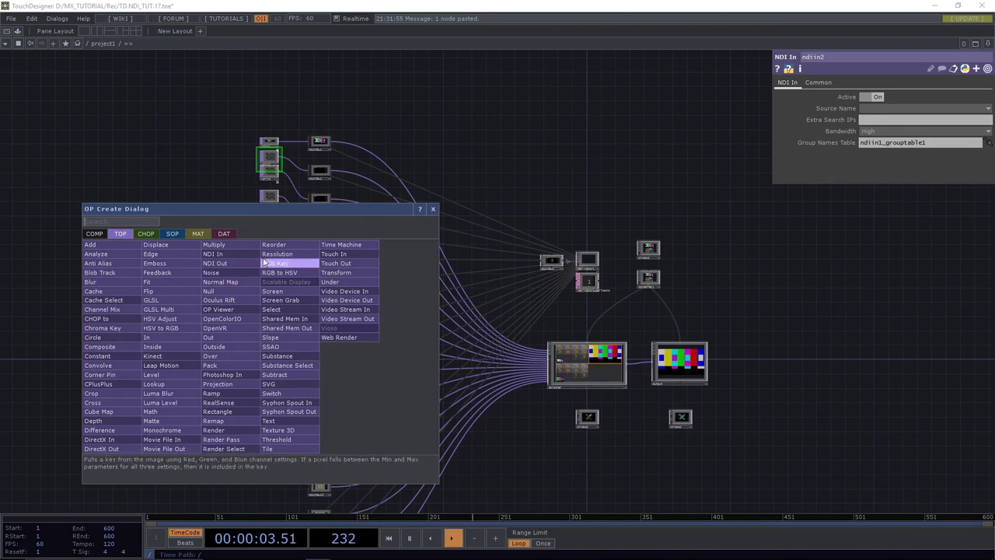
pyautogui.click(187, 438)
pyautogui.click(253, 324)
pyautogui.scroll(5, 261, 323)
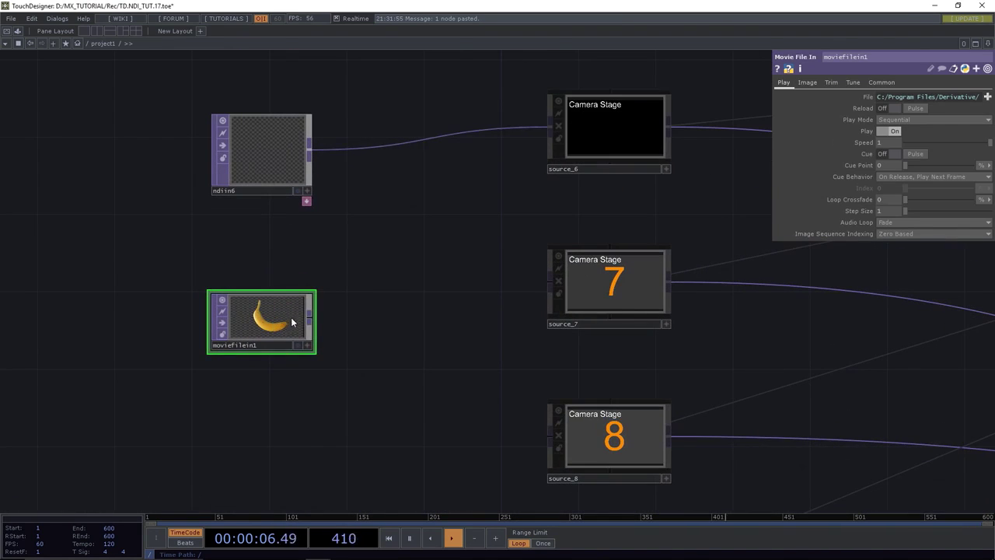
pyautogui.click(310, 317)
pyautogui.click(530, 285)
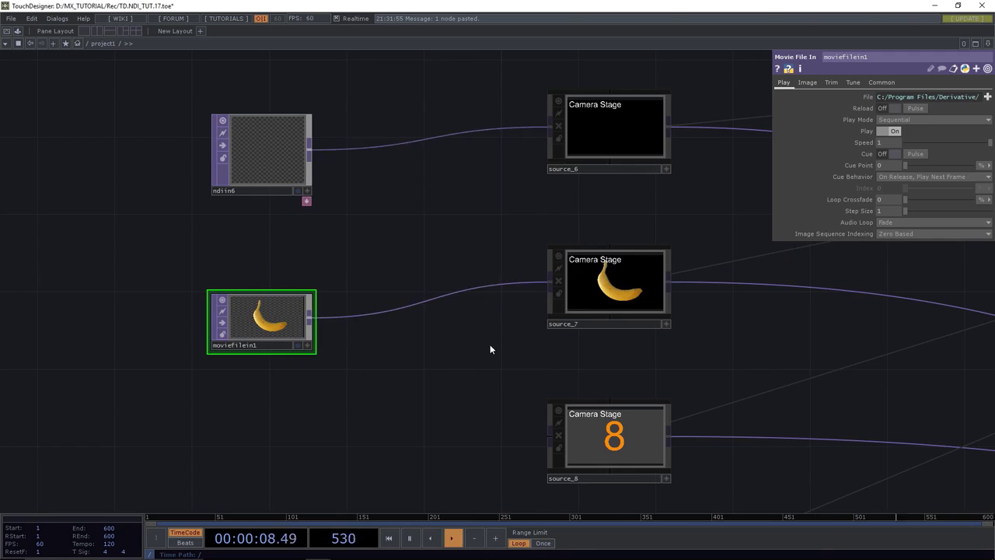
# Move the Output node up slightly to line up with the Switcher and enlarge it a little.
pyautogui.moveTo(491, 349); pyautogui.dragTo(323, 343)
pyautogui.scroll(-5, 324, 343)
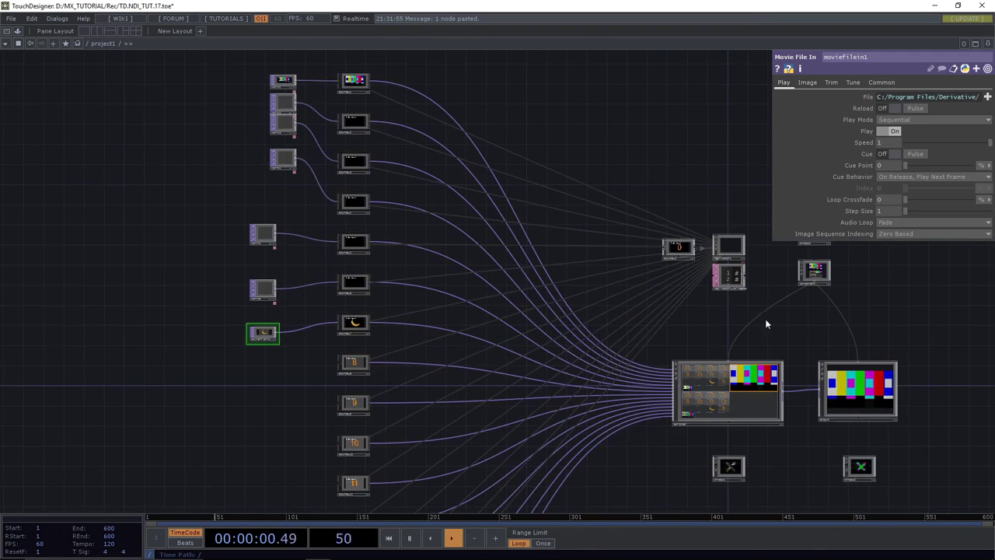
pyautogui.moveTo(784, 335); pyautogui.dragTo(482, 251)
pyautogui.scroll(3, 477, 257)
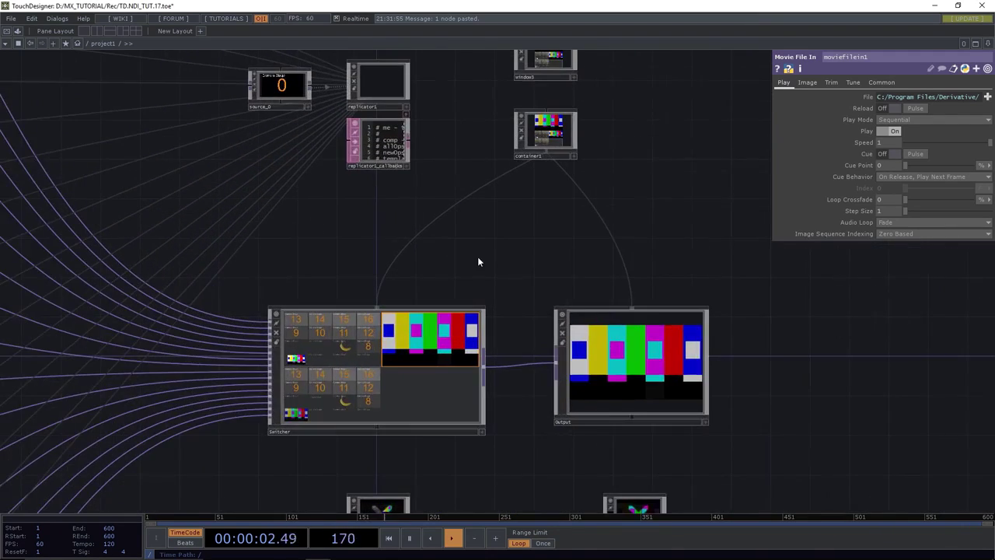
pyautogui.moveTo(461, 194); pyautogui.dragTo(460, 193)
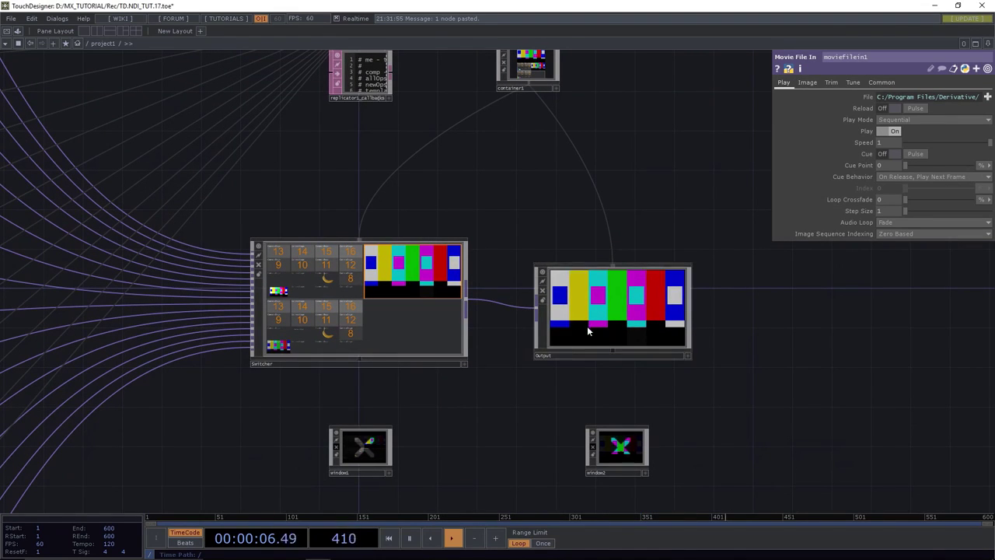
pyautogui.moveTo(584, 329)
pyautogui.mouseDown()
pyautogui.moveTo(581, 311)
pyautogui.moveTo(589, 315)
pyautogui.mouseUp()
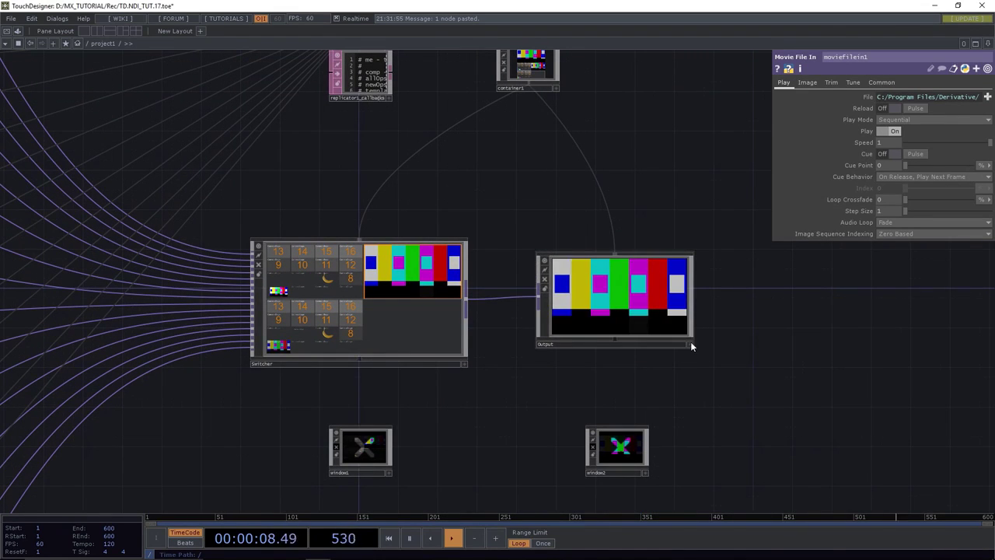
pyautogui.moveTo(693, 345); pyautogui.dragTo(702, 356)
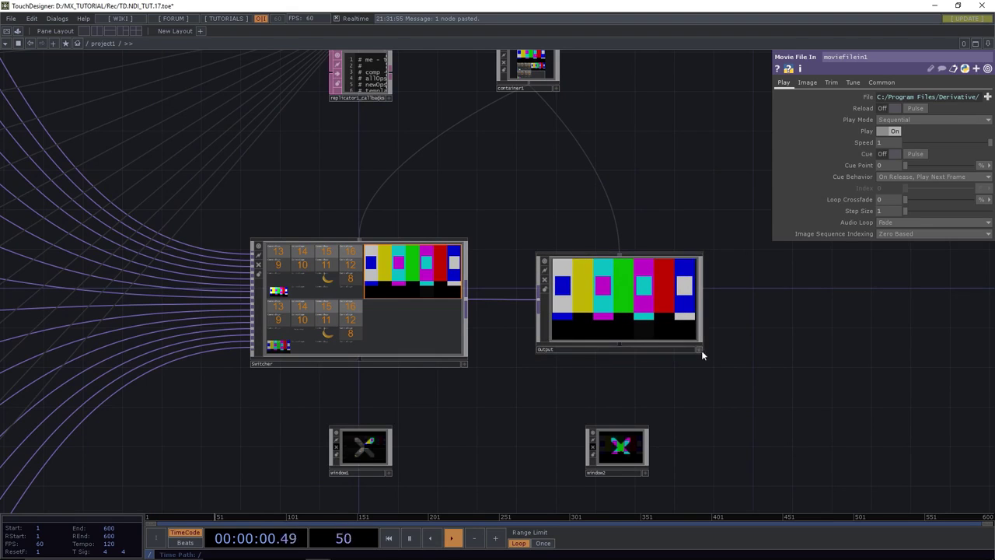
pyautogui.scroll(-5, 482, 292)
pyautogui.scroll(-2, 482, 293)
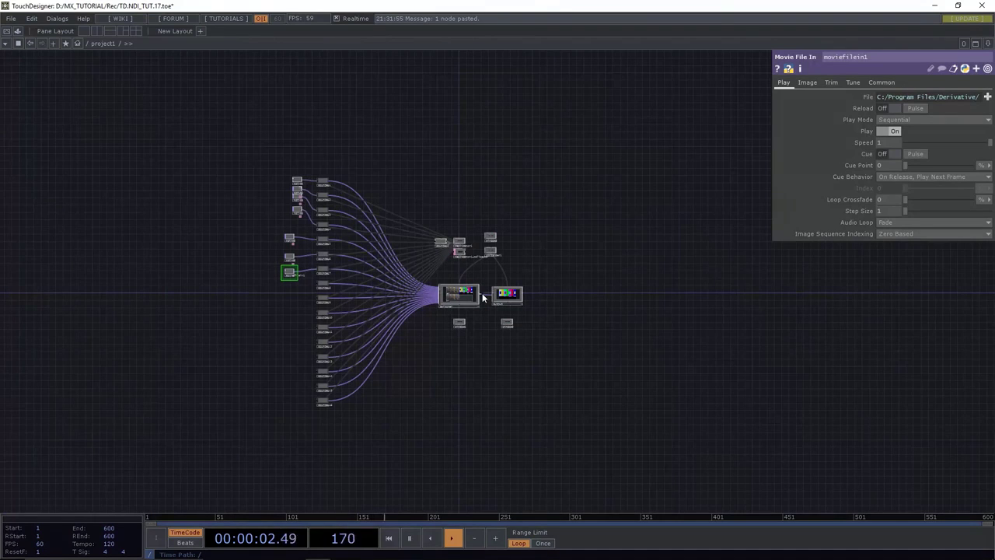
pyautogui.scroll(10, 482, 293)
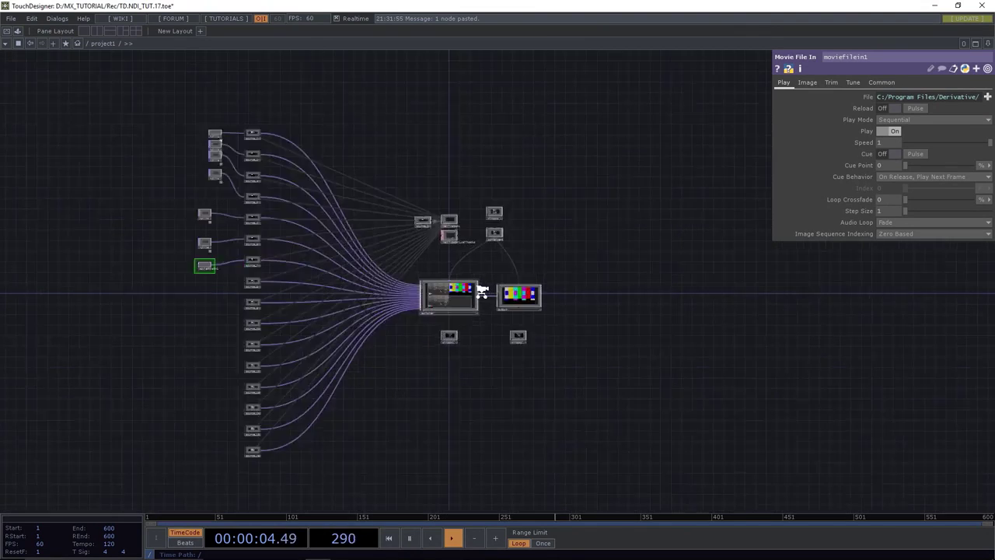